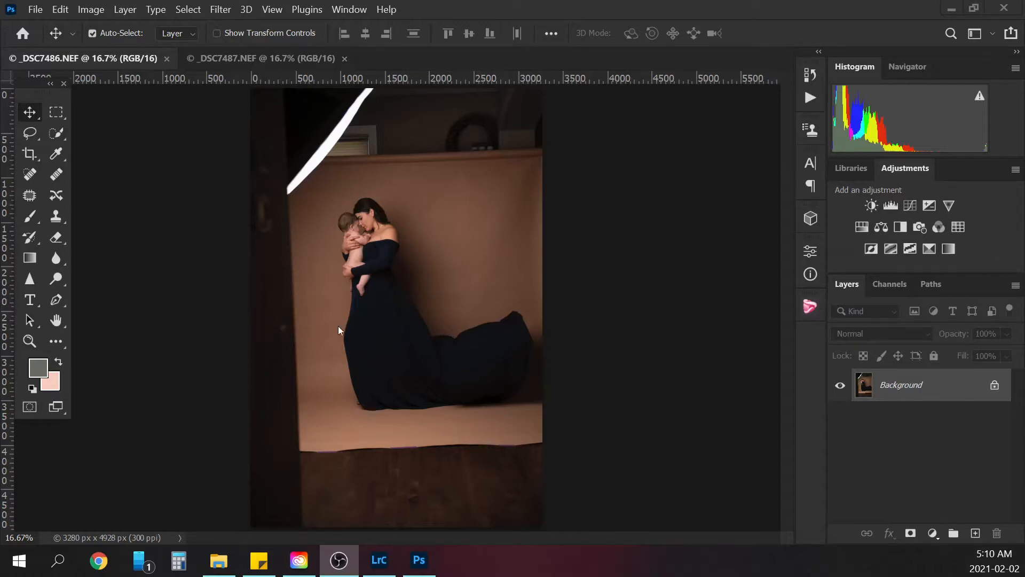
Step: Crop _DSC7486.NEF to a 2:3 (4:6) ratio, straightened along the lower edge of the brown backdrop
{"action": "left_click", "coordinate": [239, 60]}
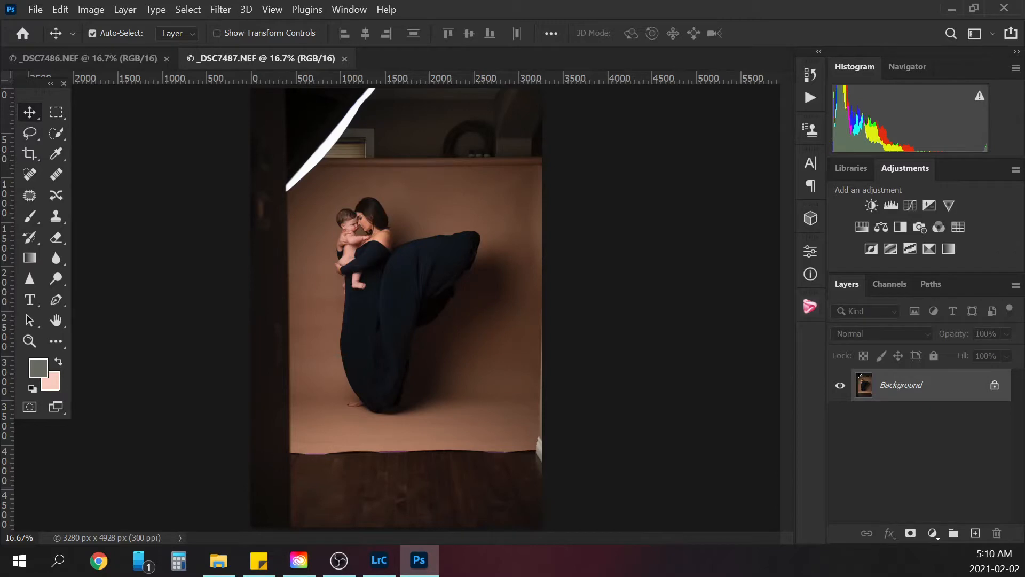
{"action": "left_click", "coordinate": [124, 57]}
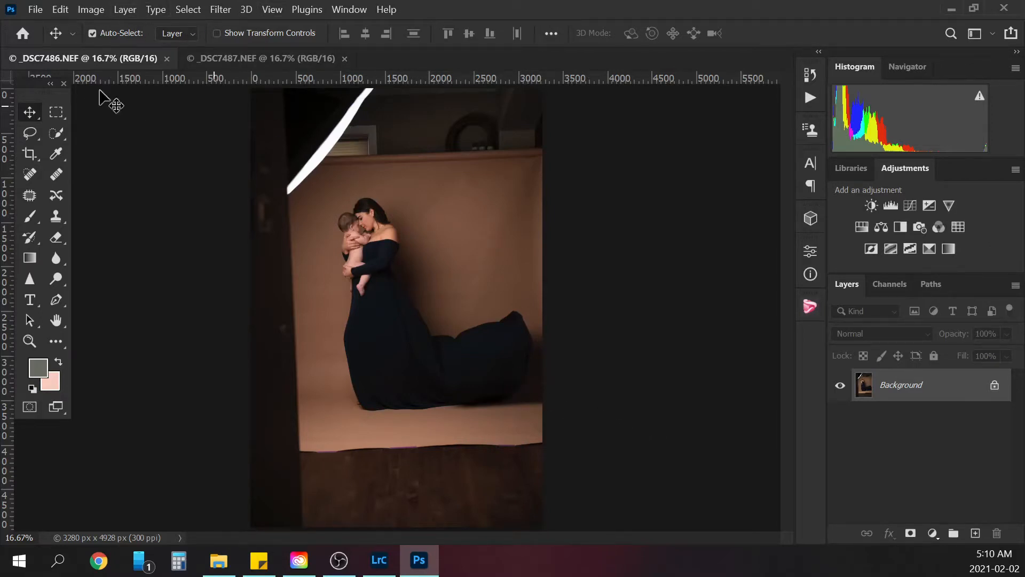
{"action": "left_click", "coordinate": [30, 154]}
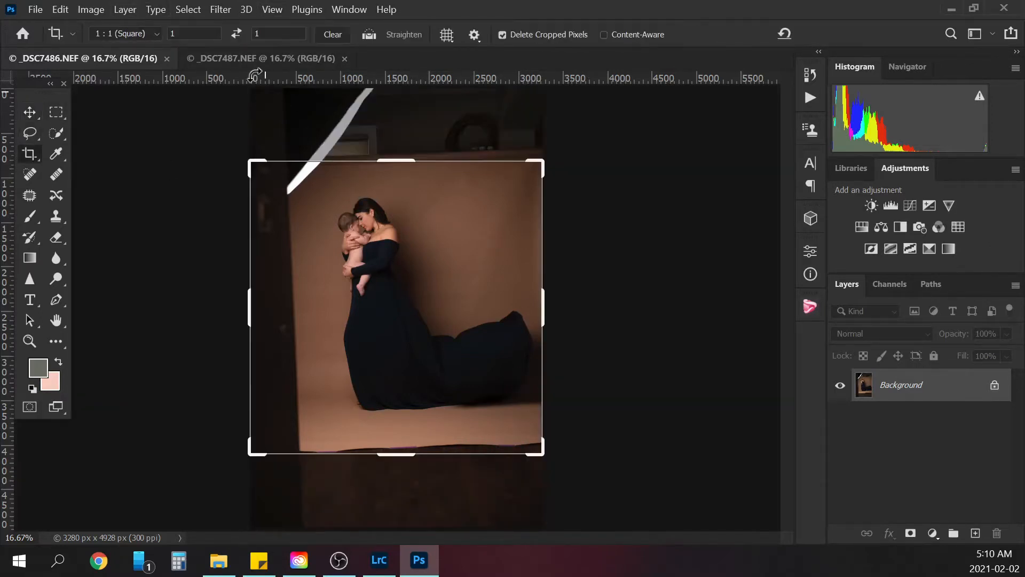
{"action": "left_click", "coordinate": [126, 33]}
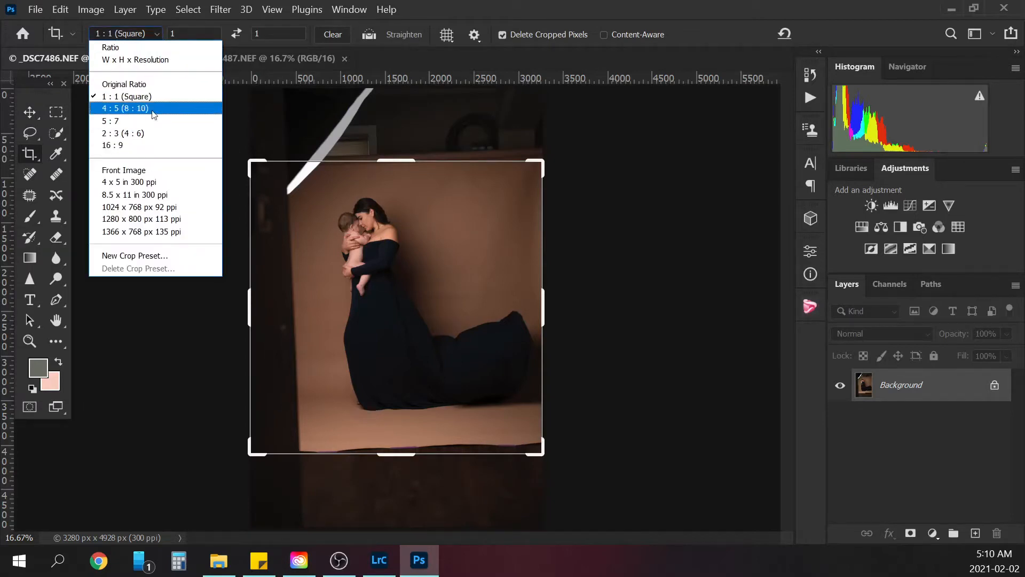
{"action": "left_click", "coordinate": [142, 133]}
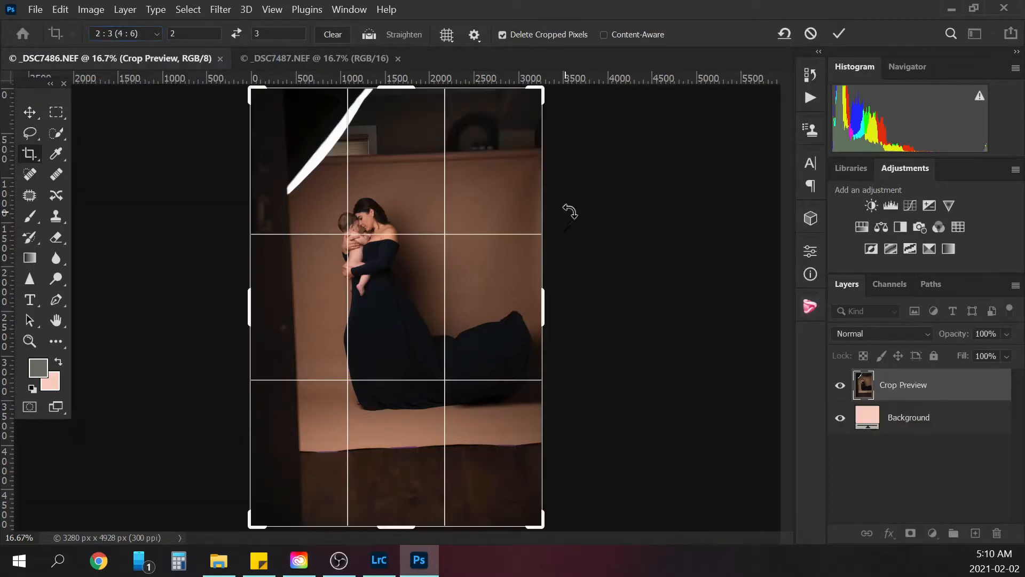
{"action": "left_click", "coordinate": [372, 38]}
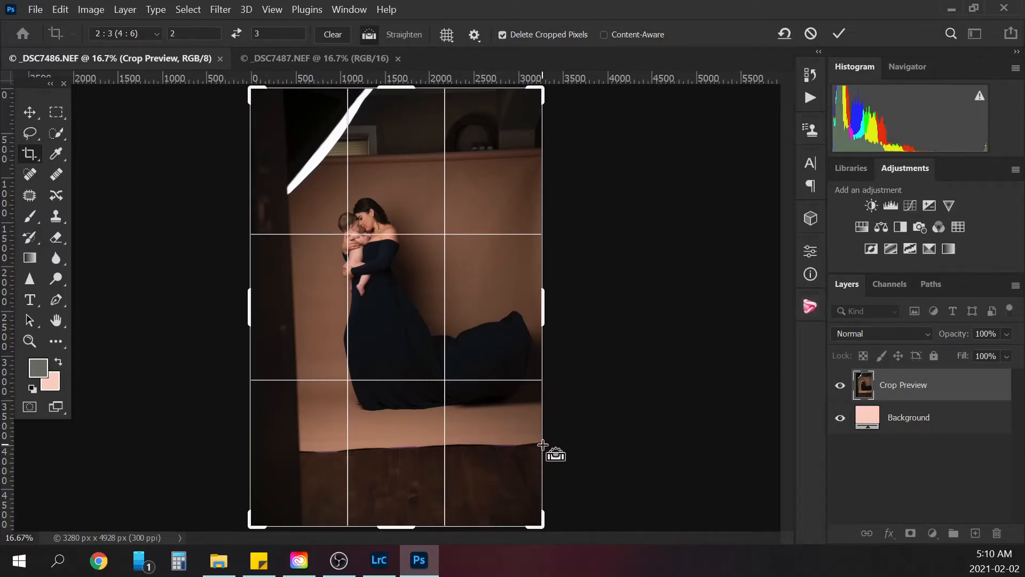
{"action": "left_click_drag", "start_coordinate": [541, 444], "coordinate": [301, 452]}
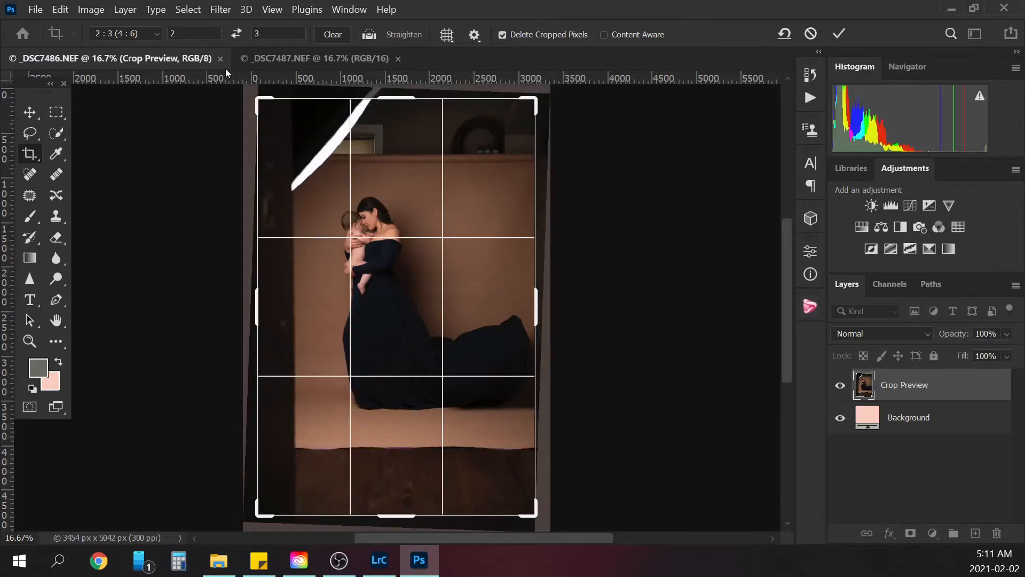
{"action": "key", "text": "Return"}
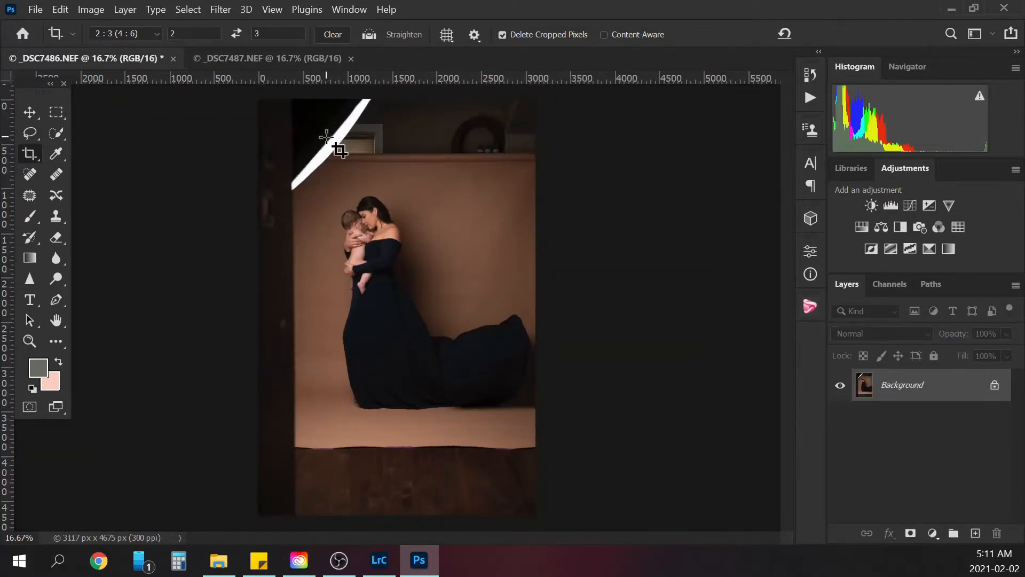
Step: Straighten _DSC7487.NEF along the lower edge of its backdrop and apply the 2:3 crop
{"action": "left_click", "coordinate": [255, 59]}
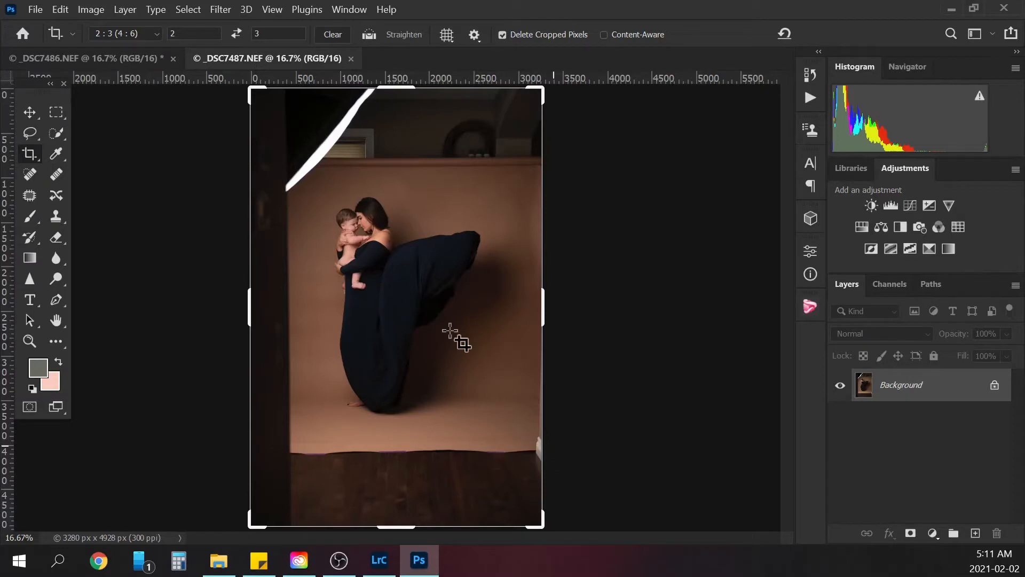
{"action": "left_click", "coordinate": [364, 37]}
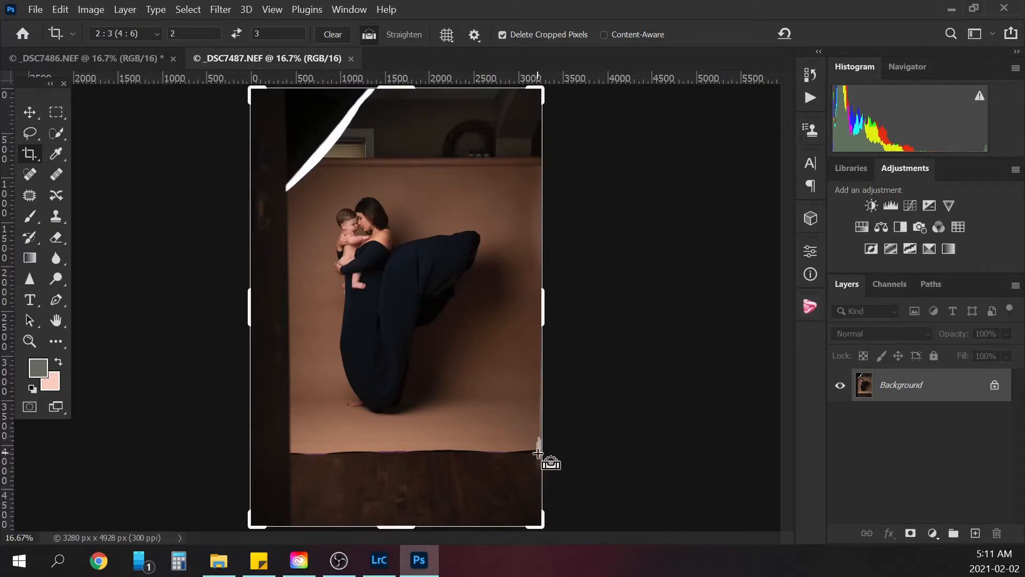
{"action": "left_click_drag", "start_coordinate": [534, 450], "coordinate": [292, 453]}
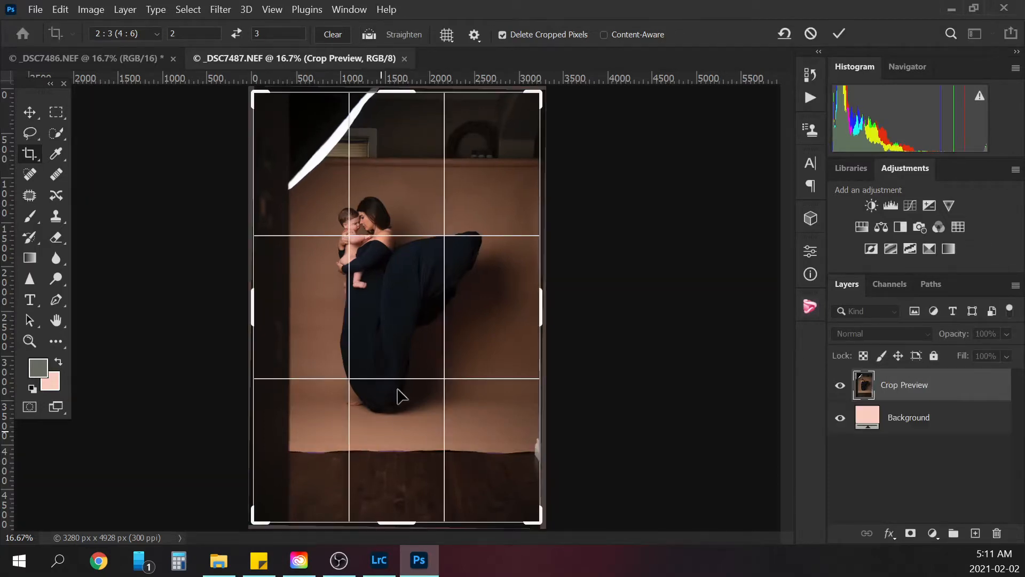
{"action": "key", "text": "Return"}
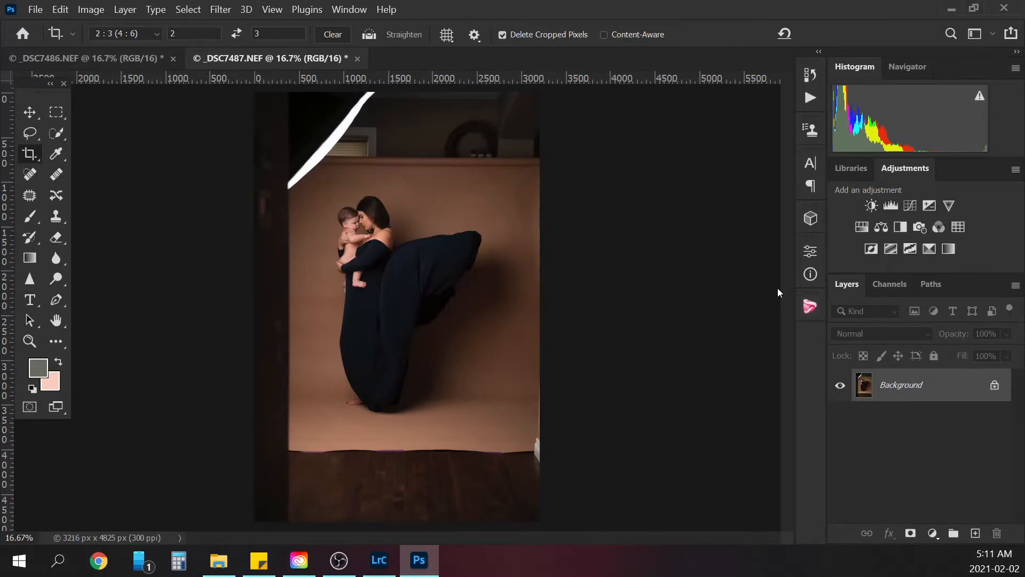
Step: Return to _DSC7486.NEF and switch to the Move tool
{"action": "left_click", "coordinate": [90, 58]}
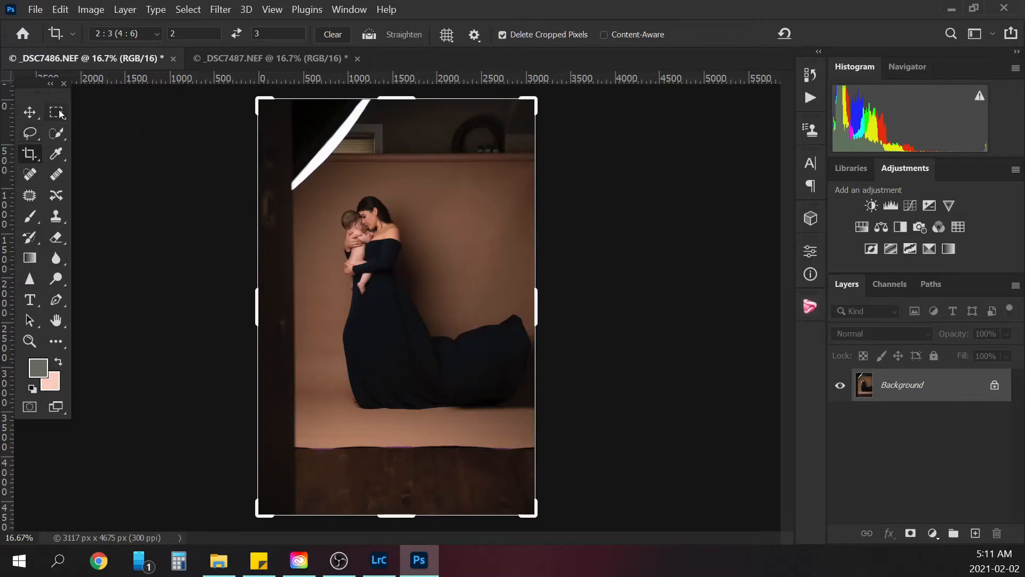
{"action": "left_click", "coordinate": [30, 112]}
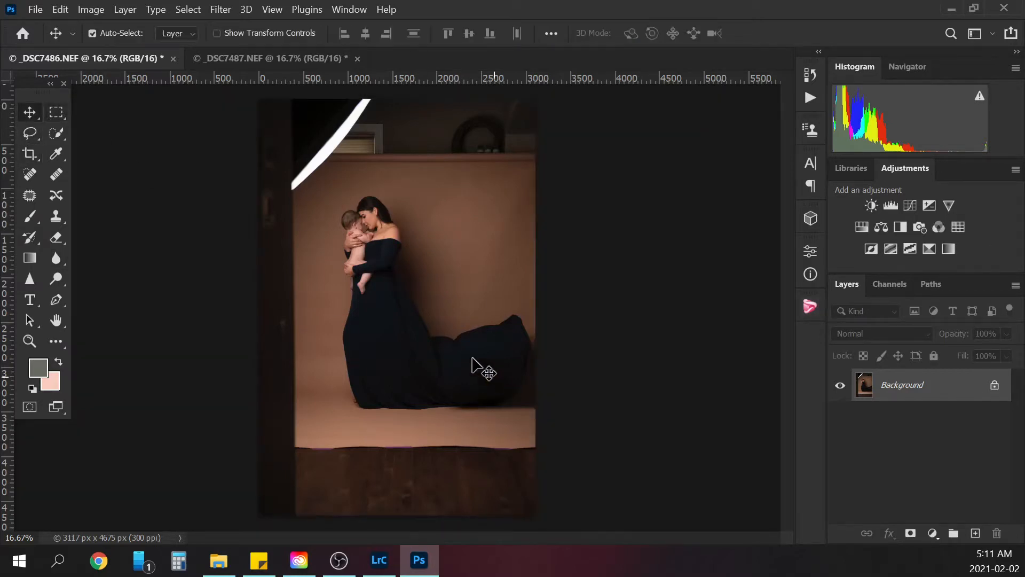
{"action": "left_click_drag", "start_coordinate": [470, 363], "coordinate": [404, 347]}
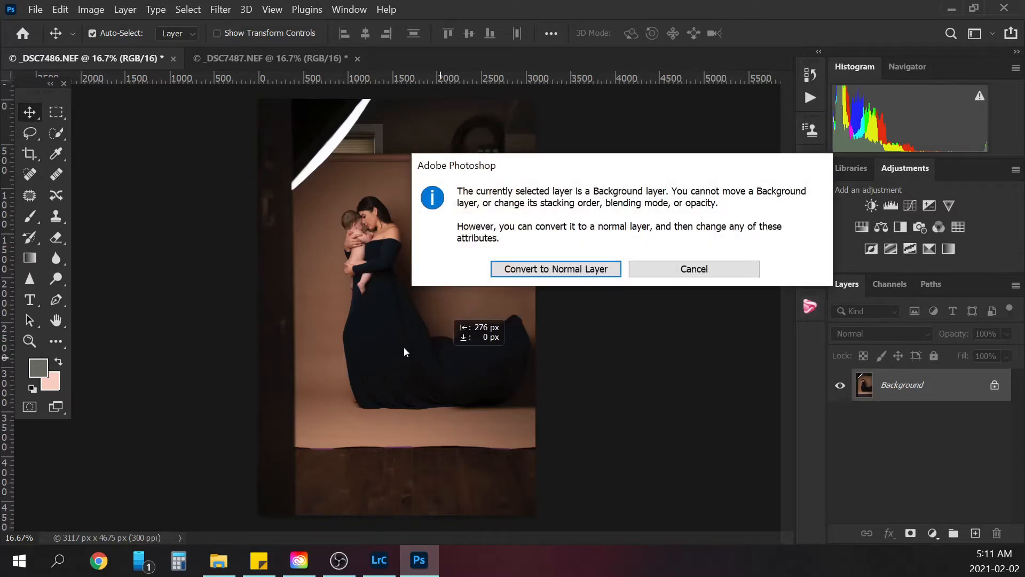
{"action": "left_click", "coordinate": [604, 271]}
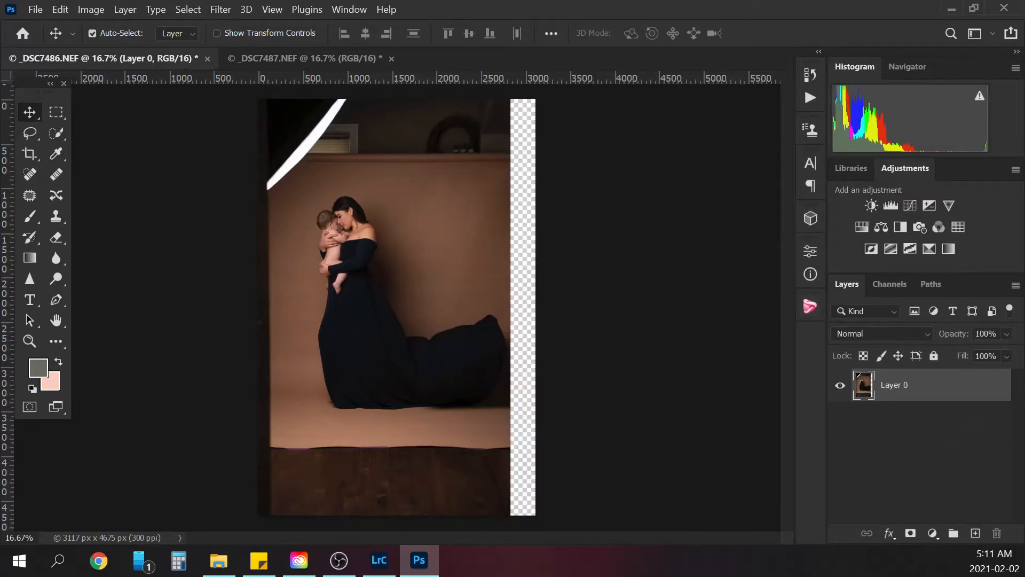
{"action": "key", "text": "ctrl+z"}
Step: Duplicate the Background layer and shift the copy left until the dark strip beside the backdrop leaves the canvas
{"action": "left_click_drag", "start_coordinate": [953, 386], "coordinate": [976, 533]}
{"action": "left_click_drag", "start_coordinate": [512, 408], "coordinate": [479, 409]}
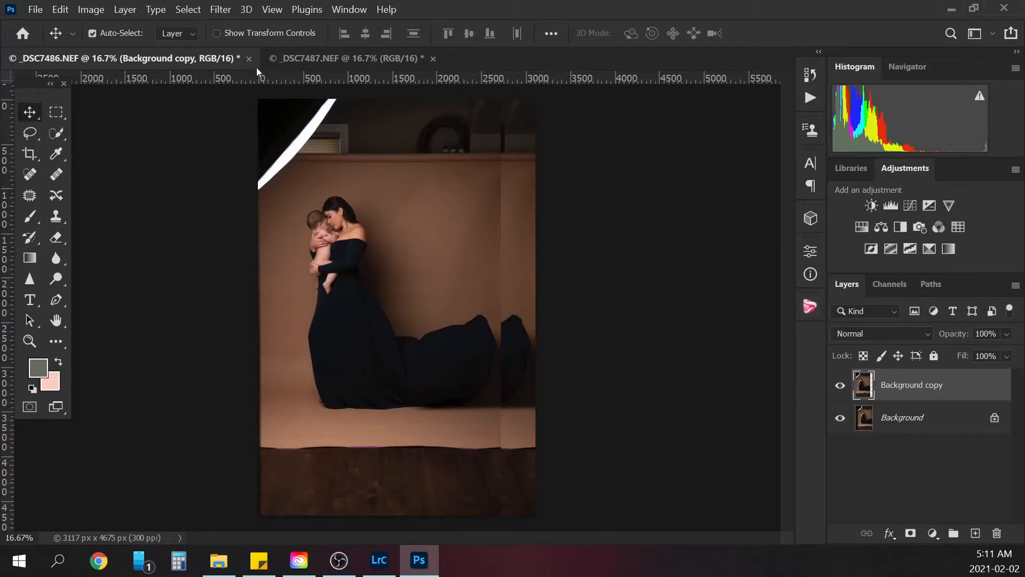
Step: Duplicate the Background layer of _DSC7487.NEF into the _DSC7486.NEF document
{"action": "left_click", "coordinate": [334, 61]}
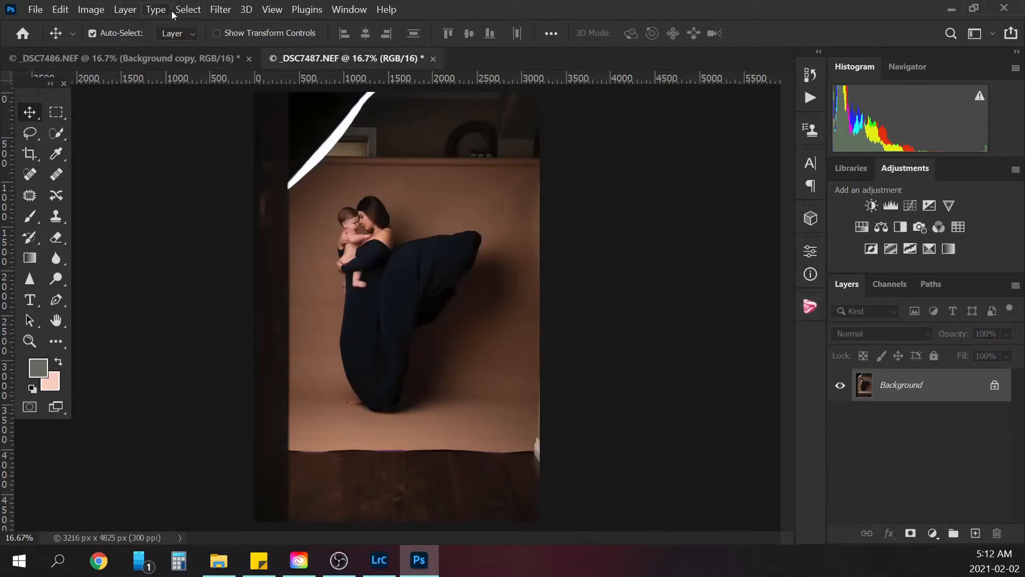
{"action": "left_click", "coordinate": [191, 13]}
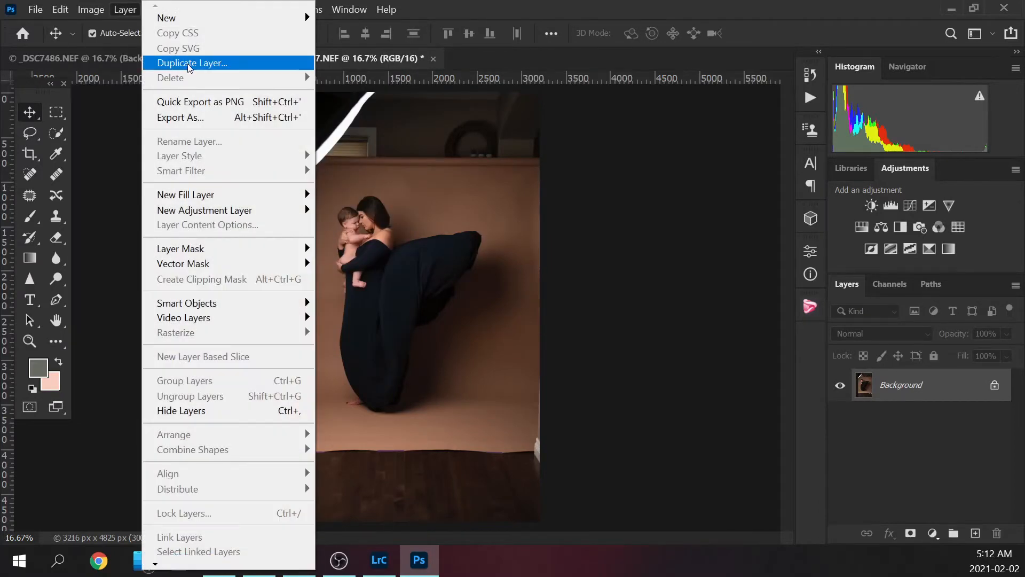
{"action": "left_click", "coordinate": [188, 63]}
{"action": "left_click", "coordinate": [446, 200]}
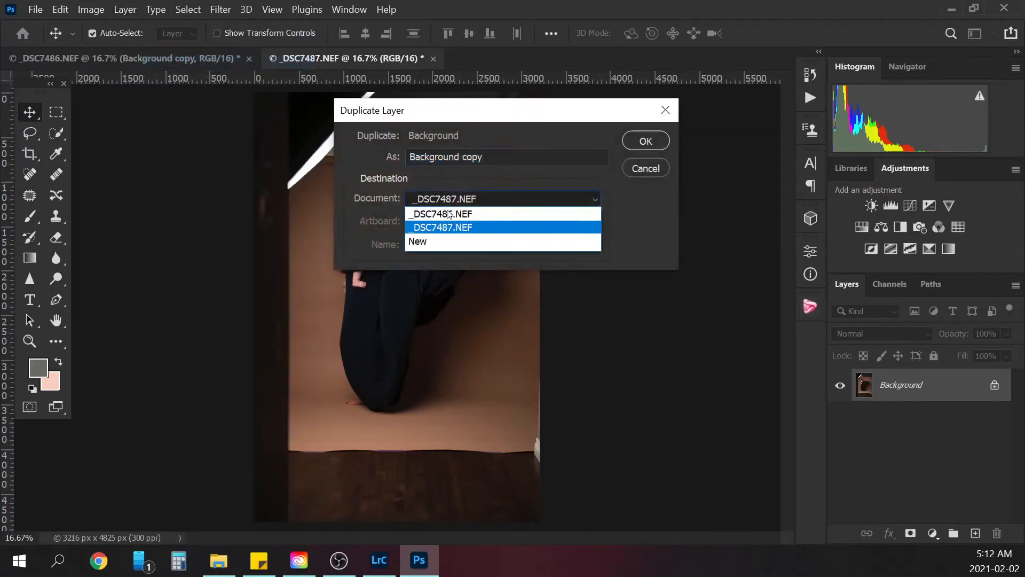
{"action": "left_click", "coordinate": [447, 214]}
{"action": "left_click", "coordinate": [646, 140]}
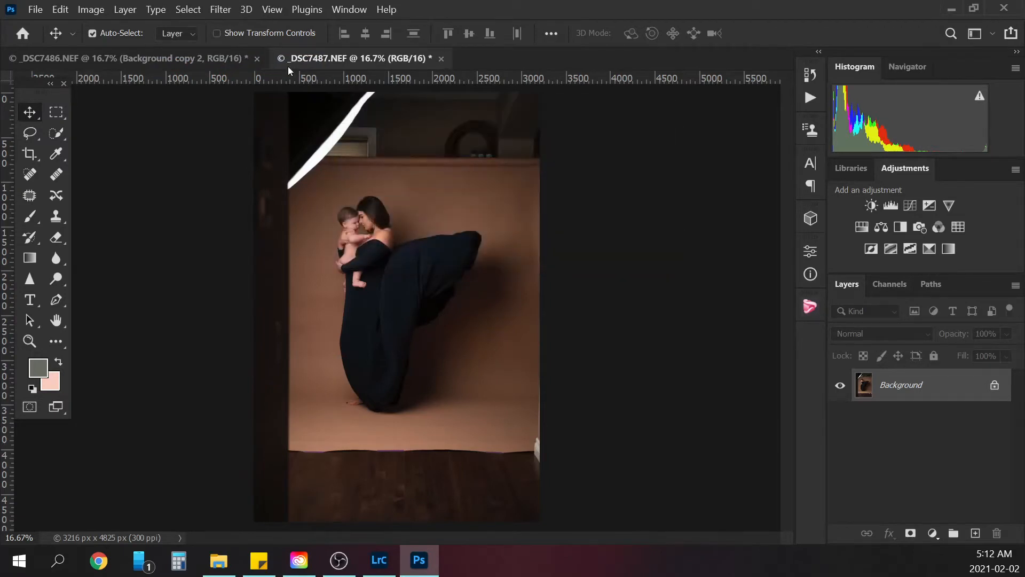
Step: In _DSC7486.NEF, convert the Background copy 2 layer to a smart object
{"action": "left_click", "coordinate": [209, 54]}
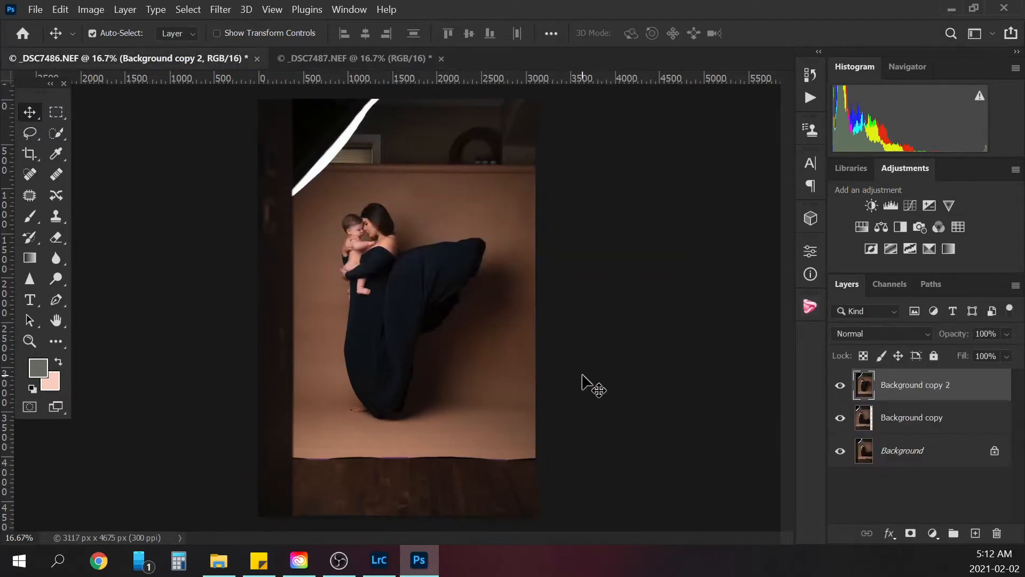
{"action": "right_click", "coordinate": [927, 383]}
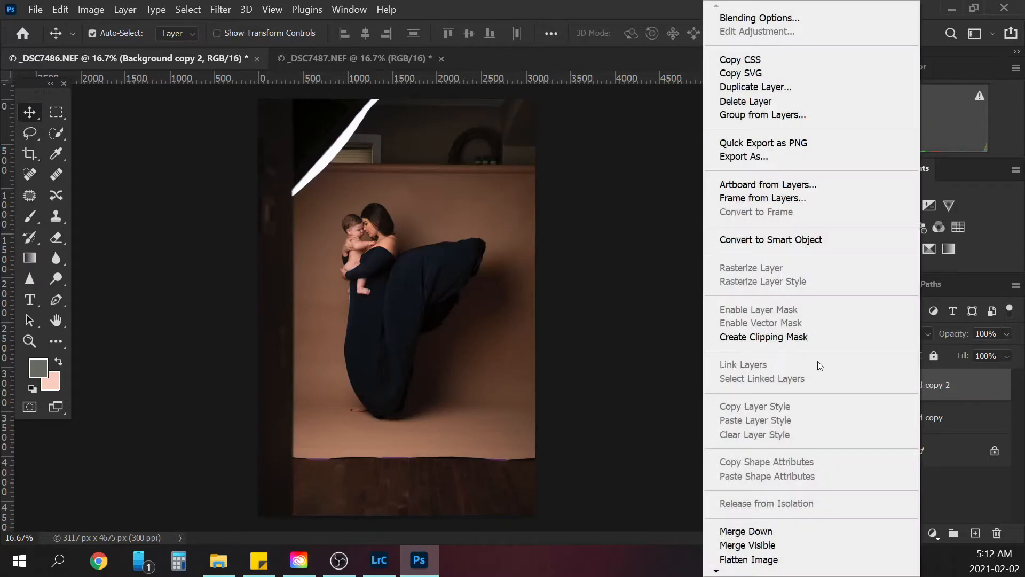
{"action": "left_click", "coordinate": [753, 240]}
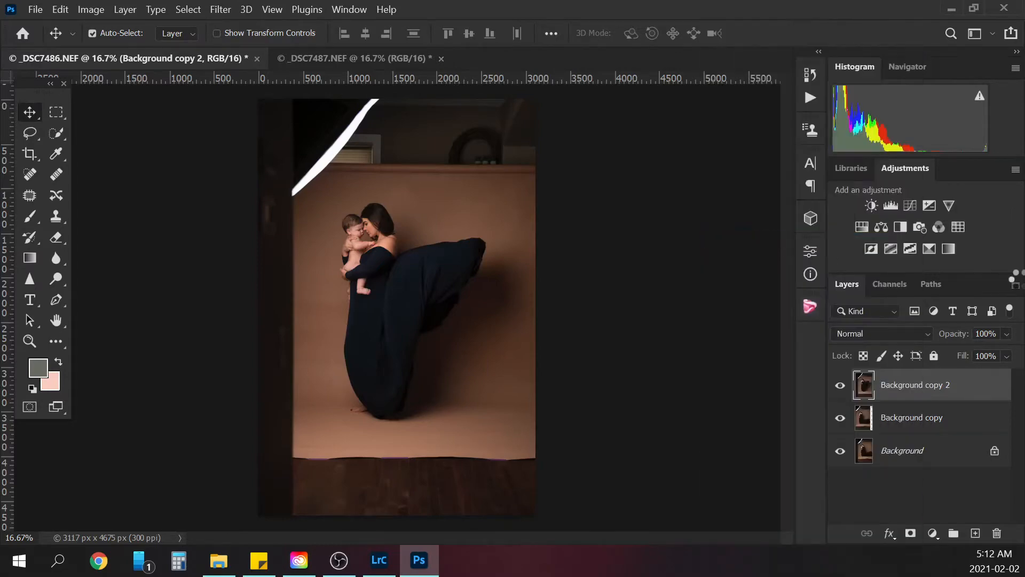
{"action": "right_click", "coordinate": [905, 383]}
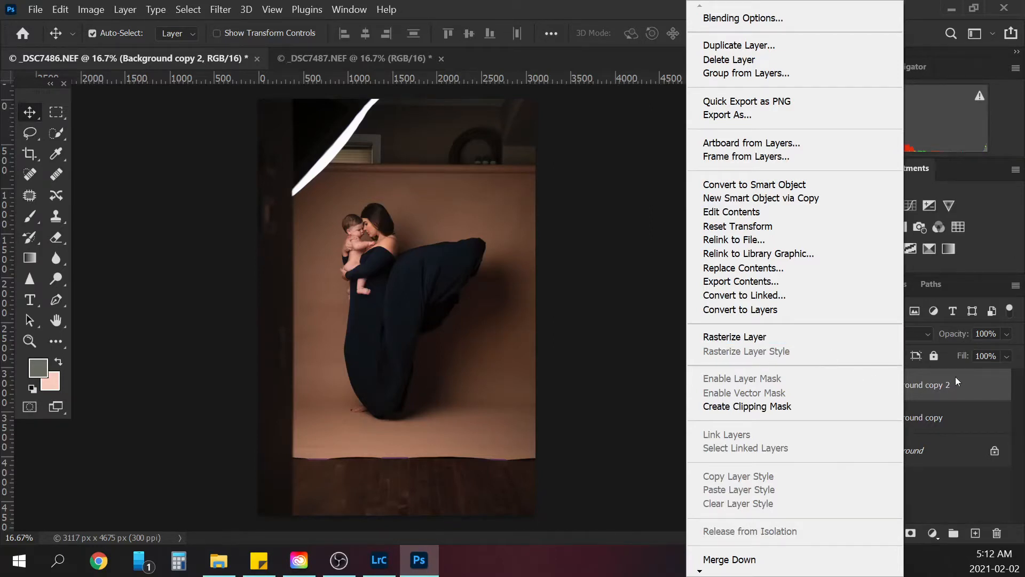
{"action": "left_click", "coordinate": [974, 392]}
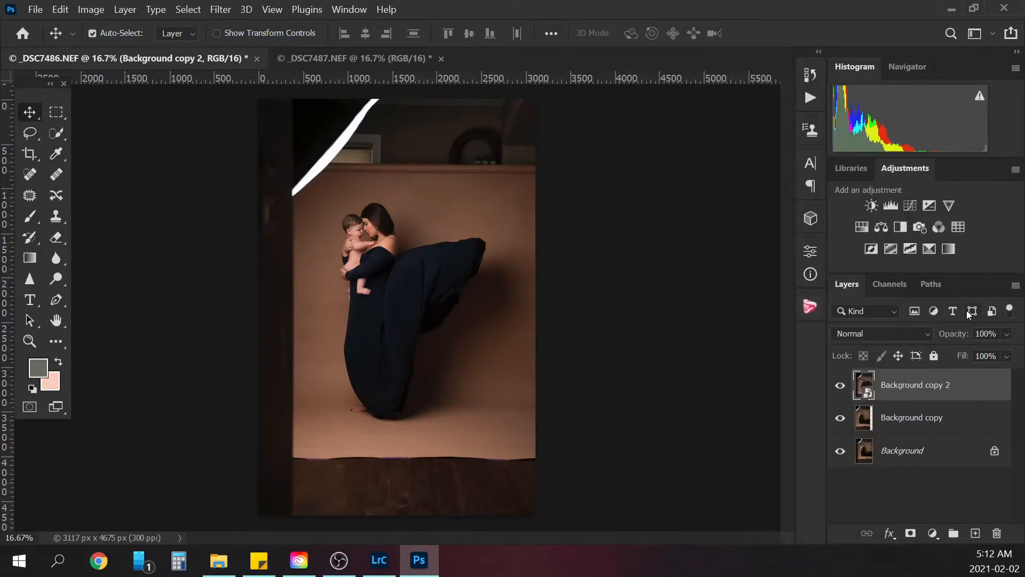
Step: Set the opacity of Background copy 2 to 46% and move it so its mother and baby overlap those beneath
{"action": "left_click", "coordinate": [1008, 334]}
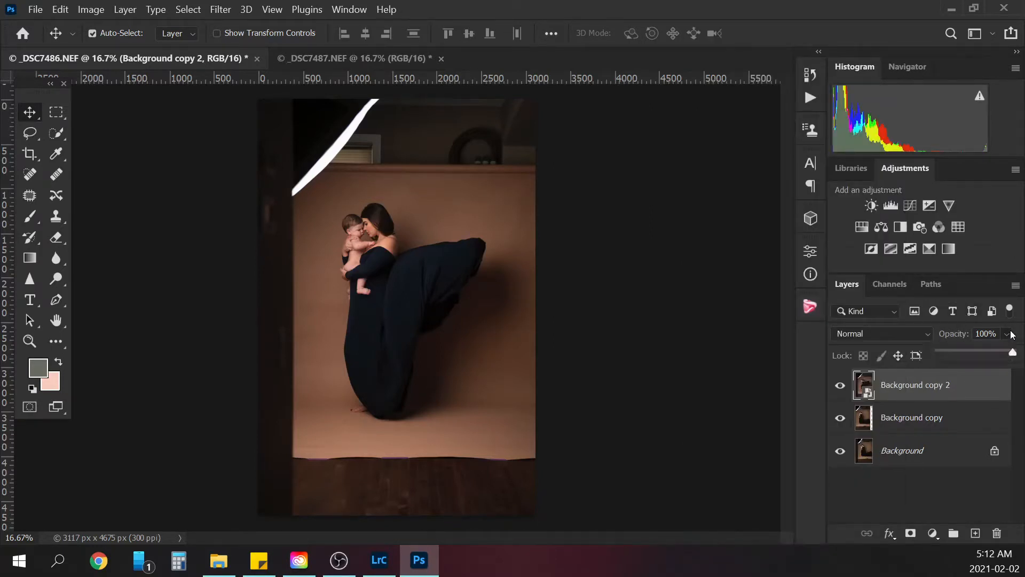
{"action": "left_click", "coordinate": [973, 353]}
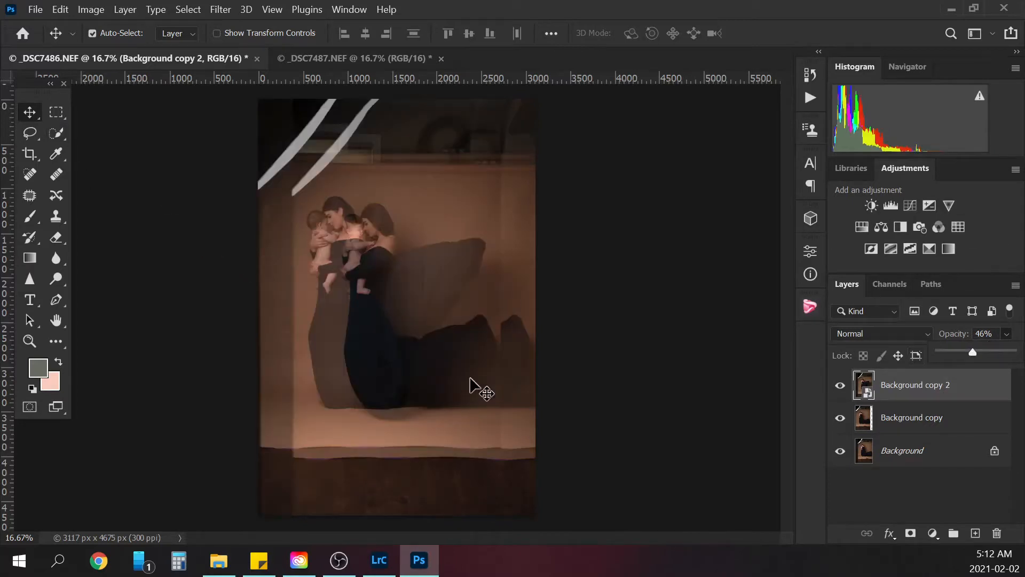
{"action": "left_click_drag", "start_coordinate": [363, 283], "coordinate": [308, 252]}
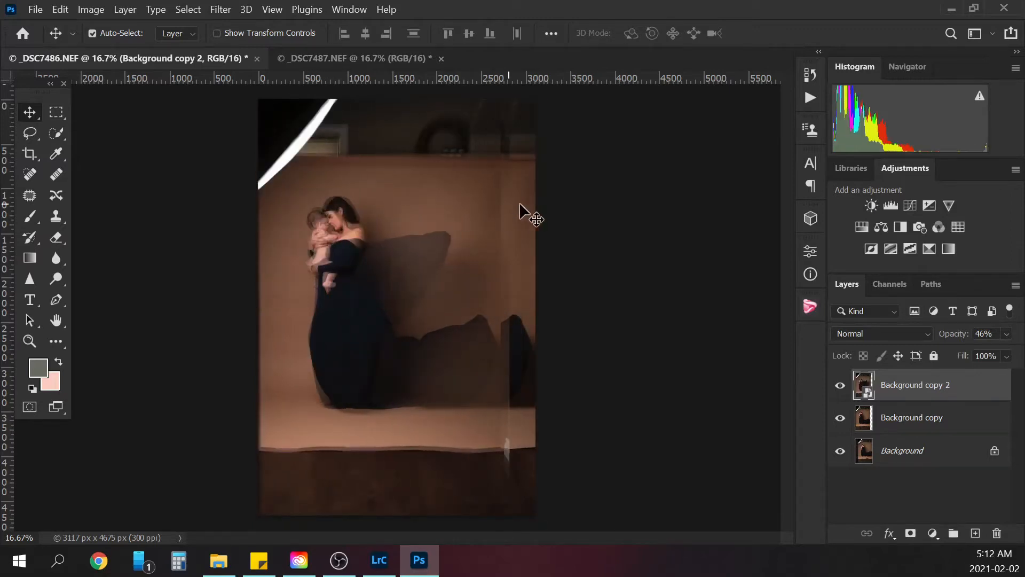
Step: Nudge Background copy 2 slightly left and up to align its mother and baby more closely with those beneath
{"action": "key", "text": "ctrl"}
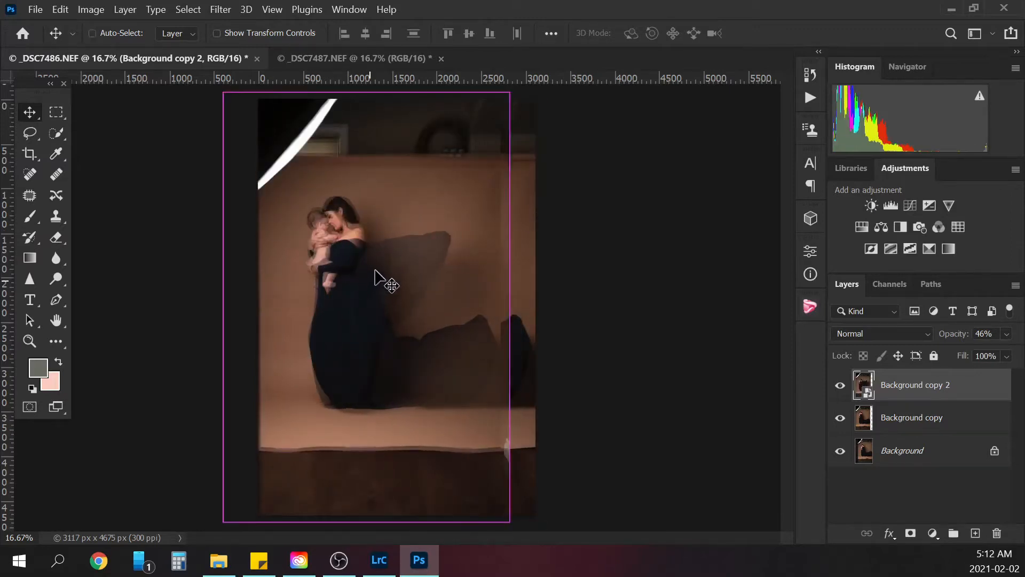
{"action": "key", "text": "ctrl+plus"}
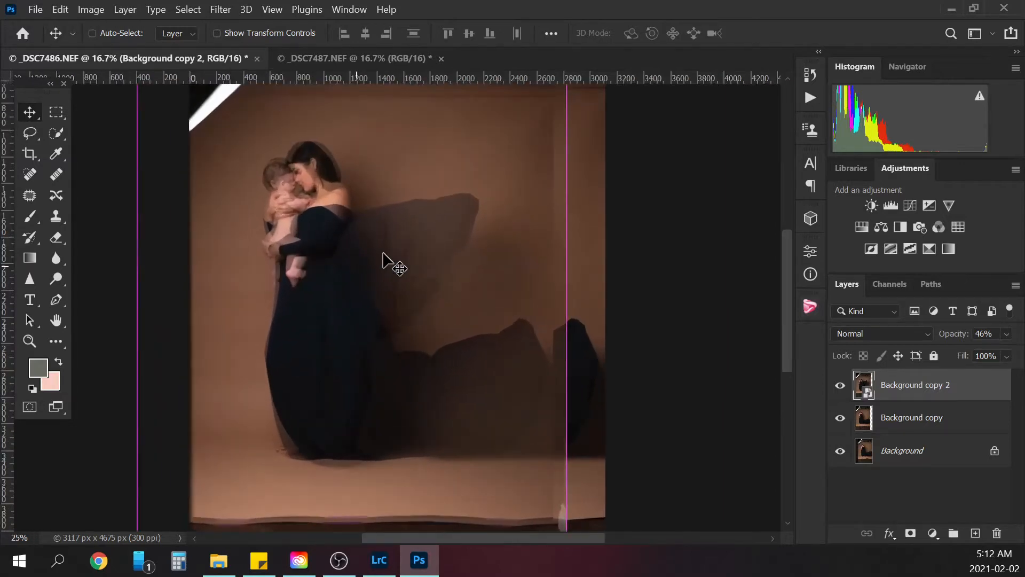
{"action": "left_click_drag", "start_coordinate": [326, 214], "coordinate": [327, 214]}
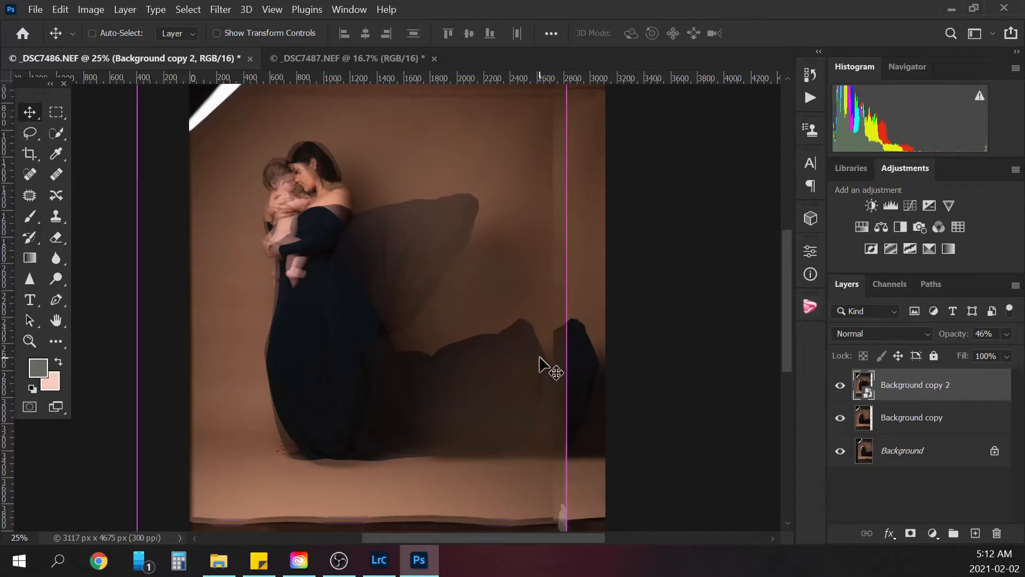
{"action": "key", "text": "ctrl+minus"}
{"action": "key", "text": "ctrl+plus"}
{"action": "key", "text": "ctrl+plus"}
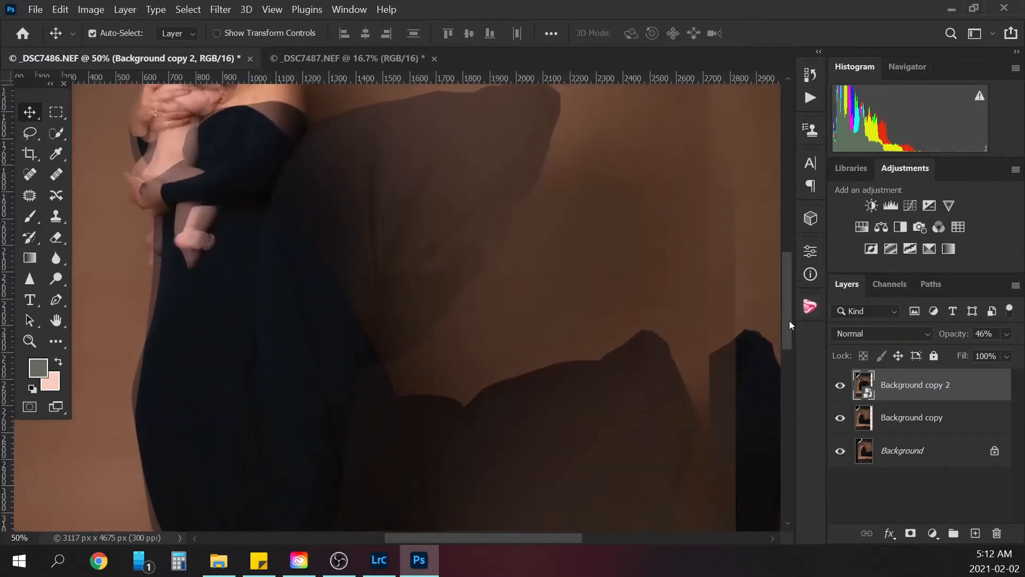
{"action": "left_click_drag", "start_coordinate": [789, 294], "coordinate": [799, 274]}
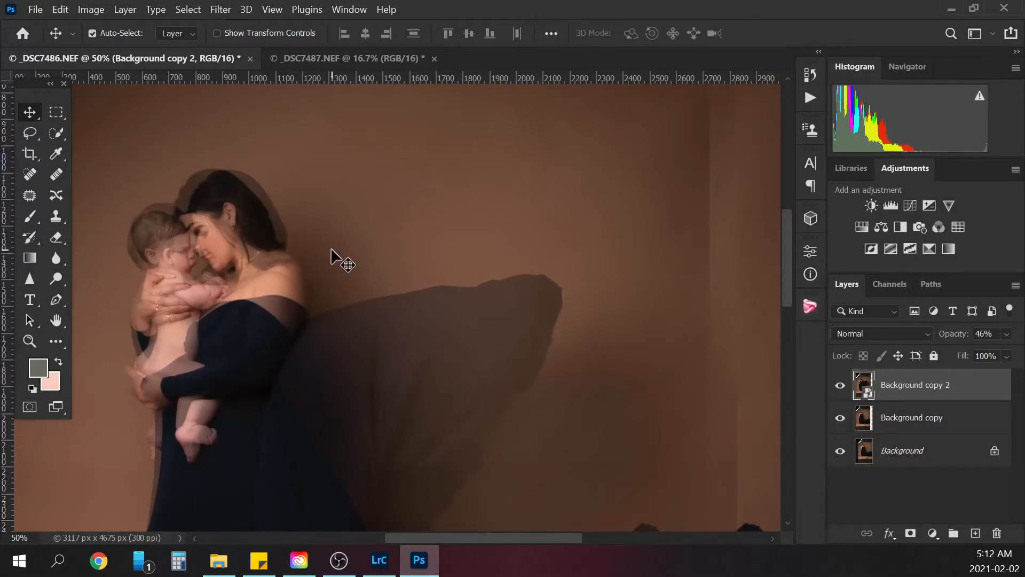
{"action": "key", "text": "Left"}
{"action": "key", "text": "Left"}
{"action": "key", "text": "Left"}
{"action": "key", "text": "Left"}
{"action": "key", "text": "Left"}
{"action": "key", "text": "Left"}
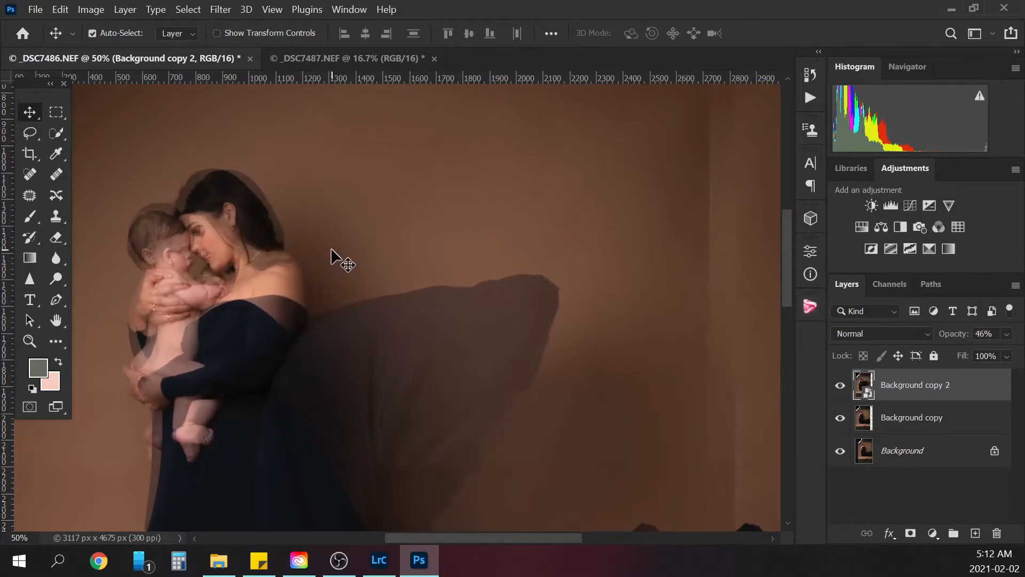
{"action": "key", "text": "Up"}
{"action": "key", "text": "Up"}
{"action": "key", "text": "Up"}
{"action": "key", "text": "Up"}
{"action": "key", "text": "Up"}
{"action": "key", "text": "Up"}
{"action": "key", "text": "Up"}
{"action": "key", "text": "Up"}
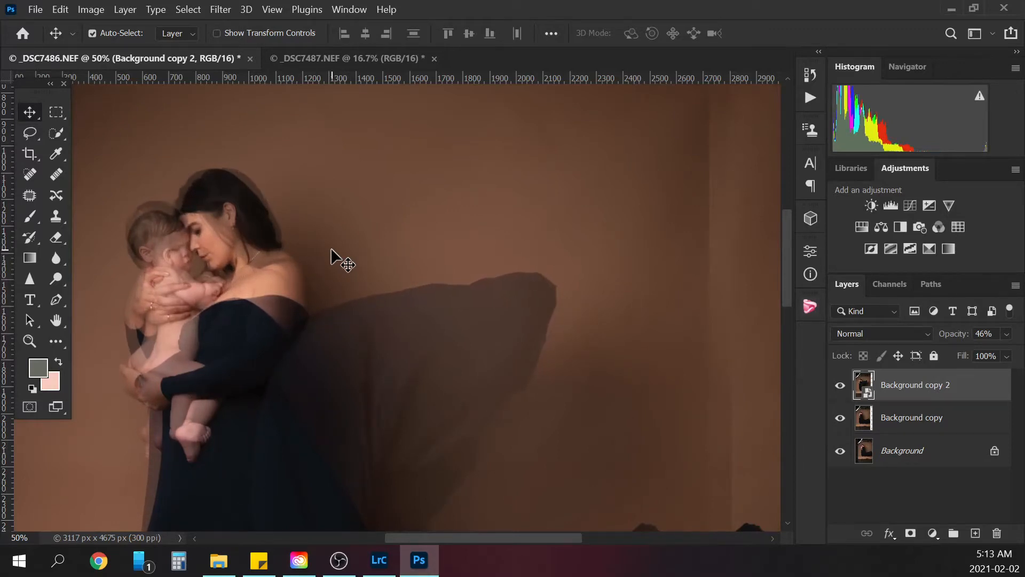
{"action": "key", "text": "Up"}
{"action": "key", "text": "Down"}
{"action": "key", "text": "Down"}
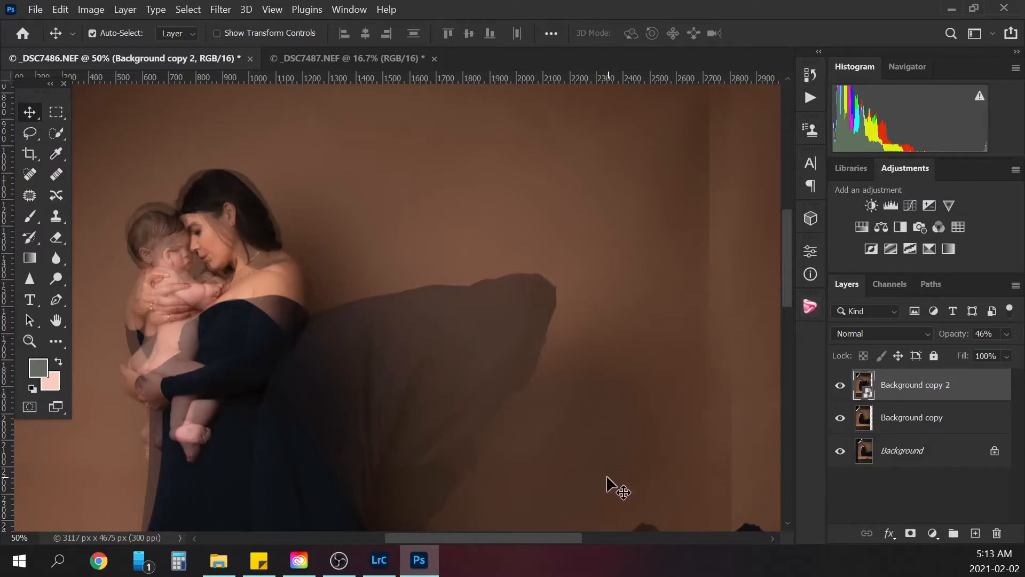
Step: Set the opacity of Background copy 2 to 100% and add a layer mask inverted to black
{"action": "left_click", "coordinate": [1008, 333]}
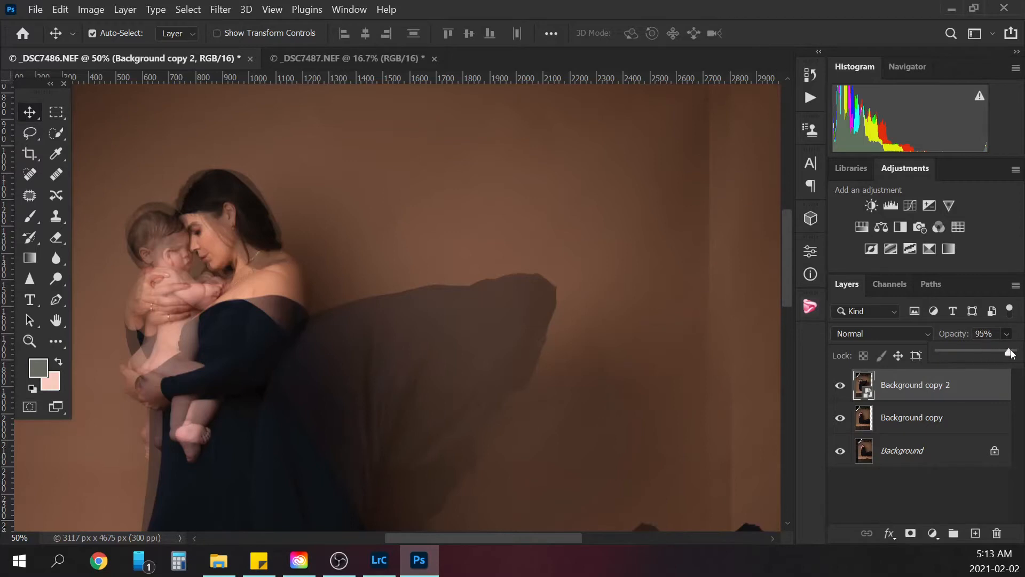
{"action": "left_click_drag", "start_coordinate": [1011, 354], "coordinate": [1014, 353]}
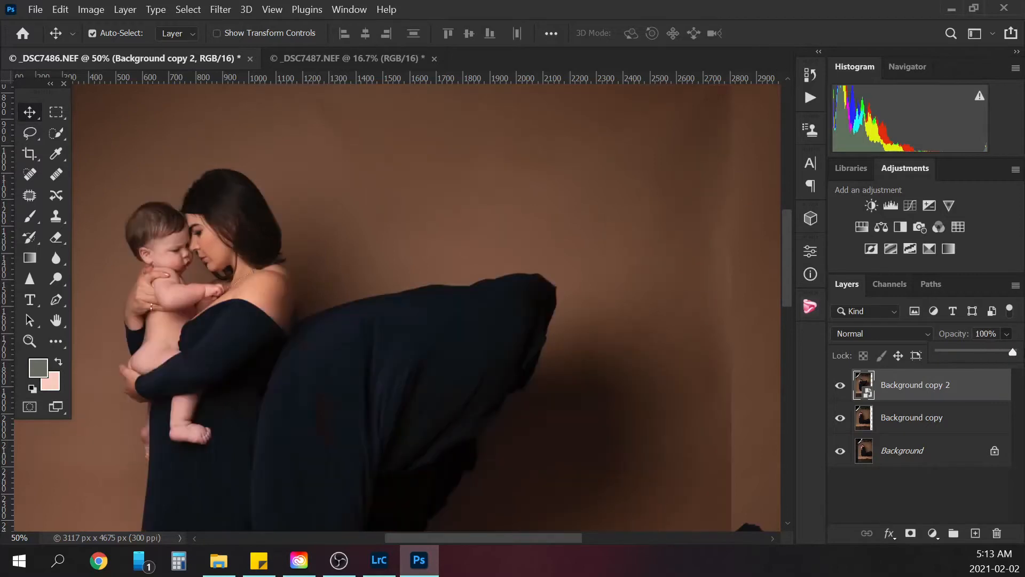
{"action": "left_click", "coordinate": [910, 533]}
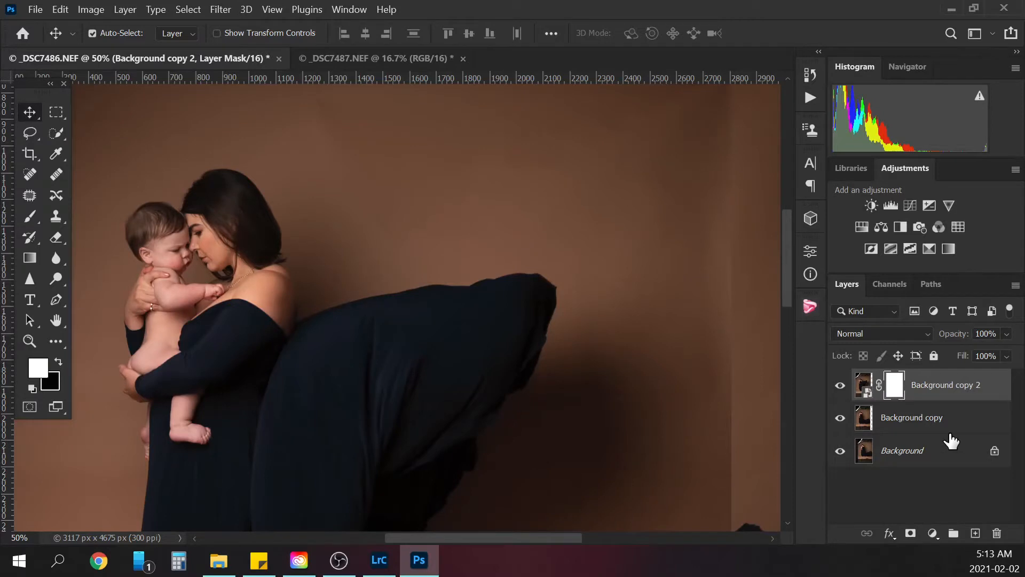
{"action": "key", "text": "ctrl+i"}
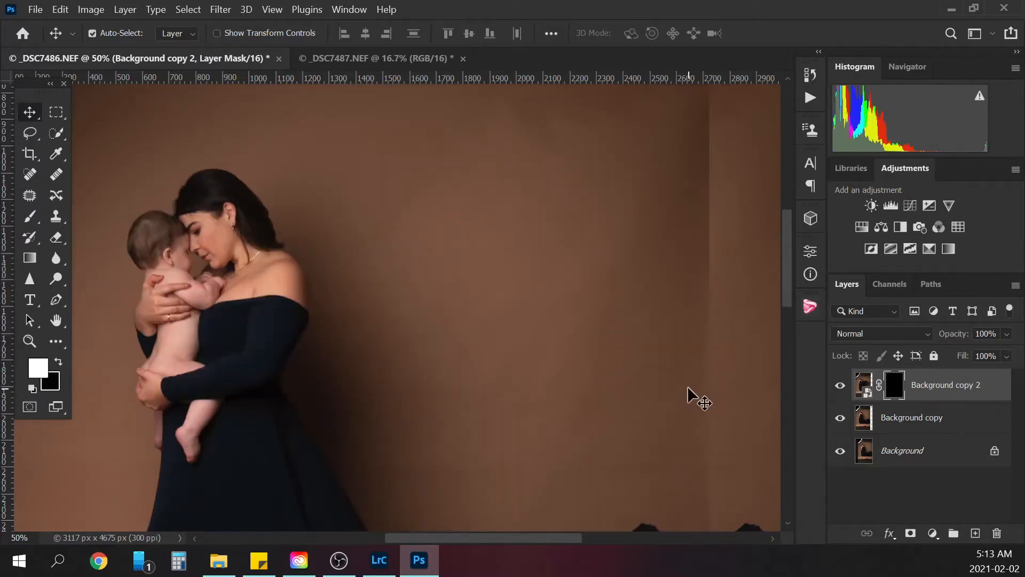
Step: Choose the Brush tool with a soft round 400 px tip
{"action": "left_click", "coordinate": [31, 216]}
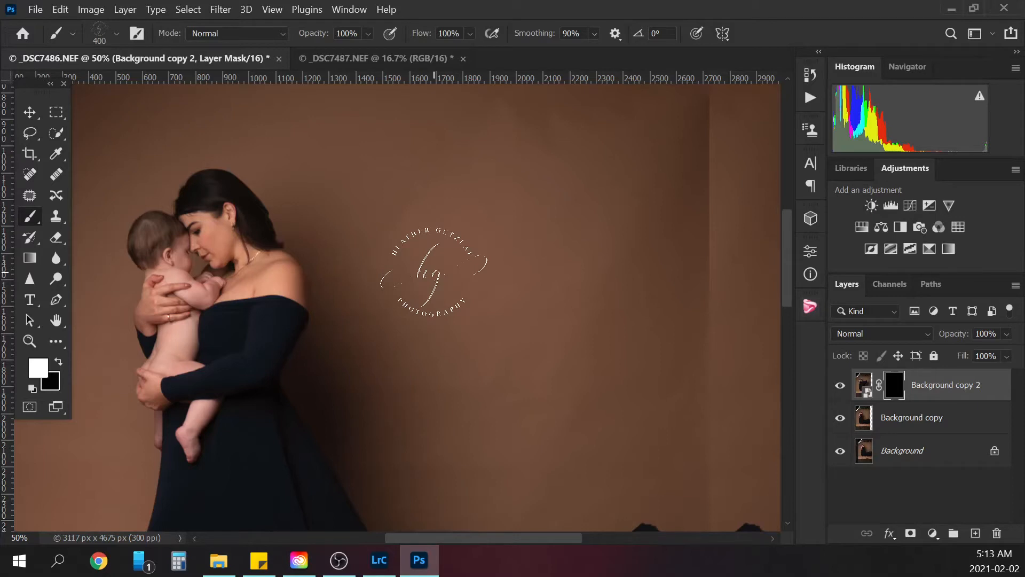
{"action": "left_click", "coordinate": [116, 33]}
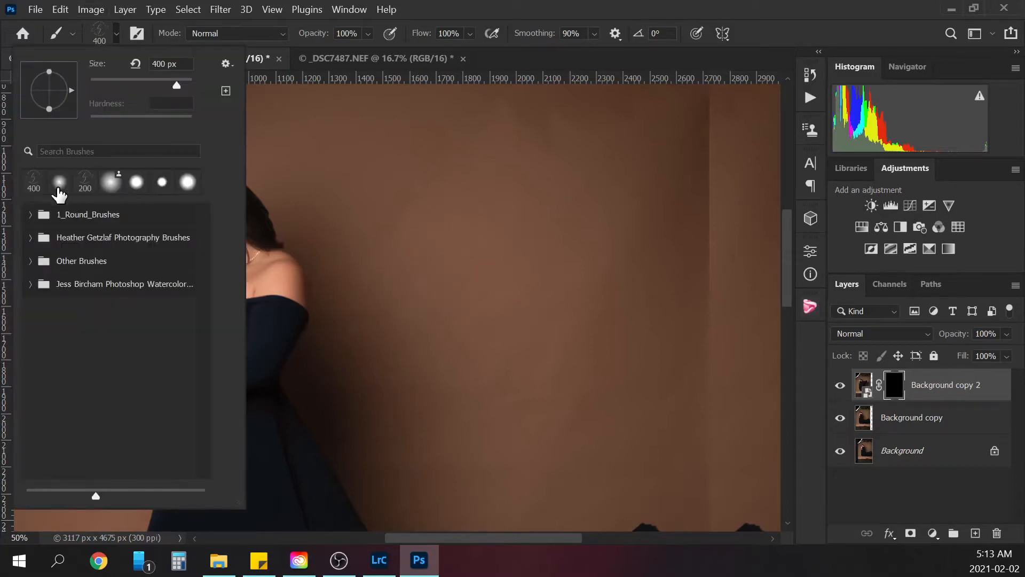
{"action": "left_click", "coordinate": [34, 180]}
{"action": "left_click", "coordinate": [117, 34]}
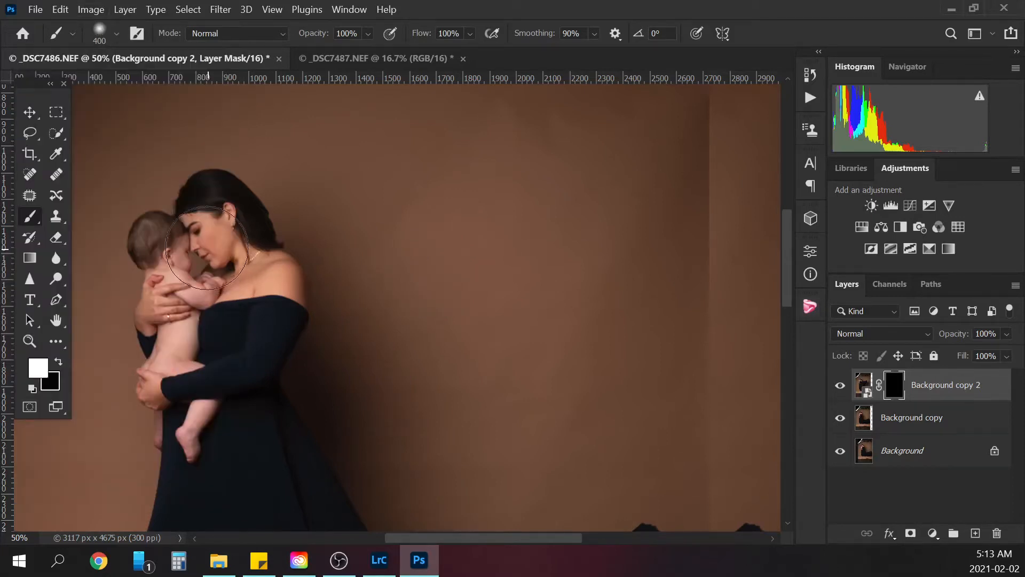
Step: Paint white on the Background copy 2 mask over the mother's head and upper body and the baby, reducing the brush to 80 px
{"action": "key", "text": "bracketleft"}
{"action": "key", "text": "bracketleft"}
{"action": "mouse_move", "coordinate": [192, 202]}
{"action": "left_mouse_down"}
{"action": "mouse_move", "coordinate": [152, 208]}
{"action": "mouse_move", "coordinate": [131, 253]}
{"action": "mouse_move", "coordinate": [146, 292]}
{"action": "mouse_move", "coordinate": [143, 277]}
{"action": "mouse_move", "coordinate": [166, 274]}
{"action": "mouse_move", "coordinate": [155, 277]}
{"action": "mouse_move", "coordinate": [146, 332]}
{"action": "mouse_move", "coordinate": [170, 489]}
{"action": "mouse_move", "coordinate": [202, 382]}
{"action": "mouse_move", "coordinate": [207, 406]}
{"action": "mouse_move", "coordinate": [181, 323]}
{"action": "mouse_move", "coordinate": [192, 289]}
{"action": "mouse_move", "coordinate": [165, 229]}
{"action": "mouse_move", "coordinate": [208, 164]}
{"action": "mouse_move", "coordinate": [203, 193]}
{"action": "mouse_move", "coordinate": [262, 202]}
{"action": "mouse_move", "coordinate": [256, 227]}
{"action": "mouse_move", "coordinate": [238, 225]}
{"action": "mouse_move", "coordinate": [209, 270]}
{"action": "mouse_move", "coordinate": [210, 261]}
{"action": "mouse_move", "coordinate": [214, 296]}
{"action": "mouse_move", "coordinate": [221, 285]}
{"action": "mouse_move", "coordinate": [210, 336]}
{"action": "mouse_move", "coordinate": [228, 299]}
{"action": "mouse_move", "coordinate": [253, 322]}
{"action": "mouse_move", "coordinate": [262, 319]}
{"action": "mouse_move", "coordinate": [229, 299]}
{"action": "mouse_move", "coordinate": [256, 307]}
{"action": "mouse_move", "coordinate": [275, 291]}
{"action": "mouse_move", "coordinate": [279, 307]}
{"action": "mouse_move", "coordinate": [279, 215]}
{"action": "mouse_move", "coordinate": [254, 187]}
{"action": "mouse_move", "coordinate": [259, 265]}
{"action": "mouse_move", "coordinate": [266, 272]}
{"action": "mouse_move", "coordinate": [287, 258]}
{"action": "left_mouse_up"}
{"action": "key", "text": "["}
{"action": "key", "text": "["}
{"action": "key", "text": "["}
{"action": "key", "text": "["}
{"action": "key", "text": "["}
{"action": "key", "text": "["}
{"action": "key", "text": "["}
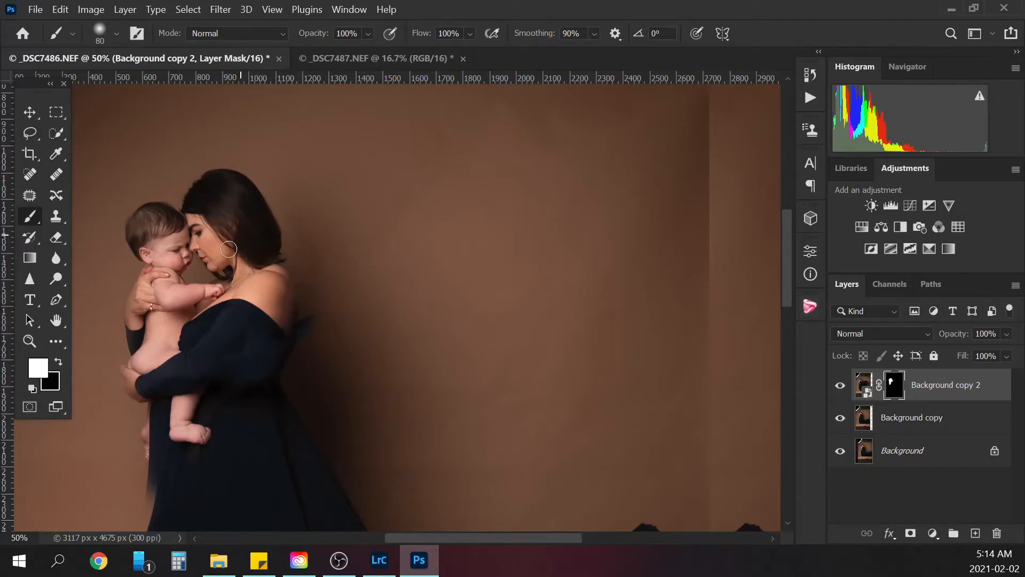
Step: Show the mask as a red overlay and paint white over the mother's sleeve and adjacent dress, reducing the brush to 40 px
{"action": "key", "text": "backslash"}
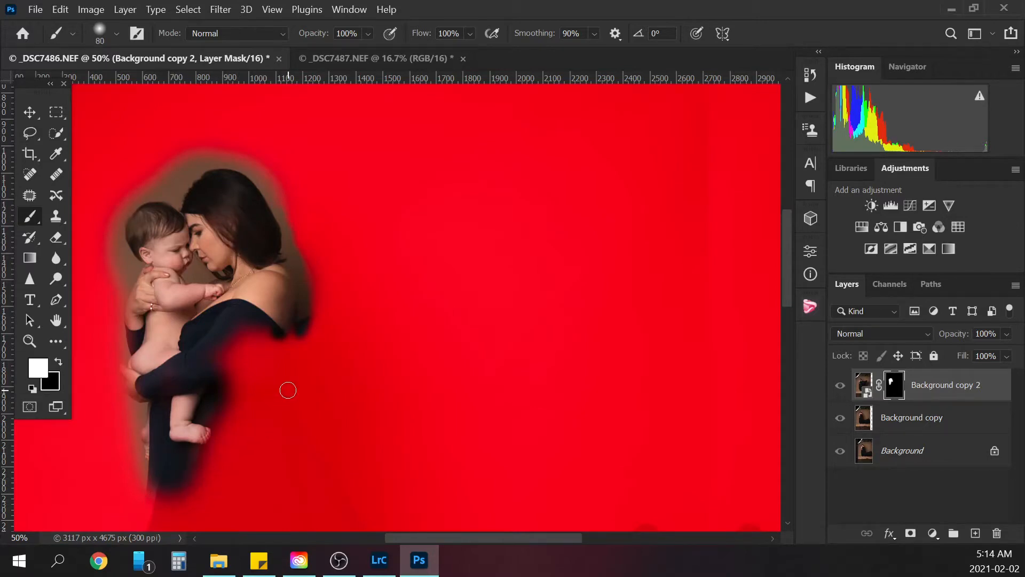
{"action": "mouse_move", "coordinate": [247, 337]}
{"action": "left_mouse_down"}
{"action": "mouse_move", "coordinate": [214, 381]}
{"action": "mouse_move", "coordinate": [207, 372]}
{"action": "mouse_move", "coordinate": [197, 385]}
{"action": "mouse_move", "coordinate": [208, 397]}
{"action": "mouse_move", "coordinate": [258, 325]}
{"action": "mouse_move", "coordinate": [245, 369]}
{"action": "mouse_move", "coordinate": [251, 361]}
{"action": "mouse_move", "coordinate": [255, 316]}
{"action": "mouse_move", "coordinate": [266, 355]}
{"action": "mouse_move", "coordinate": [274, 316]}
{"action": "mouse_move", "coordinate": [242, 400]}
{"action": "mouse_move", "coordinate": [219, 433]}
{"action": "mouse_move", "coordinate": [219, 412]}
{"action": "mouse_move", "coordinate": [194, 446]}
{"action": "left_mouse_up"}
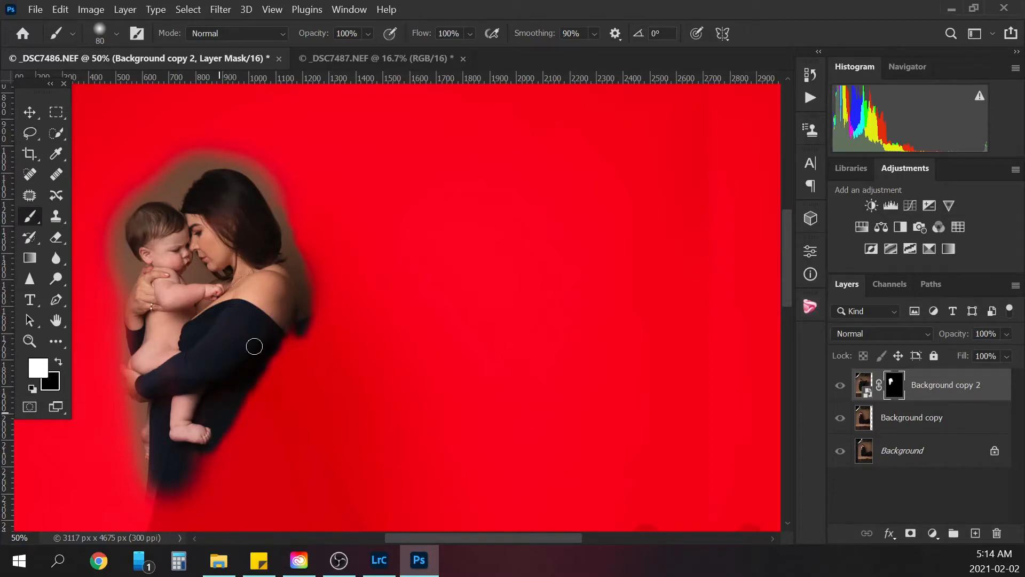
{"action": "mouse_move", "coordinate": [273, 333]}
{"action": "left_mouse_down"}
{"action": "mouse_move", "coordinate": [282, 308]}
{"action": "mouse_move", "coordinate": [286, 331]}
{"action": "left_mouse_up"}
{"action": "key", "text": "bracketright"}
{"action": "key", "text": "bracketleft"}
{"action": "key", "text": "bracketleft"}
{"action": "key", "text": "bracketleft"}
{"action": "key", "text": "bracketleft"}
{"action": "key", "text": "bracketleft"}
{"action": "left_click_drag", "start_coordinate": [282, 344], "coordinate": [265, 374]}
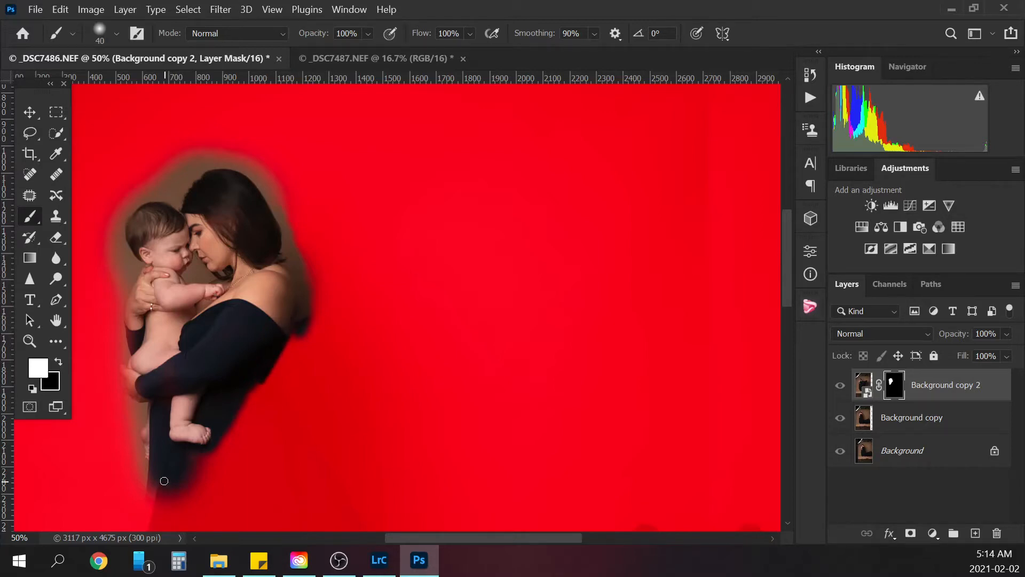
Step: Enlarge the brush to 175 px and hide the red mask overlay
{"action": "key", "text": "ctrl+plus"}
{"action": "key", "text": "ctrl+minus"}
{"action": "key", "text": "ctrl+minus"}
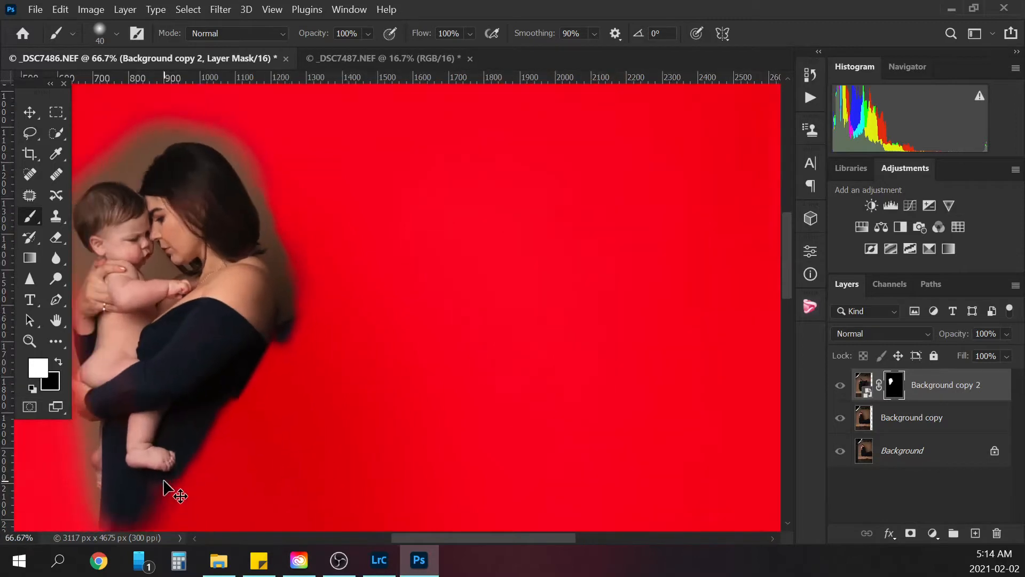
{"action": "key", "text": "ctrl+minus"}
{"action": "key", "text": "ctrl+minus"}
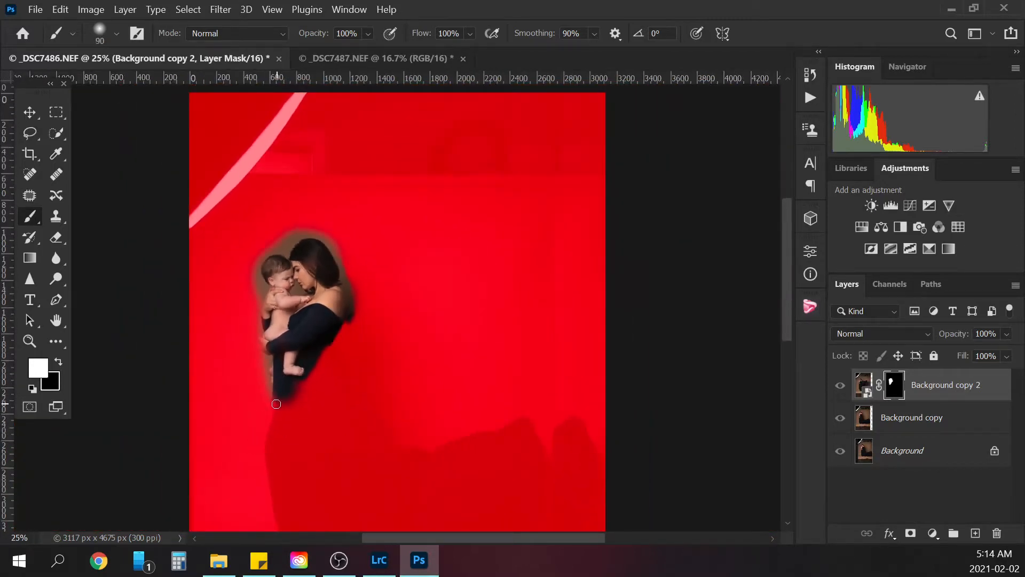
{"action": "key", "text": "bracketright"}
{"action": "key", "text": "bracketright"}
{"action": "key", "text": "bracketright"}
{"action": "key", "text": "bracketright"}
{"action": "key", "text": "backslash"}
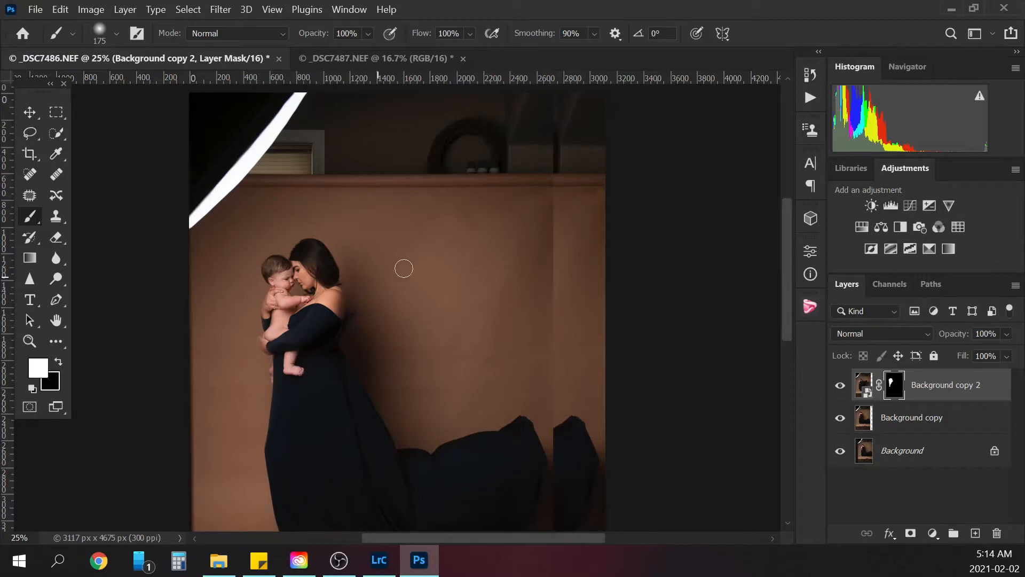
Step: Refine the mask along the dress fold behind the mother's elbow with a 35 px brush, alternating black and white and comparing with the layer hidden
{"action": "key", "text": "ctrl+minus"}
{"action": "key", "text": "ctrl+plus"}
{"action": "key", "text": "ctrl+plus"}
{"action": "key", "text": "ctrl+plus"}
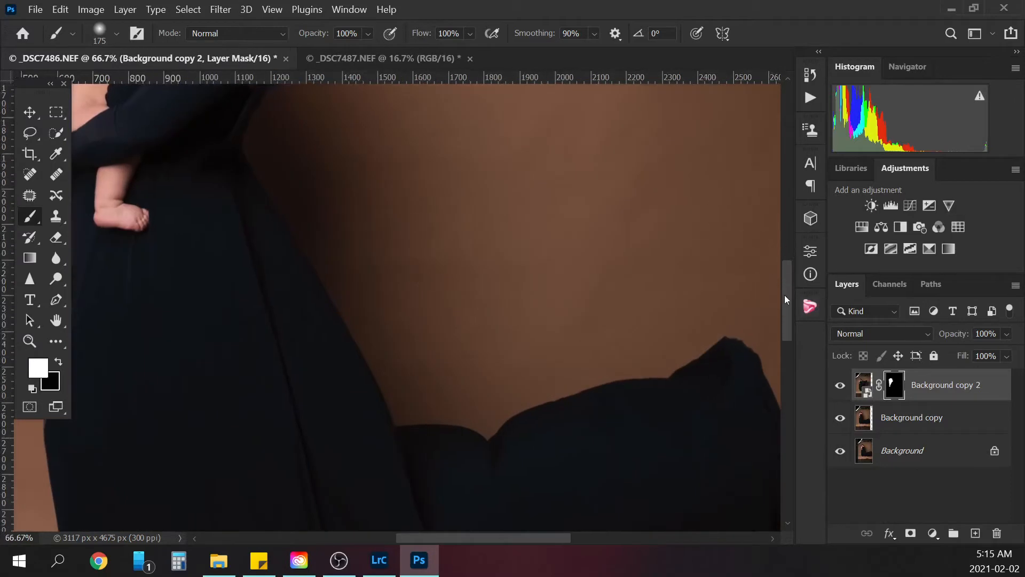
{"action": "left_click_drag", "start_coordinate": [785, 295], "coordinate": [781, 243]}
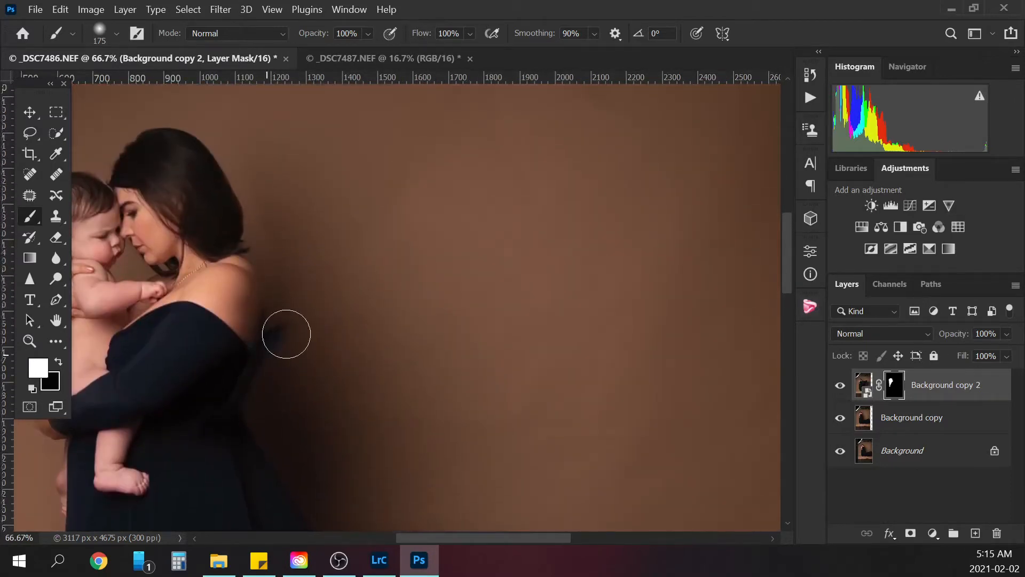
{"action": "key", "text": "bracketleft"}
{"action": "key", "text": "bracketleft"}
{"action": "key", "text": "bracketleft"}
{"action": "key", "text": "bracketleft"}
{"action": "key", "text": "bracketleft"}
{"action": "key", "text": "bracketleft"}
{"action": "key", "text": "bracketleft"}
{"action": "key", "text": "bracketleft"}
{"action": "key", "text": "x"}
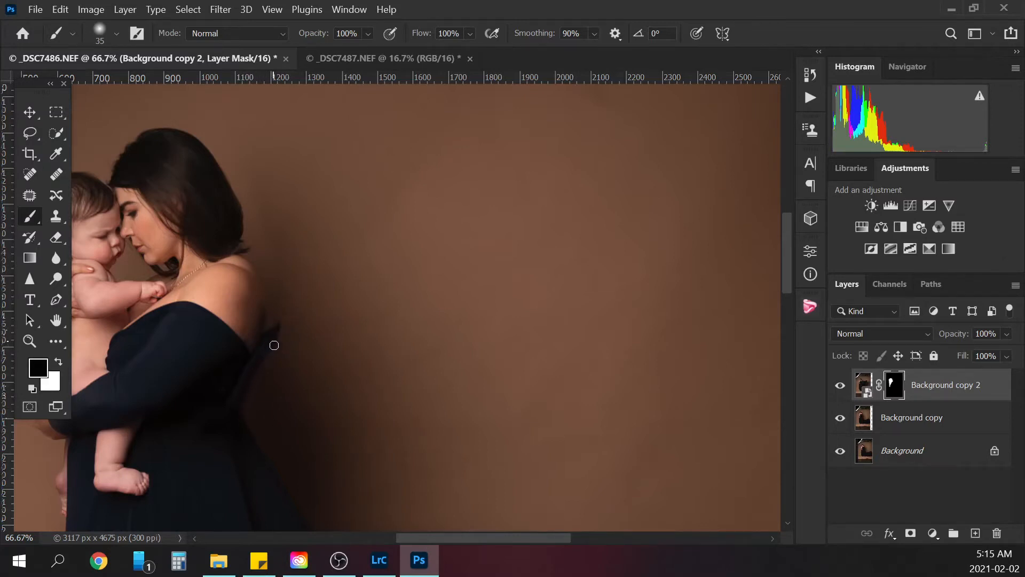
{"action": "left_click_drag", "start_coordinate": [272, 332], "coordinate": [262, 355]}
{"action": "left_click", "coordinate": [841, 386]}
{"action": "left_click", "coordinate": [840, 387]}
{"action": "key", "text": "x"}
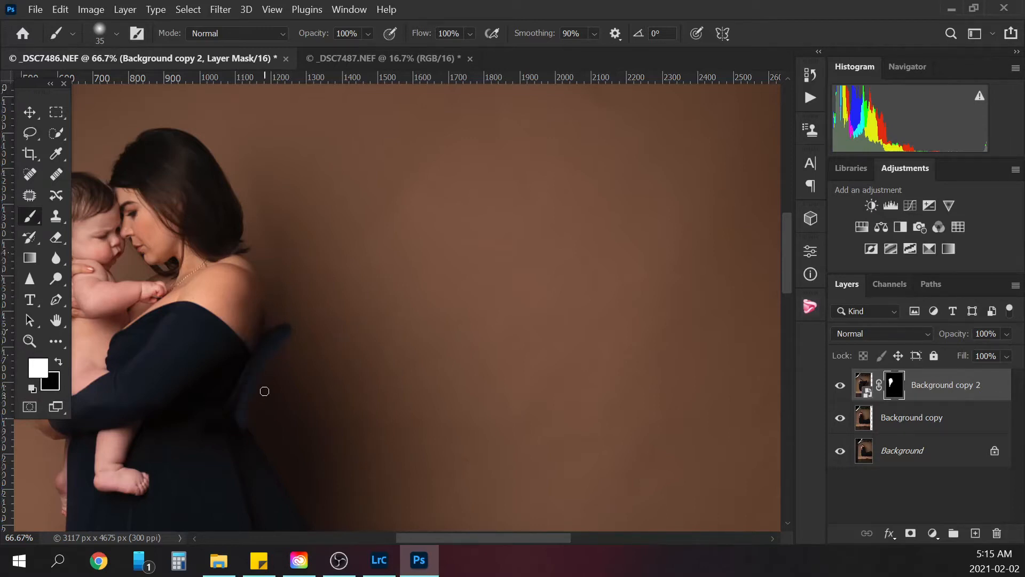
Step: Examine the whole composite and the masked transition behind the mother's elbow up close
{"action": "key", "text": "ctrl+minus"}
{"action": "key", "text": "ctrl+minus"}
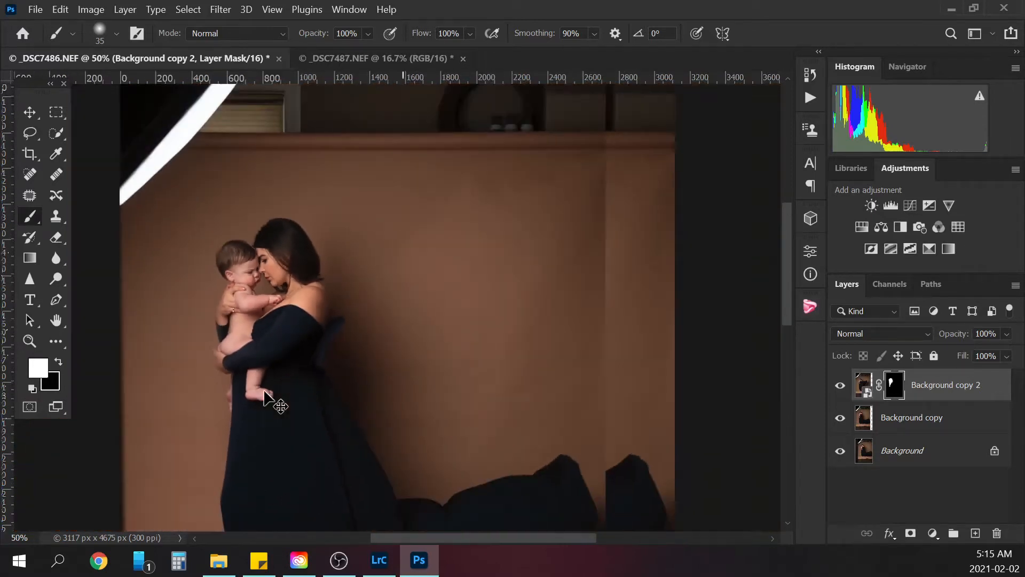
{"action": "key", "text": "ctrl+minus"}
{"action": "key", "text": "ctrl+minus"}
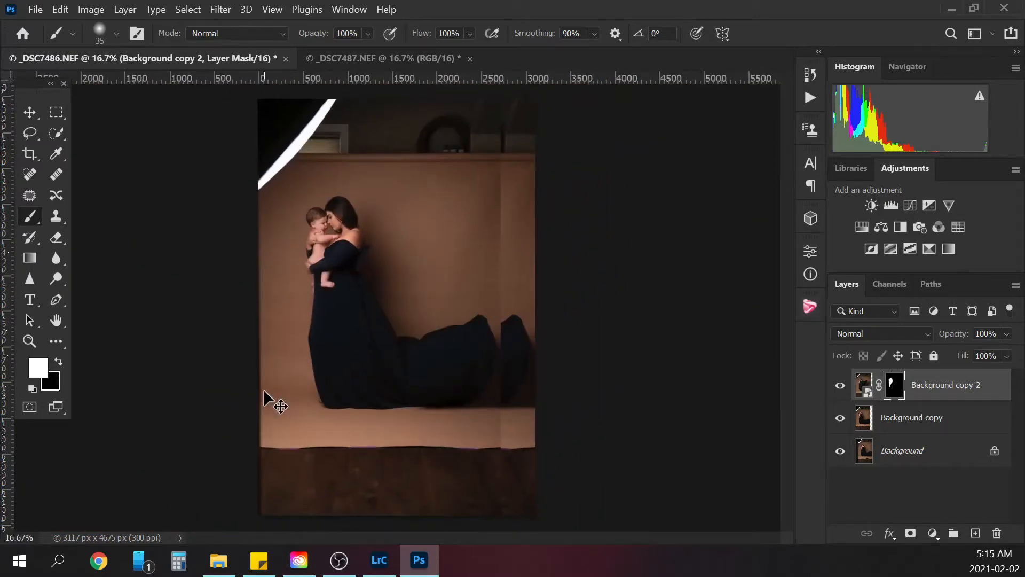
{"action": "key", "text": "ctrl+0"}
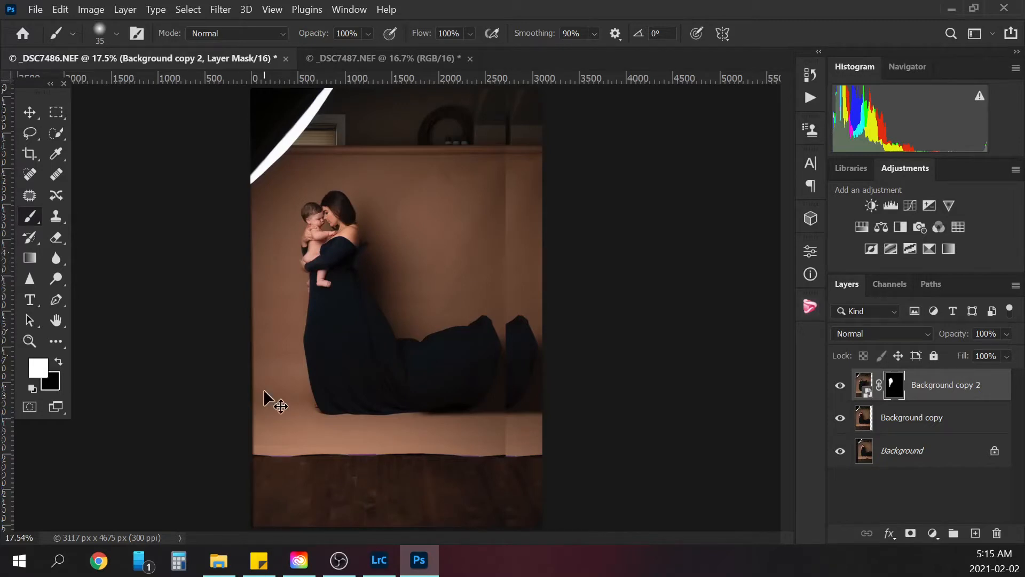
{"action": "key", "text": "ctrl+plus"}
{"action": "key", "text": "ctrl+plus"}
{"action": "key", "text": "ctrl+plus"}
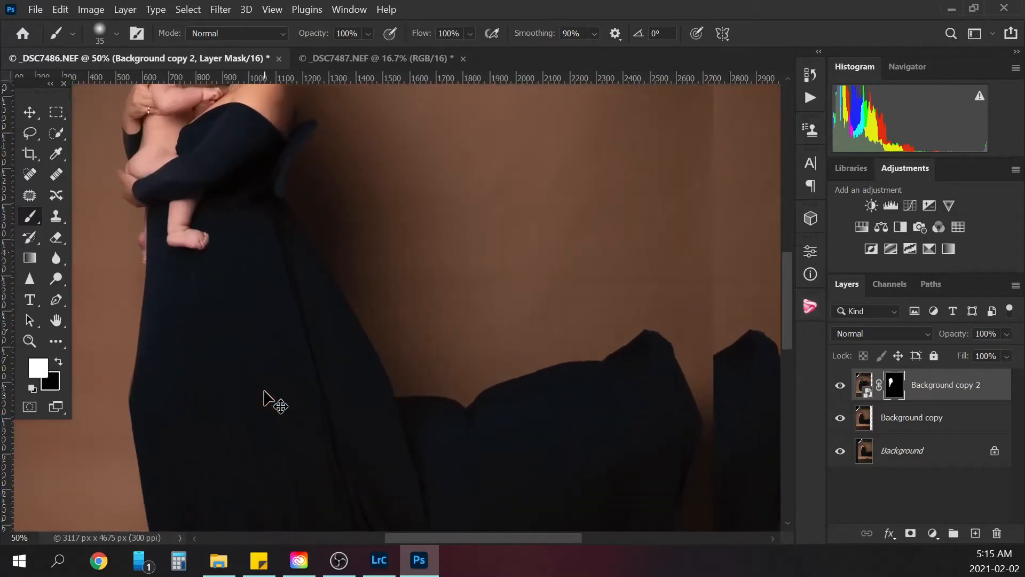
{"action": "key", "text": "ctrl+plus"}
{"action": "left_click_drag", "start_coordinate": [787, 293], "coordinate": [781, 263]}
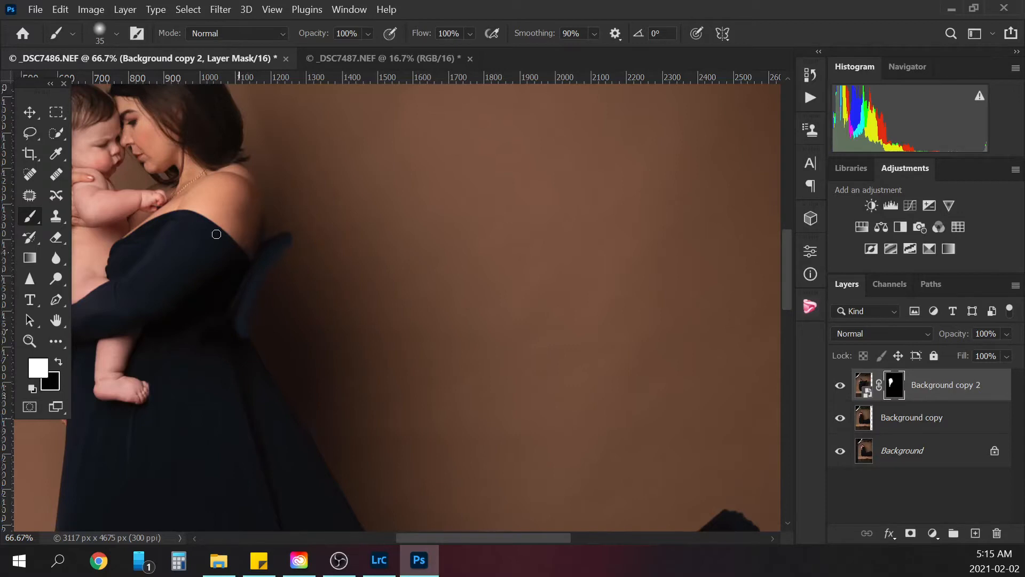
Step: Touch up the layer mask behind the mother's elbow, alternating black and white, and compare with Background copy 2 hidden
{"action": "key", "text": "x"}
{"action": "key", "text": "x"}
{"action": "left_click_drag", "start_coordinate": [230, 324], "coordinate": [253, 359]}
{"action": "key", "text": "x"}
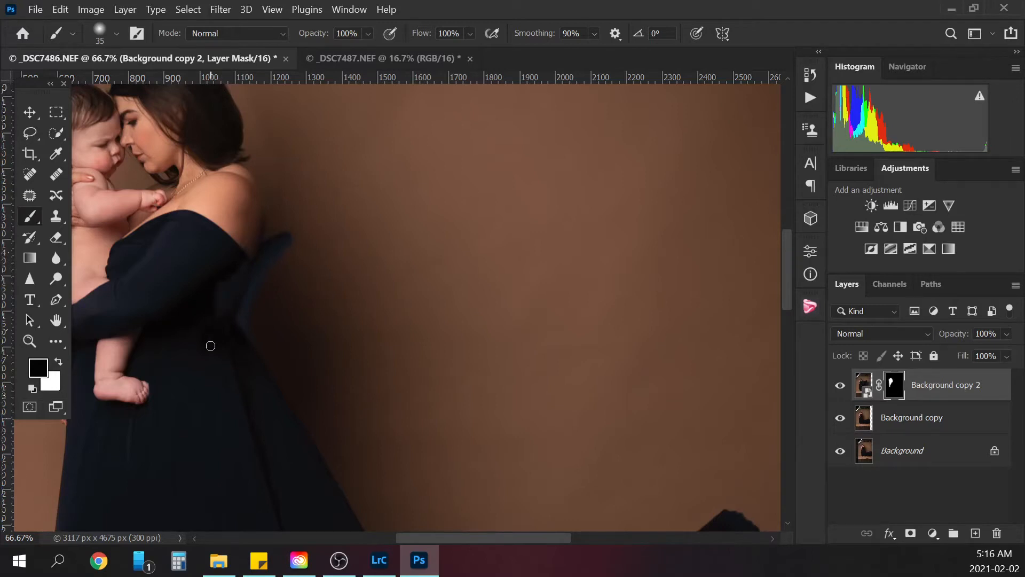
{"action": "left_click", "coordinate": [839, 393]}
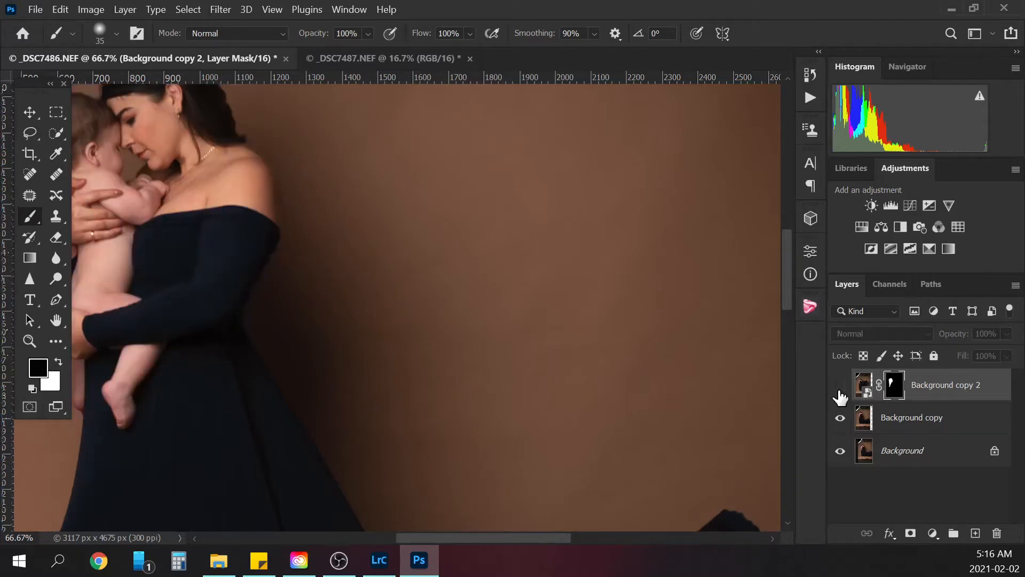
{"action": "left_click", "coordinate": [839, 394]}
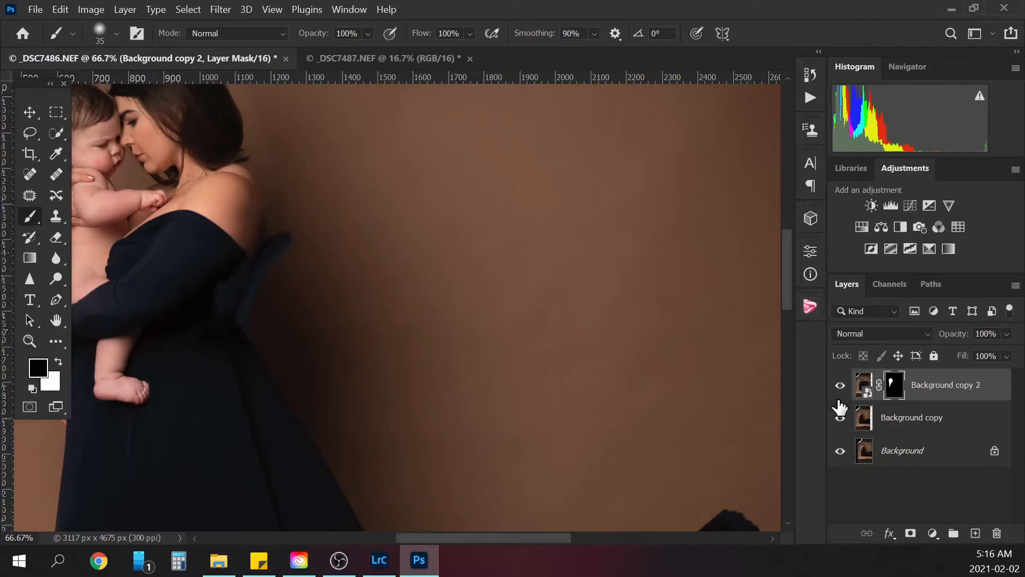
{"action": "key", "text": "x"}
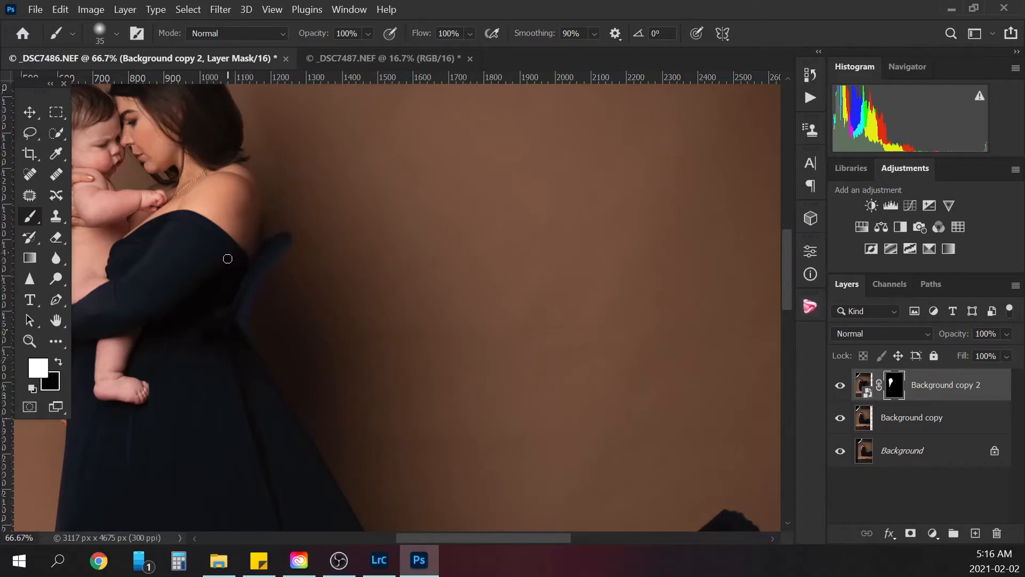
Step: Paint white on the mask along the inner edge and base of the dress fold behind the elbow, using the 35 px brush
{"action": "scroll", "coordinate": [228, 267], "scroll_direction": "down", "scroll_amount": 1}
{"action": "scroll", "coordinate": [228, 267], "scroll_direction": "up", "scroll_amount": 2}
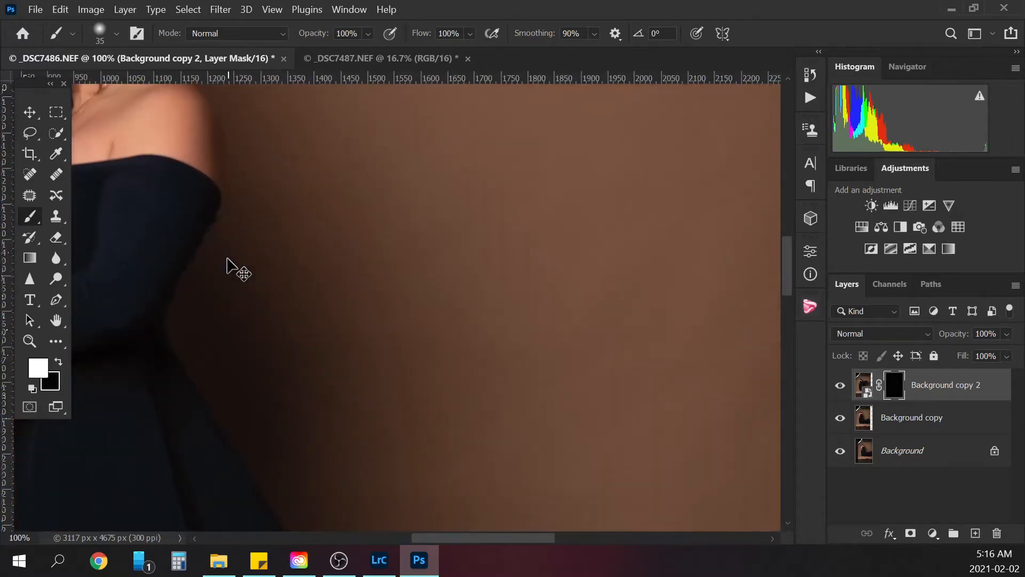
{"action": "scroll", "coordinate": [227, 258], "scroll_direction": "up", "scroll_amount": 1}
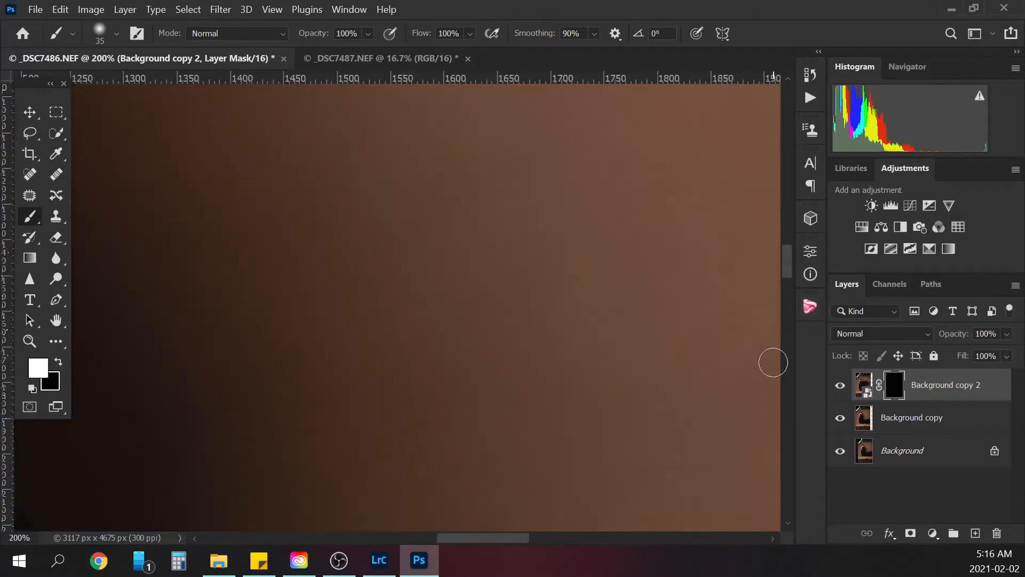
{"action": "left_click_drag", "start_coordinate": [518, 537], "coordinate": [459, 537]}
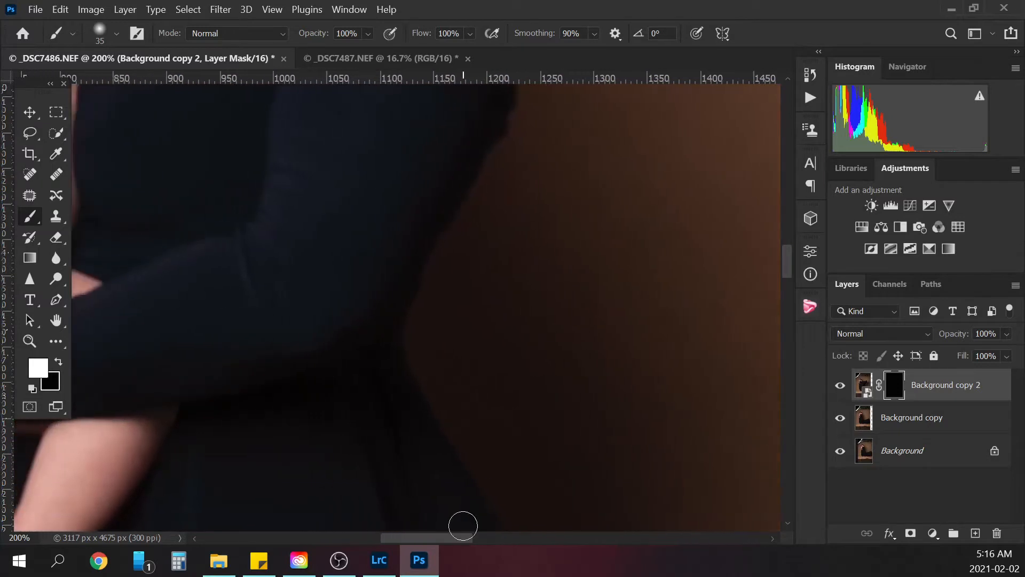
{"action": "mouse_move", "coordinate": [783, 275]}
{"action": "left_mouse_down"}
{"action": "mouse_move", "coordinate": [784, 243]}
{"action": "mouse_move", "coordinate": [786, 262]}
{"action": "mouse_move", "coordinate": [784, 252]}
{"action": "left_mouse_up"}
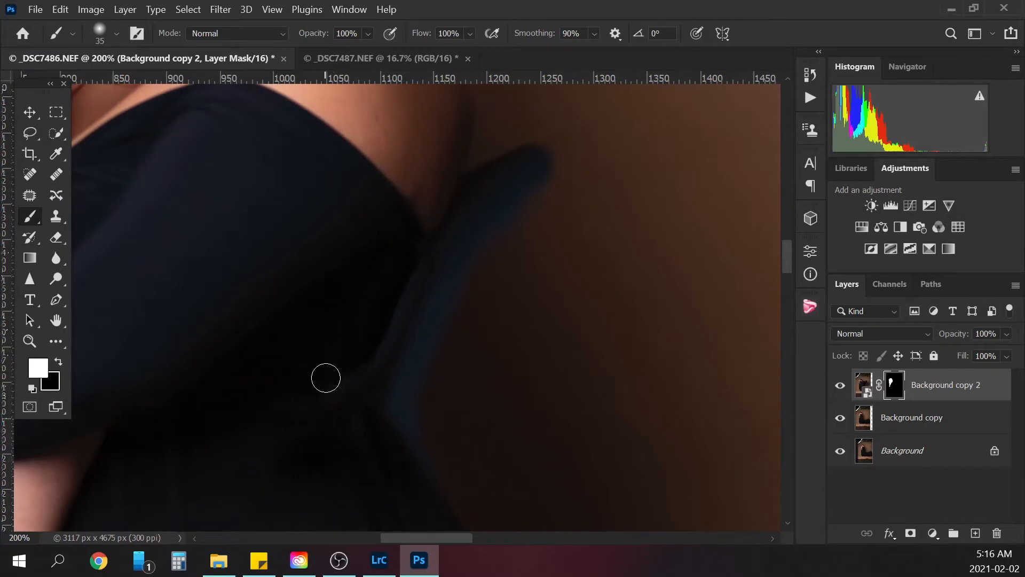
{"action": "left_click_drag", "start_coordinate": [355, 436], "coordinate": [374, 452]}
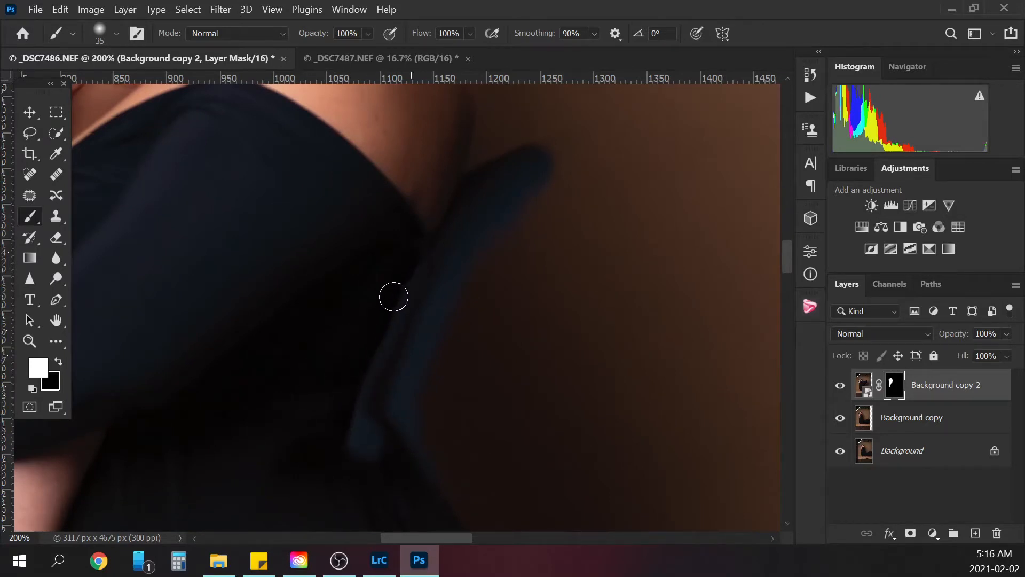
{"action": "left_click_drag", "start_coordinate": [375, 434], "coordinate": [415, 462]}
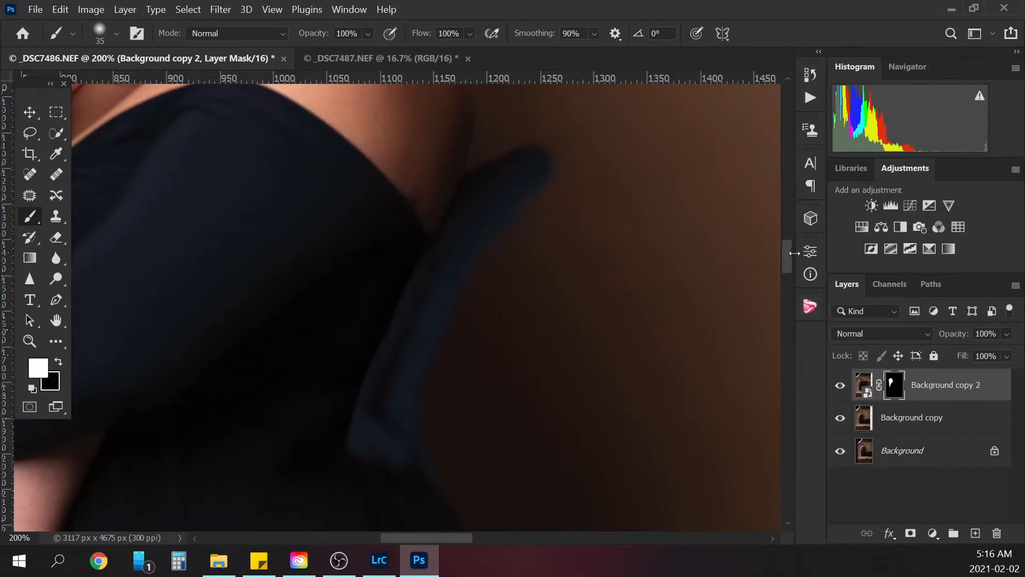
Step: Mask out the excess at the fold's base near the waist by painting black with a 20 px brush
{"action": "left_click_drag", "start_coordinate": [790, 251], "coordinate": [792, 264]}
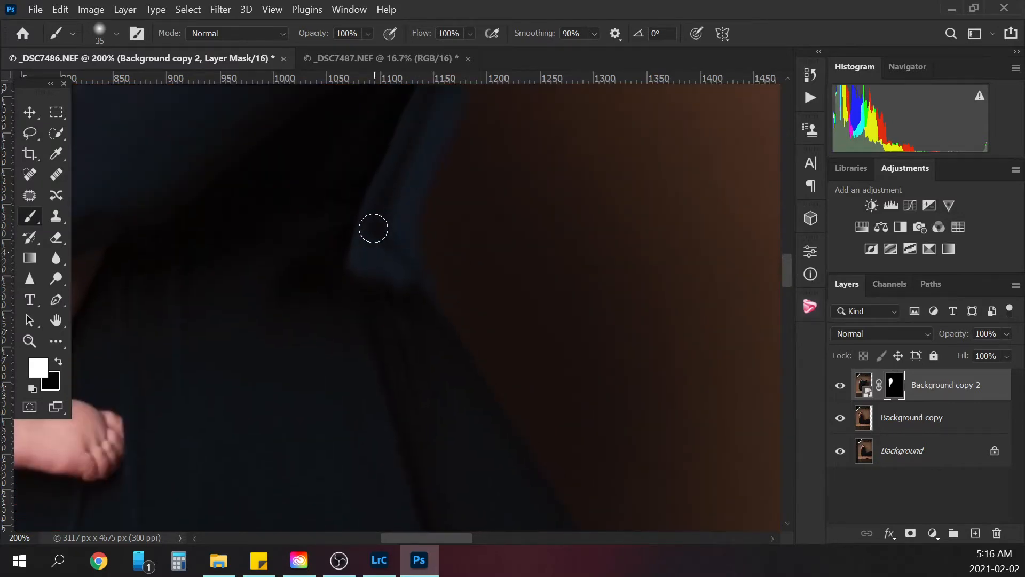
{"action": "key", "text": "bracketleft"}
{"action": "key", "text": "bracketleft"}
{"action": "key", "text": "bracketleft"}
{"action": "key", "text": "bracketleft"}
{"action": "key", "text": "bracketleft"}
{"action": "key", "text": "bracketright"}
{"action": "key", "text": "bracketright"}
{"action": "key", "text": "bracketright"}
{"action": "key", "text": "x"}
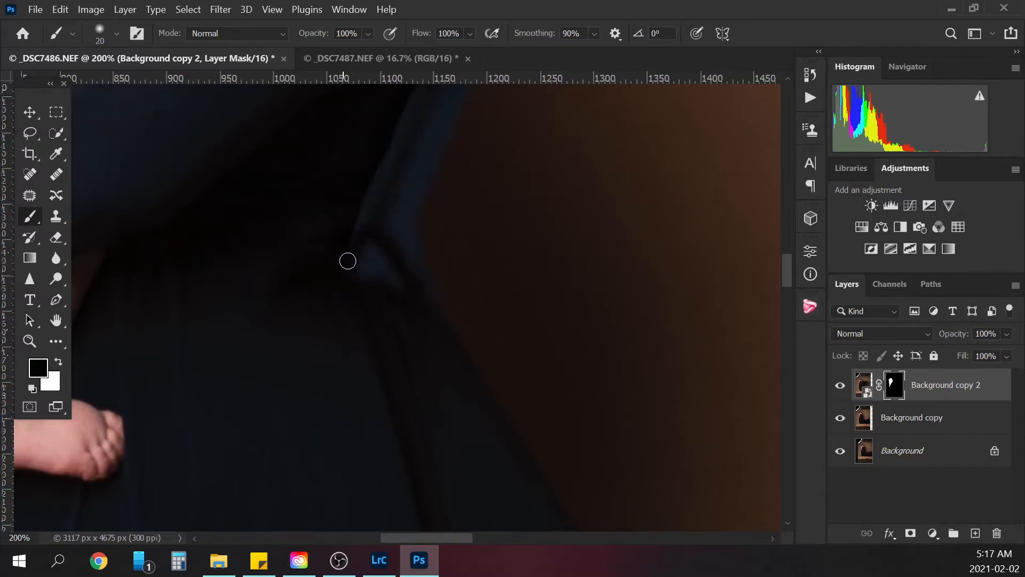
{"action": "mouse_move", "coordinate": [356, 234]}
{"action": "left_mouse_down"}
{"action": "mouse_move", "coordinate": [362, 275]}
{"action": "mouse_move", "coordinate": [384, 289]}
{"action": "mouse_move", "coordinate": [381, 266]}
{"action": "mouse_move", "coordinate": [397, 284]}
{"action": "mouse_move", "coordinate": [377, 242]}
{"action": "left_mouse_up"}
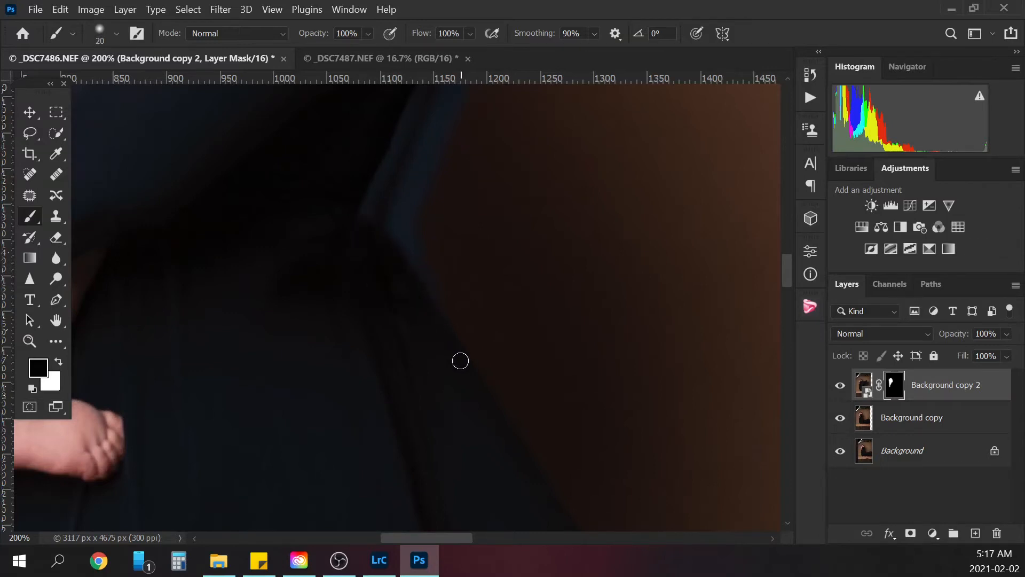
Step: Examine the whole composite, including the mother's upper body and the dress fold behind her elbow
{"action": "key", "text": "ctrl+minus"}
{"action": "key", "text": "ctrl+minus"}
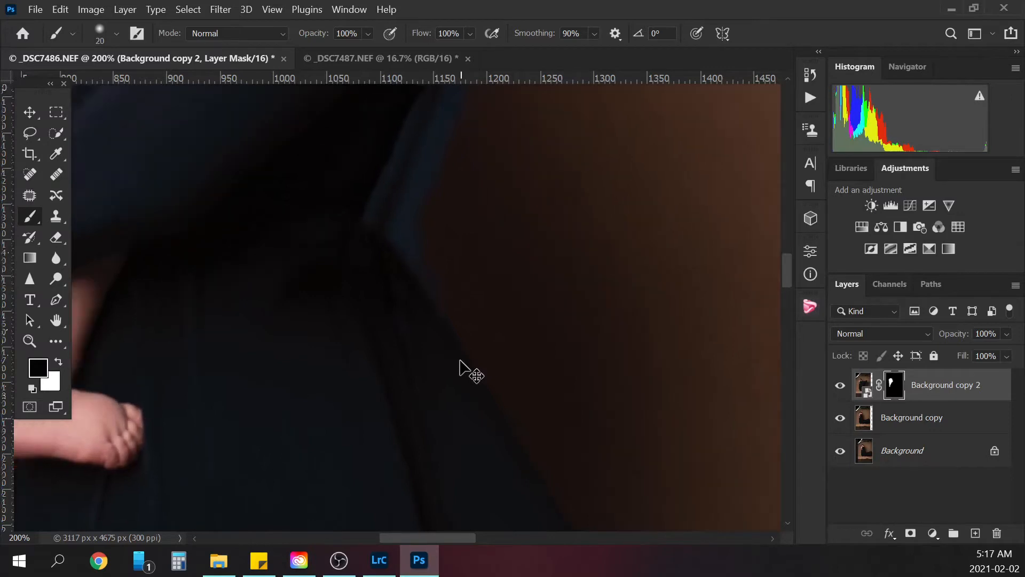
{"action": "key", "text": "ctrl+minus"}
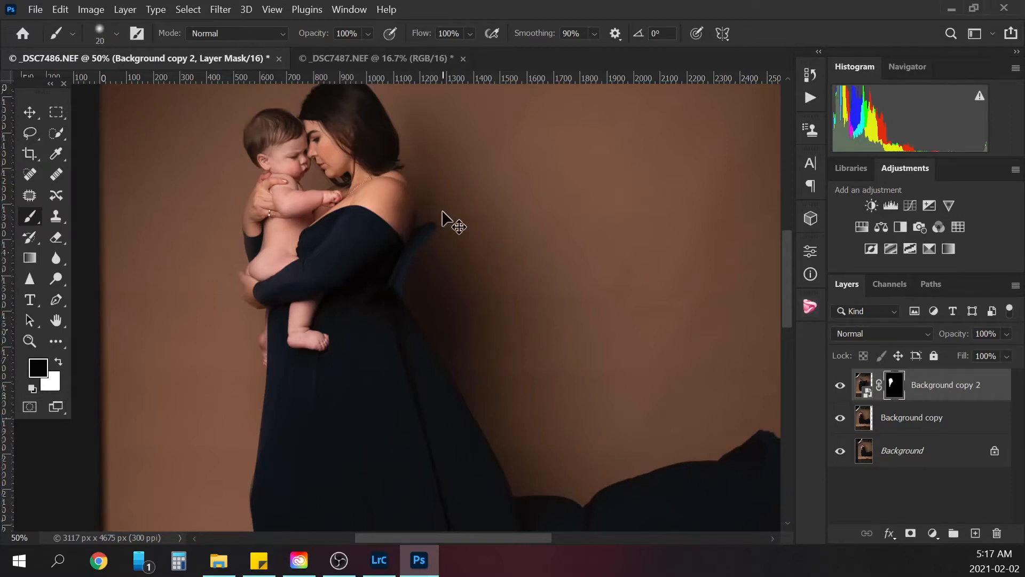
{"action": "key", "text": "ctrl+minus"}
{"action": "key", "text": "ctrl+minus"}
{"action": "key", "text": "ctrl+minus"}
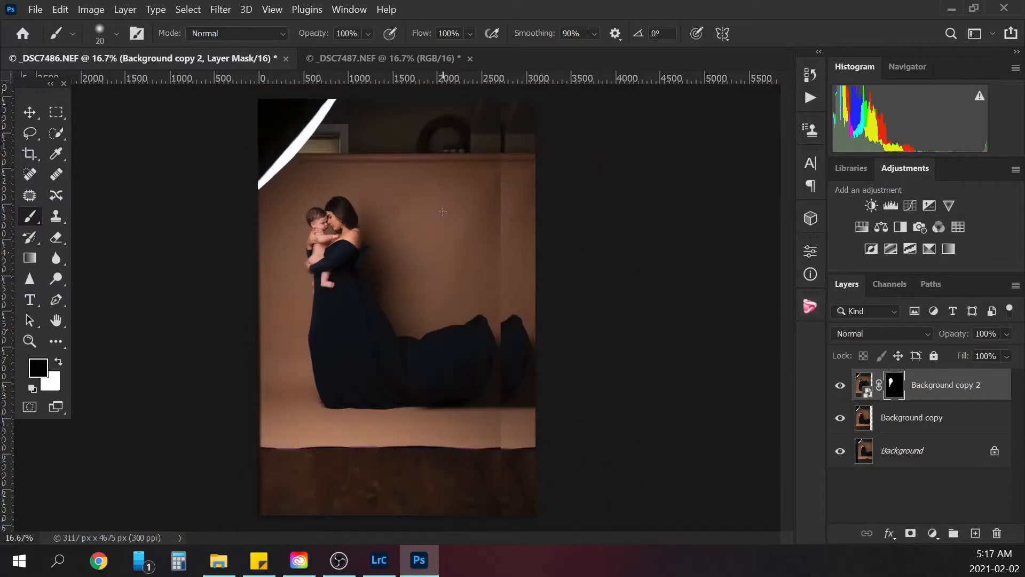
{"action": "key", "text": "ctrl+plus"}
{"action": "key", "text": "ctrl+plus"}
{"action": "key", "text": "ctrl+plus"}
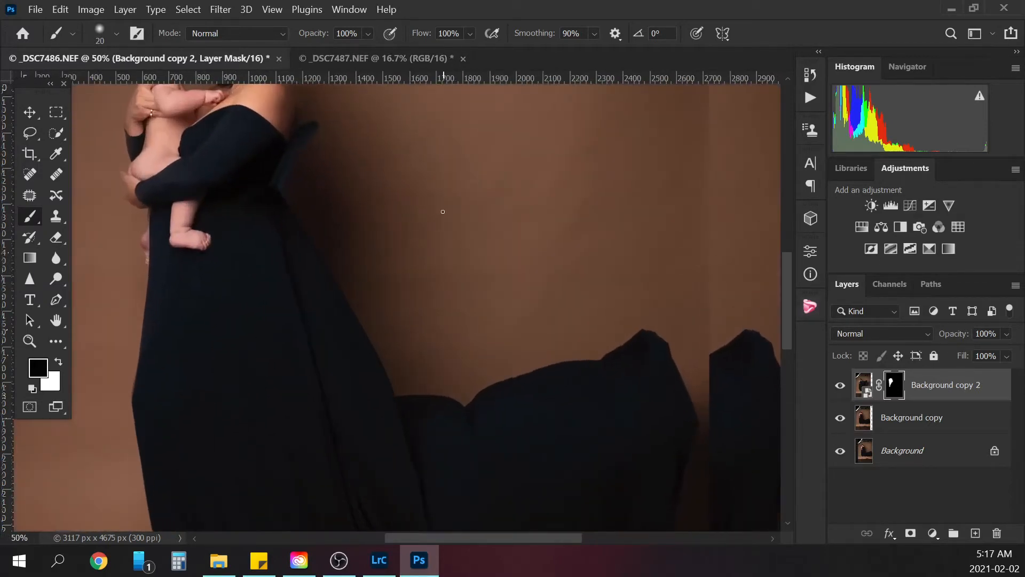
{"action": "left_click_drag", "start_coordinate": [788, 315], "coordinate": [787, 270]}
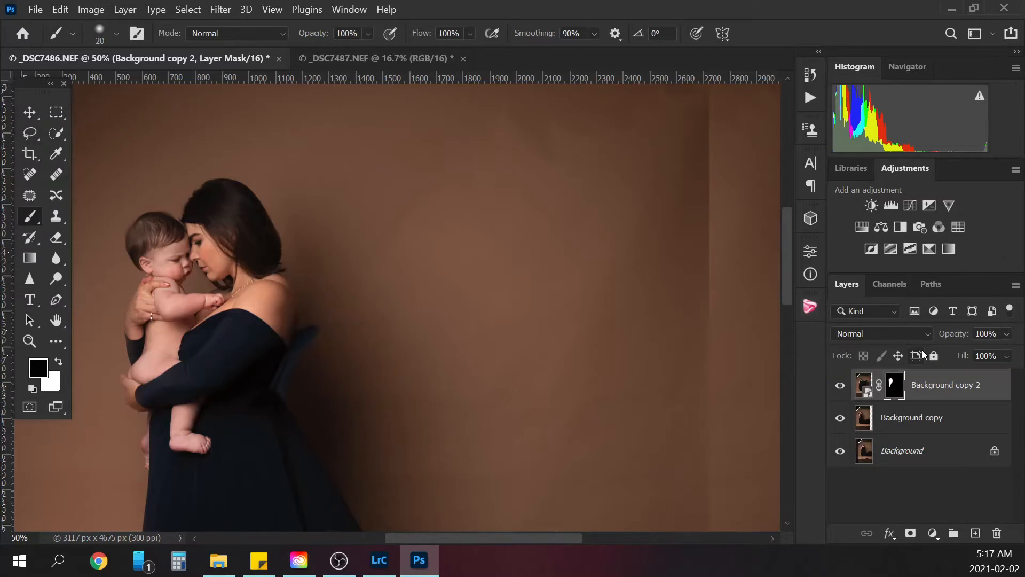
Step: Stamp all visible layers into a new top layer and check it by toggling the visibility of the layers
{"action": "key", "text": "ctrl+shift+alt+e"}
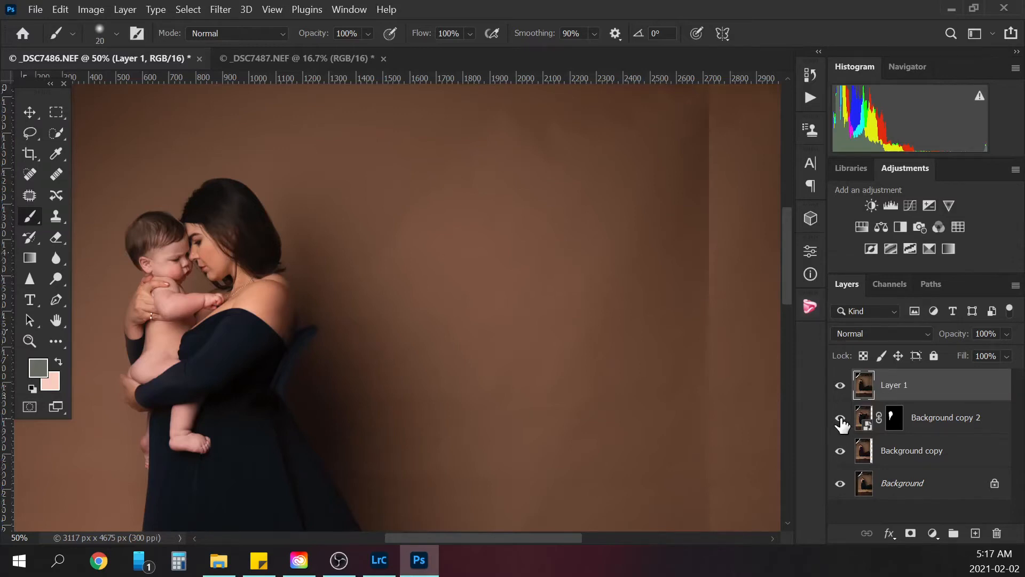
{"action": "left_click_drag", "start_coordinate": [840, 425], "coordinate": [840, 482]}
{"action": "left_click", "coordinate": [840, 483]}
{"action": "left_click", "coordinate": [840, 386]}
{"action": "left_click", "coordinate": [841, 386]}
{"action": "left_click", "coordinate": [841, 418]}
{"action": "left_click", "coordinate": [841, 451]}
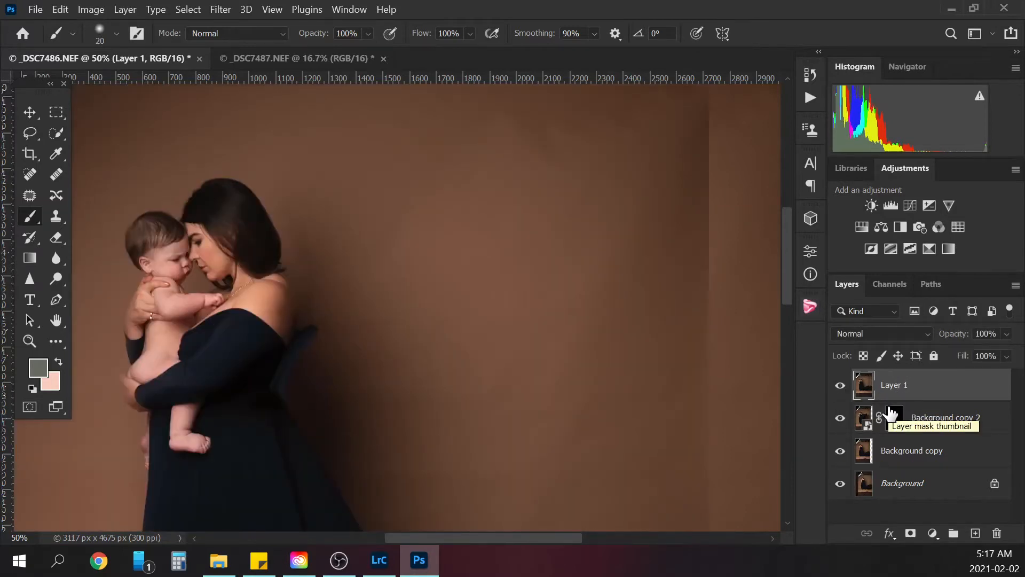
Step: Set up the Clone Stamp with a 25 px brush for retouching the dress flap behind the shoulder
{"action": "left_click", "coordinate": [57, 216]}
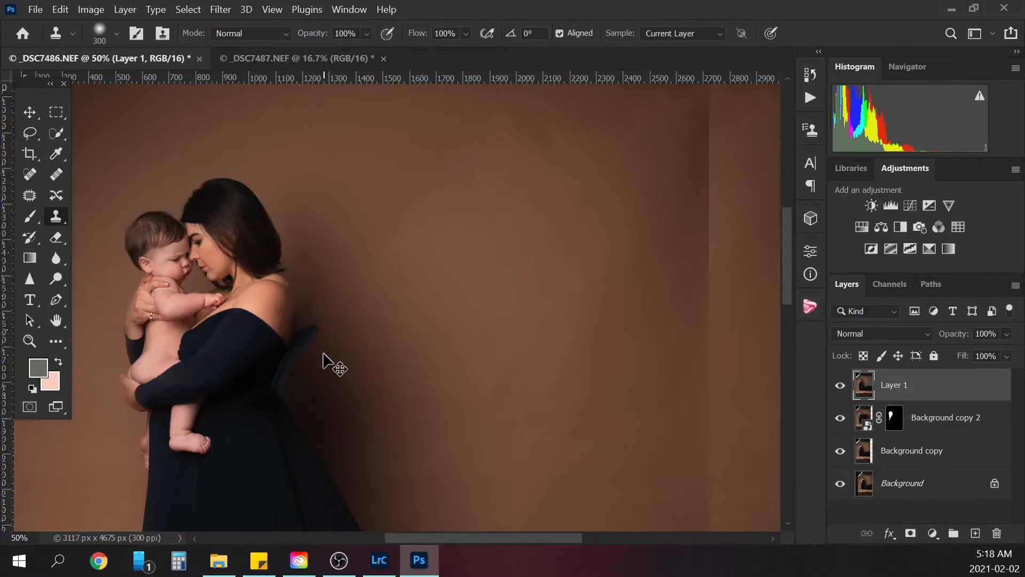
{"action": "key", "text": "ctrl+minus"}
{"action": "key", "text": "ctrl+plus"}
{"action": "key", "text": "ctrl+plus"}
{"action": "key", "text": "ctrl+plus"}
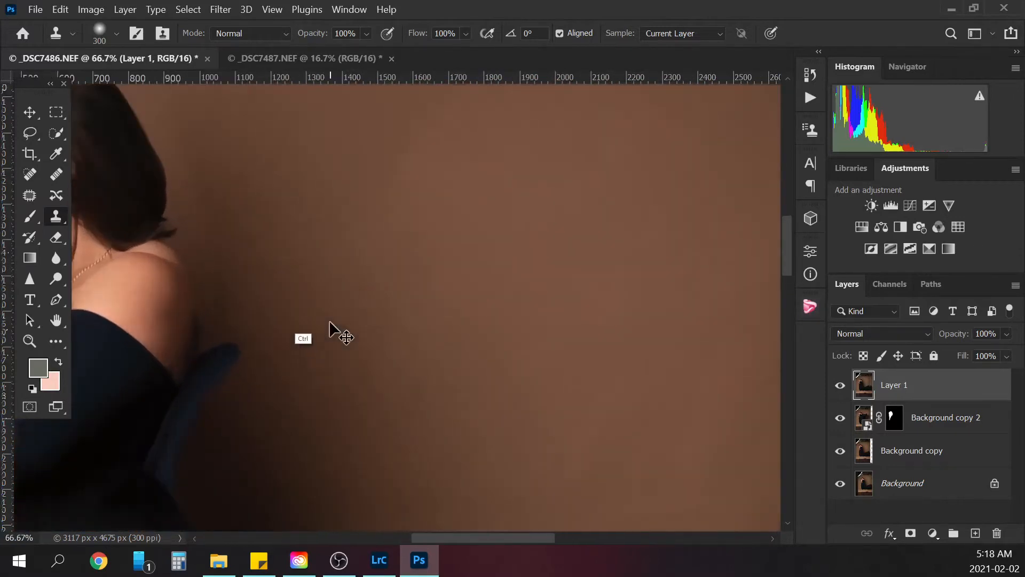
{"action": "key", "text": "bracketleft"}
{"action": "key", "text": "bracketleft"}
{"action": "key", "text": "bracketleft"}
{"action": "key", "text": "bracketleft"}
{"action": "key", "text": "bracketleft"}
{"action": "key", "text": "bracketleft"}
{"action": "key", "text": "bracketleft"}
{"action": "key", "text": "bracketleft"}
{"action": "key", "text": "bracketleft"}
{"action": "key", "text": "bracketleft"}
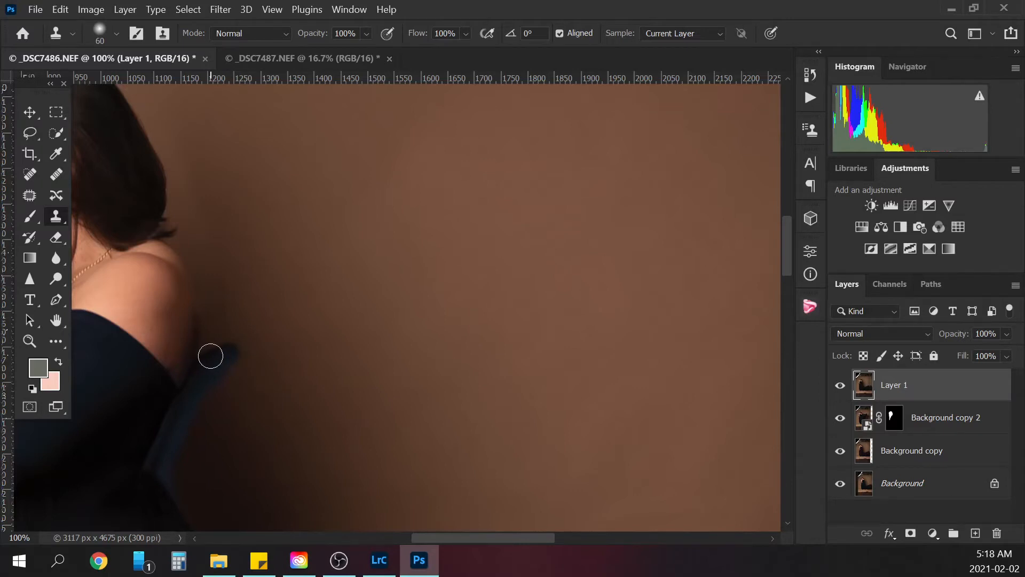
{"action": "key", "text": "bracketleft"}
{"action": "key", "text": "bracketleft"}
Step: Sample the brown backdrop beside the stray dress flap and clone it near the flap's tip with a 40 px brush
{"action": "left_click", "coordinate": [262, 350], "text": "alt"}
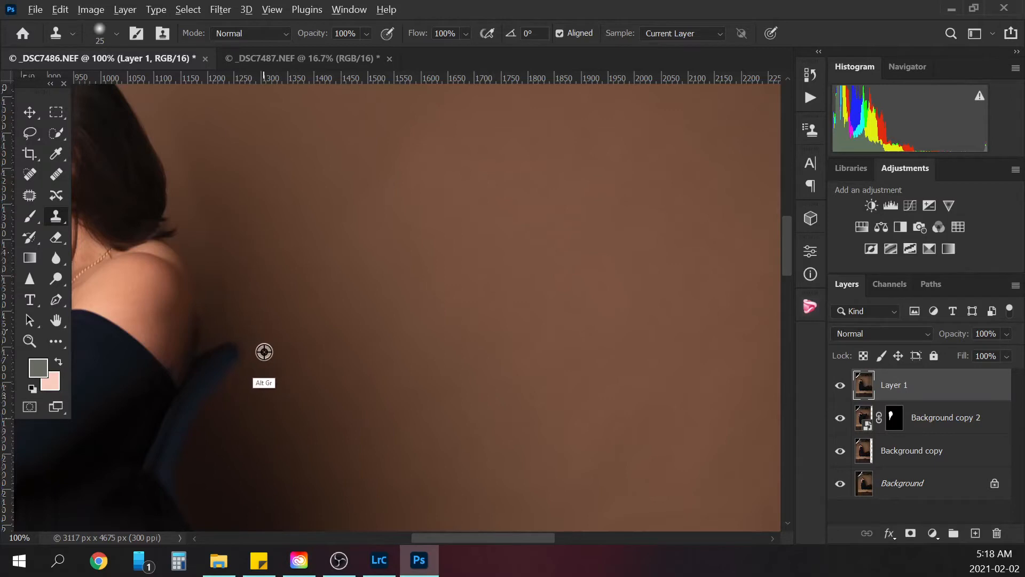
{"action": "left_click", "coordinate": [265, 372], "text": "alt"}
{"action": "left_click", "coordinate": [309, 341], "text": "alt"}
{"action": "left_click", "coordinate": [305, 325], "text": "alt"}
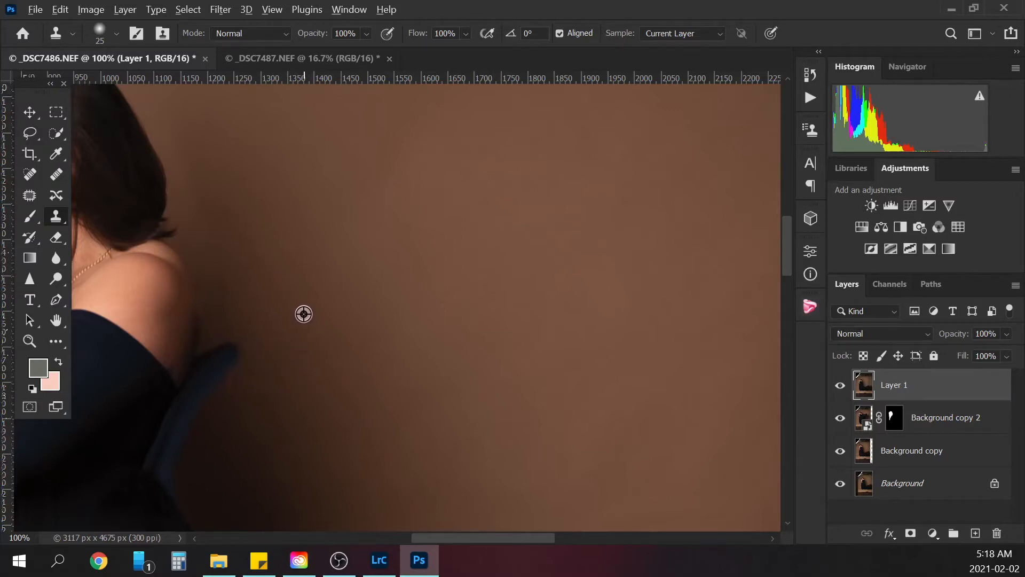
{"action": "key", "text": "alt"}
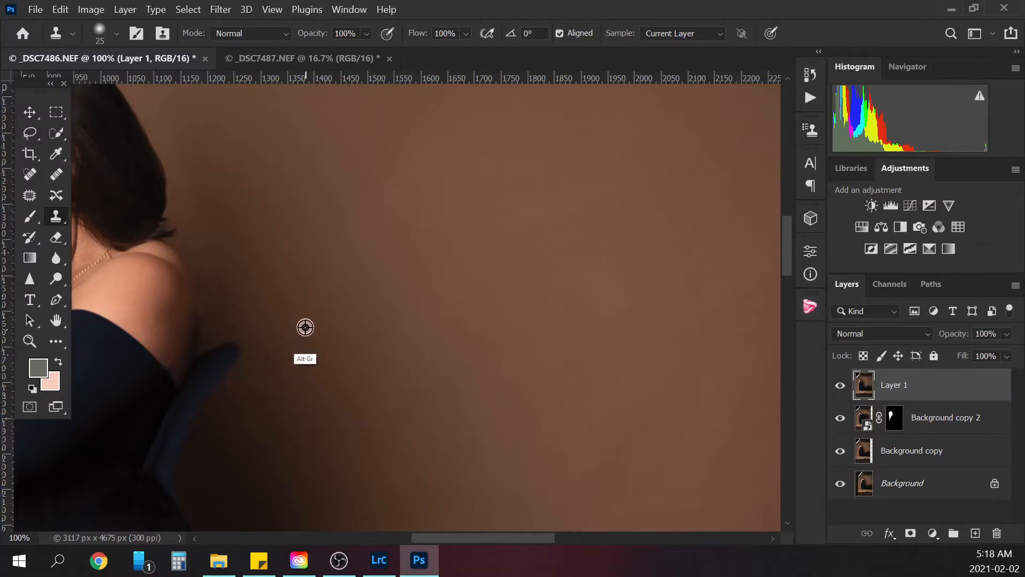
{"action": "left_click", "coordinate": [303, 331], "text": "alt"}
{"action": "key", "text": "bracketright"}
{"action": "key", "text": "bracketright"}
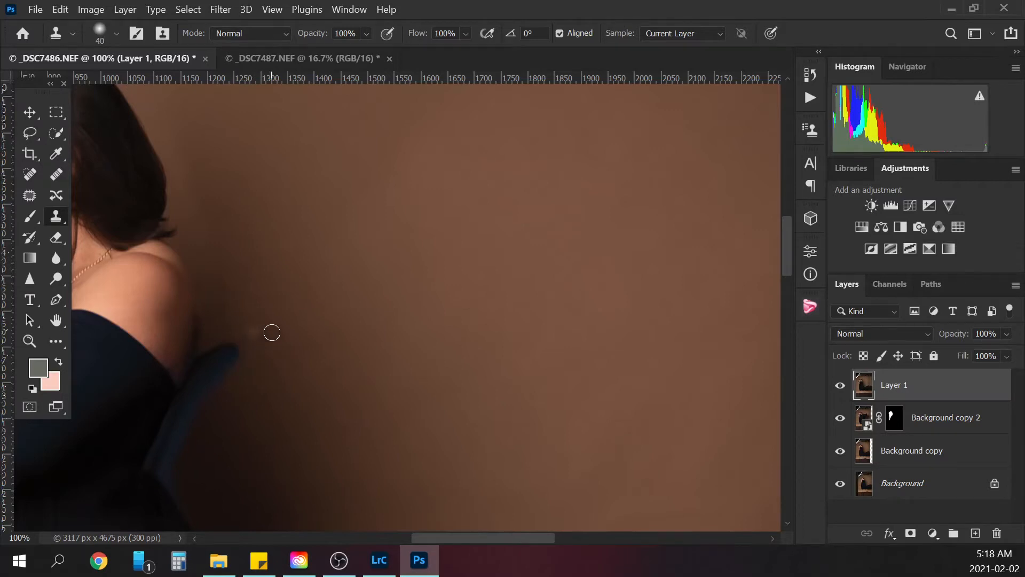
{"action": "mouse_move", "coordinate": [272, 332]}
{"action": "left_mouse_down"}
{"action": "mouse_move", "coordinate": [251, 337]}
{"action": "mouse_move", "coordinate": [280, 341]}
{"action": "left_mouse_up"}
Step: Clone dark backdrop over the lower part of the stray dress flap behind the elbow, reducing the brush to 15 px
{"action": "key", "text": "bracketright"}
{"action": "key", "text": "bracketleft"}
{"action": "left_click", "coordinate": [257, 369], "text": "alt"}
{"action": "key", "text": "bracketleft"}
{"action": "key", "text": "bracketleft"}
{"action": "key", "text": "bracketleft"}
{"action": "key", "text": "bracketleft"}
{"action": "key", "text": "bracketleft"}
{"action": "mouse_move", "coordinate": [177, 455]}
{"action": "left_mouse_down"}
{"action": "mouse_move", "coordinate": [164, 464]}
{"action": "mouse_move", "coordinate": [170, 458]}
{"action": "left_mouse_up"}
{"action": "mouse_move", "coordinate": [148, 464]}
{"action": "left_mouse_down"}
{"action": "mouse_move", "coordinate": [167, 427]}
{"action": "mouse_move", "coordinate": [185, 419]}
{"action": "mouse_move", "coordinate": [167, 438]}
{"action": "left_mouse_up"}
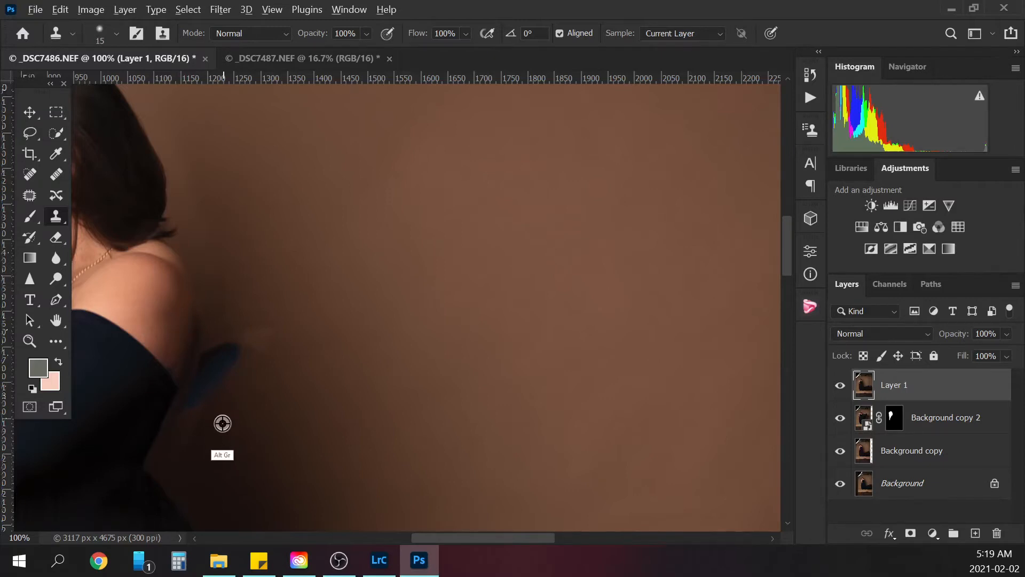
Step: Resample the nearby backdrop and clone it along the lower edge of the remaining blue flap beside the sleeve
{"action": "left_click", "coordinate": [208, 435], "text": "alt"}
{"action": "left_click_drag", "start_coordinate": [198, 423], "coordinate": [200, 406]}
{"action": "left_click", "coordinate": [212, 431], "text": "alt"}
{"action": "left_click", "coordinate": [216, 403], "text": "alt"}
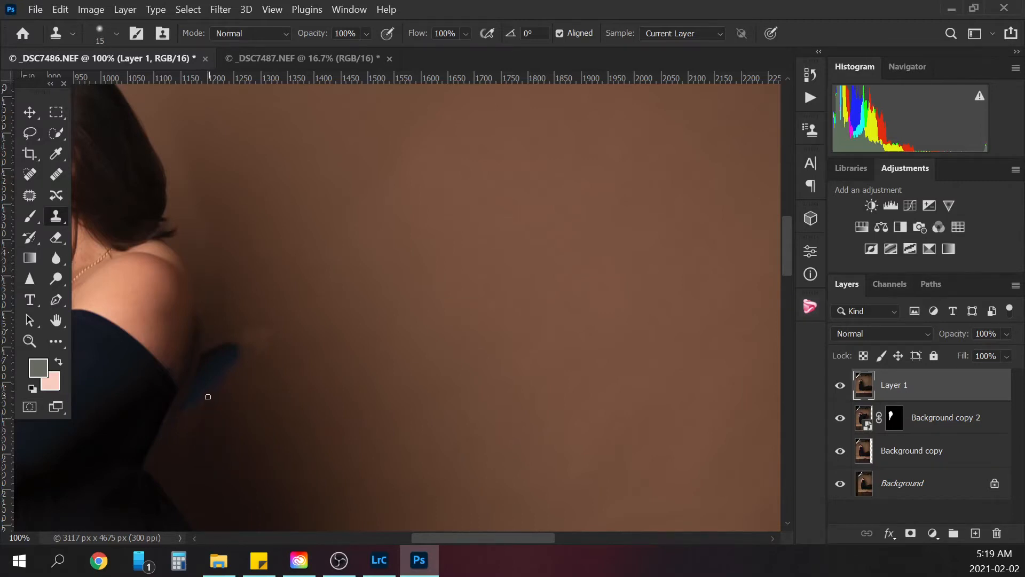
{"action": "mouse_move", "coordinate": [199, 420]}
{"action": "left_mouse_down"}
{"action": "mouse_move", "coordinate": [194, 400]}
{"action": "mouse_move", "coordinate": [186, 412]}
{"action": "mouse_move", "coordinate": [213, 380]}
{"action": "mouse_move", "coordinate": [195, 393]}
{"action": "left_mouse_up"}
Step: Clone away the remaining tip of the blue flap behind the shoulder, repeatedly sampling the adjacent backdrop
{"action": "left_click", "coordinate": [216, 397], "text": "alt"}
{"action": "left_click", "coordinate": [219, 415], "text": "alt"}
{"action": "left_click", "coordinate": [224, 413], "text": "alt"}
{"action": "left_click", "coordinate": [251, 384], "text": "alt"}
{"action": "mouse_move", "coordinate": [240, 349]}
{"action": "left_mouse_down"}
{"action": "mouse_move", "coordinate": [217, 372]}
{"action": "mouse_move", "coordinate": [212, 353]}
{"action": "mouse_move", "coordinate": [199, 369]}
{"action": "mouse_move", "coordinate": [215, 344]}
{"action": "mouse_move", "coordinate": [229, 343]}
{"action": "left_mouse_up"}
{"action": "left_click", "coordinate": [234, 403], "text": "alt"}
{"action": "left_click", "coordinate": [247, 395], "text": "alt"}
{"action": "left_click", "coordinate": [244, 349], "text": "alt"}
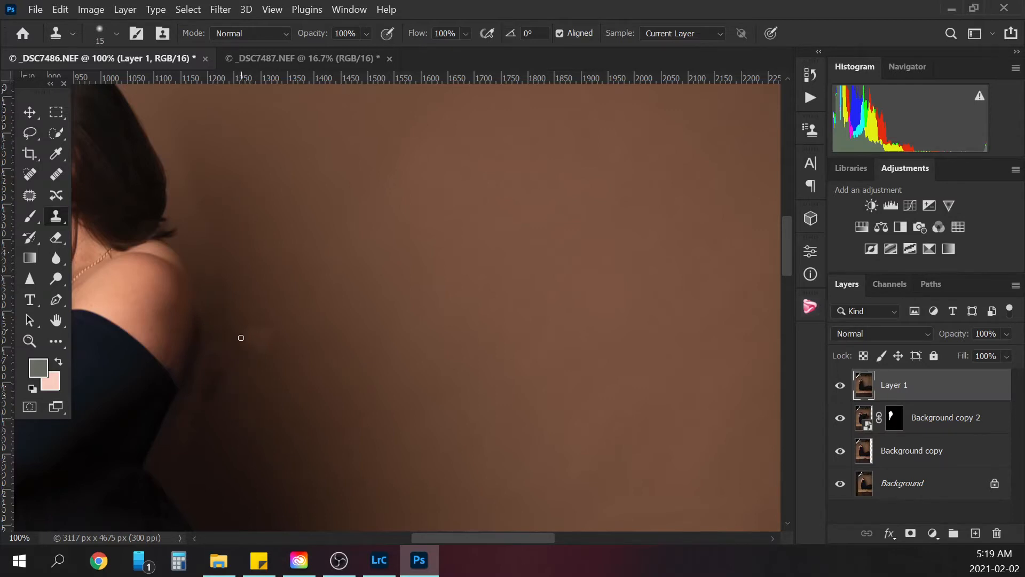
Step: Use the Patch tool to replace the light smudge on the backdrop behind the shoulder with nearby clean backdrop
{"action": "left_click", "coordinate": [30, 196]}
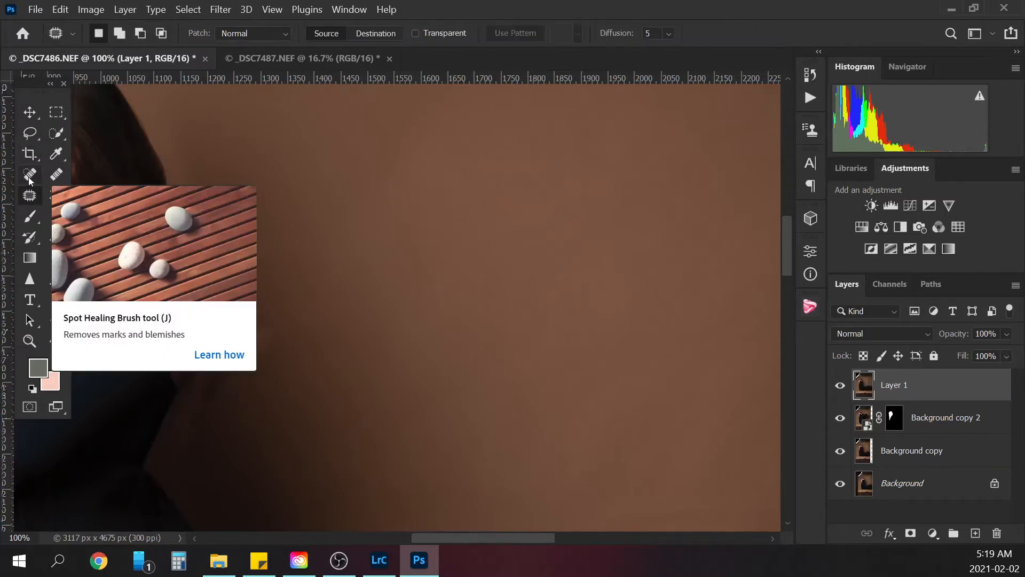
{"action": "key", "text": "ctrl+minus"}
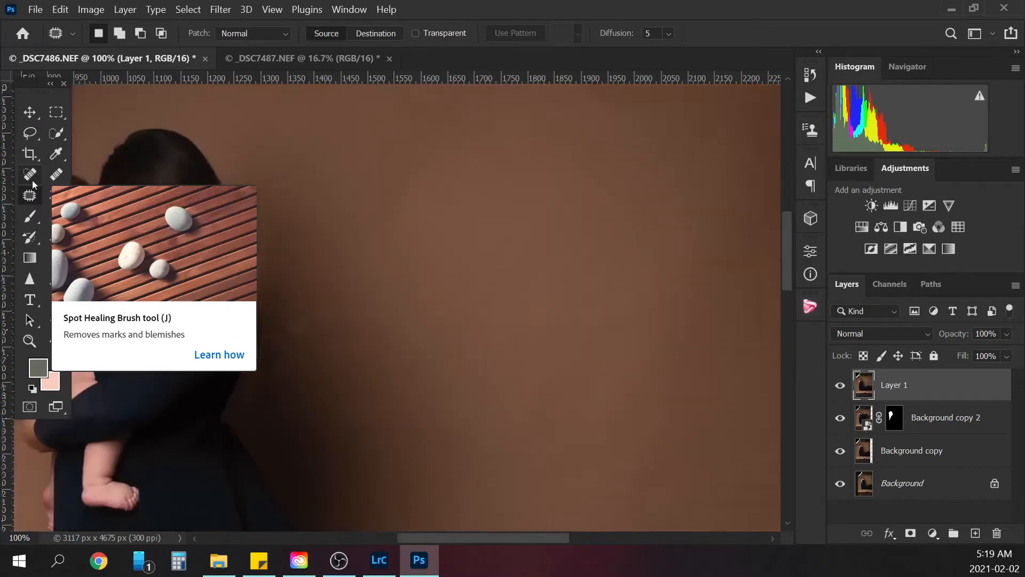
{"action": "key", "text": "ctrl+plus"}
{"action": "key", "text": "ctrl+plus"}
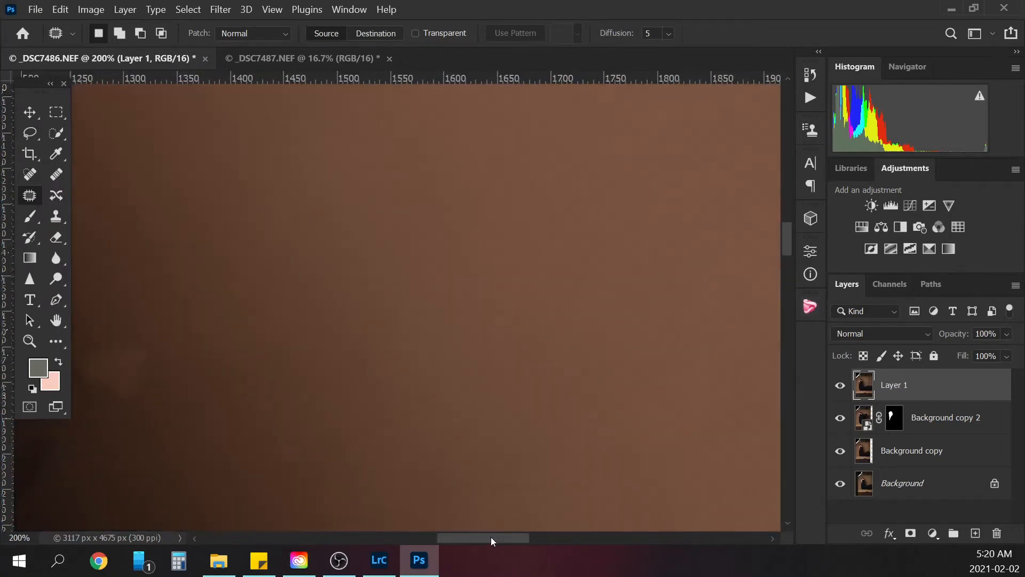
{"action": "left_click_drag", "start_coordinate": [492, 536], "coordinate": [472, 539]}
{"action": "left_click_drag", "start_coordinate": [787, 247], "coordinate": [787, 254]}
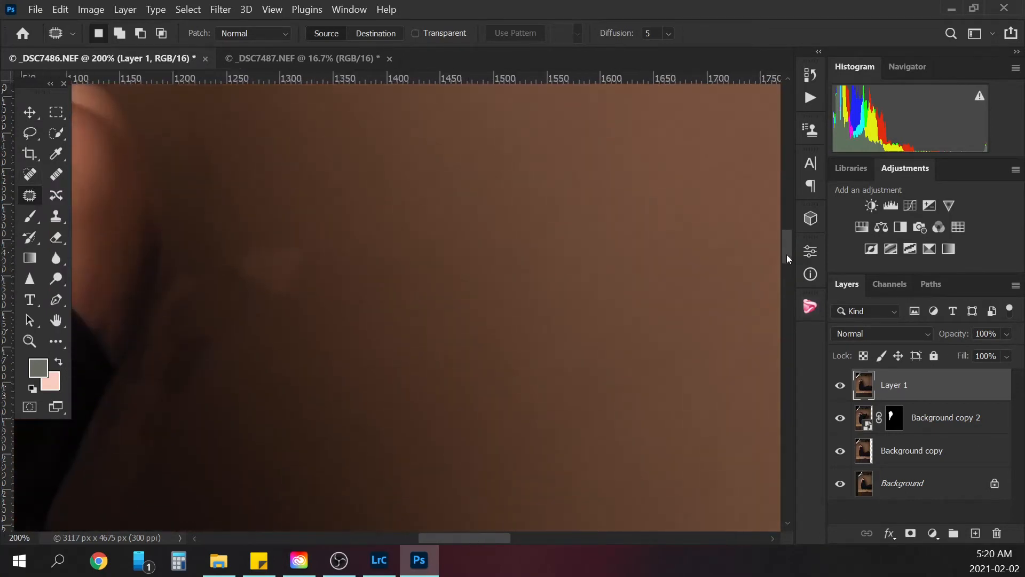
{"action": "mouse_move", "coordinate": [241, 247]}
{"action": "left_mouse_down"}
{"action": "mouse_move", "coordinate": [298, 309]}
{"action": "mouse_move", "coordinate": [251, 238]}
{"action": "left_mouse_up"}
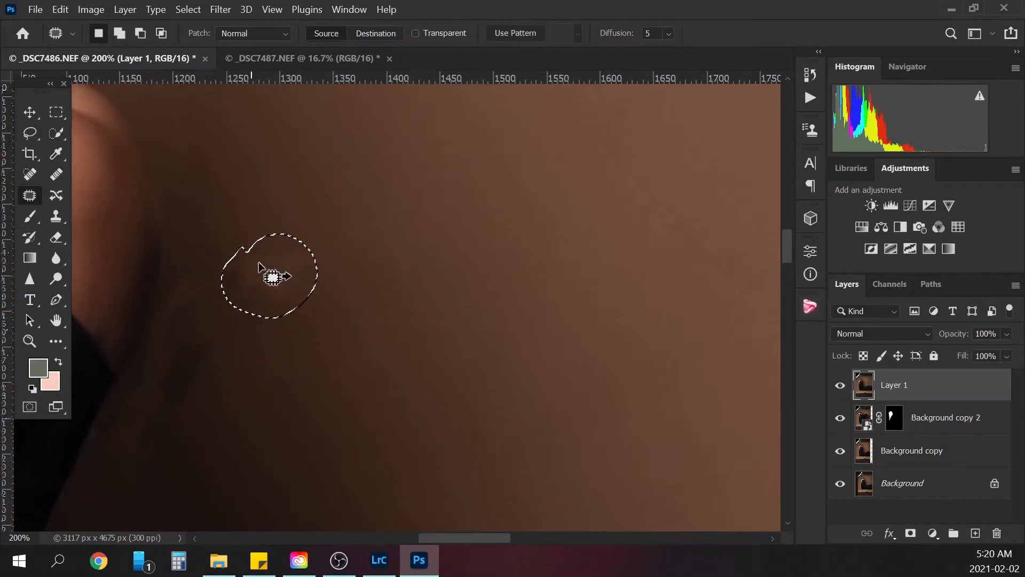
{"action": "left_click_drag", "start_coordinate": [273, 275], "coordinate": [315, 393]}
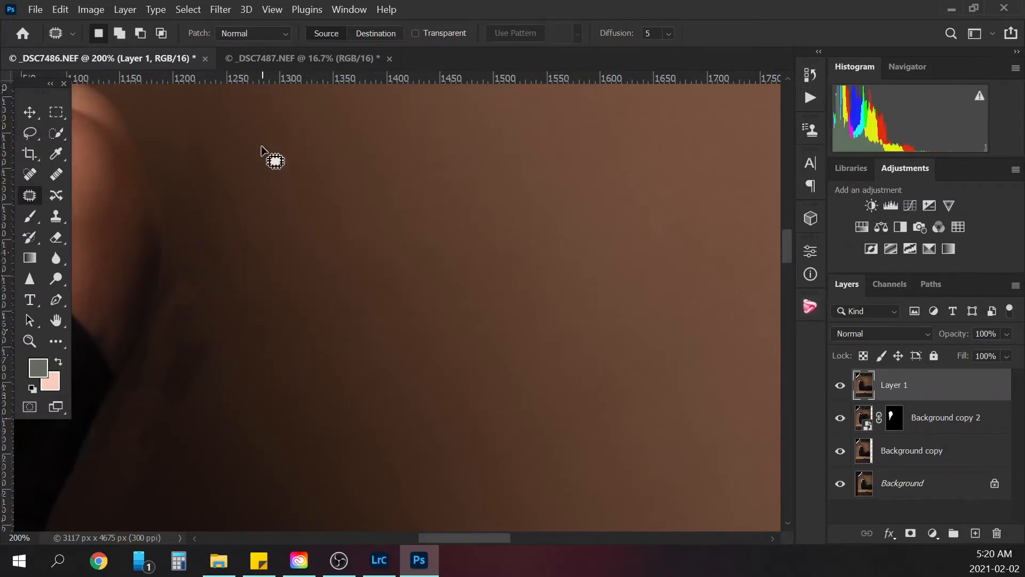
Step: Patch the blotchy backdrop beside the upper arm and just behind the sleeve with smoother backdrop from farther out
{"action": "mouse_move", "coordinate": [163, 290]}
{"action": "left_mouse_down"}
{"action": "mouse_move", "coordinate": [133, 390]}
{"action": "mouse_move", "coordinate": [184, 419]}
{"action": "mouse_move", "coordinate": [220, 385]}
{"action": "mouse_move", "coordinate": [234, 286]}
{"action": "mouse_move", "coordinate": [212, 262]}
{"action": "mouse_move", "coordinate": [165, 280]}
{"action": "left_mouse_up"}
{"action": "left_click_drag", "start_coordinate": [224, 329], "coordinate": [275, 346]}
{"action": "left_click_drag", "start_coordinate": [787, 245], "coordinate": [786, 260]}
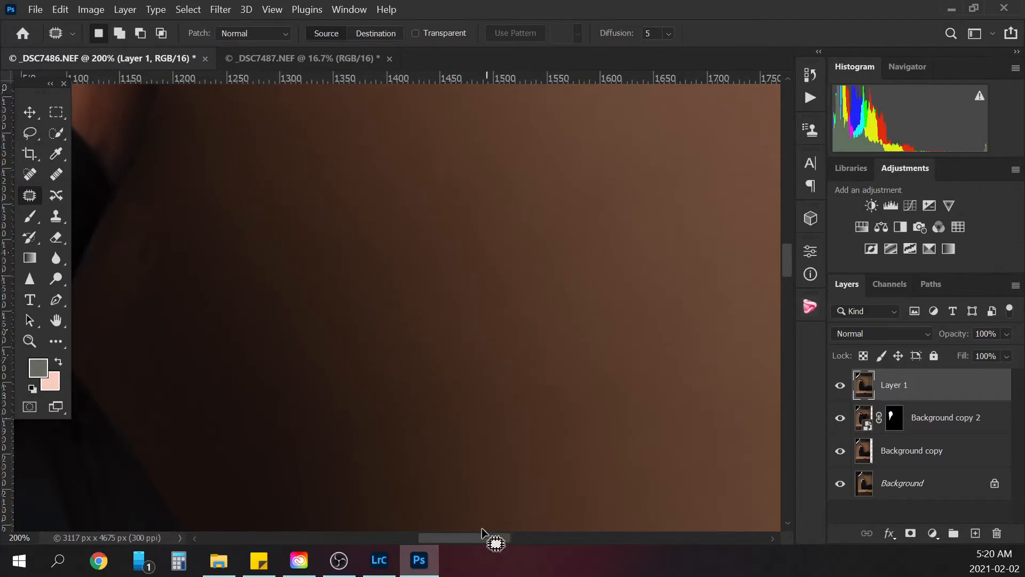
{"action": "left_click_drag", "start_coordinate": [480, 540], "coordinate": [464, 540]}
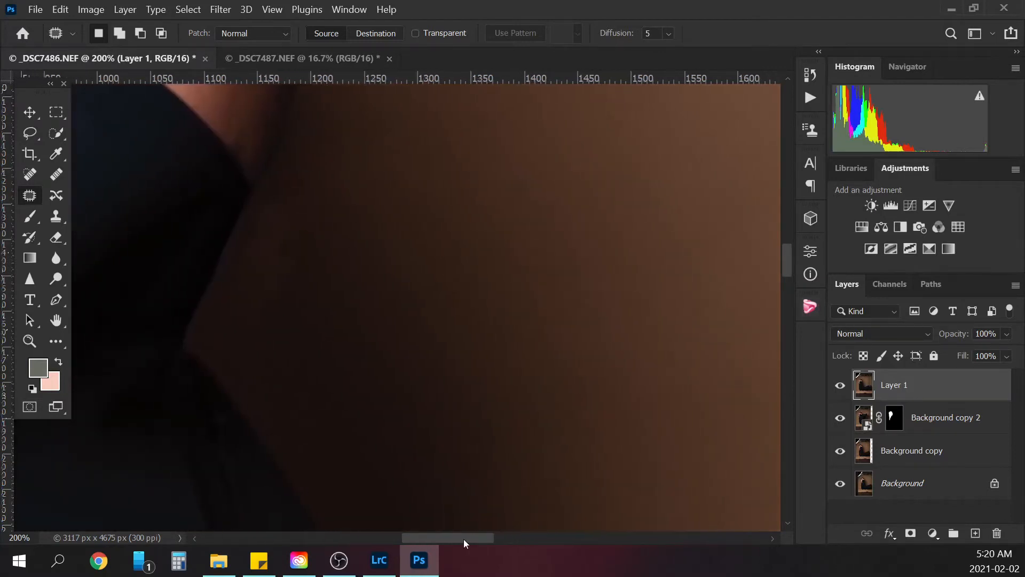
{"action": "mouse_move", "coordinate": [263, 195]}
{"action": "left_mouse_down"}
{"action": "mouse_move", "coordinate": [243, 269]}
{"action": "mouse_move", "coordinate": [287, 300]}
{"action": "mouse_move", "coordinate": [267, 193]}
{"action": "mouse_move", "coordinate": [303, 225]}
{"action": "left_mouse_up"}
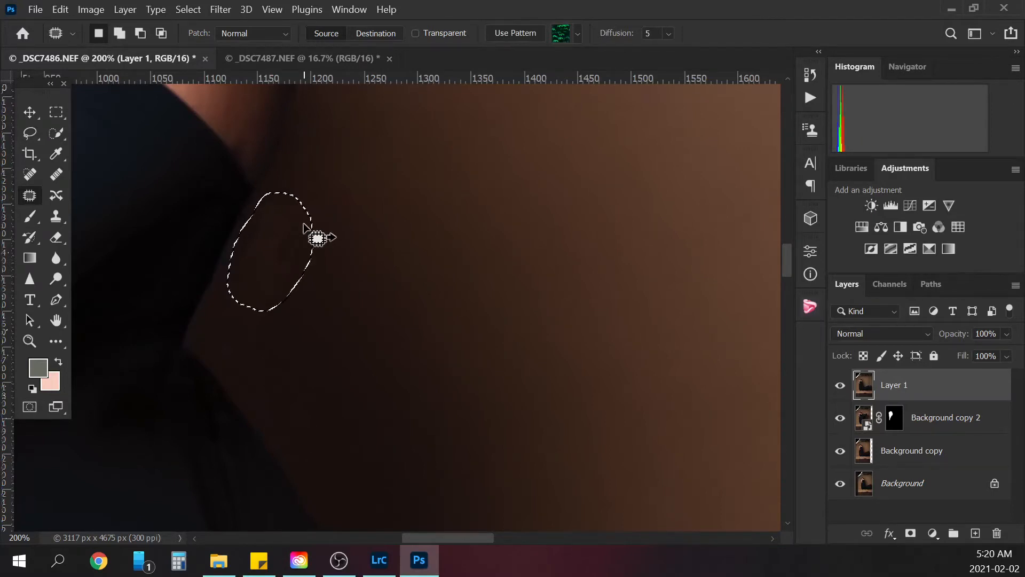
{"action": "left_click_drag", "start_coordinate": [302, 257], "coordinate": [435, 297]}
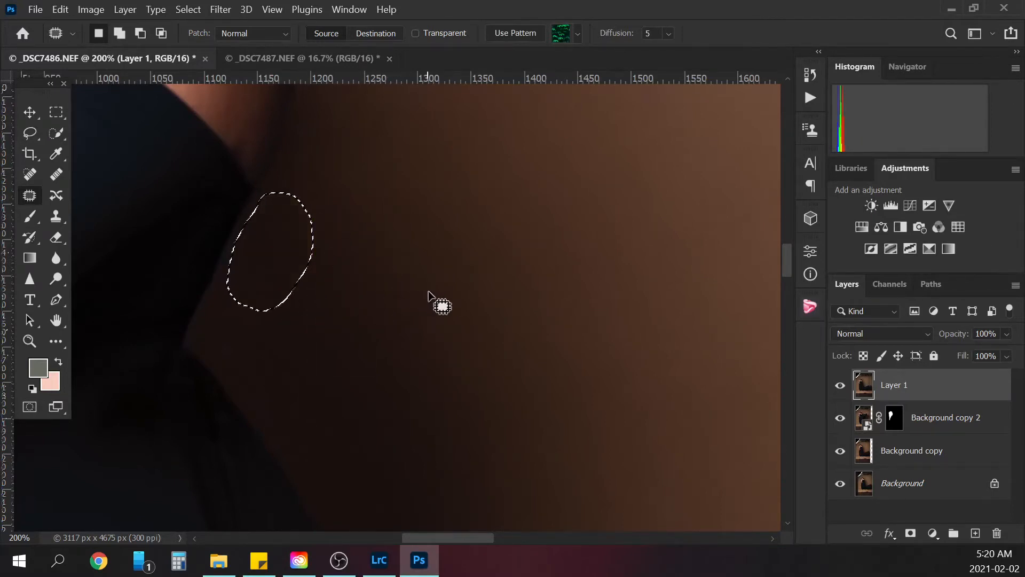
{"action": "key", "text": "ctrl+d"}
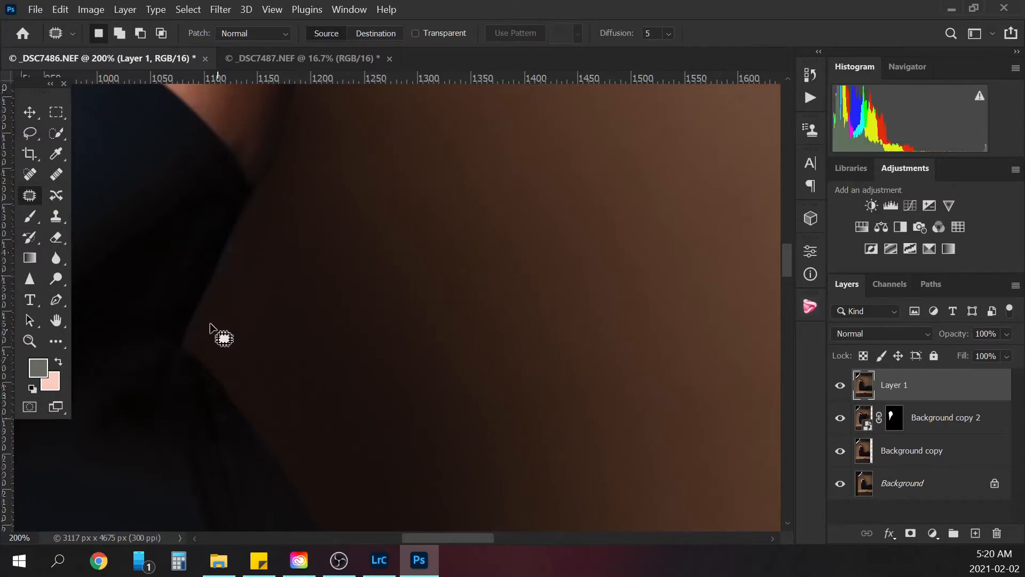
Step: Patch the remaining uneven backdrop along the lower sleeve and beside the dress's back edge, clearing each selection
{"action": "mouse_move", "coordinate": [233, 274]}
{"action": "left_mouse_down"}
{"action": "mouse_move", "coordinate": [193, 339]}
{"action": "mouse_move", "coordinate": [223, 365]}
{"action": "mouse_move", "coordinate": [272, 299]}
{"action": "left_mouse_up"}
{"action": "left_click_drag", "start_coordinate": [257, 337], "coordinate": [338, 278]}
{"action": "key", "text": "ctrl+d"}
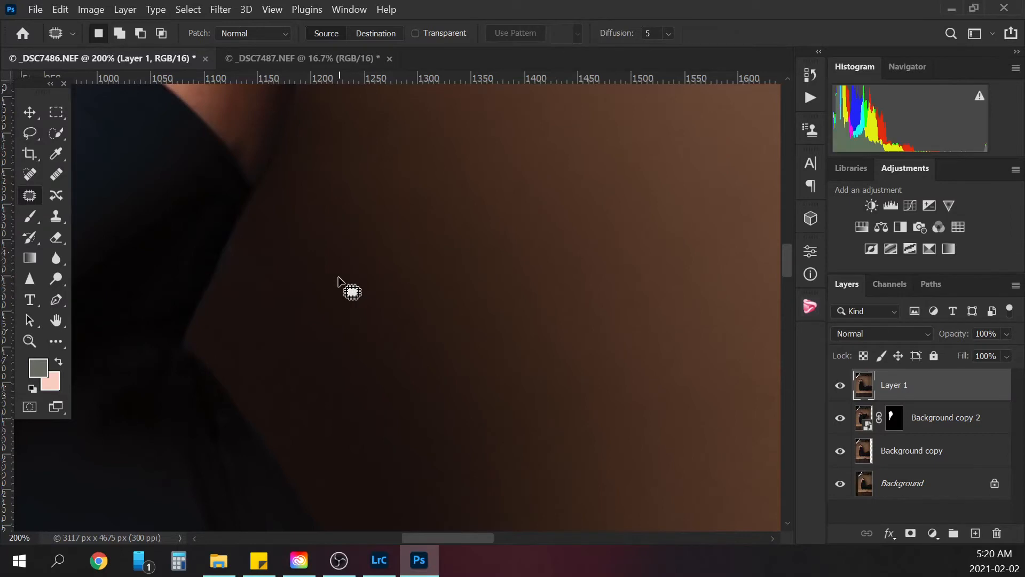
{"action": "mouse_move", "coordinate": [299, 439]}
{"action": "left_mouse_down"}
{"action": "mouse_move", "coordinate": [389, 495]}
{"action": "mouse_move", "coordinate": [302, 435]}
{"action": "left_mouse_up"}
{"action": "left_click_drag", "start_coordinate": [375, 444], "coordinate": [407, 376]}
{"action": "key", "text": "ctrl+d"}
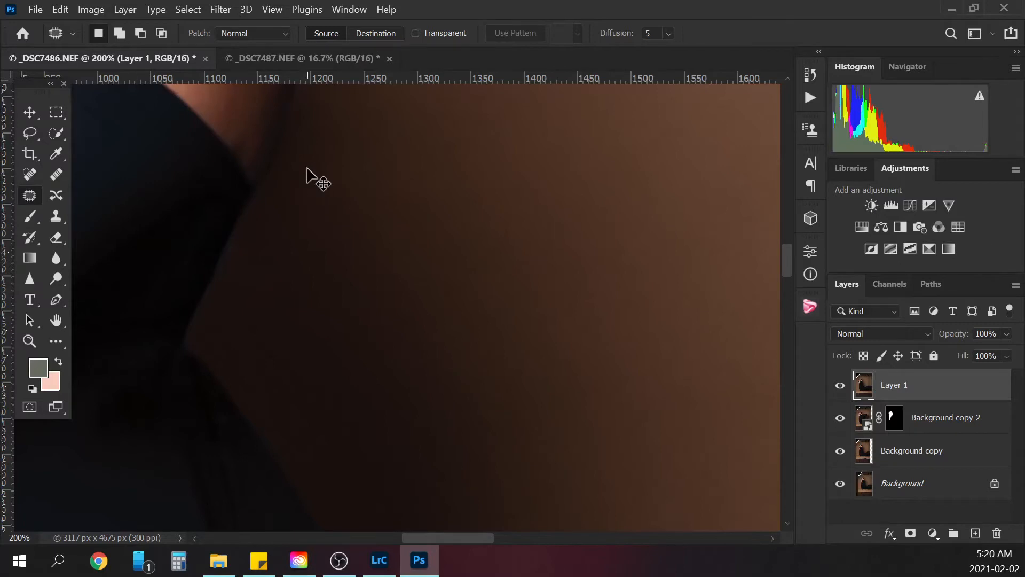
Step: Compare the whole figure with Layer 1 hidden and shown to check the removal of the dress flap
{"action": "key", "text": "ctrl+minus"}
{"action": "key", "text": "ctrl+minus"}
{"action": "key", "text": "ctrl+minus"}
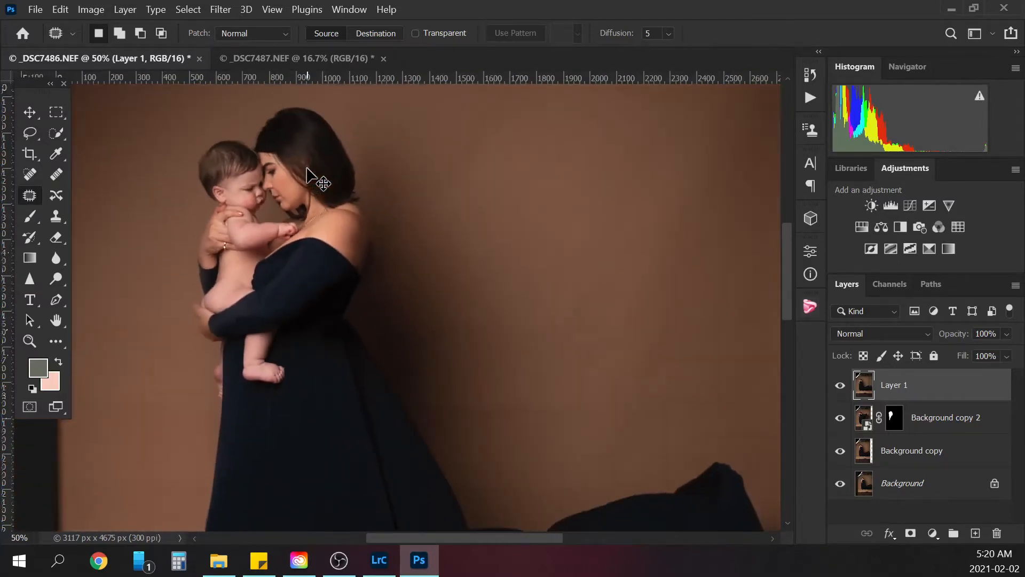
{"action": "left_click", "coordinate": [841, 386]}
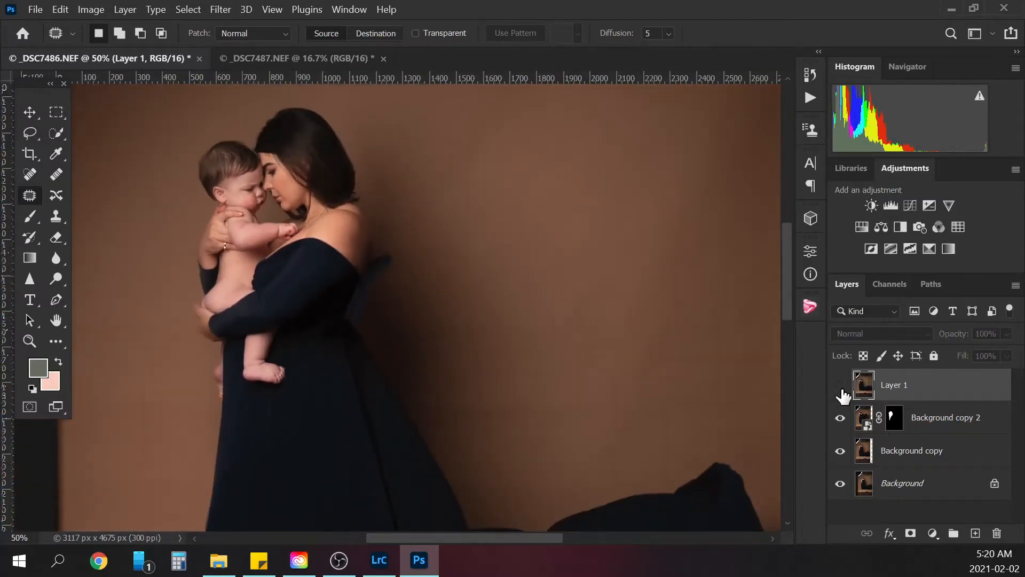
{"action": "left_click", "coordinate": [840, 386]}
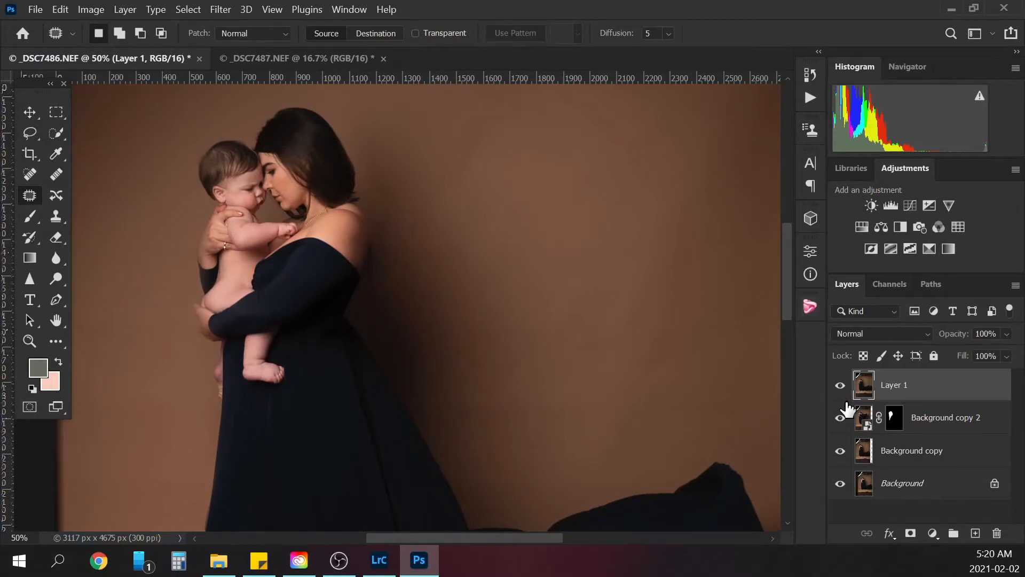
Step: Patch the backdrop area just behind the mother's hair with cleaner backdrop
{"action": "mouse_move", "coordinate": [381, 157]}
{"action": "left_mouse_down"}
{"action": "mouse_move", "coordinate": [374, 179]}
{"action": "mouse_move", "coordinate": [385, 212]}
{"action": "mouse_move", "coordinate": [381, 157]}
{"action": "left_mouse_up"}
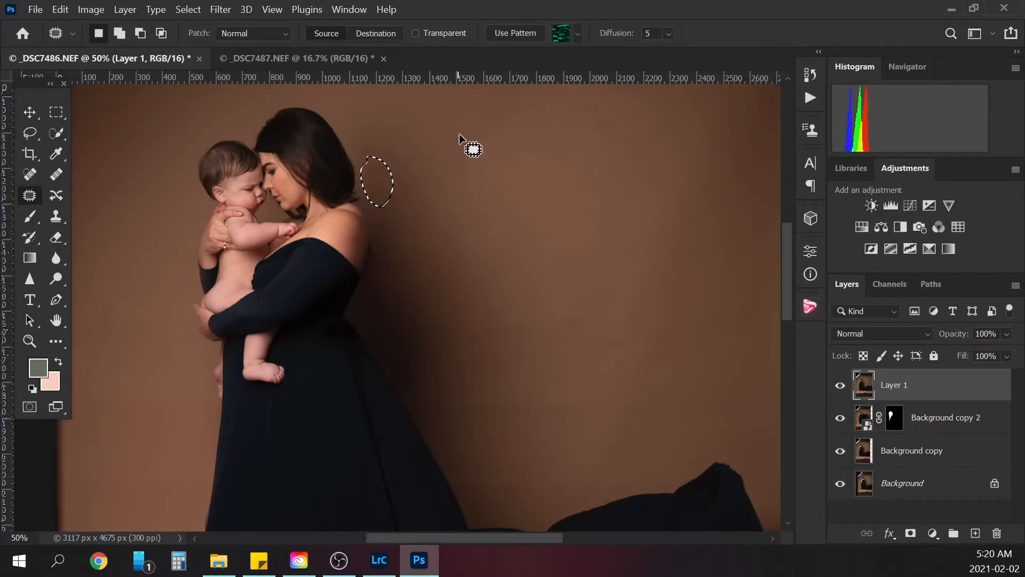
{"action": "key", "text": "ctrl+minus"}
{"action": "key", "text": "ctrl+minus"}
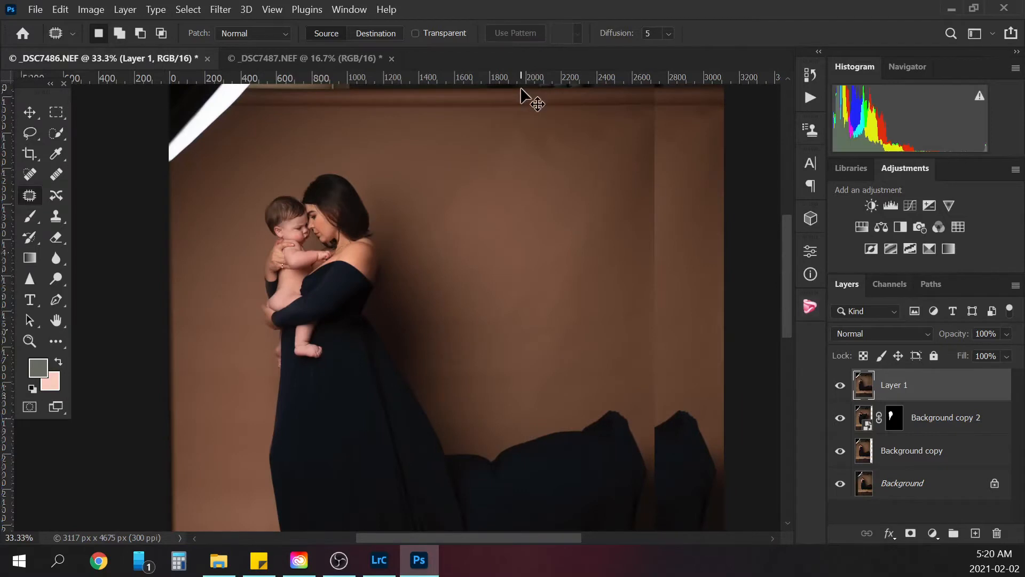
Step: Crop the photo tighter at a 2:3 ratio, trimming the outer side edges and most of the dark floor
{"action": "key", "text": "ctrl+minus"}
{"action": "key", "text": "ctrl+minus"}
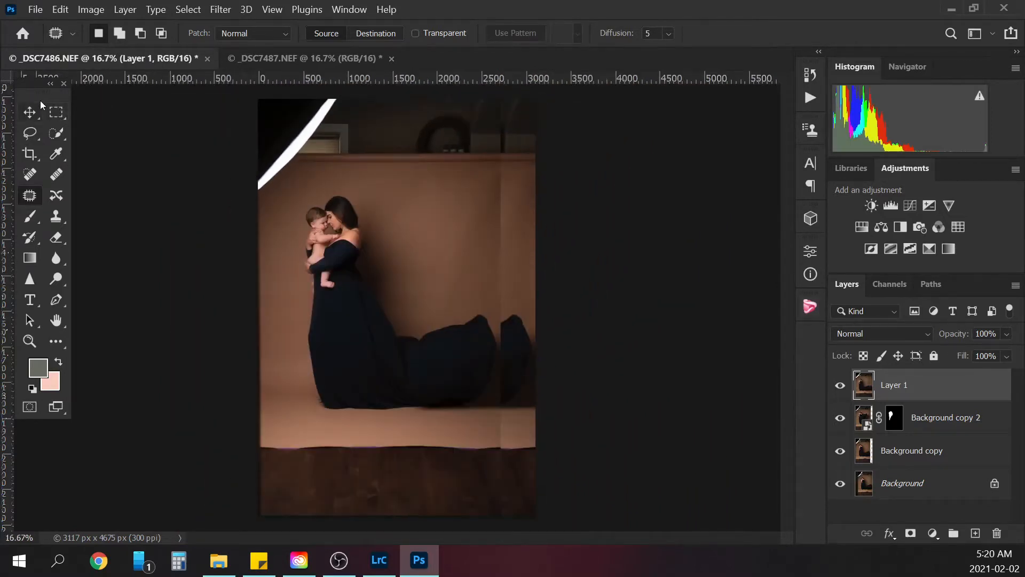
{"action": "left_click", "coordinate": [34, 153]}
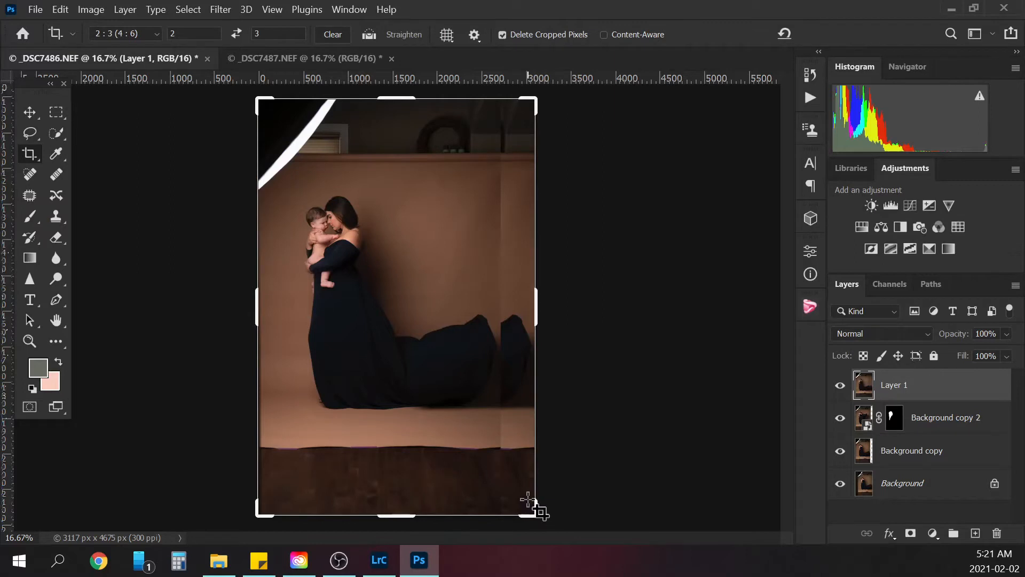
{"action": "left_click_drag", "start_coordinate": [257, 515], "coordinate": [265, 501]}
{"action": "left_click_drag", "start_coordinate": [523, 497], "coordinate": [511, 486]}
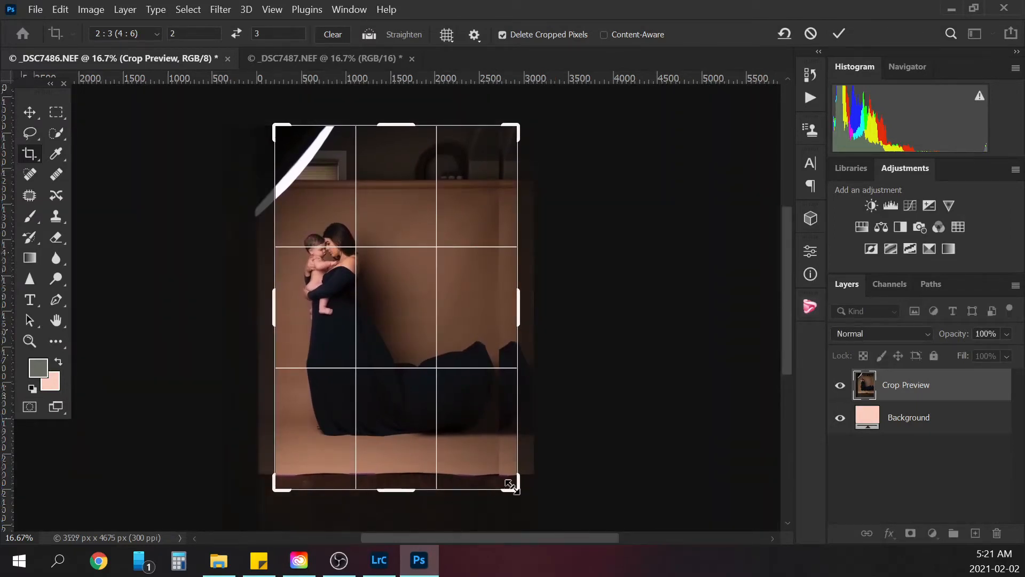
{"action": "key", "text": "Return"}
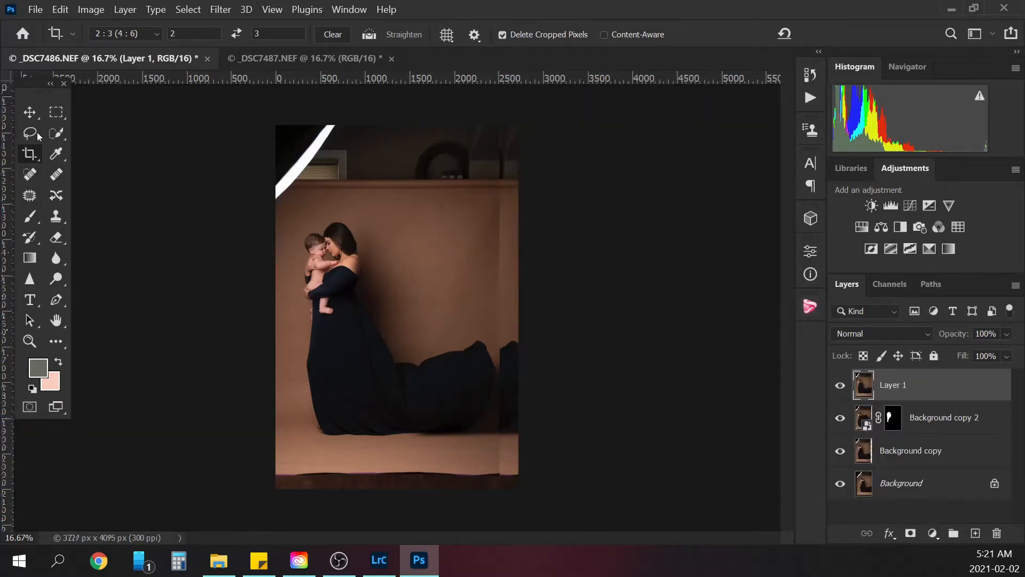
Step: Select the floor strip below the backdrop with a rectangular marquee and replace it using a Content-Aware fill at 100% opacity
{"action": "left_click", "coordinate": [57, 113]}
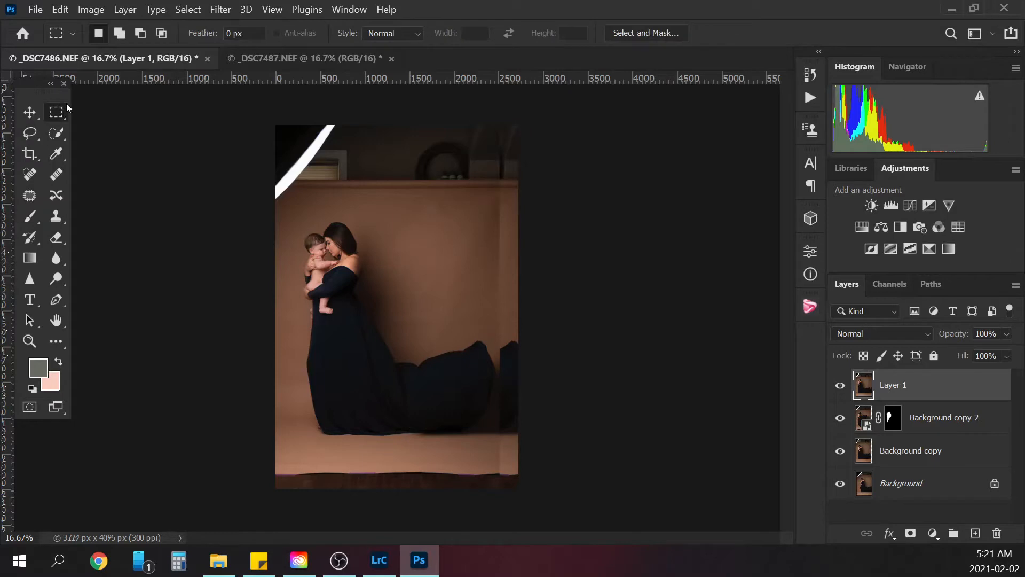
{"action": "left_click_drag", "start_coordinate": [276, 468], "coordinate": [548, 512]}
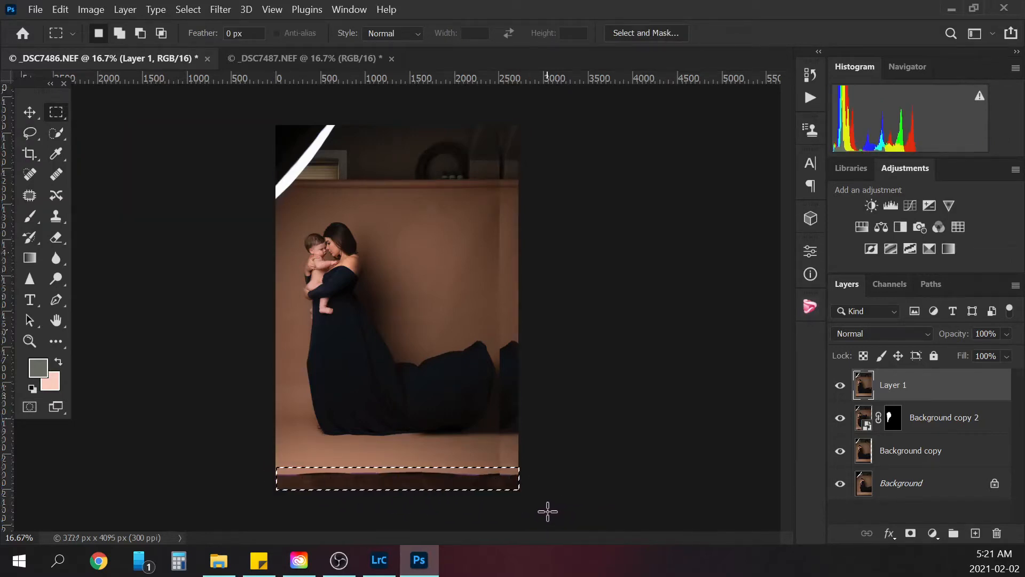
{"action": "key", "text": "shift"}
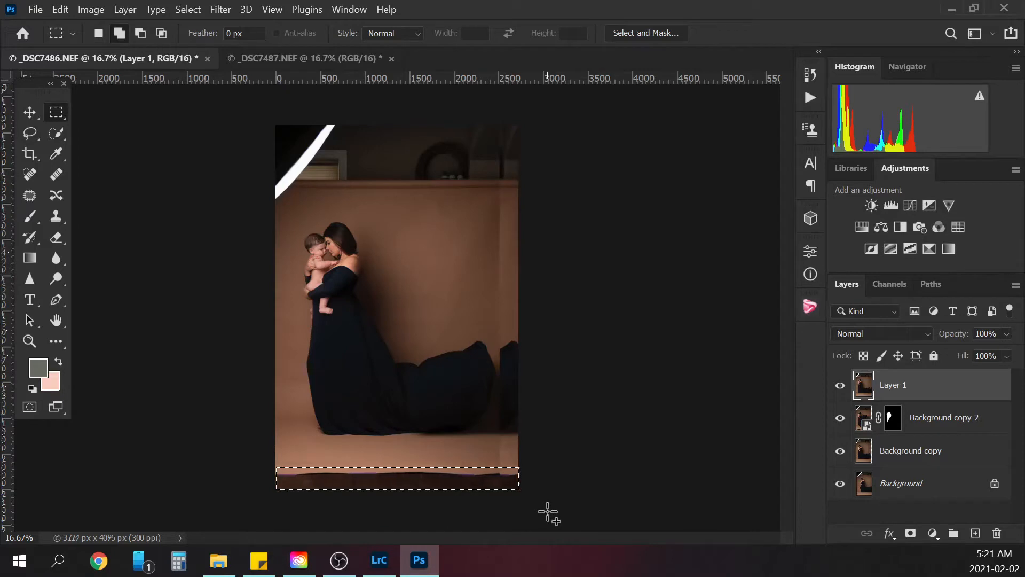
{"action": "key", "text": "shift+BackSpace"}
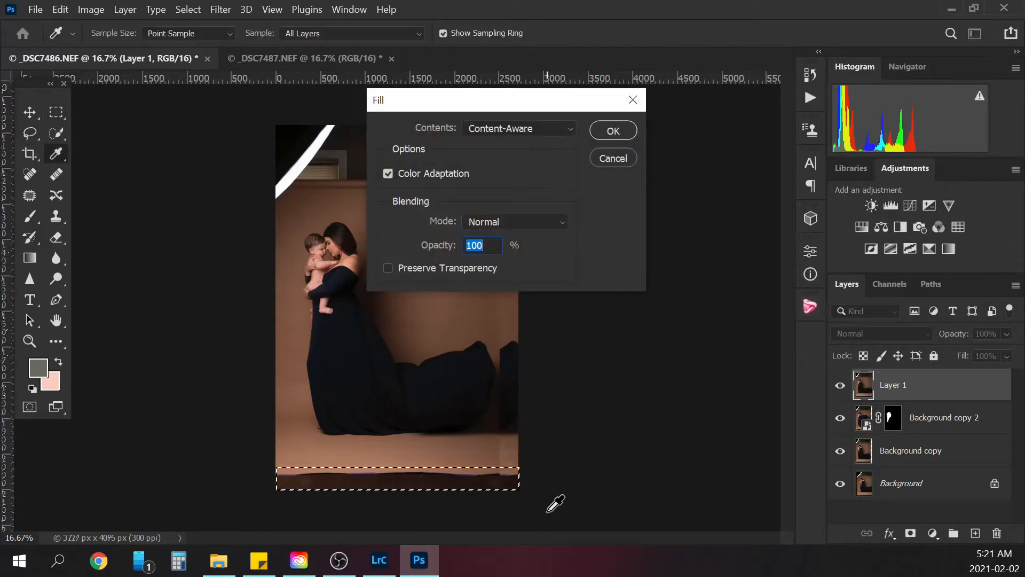
{"action": "left_click", "coordinate": [573, 130]}
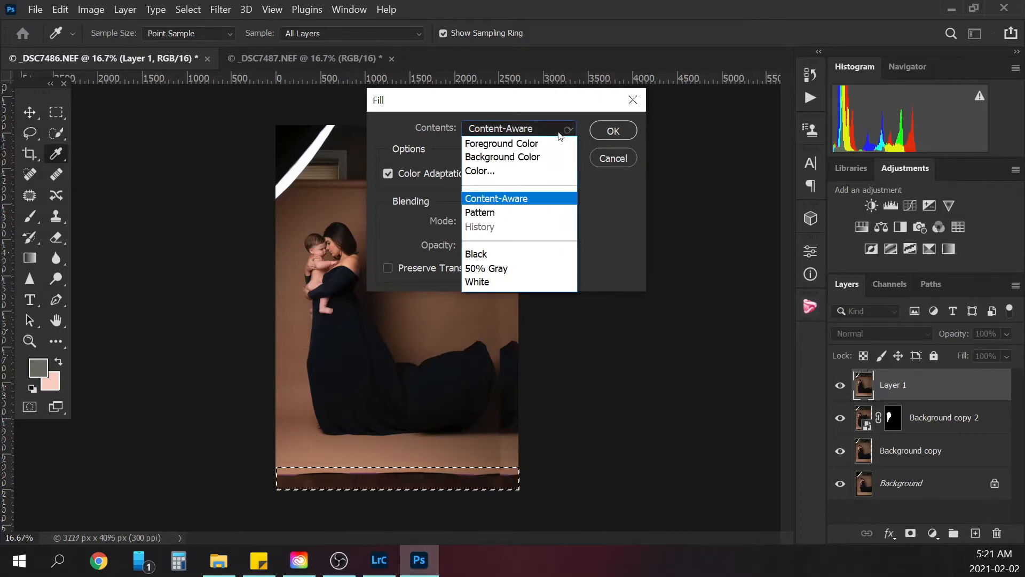
{"action": "left_click", "coordinate": [525, 198]}
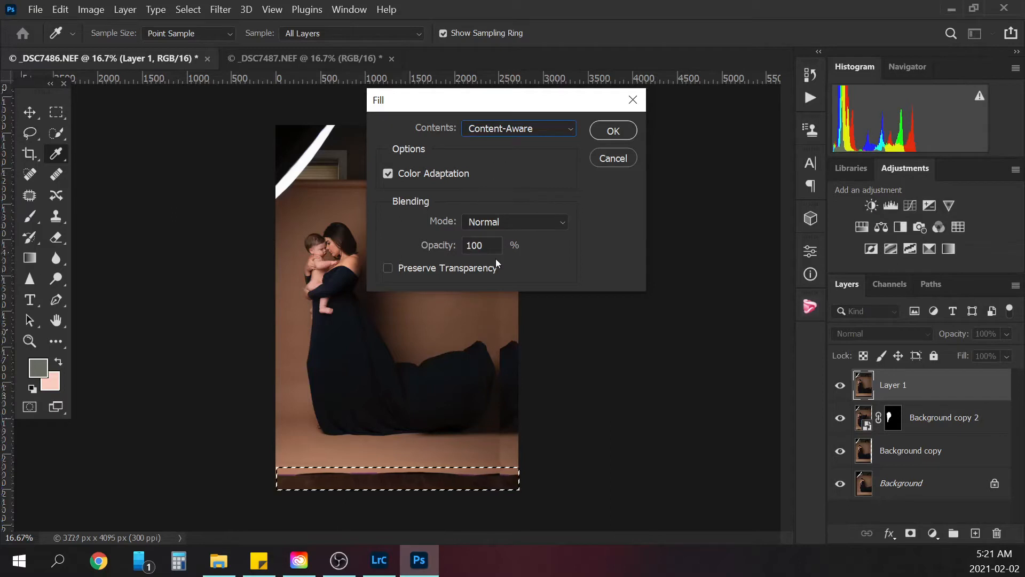
{"action": "left_click", "coordinate": [613, 130]}
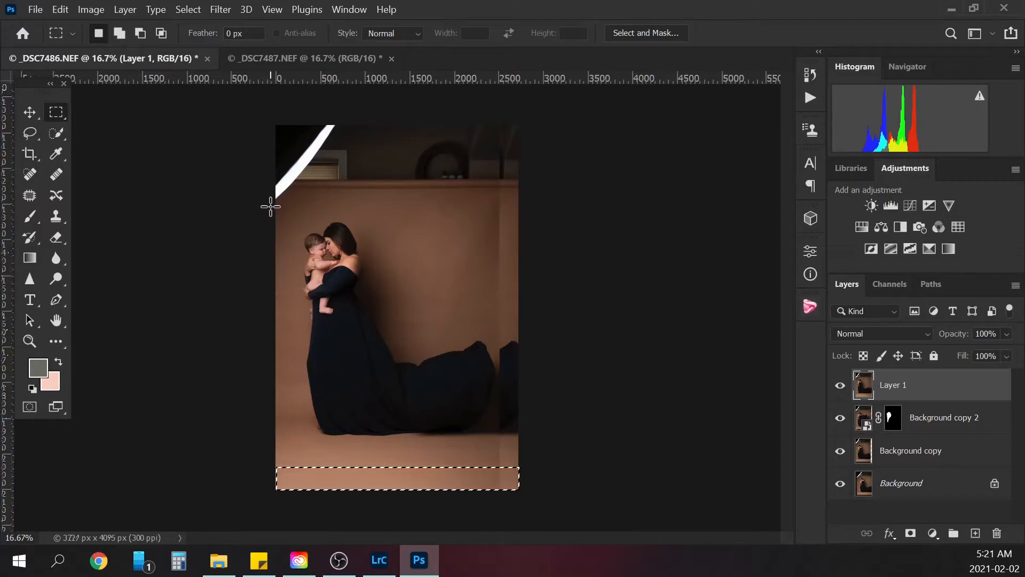
Step: Select the full-width area above the backdrop, including the studio light, replace it with a Content-Aware fill, and deselect
{"action": "left_click_drag", "start_coordinate": [271, 205], "coordinate": [544, 71]}
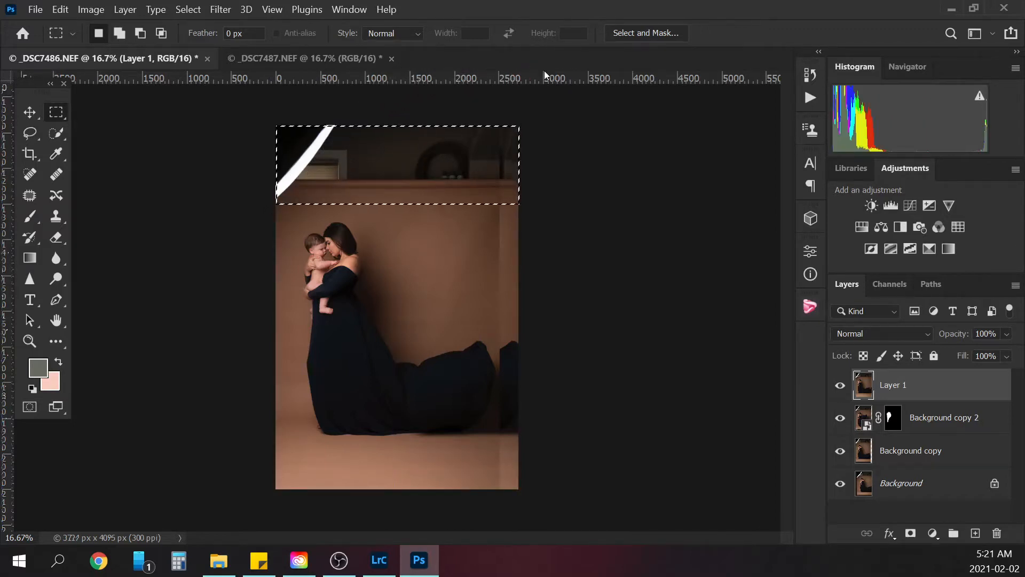
{"action": "key", "text": "shift+F5"}
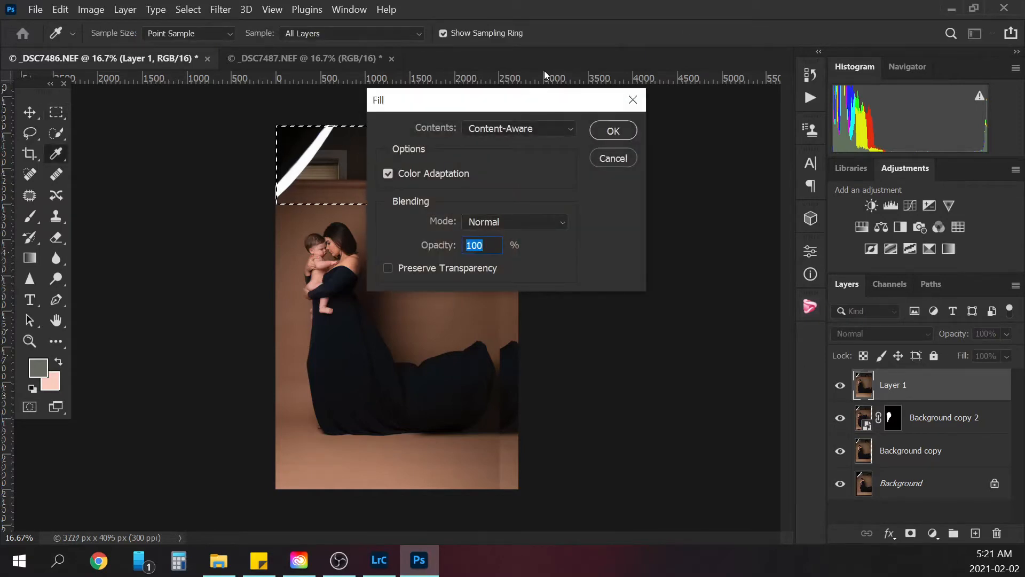
{"action": "key", "text": "Return"}
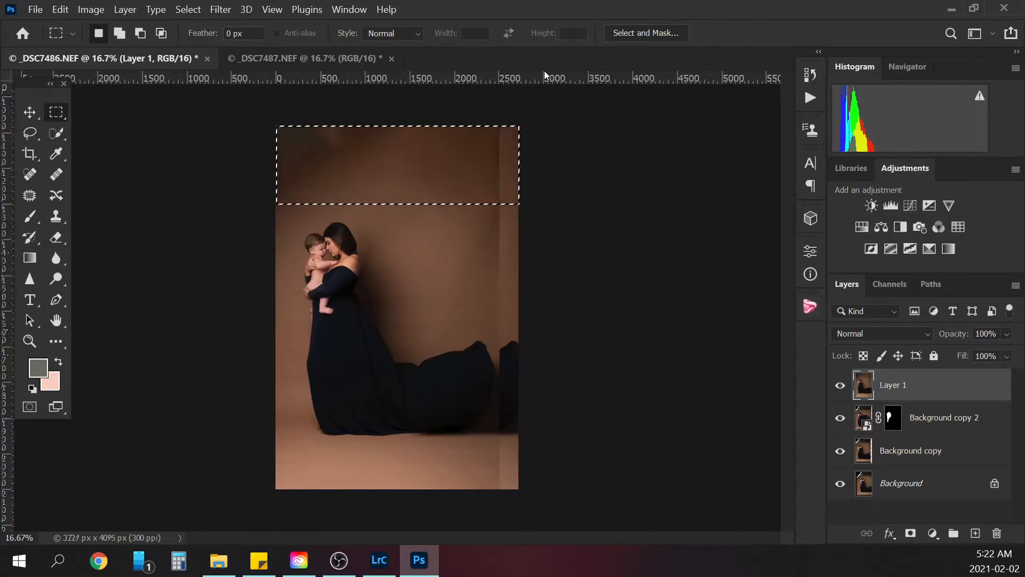
{"action": "key", "text": "ctrl+d"}
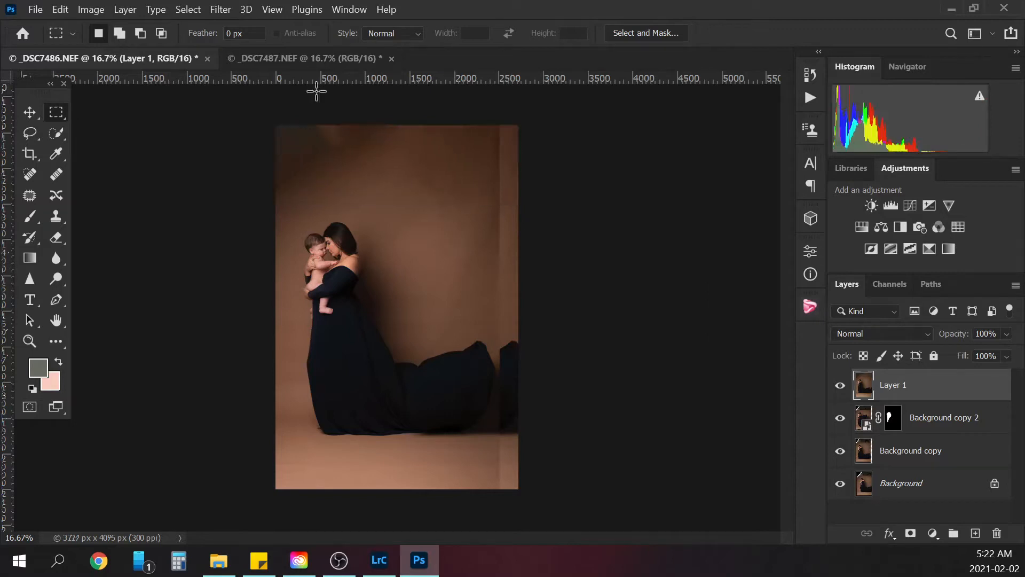
Step: Select the dark patch along the image's upper edge above the mother and refill it with Content-Aware fill
{"action": "left_click_drag", "start_coordinate": [276, 125], "coordinate": [411, 153]}
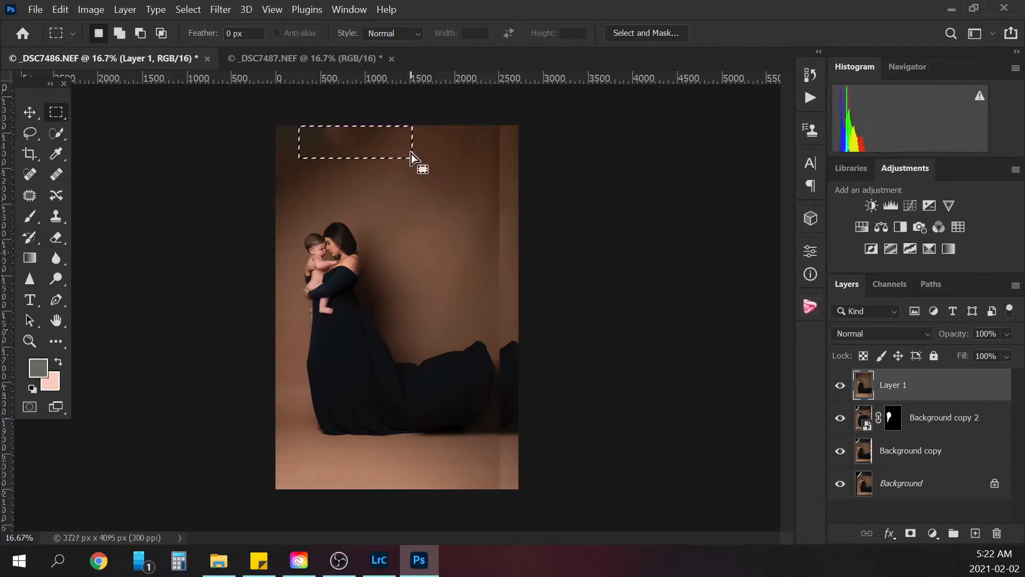
{"action": "key", "text": "shift"}
{"action": "key", "text": "shift+BackSpace"}
{"action": "key", "text": "Return"}
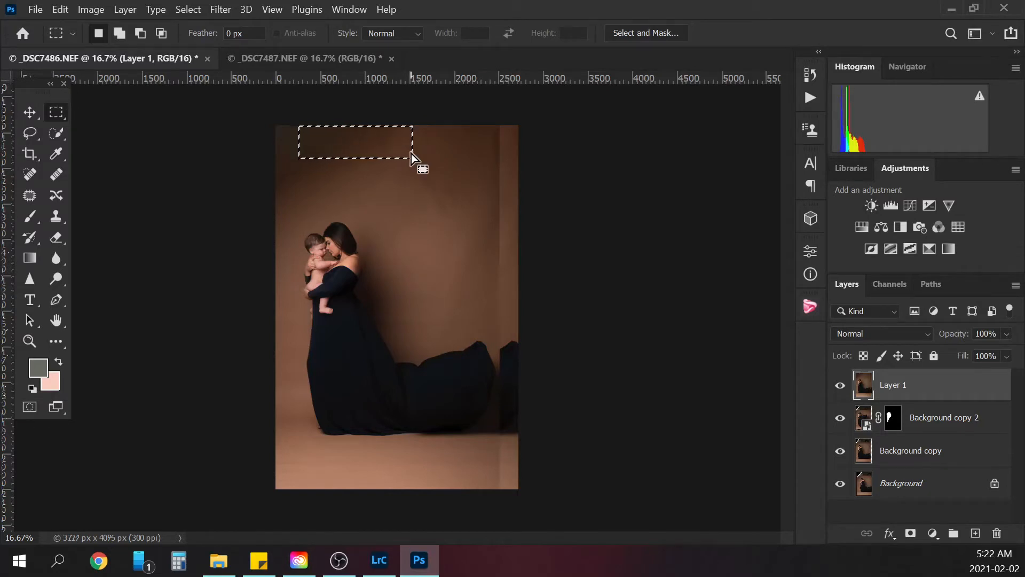
Step: Select a rectangular patch of upper backdrop between the mother and the vertical seam, refill it with Content-Aware fill, and deselect
{"action": "key", "text": "ctrl+d"}
{"action": "left_click_drag", "start_coordinate": [411, 168], "coordinate": [481, 215]}
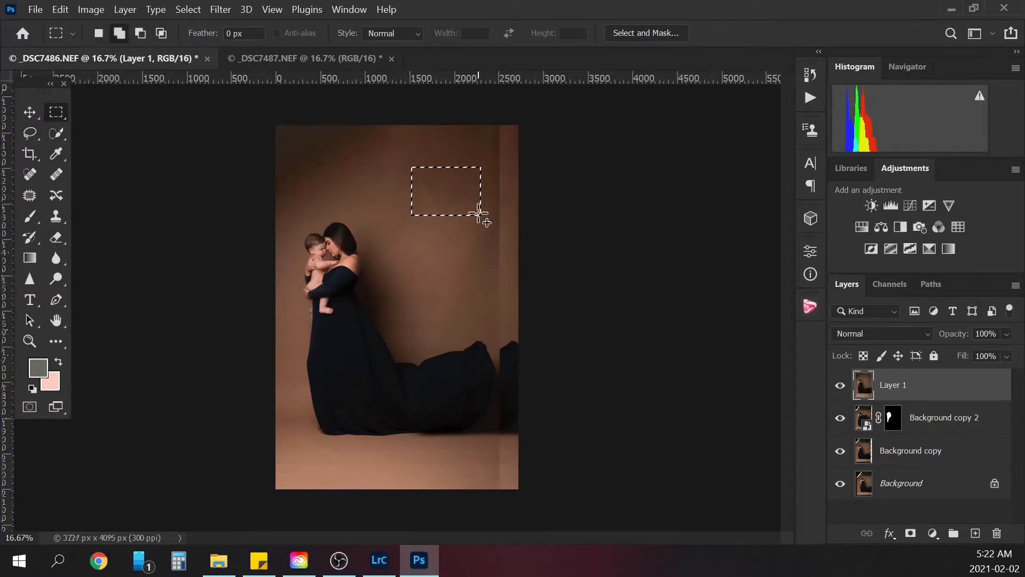
{"action": "key", "text": "shift+BackSpace"}
{"action": "key", "text": "Return"}
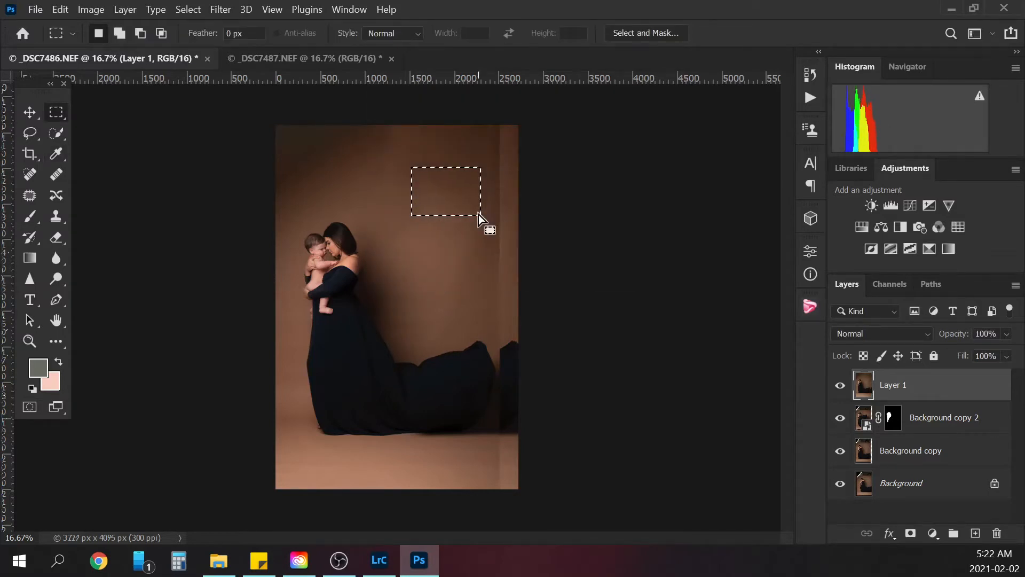
{"action": "key", "text": "ctrl+d"}
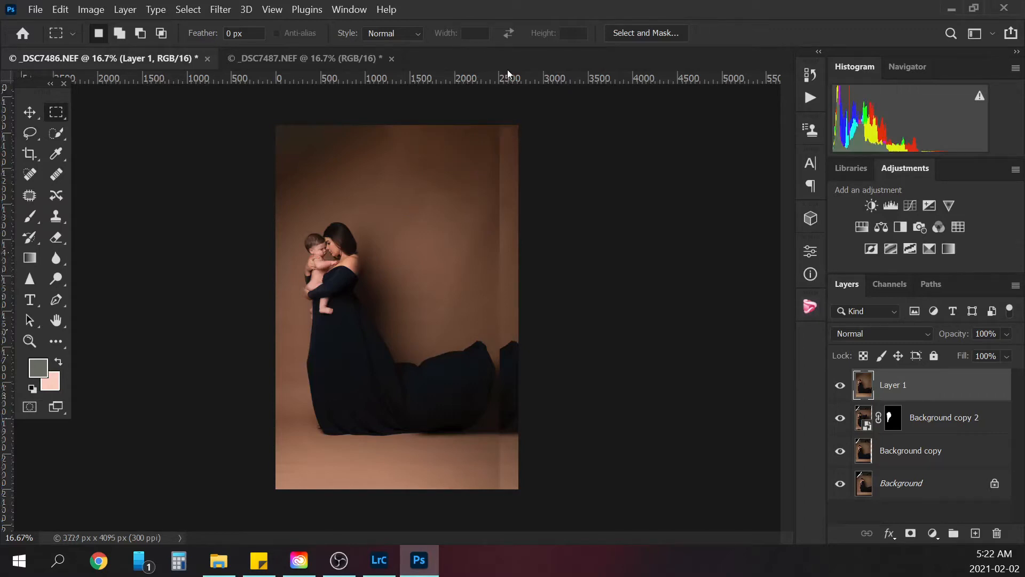
Step: Select the lighter vertical backdrop strip above the duplicated dress piece and replace it with a Content-Aware fill at 100% opacity
{"action": "left_click_drag", "start_coordinate": [496, 119], "coordinate": [519, 326]}
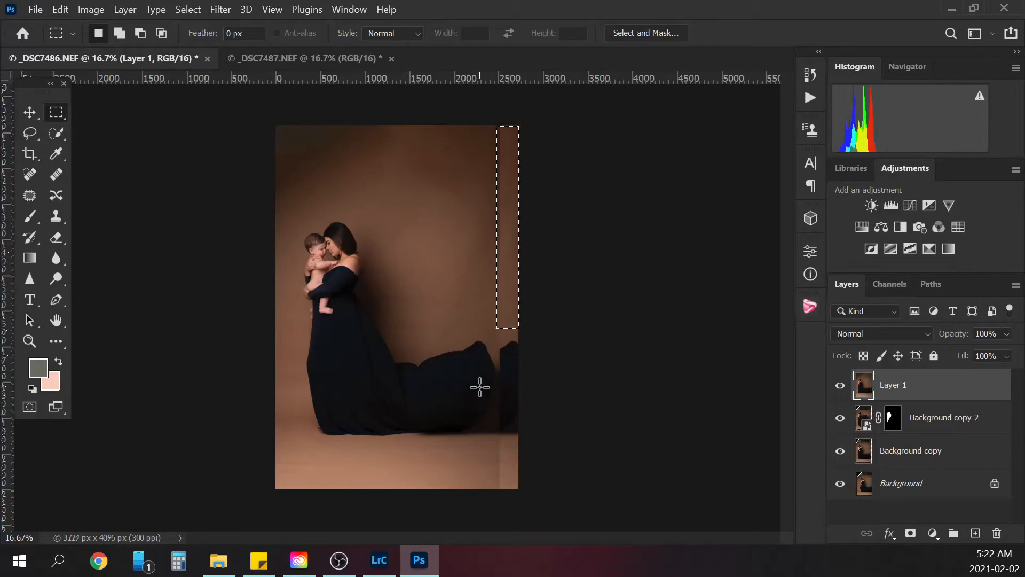
{"action": "key", "text": "shift"}
{"action": "key", "text": "shift+BackSpace"}
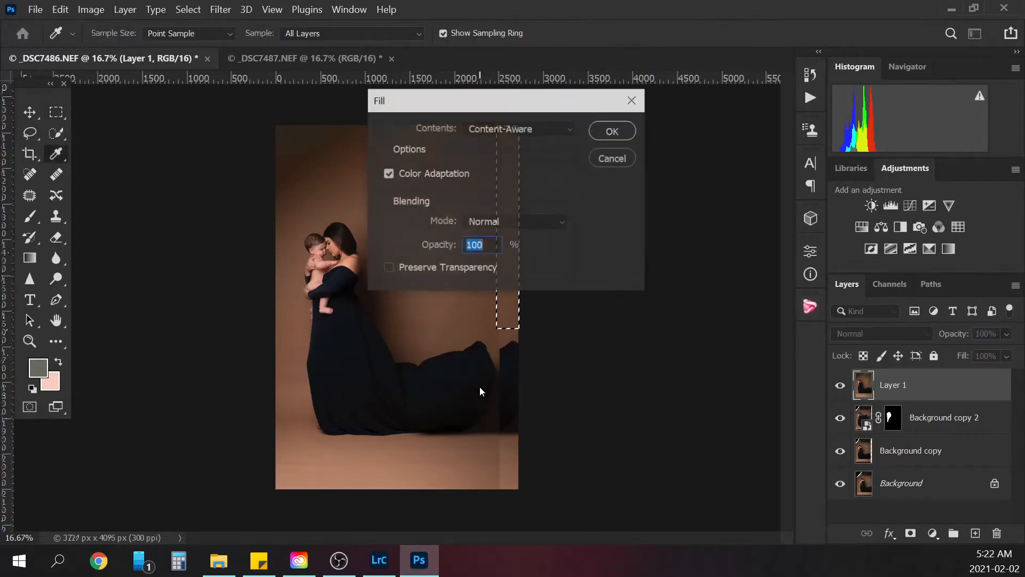
{"action": "key", "text": "Return"}
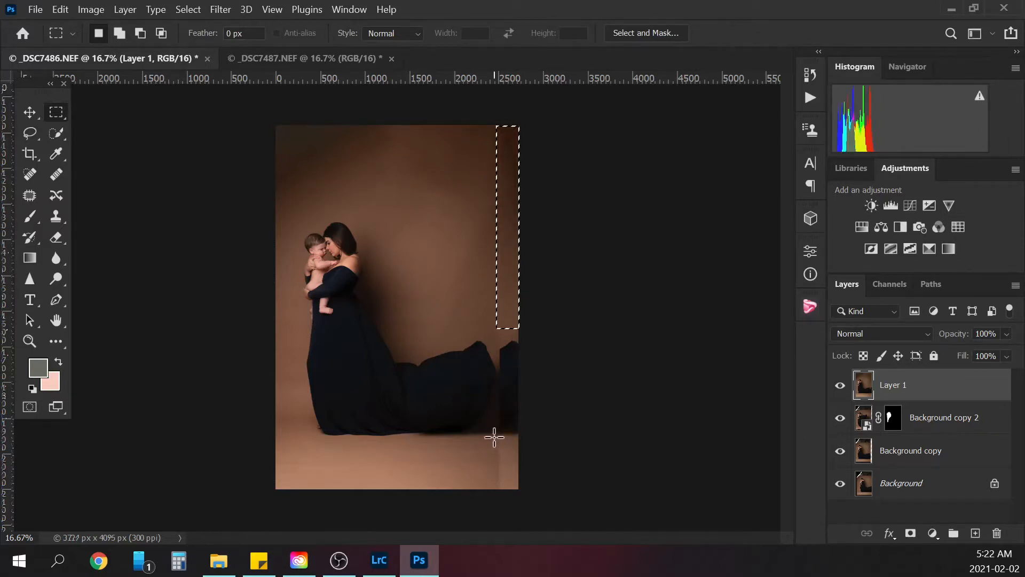
Step: Select the mismatched floor strip below the duplicated dress piece at the photo's right edge and refill it with Content-Aware fill
{"action": "left_click_drag", "start_coordinate": [494, 435], "coordinate": [526, 494]}
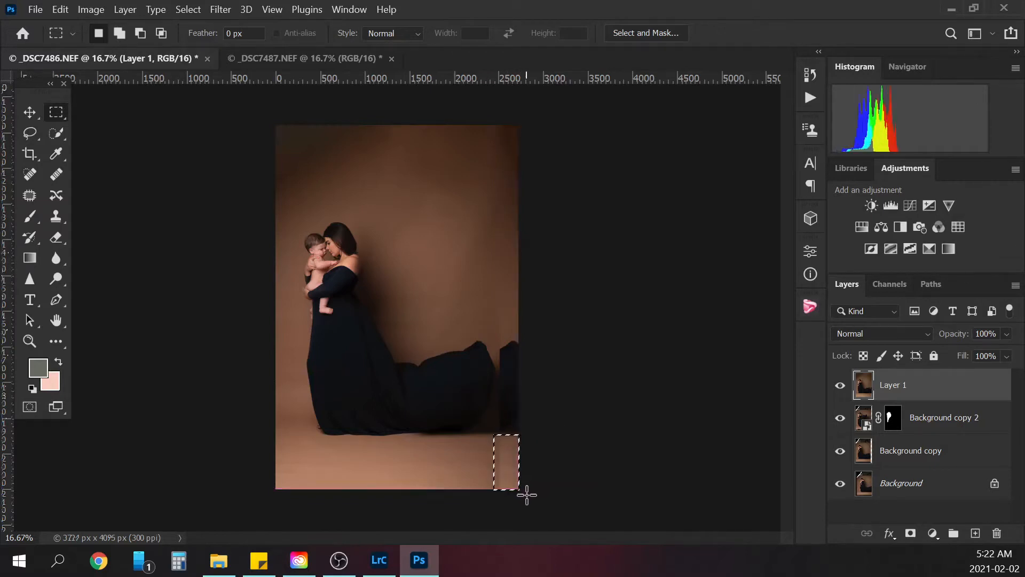
{"action": "key", "text": "shift+BackSpace"}
{"action": "key", "text": "Return"}
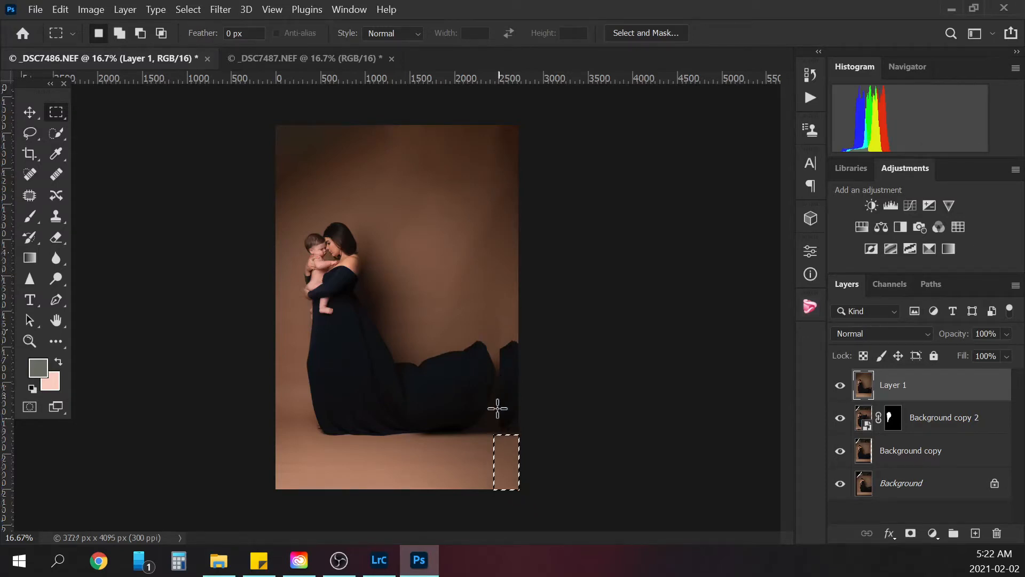
Step: Select the upper part of the duplicated dress piece with the backdrop above it, apply a Content-Aware fill, and deselect
{"action": "left_click_drag", "start_coordinate": [497, 310], "coordinate": [525, 375]}
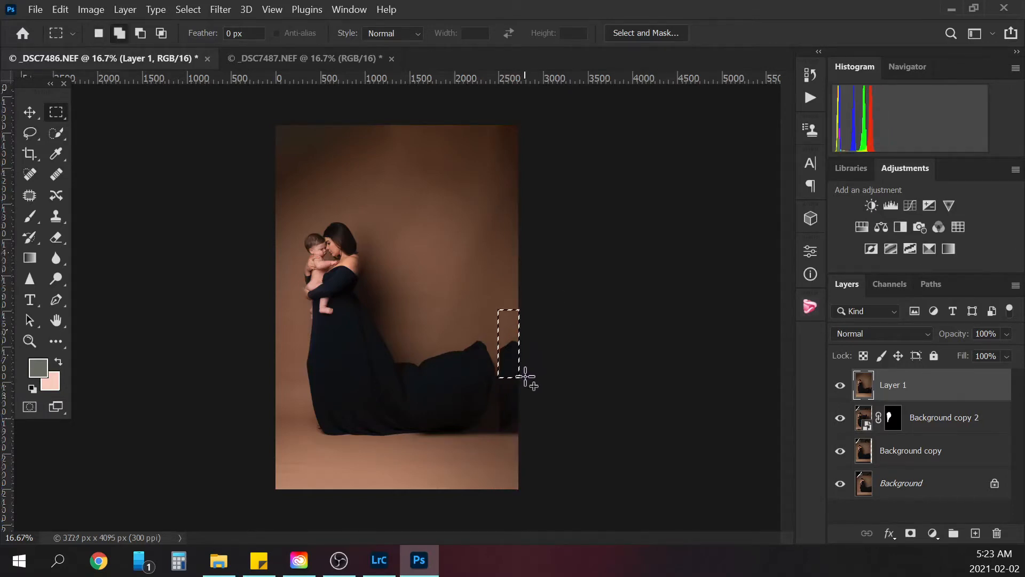
{"action": "key", "text": "shift+F5"}
{"action": "key", "text": "Return"}
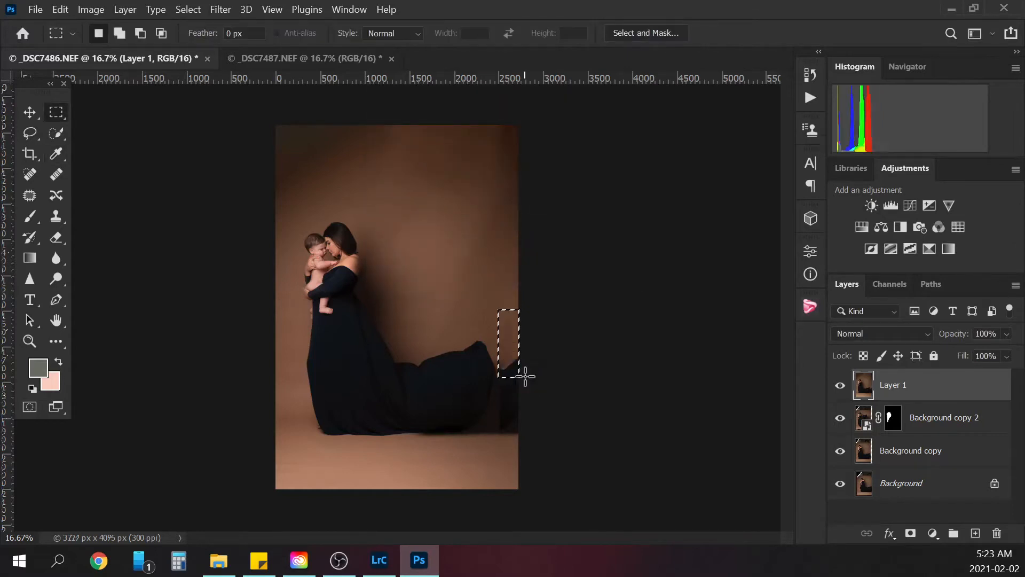
{"action": "key", "text": "ctrl+d"}
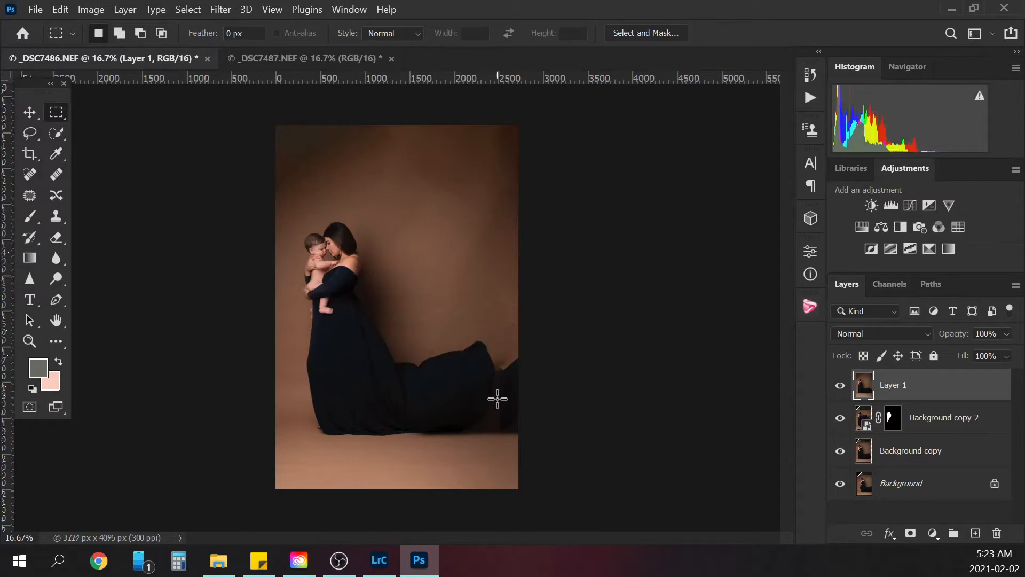
Step: Select the remaining duplicated dress fragment beyond the train, extending the marquee above and below it, and replace it with Content-Aware fill
{"action": "left_click_drag", "start_coordinate": [502, 362], "coordinate": [536, 447]}
{"action": "left_click", "coordinate": [501, 353]}
{"action": "key", "text": "ctrl+plus"}
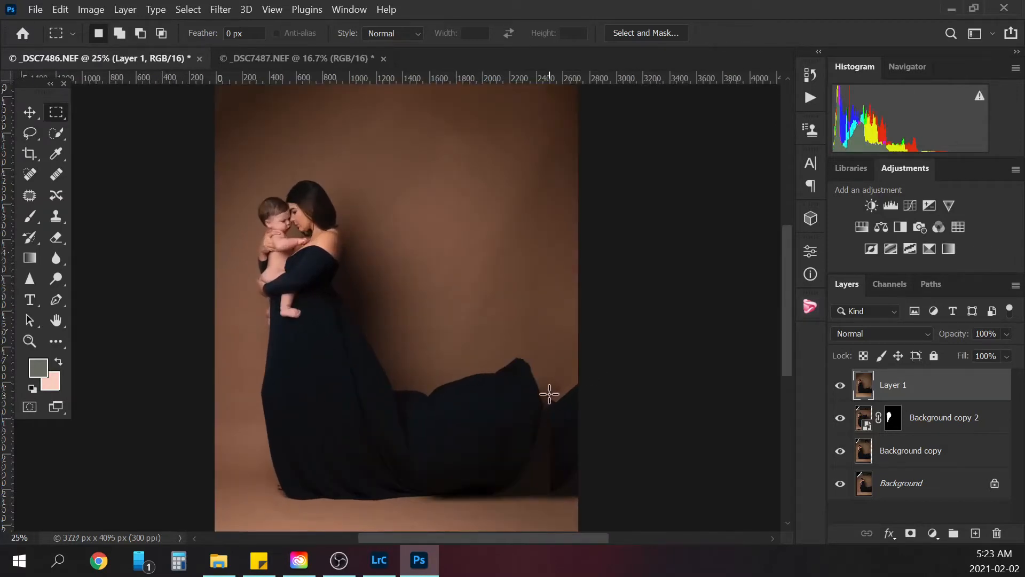
{"action": "left_click_drag", "start_coordinate": [549, 394], "coordinate": [587, 505]}
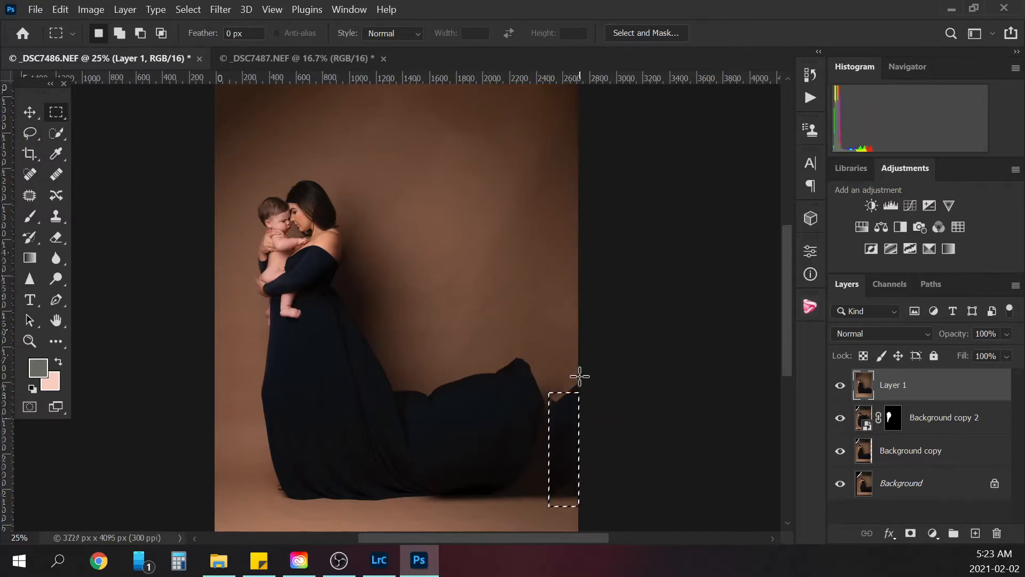
{"action": "left_click_drag", "start_coordinate": [578, 376], "coordinate": [547, 515]}
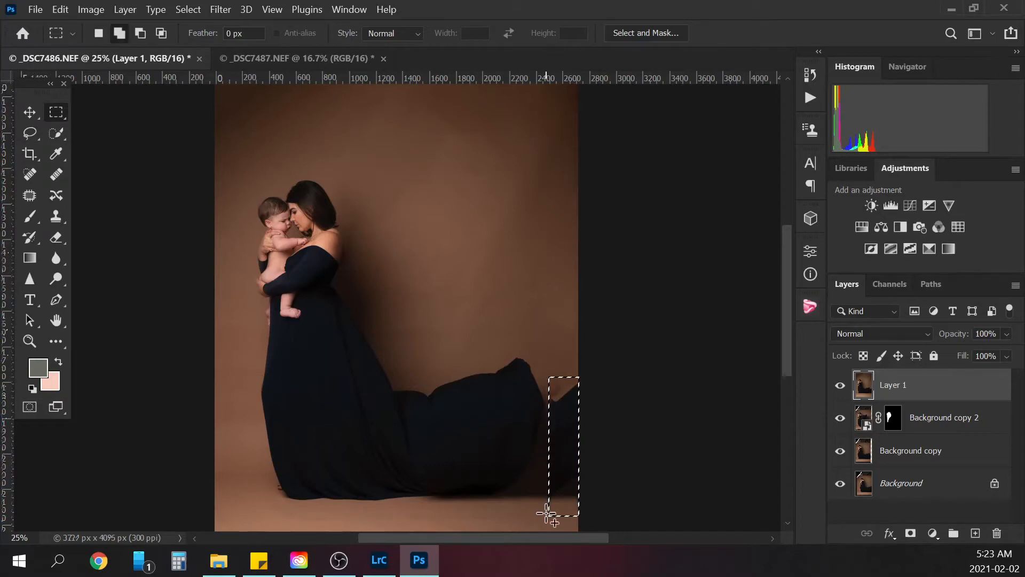
{"action": "key", "text": "shift+F5"}
{"action": "key", "text": "Return"}
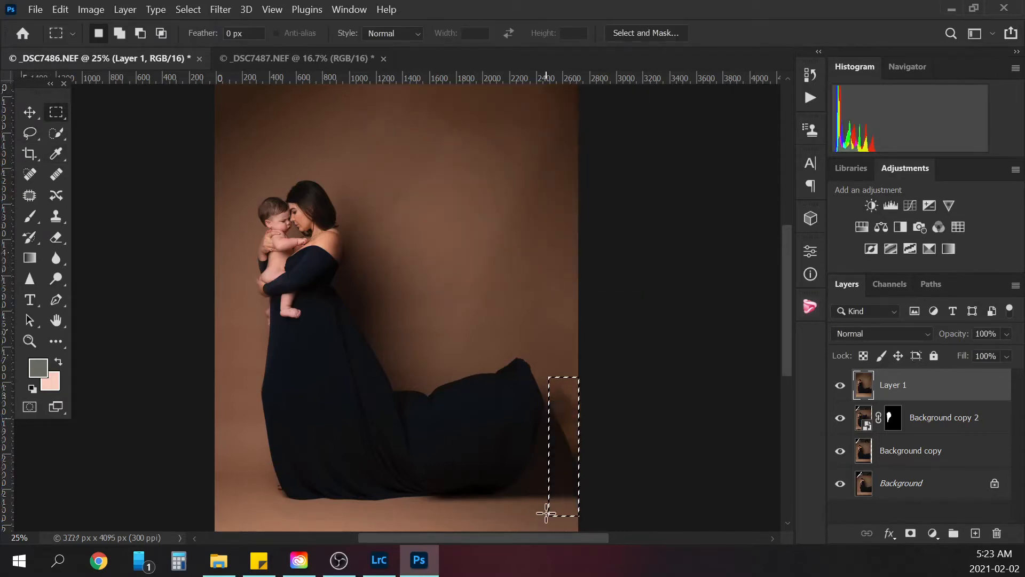
{"action": "key", "text": "ctrl+d"}
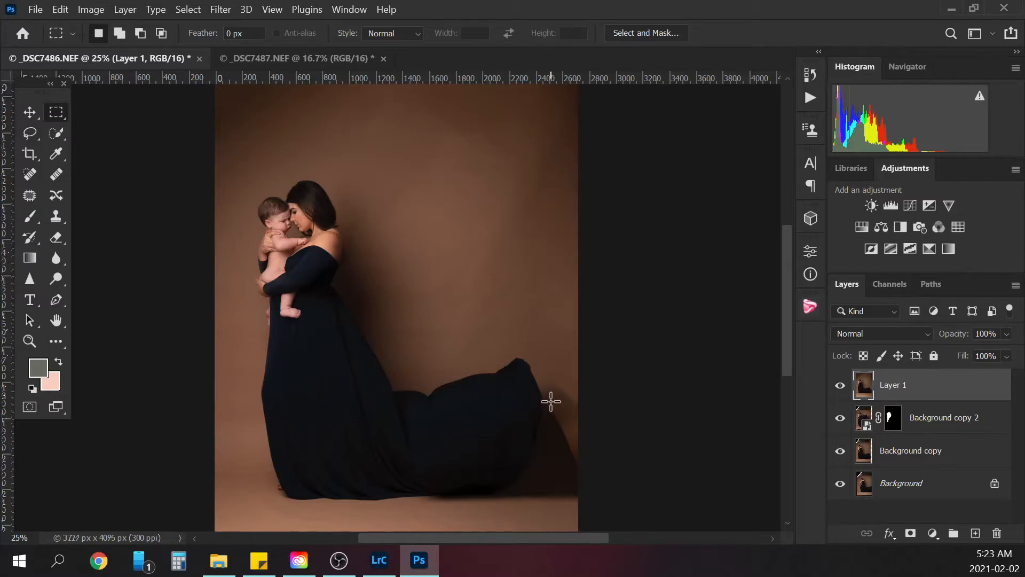
Step: Select the dark slanted shadow beyond the dress train and refill it using Content-Aware at 100% opacity with Color Adaptation
{"action": "left_click_drag", "start_coordinate": [552, 417], "coordinate": [582, 485]}
{"action": "key", "text": "shift"}
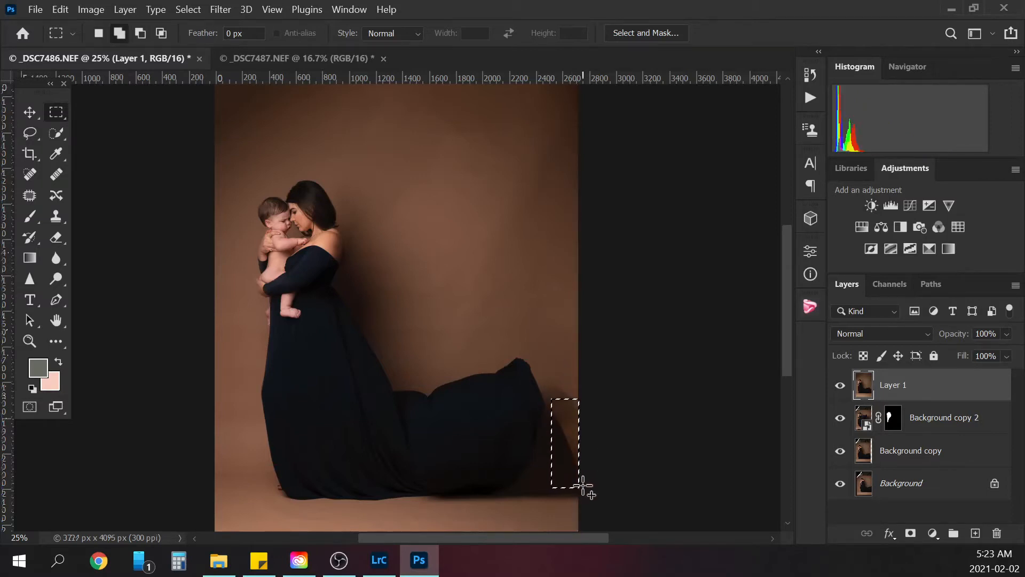
{"action": "key", "text": "shift+BackSpace"}
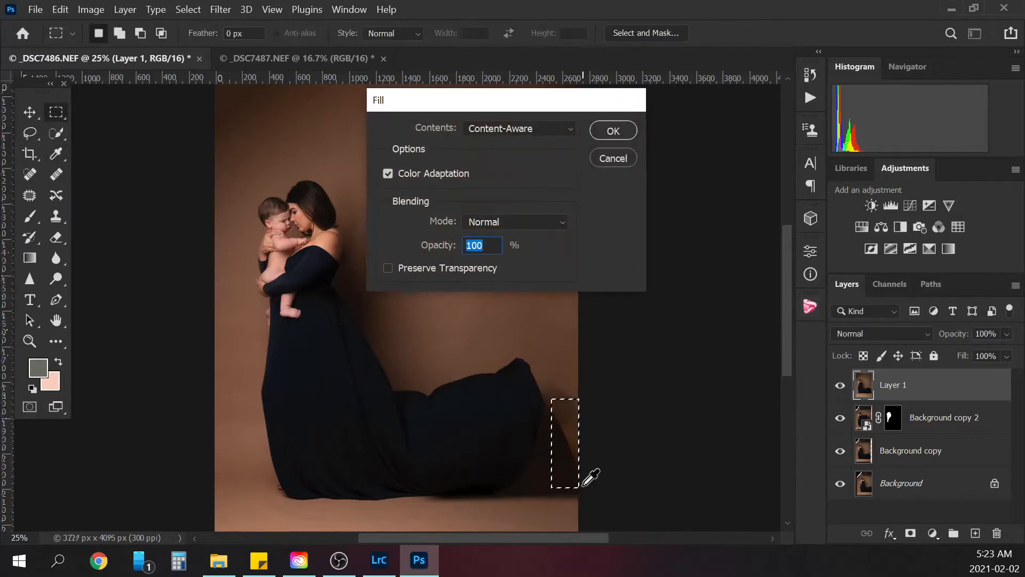
{"action": "key", "text": "Return"}
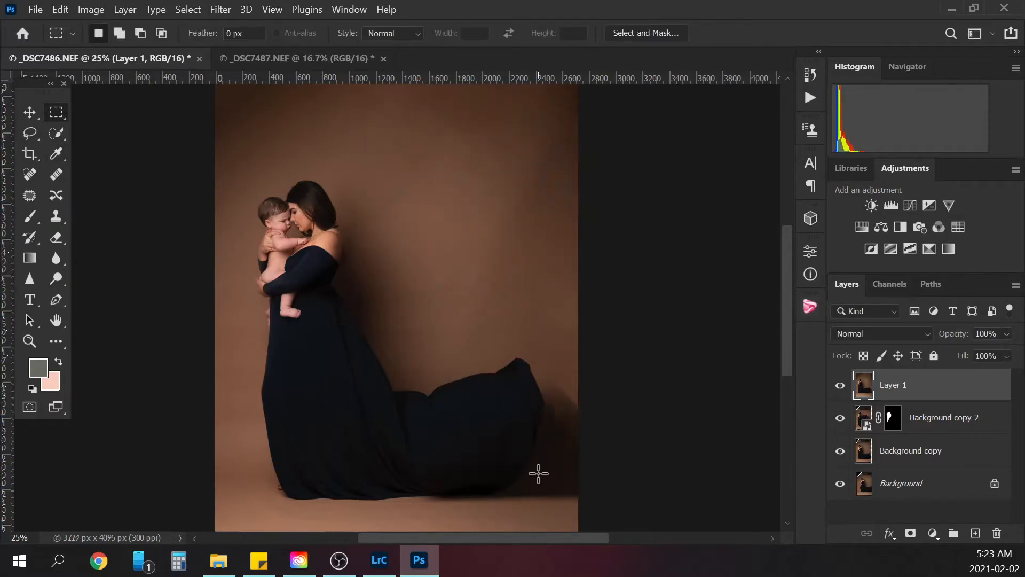
Step: Use the Patch tool to blend the uneven shadow directly beside the outer edge of the dress train
{"action": "left_click", "coordinate": [31, 199]}
{"action": "key", "text": "ctrl+minus"}
{"action": "key", "text": "ctrl+plus"}
{"action": "key", "text": "ctrl+plus"}
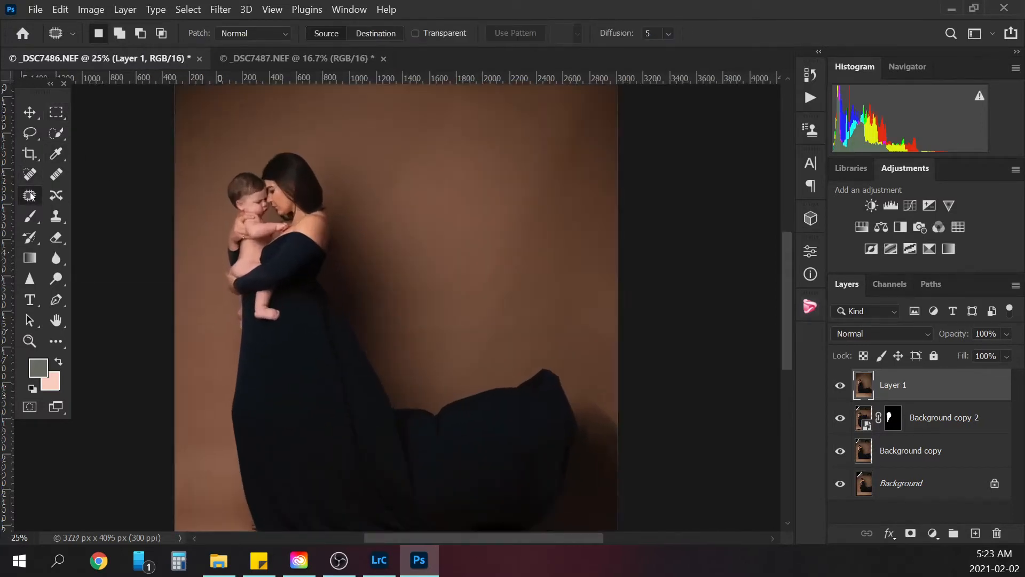
{"action": "key", "text": "ctrl+plus"}
{"action": "key", "text": "ctrl+plus"}
{"action": "left_click_drag", "start_coordinate": [789, 305], "coordinate": [785, 345]}
{"action": "left_click_drag", "start_coordinate": [566, 539], "coordinate": [596, 537]}
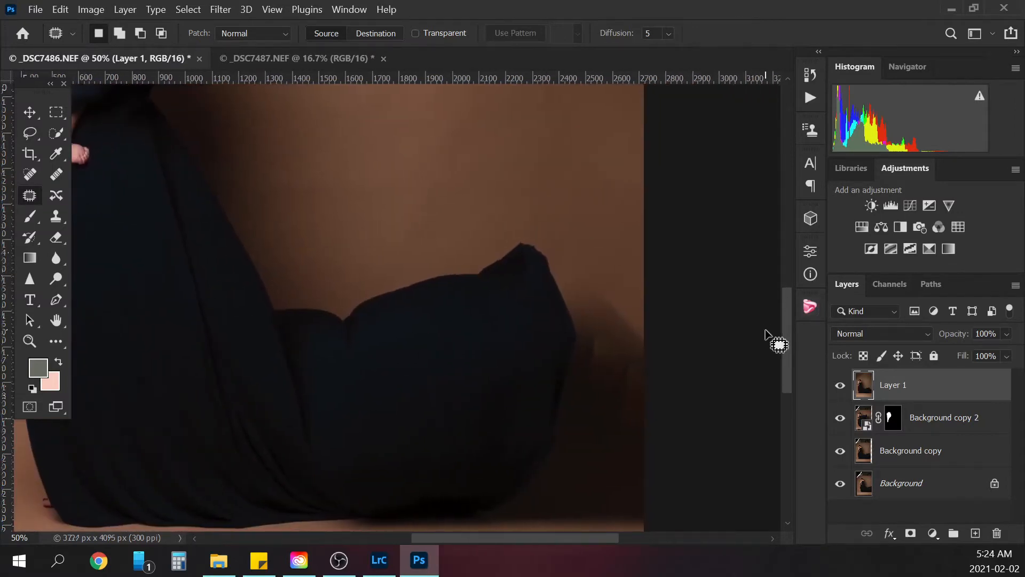
{"action": "left_click_drag", "start_coordinate": [788, 333], "coordinate": [785, 338]}
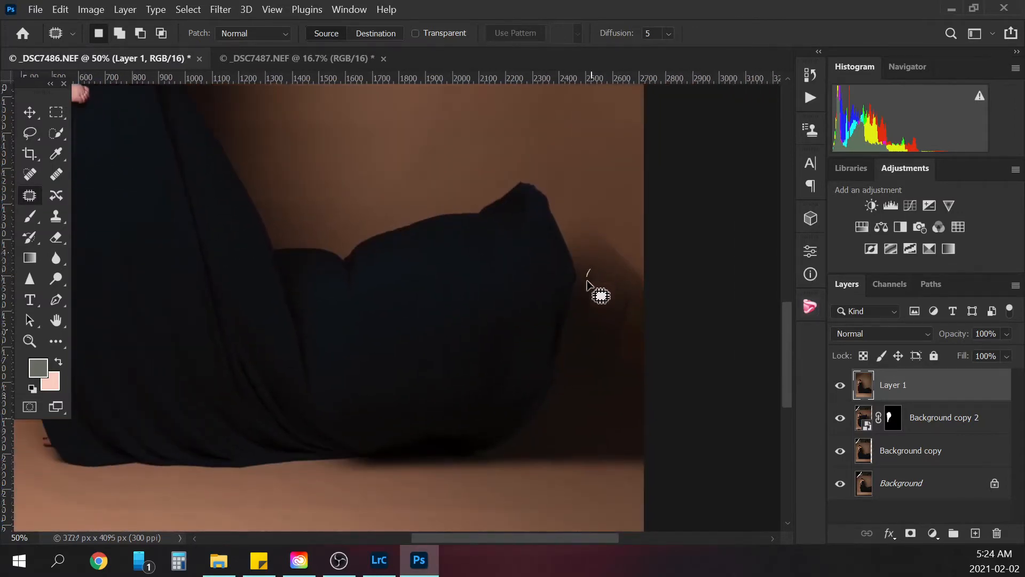
{"action": "mouse_move", "coordinate": [587, 281]}
{"action": "left_mouse_down"}
{"action": "mouse_move", "coordinate": [599, 263]}
{"action": "mouse_move", "coordinate": [593, 270]}
{"action": "left_mouse_up"}
{"action": "left_click_drag", "start_coordinate": [593, 307], "coordinate": [579, 389]}
{"action": "key", "text": "ctrl+d"}
Step: Patch the hard shadow transition along the photo's right edge beyond the train, sampling from the darker area below
{"action": "left_click_drag", "start_coordinate": [623, 290], "coordinate": [605, 414]}
{"action": "key", "text": "ctrl+d"}
{"action": "mouse_move", "coordinate": [599, 227]}
{"action": "left_mouse_down"}
{"action": "mouse_move", "coordinate": [606, 270]}
{"action": "mouse_move", "coordinate": [623, 233]}
{"action": "mouse_move", "coordinate": [601, 226]}
{"action": "left_mouse_up"}
{"action": "left_click_drag", "start_coordinate": [632, 296], "coordinate": [628, 356]}
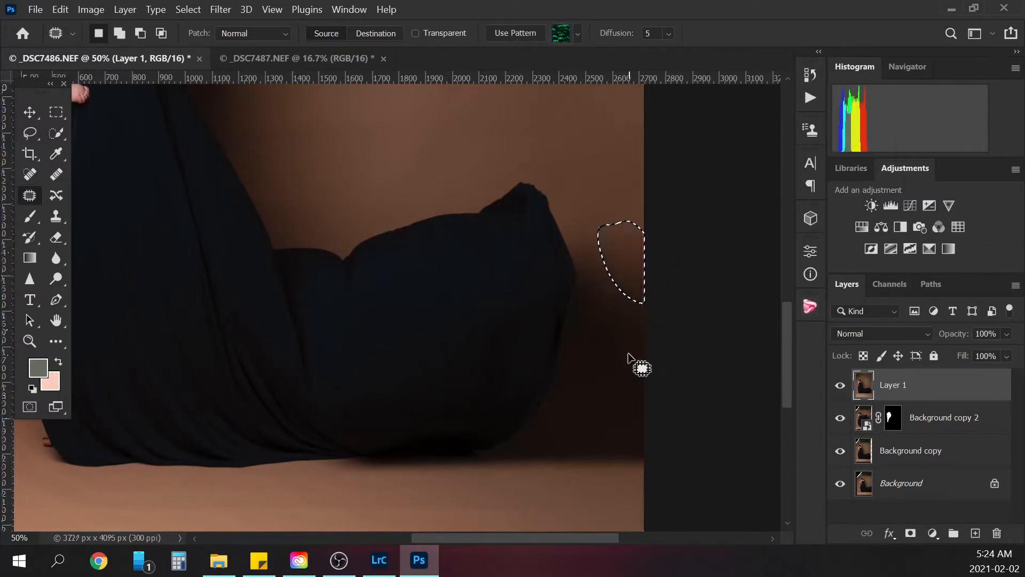
{"action": "key", "text": "ctrl+d"}
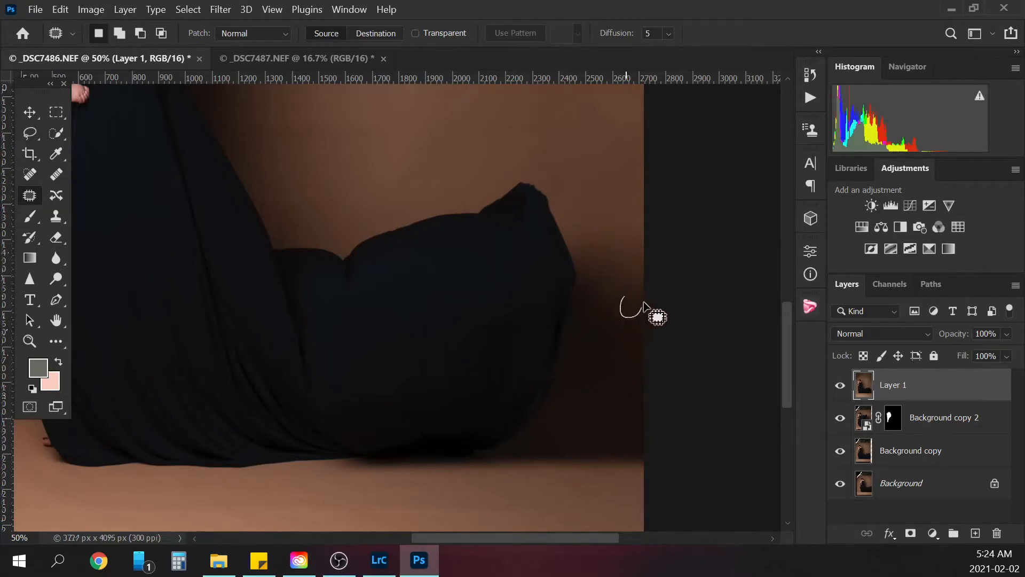
{"action": "mouse_move", "coordinate": [645, 303]}
{"action": "left_mouse_down"}
{"action": "mouse_move", "coordinate": [593, 275]}
{"action": "mouse_move", "coordinate": [600, 362]}
{"action": "left_mouse_up"}
{"action": "key", "text": "ctrl+d"}
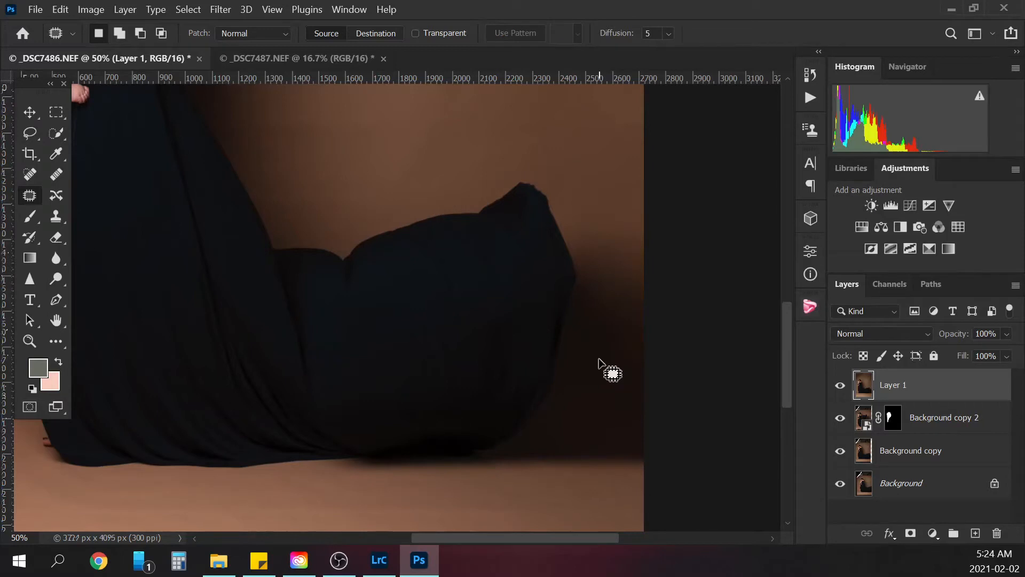
Step: Patch the rough shadow line where the backdrop meets the floor beyond the dress train
{"action": "mouse_move", "coordinate": [544, 478]}
{"action": "left_mouse_down"}
{"action": "mouse_move", "coordinate": [566, 471]}
{"action": "mouse_move", "coordinate": [509, 488]}
{"action": "left_mouse_up"}
{"action": "left_click_drag", "start_coordinate": [524, 498], "coordinate": [556, 487]}
{"action": "mouse_move", "coordinate": [632, 469]}
{"action": "left_mouse_down"}
{"action": "mouse_move", "coordinate": [640, 467]}
{"action": "mouse_move", "coordinate": [631, 468]}
{"action": "left_mouse_up"}
{"action": "mouse_move", "coordinate": [621, 476]}
{"action": "left_mouse_down"}
{"action": "mouse_move", "coordinate": [583, 483]}
{"action": "mouse_move", "coordinate": [610, 508]}
{"action": "mouse_move", "coordinate": [567, 496]}
{"action": "mouse_move", "coordinate": [532, 505]}
{"action": "left_mouse_up"}
Step: Patch the uneven floor tones just below the dress hem and train with smoother neighbouring floor, then deselect
{"action": "left_click_drag", "start_coordinate": [785, 361], "coordinate": [779, 395]}
{"action": "mouse_move", "coordinate": [317, 343]}
{"action": "left_mouse_down"}
{"action": "mouse_move", "coordinate": [334, 396]}
{"action": "mouse_move", "coordinate": [321, 343]}
{"action": "left_mouse_up"}
{"action": "mouse_move", "coordinate": [344, 390]}
{"action": "left_mouse_down"}
{"action": "mouse_move", "coordinate": [327, 449]}
{"action": "mouse_move", "coordinate": [331, 438]}
{"action": "left_mouse_up"}
{"action": "mouse_move", "coordinate": [410, 351]}
{"action": "left_mouse_down"}
{"action": "mouse_move", "coordinate": [411, 392]}
{"action": "mouse_move", "coordinate": [600, 373]}
{"action": "mouse_move", "coordinate": [550, 351]}
{"action": "left_mouse_up"}
{"action": "key", "text": "ctrl+d"}
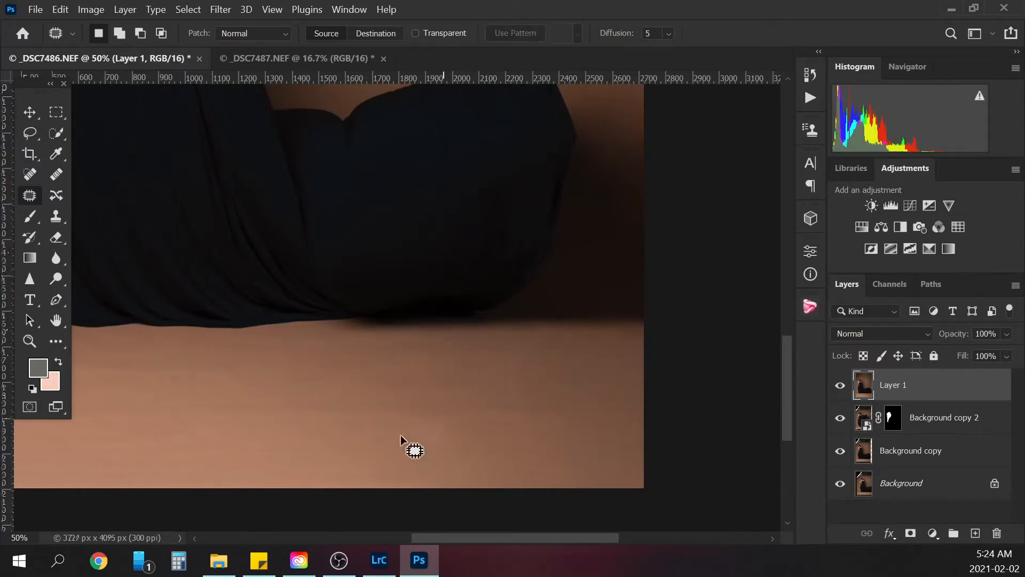
{"action": "mouse_move", "coordinate": [356, 365]}
{"action": "left_mouse_down"}
{"action": "mouse_move", "coordinate": [446, 383]}
{"action": "mouse_move", "coordinate": [433, 355]}
{"action": "left_mouse_up"}
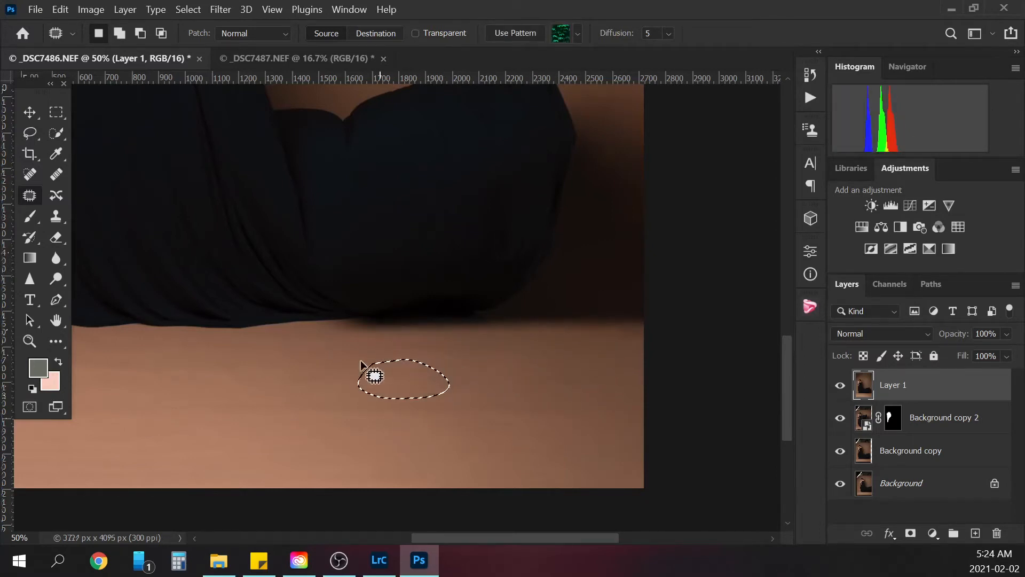
{"action": "mouse_move", "coordinate": [308, 360]}
{"action": "left_mouse_down"}
{"action": "mouse_move", "coordinate": [248, 369]}
{"action": "mouse_move", "coordinate": [307, 358]}
{"action": "mouse_move", "coordinate": [359, 365]}
{"action": "mouse_move", "coordinate": [555, 426]}
{"action": "mouse_move", "coordinate": [502, 386]}
{"action": "left_mouse_up"}
{"action": "key", "text": "ctrl+d"}
Step: Patch the blotchy floor areas toward the photo's lower right corner and deselect
{"action": "mouse_move", "coordinate": [489, 422]}
{"action": "left_mouse_down"}
{"action": "mouse_move", "coordinate": [489, 455]}
{"action": "mouse_move", "coordinate": [495, 443]}
{"action": "left_mouse_up"}
{"action": "mouse_move", "coordinate": [620, 394]}
{"action": "left_mouse_down"}
{"action": "mouse_move", "coordinate": [588, 401]}
{"action": "mouse_move", "coordinate": [633, 387]}
{"action": "mouse_move", "coordinate": [623, 392]}
{"action": "left_mouse_up"}
{"action": "mouse_move", "coordinate": [599, 410]}
{"action": "left_mouse_down"}
{"action": "mouse_move", "coordinate": [563, 393]}
{"action": "mouse_move", "coordinate": [537, 396]}
{"action": "mouse_move", "coordinate": [437, 442]}
{"action": "left_mouse_up"}
{"action": "key", "text": "ctrl+d"}
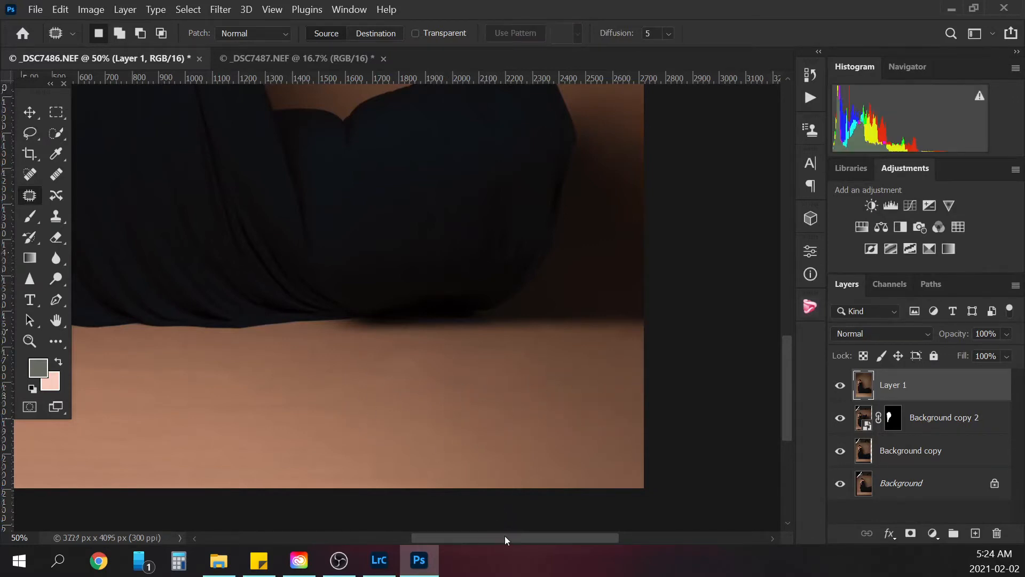
Step: Patch the streaks across the middle and right part of the floor below the train to even out its tone
{"action": "left_click_drag", "start_coordinate": [505, 537], "coordinate": [473, 543]}
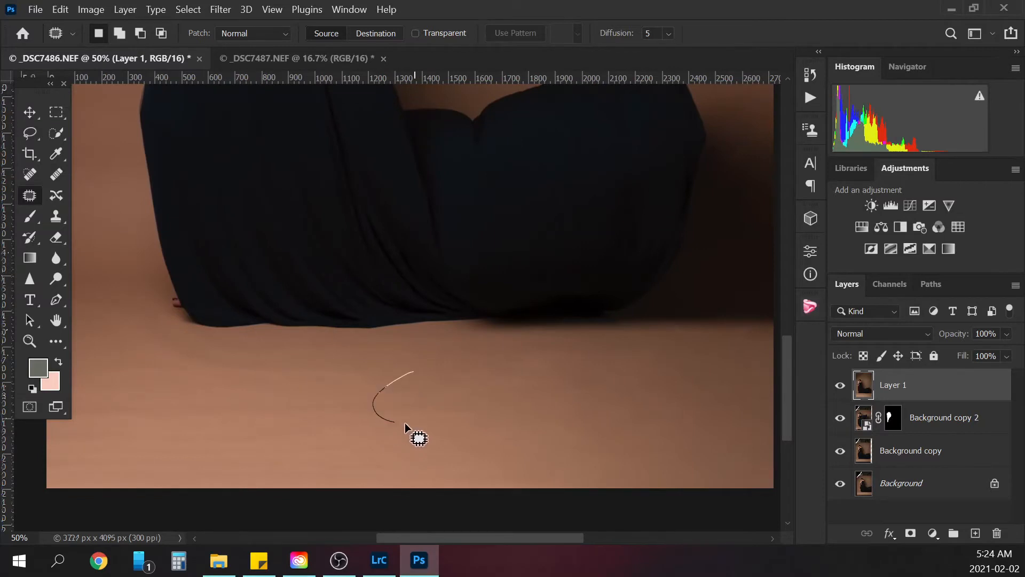
{"action": "left_click_drag", "start_coordinate": [405, 422], "coordinate": [534, 427]}
{"action": "key", "text": "ctrl+d"}
{"action": "mouse_move", "coordinate": [445, 425]}
{"action": "left_mouse_down"}
{"action": "mouse_move", "coordinate": [404, 467]}
{"action": "mouse_move", "coordinate": [469, 431]}
{"action": "mouse_move", "coordinate": [535, 431]}
{"action": "left_mouse_up"}
{"action": "mouse_move", "coordinate": [617, 431]}
{"action": "left_mouse_down"}
{"action": "mouse_move", "coordinate": [607, 468]}
{"action": "mouse_move", "coordinate": [585, 430]}
{"action": "left_mouse_up"}
{"action": "mouse_move", "coordinate": [679, 439]}
{"action": "left_mouse_down"}
{"action": "mouse_move", "coordinate": [662, 485]}
{"action": "mouse_move", "coordinate": [654, 428]}
{"action": "mouse_move", "coordinate": [572, 445]}
{"action": "left_mouse_up"}
{"action": "key", "text": "ctrl+d"}
{"action": "mouse_move", "coordinate": [692, 468]}
{"action": "left_mouse_down"}
{"action": "mouse_move", "coordinate": [661, 474]}
{"action": "mouse_move", "coordinate": [681, 474]}
{"action": "mouse_move", "coordinate": [594, 428]}
{"action": "left_mouse_up"}
{"action": "key", "text": "ctrl+d"}
Step: Patch the creases and streaks on the floor beneath the main skirt with smoother floor texture beside them
{"action": "mouse_move", "coordinate": [309, 355]}
{"action": "left_mouse_down"}
{"action": "mouse_move", "coordinate": [243, 368]}
{"action": "mouse_move", "coordinate": [326, 353]}
{"action": "left_mouse_up"}
{"action": "mouse_move", "coordinate": [326, 363]}
{"action": "left_mouse_down"}
{"action": "mouse_move", "coordinate": [435, 389]}
{"action": "mouse_move", "coordinate": [431, 419]}
{"action": "left_mouse_up"}
{"action": "key", "text": "ctrl+d"}
{"action": "mouse_move", "coordinate": [348, 389]}
{"action": "left_mouse_down"}
{"action": "mouse_move", "coordinate": [297, 428]}
{"action": "mouse_move", "coordinate": [352, 389]}
{"action": "left_mouse_up"}
{"action": "mouse_move", "coordinate": [363, 420]}
{"action": "left_mouse_down"}
{"action": "mouse_move", "coordinate": [457, 412]}
{"action": "mouse_move", "coordinate": [474, 380]}
{"action": "left_mouse_up"}
{"action": "key", "text": "ctrl+d"}
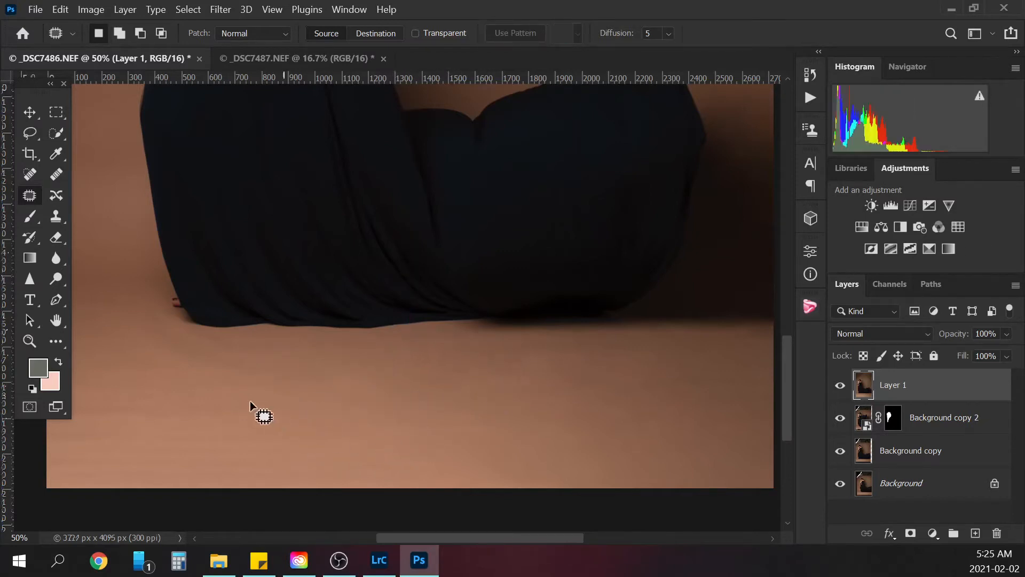
{"action": "mouse_move", "coordinate": [251, 406]}
{"action": "left_mouse_down"}
{"action": "mouse_move", "coordinate": [244, 442]}
{"action": "mouse_move", "coordinate": [303, 424]}
{"action": "mouse_move", "coordinate": [408, 418]}
{"action": "left_mouse_up"}
{"action": "key", "text": "ctrl+d"}
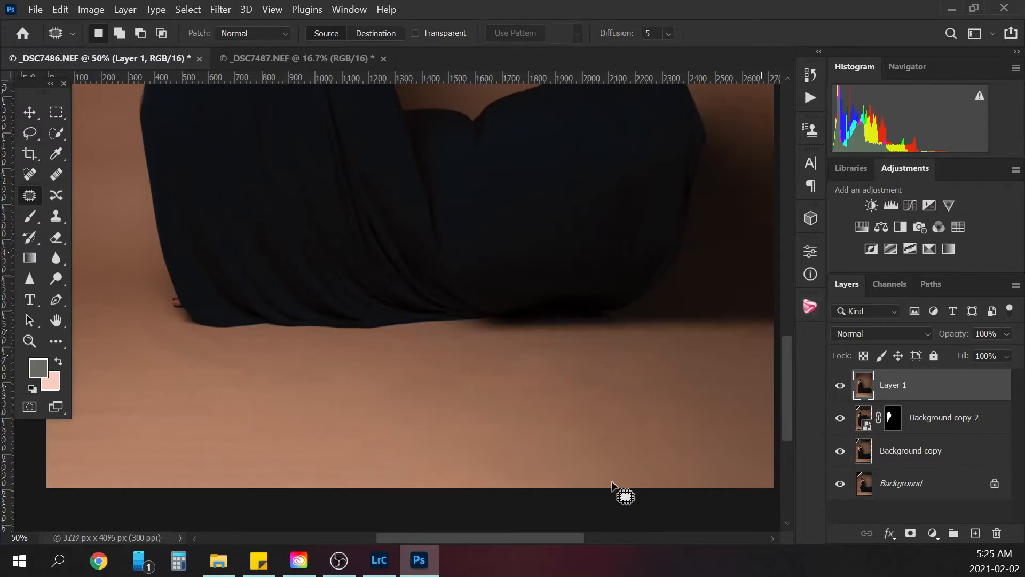
Step: Patch the floor at the photo's left edge and the uneven area just below the mother's foot and hem
{"action": "left_click_drag", "start_coordinate": [522, 538], "coordinate": [502, 536]}
{"action": "left_click_drag", "start_coordinate": [787, 397], "coordinate": [789, 411]}
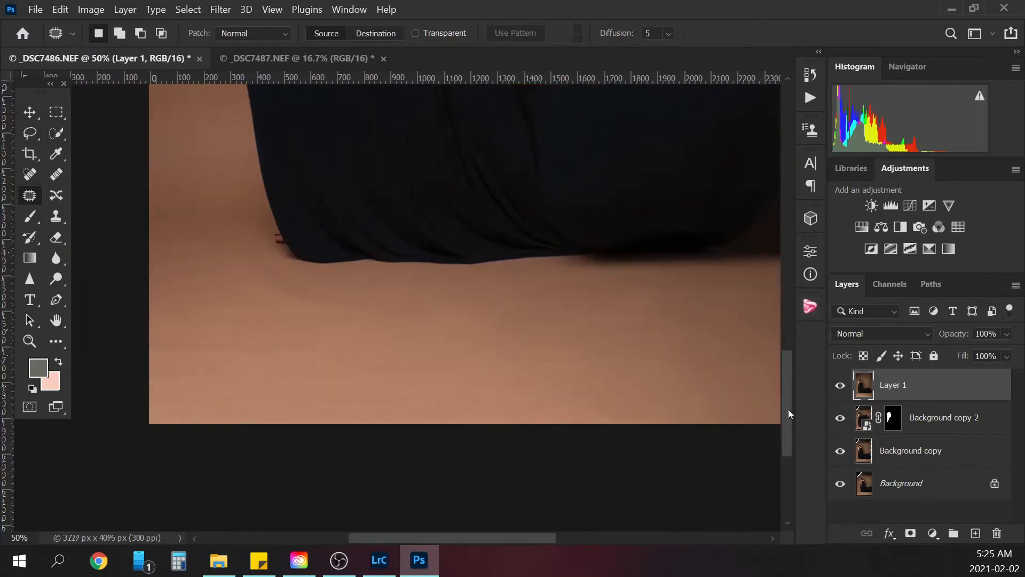
{"action": "mouse_move", "coordinate": [188, 332]}
{"action": "left_mouse_down"}
{"action": "mouse_move", "coordinate": [212, 378]}
{"action": "mouse_move", "coordinate": [252, 335]}
{"action": "mouse_move", "coordinate": [157, 335]}
{"action": "left_mouse_up"}
{"action": "left_click_drag", "start_coordinate": [348, 354], "coordinate": [528, 344]}
{"action": "mouse_move", "coordinate": [275, 286]}
{"action": "left_mouse_down"}
{"action": "mouse_move", "coordinate": [239, 330]}
{"action": "mouse_move", "coordinate": [368, 316]}
{"action": "mouse_move", "coordinate": [273, 288]}
{"action": "left_mouse_up"}
{"action": "left_click_drag", "start_coordinate": [390, 324], "coordinate": [448, 332]}
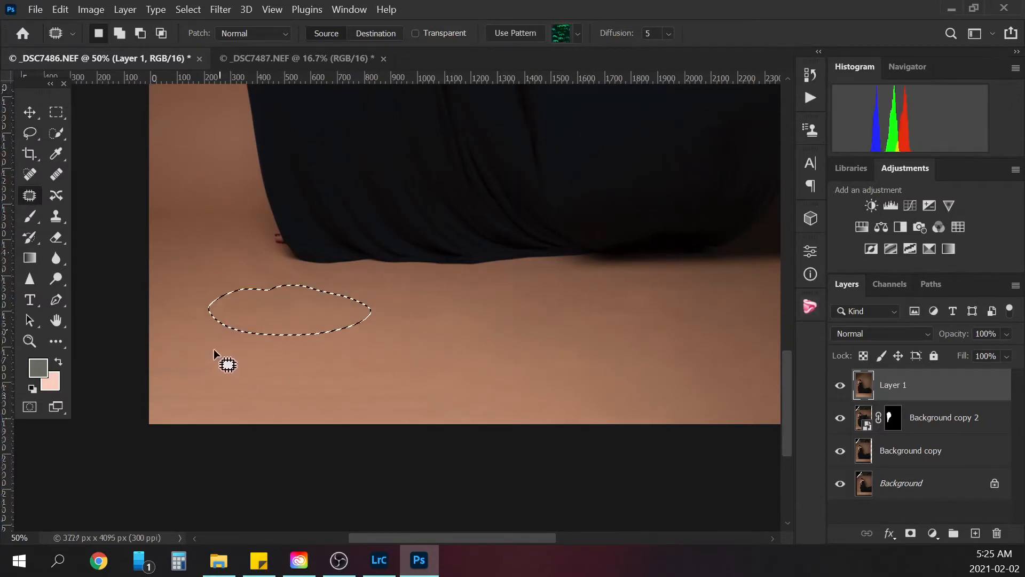
Step: Patch the remaining uneven floor spots in the photo's lower left area using nearby clean floor
{"action": "mouse_move", "coordinate": [213, 348]}
{"action": "left_mouse_down"}
{"action": "mouse_move", "coordinate": [161, 354]}
{"action": "mouse_move", "coordinate": [192, 420]}
{"action": "left_mouse_up"}
{"action": "left_click_drag", "start_coordinate": [228, 365], "coordinate": [229, 321]}
{"action": "mouse_move", "coordinate": [318, 334]}
{"action": "left_mouse_down"}
{"action": "mouse_move", "coordinate": [264, 366]}
{"action": "mouse_move", "coordinate": [341, 347]}
{"action": "mouse_move", "coordinate": [316, 338]}
{"action": "left_mouse_up"}
{"action": "left_click_drag", "start_coordinate": [300, 351], "coordinate": [243, 314]}
{"action": "key", "text": "ctrl+d"}
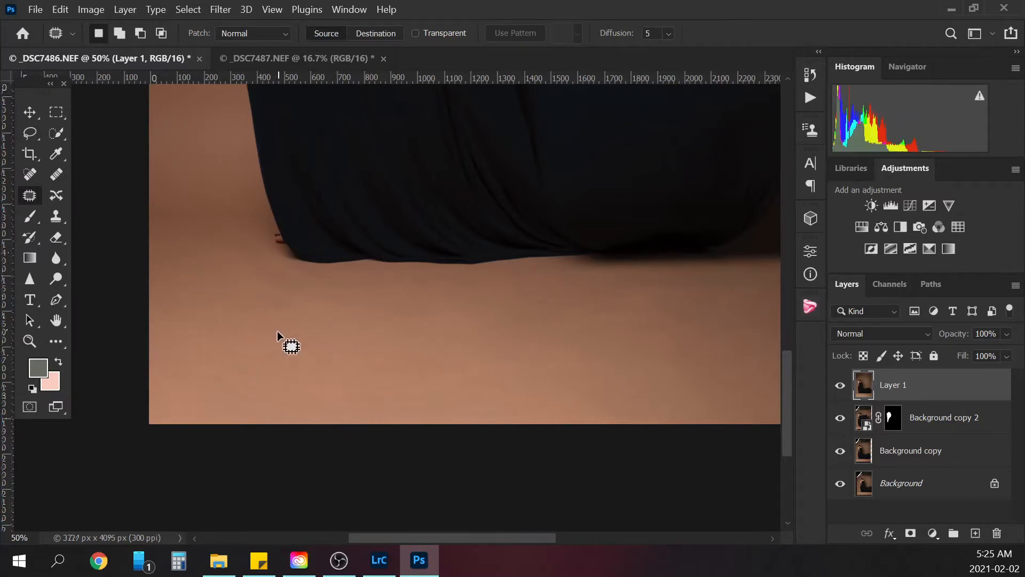
{"action": "mouse_move", "coordinate": [408, 353]}
{"action": "left_mouse_down"}
{"action": "mouse_move", "coordinate": [354, 366]}
{"action": "mouse_move", "coordinate": [476, 382]}
{"action": "mouse_move", "coordinate": [478, 394]}
{"action": "left_mouse_up"}
{"action": "left_click_drag", "start_coordinate": [389, 394], "coordinate": [293, 371]}
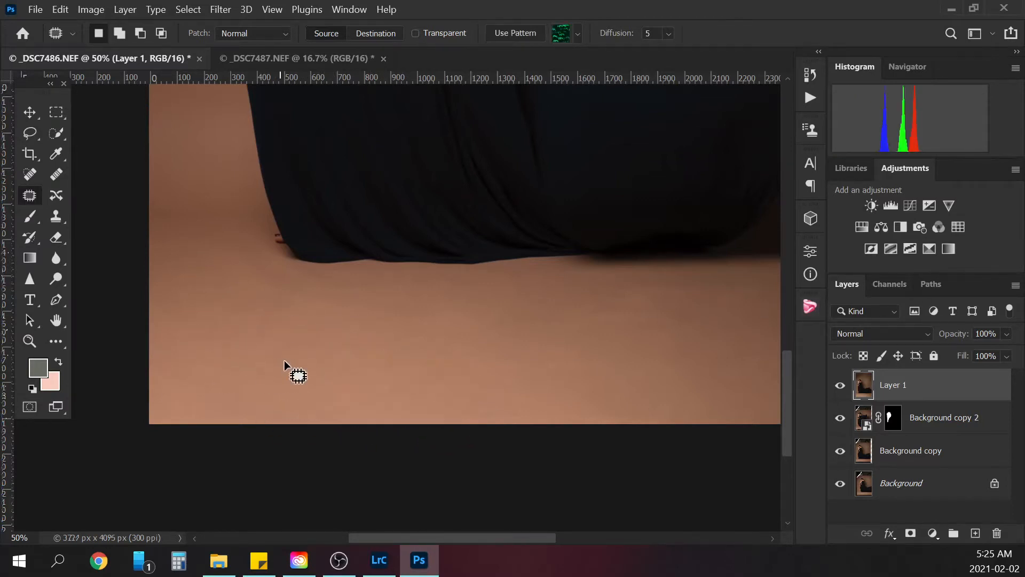
Step: Patch the remaining uneven tones on the floor below the middle of the skirt using cleaner floor nearby
{"action": "key", "text": "ctrl+d"}
{"action": "mouse_move", "coordinate": [496, 350]}
{"action": "left_mouse_down"}
{"action": "mouse_move", "coordinate": [562, 397]}
{"action": "mouse_move", "coordinate": [479, 349]}
{"action": "left_mouse_up"}
{"action": "left_click_drag", "start_coordinate": [506, 383], "coordinate": [408, 373]}
{"action": "left_click_drag", "start_coordinate": [369, 383], "coordinate": [364, 387]}
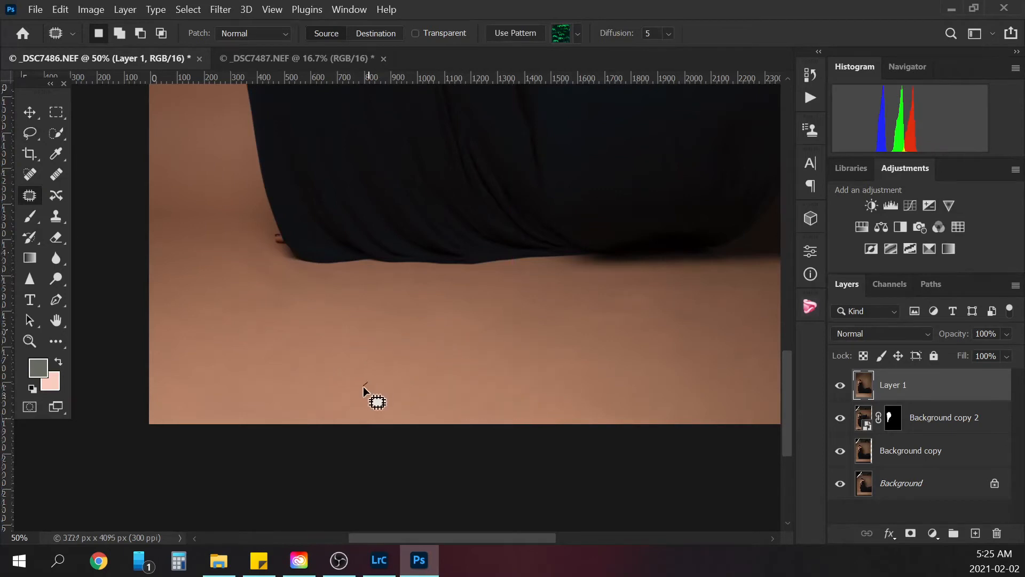
Step: Patch the uneven backdrop between the photo's left edge and the front of the dress
{"action": "left_click_drag", "start_coordinate": [491, 537], "coordinate": [467, 536]}
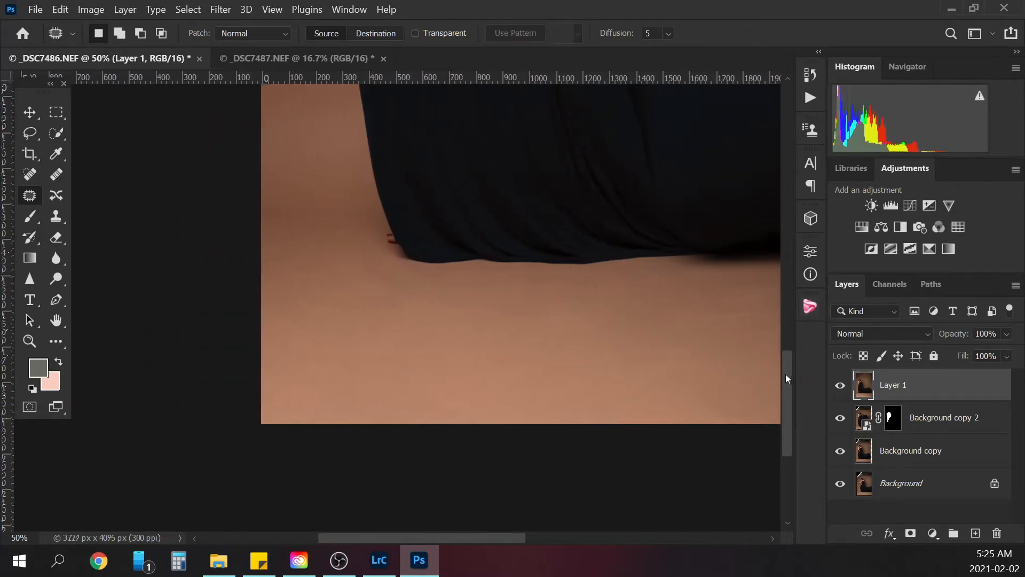
{"action": "left_click_drag", "start_coordinate": [786, 374], "coordinate": [787, 320]}
{"action": "mouse_move", "coordinate": [283, 287]}
{"action": "left_mouse_down"}
{"action": "mouse_move", "coordinate": [256, 337]}
{"action": "mouse_move", "coordinate": [337, 299]}
{"action": "mouse_move", "coordinate": [306, 361]}
{"action": "mouse_move", "coordinate": [316, 397]}
{"action": "left_mouse_up"}
{"action": "left_click", "coordinate": [315, 397]}
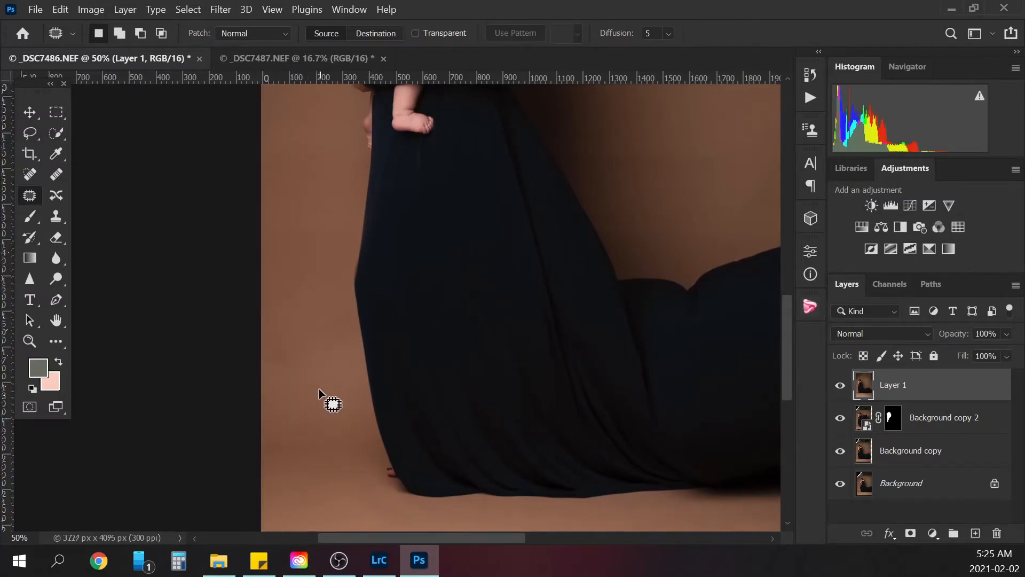
{"action": "mouse_move", "coordinate": [298, 319]}
{"action": "left_mouse_down"}
{"action": "mouse_move", "coordinate": [277, 393]}
{"action": "mouse_move", "coordinate": [309, 379]}
{"action": "mouse_move", "coordinate": [318, 406]}
{"action": "left_mouse_up"}
{"action": "key", "text": "ctrl+d"}
Step: Patch the blotchy backdrop shadow just behind the mother's hair and shoulder with smoother backdrop beside it
{"action": "left_click_drag", "start_coordinate": [785, 353], "coordinate": [778, 288]}
{"action": "mouse_move", "coordinate": [530, 166]}
{"action": "left_mouse_down"}
{"action": "mouse_move", "coordinate": [568, 240]}
{"action": "mouse_move", "coordinate": [568, 210]}
{"action": "left_mouse_up"}
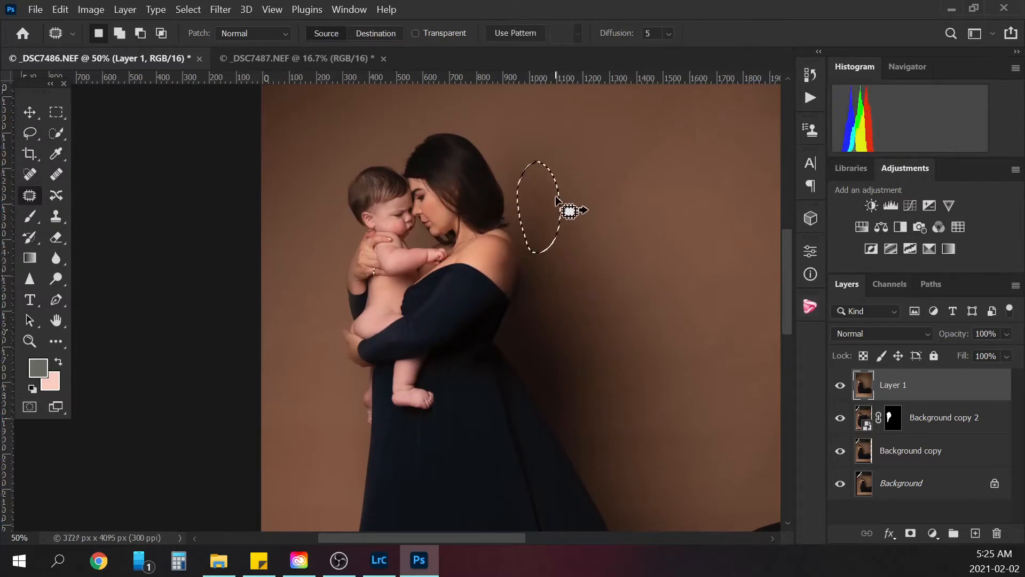
{"action": "left_click_drag", "start_coordinate": [517, 156], "coordinate": [518, 159]}
{"action": "left_click_drag", "start_coordinate": [526, 177], "coordinate": [551, 200]}
{"action": "key", "text": "ctrl+d"}
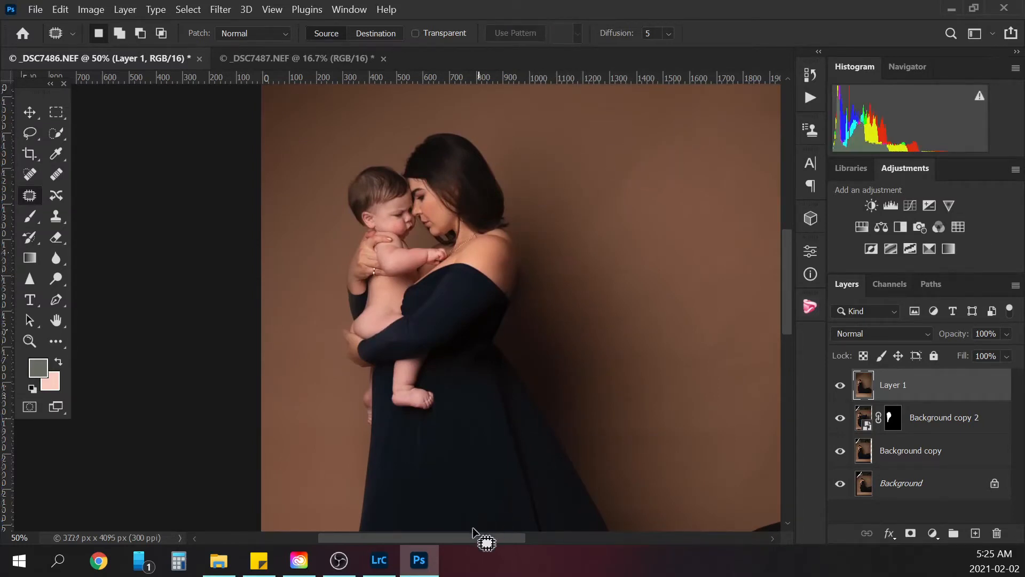
Step: Patch the uneven backdrop beside the mother's back and the area next to the top of her head
{"action": "left_click_drag", "start_coordinate": [473, 536], "coordinate": [521, 541]}
{"action": "left_click_drag", "start_coordinate": [554, 330], "coordinate": [543, 373]}
{"action": "left_click_drag", "start_coordinate": [787, 283], "coordinate": [787, 232]}
{"action": "left_click_drag", "start_coordinate": [287, 352], "coordinate": [298, 443]}
{"action": "key", "text": "ctrl+d"}
Step: Marquee-select the dark upper left corner of the backdrop, fill it with Content-Aware, and deselect
{"action": "left_click_drag", "start_coordinate": [787, 230], "coordinate": [787, 193]}
{"action": "left_click_drag", "start_coordinate": [552, 538], "coordinate": [501, 536]}
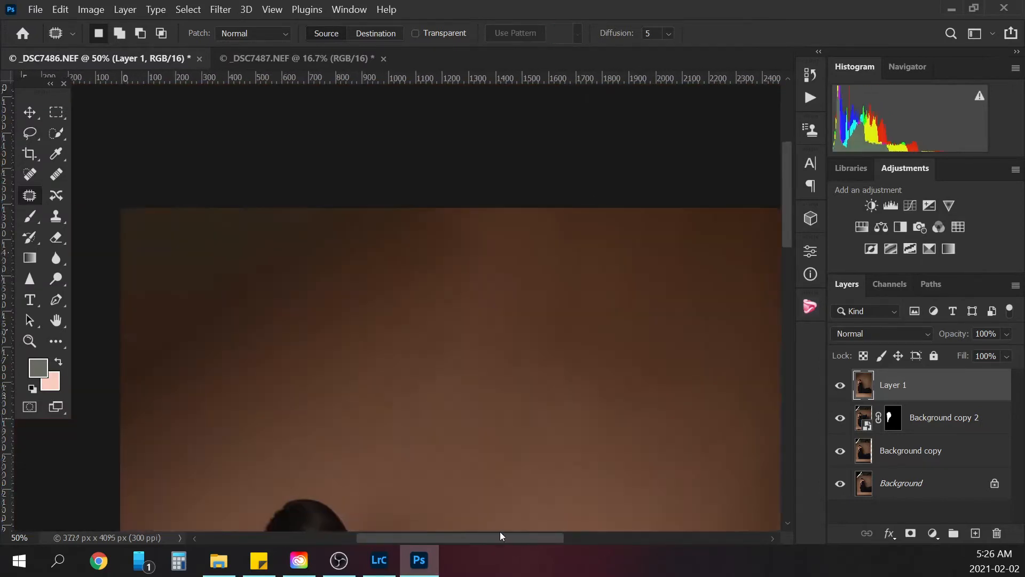
{"action": "key", "text": "ctrl+minus"}
{"action": "key", "text": "ctrl+minus"}
{"action": "left_click", "coordinate": [56, 112]}
{"action": "left_click_drag", "start_coordinate": [251, 376], "coordinate": [405, 242]}
{"action": "key", "text": "shift+F5"}
{"action": "key", "text": "Return"}
{"action": "key", "text": "ctrl+d"}
Step: Marquee-select the full-width strip of backdrop above the mother's head, fill it with Content-Aware, and deselect
{"action": "left_click_drag", "start_coordinate": [250, 250], "coordinate": [650, 367]}
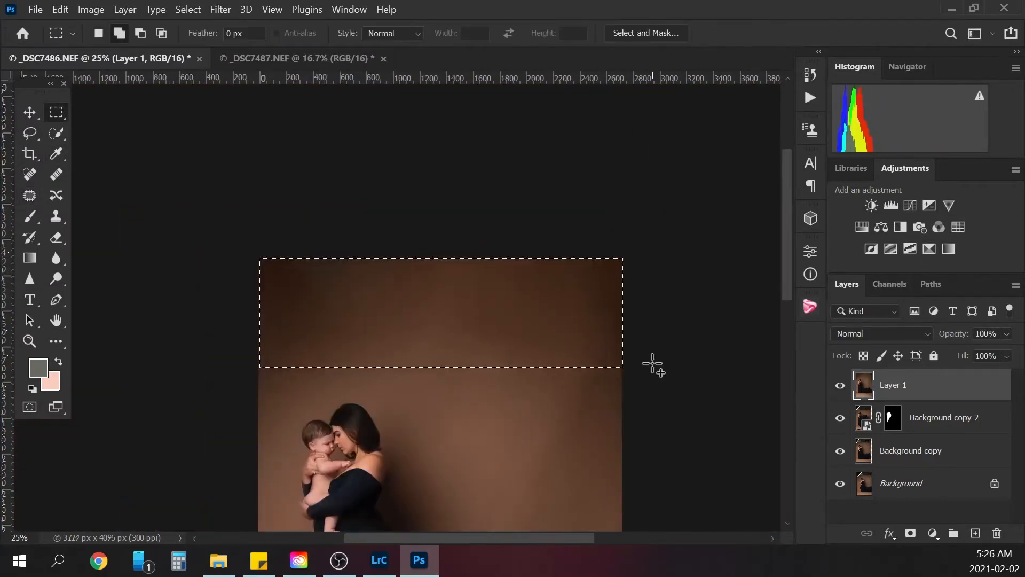
{"action": "key", "text": "shift+F5"}
{"action": "key", "text": "Return"}
{"action": "key", "text": "ctrl+d"}
Step: Revert the image to the history state before the fills of the upper backdrop
{"action": "left_click", "coordinate": [30, 195]}
{"action": "left_click", "coordinate": [810, 75]}
{"action": "left_click", "coordinate": [688, 464]}
{"action": "left_click", "coordinate": [689, 373]}
{"action": "left_click", "coordinate": [768, 70]}
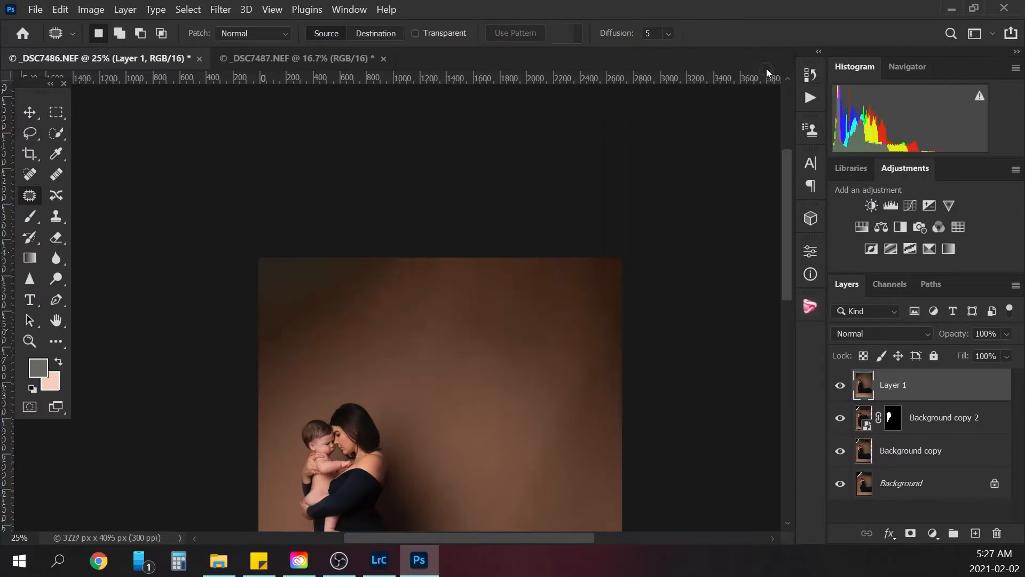
Step: Patch the uneven dark areas at the left and right sides of the upper backdrop using smoother backdrop
{"action": "left_click_drag", "start_coordinate": [288, 355], "coordinate": [303, 355]}
{"action": "left_click_drag", "start_coordinate": [621, 288], "coordinate": [619, 291]}
{"action": "left_click_drag", "start_coordinate": [592, 342], "coordinate": [590, 448]}
{"action": "key", "text": "ctrl+d"}
{"action": "key", "text": "ctrl+minus"}
Step: Patch the large blotchy areas in the backdrop's upper right and top middle to even out the tone
{"action": "left_click_drag", "start_coordinate": [485, 151], "coordinate": [495, 155]}
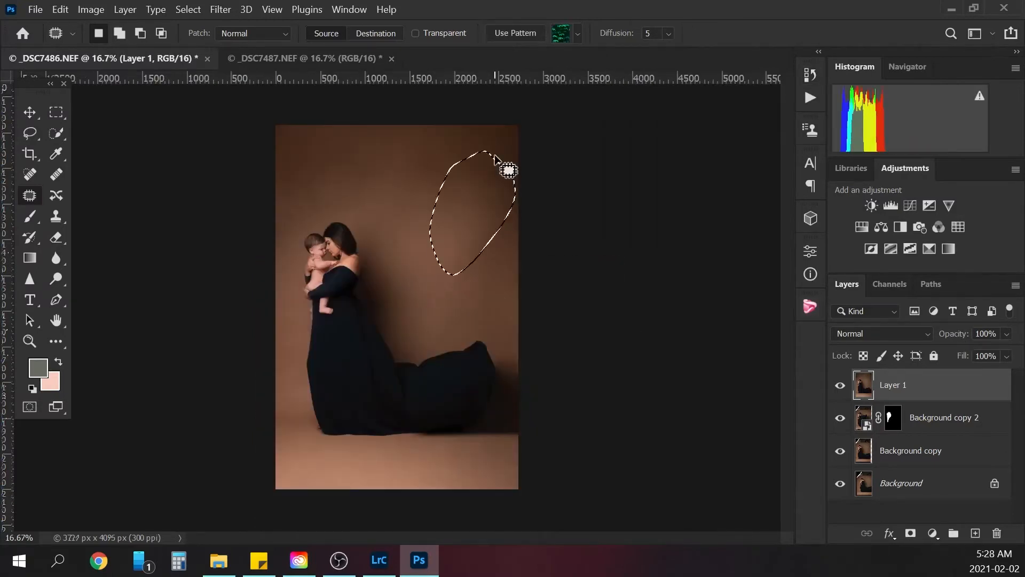
{"action": "key", "text": "ctrl+d"}
{"action": "left_click_drag", "start_coordinate": [489, 265], "coordinate": [492, 276]}
{"action": "key", "text": "ctrl+d"}
{"action": "left_click_drag", "start_coordinate": [413, 140], "coordinate": [402, 171]}
{"action": "key", "text": "ctrl+d"}
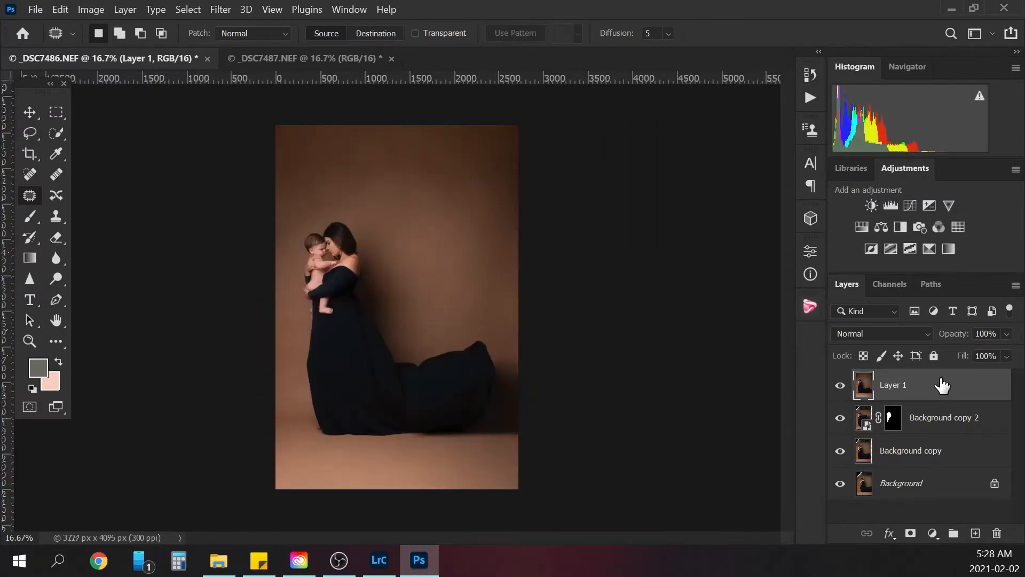
Step: Stamp all visible layers into a new top layer named liquify and open the Liquify filter on it
{"action": "key", "text": "ctrl+shift+alt+e"}
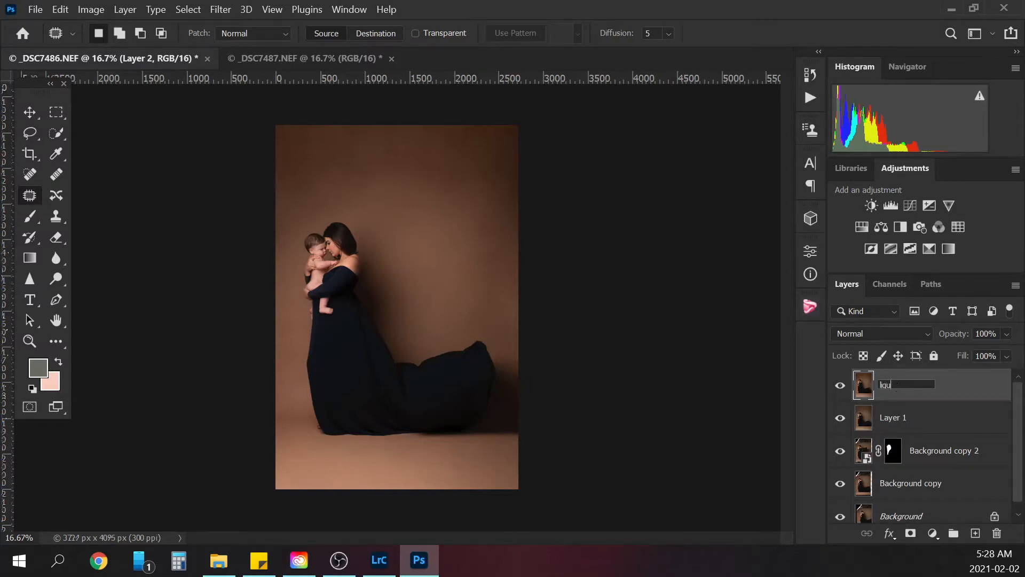
{"action": "key", "text": "Return"}
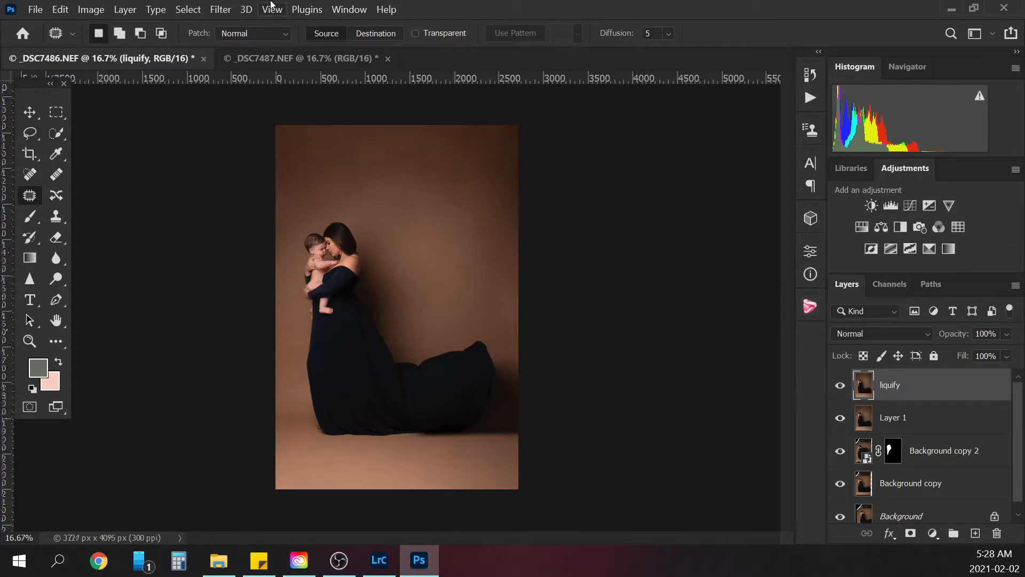
{"action": "left_click", "coordinate": [227, 11]}
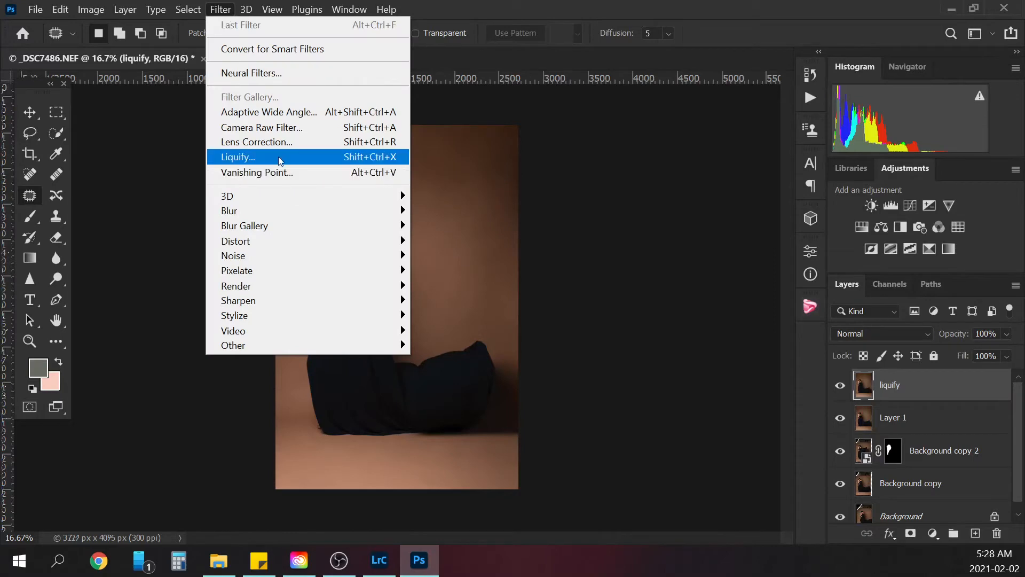
{"action": "left_click", "coordinate": [258, 159]}
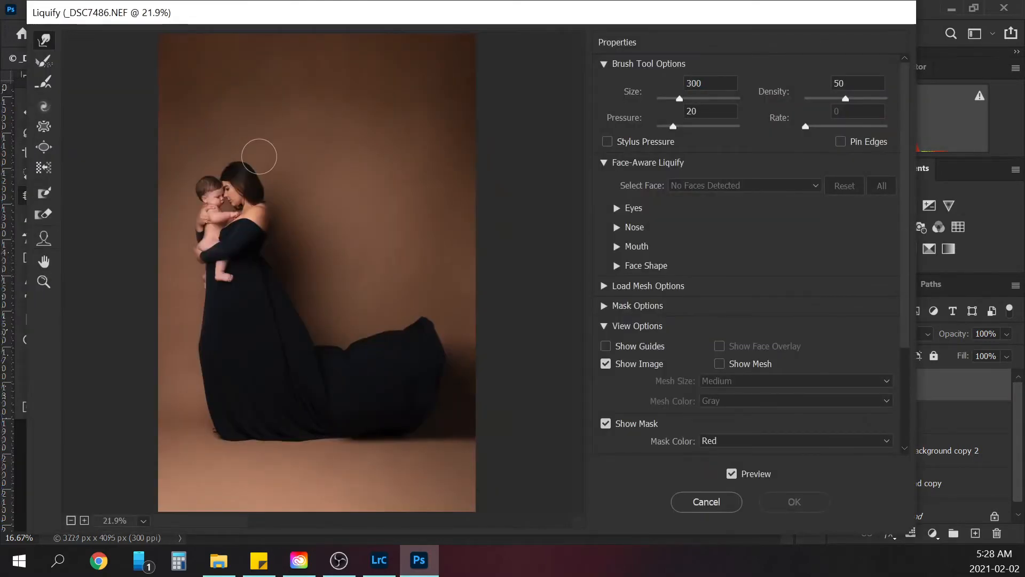
Step: Set the Forward Warp brush size to 600 and nudge in the mother's upper arm and back
{"action": "left_click", "coordinate": [259, 156]}
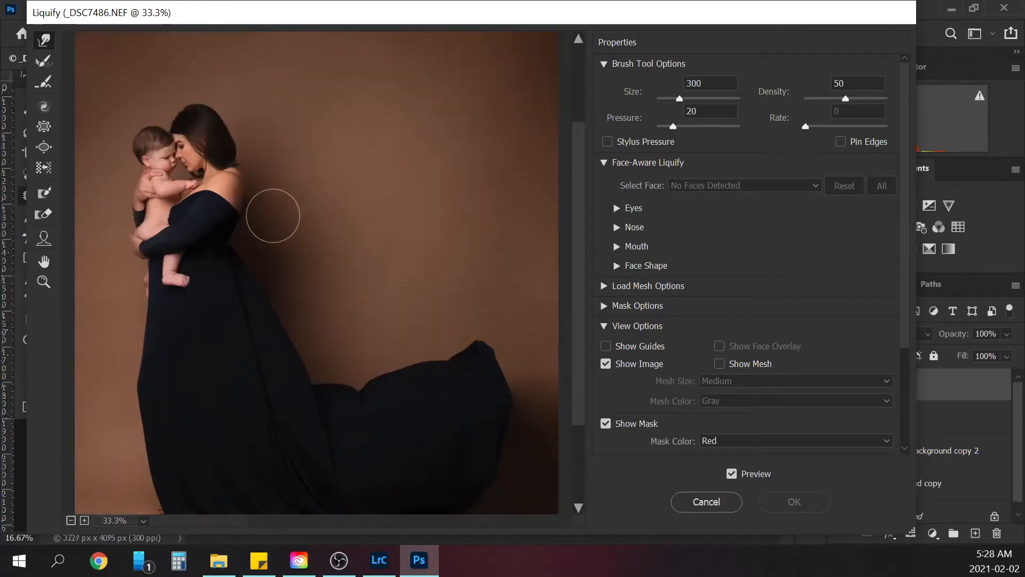
{"action": "key", "text": "bracketright"}
{"action": "key", "text": "bracketright"}
{"action": "key", "text": "bracketright"}
{"action": "key", "text": "bracketright"}
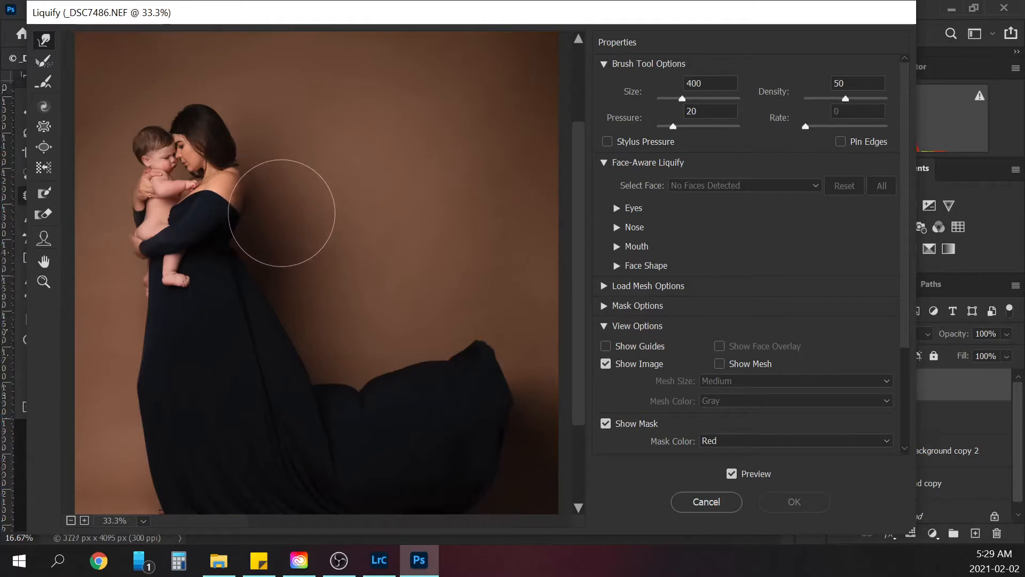
{"action": "key", "text": "bracketright"}
{"action": "key", "text": "bracketright"}
{"action": "key", "text": "bracketright"}
{"action": "key", "text": "bracketright"}
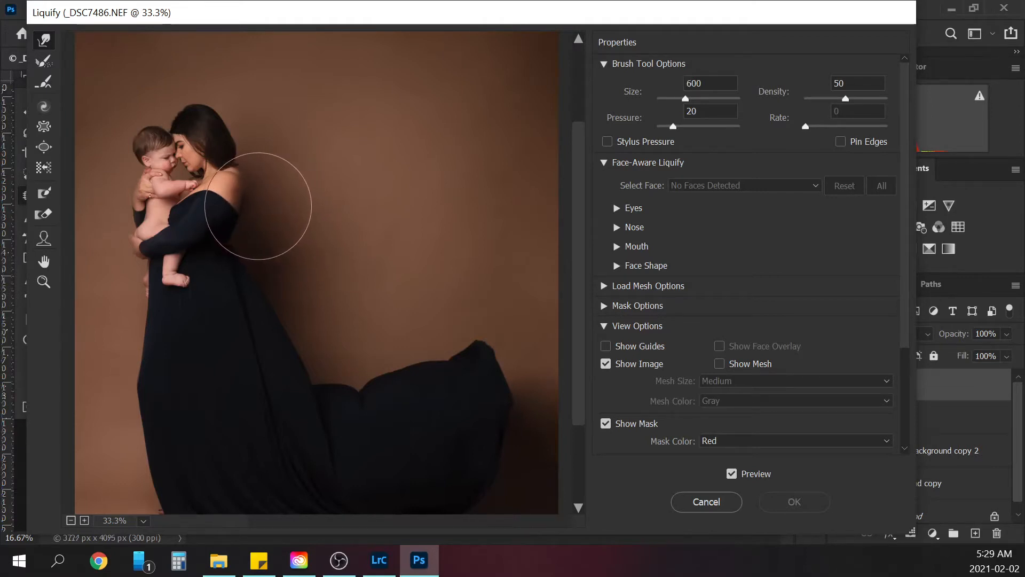
{"action": "mouse_move", "coordinate": [258, 206]}
{"action": "left_mouse_down"}
{"action": "mouse_move", "coordinate": [270, 214]}
{"action": "mouse_move", "coordinate": [256, 219]}
{"action": "left_mouse_up"}
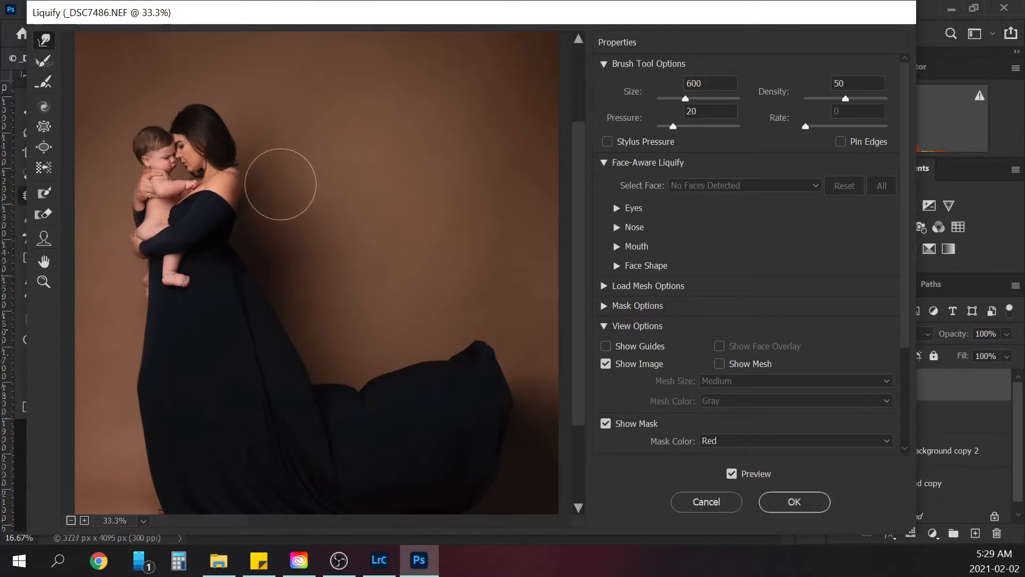
Step: Refine the mother's shoulder area and the outline of her hair with Forward Warp brush sizes between 125 and 300
{"action": "key", "text": "bracketleft"}
{"action": "key", "text": "bracketleft"}
{"action": "key", "text": "bracketleft"}
{"action": "key", "text": "bracketleft"}
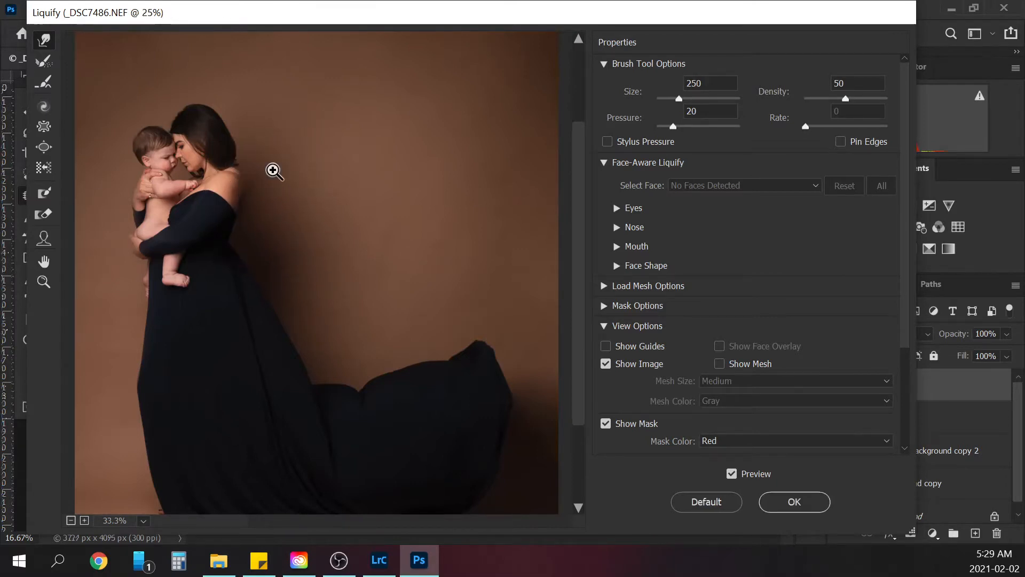
{"action": "left_click", "coordinate": [273, 170]}
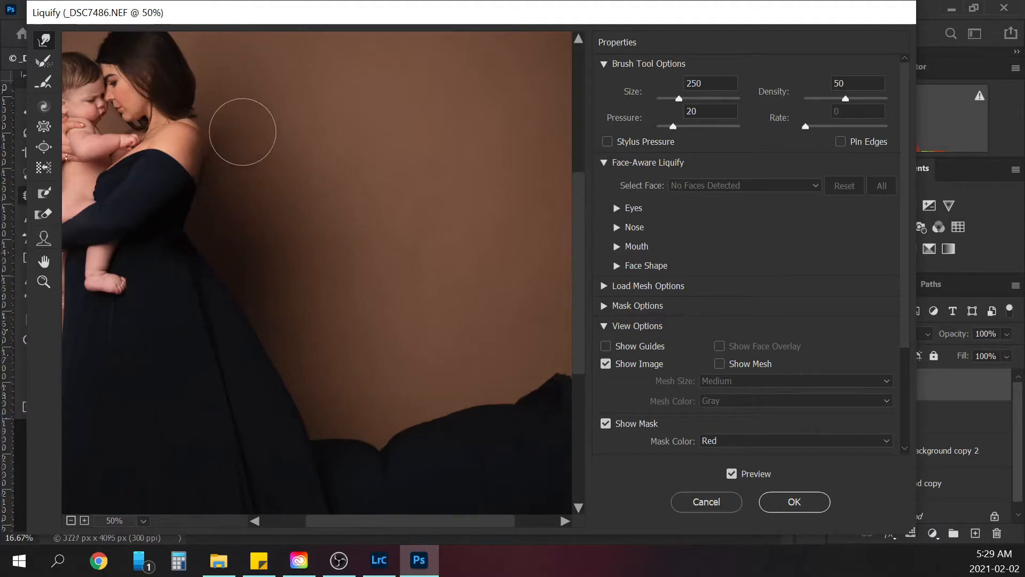
{"action": "key", "text": "bracketleft"}
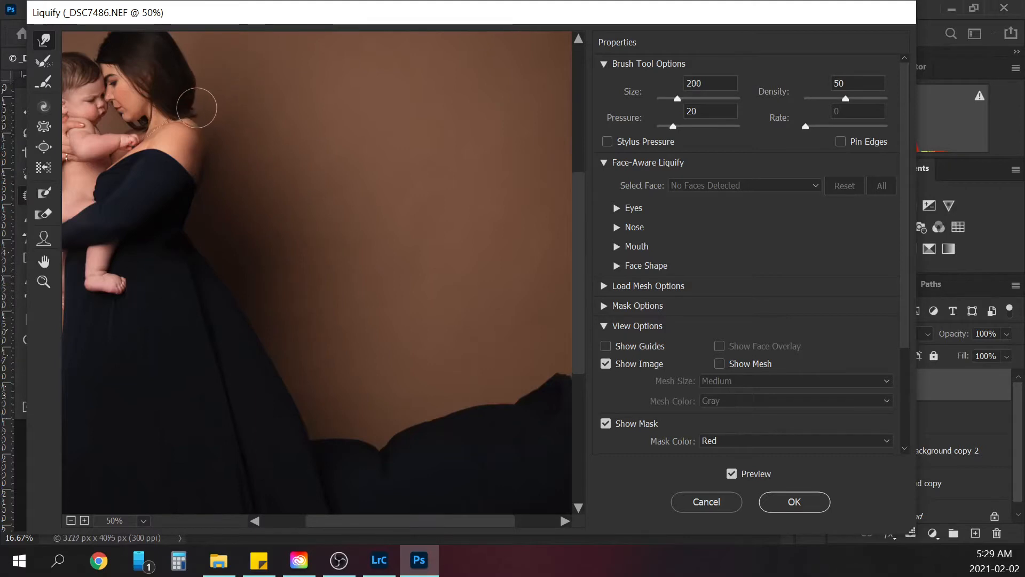
{"action": "key", "text": "bracketleft"}
{"action": "key", "text": "bracketleft"}
{"action": "key", "text": "bracketleft"}
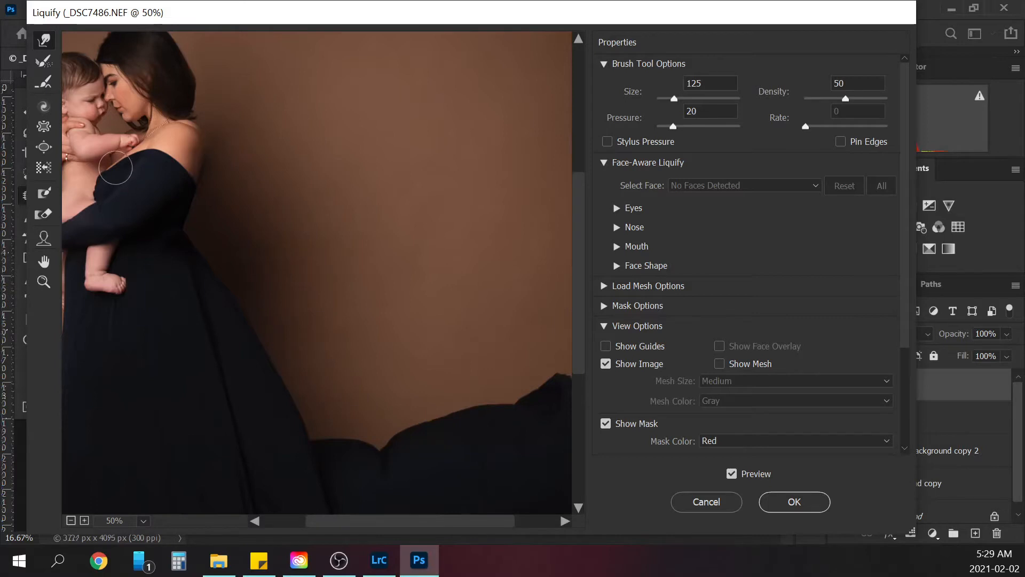
{"action": "left_click_drag", "start_coordinate": [583, 227], "coordinate": [582, 208]}
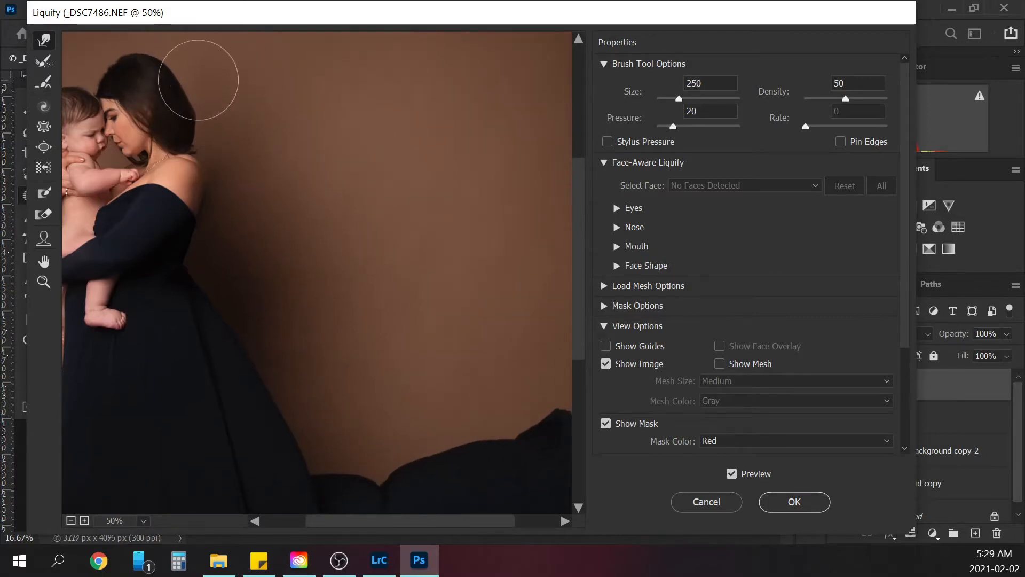
{"action": "mouse_move", "coordinate": [186, 91]}
{"action": "left_mouse_down"}
{"action": "mouse_move", "coordinate": [191, 83]}
{"action": "mouse_move", "coordinate": [156, 48]}
{"action": "left_mouse_up"}
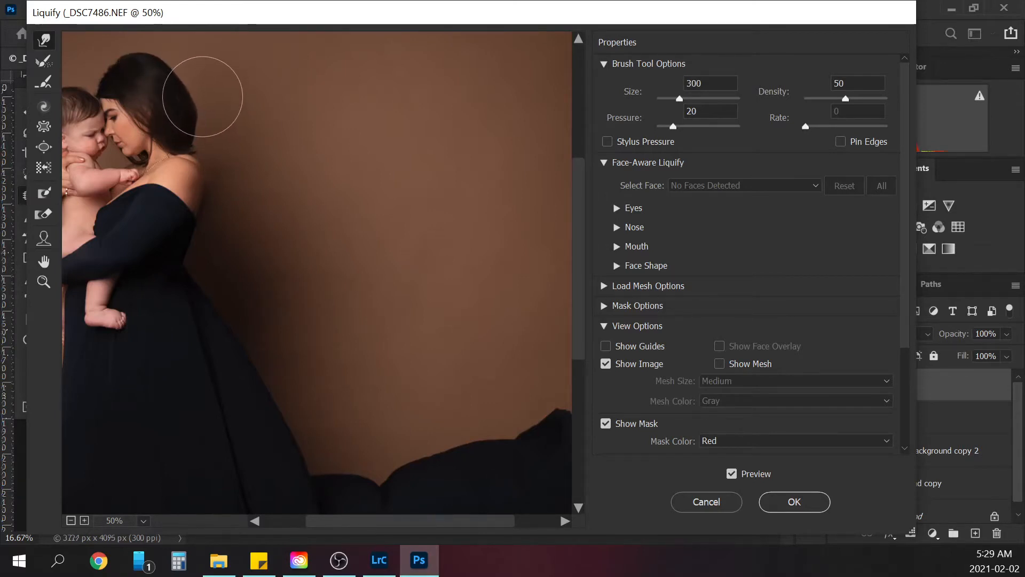
Step: Push in the bulge below the mother's hand and behind the baby's leg, reducing the warp brush size to 200
{"action": "left_click_drag", "start_coordinate": [355, 527], "coordinate": [321, 522]}
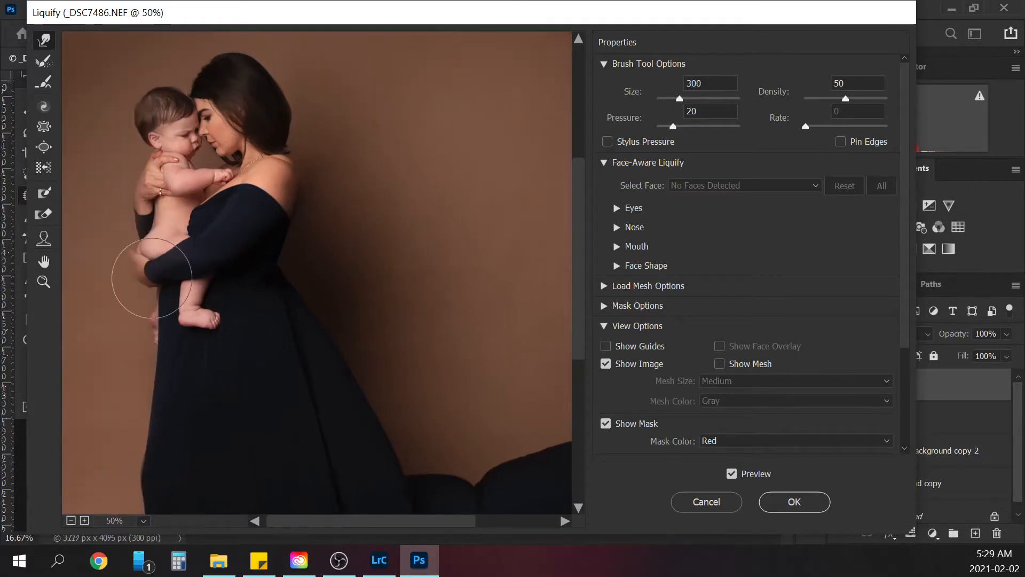
{"action": "left_click_drag", "start_coordinate": [154, 307], "coordinate": [161, 299]}
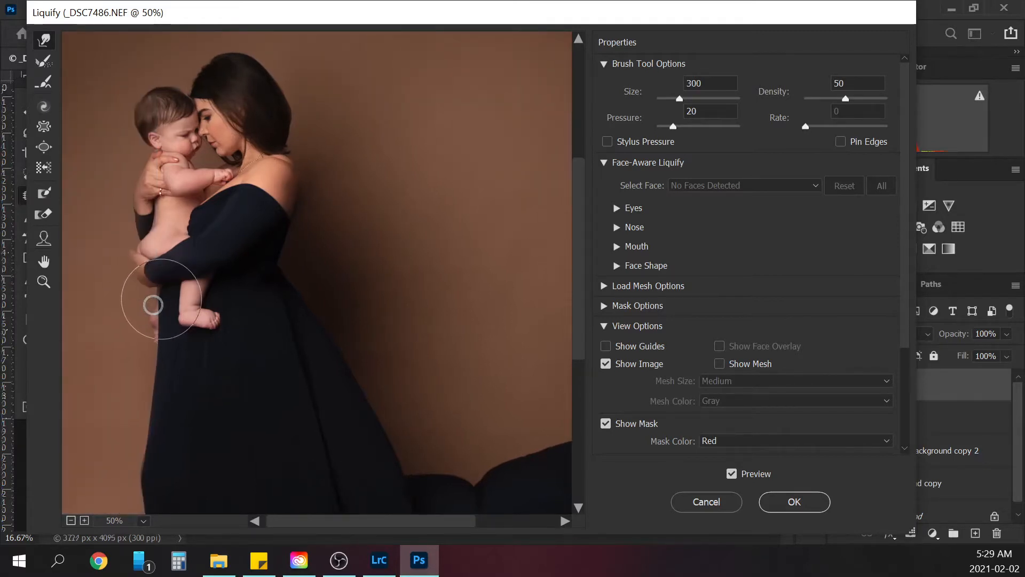
{"action": "key", "text": "bracketleft"}
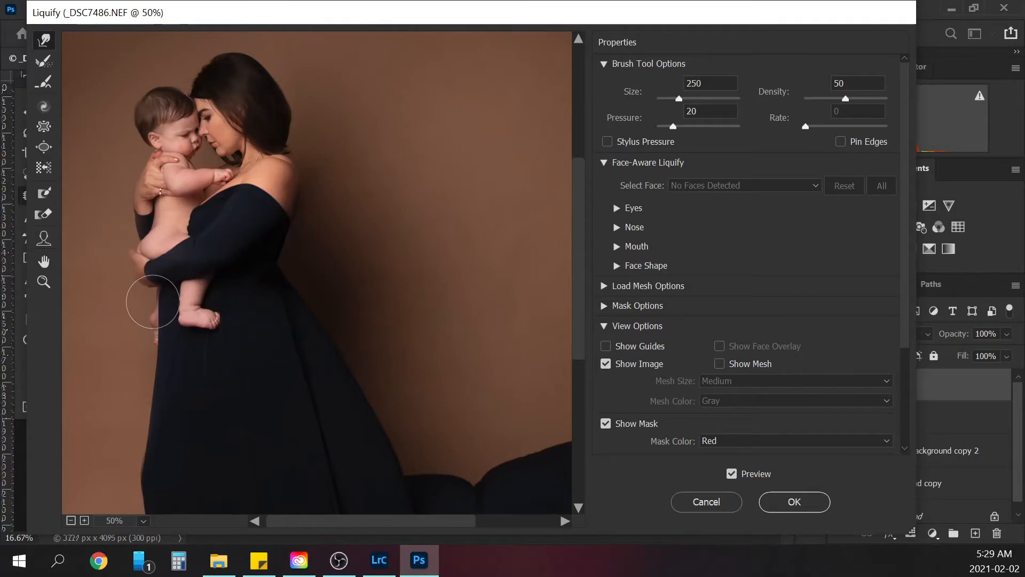
{"action": "key", "text": "bracketleft"}
{"action": "left_click_drag", "start_coordinate": [151, 301], "coordinate": [167, 299]}
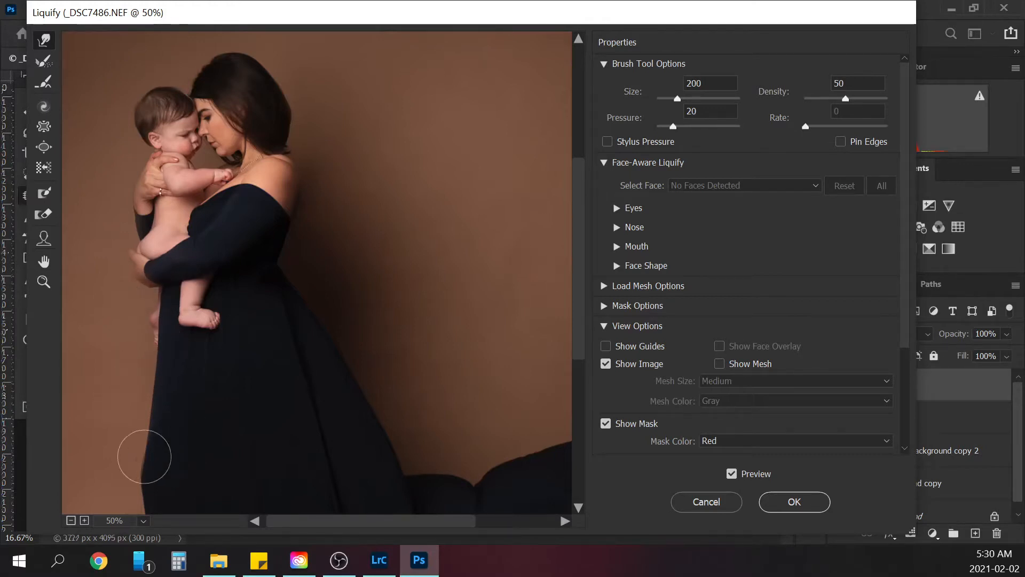
Step: Smooth the front edge of the skirt around the mother's knee with small warp strokes
{"action": "left_click", "coordinate": [128, 464]}
{"action": "left_click_drag", "start_coordinate": [129, 463], "coordinate": [133, 466]}
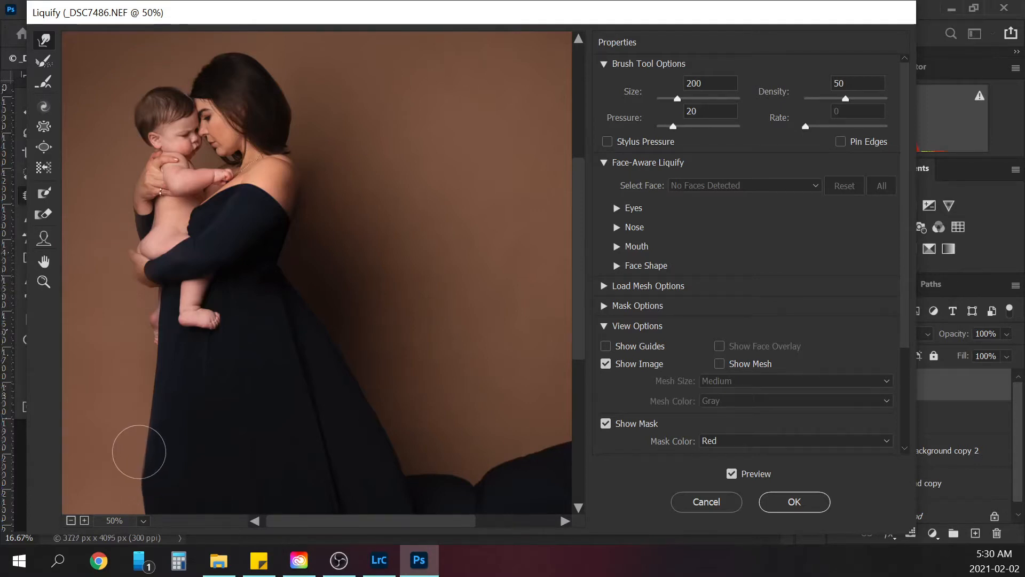
{"action": "left_click", "coordinate": [131, 454]}
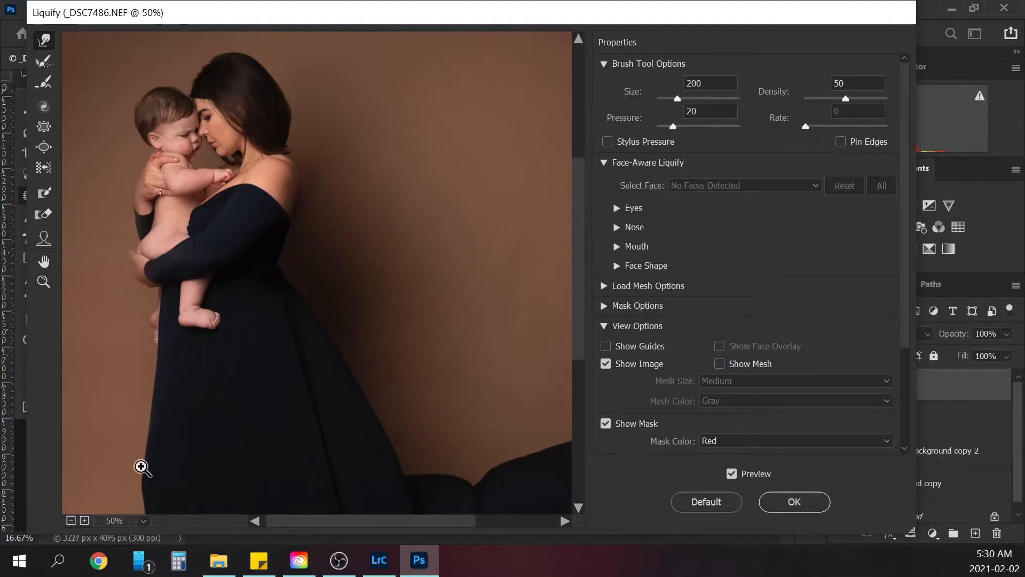
Step: Set the warp brush size to 600 and push the skirt's back contour inward between the waist and the train
{"action": "key", "text": "ctrl+minus"}
{"action": "key", "text": "ctrl+plus"}
{"action": "key", "text": "ctrl+minus"}
{"action": "key", "text": "ctrl+minus"}
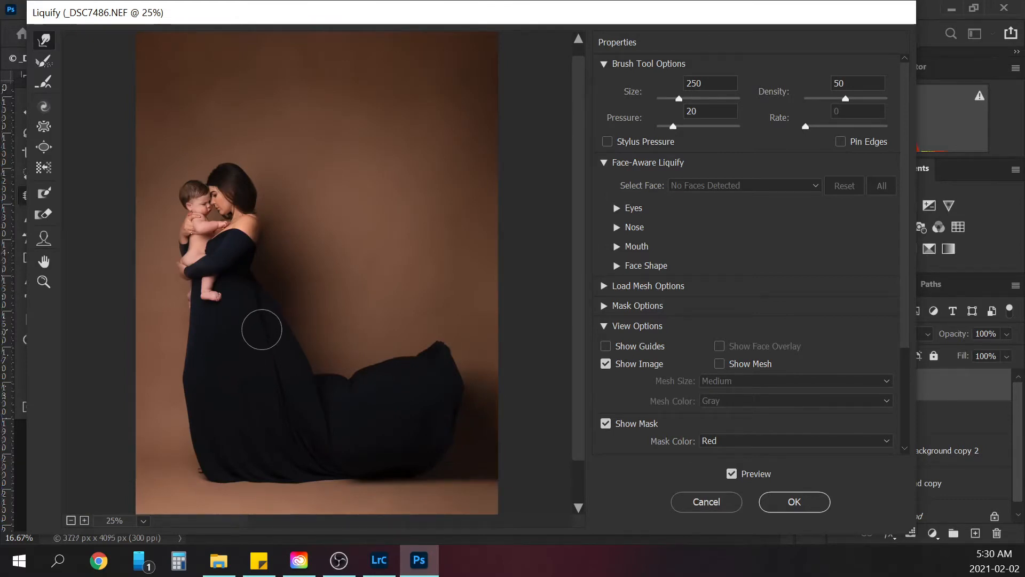
{"action": "key", "text": "bracketright"}
{"action": "key", "text": "bracketright"}
{"action": "key", "text": "bracketright"}
{"action": "left_click_drag", "start_coordinate": [261, 319], "coordinate": [257, 323]}
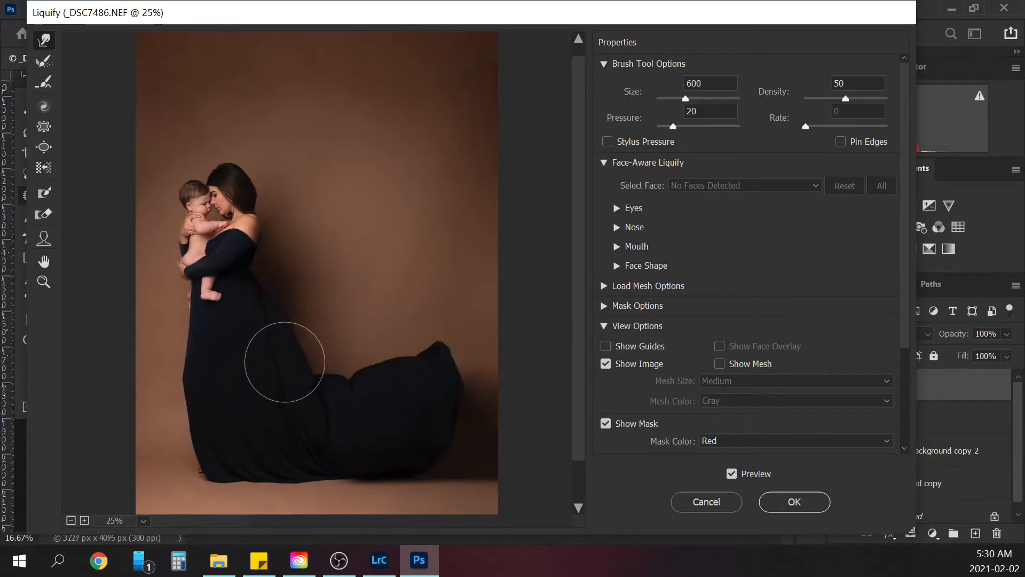
{"action": "left_click_drag", "start_coordinate": [285, 363], "coordinate": [270, 370]}
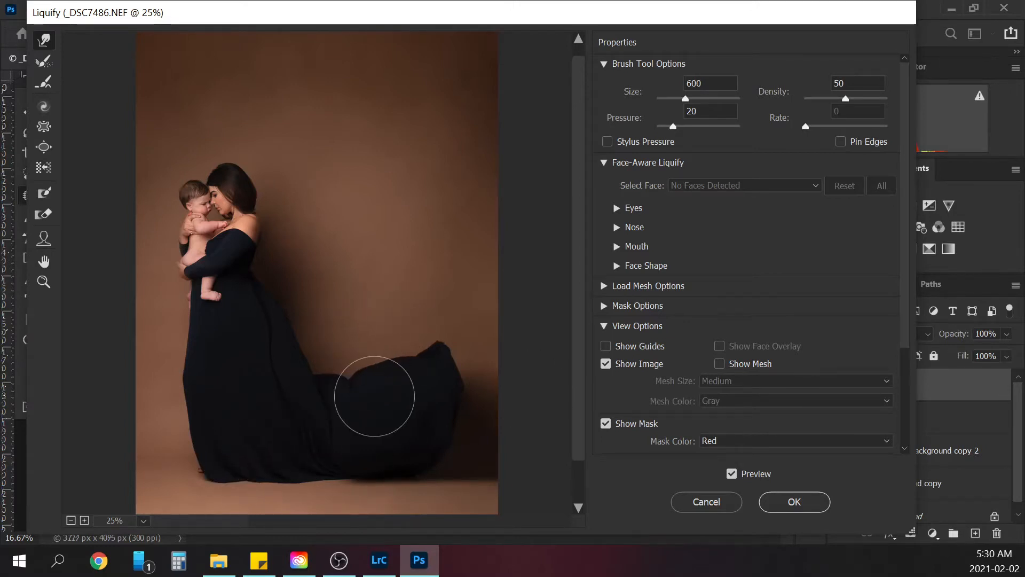
Step: Set the warp brush size to 800 and pull the raised tip of the dress train upward and outward
{"action": "key", "text": "bracketright"}
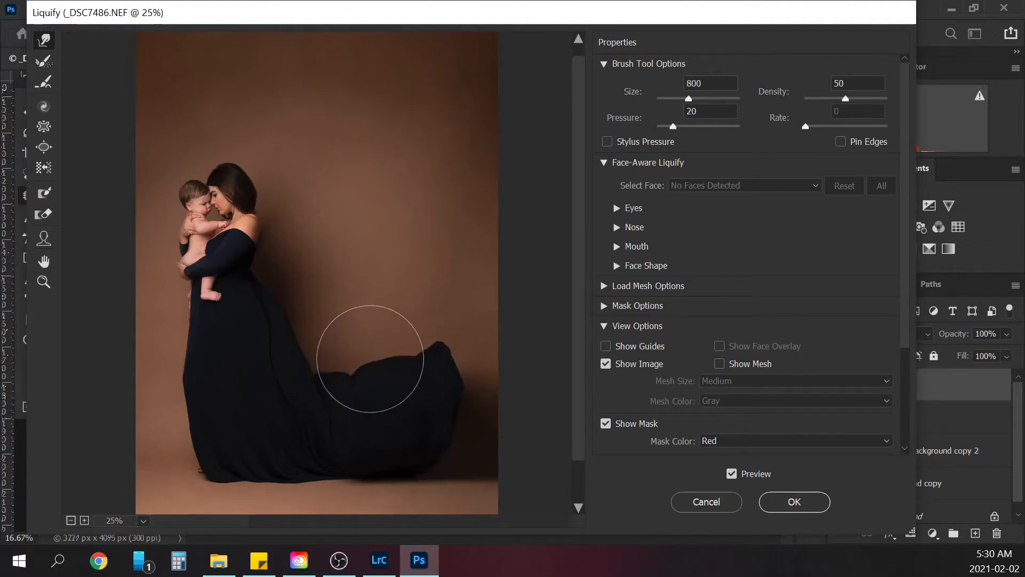
{"action": "mouse_move", "coordinate": [422, 370]}
{"action": "left_mouse_down"}
{"action": "mouse_move", "coordinate": [439, 326]}
{"action": "mouse_move", "coordinate": [462, 357]}
{"action": "mouse_move", "coordinate": [447, 377]}
{"action": "mouse_move", "coordinate": [480, 336]}
{"action": "left_mouse_up"}
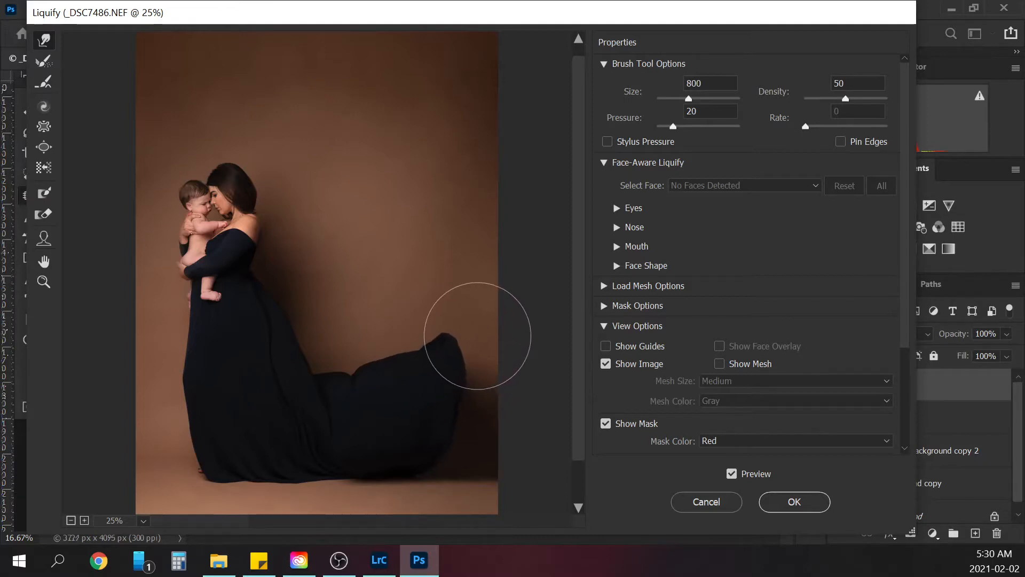
Step: Lift the dress train's tip and upper edge and refine the skirt's back contour with warp strokes at brush size 800
{"action": "left_click_drag", "start_coordinate": [436, 421], "coordinate": [449, 416]}
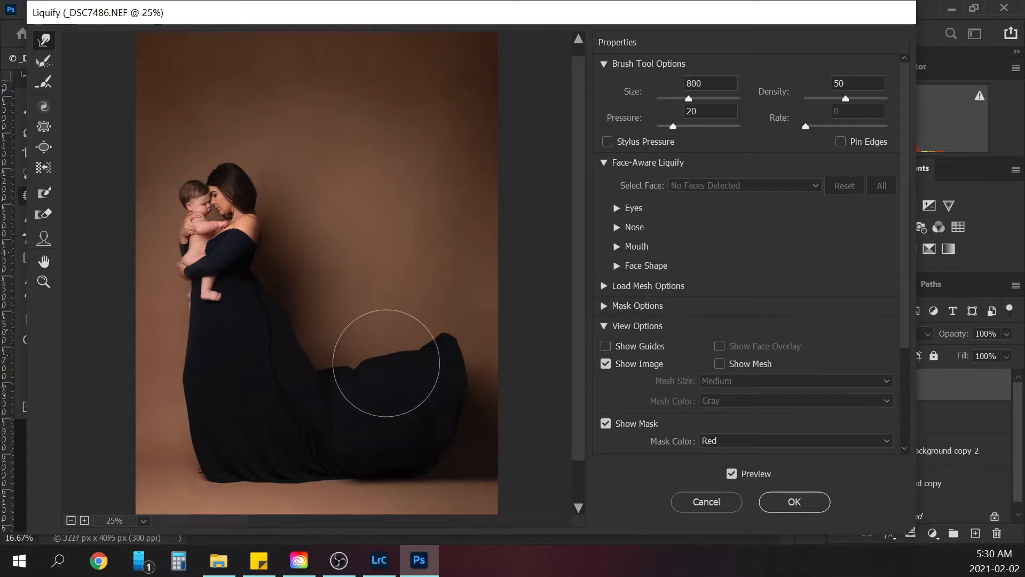
{"action": "mouse_move", "coordinate": [419, 350]}
{"action": "left_mouse_down"}
{"action": "mouse_move", "coordinate": [438, 361]}
{"action": "mouse_move", "coordinate": [462, 335]}
{"action": "left_mouse_up"}
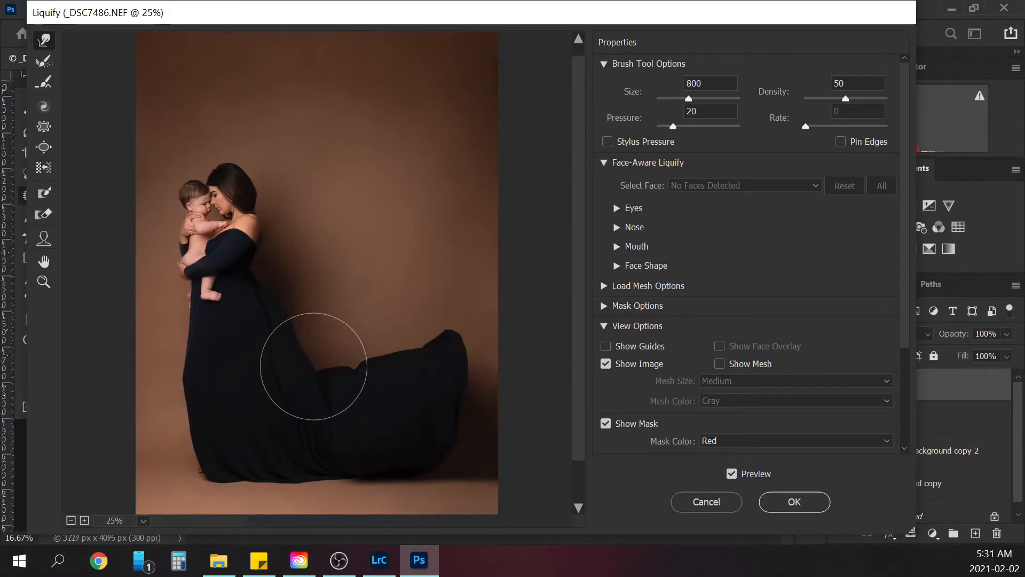
{"action": "left_click_drag", "start_coordinate": [265, 318], "coordinate": [280, 309]}
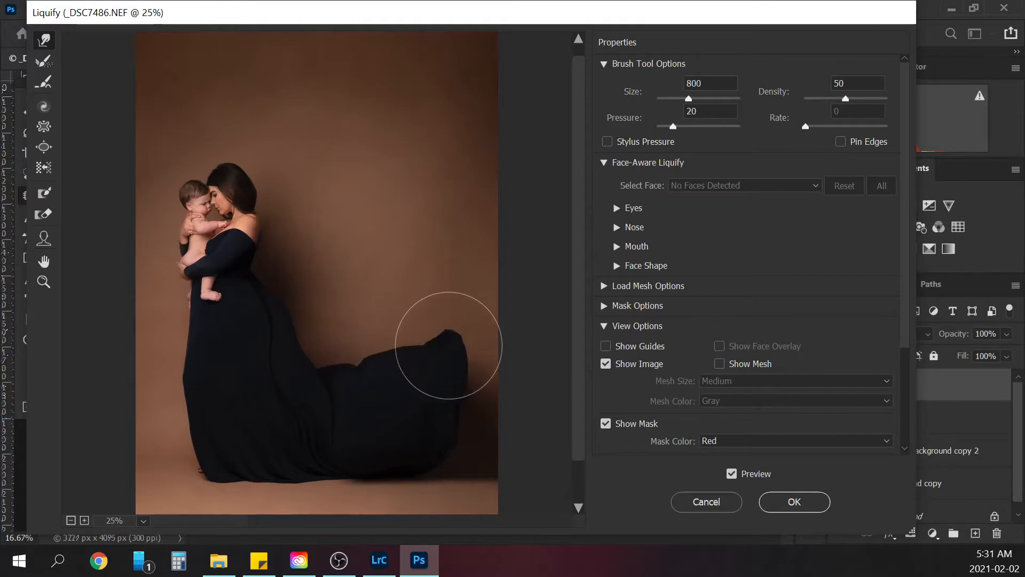
{"action": "left_click_drag", "start_coordinate": [449, 345], "coordinate": [474, 315]}
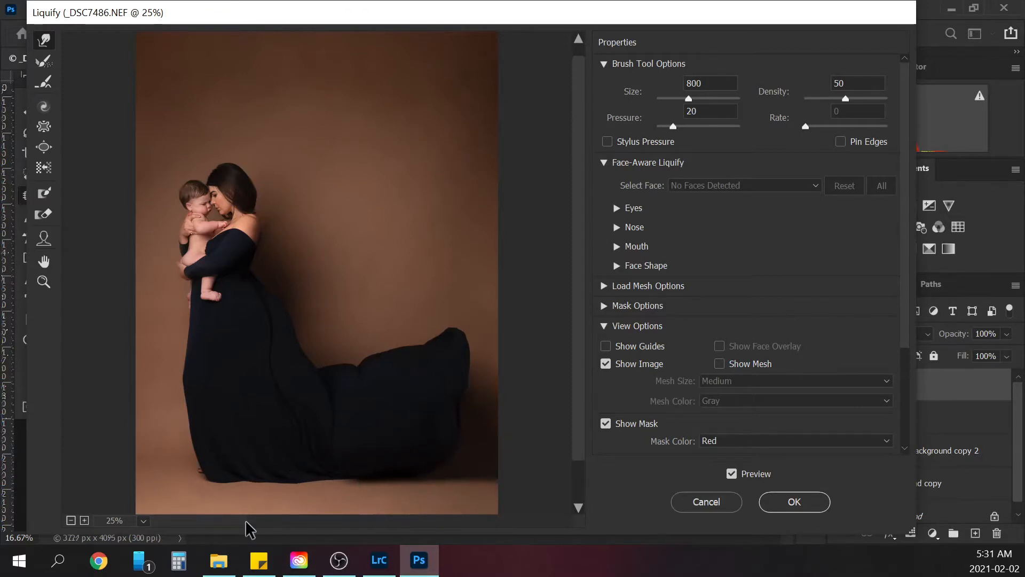
Step: Compare the reshaped dress with the original by toggling the preview, and apply the Liquify changes
{"action": "left_click", "coordinate": [733, 474]}
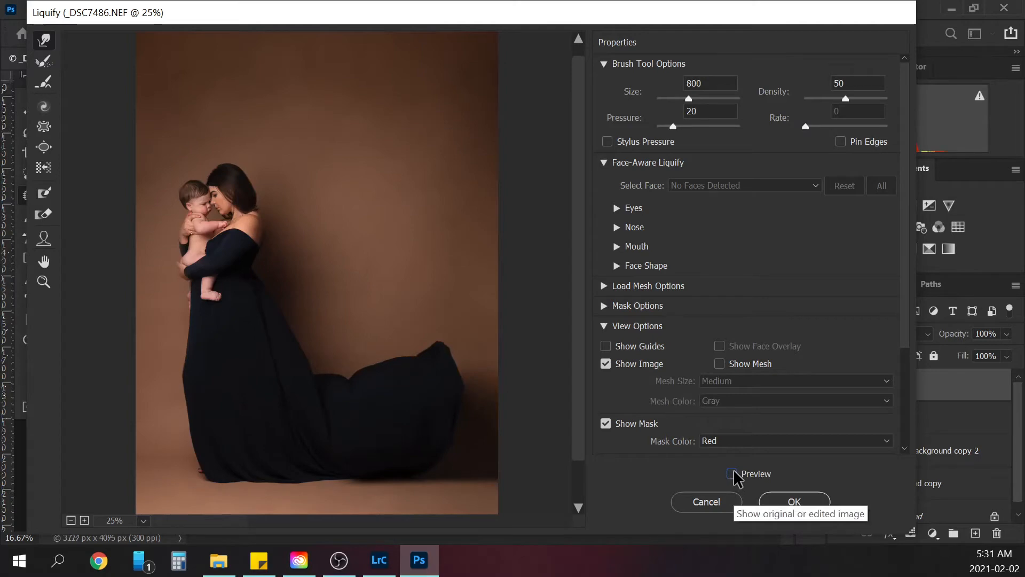
{"action": "left_click", "coordinate": [735, 475]}
{"action": "left_click", "coordinate": [735, 474]}
{"action": "left_click", "coordinate": [735, 474]}
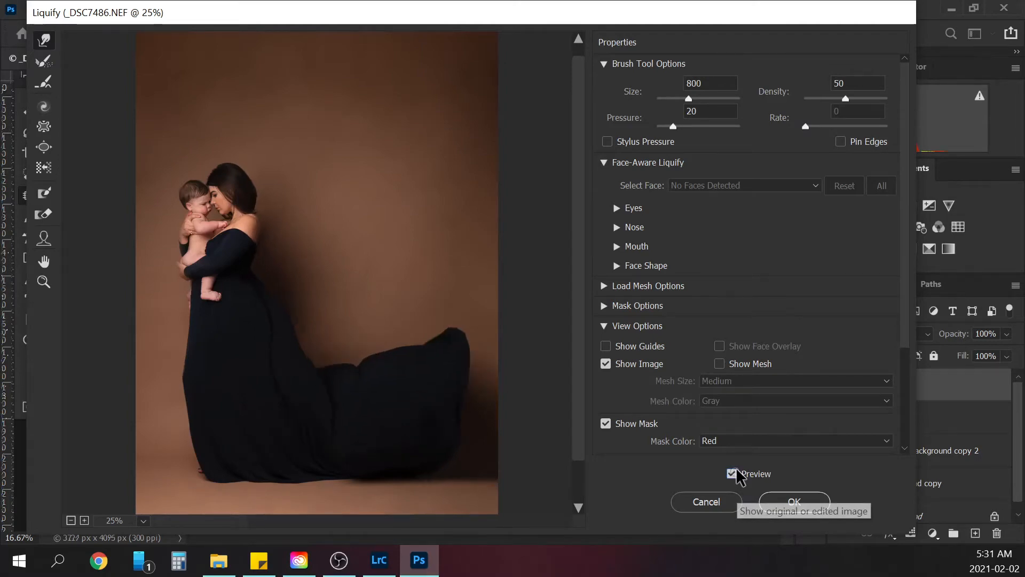
{"action": "left_click", "coordinate": [805, 503]}
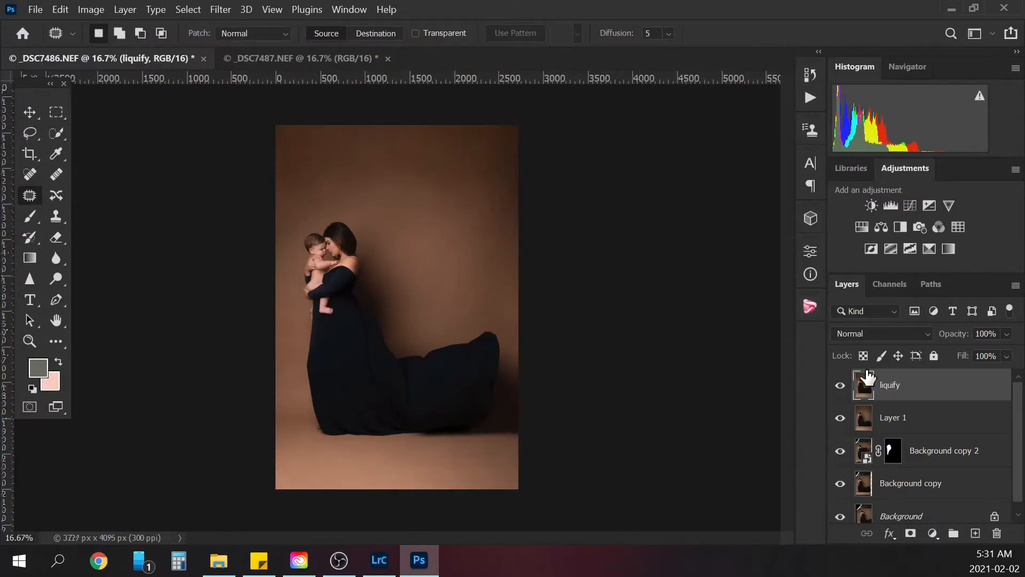
Step: Clean up the skirt's front edge at the knee with the Clone Stamp at size 15, sampling the adjacent backdrop
{"action": "key", "text": "ctrl+minus"}
{"action": "key", "text": "ctrl+minus"}
{"action": "key", "text": "ctrl+plus"}
{"action": "key", "text": "ctrl+plus"}
{"action": "key", "text": "ctrl+plus"}
{"action": "key", "text": "ctrl+plus"}
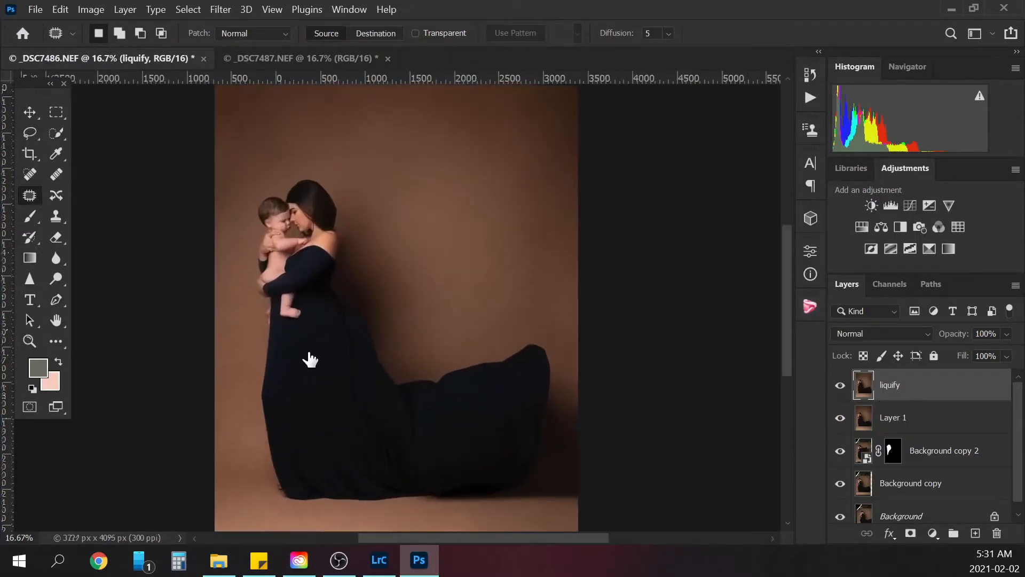
{"action": "key", "text": "ctrl+plus"}
{"action": "key", "text": "ctrl+plus"}
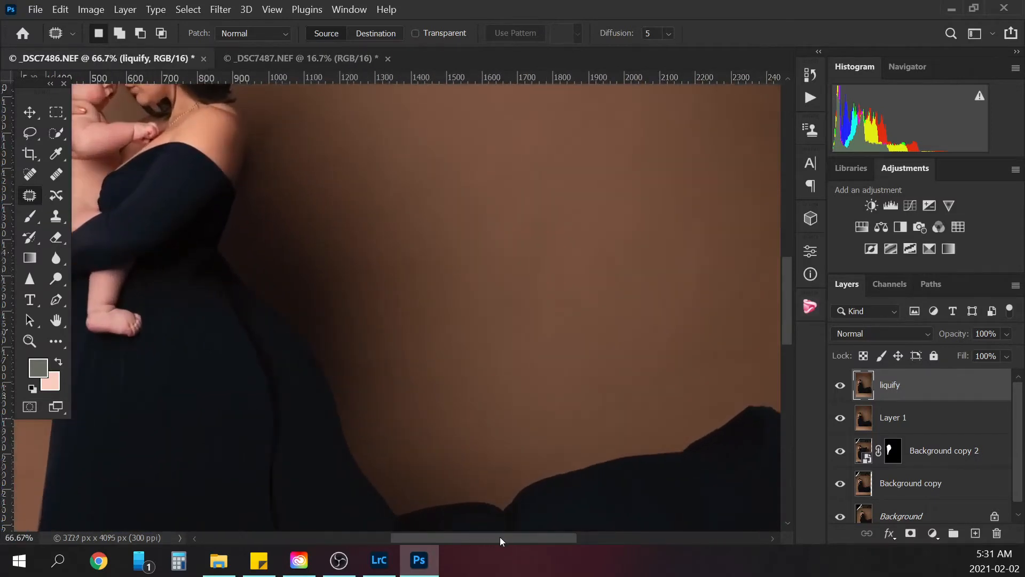
{"action": "left_click_drag", "start_coordinate": [500, 537], "coordinate": [460, 538]}
{"action": "left_click_drag", "start_coordinate": [784, 295], "coordinate": [781, 344]}
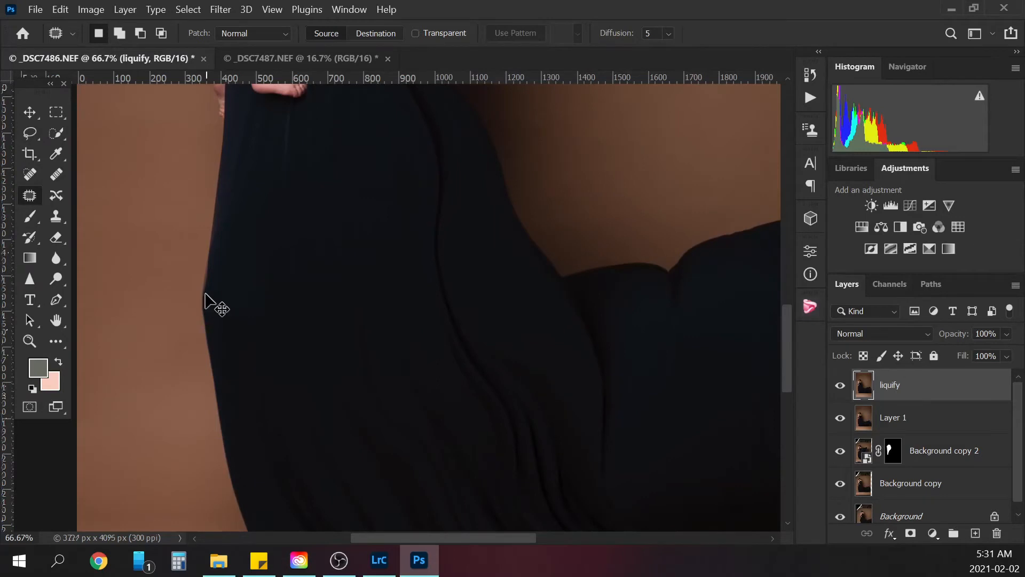
{"action": "key", "text": "ctrl+minus"}
{"action": "key", "text": "ctrl+plus"}
{"action": "key", "text": "ctrl+plus"}
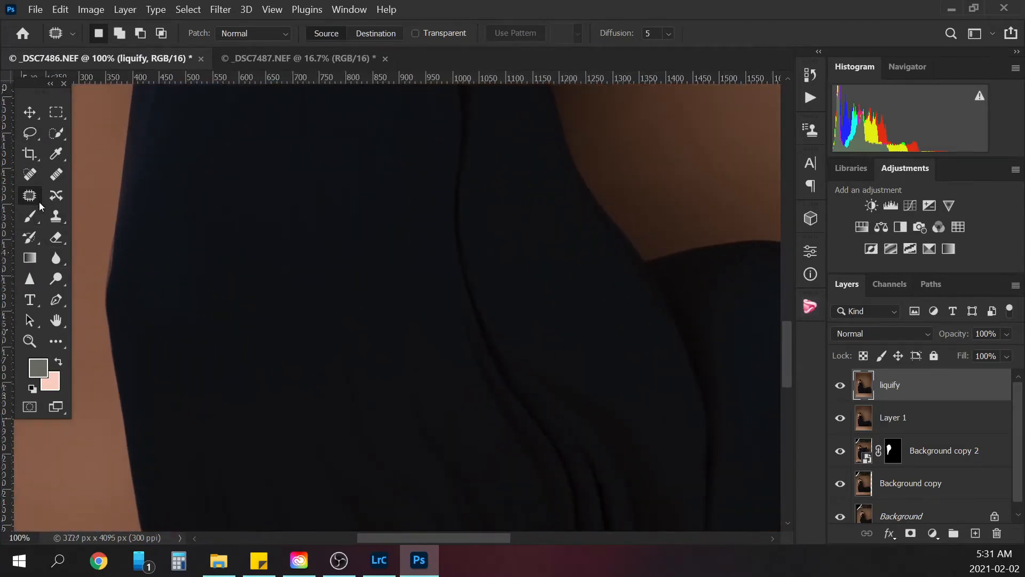
{"action": "left_click_drag", "start_coordinate": [485, 536], "coordinate": [466, 533]}
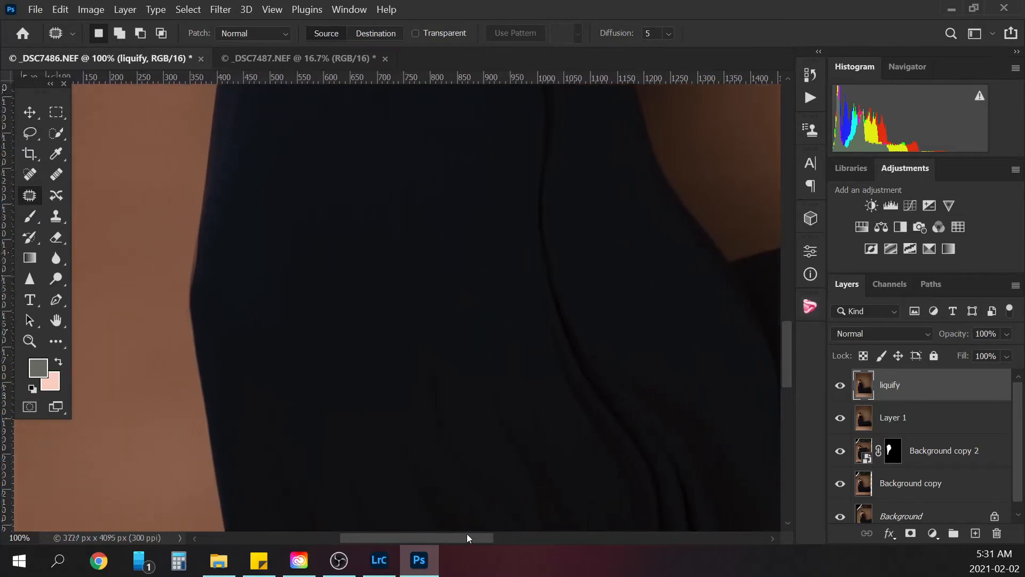
{"action": "left_click", "coordinate": [56, 216]}
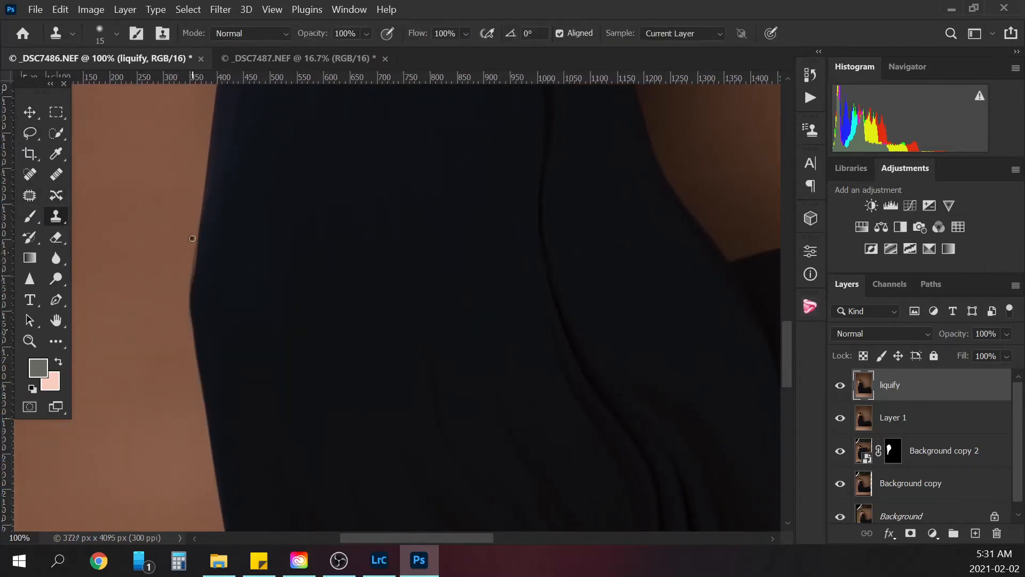
{"action": "key", "text": "alt"}
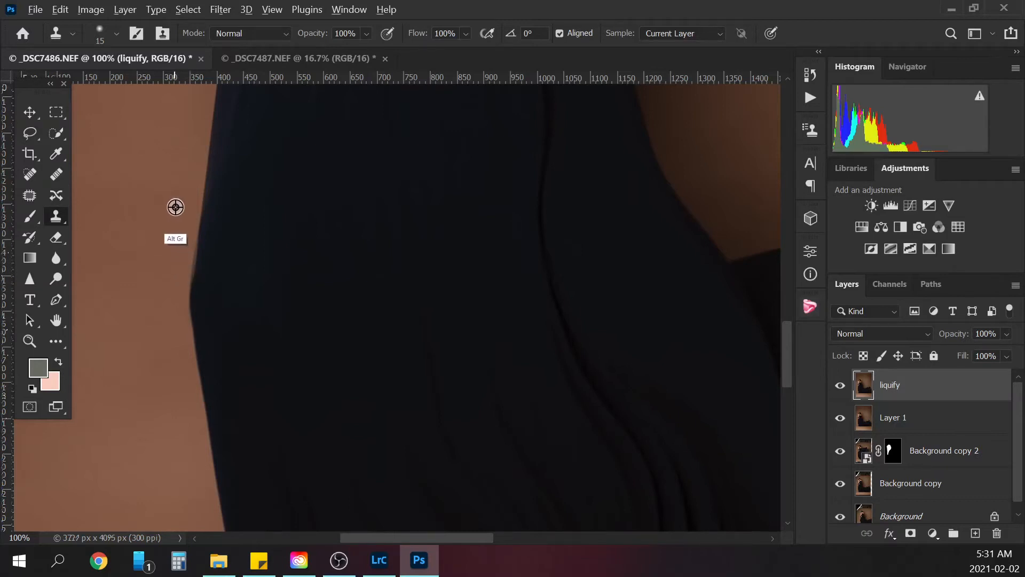
{"action": "left_click", "coordinate": [185, 245], "text": "alt"}
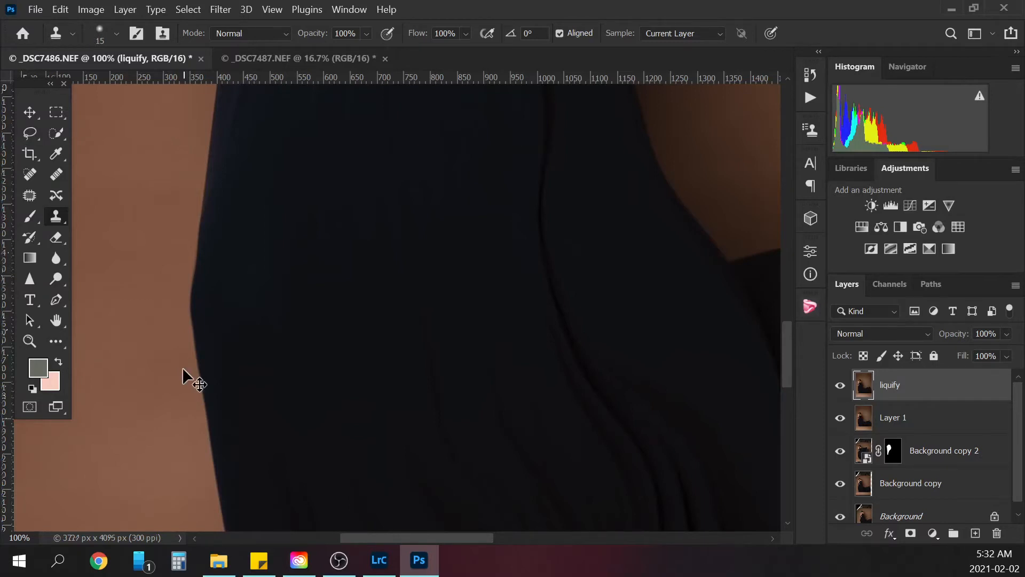
Step: Add a Curves adjustment layer above the liquify layer, lower its white point slightly and compare the image with and without it
{"action": "key", "text": "ctrl+minus"}
{"action": "key", "text": "ctrl+minus"}
{"action": "key", "text": "ctrl+minus"}
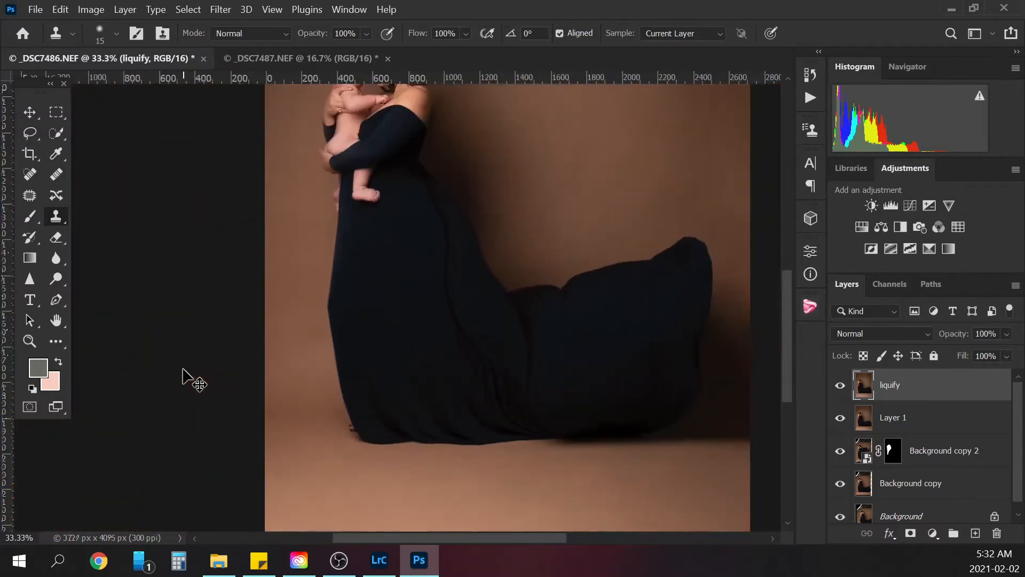
{"action": "key", "text": "ctrl+minus"}
{"action": "key", "text": "ctrl+minus"}
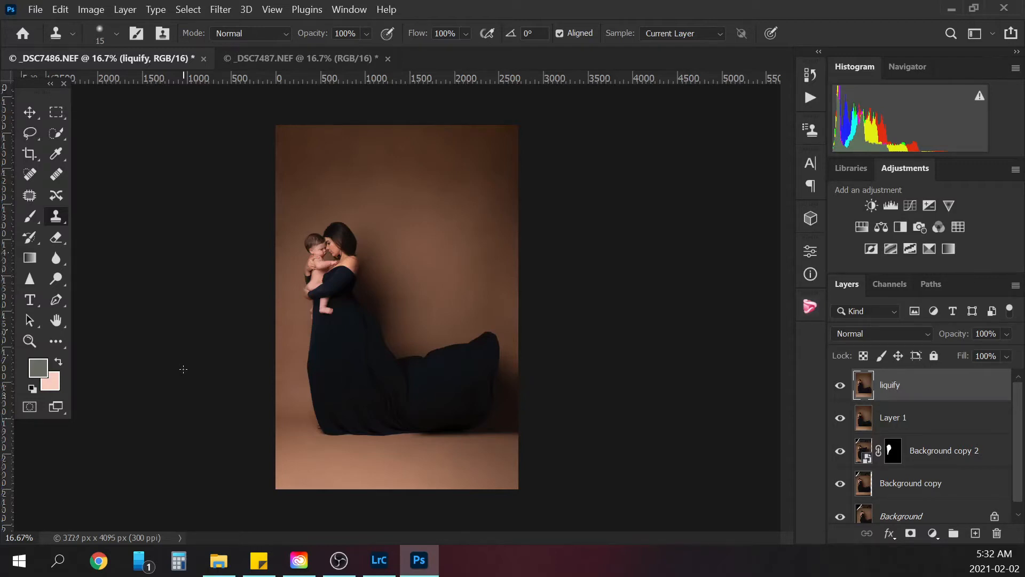
{"action": "left_click", "coordinate": [932, 534]}
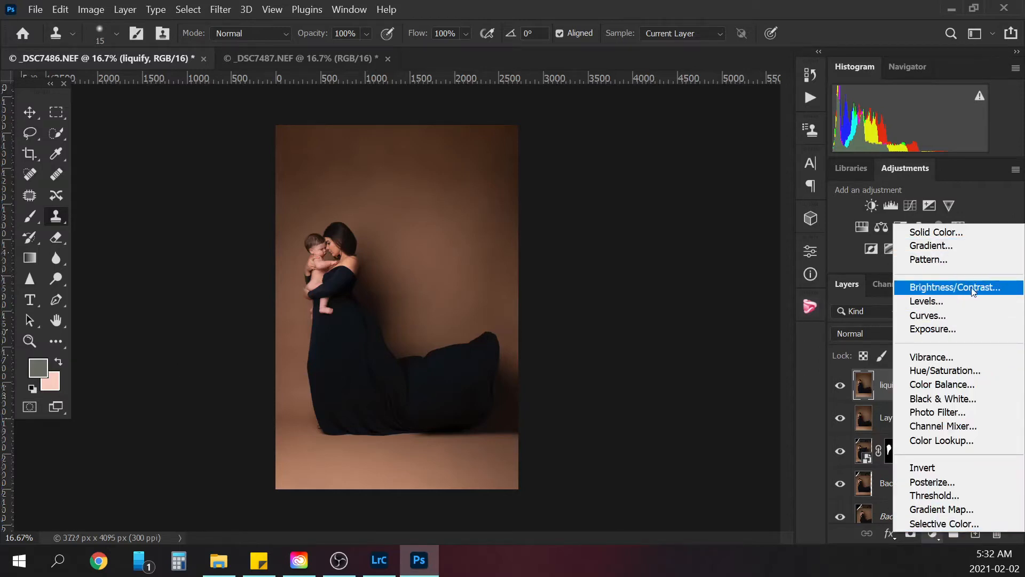
{"action": "left_click", "coordinate": [946, 316]}
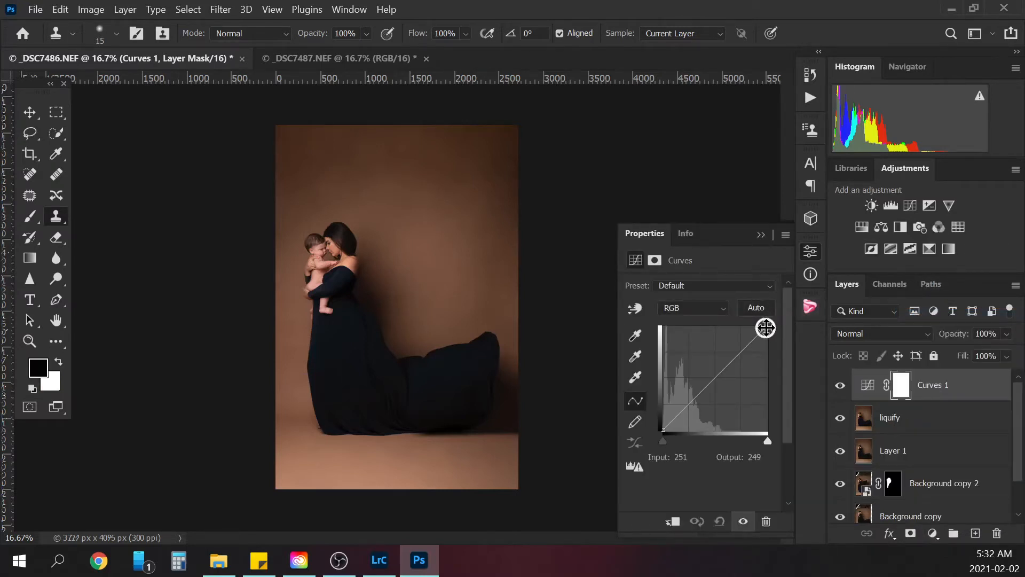
{"action": "left_click_drag", "start_coordinate": [766, 327], "coordinate": [768, 334]}
{"action": "left_click", "coordinate": [841, 388]}
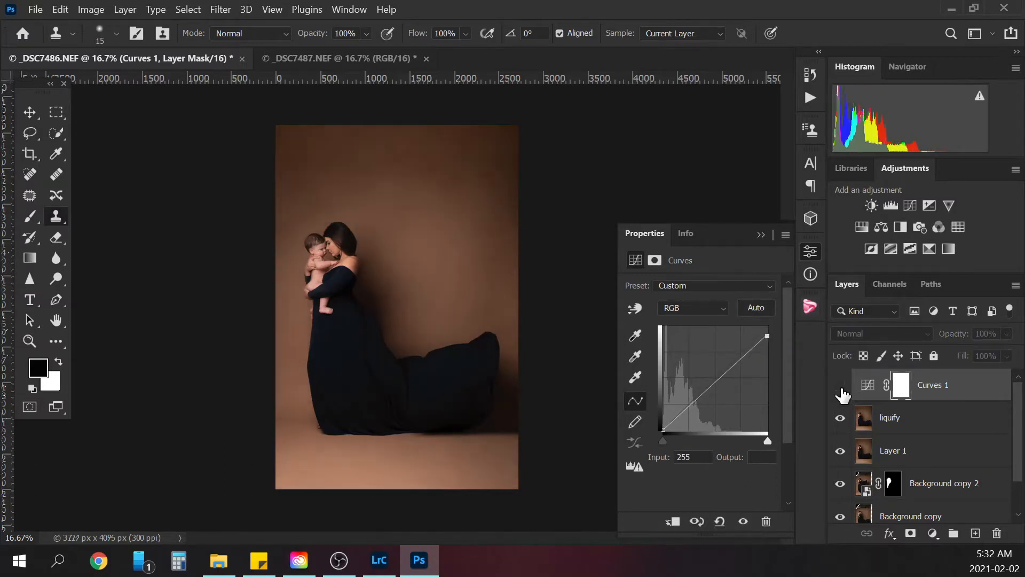
{"action": "left_click", "coordinate": [842, 388]}
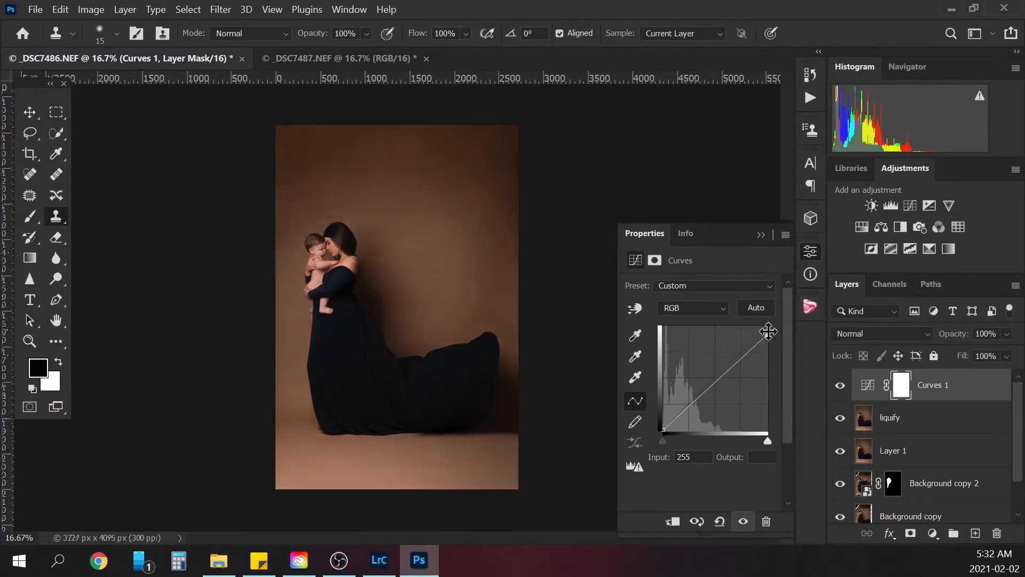
{"action": "left_click", "coordinate": [762, 235]}
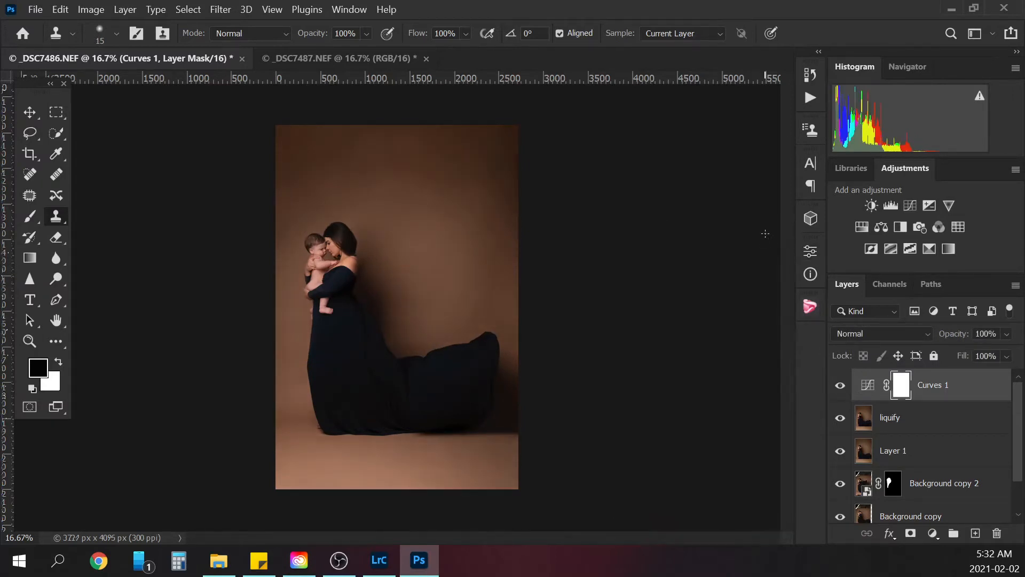
Step: Flatten all layers into a single Background layer
{"action": "left_click_drag", "start_coordinate": [1018, 444], "coordinate": [1020, 396]}
{"action": "left_click_drag", "start_coordinate": [1019, 428], "coordinate": [1007, 506]}
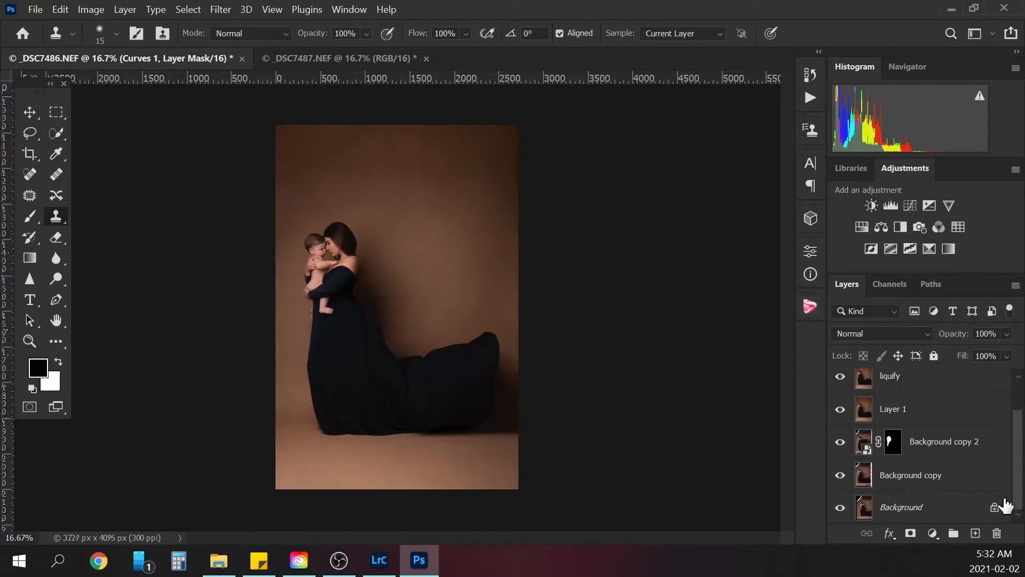
{"action": "left_click", "coordinate": [903, 510]}
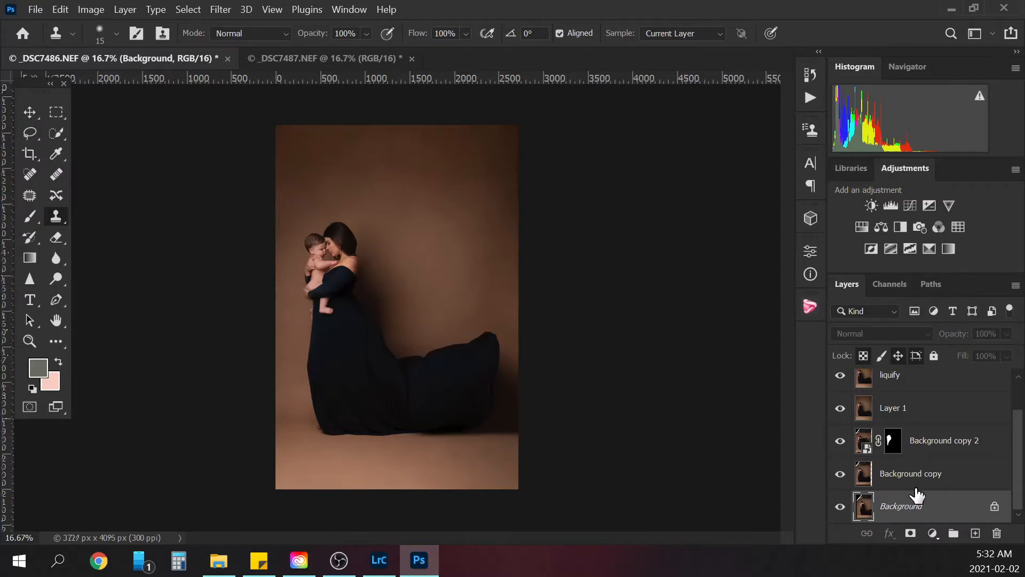
{"action": "mouse_move", "coordinate": [1015, 455]}
{"action": "left_mouse_down"}
{"action": "mouse_move", "coordinate": [994, 410]}
{"action": "mouse_move", "coordinate": [1013, 469]}
{"action": "left_mouse_up"}
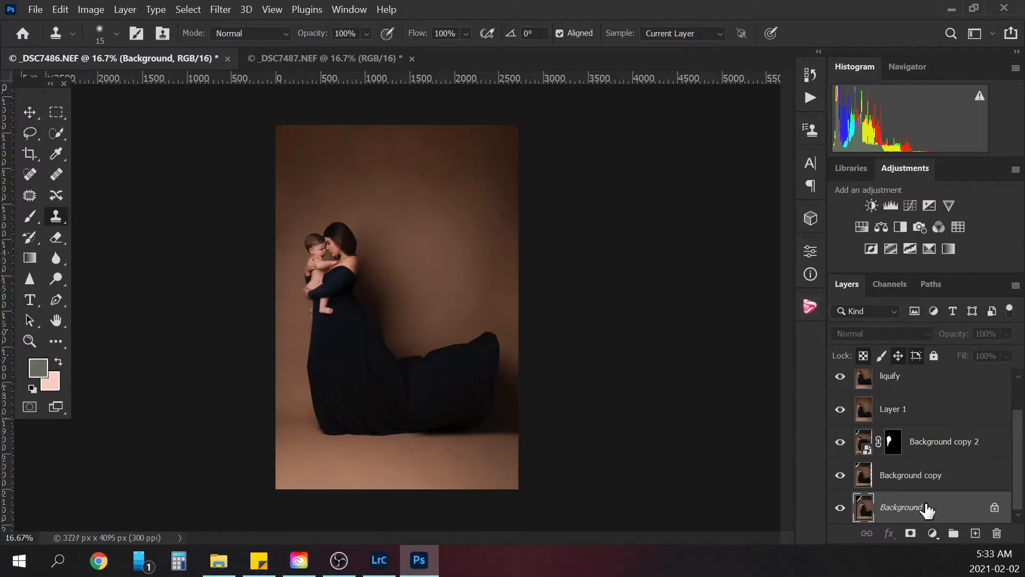
{"action": "right_click", "coordinate": [928, 512]}
{"action": "left_click", "coordinate": [938, 458]}
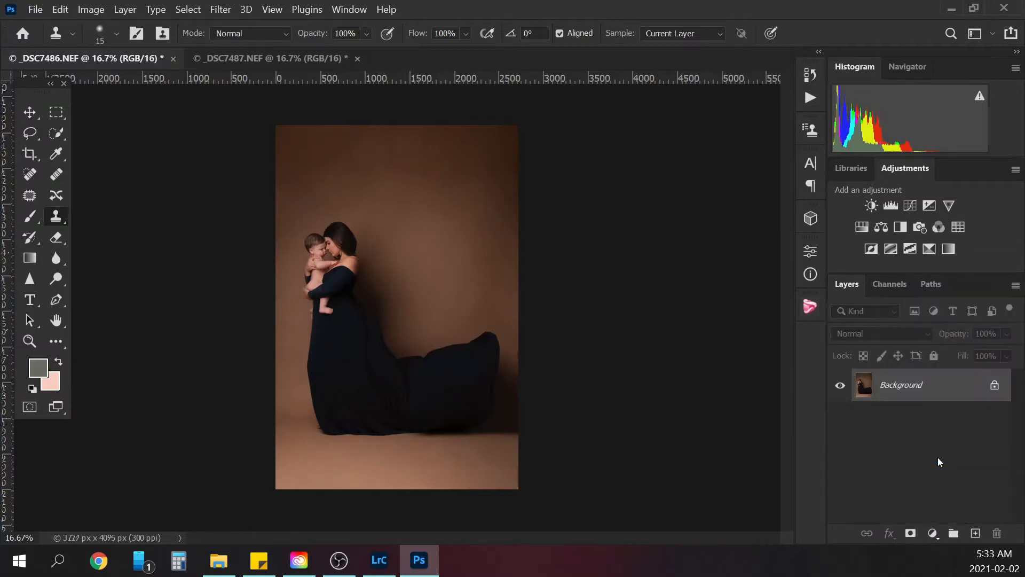
Step: Duplicate the Background layer and draw a rectangular selection around the mother, baby and dress train, leaving a border on all sides
{"action": "left_click_drag", "start_coordinate": [951, 393], "coordinate": [975, 532]}
{"action": "left_click", "coordinate": [57, 114]}
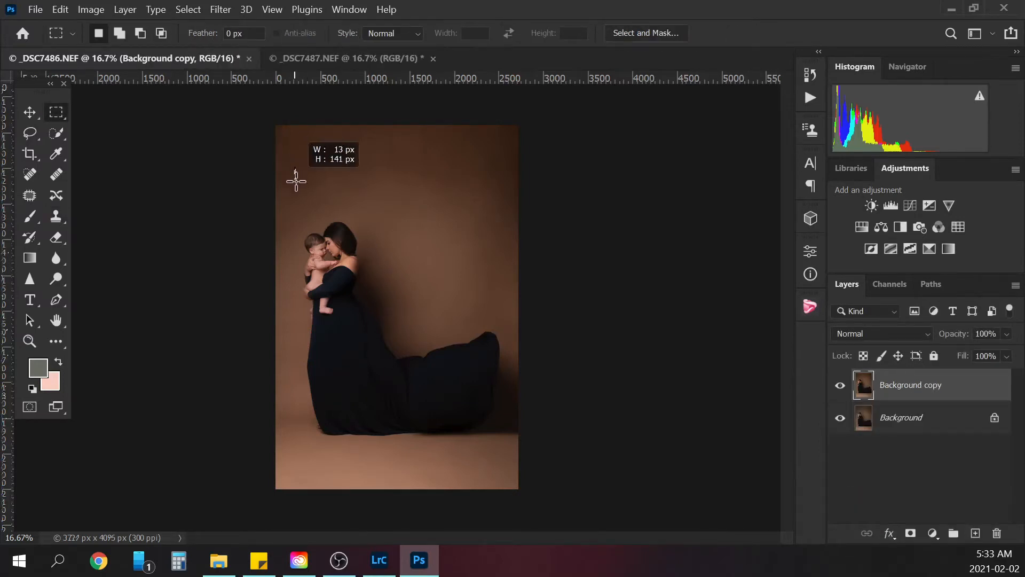
{"action": "left_click_drag", "start_coordinate": [296, 181], "coordinate": [506, 458]}
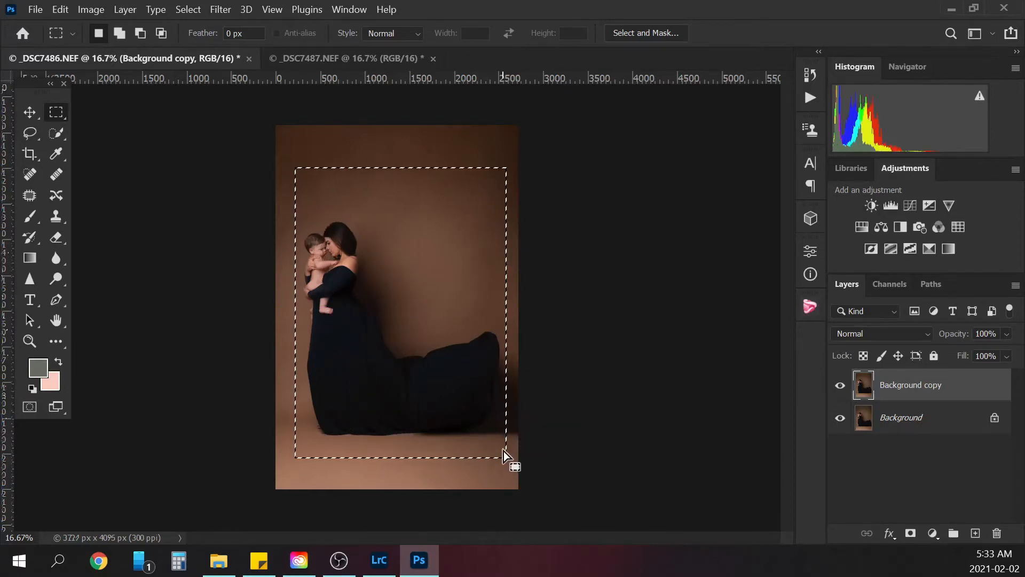
Step: Run the HGP-Soften Edge action from its Feather step on the selection
{"action": "left_click", "coordinate": [813, 98]}
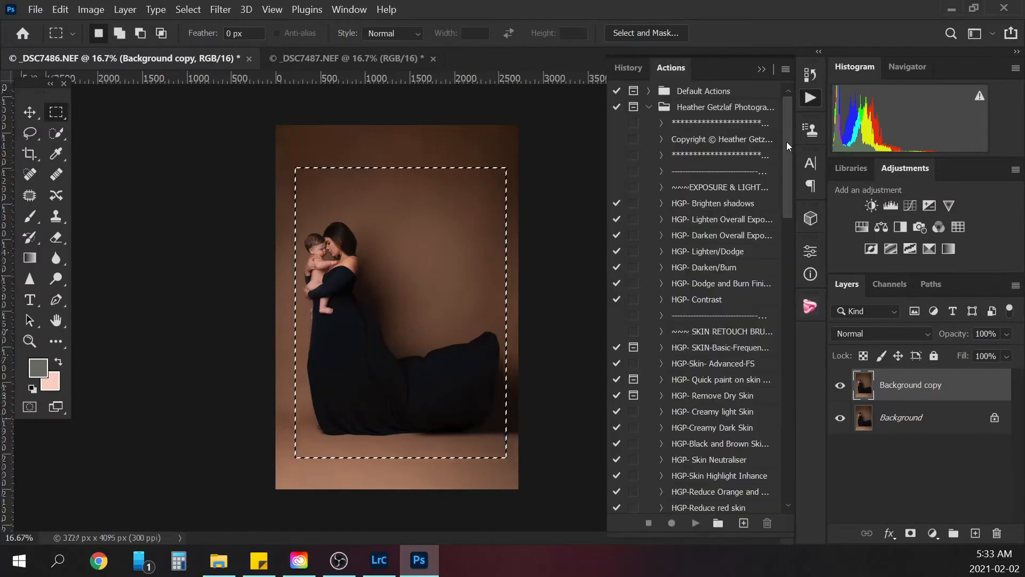
{"action": "left_click_drag", "start_coordinate": [789, 146], "coordinate": [776, 301]}
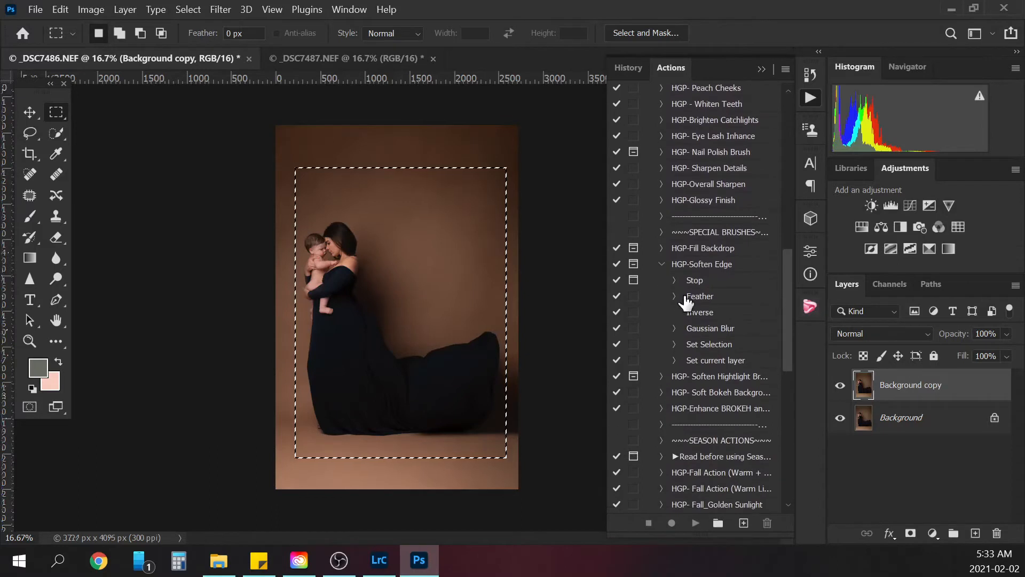
{"action": "left_click", "coordinate": [686, 298]}
{"action": "left_click", "coordinate": [695, 523]}
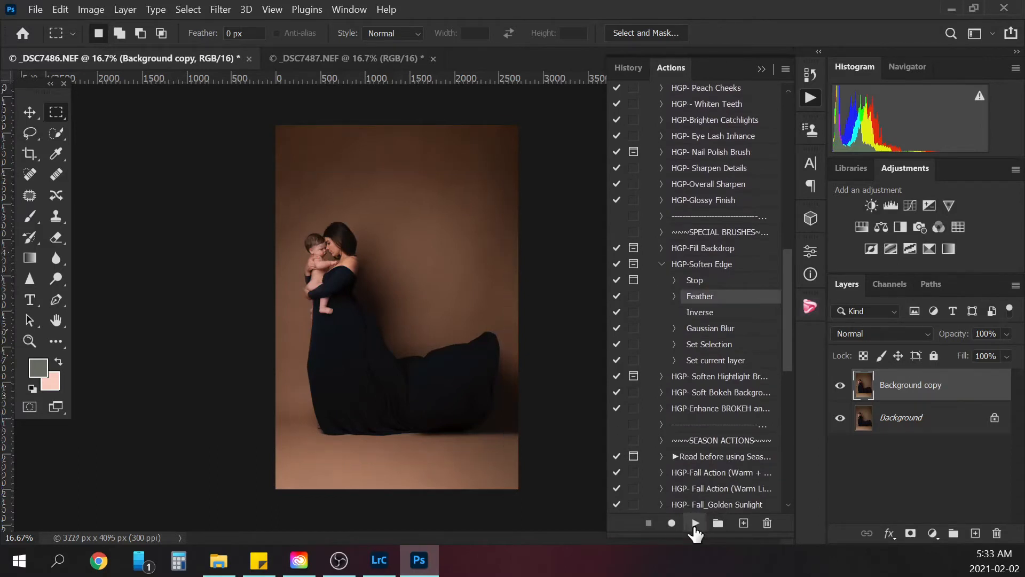
{"action": "left_click", "coordinate": [762, 72]}
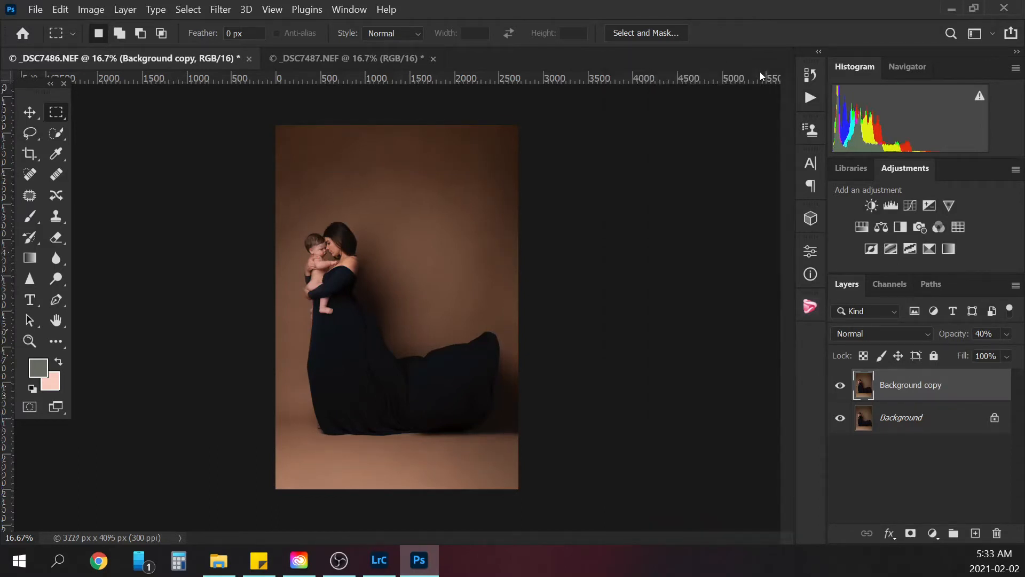
Step: Compare the image with and without the softened Background copy layer
{"action": "key", "text": "ctrl+minus"}
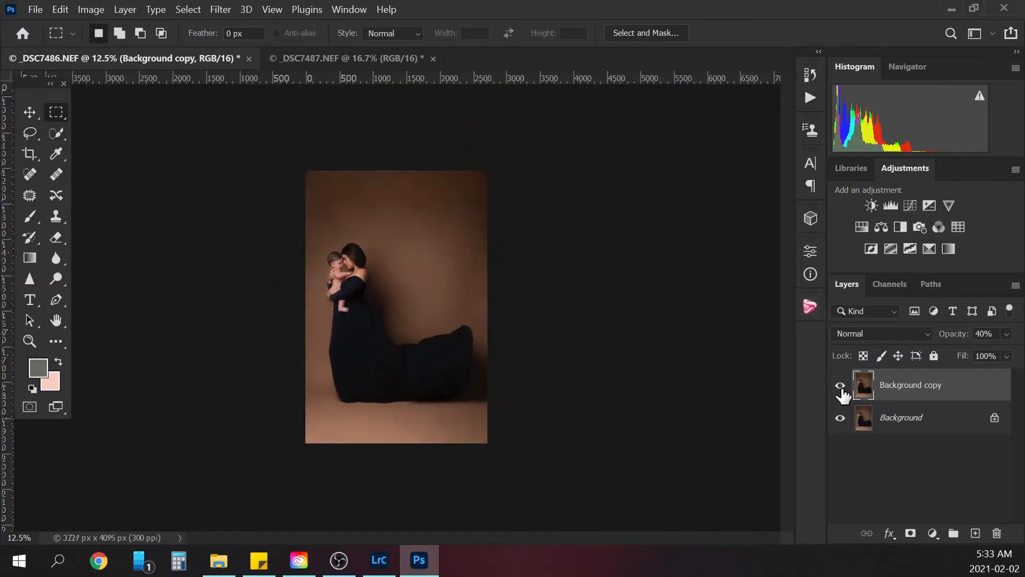
{"action": "key", "text": "ctrl+plus"}
{"action": "key", "text": "ctrl+plus"}
{"action": "left_click_drag", "start_coordinate": [789, 285], "coordinate": [787, 265]}
{"action": "left_click", "coordinate": [839, 386]}
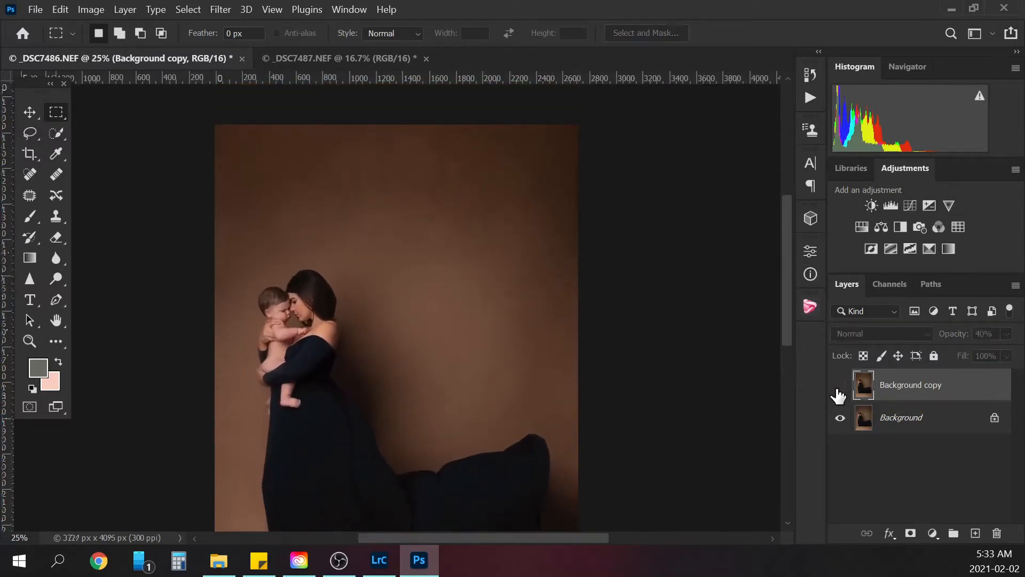
{"action": "left_click", "coordinate": [839, 389]}
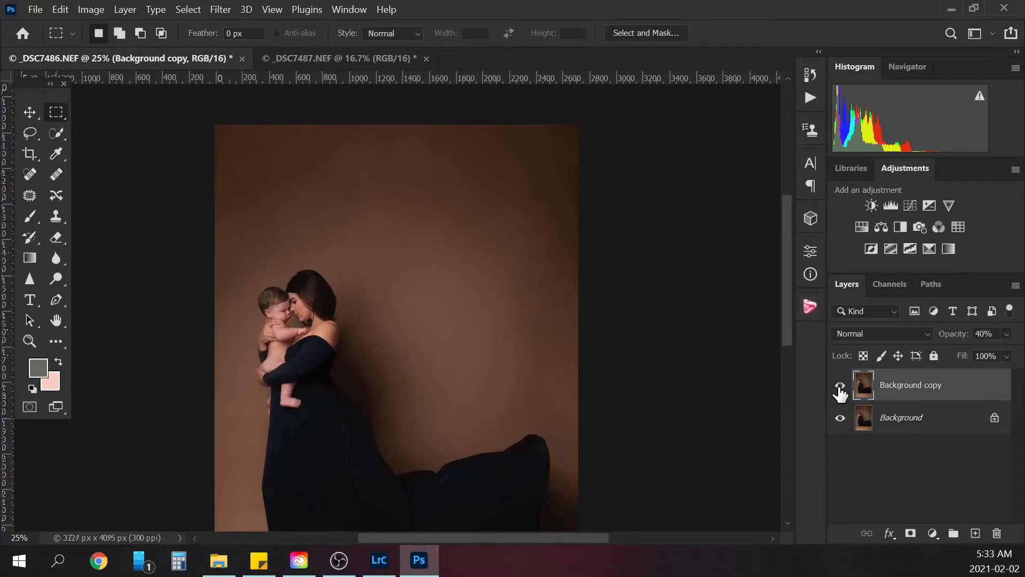
Step: Set the Background copy layer's opacity to 85% while checking the dress hem and floor
{"action": "key", "text": "ctrl+minus"}
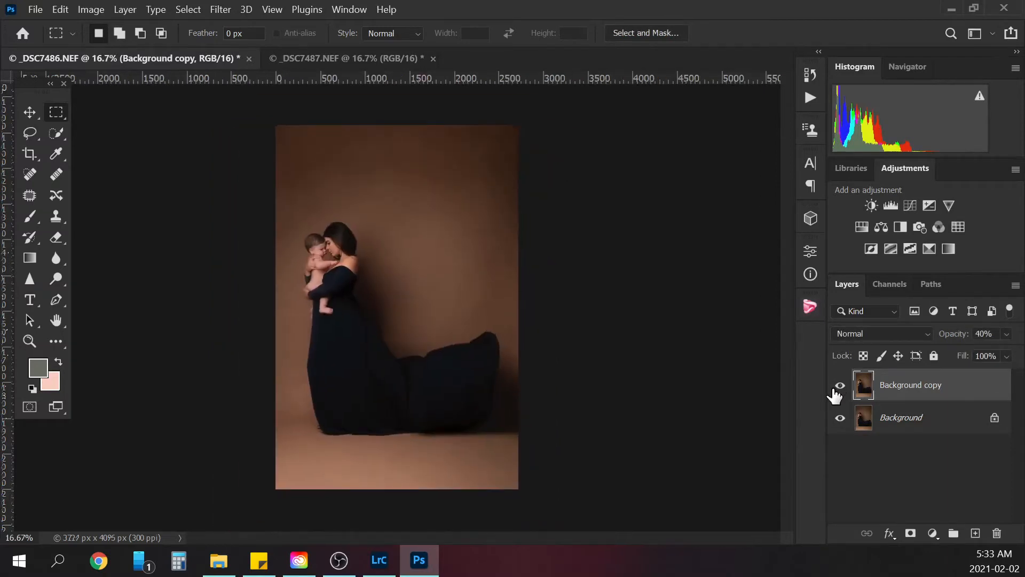
{"action": "key", "text": "ctrl+plus"}
{"action": "key", "text": "ctrl+plus"}
{"action": "key", "text": "ctrl+plus"}
{"action": "left_click_drag", "start_coordinate": [787, 328], "coordinate": [784, 405]}
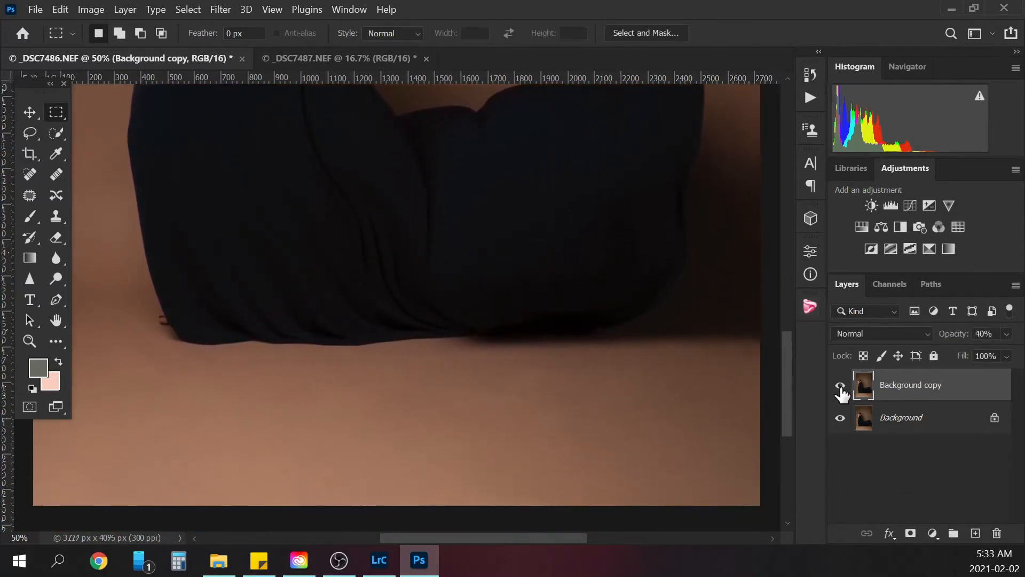
{"action": "left_click", "coordinate": [1007, 334]}
{"action": "left_click_drag", "start_coordinate": [993, 353], "coordinate": [1003, 353]}
Step: Compare the image with and without the Background copy layer, around the dress hem and in the full view
{"action": "left_click", "coordinate": [841, 389]}
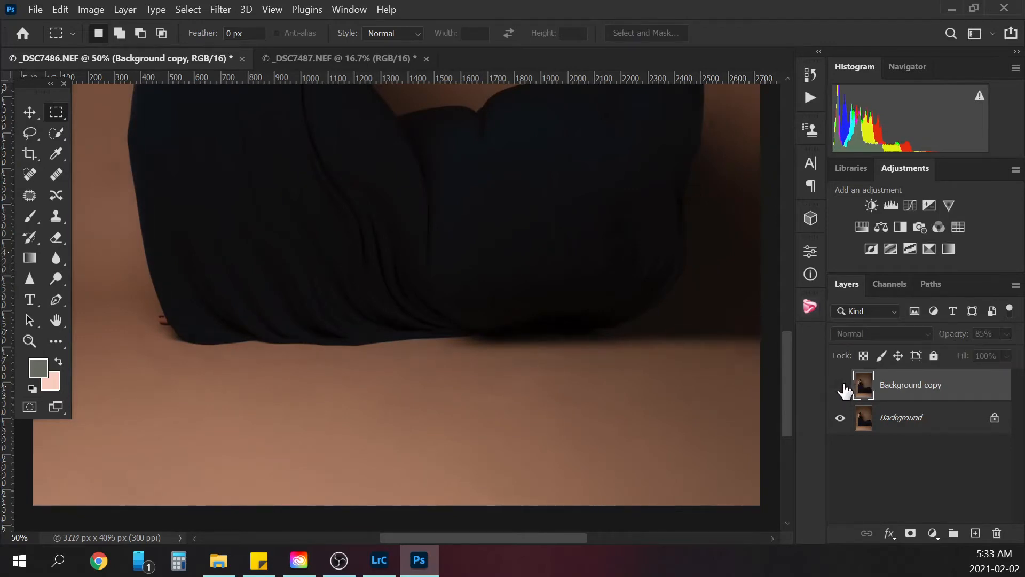
{"action": "key", "text": "ctrl+minus"}
{"action": "key", "text": "ctrl+minus"}
{"action": "key", "text": "ctrl+minus"}
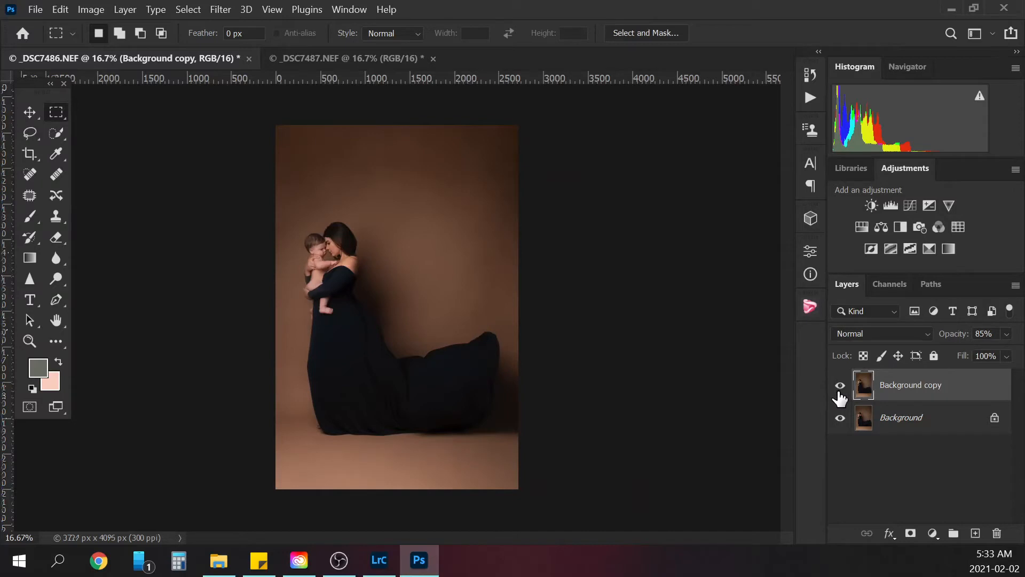
{"action": "left_click", "coordinate": [839, 391]}
{"action": "left_click", "coordinate": [839, 389]}
Step: Flatten the image to merge the softened Background copy into the Background layer
{"action": "type", "text": "0"}
{"action": "key", "text": "Return"}
{"action": "left_click", "coordinate": [943, 419]}
{"action": "right_click", "coordinate": [943, 420]}
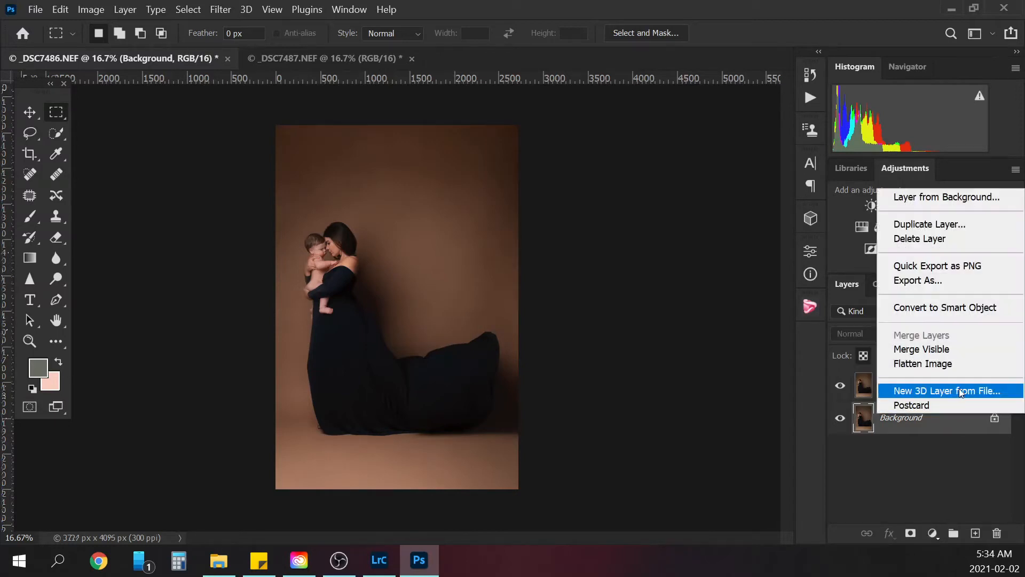
{"action": "left_click", "coordinate": [941, 365]}
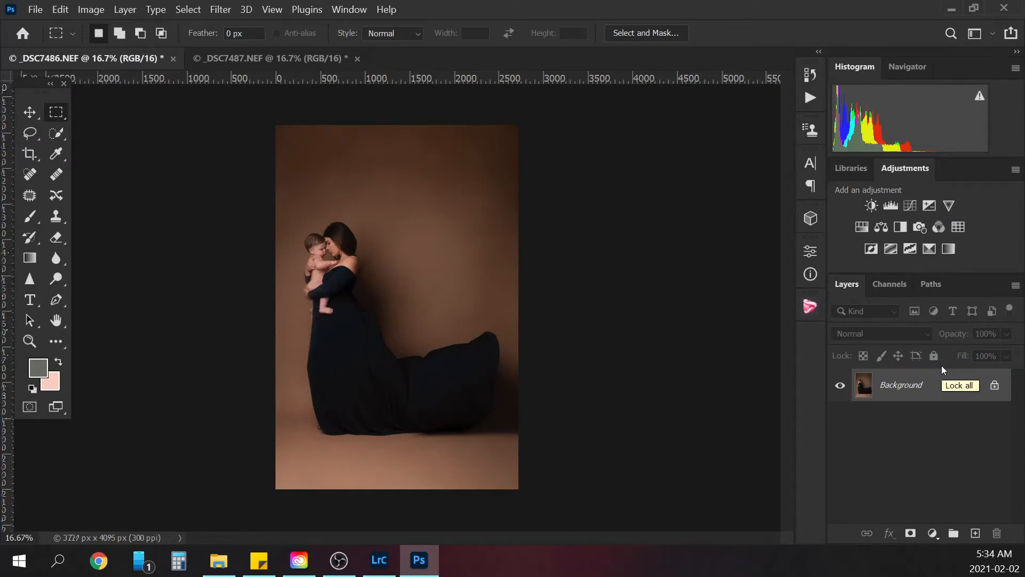
Step: Run the HGP-SKIN-Basic frequency separation action on the flattened image and continue through its message
{"action": "left_click", "coordinate": [810, 99]}
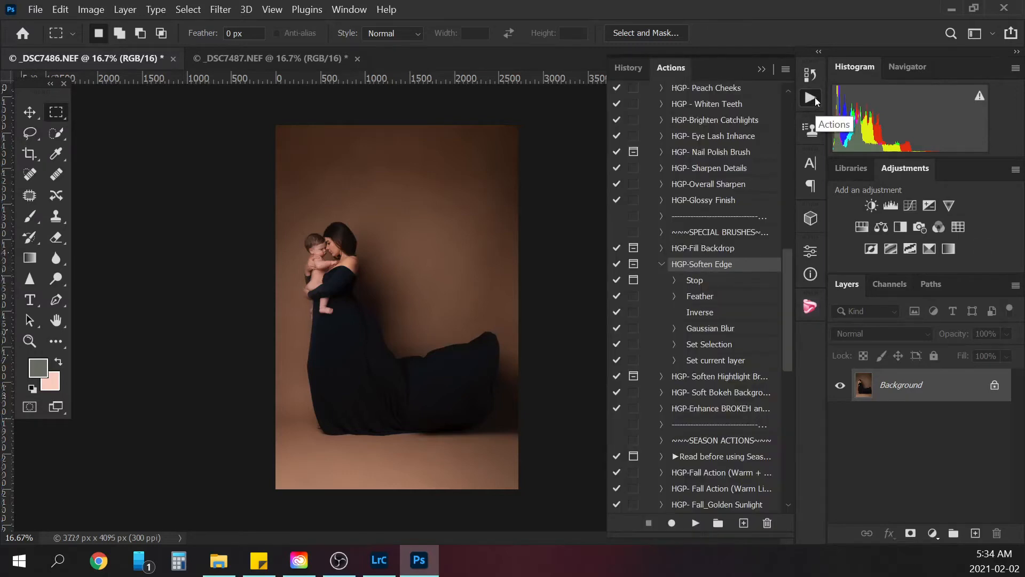
{"action": "left_click", "coordinate": [662, 264]}
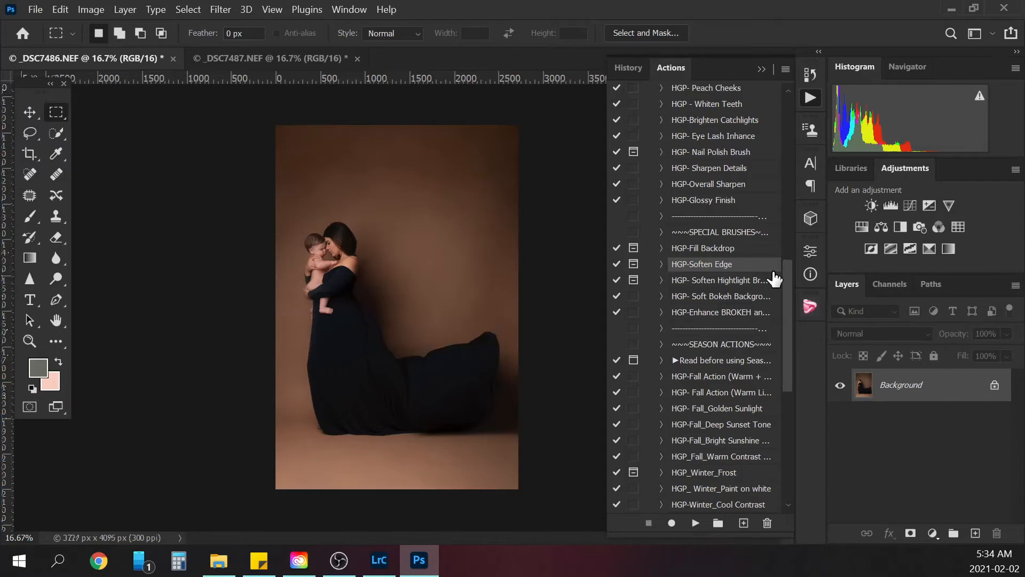
{"action": "scroll", "coordinate": [785, 288], "scroll_direction": "down", "scroll_amount": 3}
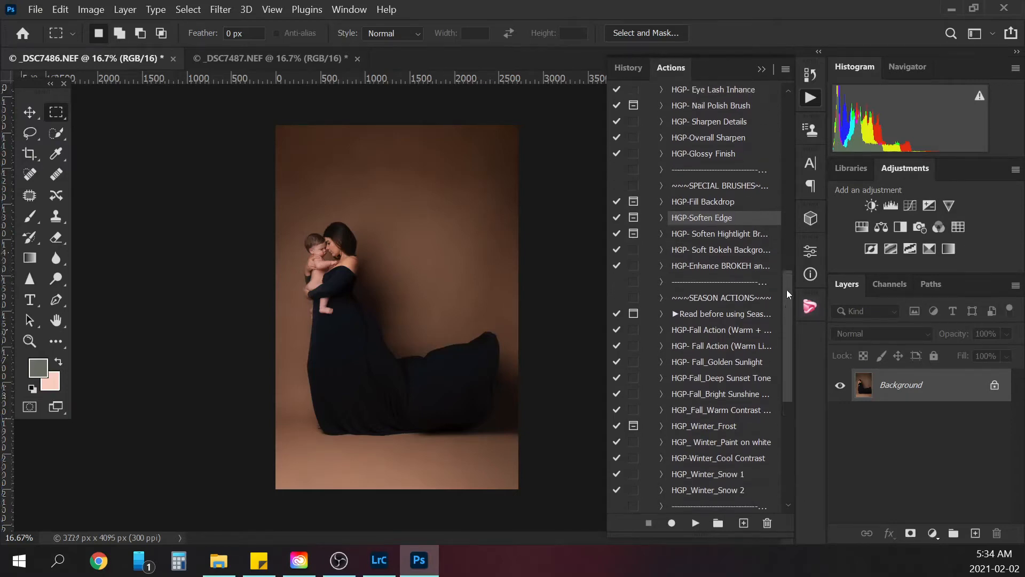
{"action": "left_click_drag", "start_coordinate": [781, 336], "coordinate": [774, 161]}
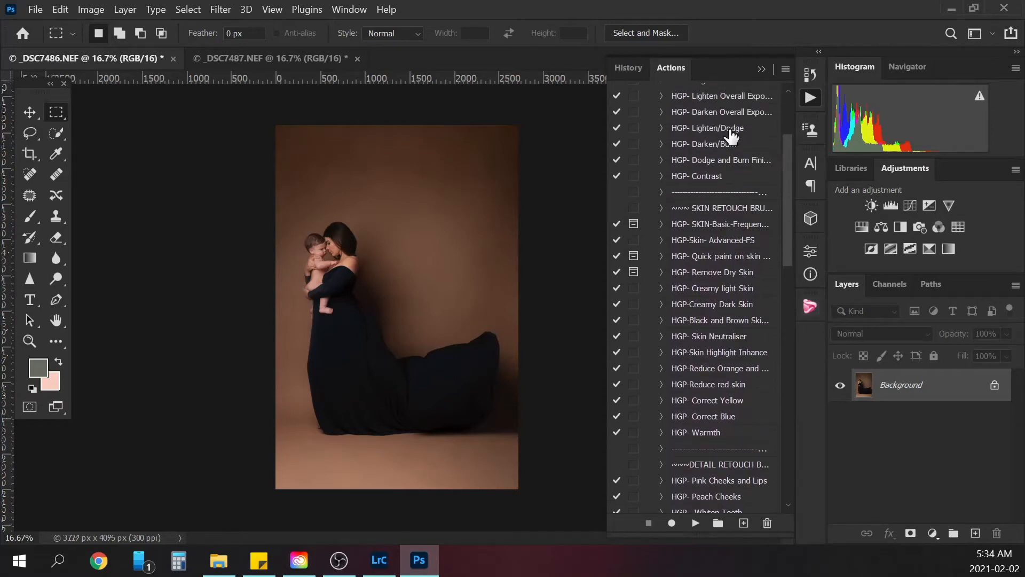
{"action": "left_click", "coordinate": [728, 225]}
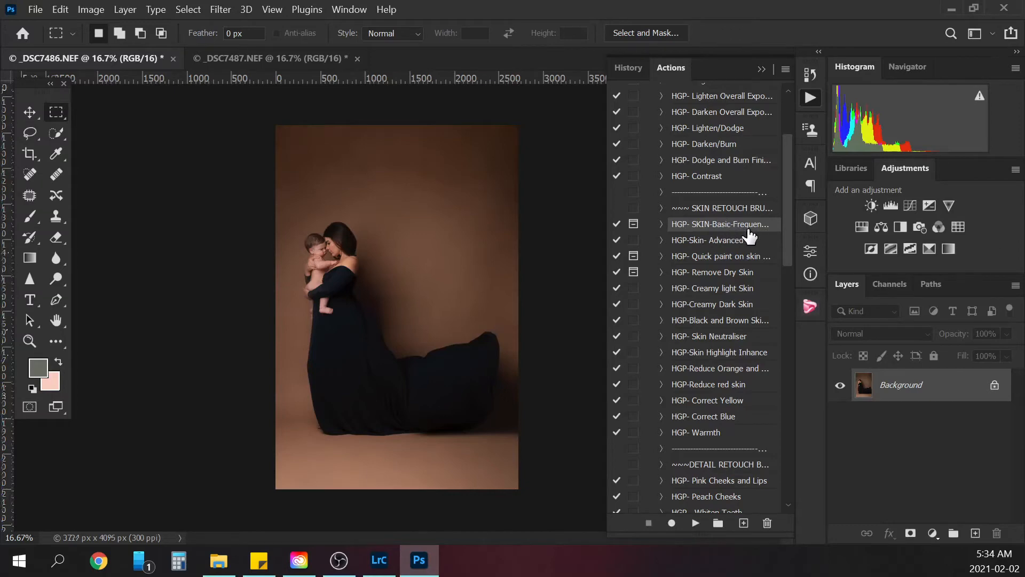
{"action": "left_click", "coordinate": [696, 523]}
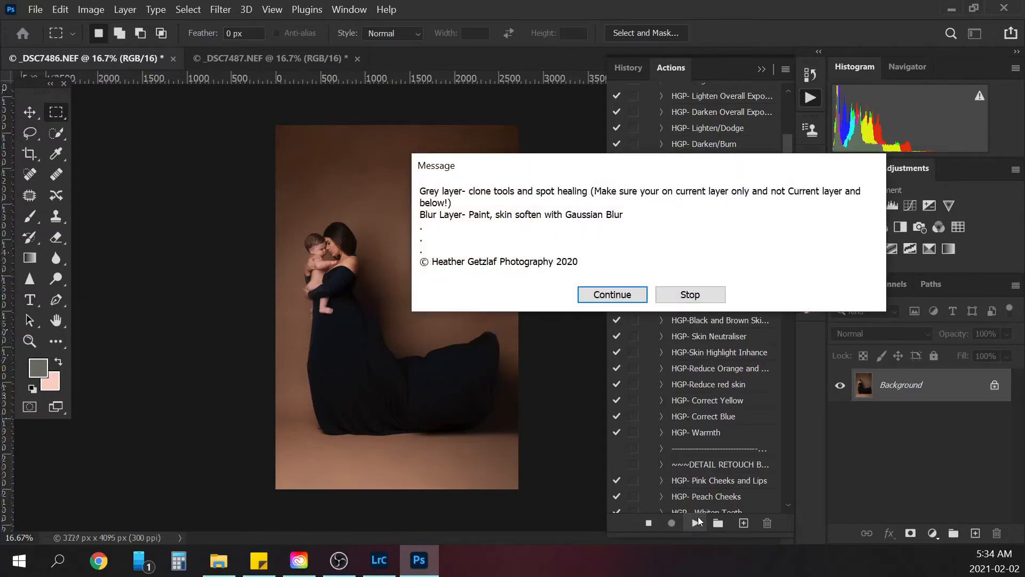
{"action": "left_click", "coordinate": [621, 296]}
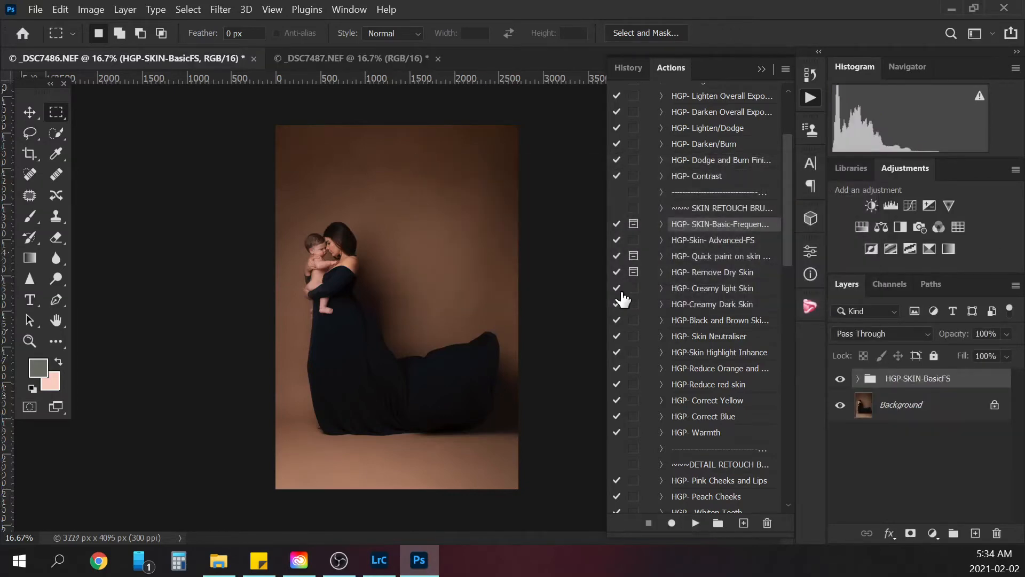
Step: Expand the HGP-SKIN-BasicFS group and make its Blur layer active
{"action": "left_click", "coordinate": [858, 379]}
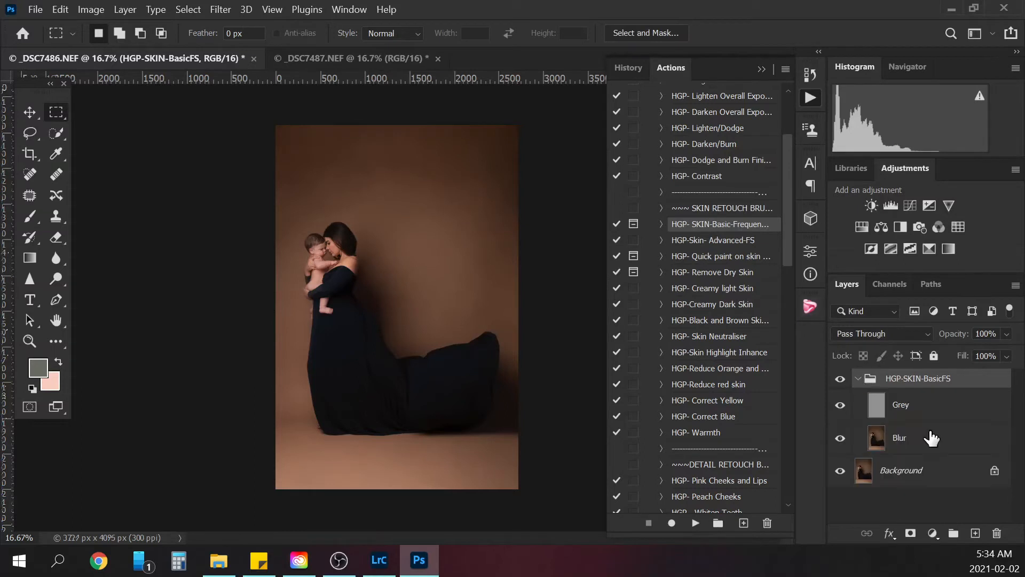
{"action": "left_click", "coordinate": [908, 442]}
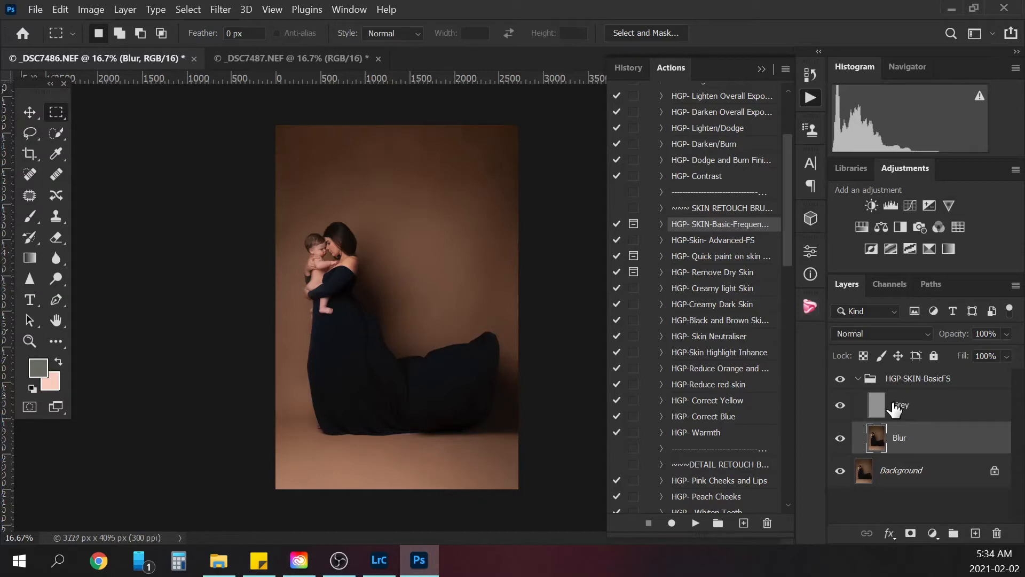
{"action": "left_click", "coordinate": [762, 69]}
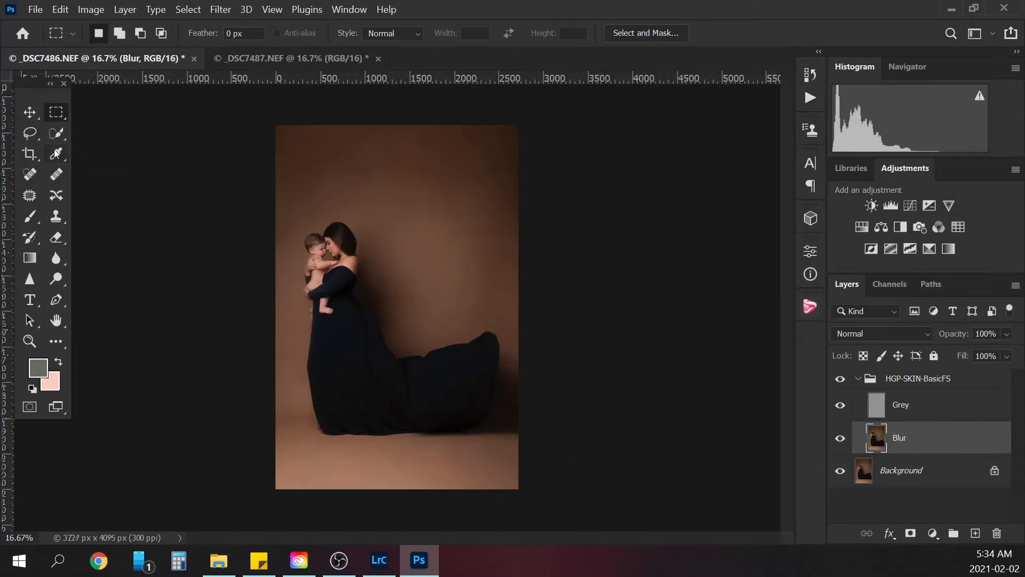
Step: Draw a Lasso selection around the baby's forehead on the Blur layer
{"action": "left_click", "coordinate": [30, 134]}
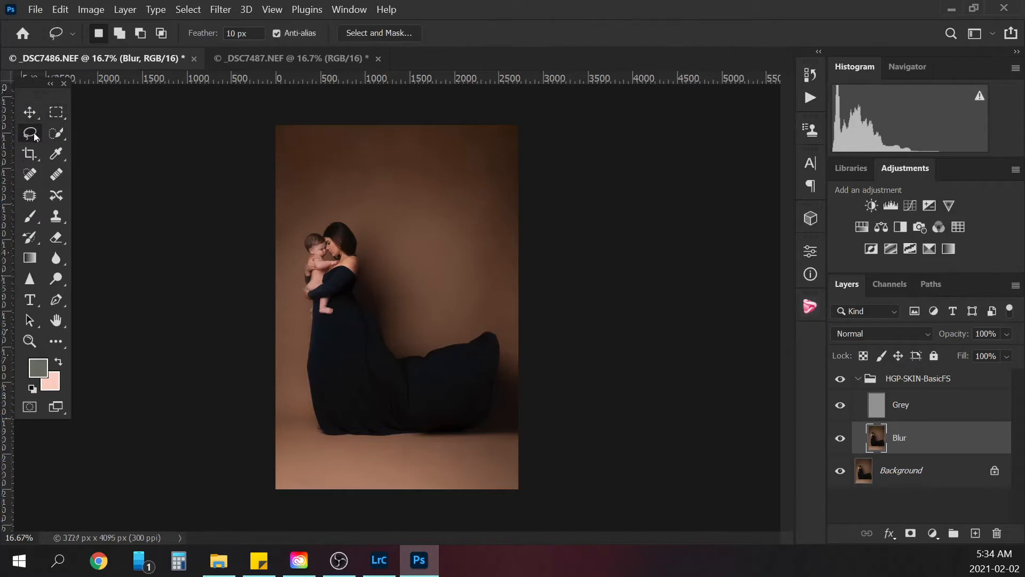
{"action": "key", "text": "ctrl+plus"}
{"action": "key", "text": "ctrl+plus"}
{"action": "key", "text": "ctrl+plus"}
{"action": "key", "text": "ctrl+plus"}
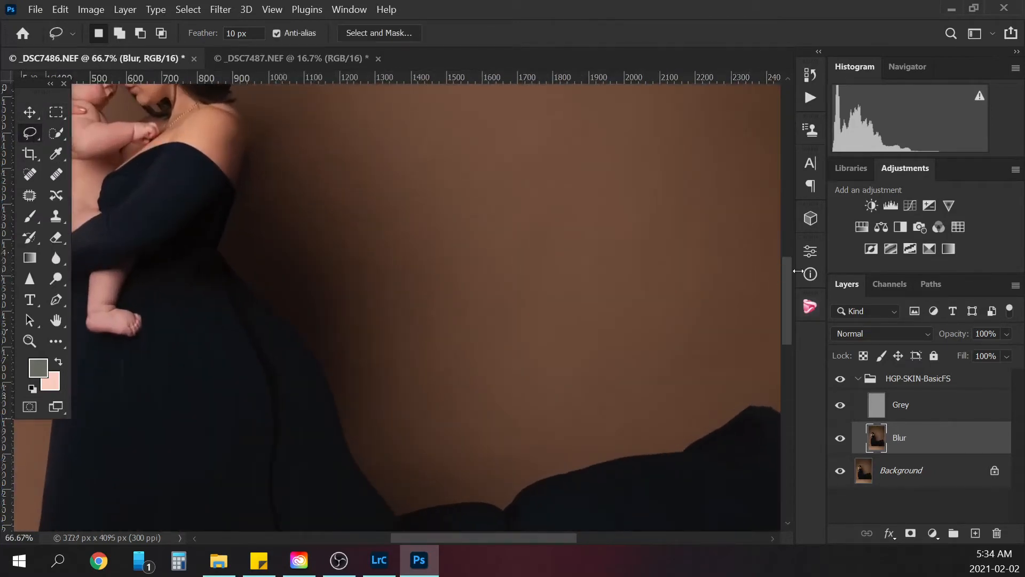
{"action": "left_click_drag", "start_coordinate": [789, 286], "coordinate": [790, 244]}
{"action": "left_click_drag", "start_coordinate": [531, 538], "coordinate": [477, 538]}
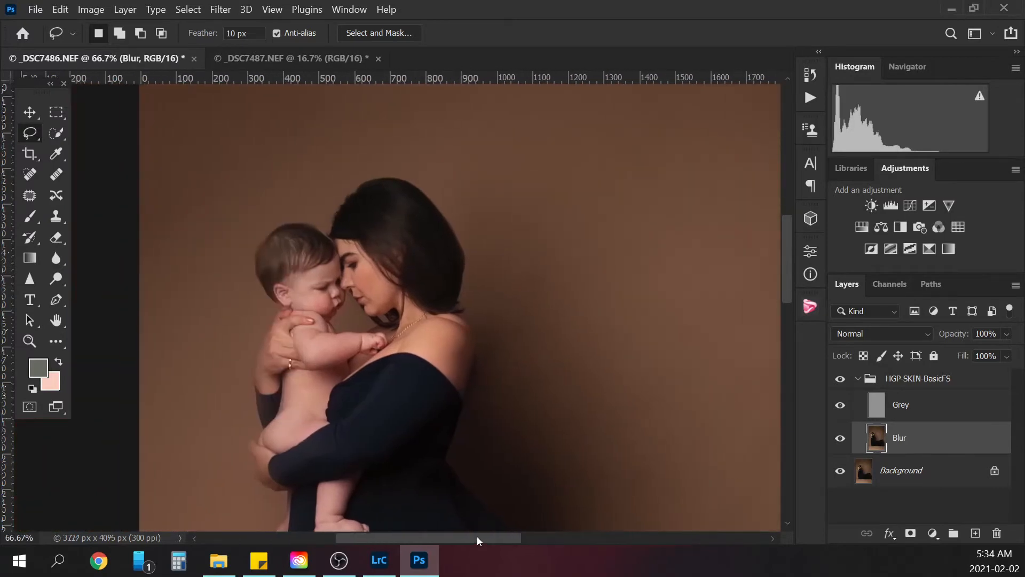
{"action": "mouse_move", "coordinate": [785, 272]}
{"action": "left_mouse_down"}
{"action": "mouse_move", "coordinate": [785, 260]}
{"action": "mouse_move", "coordinate": [783, 290]}
{"action": "left_mouse_up"}
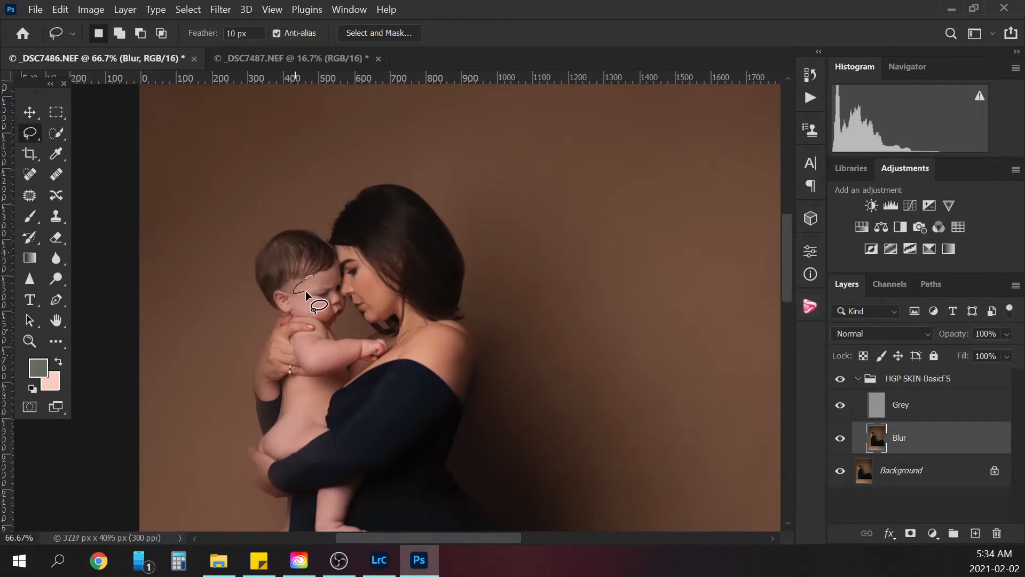
{"action": "mouse_move", "coordinate": [338, 278]}
{"action": "left_mouse_down"}
{"action": "mouse_move", "coordinate": [319, 271]}
{"action": "mouse_move", "coordinate": [297, 291]}
{"action": "left_mouse_up"}
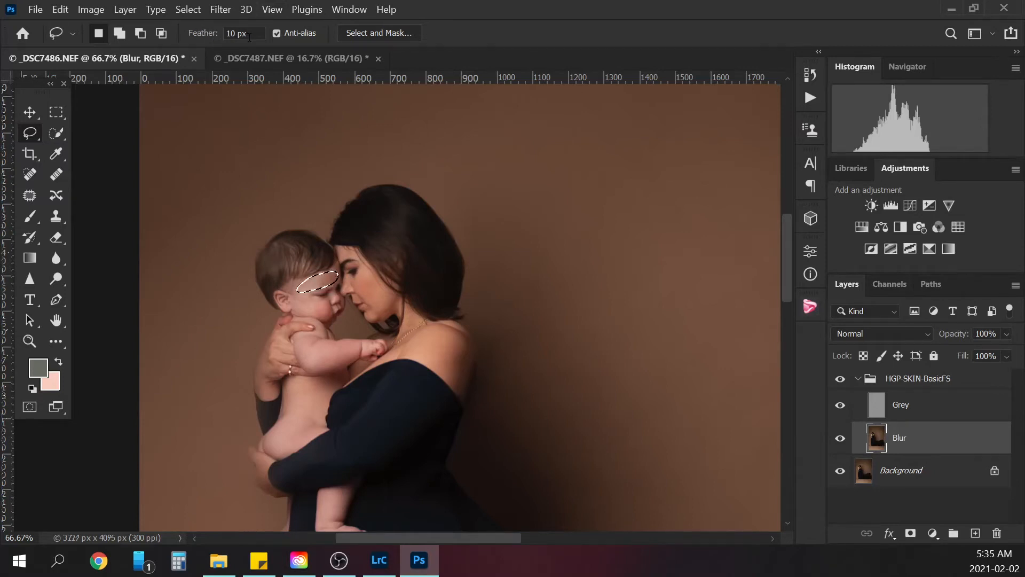
Step: Apply a Gaussian Blur with a 7.0-pixel radius to the selected forehead skin and deselect it
{"action": "left_click", "coordinate": [225, 12]}
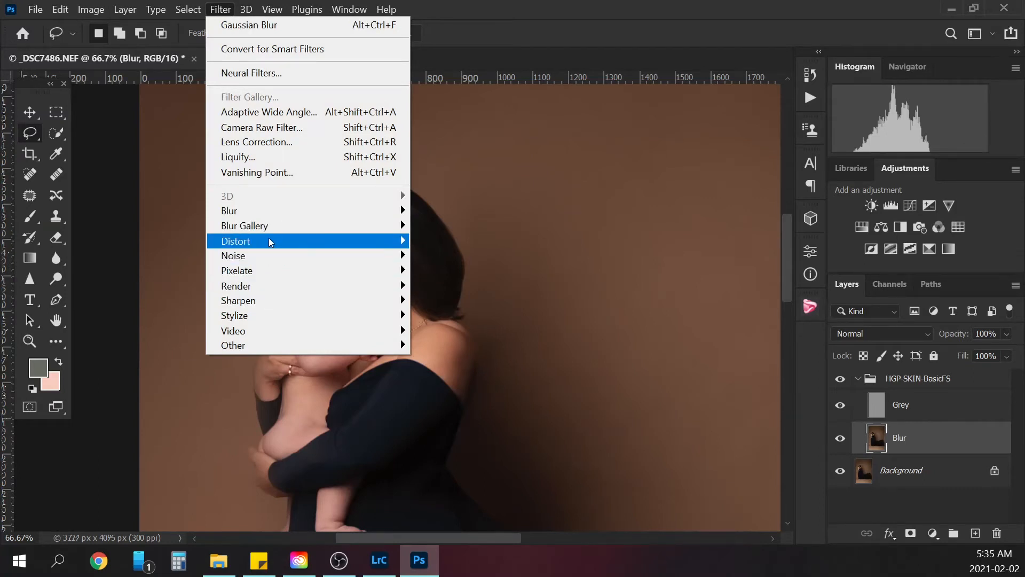
{"action": "mouse_move", "coordinate": [270, 239]}
{"action": "mouse_move", "coordinate": [325, 205]}
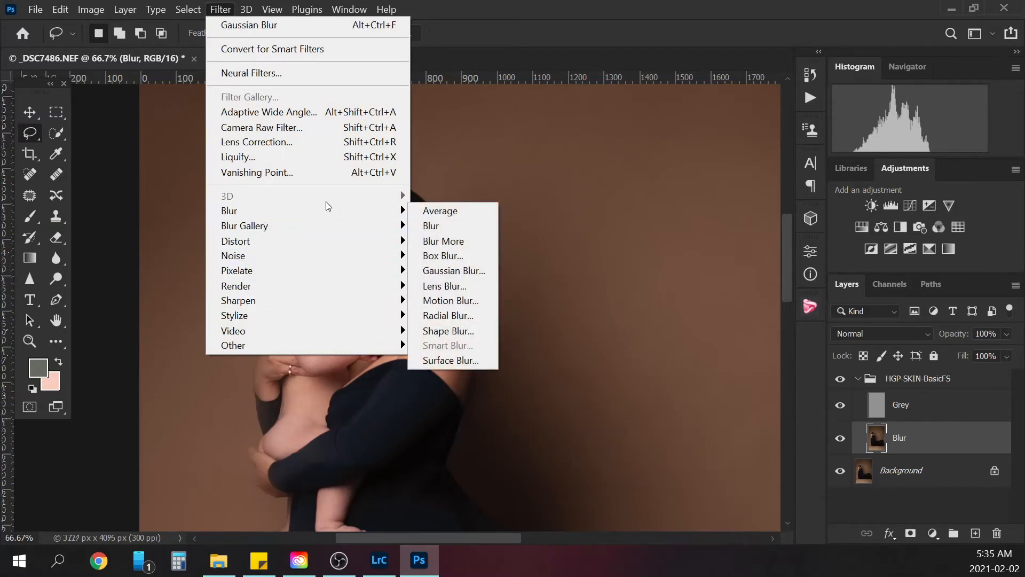
{"action": "left_click", "coordinate": [470, 271]}
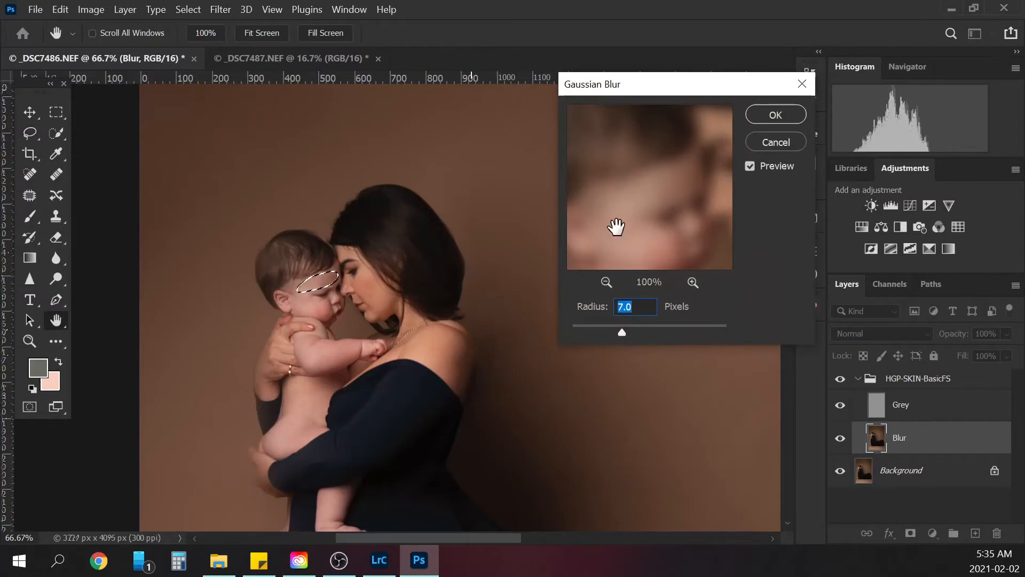
{"action": "left_click", "coordinate": [774, 114]}
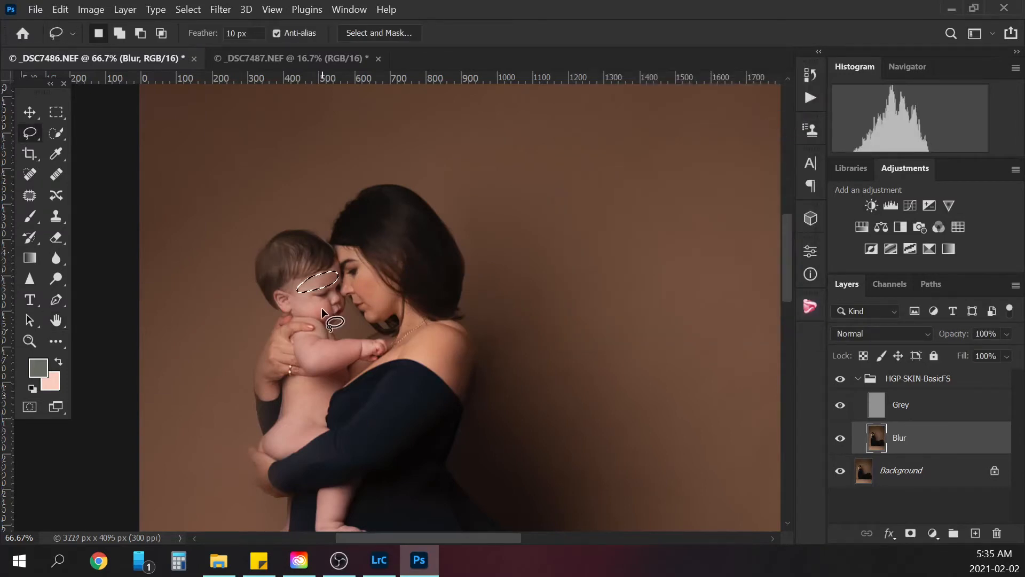
{"action": "key", "text": "ctrl+d"}
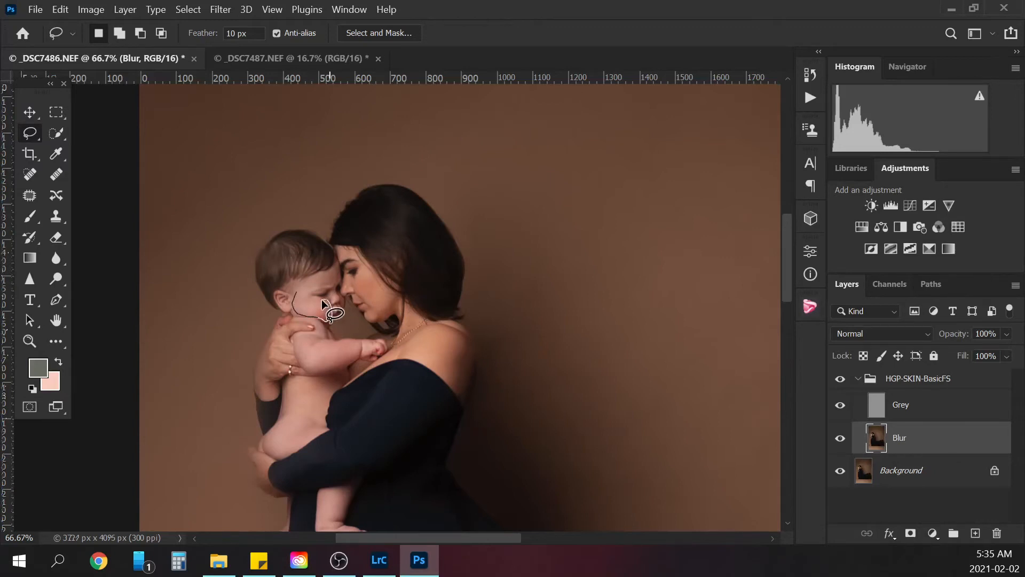
Step: Outline the baby's cheek, arm and torso one after another with the Lasso on the Blur layer, clearing each selection
{"action": "left_click_drag", "start_coordinate": [317, 315], "coordinate": [302, 308]}
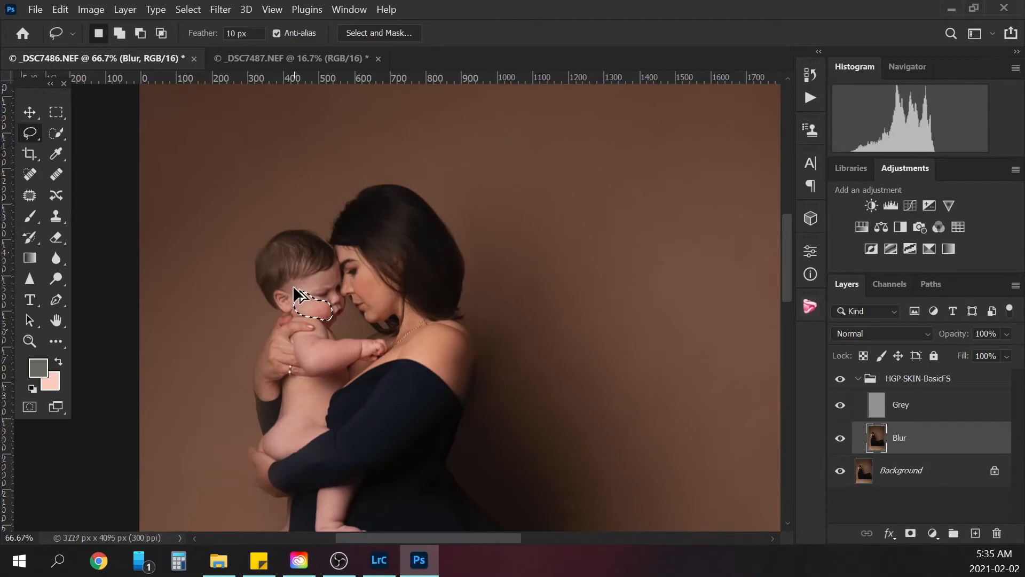
{"action": "key", "text": "ctrl+d"}
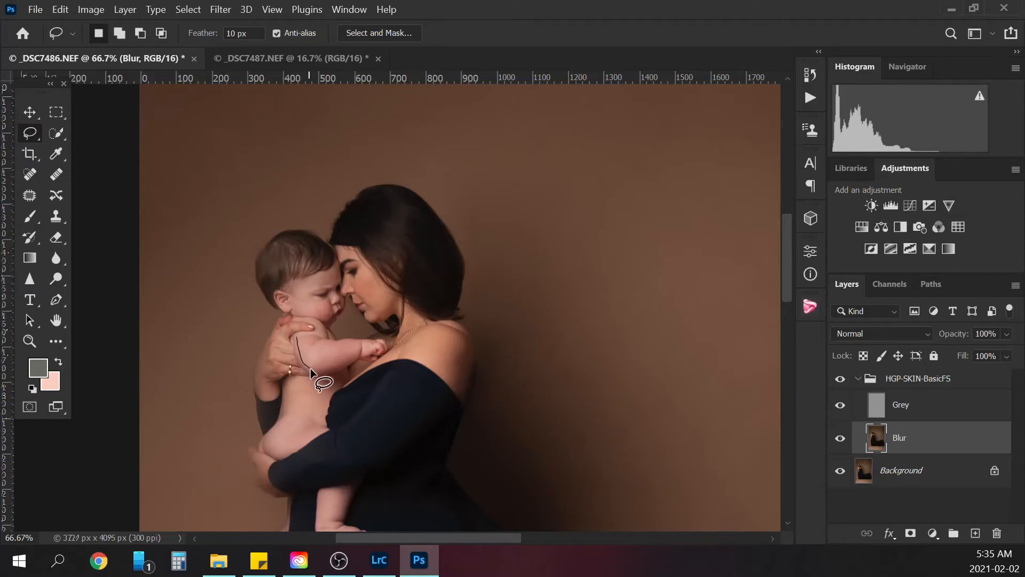
{"action": "mouse_move", "coordinate": [310, 368]}
{"action": "left_mouse_down"}
{"action": "mouse_move", "coordinate": [375, 346]}
{"action": "mouse_move", "coordinate": [322, 344]}
{"action": "mouse_move", "coordinate": [299, 342]}
{"action": "left_mouse_up"}
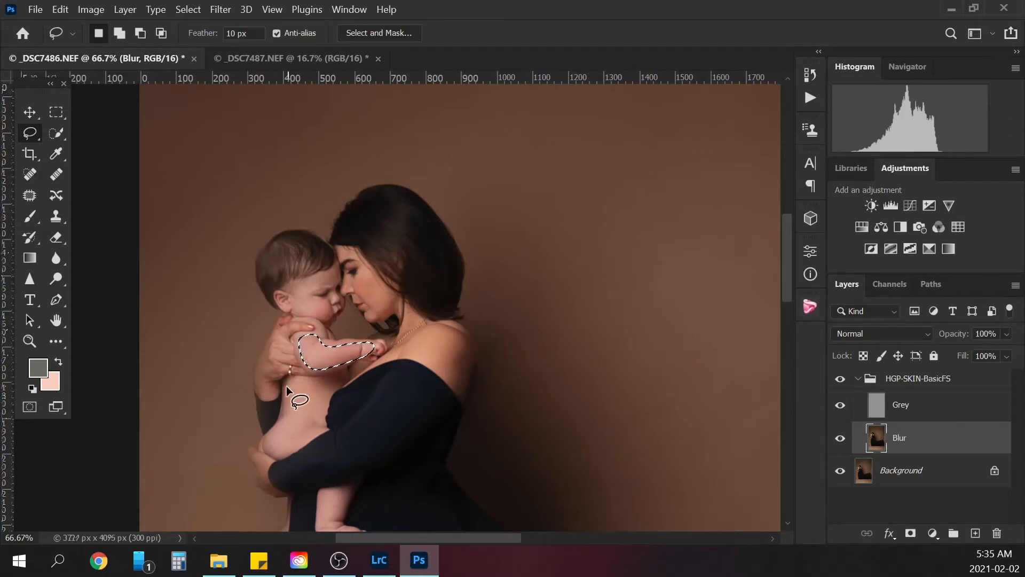
{"action": "left_click_drag", "start_coordinate": [285, 381], "coordinate": [286, 398]}
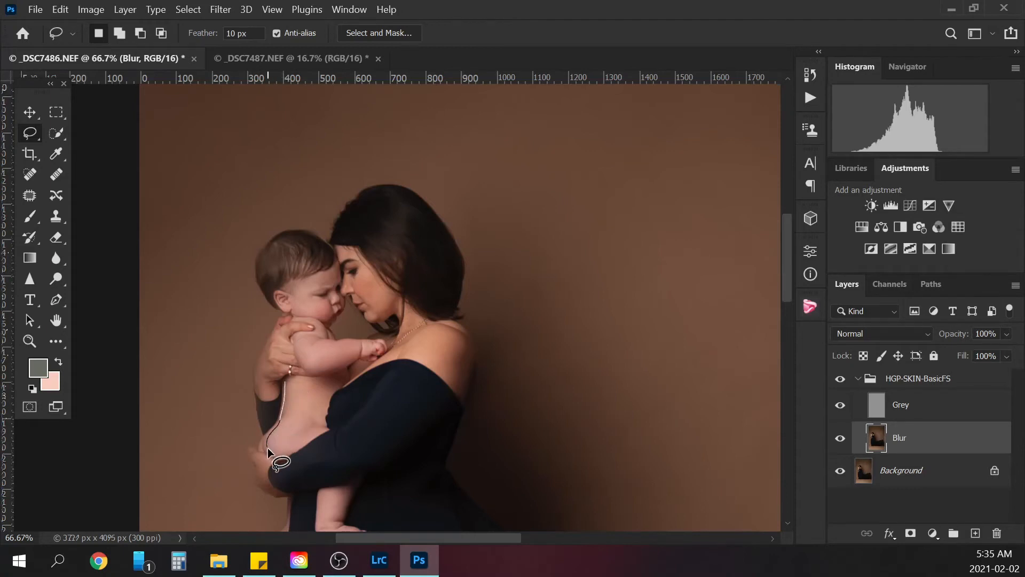
{"action": "mouse_move", "coordinate": [320, 431]}
{"action": "left_mouse_down"}
{"action": "mouse_move", "coordinate": [346, 372]}
{"action": "mouse_move", "coordinate": [285, 381]}
{"action": "left_mouse_up"}
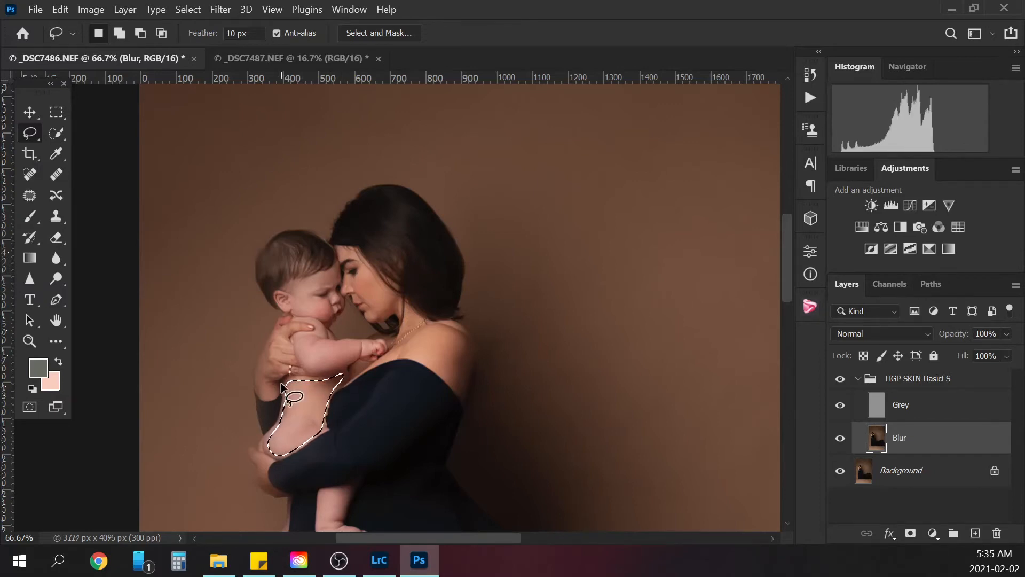
{"action": "left_click", "coordinate": [352, 279]}
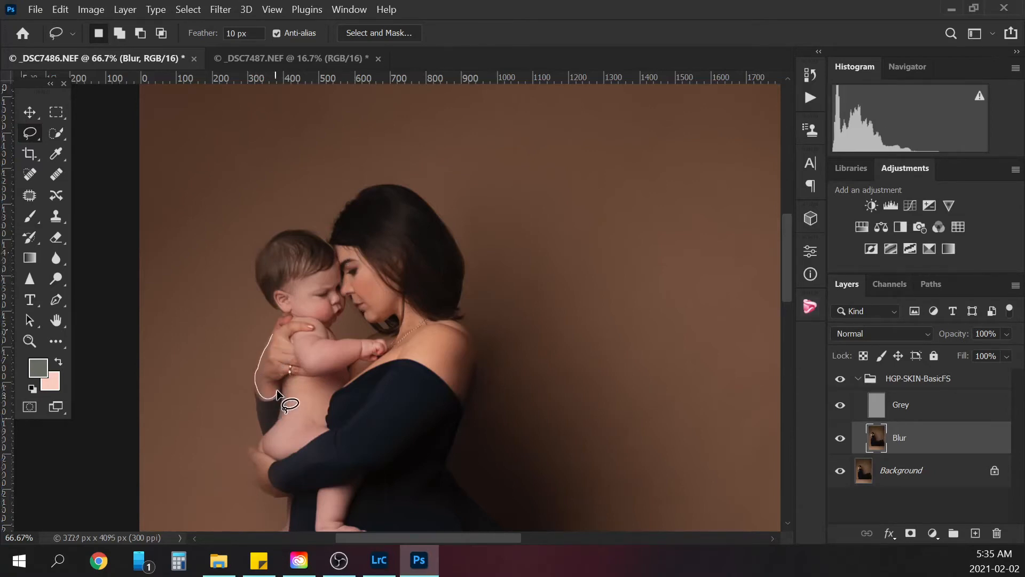
Step: Outline the mother's hand and forearm, the cheek under her eye and her forehead in turn with the Lasso
{"action": "mouse_move", "coordinate": [273, 380]}
{"action": "left_mouse_down"}
{"action": "mouse_move", "coordinate": [282, 366]}
{"action": "mouse_move", "coordinate": [274, 335]}
{"action": "left_mouse_up"}
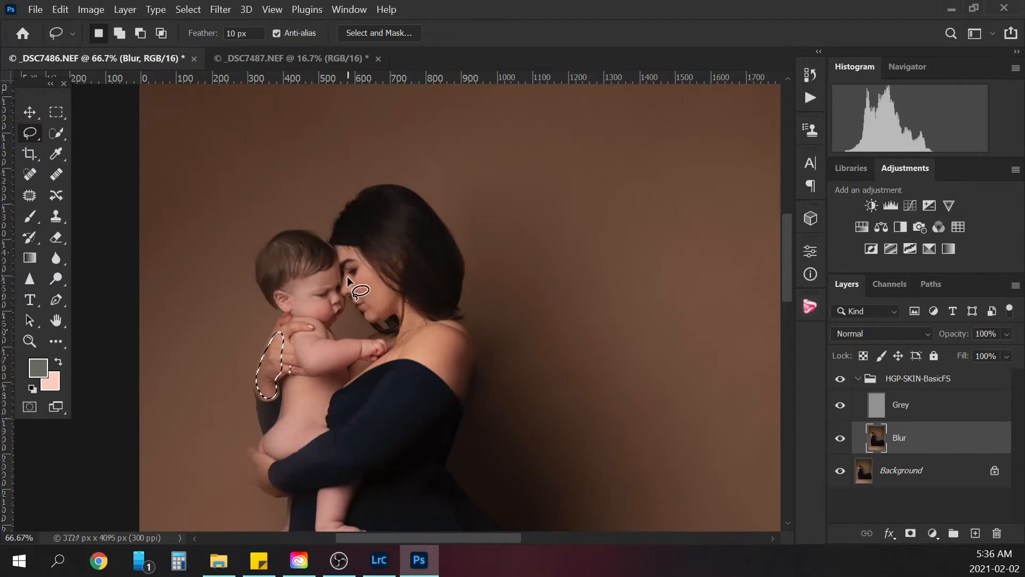
{"action": "left_click_drag", "start_coordinate": [347, 276], "coordinate": [349, 288]}
{"action": "mouse_move", "coordinate": [357, 273]}
{"action": "left_mouse_down"}
{"action": "mouse_move", "coordinate": [365, 288]}
{"action": "mouse_move", "coordinate": [349, 276]}
{"action": "left_mouse_up"}
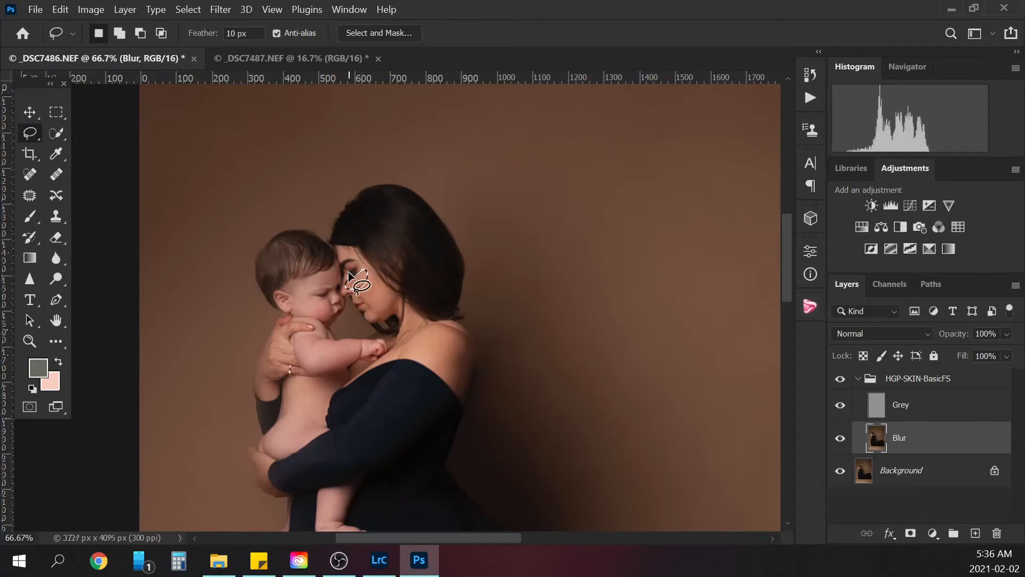
{"action": "mouse_move", "coordinate": [338, 246]}
{"action": "left_mouse_down"}
{"action": "mouse_move", "coordinate": [340, 259]}
{"action": "mouse_move", "coordinate": [339, 246]}
{"action": "left_mouse_up"}
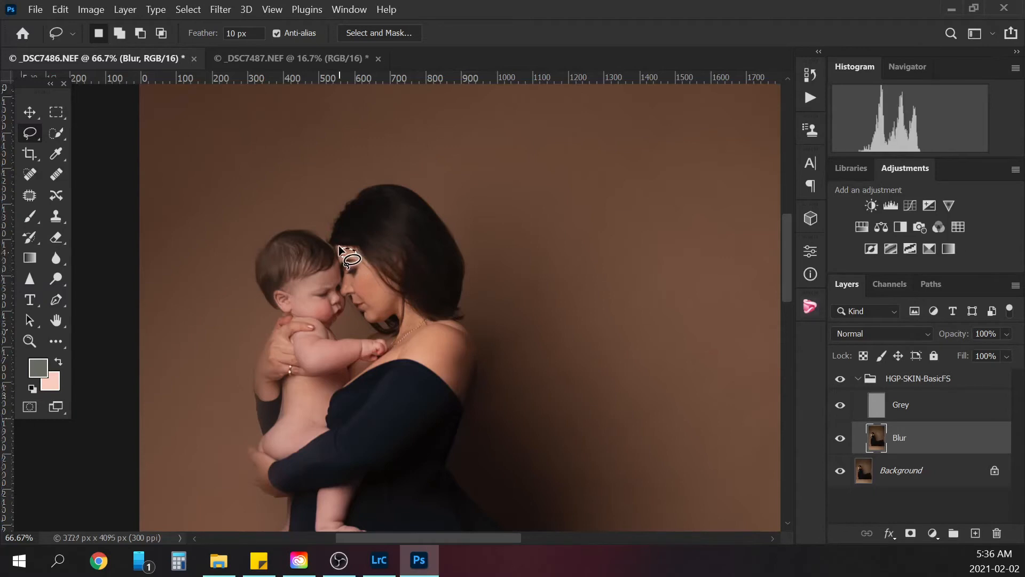
Step: Repeat the Gaussian Blur on the mother's selected forehead, then outline her cheek with the Lasso and blur it the same way
{"action": "key", "text": "ctrl+alt+f"}
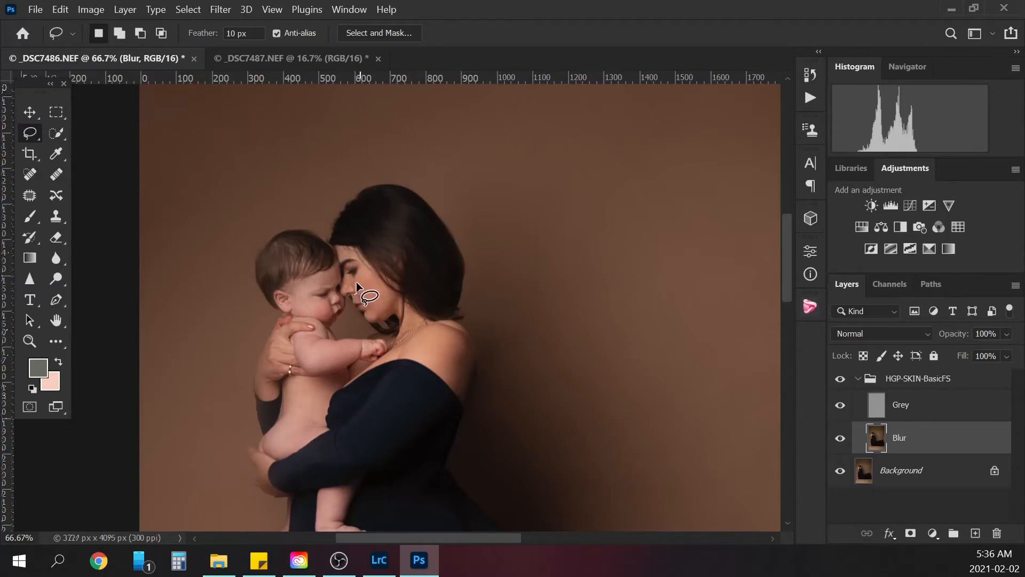
{"action": "mouse_move", "coordinate": [392, 293]}
{"action": "left_mouse_down"}
{"action": "mouse_move", "coordinate": [396, 306]}
{"action": "mouse_move", "coordinate": [369, 320]}
{"action": "left_mouse_up"}
{"action": "left_click_drag", "start_coordinate": [367, 309], "coordinate": [355, 287]}
{"action": "key", "text": "ctrl+alt+f"}
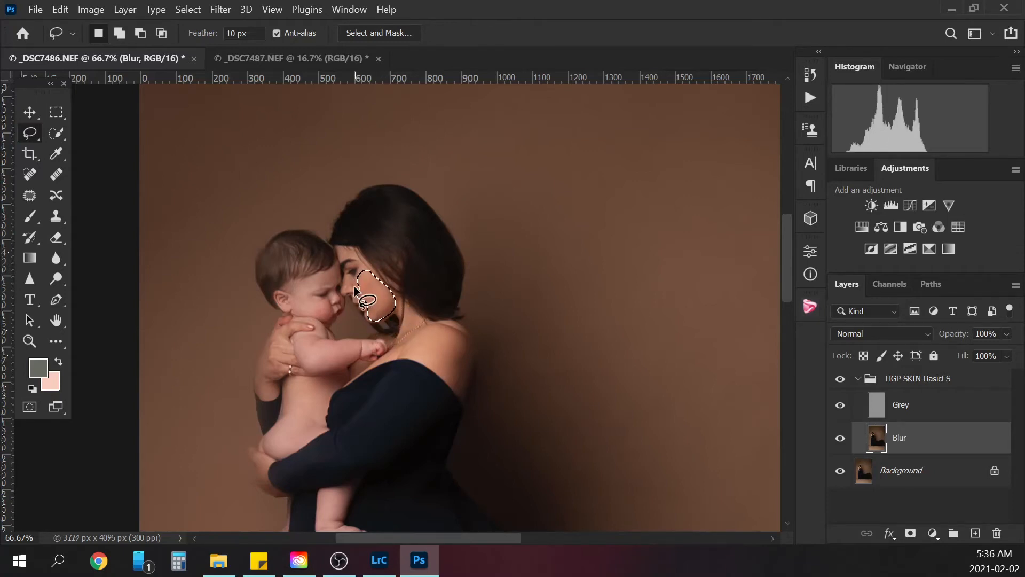
Step: Lasso and blur the mother's neck, then outline her chest and bare shoulder on the Blur layer and clear the selection
{"action": "mouse_move", "coordinate": [401, 335]}
{"action": "left_mouse_down"}
{"action": "mouse_move", "coordinate": [411, 314]}
{"action": "mouse_move", "coordinate": [417, 320]}
{"action": "mouse_move", "coordinate": [407, 330]}
{"action": "left_mouse_up"}
{"action": "key", "text": "ctrl+alt+f"}
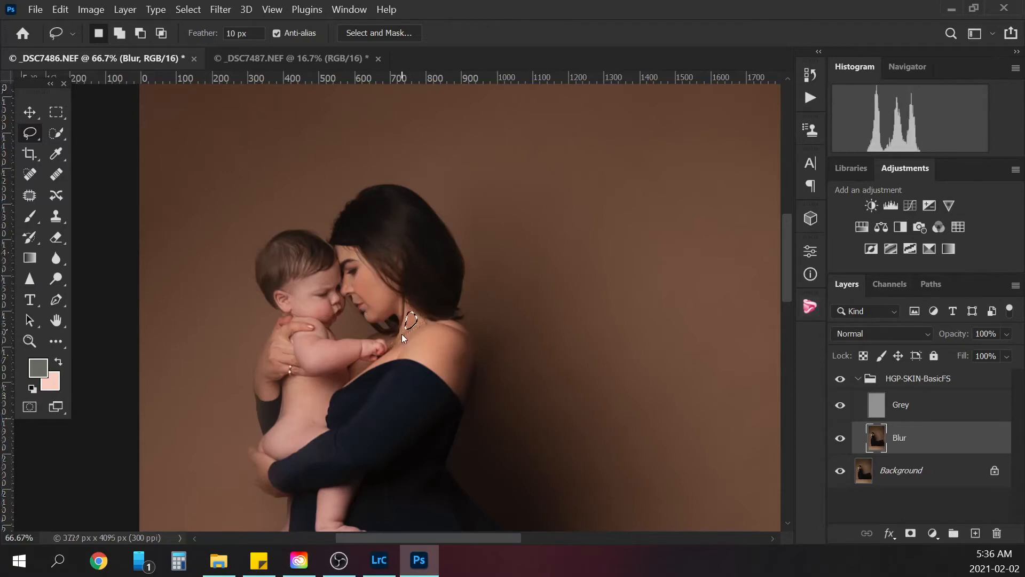
{"action": "left_click_drag", "start_coordinate": [385, 357], "coordinate": [402, 342]}
{"action": "mouse_move", "coordinate": [457, 325]}
{"action": "left_mouse_down"}
{"action": "mouse_move", "coordinate": [468, 376]}
{"action": "mouse_move", "coordinate": [460, 405]}
{"action": "mouse_move", "coordinate": [430, 369]}
{"action": "mouse_move", "coordinate": [387, 355]}
{"action": "left_mouse_up"}
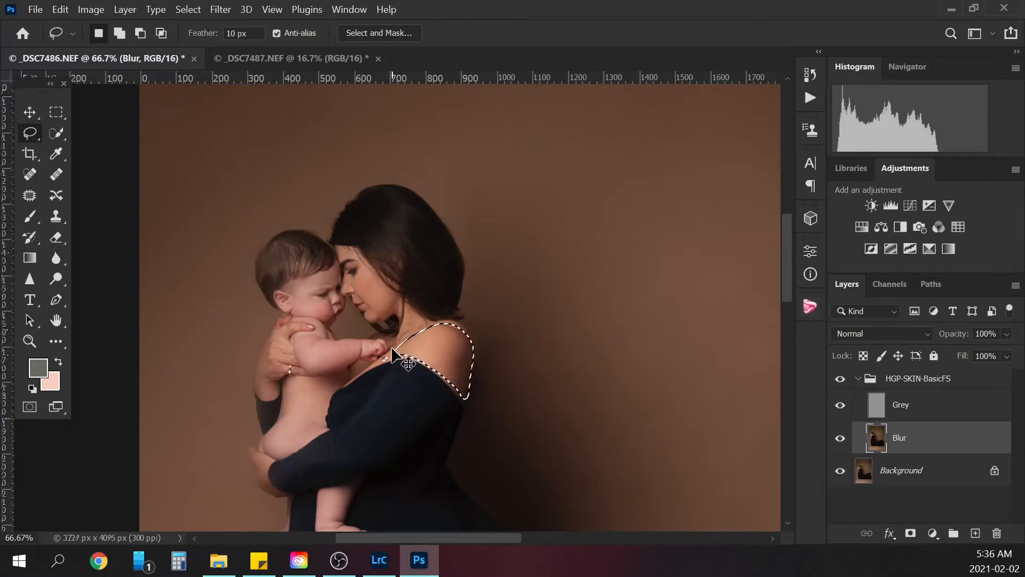
{"action": "key", "text": "ctrl+d"}
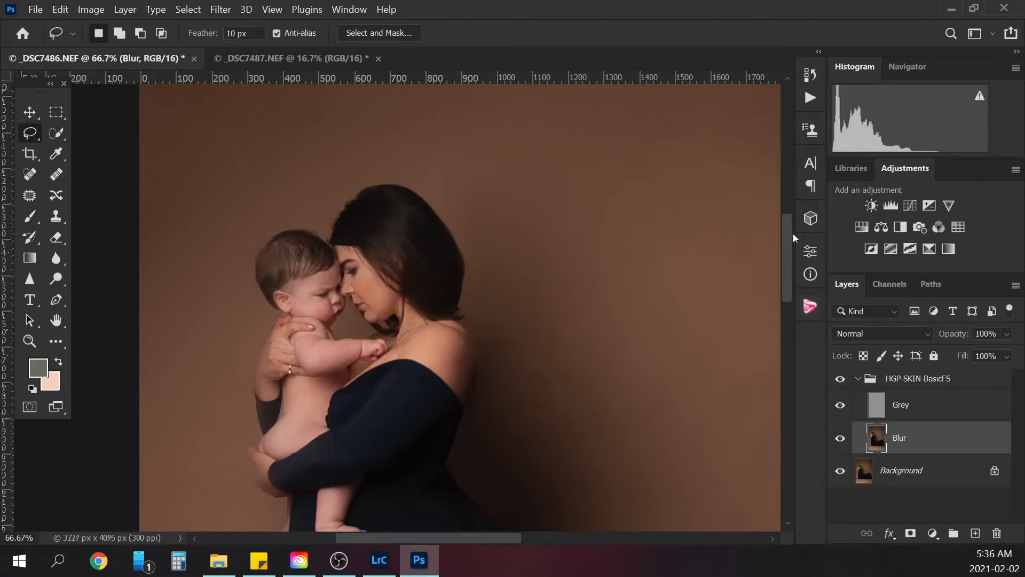
Step: Remove small blemishes from the mother's upper arm and the baby's face on the Grey layer with a 10-pixel Spot Healing Brush
{"action": "left_click_drag", "start_coordinate": [787, 244], "coordinate": [787, 266]}
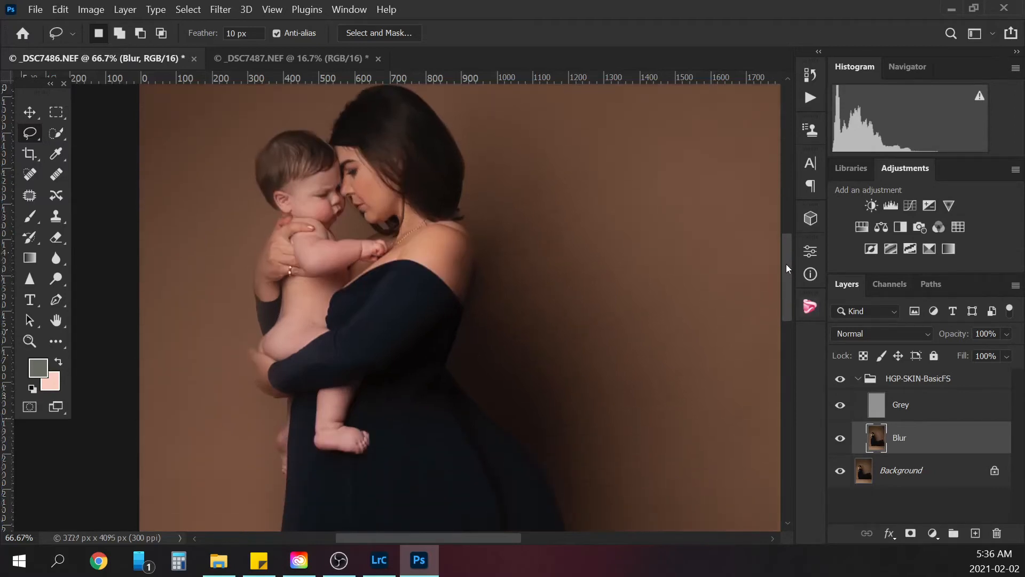
{"action": "key", "text": "ctrl+minus"}
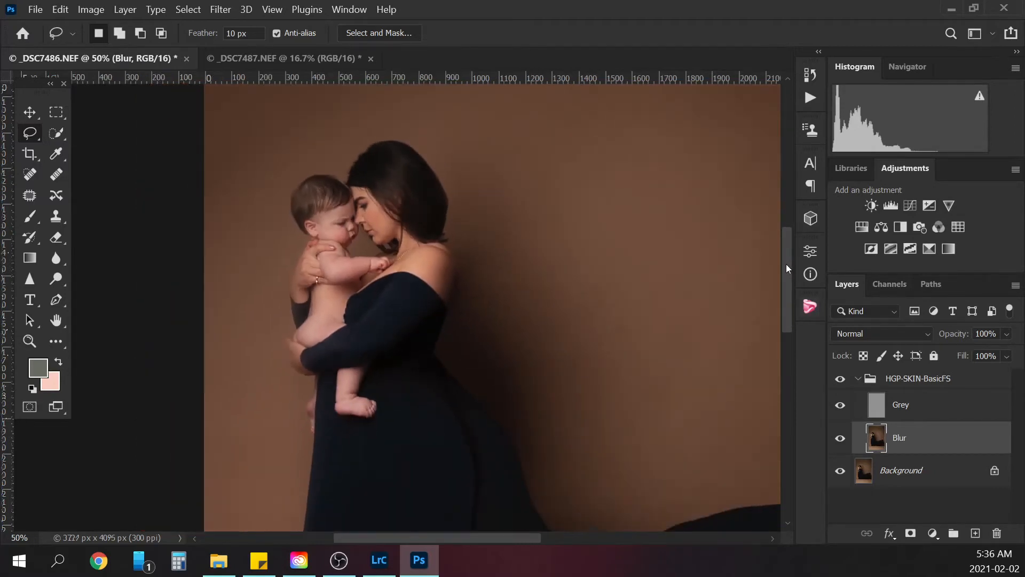
{"action": "left_click", "coordinate": [908, 407]}
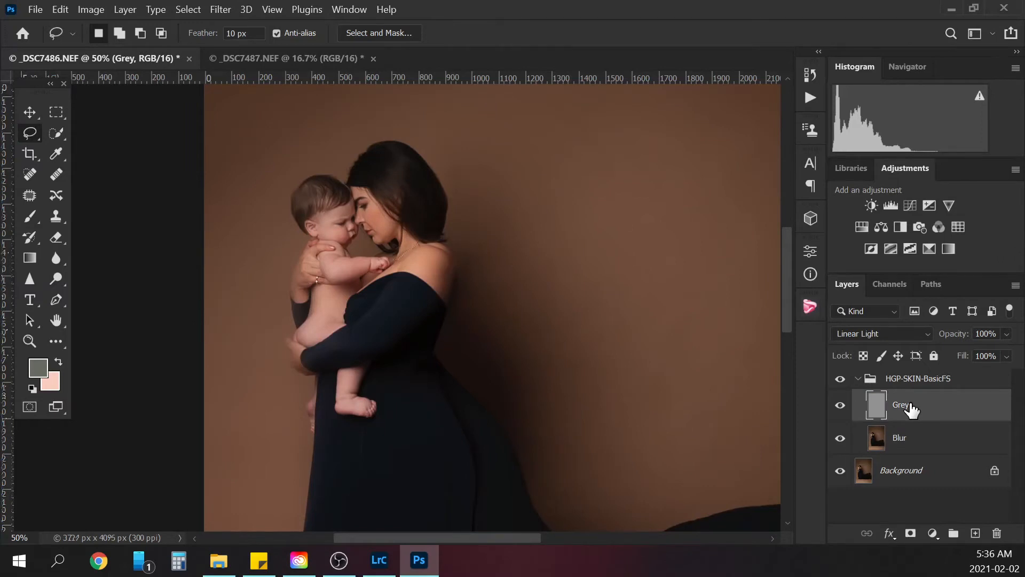
{"action": "key", "text": "ctrl+plus"}
{"action": "key", "text": "ctrl+plus"}
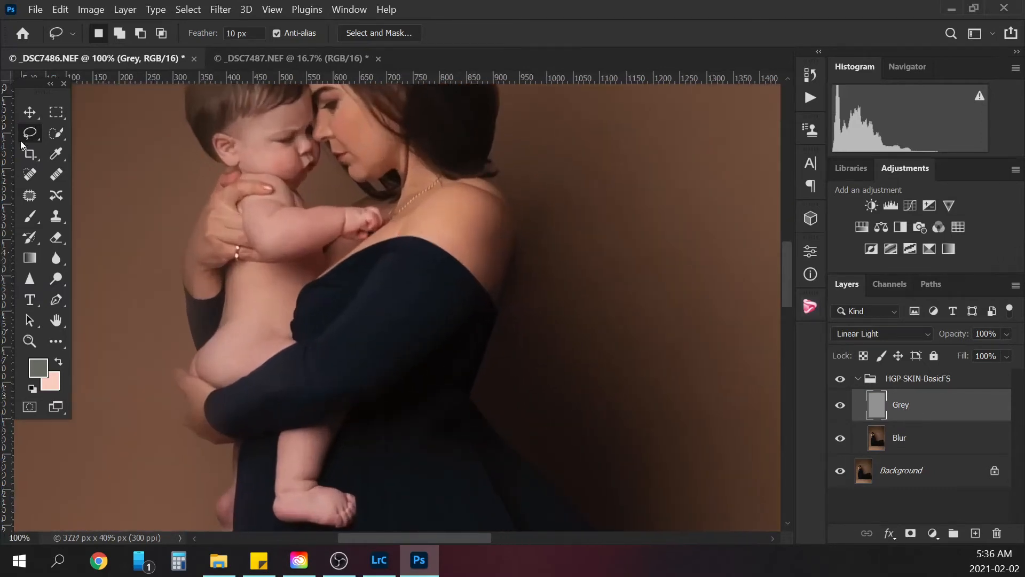
{"action": "left_click_drag", "start_coordinate": [787, 266], "coordinate": [787, 243]}
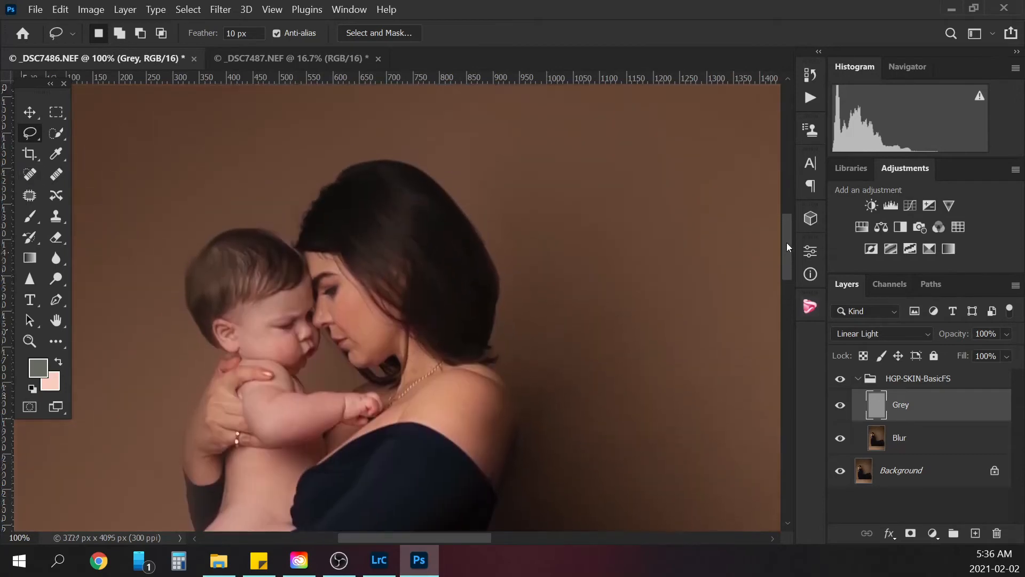
{"action": "left_click", "coordinate": [32, 169]}
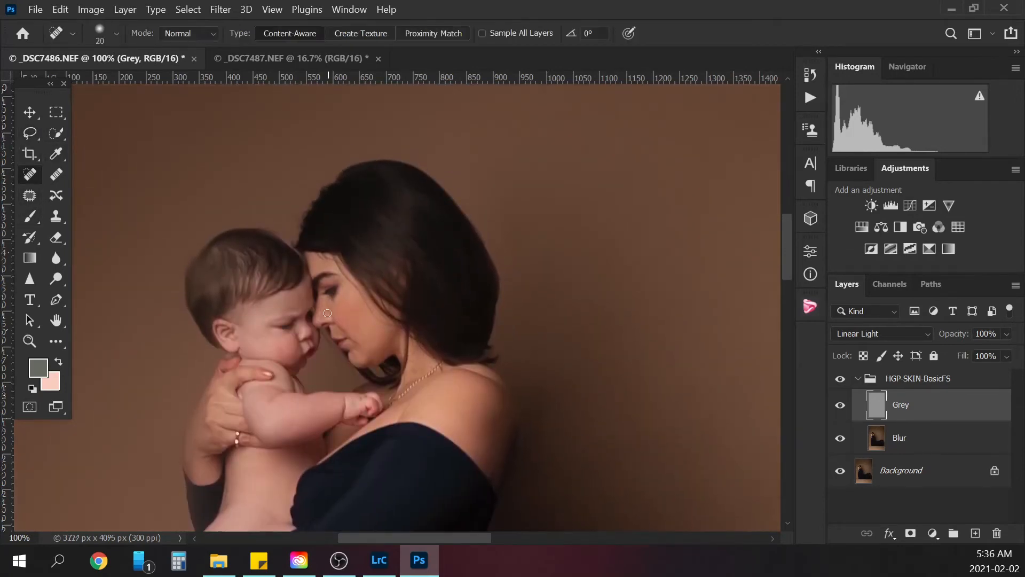
{"action": "key", "text": "bracketleft"}
{"action": "left_click_drag", "start_coordinate": [508, 408], "coordinate": [507, 399]}
{"action": "left_click", "coordinate": [290, 343]}
{"action": "left_click", "coordinate": [305, 323]}
{"action": "left_click", "coordinate": [295, 309]}
{"action": "left_click", "coordinate": [294, 358]}
{"action": "left_click", "coordinate": [299, 354]}
Step: Heal the spots on the baby's arm, torso and bottom on the Grey layer with the Spot Healing Brush
{"action": "left_click_drag", "start_coordinate": [789, 236], "coordinate": [785, 261]}
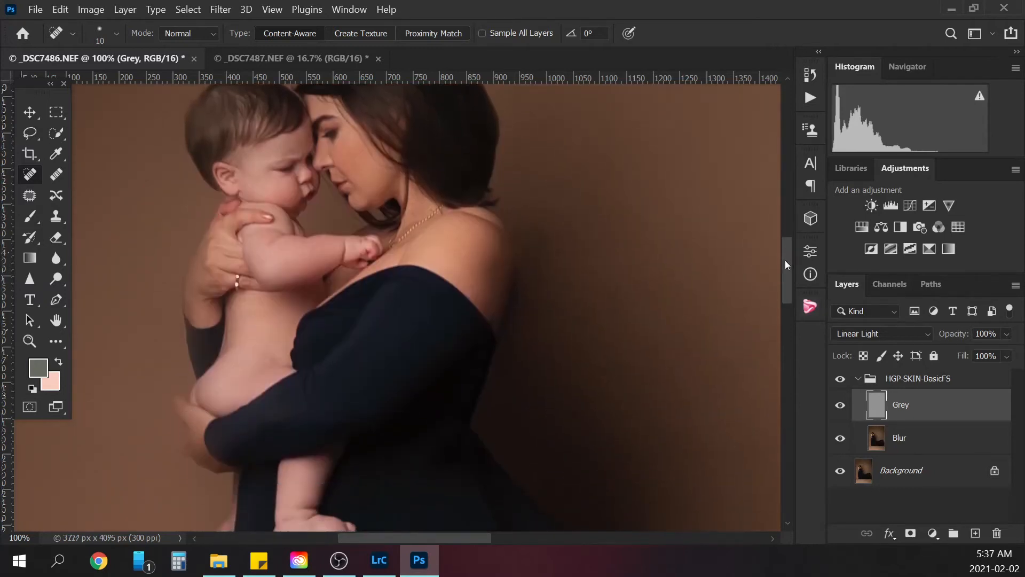
{"action": "left_click", "coordinate": [278, 276]}
{"action": "left_click_drag", "start_coordinate": [286, 271], "coordinate": [296, 268]}
{"action": "left_click", "coordinate": [241, 384]}
{"action": "left_click", "coordinate": [261, 390]}
{"action": "left_click", "coordinate": [253, 388]}
{"action": "left_click_drag", "start_coordinate": [259, 381], "coordinate": [256, 377]}
{"action": "left_click", "coordinate": [255, 334]}
{"action": "left_click", "coordinate": [243, 361]}
{"action": "left_click", "coordinate": [234, 359]}
{"action": "left_click", "coordinate": [250, 317]}
Step: Heal the marks on the baby's foot and lower leg on the Grey layer
{"action": "scroll", "coordinate": [786, 256], "scroll_direction": "down", "scroll_amount": 3}
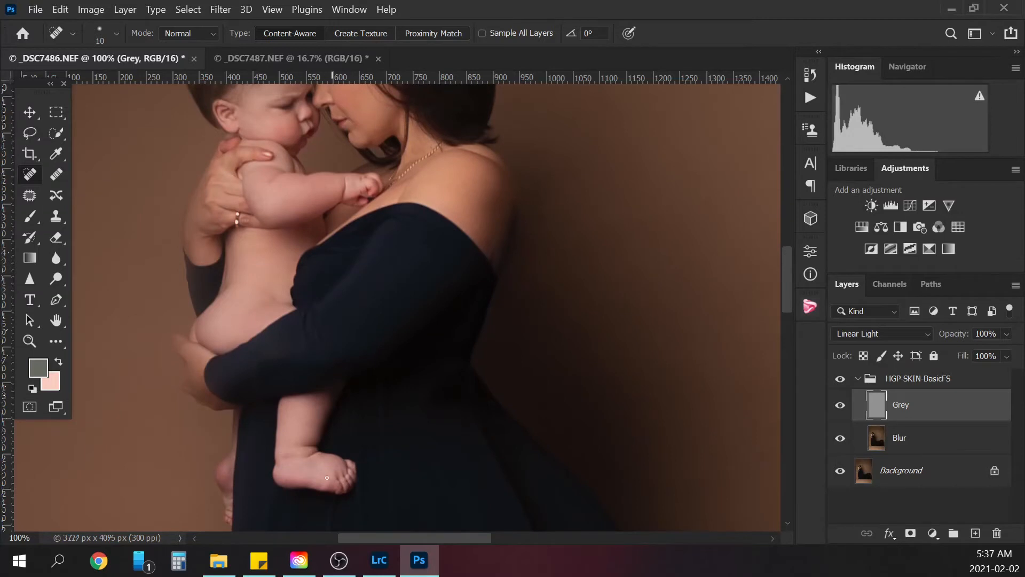
{"action": "left_click", "coordinate": [315, 477]}
{"action": "left_click", "coordinate": [322, 457]}
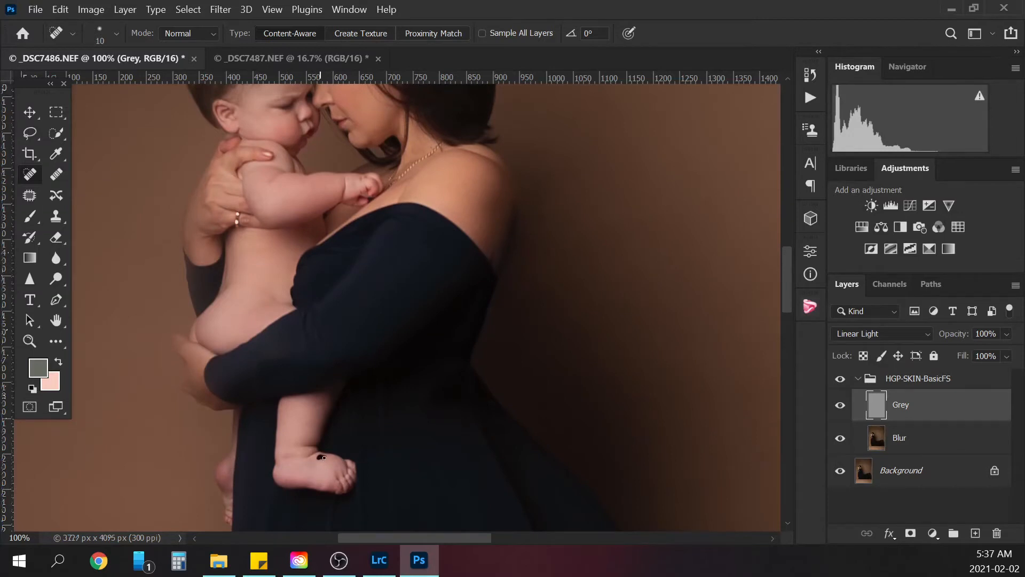
{"action": "left_click", "coordinate": [289, 471]}
{"action": "left_click", "coordinate": [297, 472]}
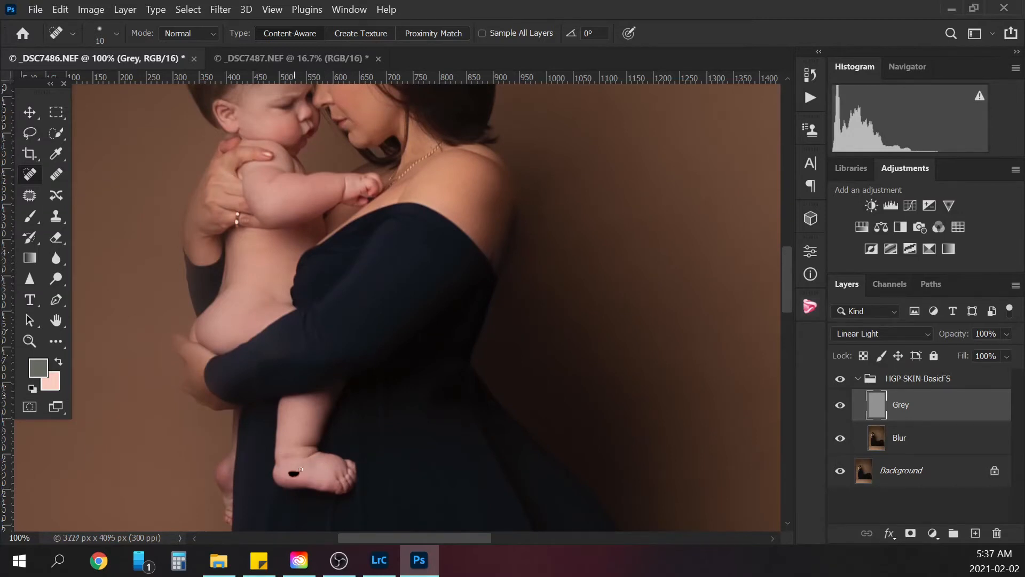
{"action": "left_click", "coordinate": [307, 419]}
{"action": "left_click", "coordinate": [306, 423]}
{"action": "left_click", "coordinate": [321, 403]}
Step: Collapse the HGP-SKIN-BasicFS group and toggle its visibility to compare the skin before and after retouching
{"action": "left_click_drag", "start_coordinate": [790, 268], "coordinate": [792, 249]}
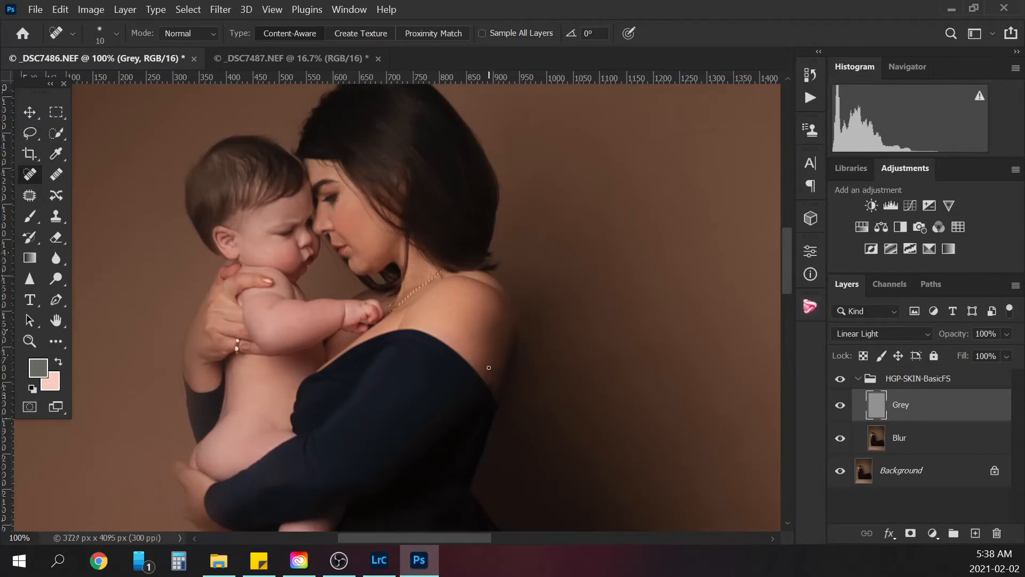
{"action": "left_click", "coordinate": [858, 378]}
{"action": "left_click", "coordinate": [841, 379]}
{"action": "left_click", "coordinate": [841, 380]}
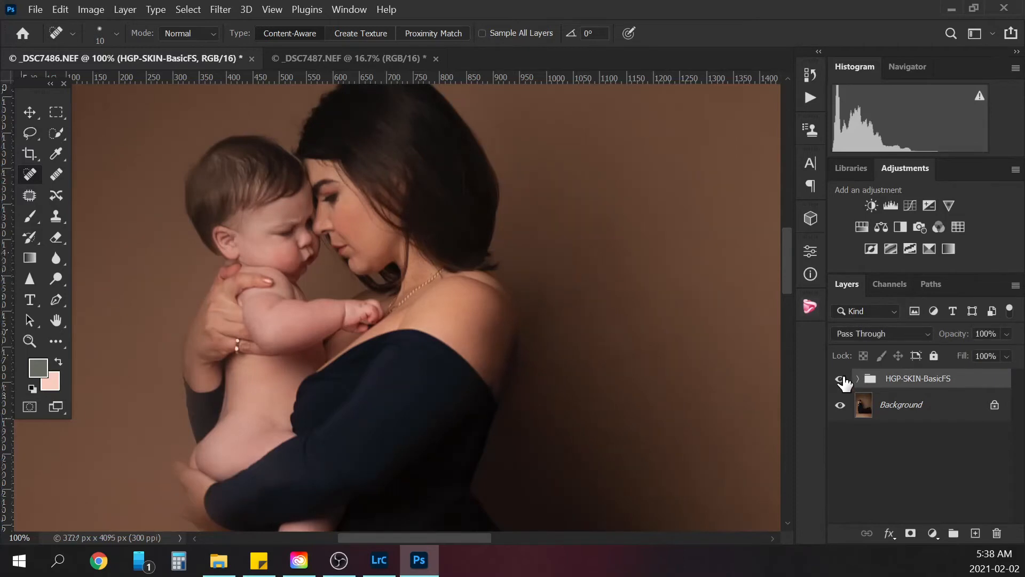
Step: Expand the HGP-SKIN-BasicFS group and add a new empty layer directly above the Blur layer
{"action": "left_click", "coordinate": [857, 378]}
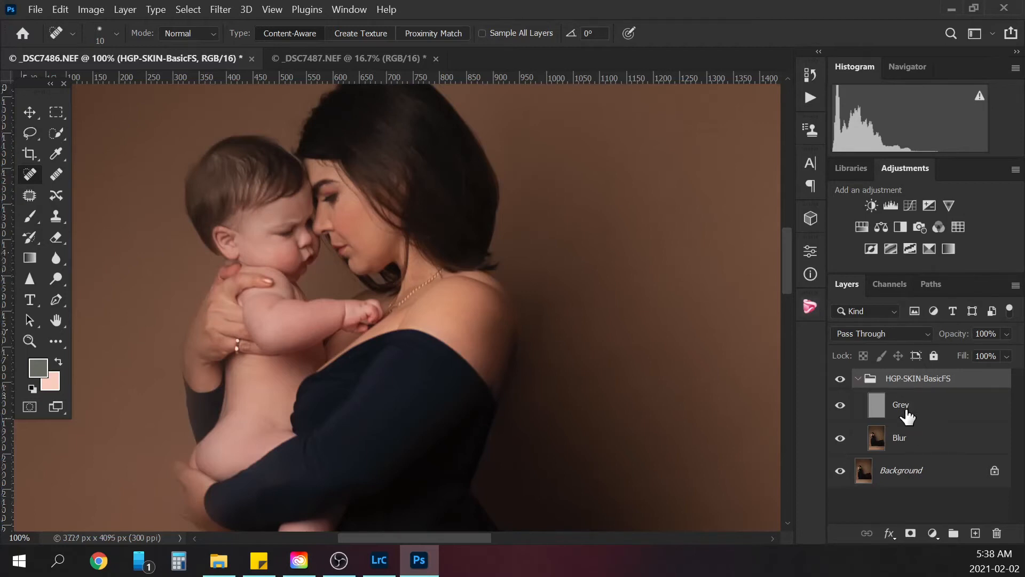
{"action": "left_click", "coordinate": [921, 443]}
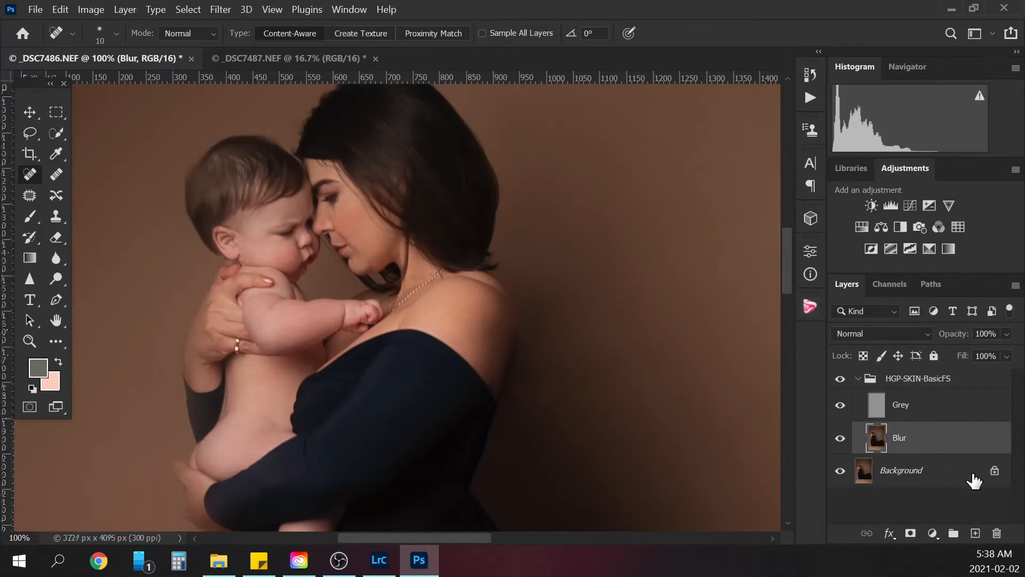
{"action": "left_click", "coordinate": [975, 533]}
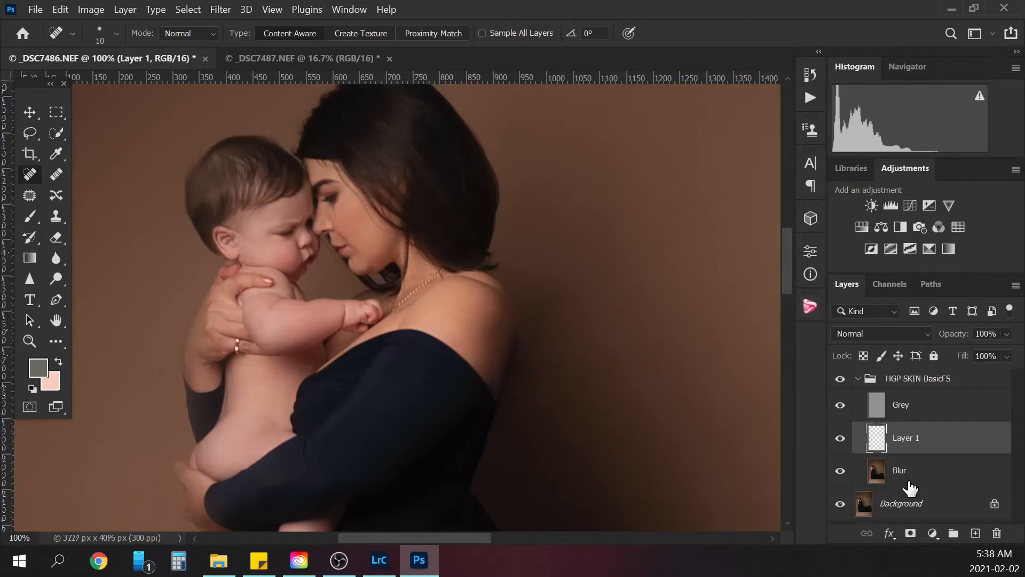
Step: Set the Brush opacity to 10%, sample the skin tone and paint beneath the baby's eye on the new layer
{"action": "left_click", "coordinate": [29, 217]}
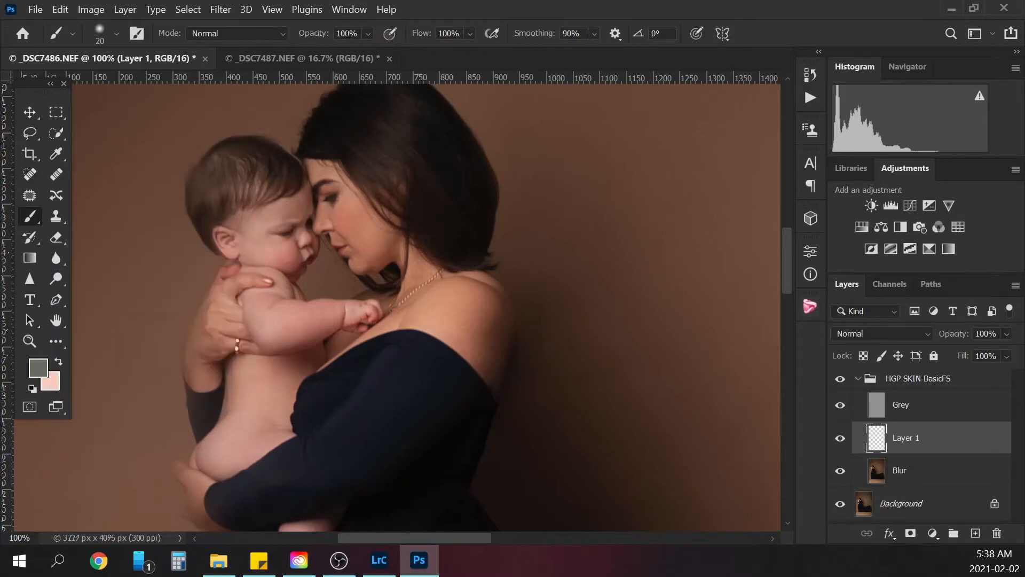
{"action": "left_click_drag", "start_coordinate": [347, 34], "coordinate": [321, 22]}
{"action": "type", "text": "1"}
{"action": "key", "text": "alt"}
{"action": "left_click", "coordinate": [343, 205], "text": "alt"}
{"action": "left_click", "coordinate": [283, 245], "text": "alt"}
{"action": "left_click_drag", "start_coordinate": [294, 238], "coordinate": [301, 254]}
Step: Toggle the visibility of Layer 1 to compare the face with and without the painted skin tone
{"action": "left_click", "coordinate": [845, 441]}
{"action": "left_click", "coordinate": [844, 442]}
{"action": "left_click", "coordinate": [841, 439]}
{"action": "left_click", "coordinate": [841, 439]}
Step: Duplicate the Grey layer and toggle the copy's visibility to compare the sharpening effect
{"action": "left_click", "coordinate": [913, 407]}
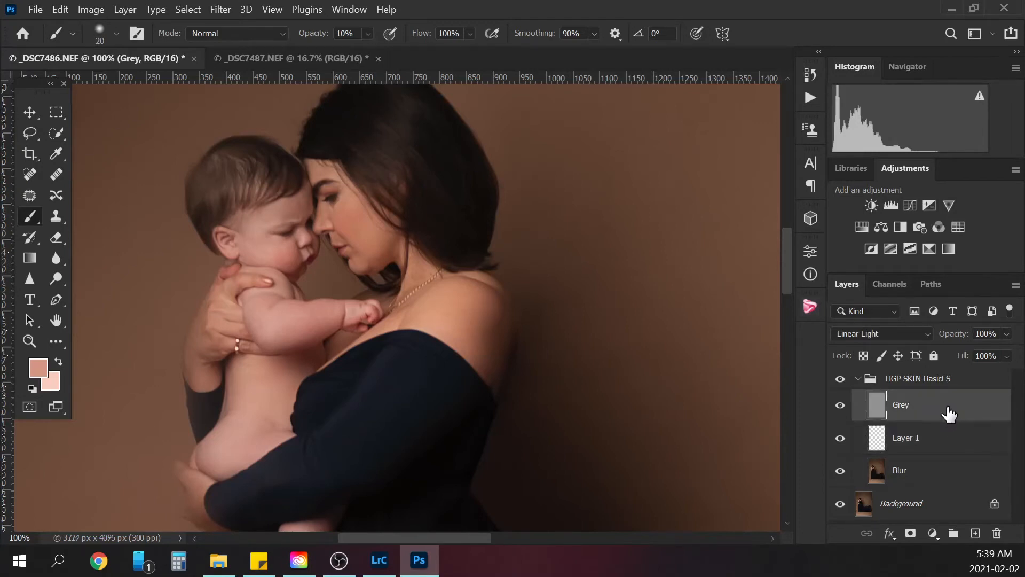
{"action": "left_click_drag", "start_coordinate": [950, 412], "coordinate": [977, 532]}
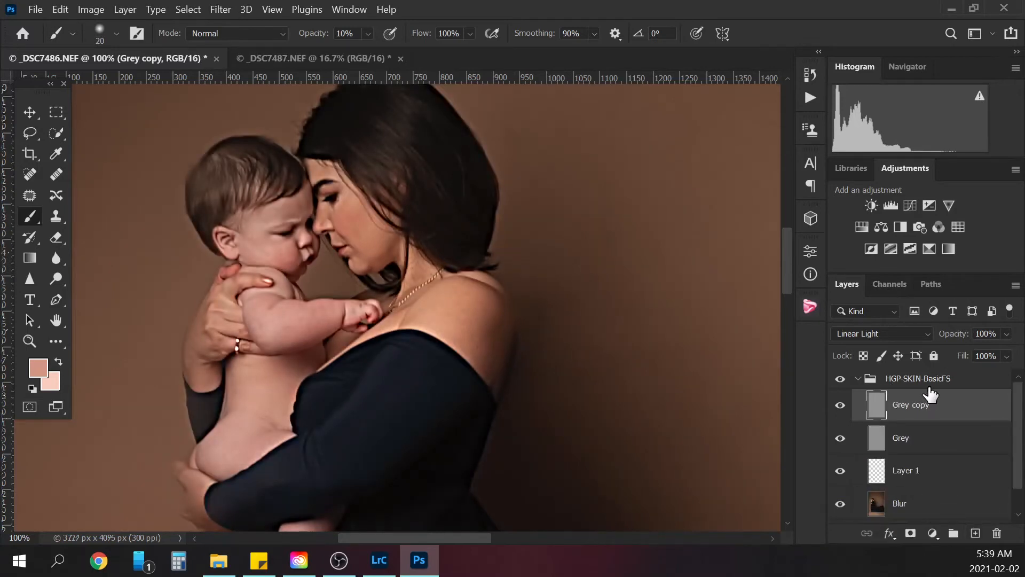
{"action": "left_click", "coordinate": [842, 410]}
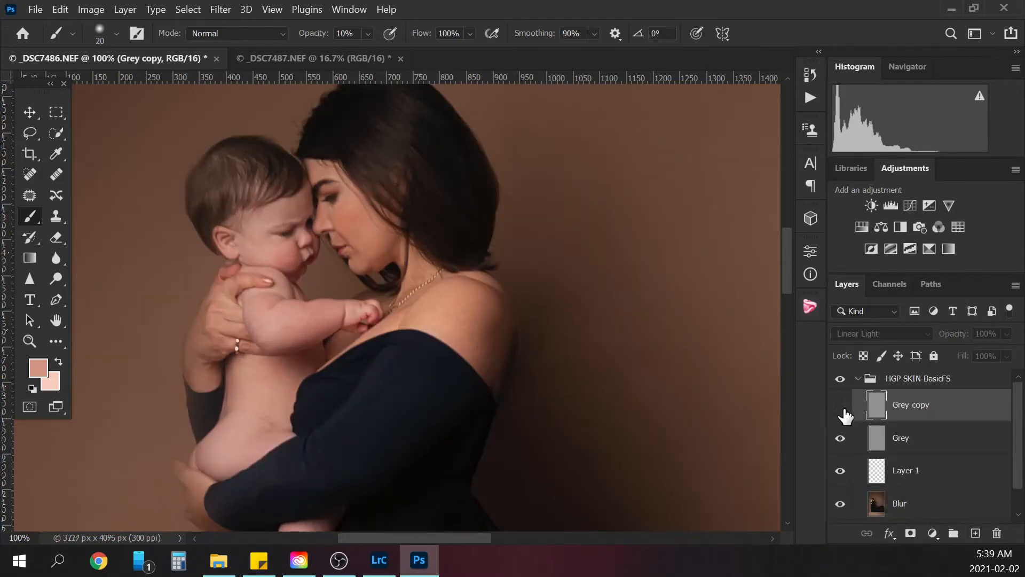
{"action": "left_click", "coordinate": [841, 408]}
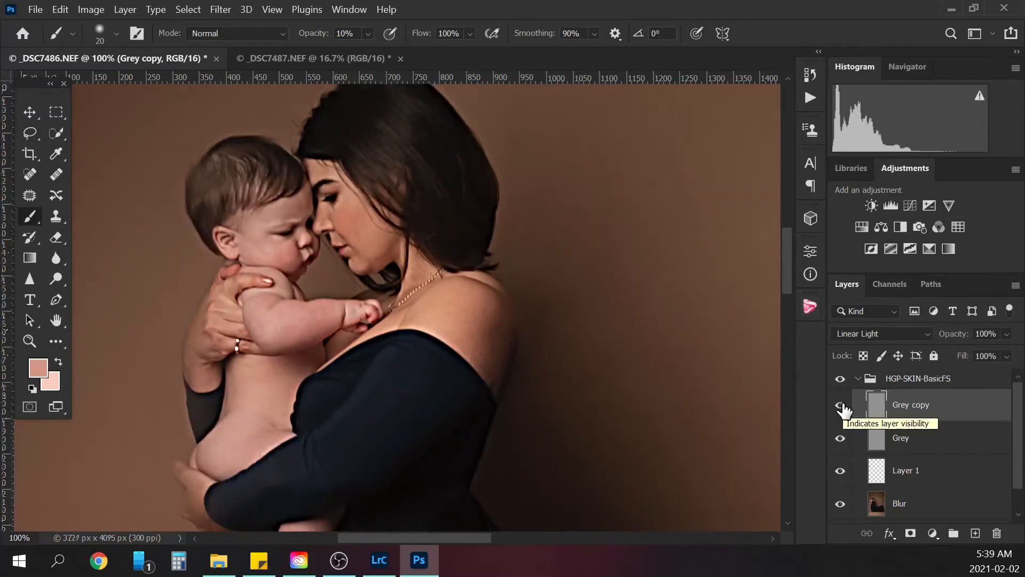
Step: Add a layer mask to the Grey copy layer and invert it to black
{"action": "left_click", "coordinate": [911, 535]}
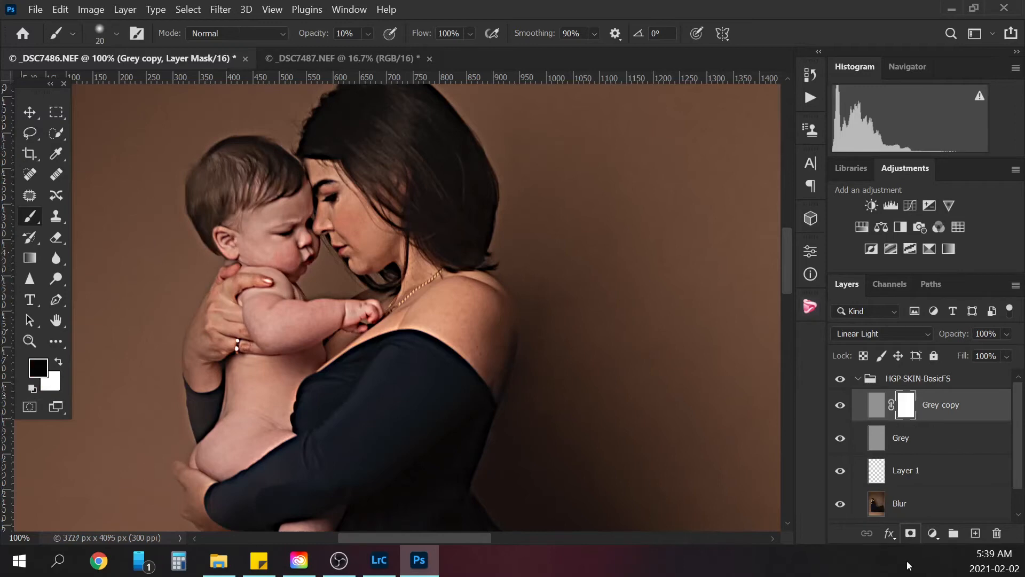
{"action": "left_click_drag", "start_coordinate": [913, 407], "coordinate": [914, 408]}
{"action": "key", "text": "ctrl+i"}
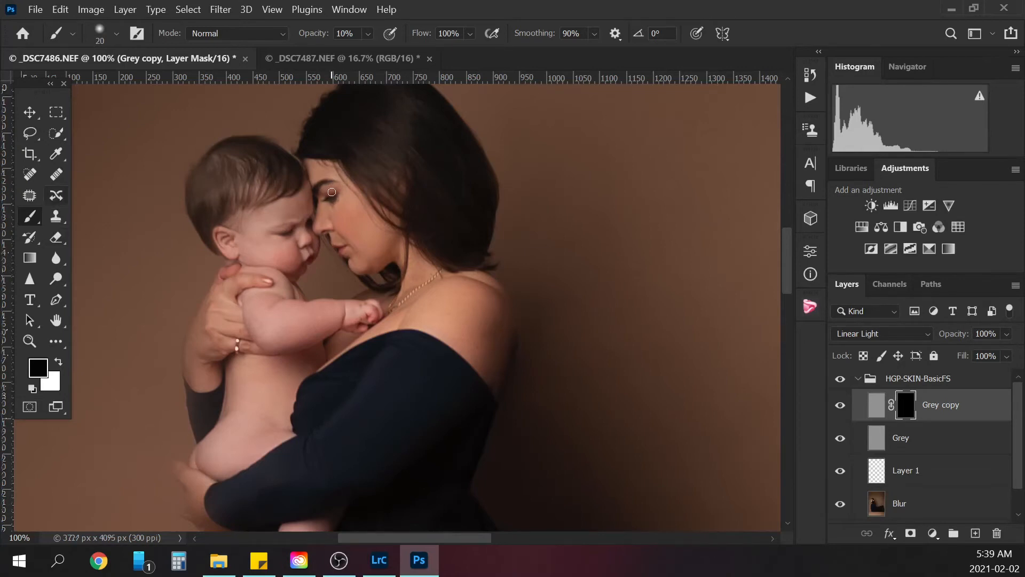
Step: Set the Brush opacity to 100% and the Grey copy layer's opacity to 30%
{"action": "left_click", "coordinate": [368, 33]}
{"action": "left_click_drag", "start_coordinate": [372, 51], "coordinate": [452, 60]}
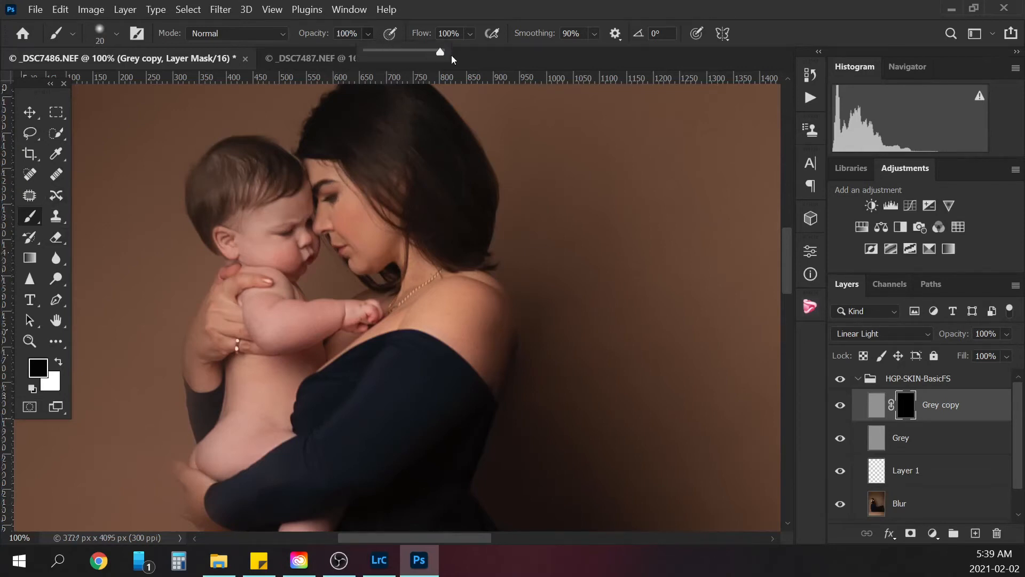
{"action": "left_click", "coordinate": [369, 33]}
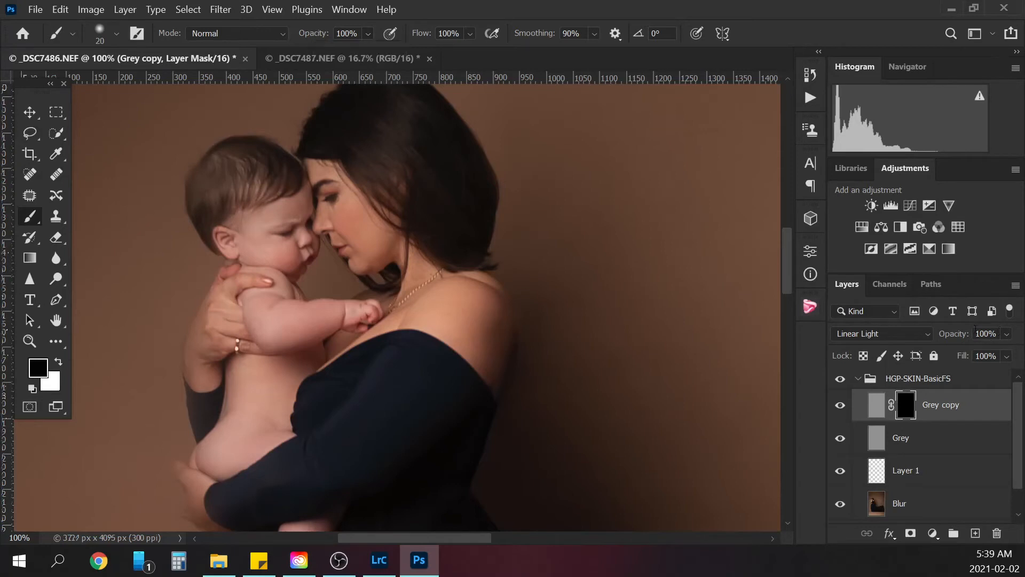
{"action": "type", "text": "3"}
{"action": "key", "text": "ctrl+bracketright"}
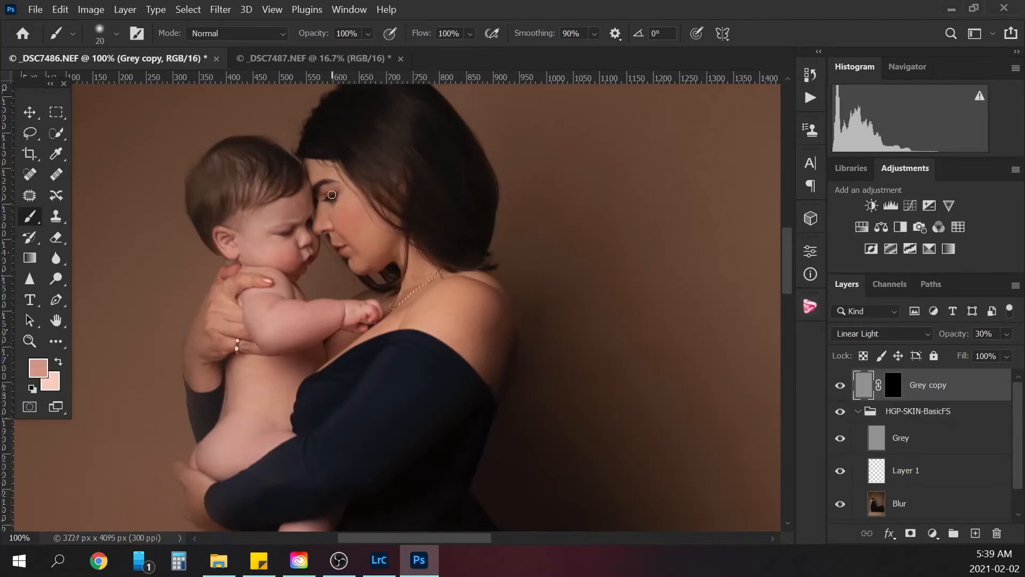
{"action": "left_click", "coordinate": [895, 392]}
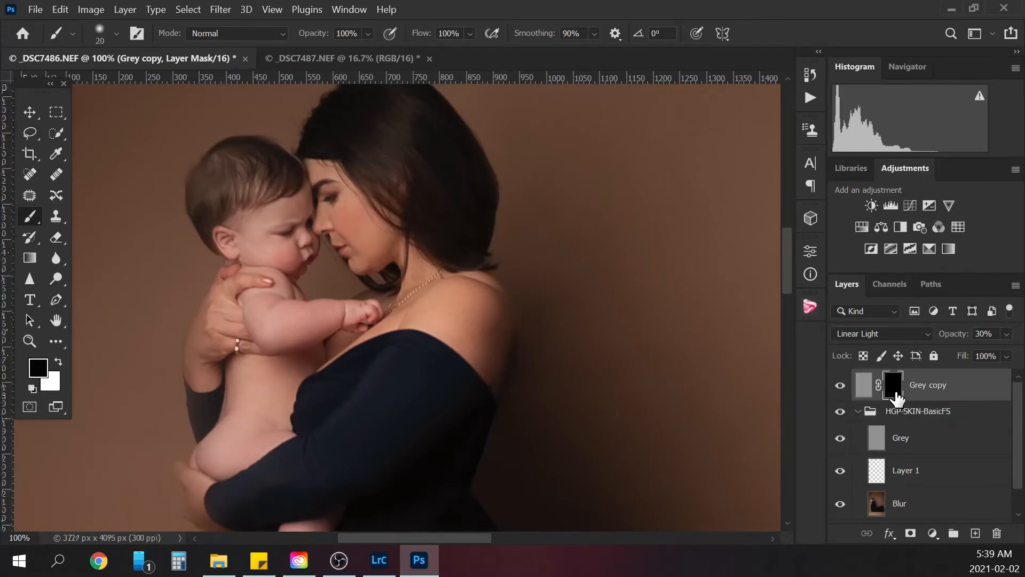
{"action": "left_click_drag", "start_coordinate": [943, 394], "coordinate": [950, 426]}
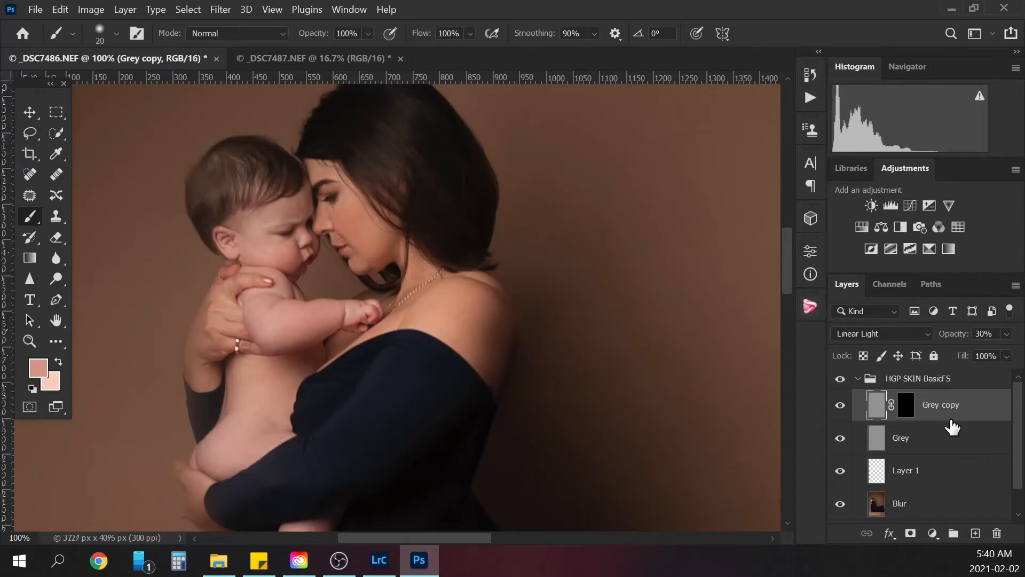
Step: Target the Grey copy layer's mask and prepare a 40 px brush with white as the foreground colour
{"action": "key", "text": "ctrl+plus"}
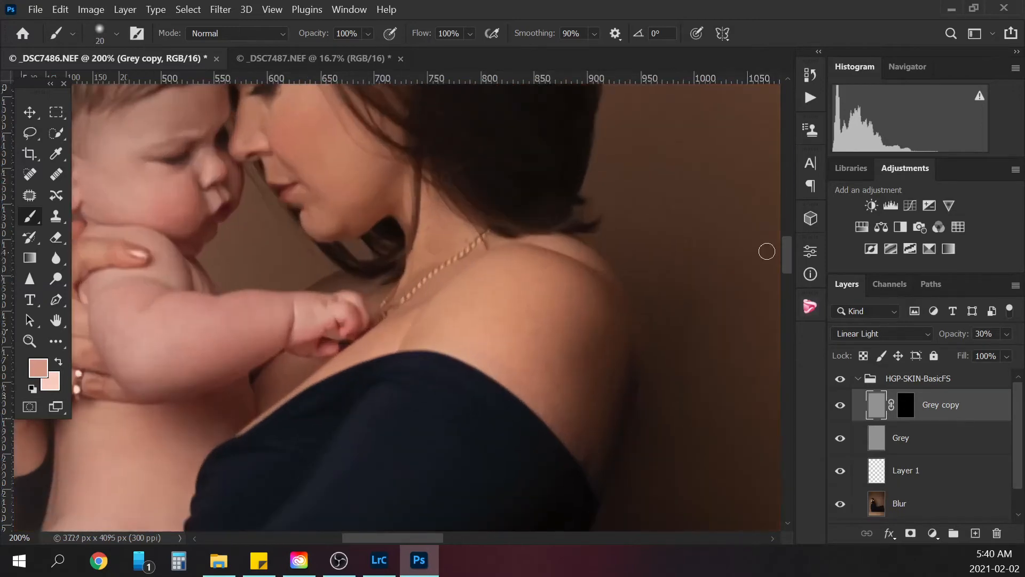
{"action": "left_click_drag", "start_coordinate": [788, 254], "coordinate": [786, 233]}
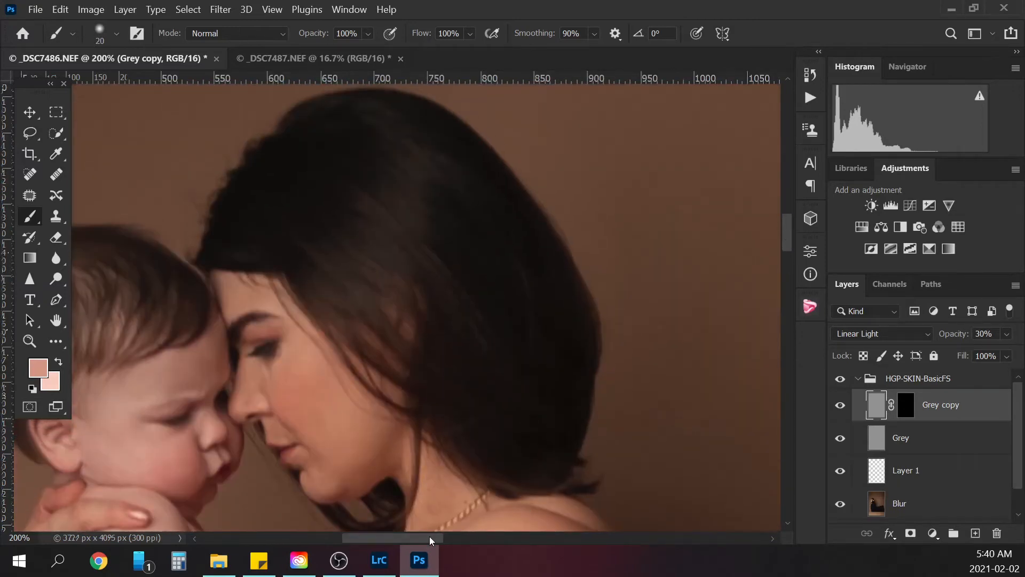
{"action": "left_click_drag", "start_coordinate": [429, 536], "coordinate": [411, 537]}
{"action": "left_click_drag", "start_coordinate": [787, 229], "coordinate": [787, 239]}
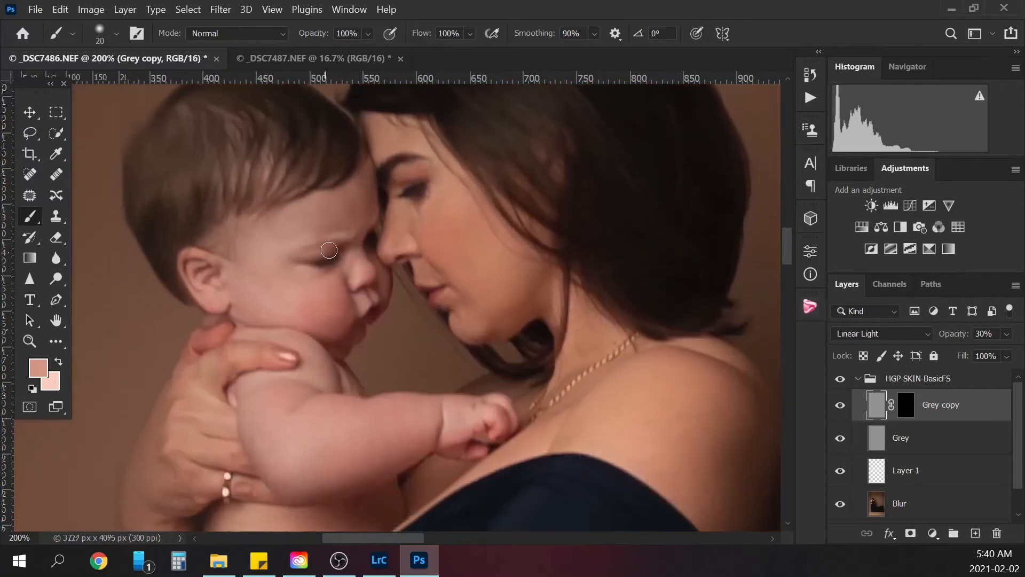
{"action": "key", "text": "bracketright"}
{"action": "key", "text": "bracketright"}
{"action": "left_click", "coordinate": [906, 405]}
{"action": "key", "text": "d"}
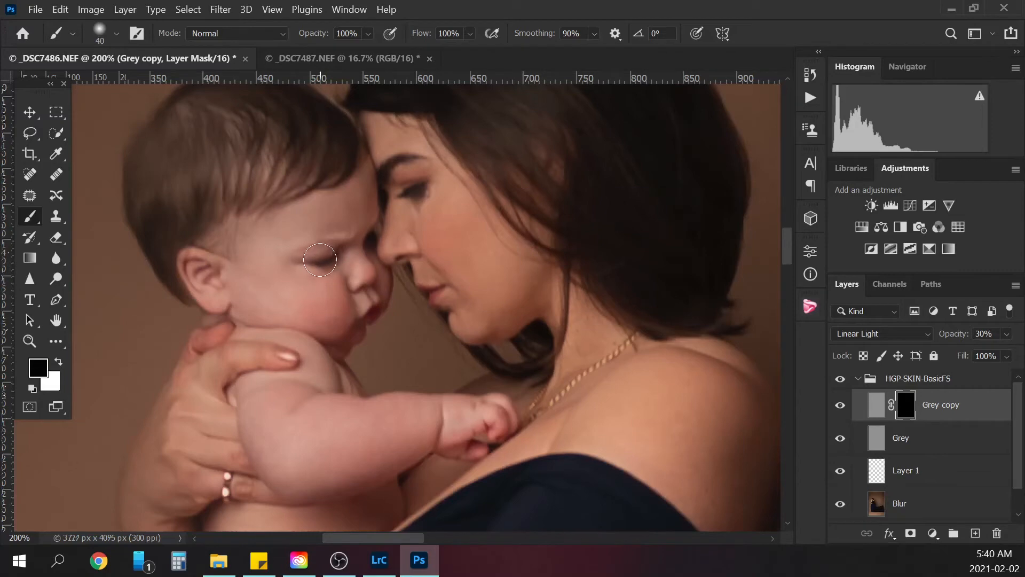
{"action": "key", "text": "x"}
Step: Revert the history to the Layer Order state to undo the brush strokes made after it
{"action": "left_click", "coordinate": [810, 76]}
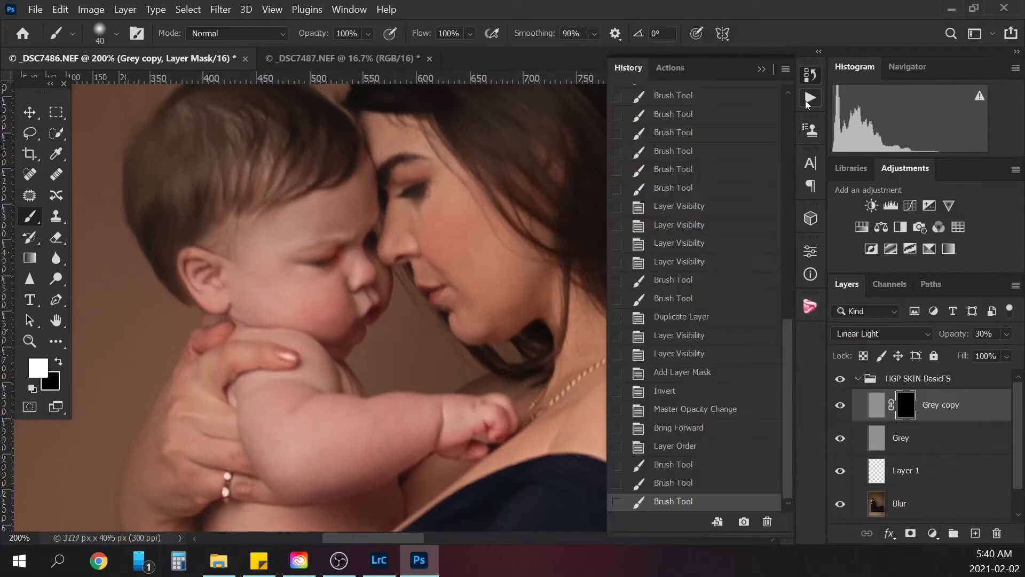
{"action": "left_click", "coordinate": [712, 446]}
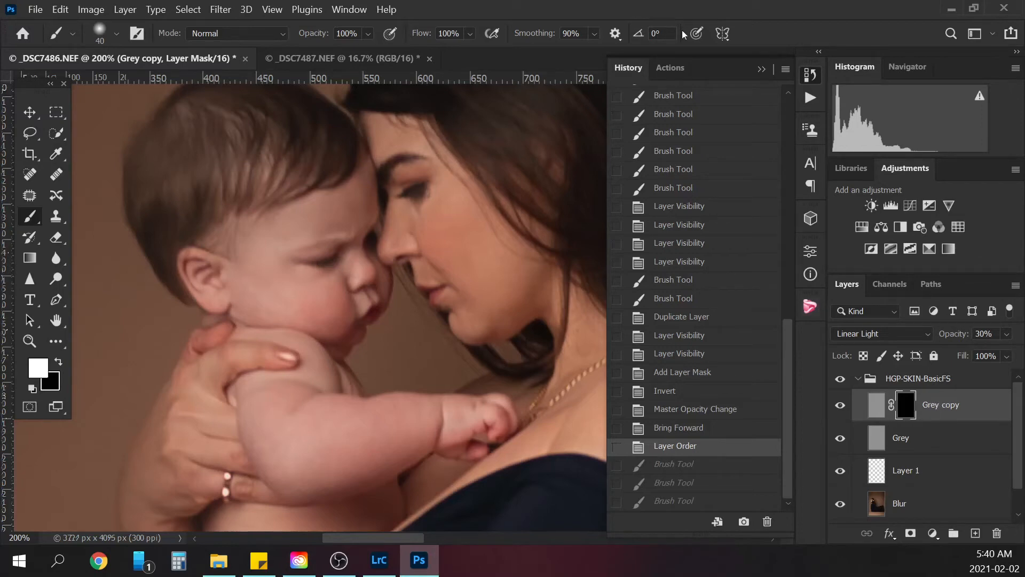
{"action": "left_click", "coordinate": [765, 69]}
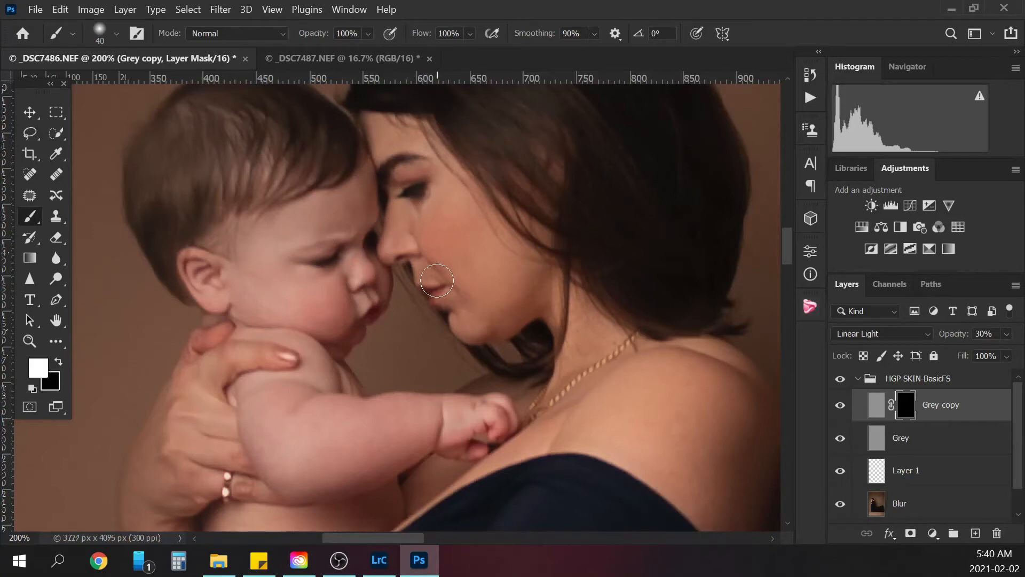
Step: Reduce the brush to 15 px and paint white on the Grey copy mask over the eyes and lips
{"action": "key", "text": "bracketleft"}
{"action": "key", "text": "bracketleft"}
{"action": "key", "text": "bracketleft"}
{"action": "key", "text": "bracketleft"}
{"action": "key", "text": "bracketleft"}
Step: Try the Grey copy layer at 100% opacity and toggle its visibility to compare the sharpening
{"action": "left_click", "coordinate": [1008, 335]}
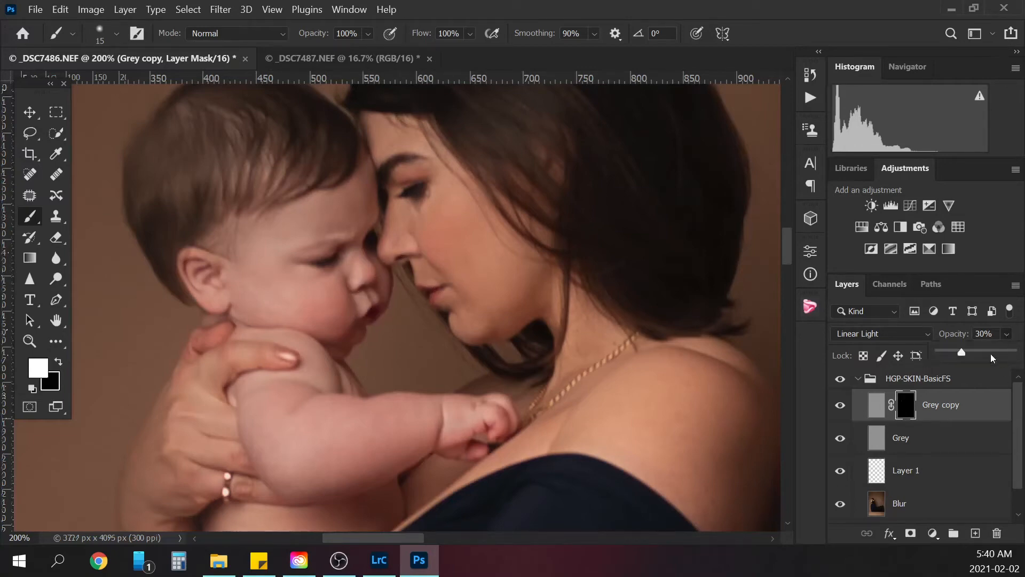
{"action": "left_click_drag", "start_coordinate": [962, 353], "coordinate": [1012, 335]}
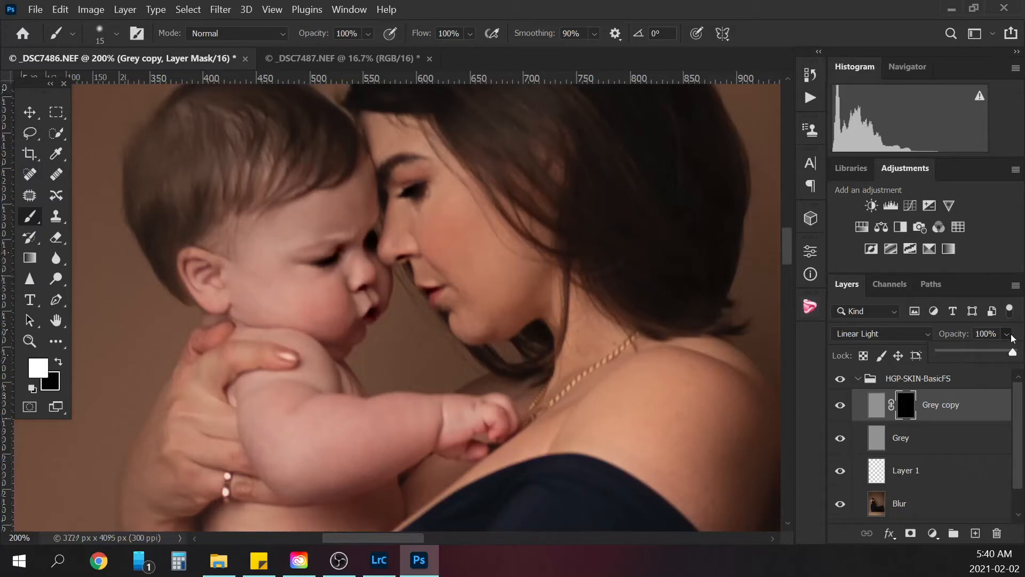
{"action": "left_click", "coordinate": [841, 409]}
{"action": "left_click", "coordinate": [842, 407]}
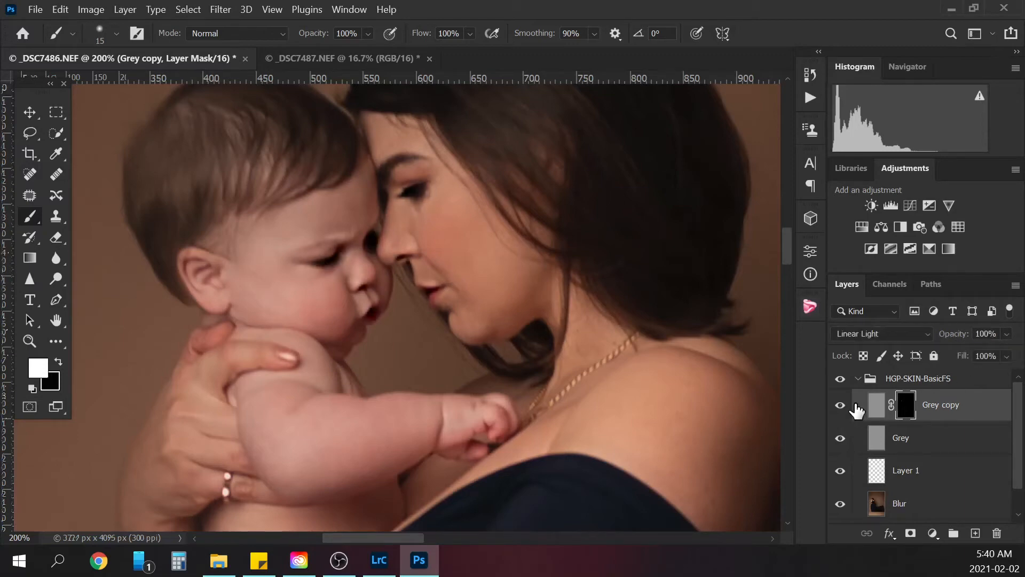
Step: Set the Grey copy layer's opacity to 40% and toggle its visibility to check the sharpened details
{"action": "left_click", "coordinate": [955, 333]}
{"action": "type", "text": "40"}
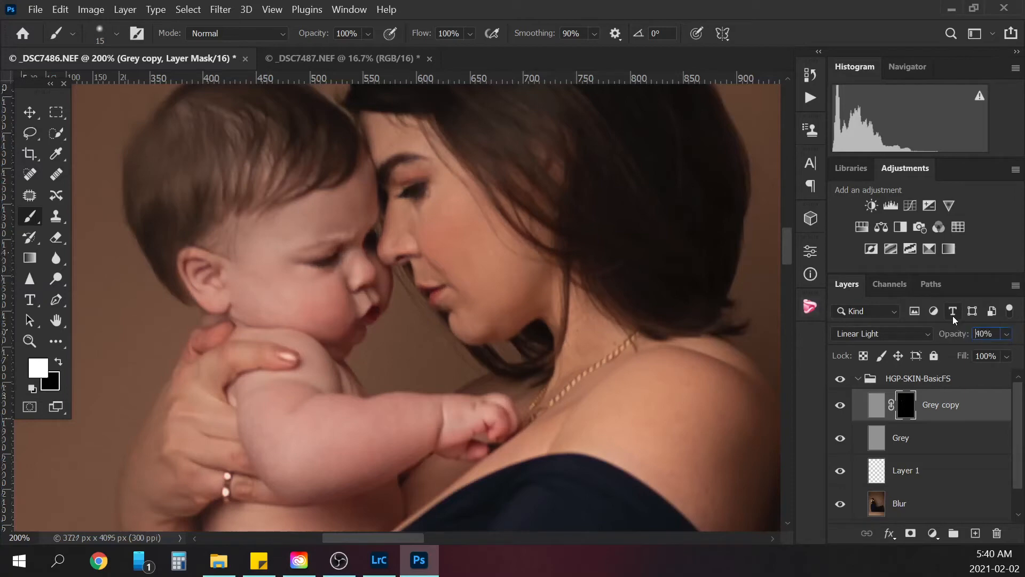
{"action": "left_click", "coordinate": [841, 406]}
{"action": "left_click", "coordinate": [842, 406]}
Step: Collapse the HGP-SKIN-BasicFS group and toggle its visibility to compare the whole image with and without the skin retouching
{"action": "left_click", "coordinate": [858, 379]}
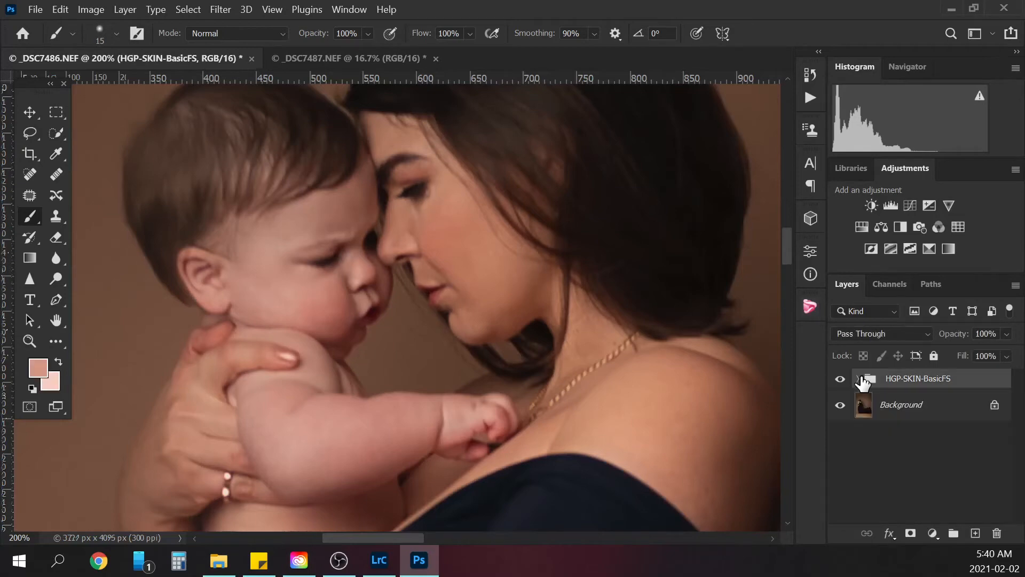
{"action": "key", "text": "ctrl+minus"}
{"action": "key", "text": "ctrl+minus"}
{"action": "key", "text": "ctrl+minus"}
{"action": "key", "text": "ctrl+minus"}
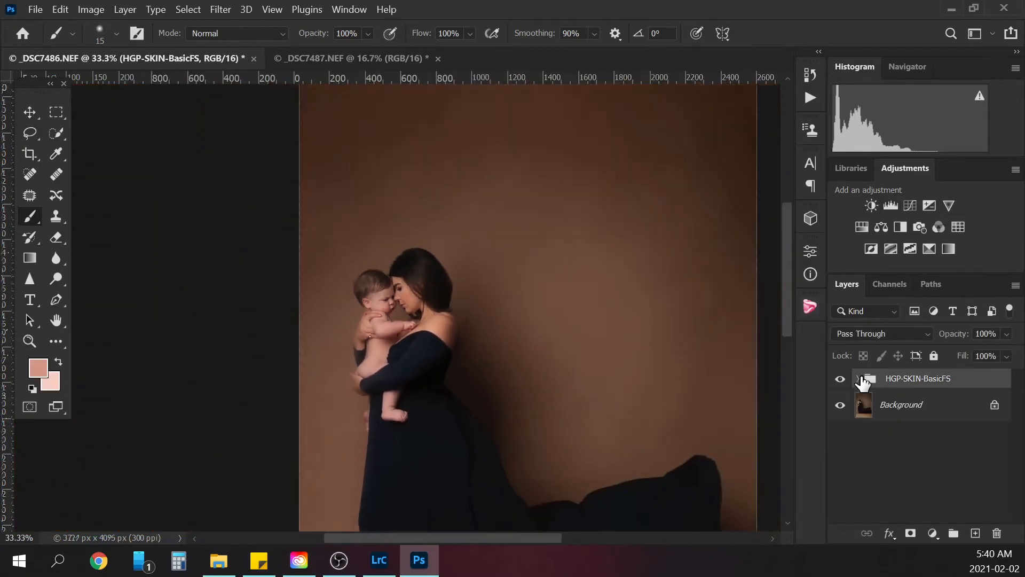
{"action": "key", "text": "ctrl+minus"}
{"action": "key", "text": "ctrl+minus"}
{"action": "left_click", "coordinate": [840, 379]}
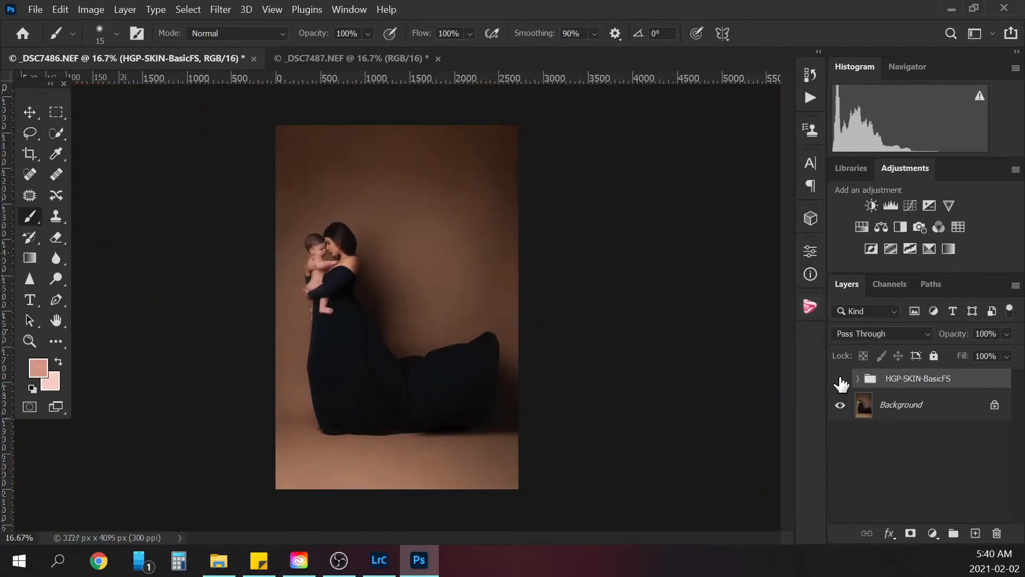
{"action": "left_click", "coordinate": [843, 381]}
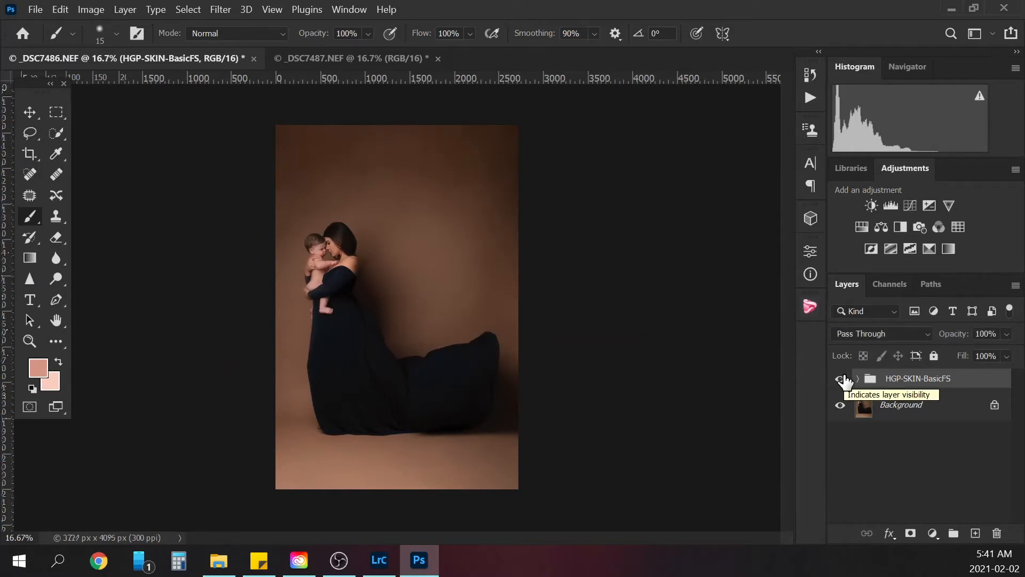
Step: Flatten the HGP-SKIN-BasicFS group and the Background into a single layer
{"action": "right_click", "coordinate": [915, 415]}
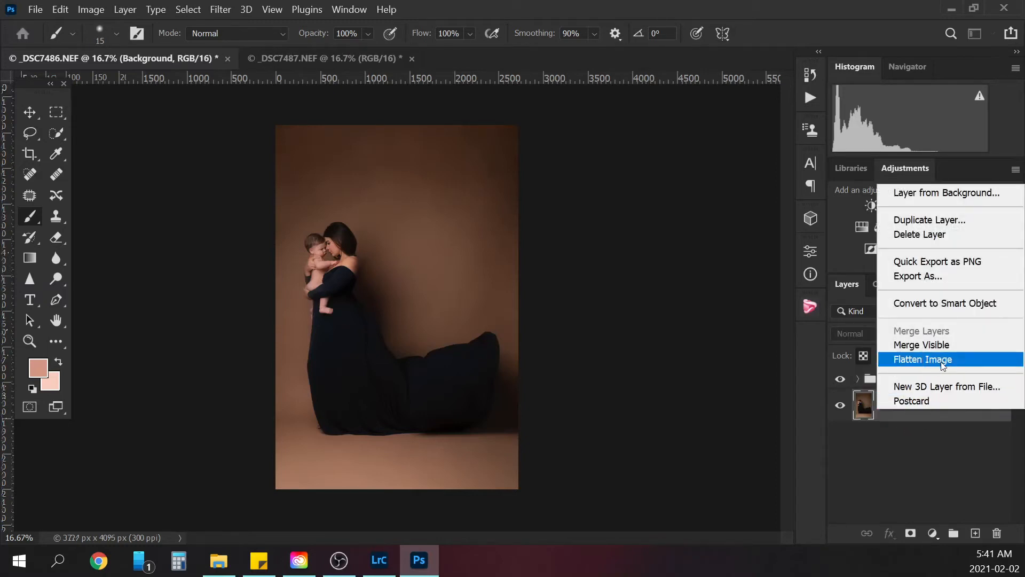
{"action": "left_click", "coordinate": [935, 361]}
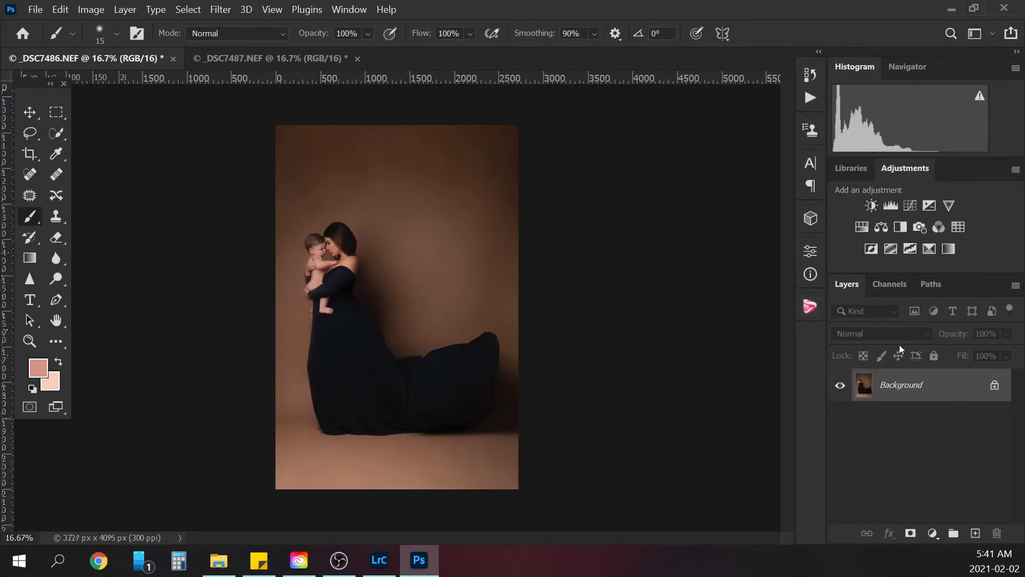
Step: Add a Solid Color fill layer in pale cream (f1eac6) and invert its mask to hide the fill
{"action": "key", "text": "ctrl+plus"}
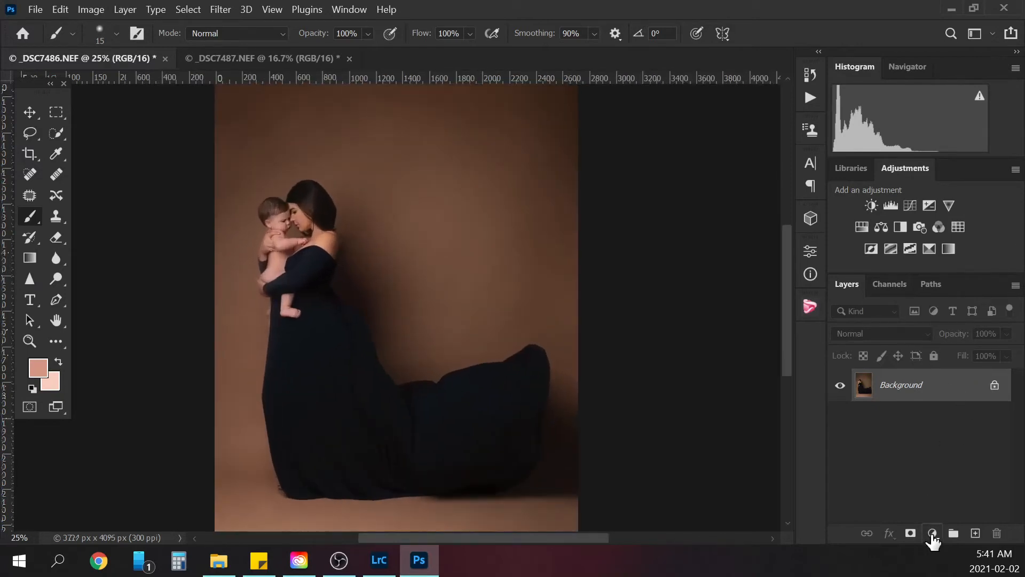
{"action": "left_click", "coordinate": [933, 533]}
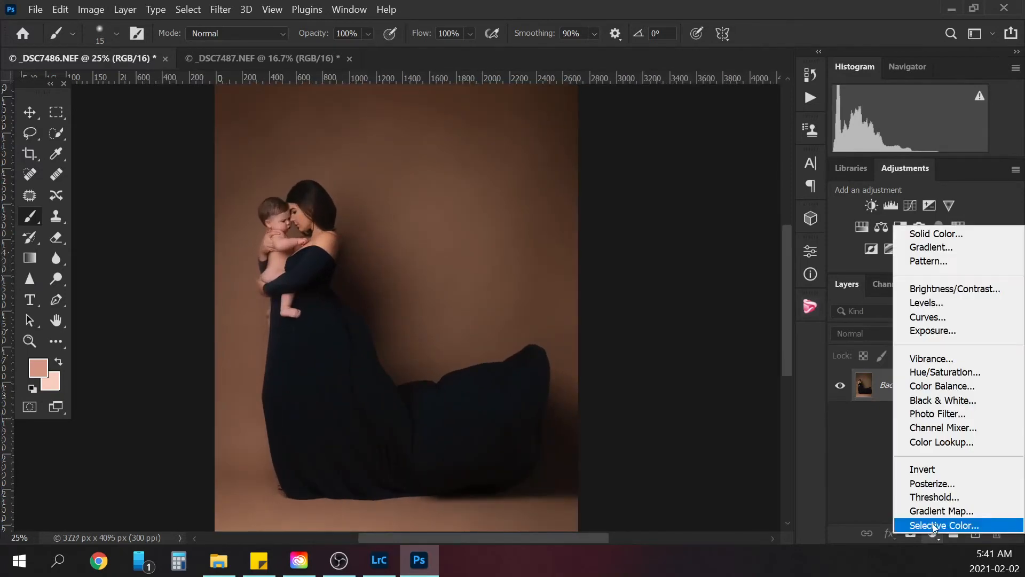
{"action": "left_click", "coordinate": [959, 231]}
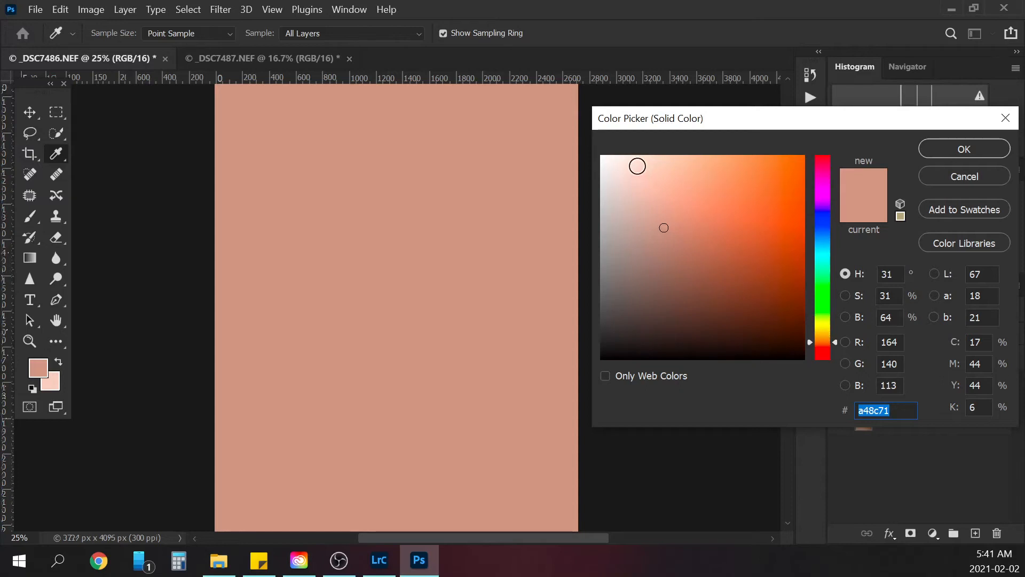
{"action": "left_click", "coordinate": [637, 167]}
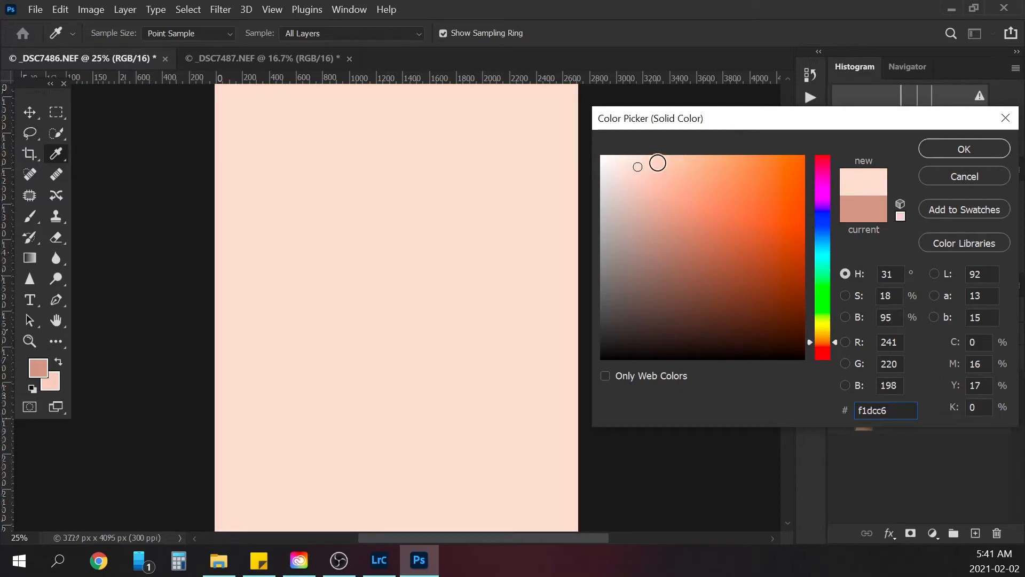
{"action": "left_click", "coordinate": [824, 331]}
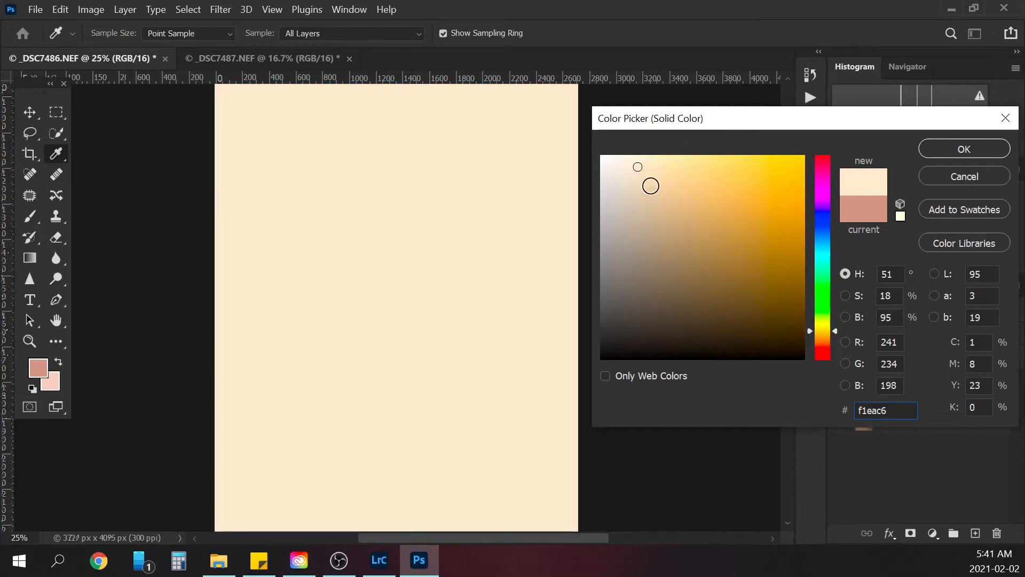
{"action": "left_click", "coordinate": [964, 150]}
{"action": "left_click", "coordinate": [911, 382]}
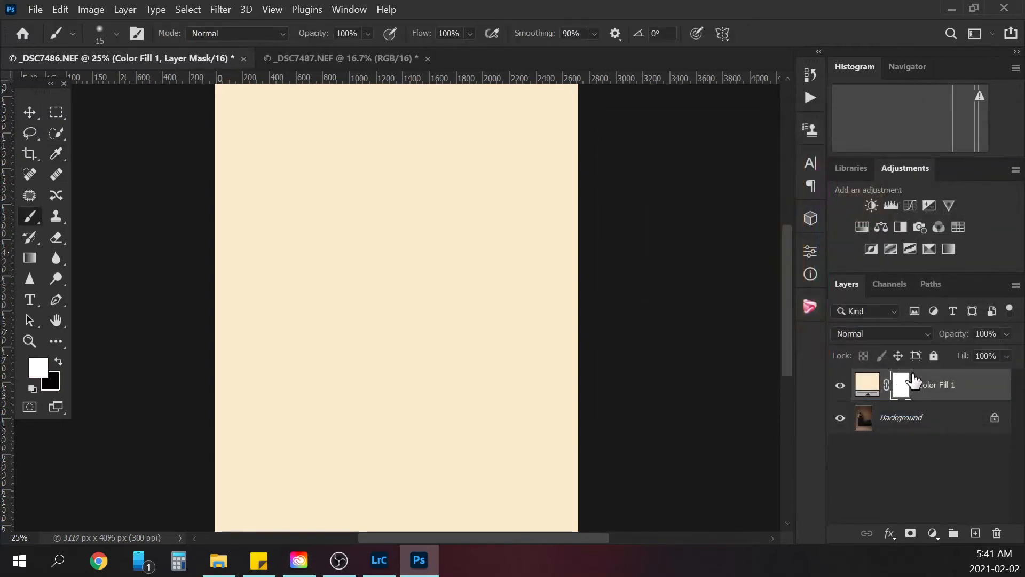
{"action": "key", "text": "ctrl+i"}
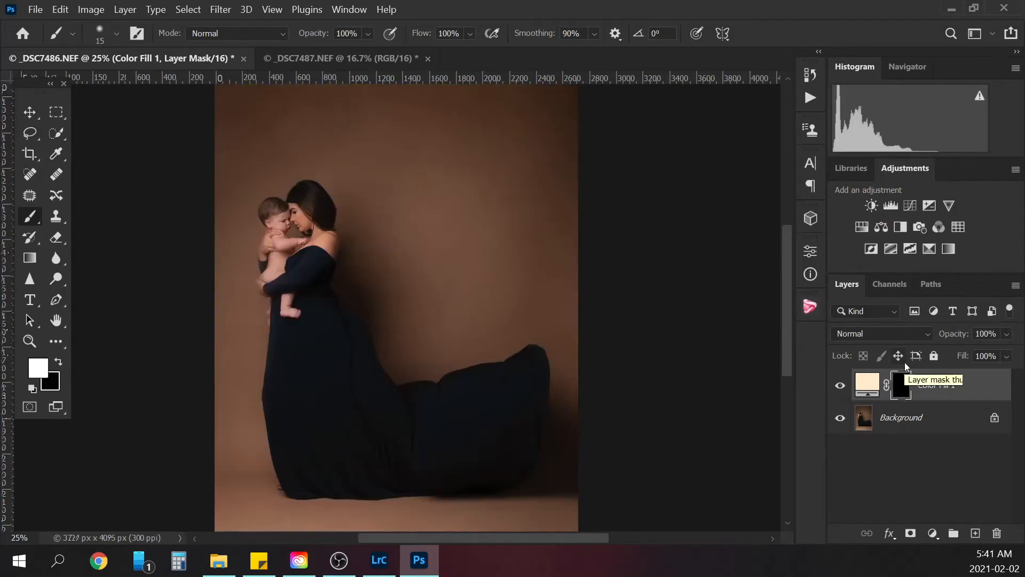
Step: Change the fill layer's color to a lighter version of the baby's sampled skin tone, cdb59e
{"action": "double_click", "coordinate": [868, 383]}
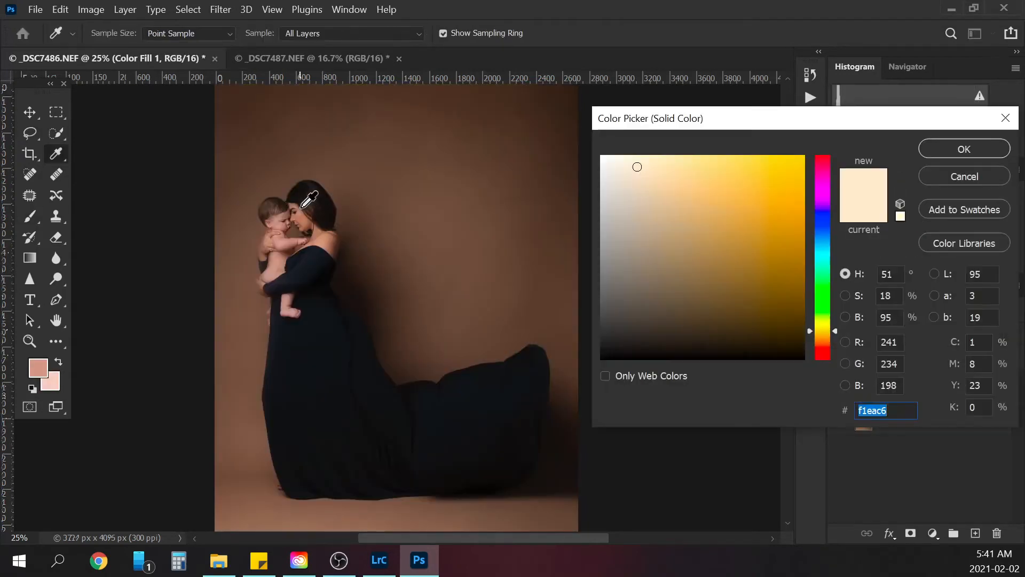
{"action": "left_click", "coordinate": [270, 273]}
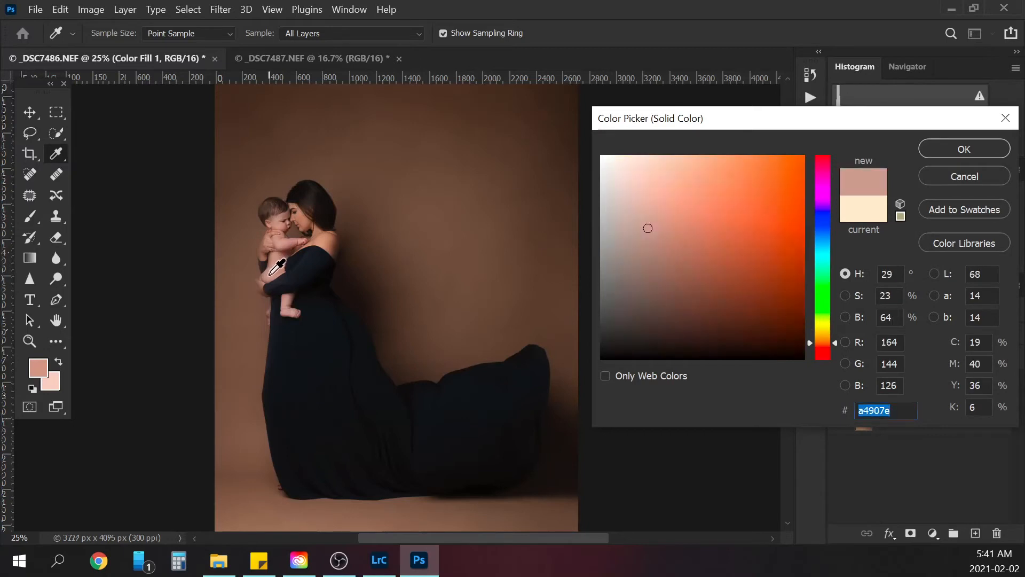
{"action": "left_click", "coordinate": [650, 215]}
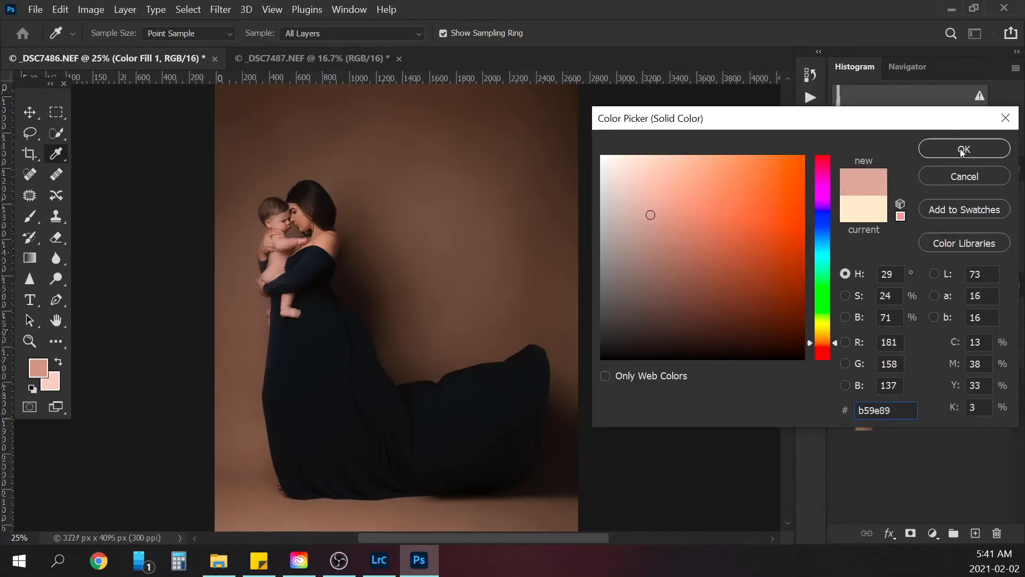
{"action": "left_click", "coordinate": [650, 198]}
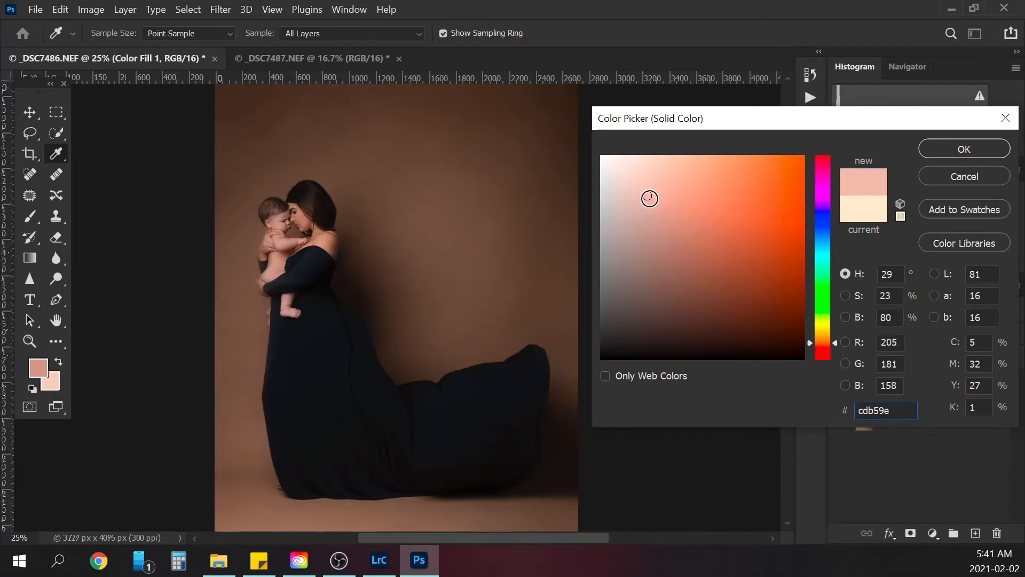
{"action": "left_click", "coordinate": [971, 150]}
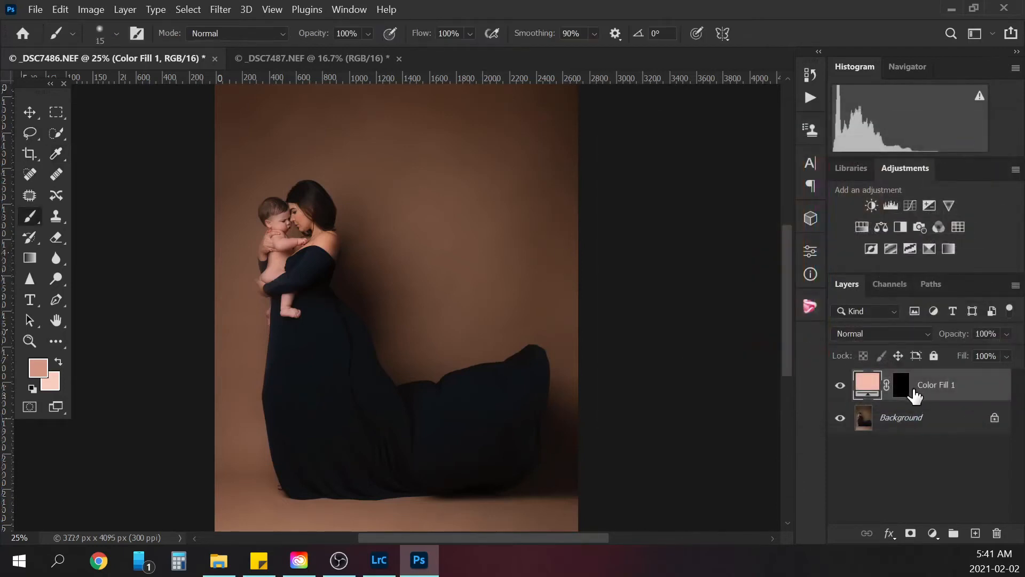
Step: Set the color fill layer's blend mode to Soft Light and its opacity to 20%
{"action": "left_click", "coordinate": [899, 333]}
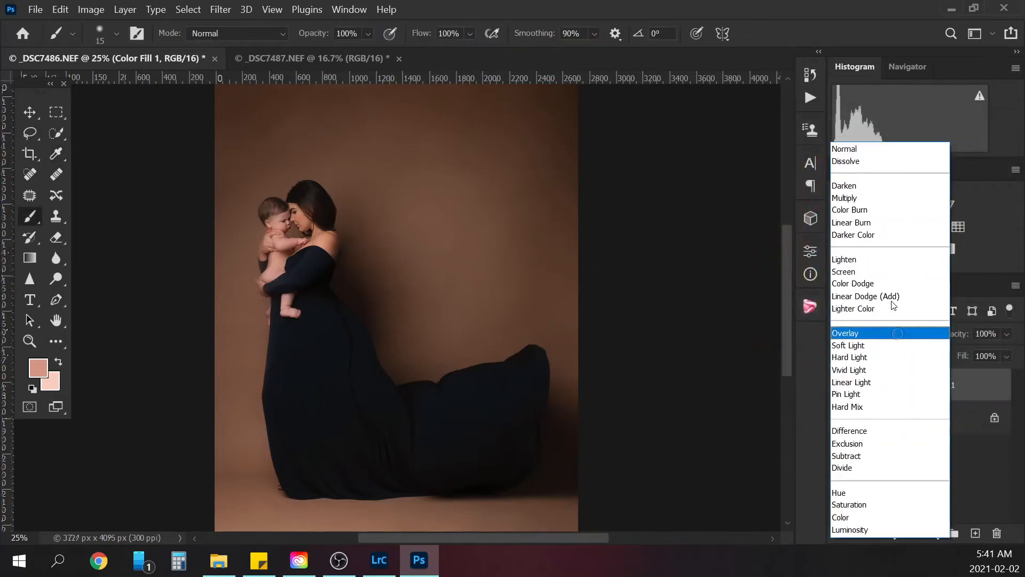
{"action": "left_click", "coordinate": [869, 346]}
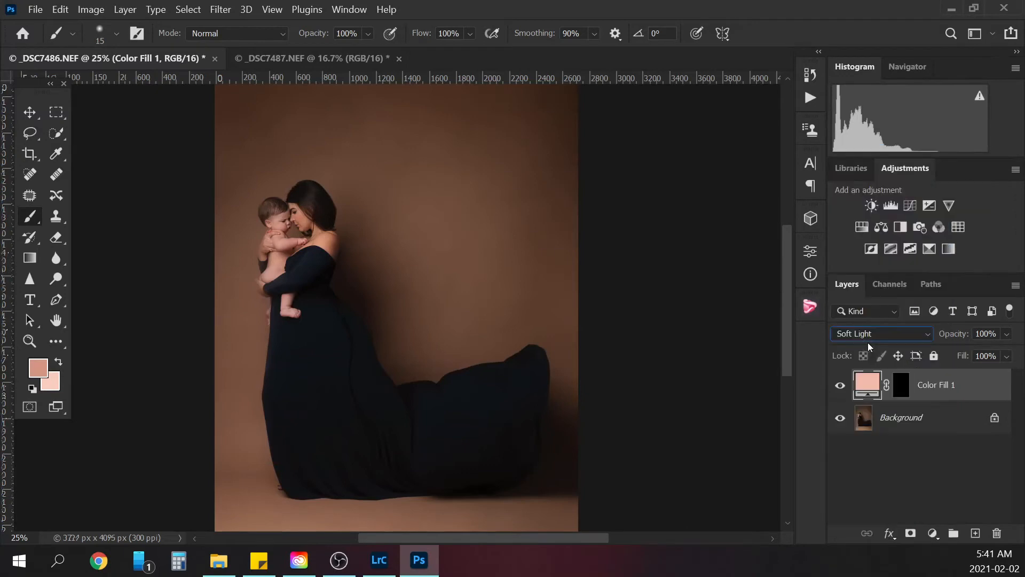
{"action": "left_click", "coordinate": [1007, 335]}
{"action": "left_click_drag", "start_coordinate": [967, 354], "coordinate": [963, 356]}
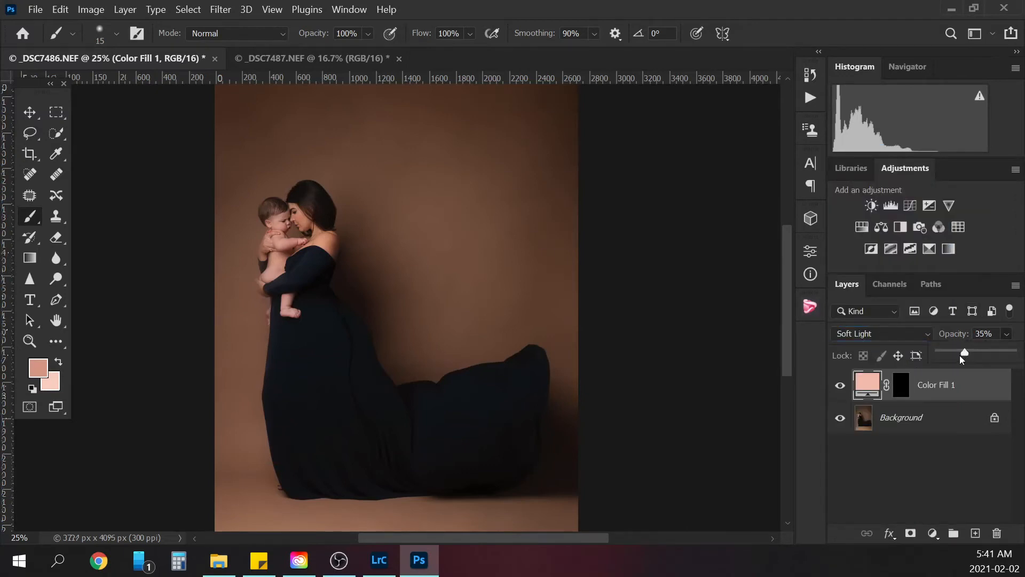
{"action": "left_click", "coordinate": [960, 320]}
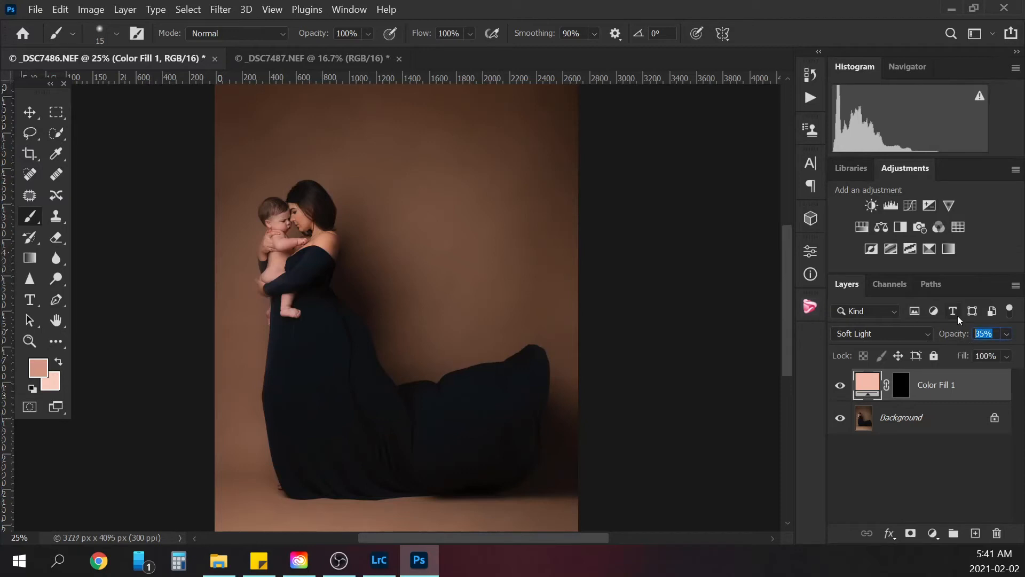
{"action": "type", "text": "2"}
Step: Activate the color fill layer's mask and enlarge the brush to size 50 for painting the skin of mother and baby
{"action": "key", "text": "ctrl+minus"}
{"action": "key", "text": "ctrl+plus"}
{"action": "key", "text": "ctrl+plus"}
{"action": "key", "text": "ctrl+plus"}
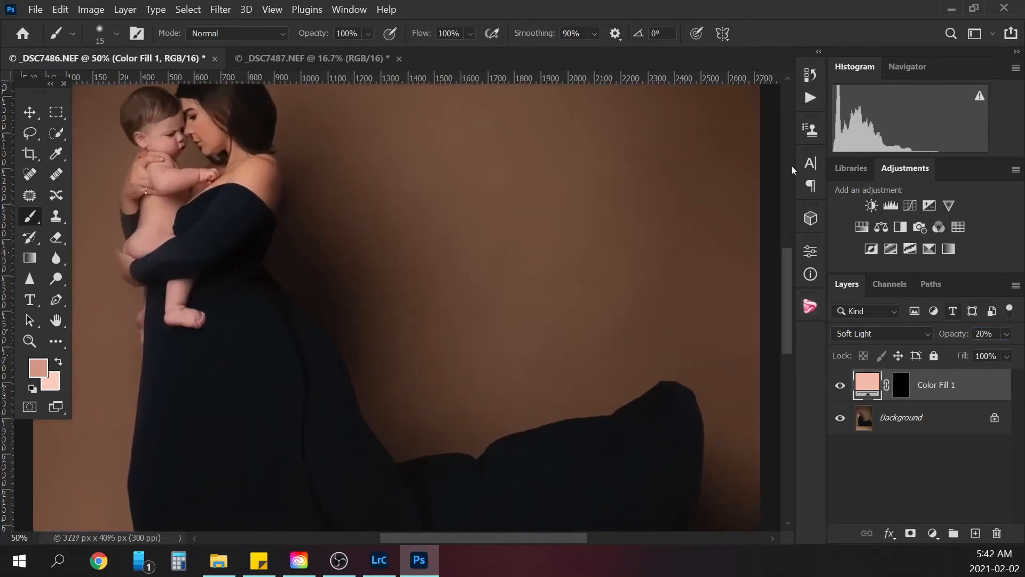
{"action": "left_click_drag", "start_coordinate": [787, 310], "coordinate": [787, 282]}
{"action": "left_click_drag", "start_coordinate": [543, 537], "coordinate": [513, 538]}
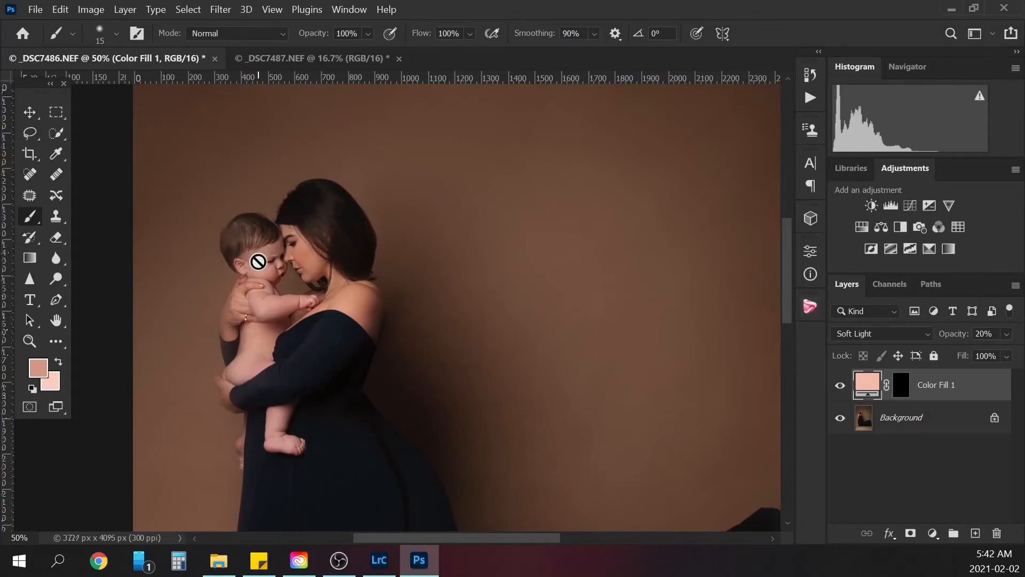
{"action": "left_click", "coordinate": [901, 386]}
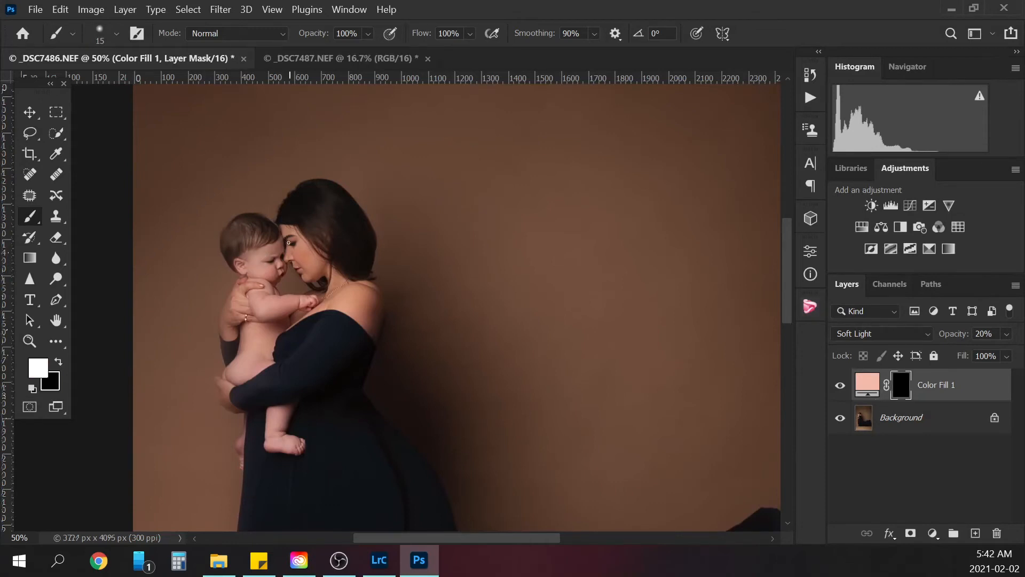
{"action": "key", "text": "bracketright"}
{"action": "key", "text": "bracketright"}
{"action": "key", "text": "bracketright"}
{"action": "key", "text": "bracketright"}
{"action": "key", "text": "bracketright"}
{"action": "key", "text": "bracketright"}
{"action": "key", "text": "bracketright"}
{"action": "key", "text": "bracketright"}
{"action": "key", "text": "bracketleft"}
{"action": "key", "text": "bracketleft"}
{"action": "key", "text": "bracketleft"}
{"action": "key", "text": "bracketright"}
{"action": "key", "text": "bracketright"}
{"action": "key", "text": "bracketleft"}
{"action": "key", "text": "bracketleft"}
Step: Compare the image with the color fill layer hidden and shown at 40% opacity, and set its opacity to 30%
{"action": "left_click_drag", "start_coordinate": [996, 334], "coordinate": [967, 319]}
{"action": "type", "text": "40"}
{"action": "key", "text": "Return"}
{"action": "left_click", "coordinate": [840, 385]}
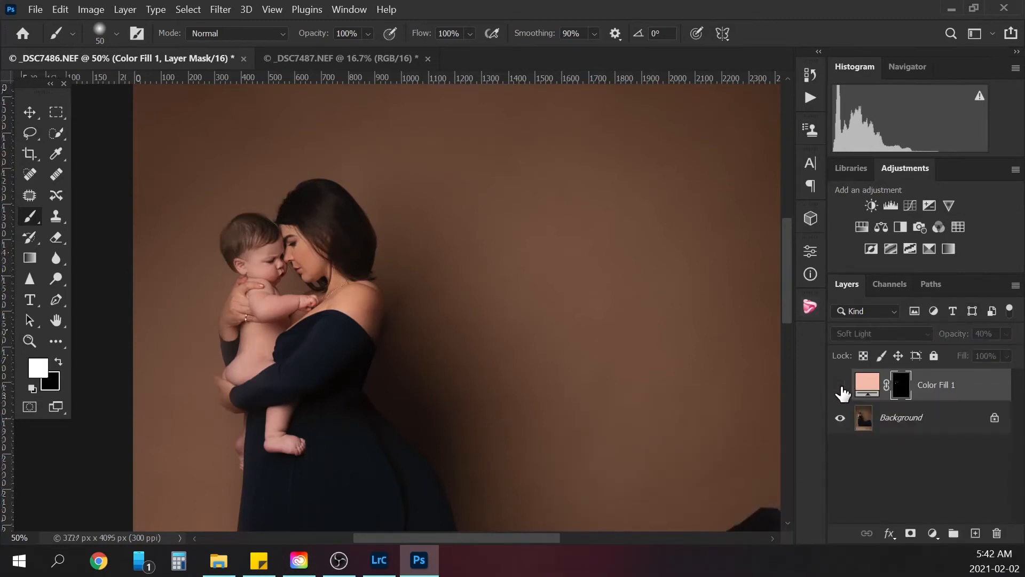
{"action": "left_click", "coordinate": [841, 387]}
{"action": "left_click", "coordinate": [840, 388]}
{"action": "left_click", "coordinate": [840, 387]}
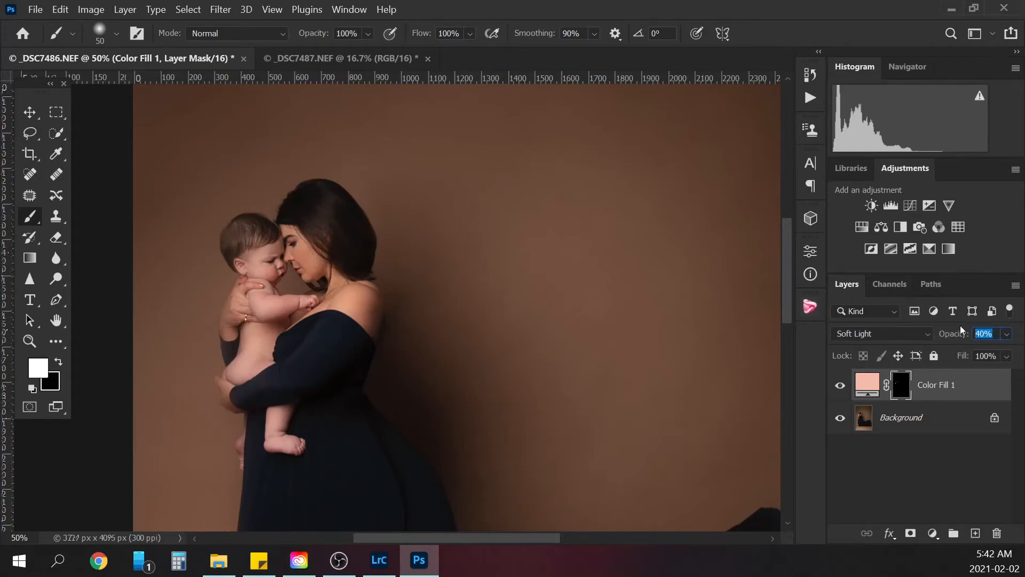
{"action": "type", "text": "3"}
Step: Add a Curves adjustment layer, lower the Red channel's midpoint slightly, and compare the image with and without it
{"action": "left_click", "coordinate": [933, 534]}
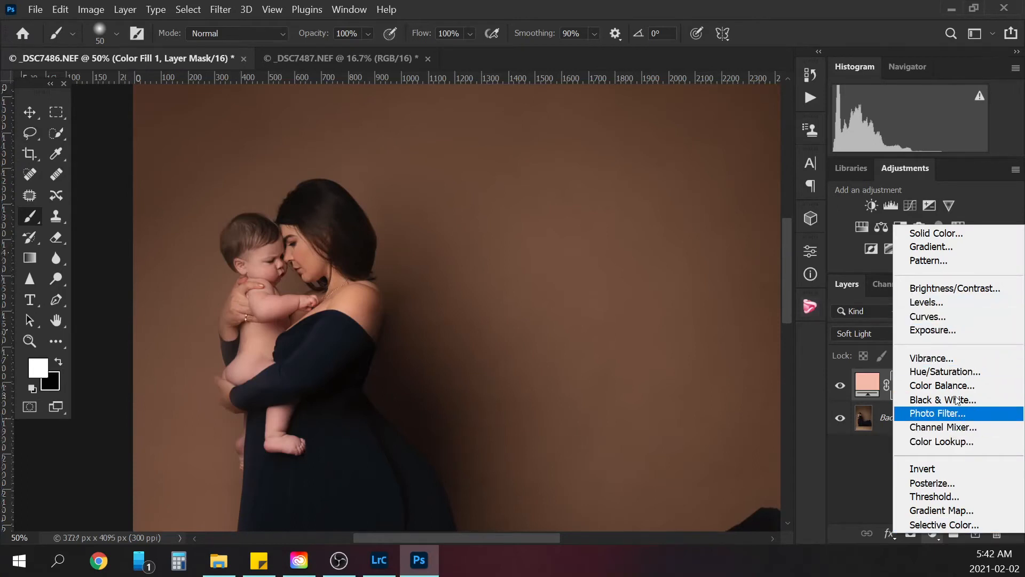
{"action": "left_click", "coordinate": [946, 315]}
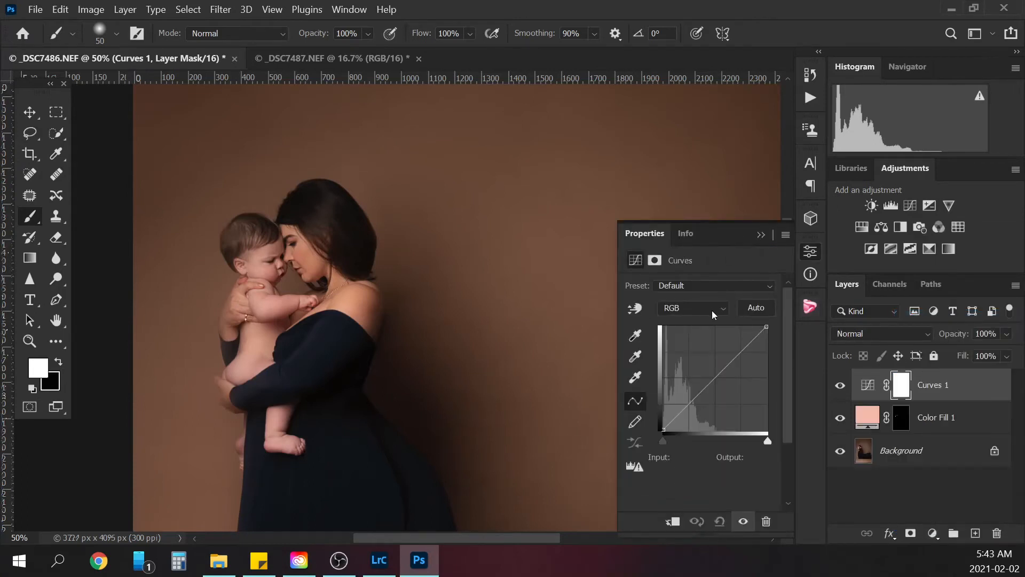
{"action": "left_click", "coordinate": [704, 308]}
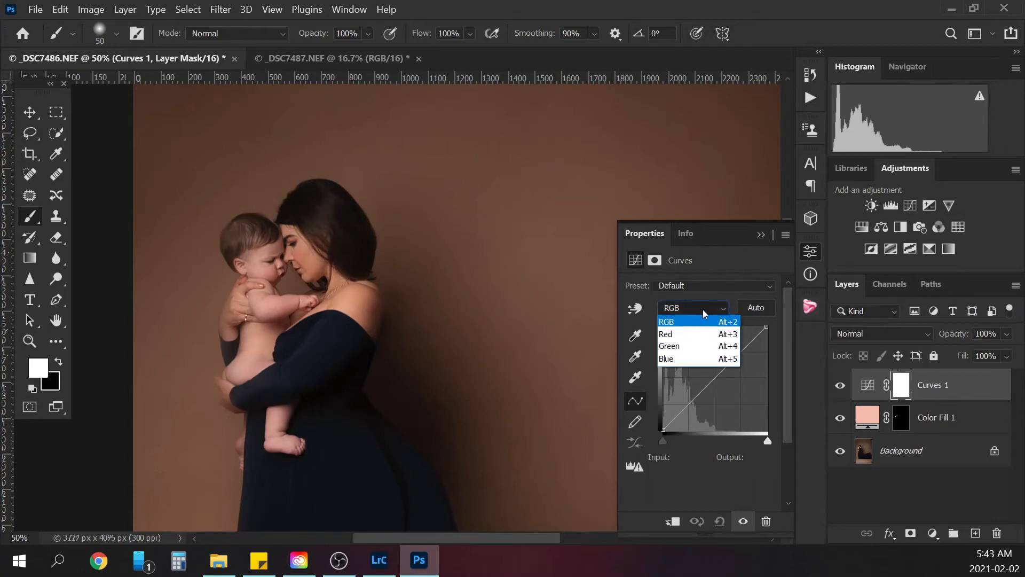
{"action": "left_click", "coordinate": [687, 335]}
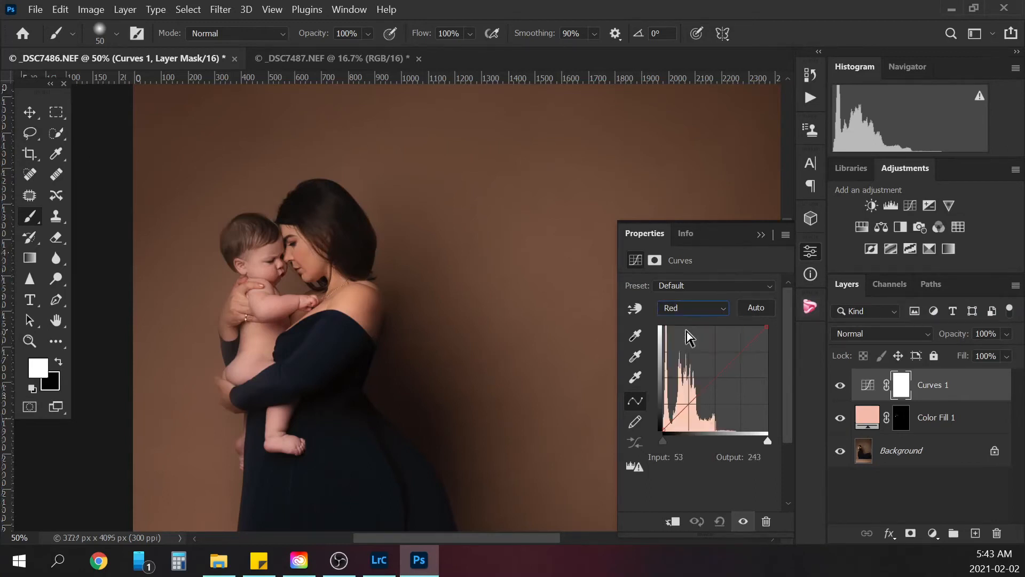
{"action": "left_click_drag", "start_coordinate": [717, 378], "coordinate": [717, 380]}
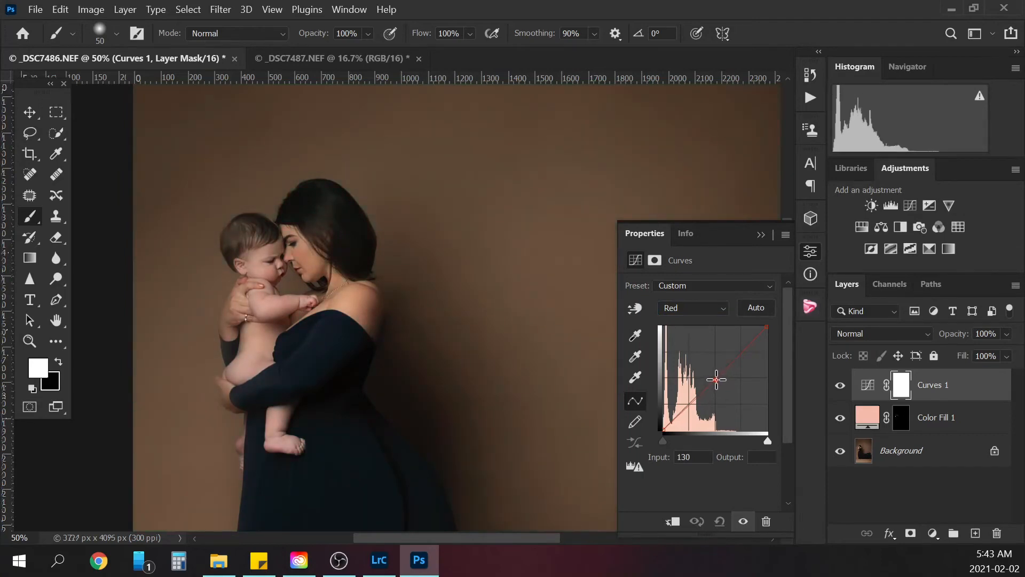
{"action": "left_click_drag", "start_coordinate": [717, 379], "coordinate": [716, 381]}
{"action": "left_click", "coordinate": [841, 387]}
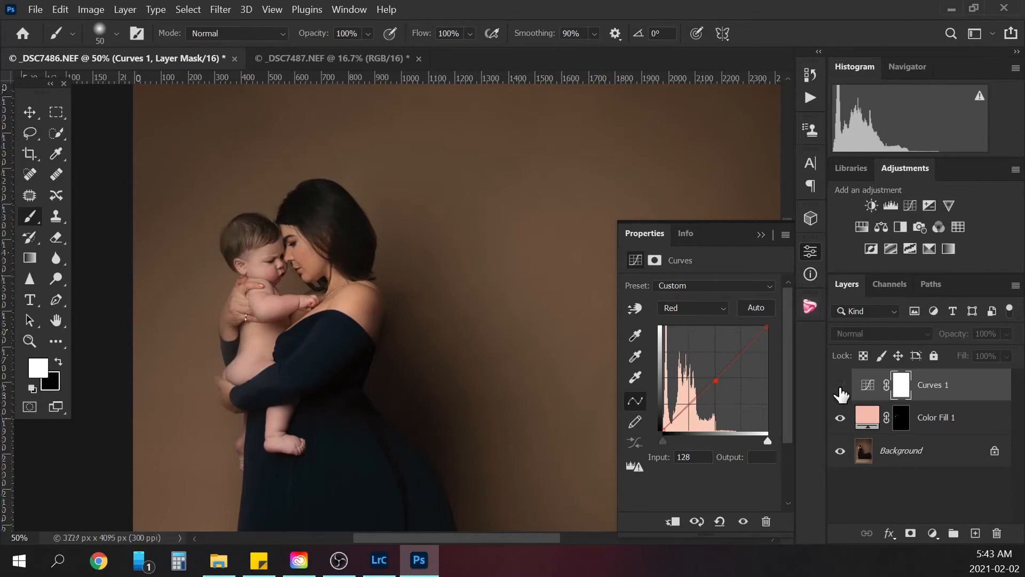
{"action": "left_click", "coordinate": [840, 386]}
Step: Invert the Curves layer's mask to hide the red reduction and collapse its properties
{"action": "left_click", "coordinate": [906, 379]}
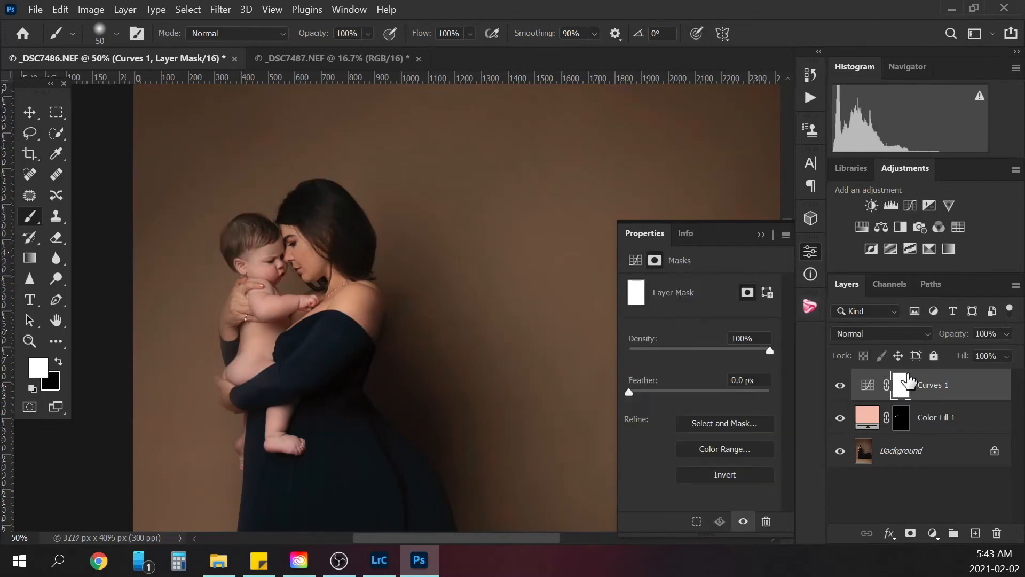
{"action": "key", "text": "ctrl+i"}
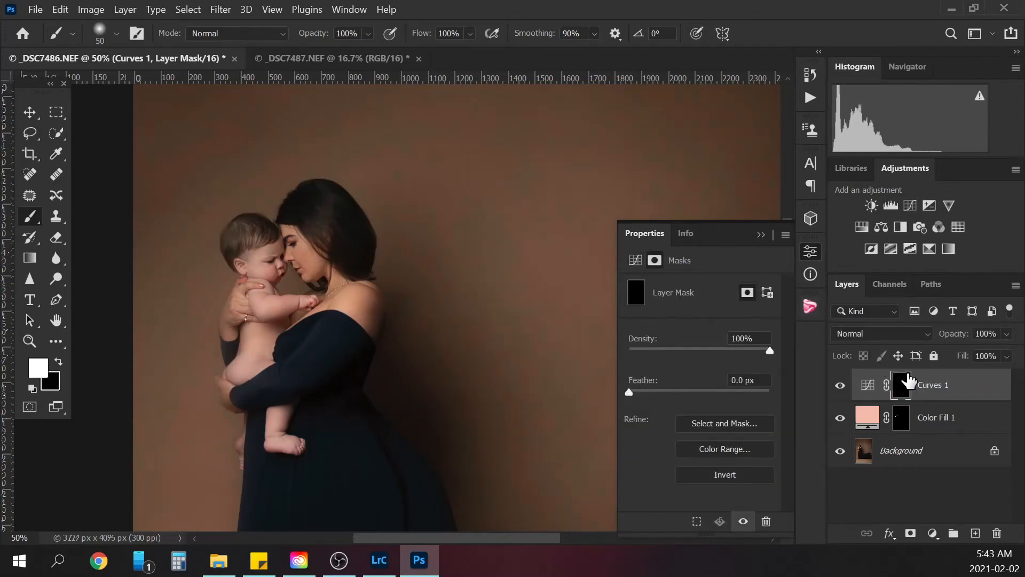
{"action": "left_click", "coordinate": [761, 235]}
Step: Rename the Curves layer "remove red" and the color fill layer "brighten skin"
{"action": "double_click", "coordinate": [941, 387]}
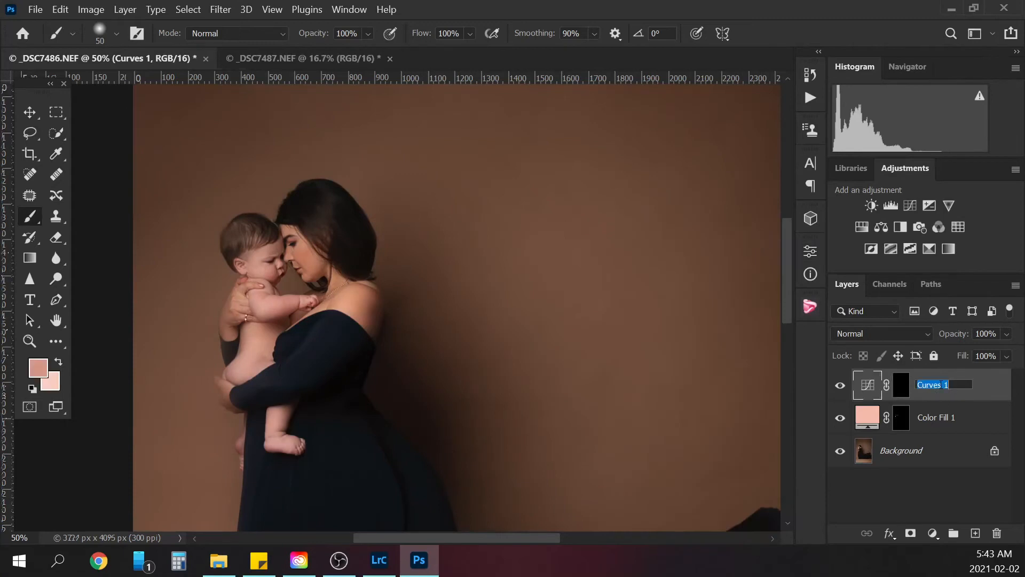
{"action": "type", "text": "remove red"}
{"action": "key", "text": "Return"}
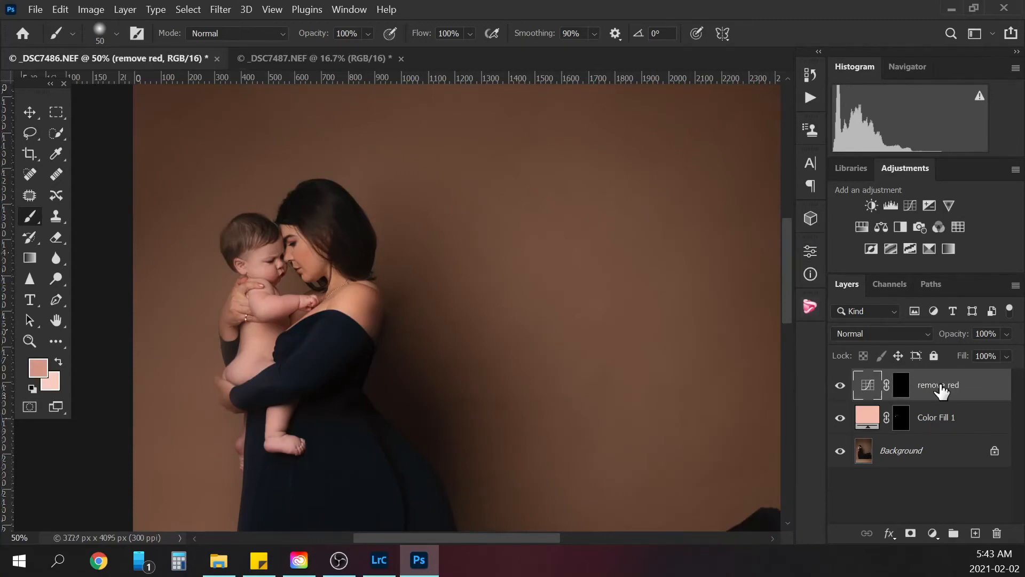
{"action": "double_click", "coordinate": [940, 419]}
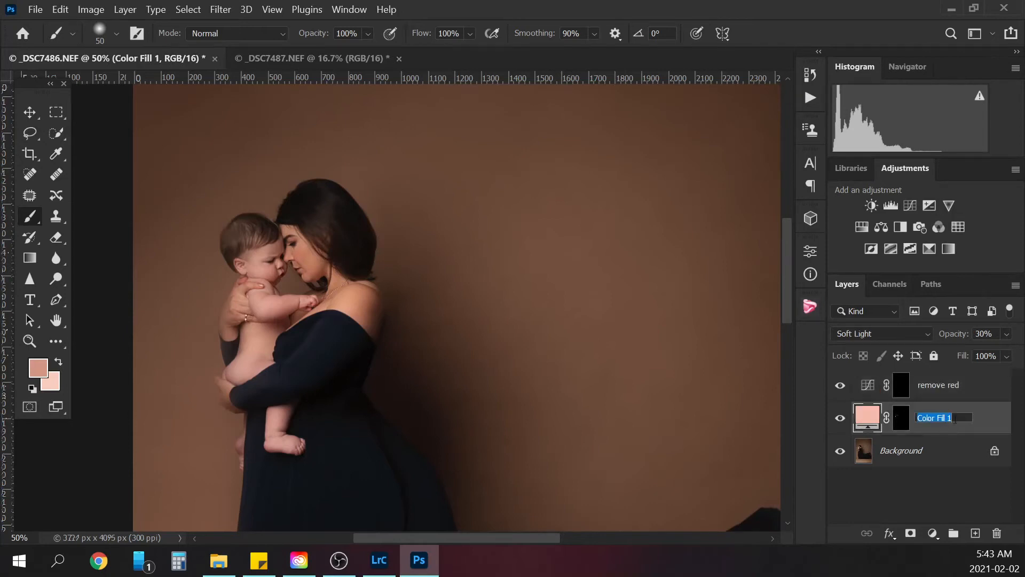
{"action": "type", "text": "brighten skin"}
{"action": "key", "text": "Return"}
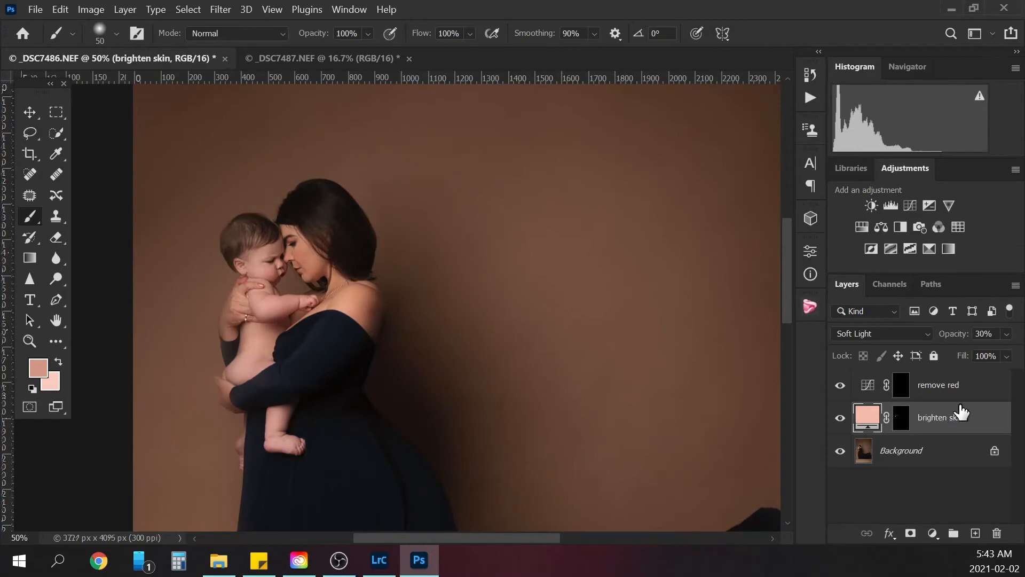
Step: Paint white on the "remove red" layer's mask over the reddish skin areas, adjusting the brush size to suit
{"action": "left_click", "coordinate": [900, 386]}
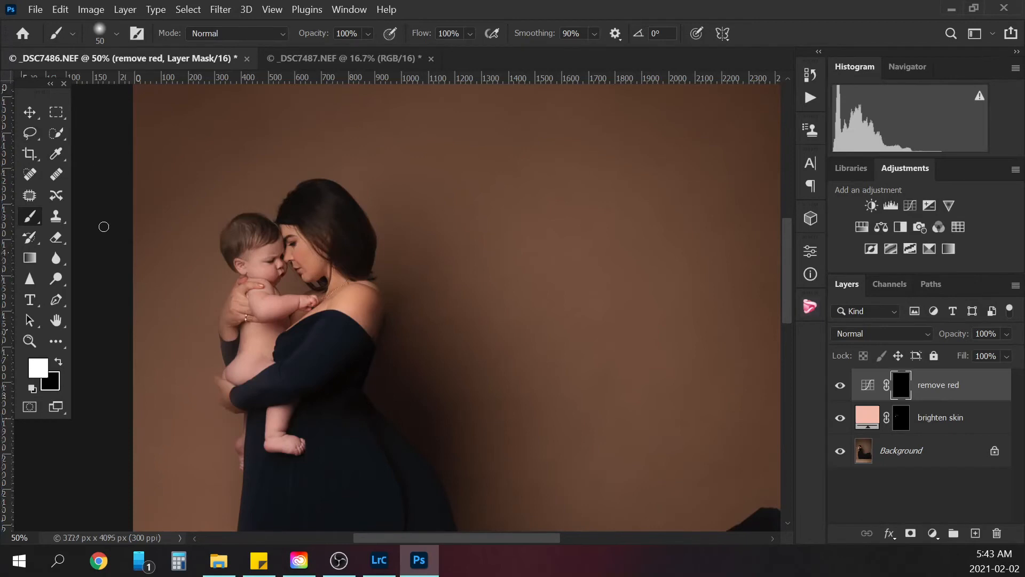
{"action": "key", "text": "bracketright"}
{"action": "key", "text": "bracketright"}
{"action": "key", "text": "bracketright"}
{"action": "key", "text": "bracketright"}
{"action": "key", "text": "bracketleft"}
{"action": "key", "text": "bracketleft"}
{"action": "key", "text": "bracketleft"}
{"action": "key", "text": "bracketleft"}
{"action": "key", "text": "bracketleft"}
{"action": "key", "text": "bracketleft"}
Step: Lower the "remove red" layer's opacity to 74% and compare the image with the layer hidden and shown
{"action": "left_click", "coordinate": [842, 386]}
{"action": "left_click", "coordinate": [844, 388]}
{"action": "left_click", "coordinate": [1009, 338]}
{"action": "left_click_drag", "start_coordinate": [1002, 354], "coordinate": [998, 354]}
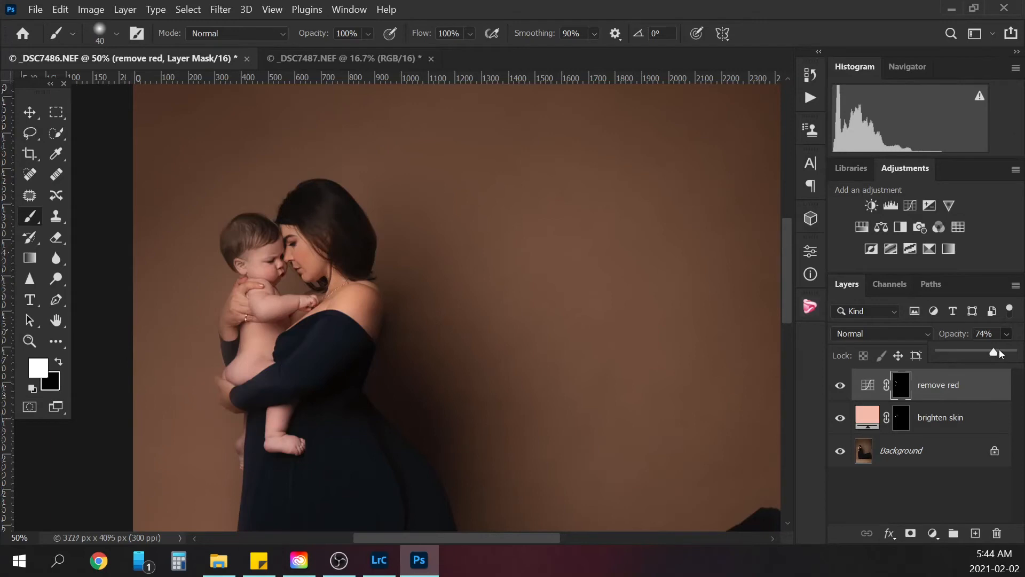
{"action": "left_click", "coordinate": [841, 386]}
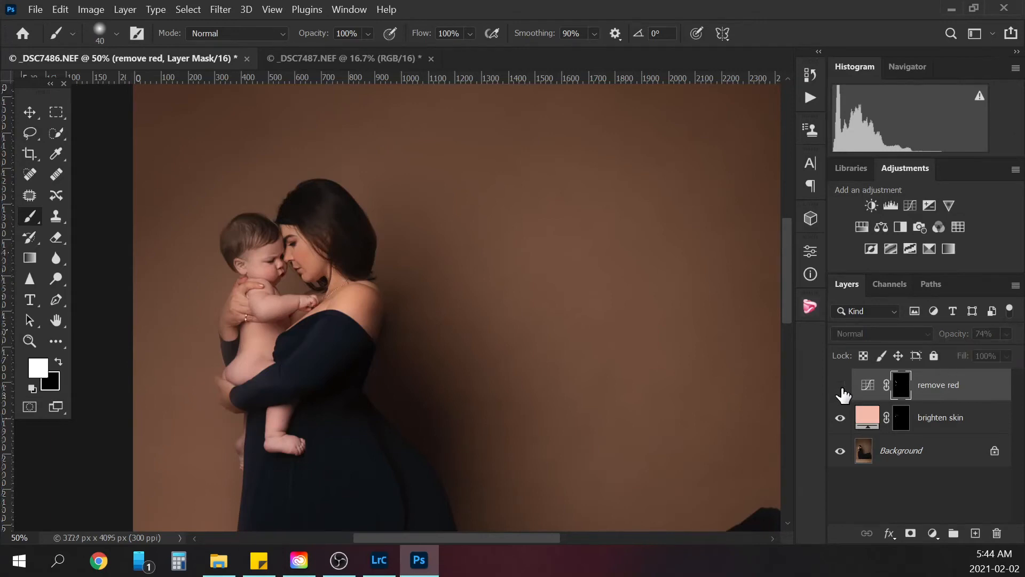
{"action": "left_click", "coordinate": [842, 389]}
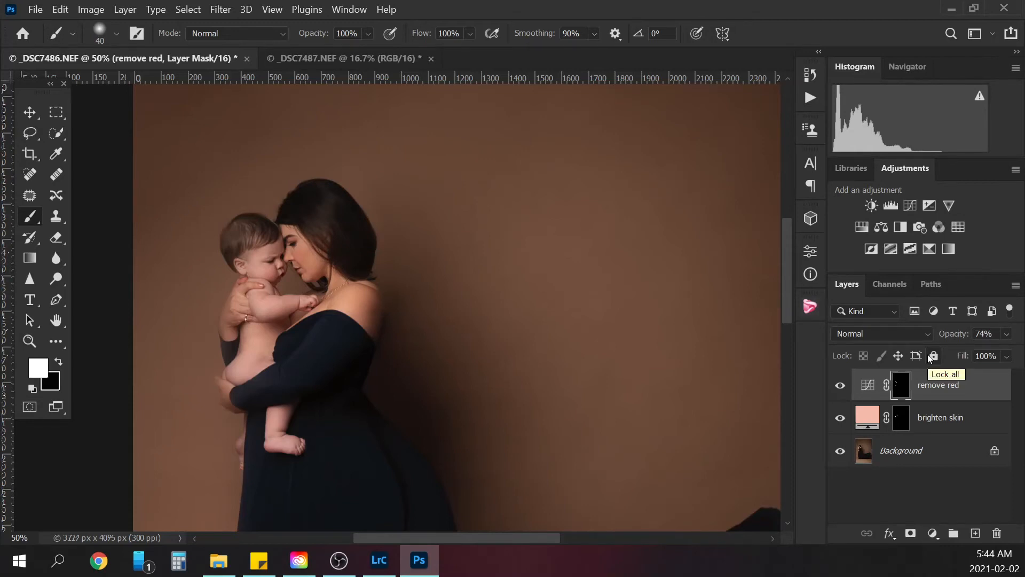
Step: Add a Curves adjustment layer above "remove red", raise the RGB curve's midpoint slightly, and invert the layer's mask
{"action": "key", "text": "ctrl+minus"}
{"action": "key", "text": "ctrl+minus"}
{"action": "key", "text": "ctrl+minus"}
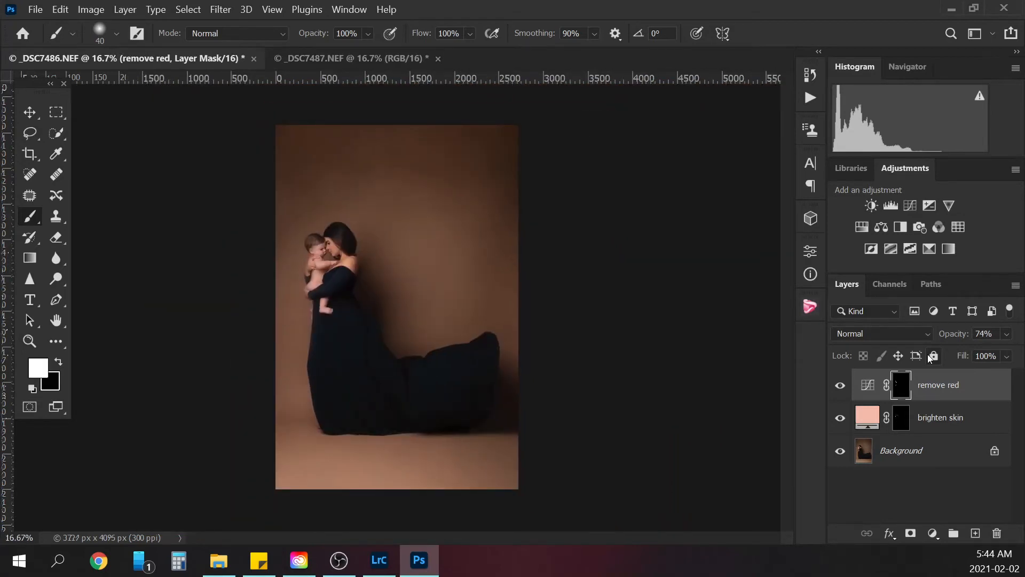
{"action": "key", "text": "ctrl+plus"}
{"action": "key", "text": "ctrl+plus"}
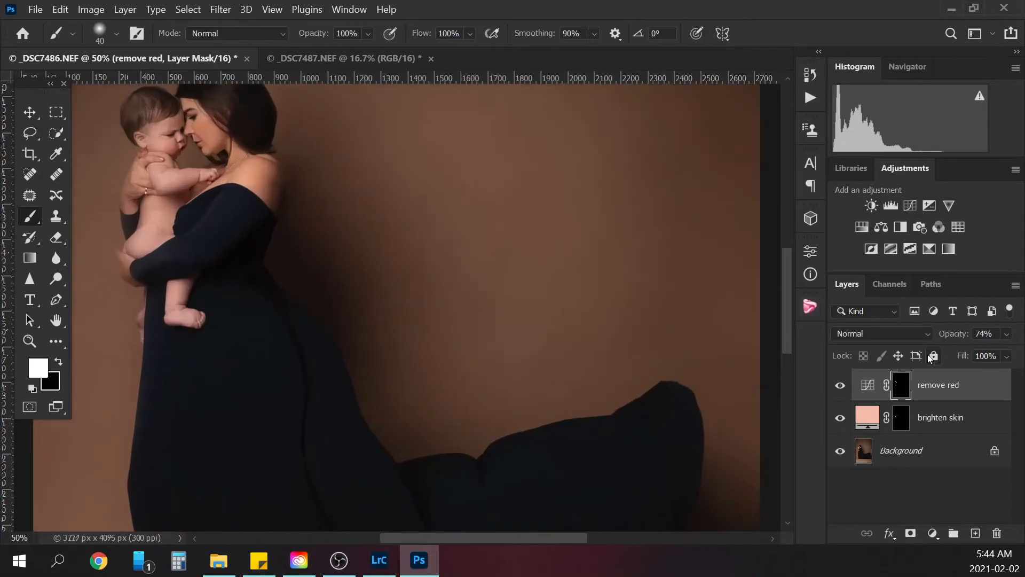
{"action": "left_click_drag", "start_coordinate": [788, 312], "coordinate": [786, 294]}
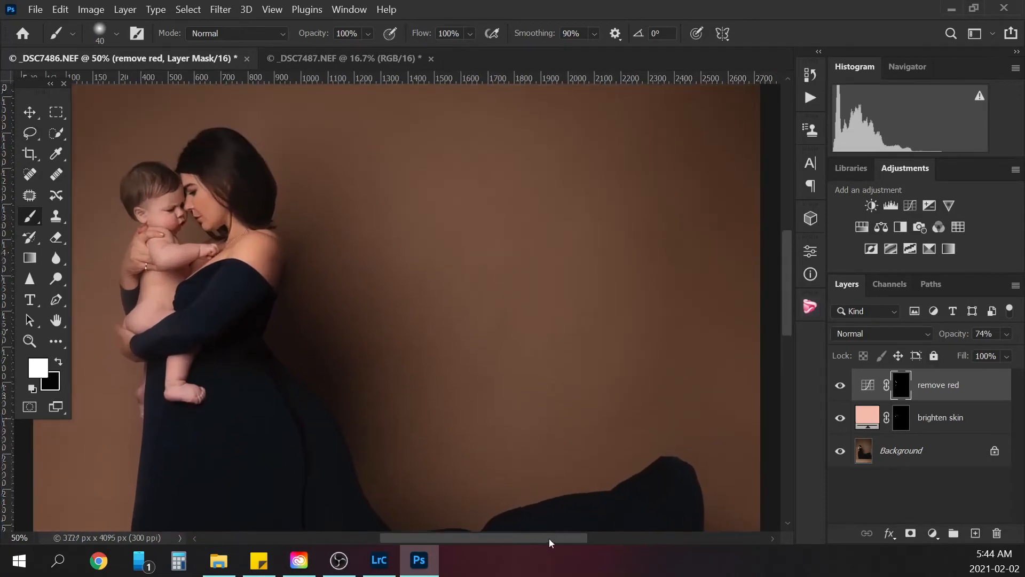
{"action": "left_click_drag", "start_coordinate": [549, 538], "coordinate": [530, 537]}
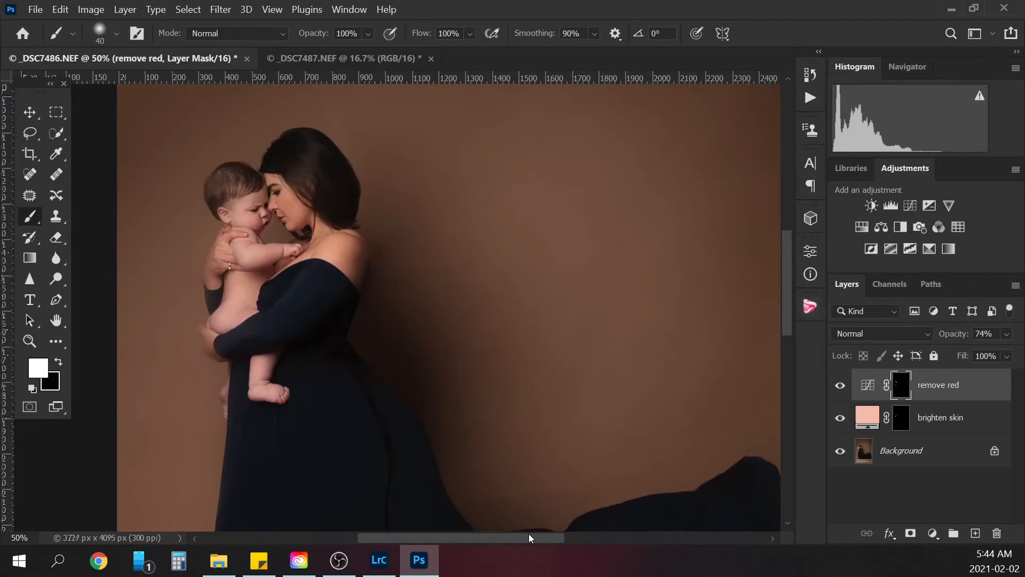
{"action": "left_click", "coordinate": [932, 534]}
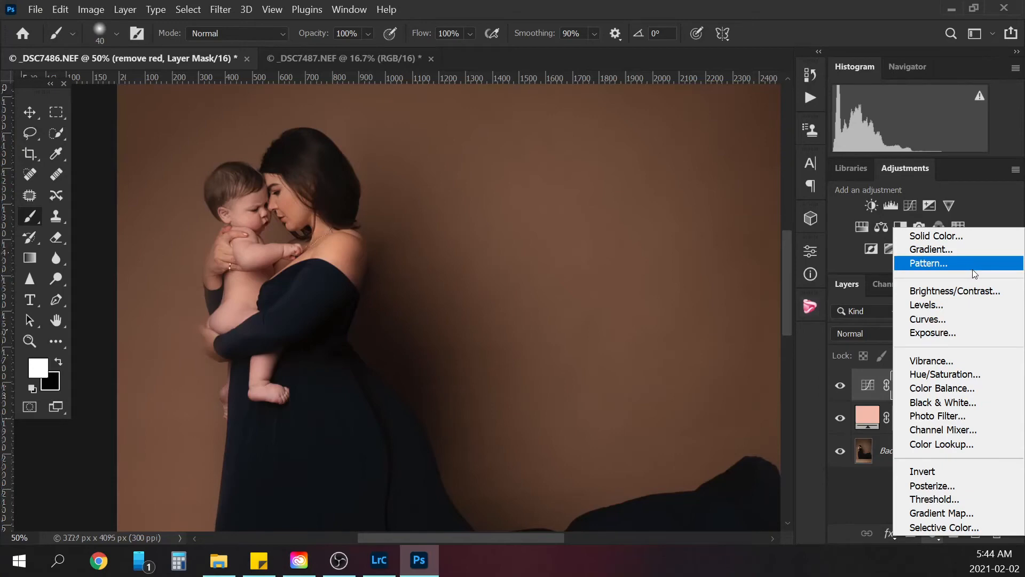
{"action": "left_click", "coordinate": [943, 320]}
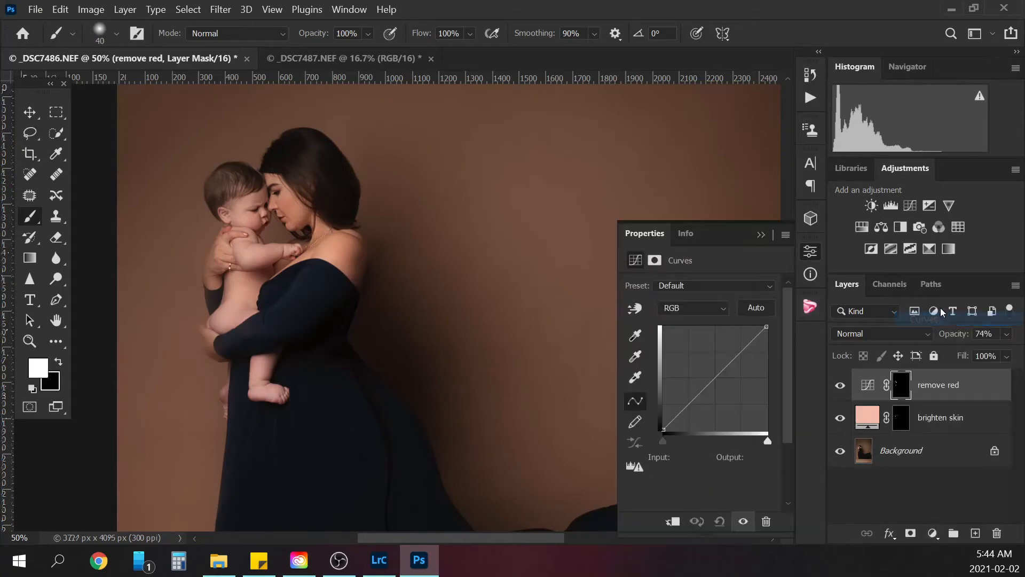
{"action": "left_click", "coordinate": [714, 377]}
{"action": "left_click_drag", "start_coordinate": [715, 377], "coordinate": [715, 375]}
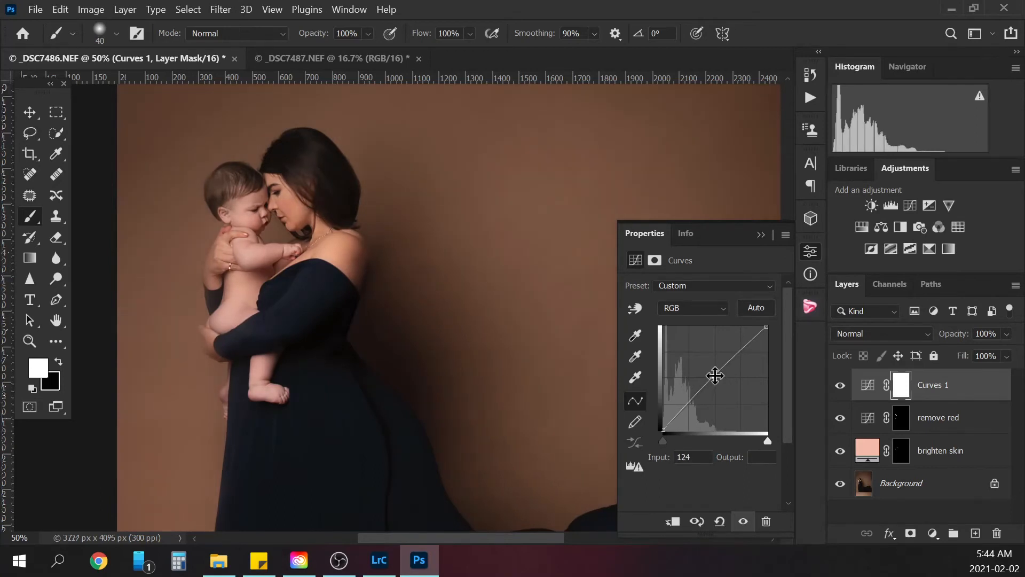
{"action": "left_click", "coordinate": [762, 234]}
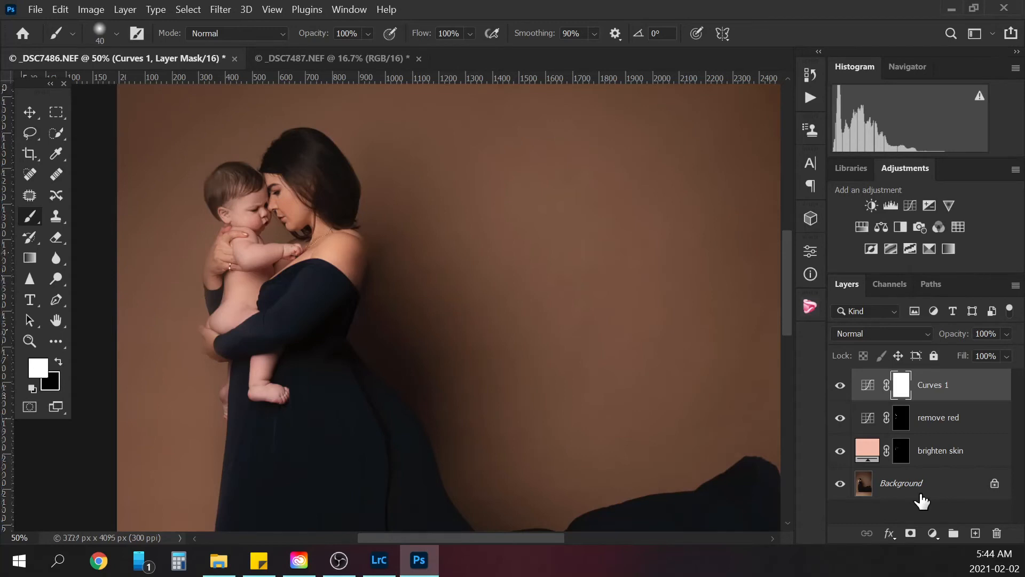
{"action": "key", "text": "ctrl+i"}
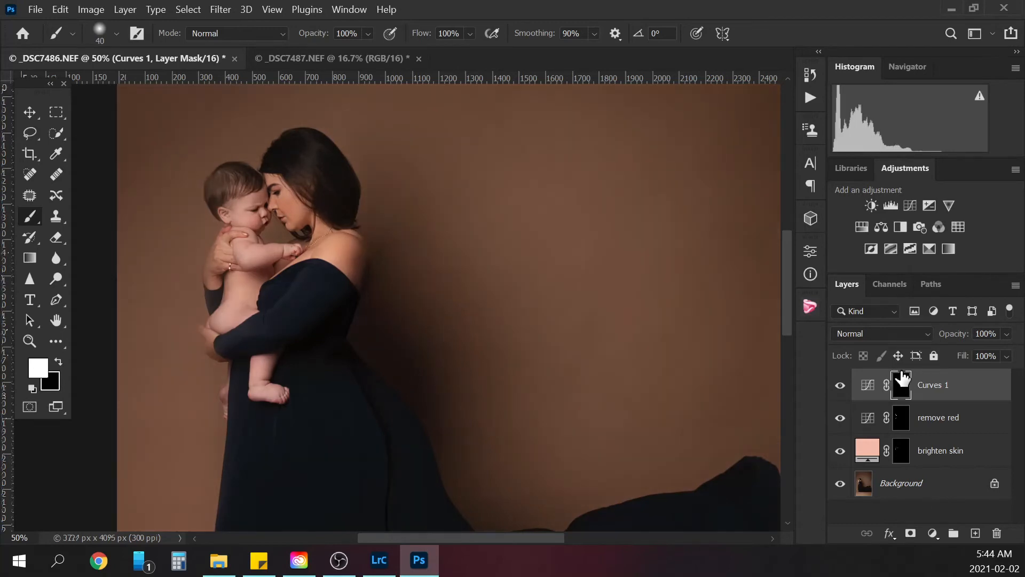
Step: Paint white over the face on the new Curves mask with an 80 px brush, trying Soft Light before restoring Normal blending
{"action": "left_click", "coordinate": [902, 335]}
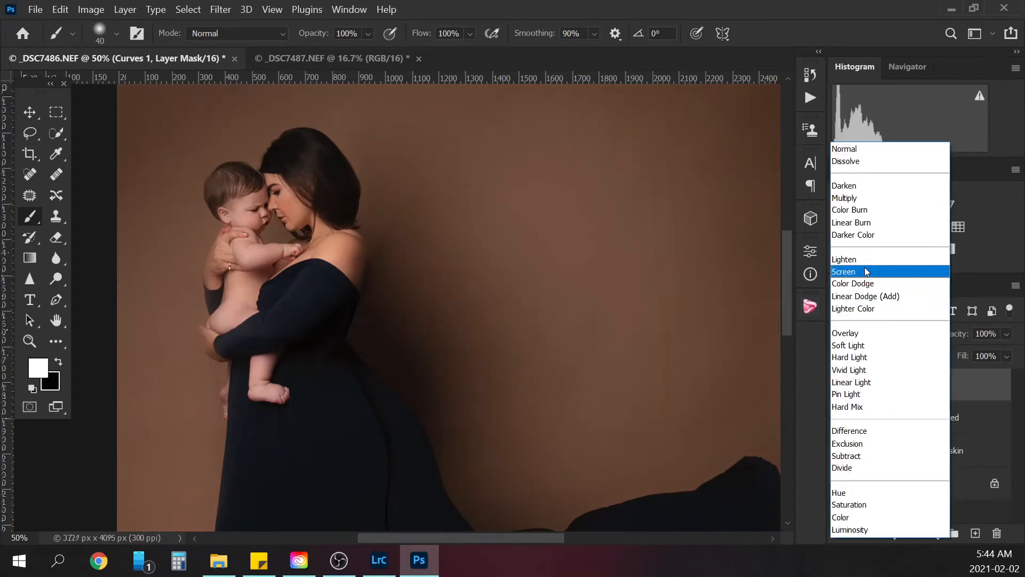
{"action": "left_click", "coordinate": [860, 346]}
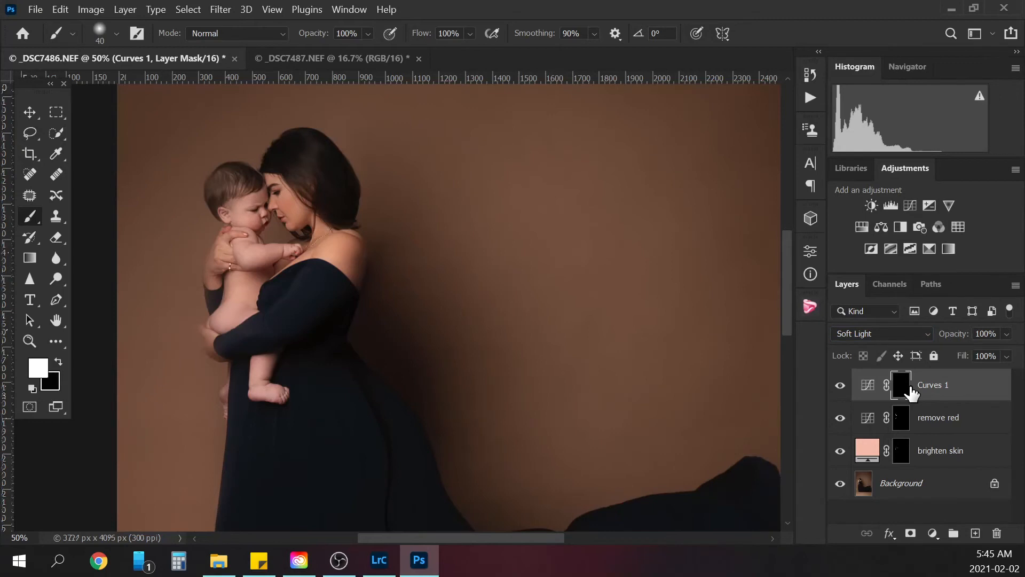
{"action": "key", "text": "bracketright"}
{"action": "key", "text": "bracketright"}
{"action": "key", "text": "bracketright"}
{"action": "key", "text": "bracketright"}
{"action": "left_click", "coordinate": [898, 335]}
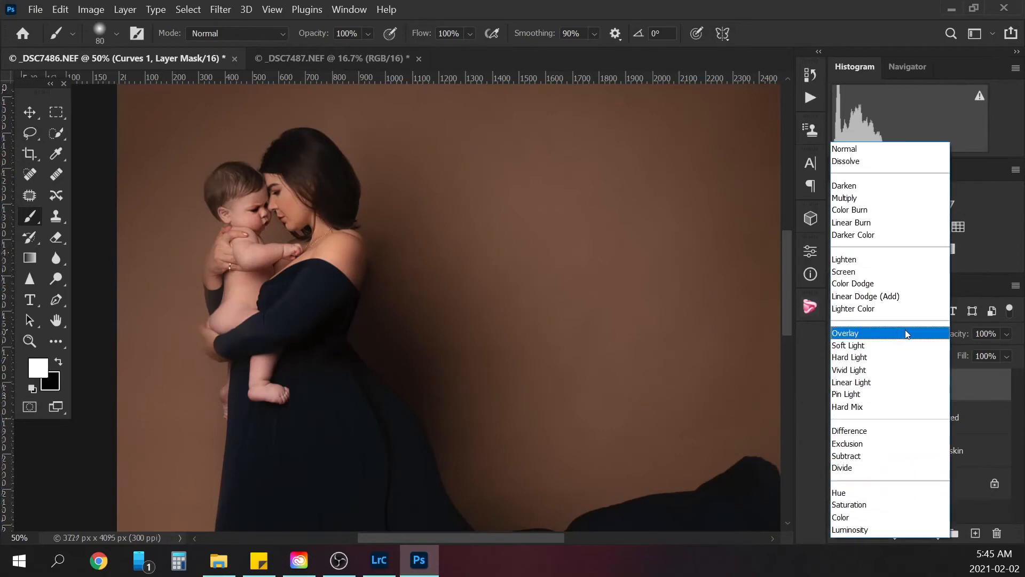
{"action": "left_click", "coordinate": [868, 148]}
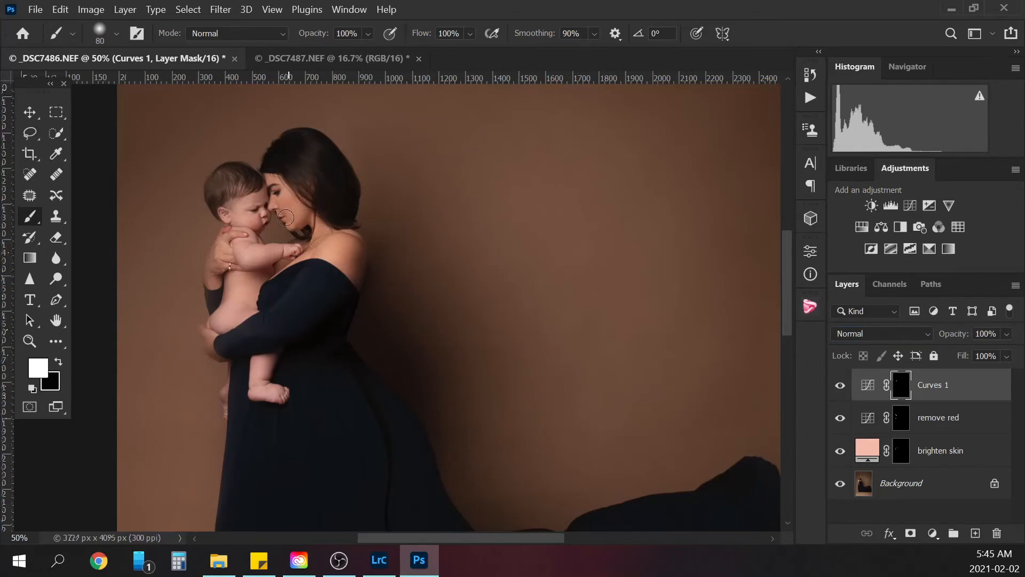
Step: Compare the portrait with the face-brightening Curves layer hidden and shown, and examine the whole image at several magnifications
{"action": "left_click", "coordinate": [841, 386]}
{"action": "left_click", "coordinate": [841, 388]}
{"action": "key", "text": "ctrl+minus"}
{"action": "key", "text": "ctrl+minus"}
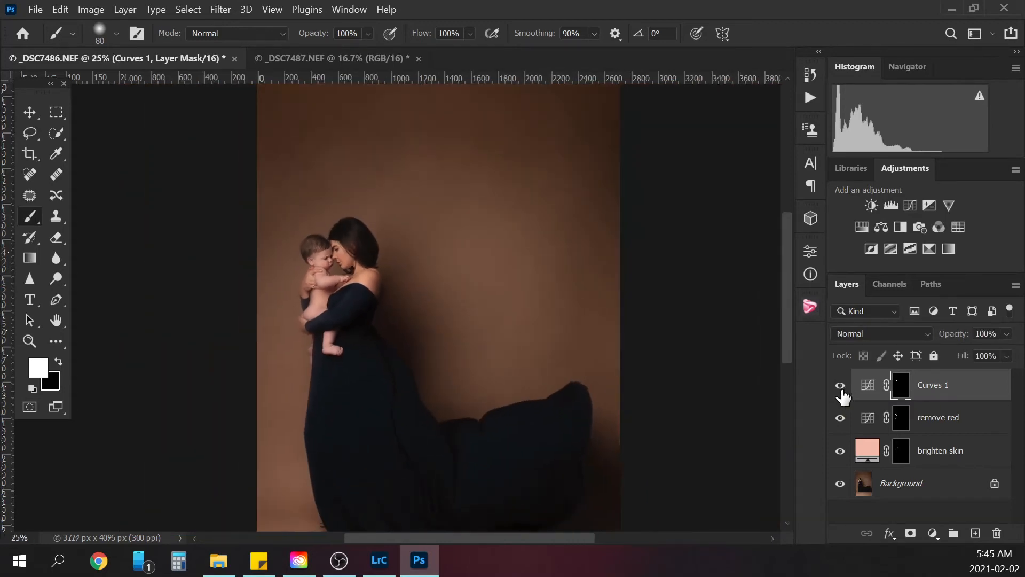
{"action": "key", "text": "ctrl+plus"}
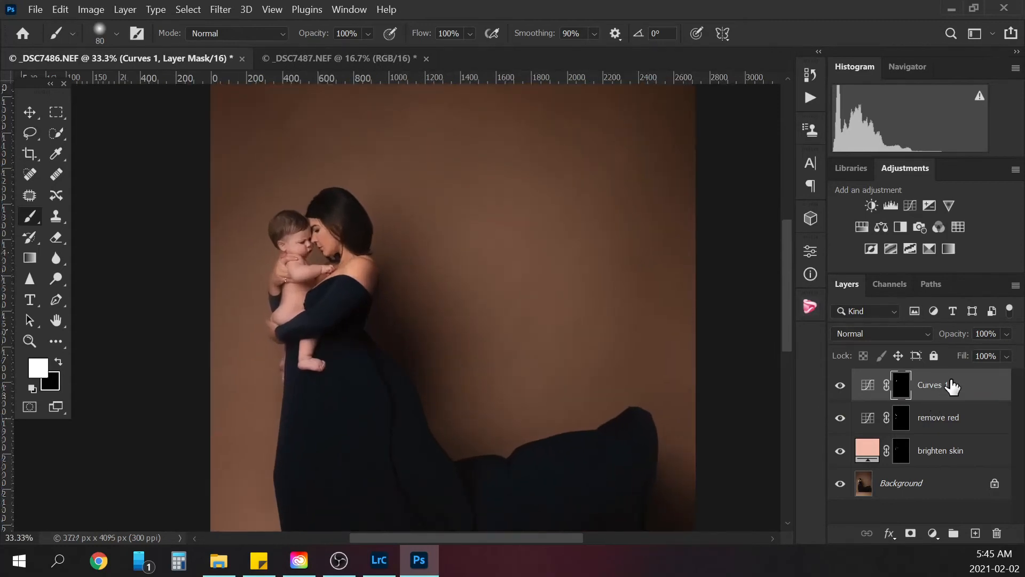
{"action": "key", "text": "ctrl+minus"}
{"action": "key", "text": "ctrl+minus"}
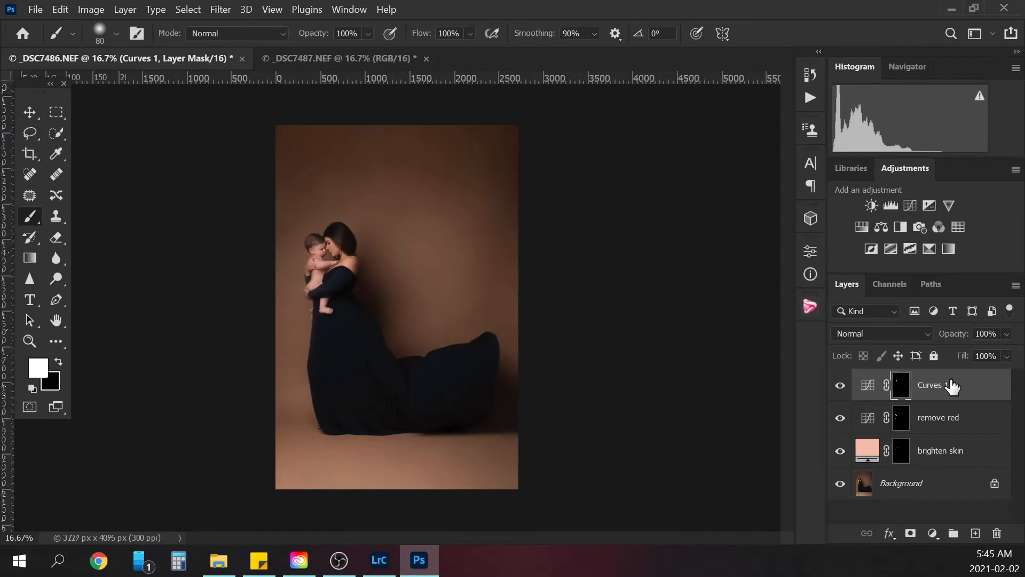
{"action": "key", "text": "ctrl+plus"}
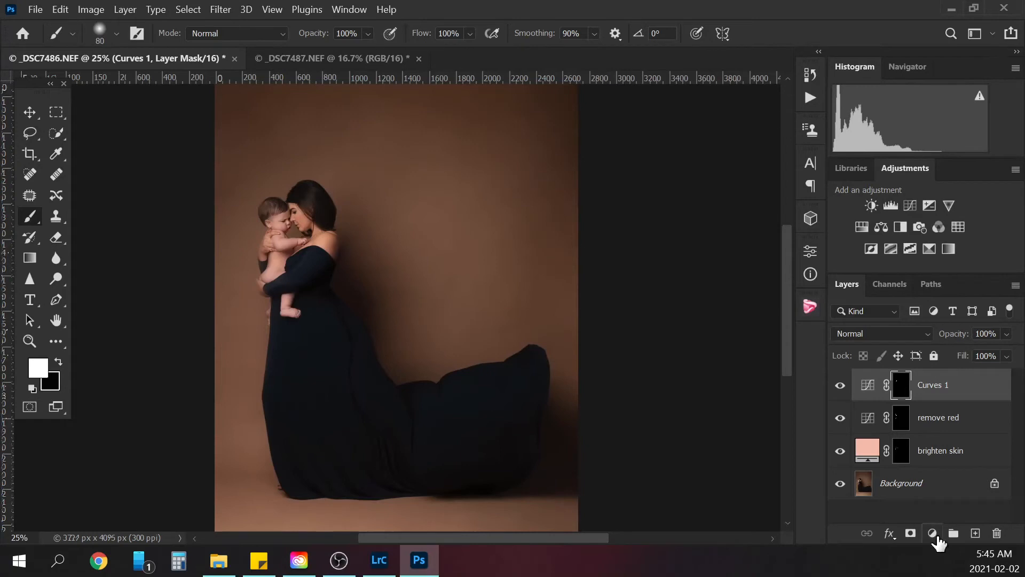
Step: Rename the face-brightening Curves layer "brighten face"
{"action": "double_click", "coordinate": [935, 385]}
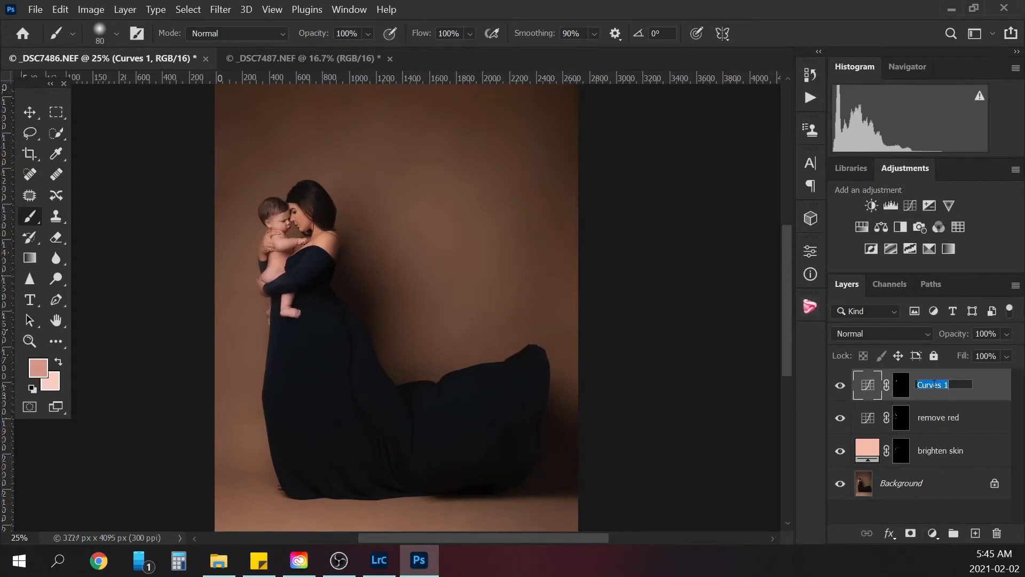
{"action": "type", "text": "brighten face"}
{"action": "key", "text": "Return"}
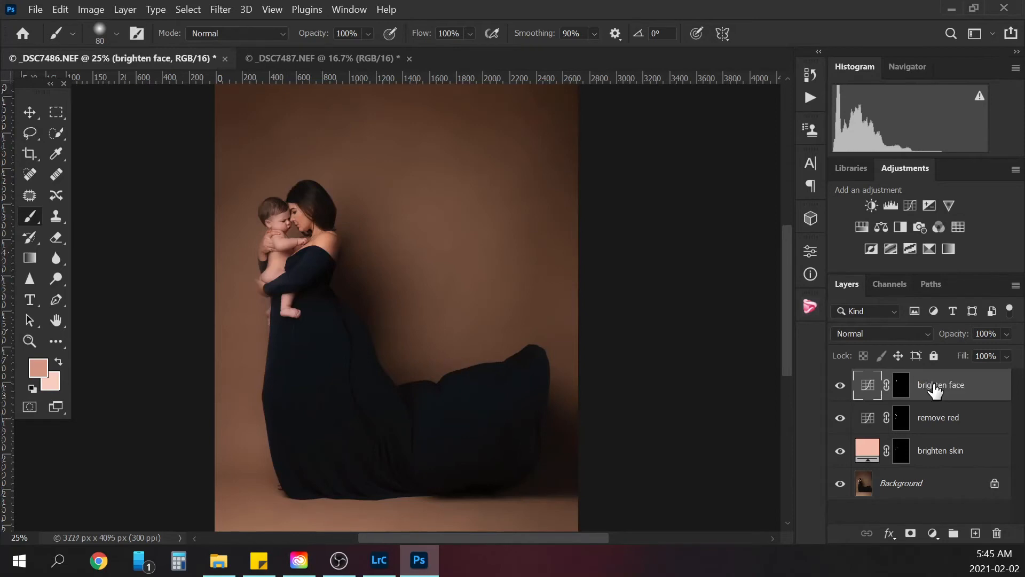
Step: Add a Curves adjustment layer above "brighten face", raise the RGB curve's midpoint slightly, and invert its mask
{"action": "left_click", "coordinate": [933, 533]}
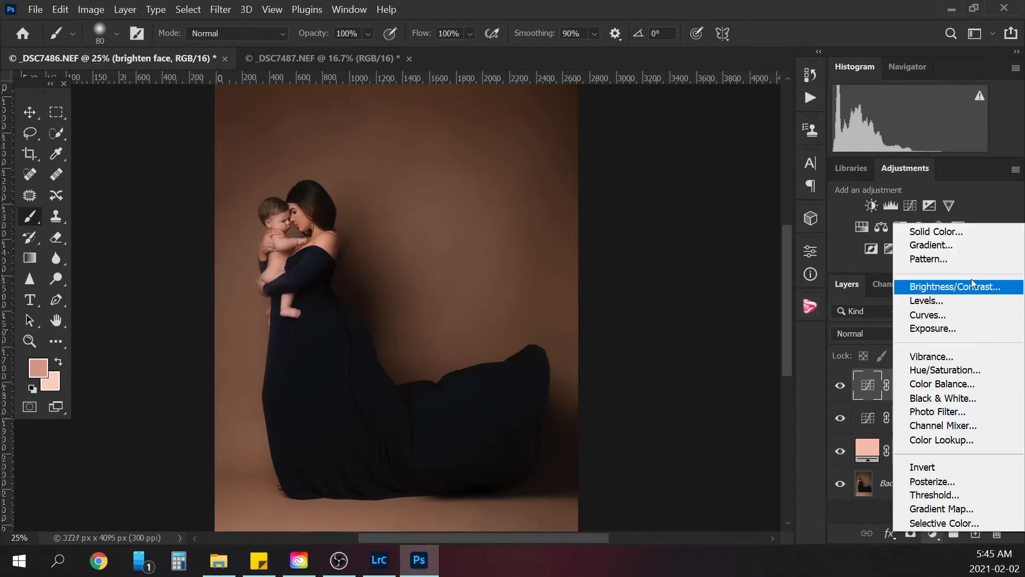
{"action": "left_click", "coordinate": [940, 314]}
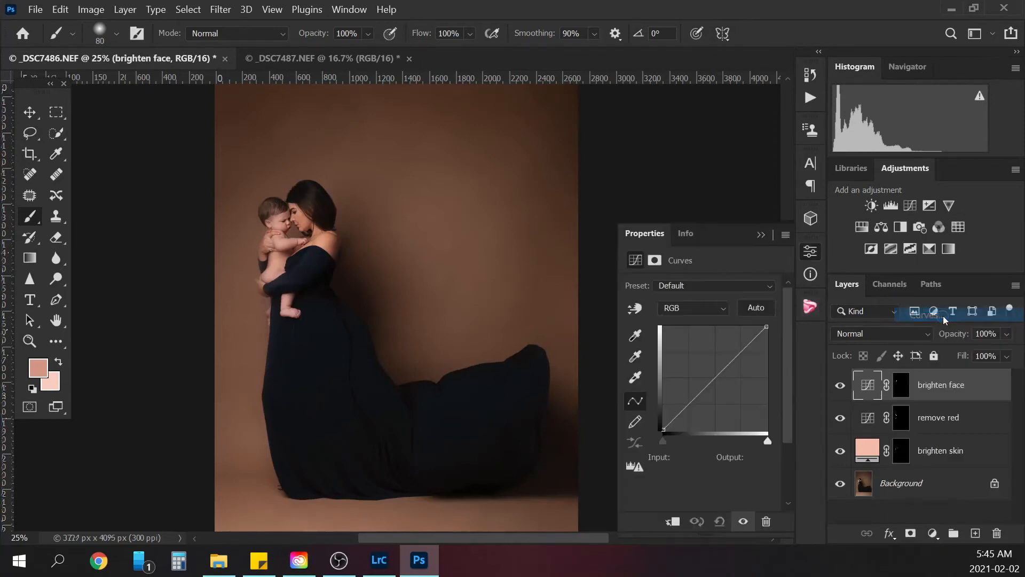
{"action": "left_click", "coordinate": [714, 373]}
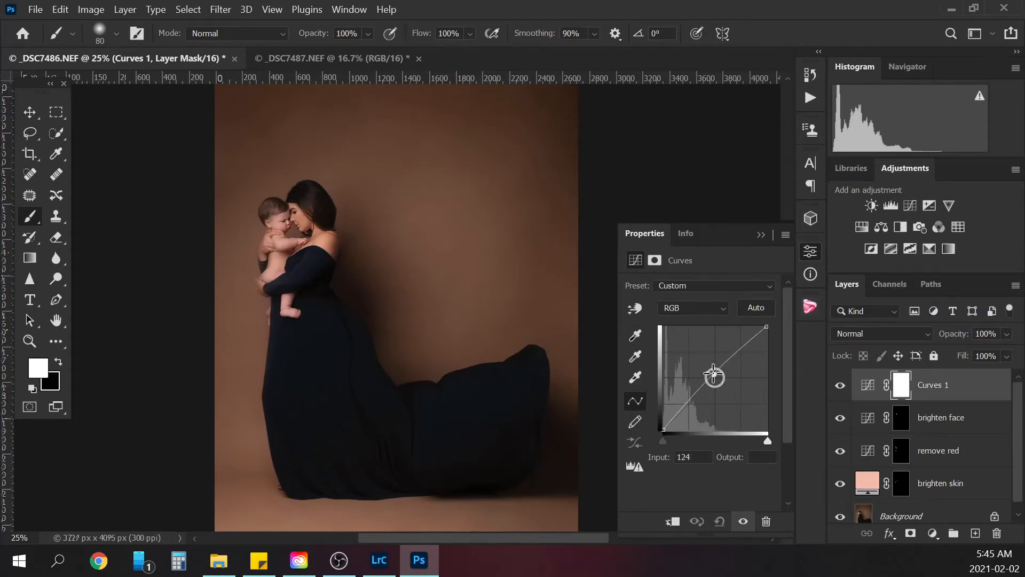
{"action": "left_click_drag", "start_coordinate": [714, 373], "coordinate": [713, 372]}
{"action": "left_click", "coordinate": [761, 235]}
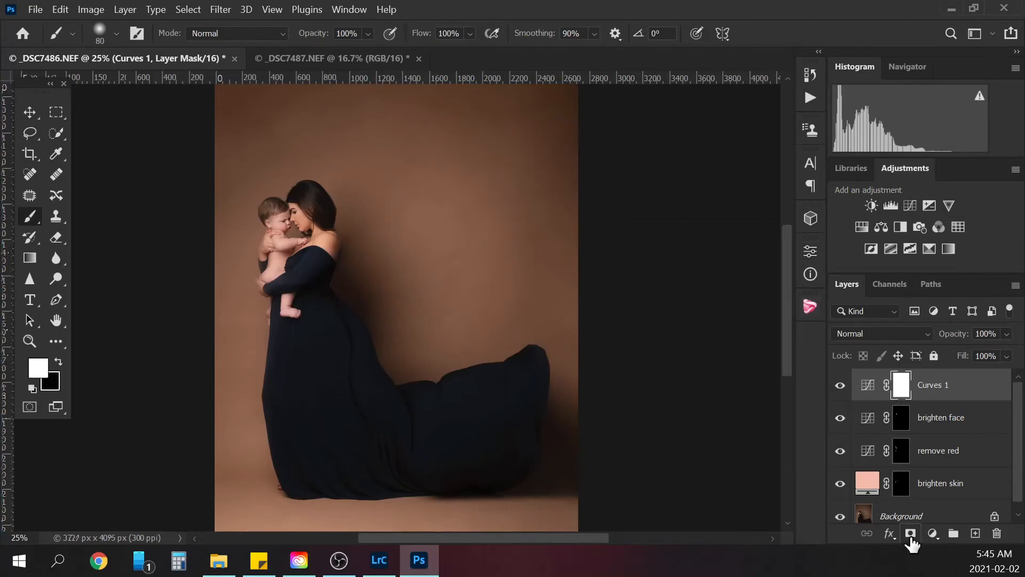
{"action": "key", "text": "ctrl+i"}
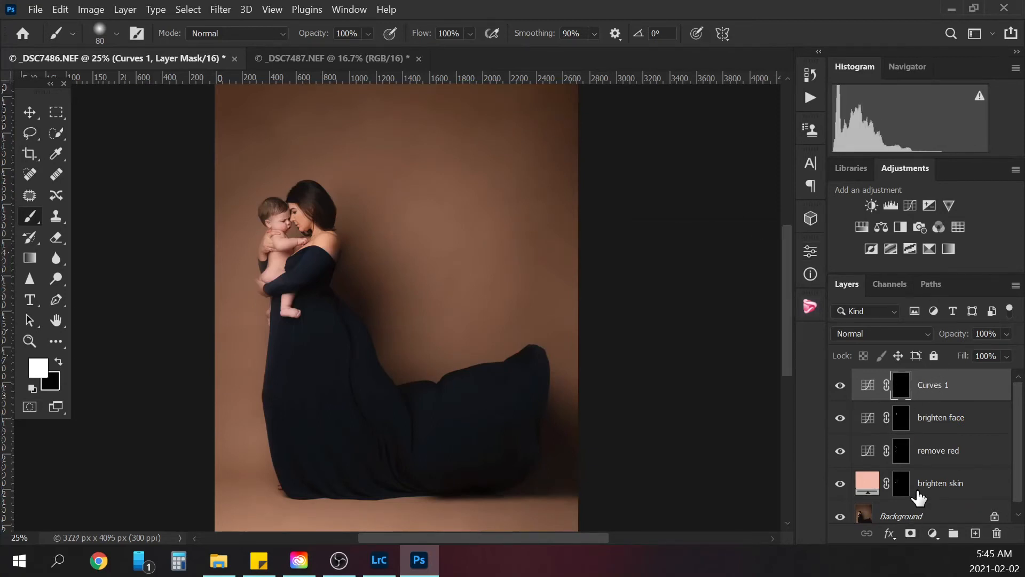
Step: Rename the new top Curves layer "dodge"
{"action": "double_click", "coordinate": [932, 385]}
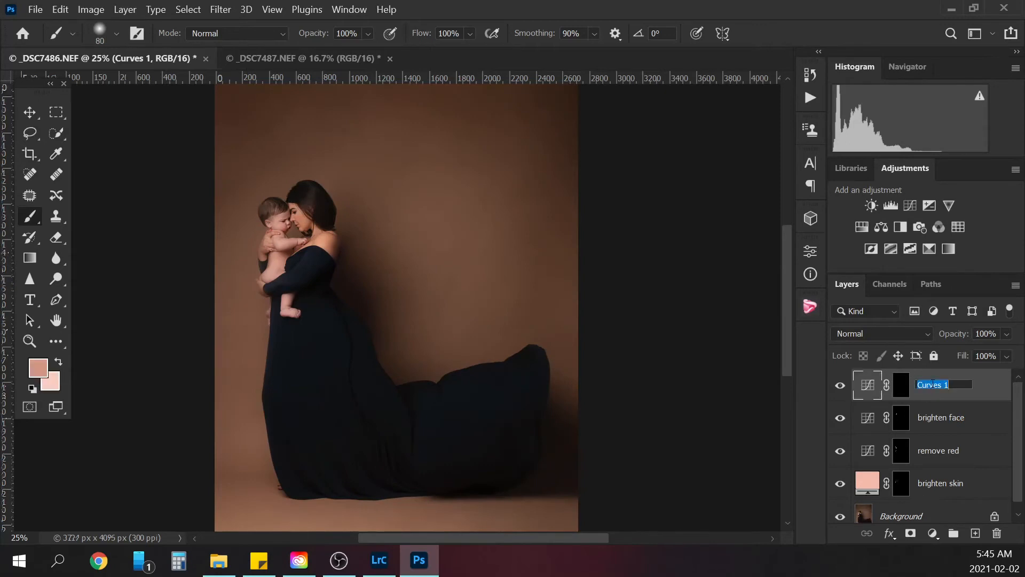
{"action": "type", "text": "dodge"}
{"action": "key", "text": "Return"}
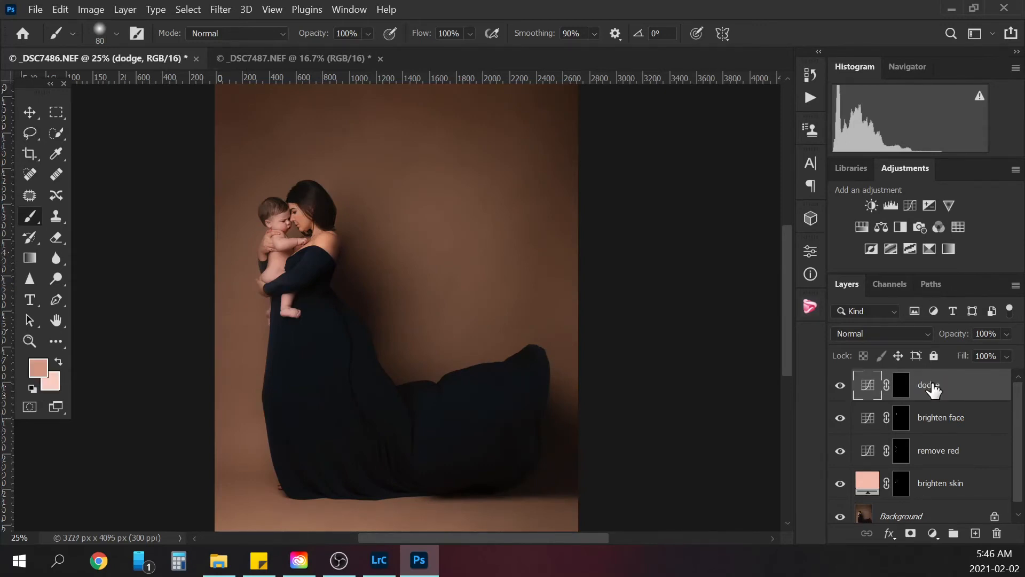
Step: Add a Curves adjustment layer above "dodge", lower the RGB curve's midpoint to darken the image, and invert its mask
{"action": "left_click", "coordinate": [933, 534]}
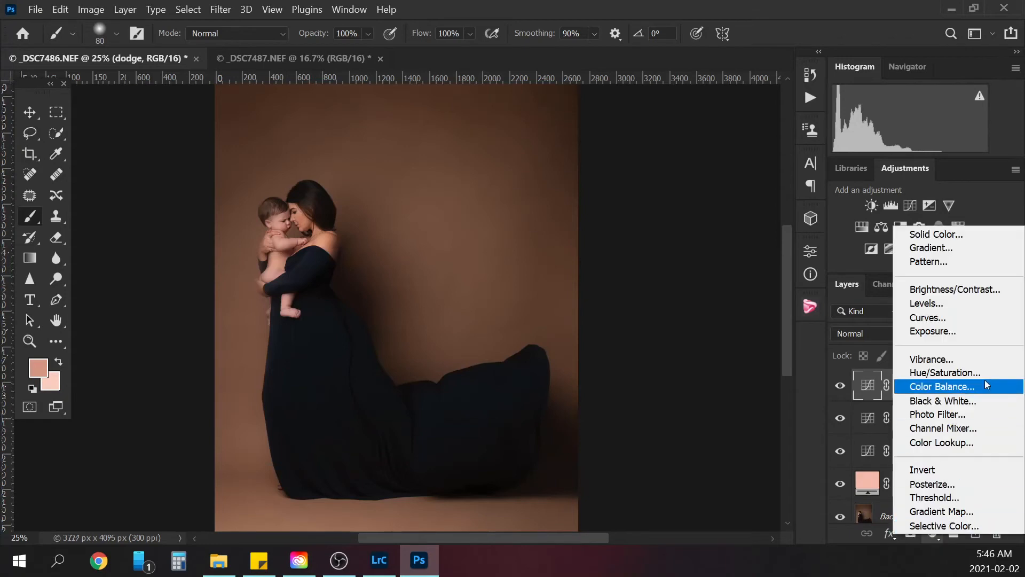
{"action": "left_click", "coordinate": [955, 319]}
{"action": "left_click_drag", "start_coordinate": [717, 375], "coordinate": [718, 383]}
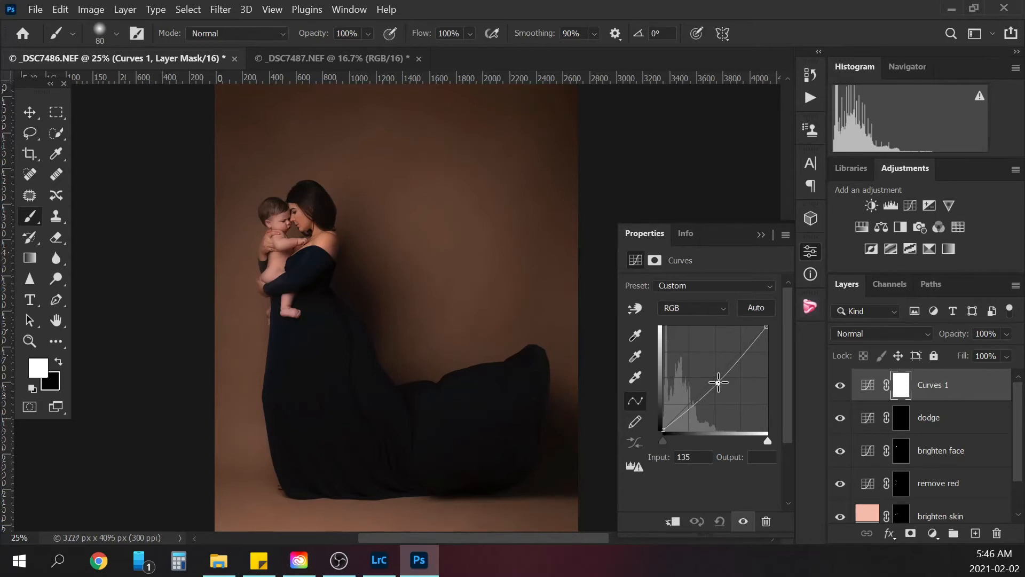
{"action": "left_click", "coordinate": [761, 235]}
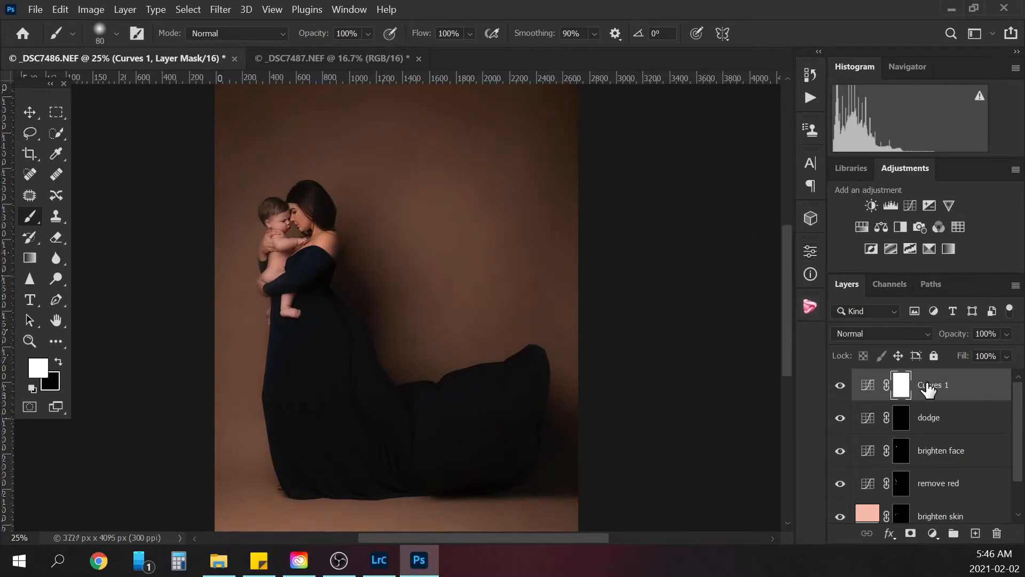
{"action": "key", "text": "ctrl+i"}
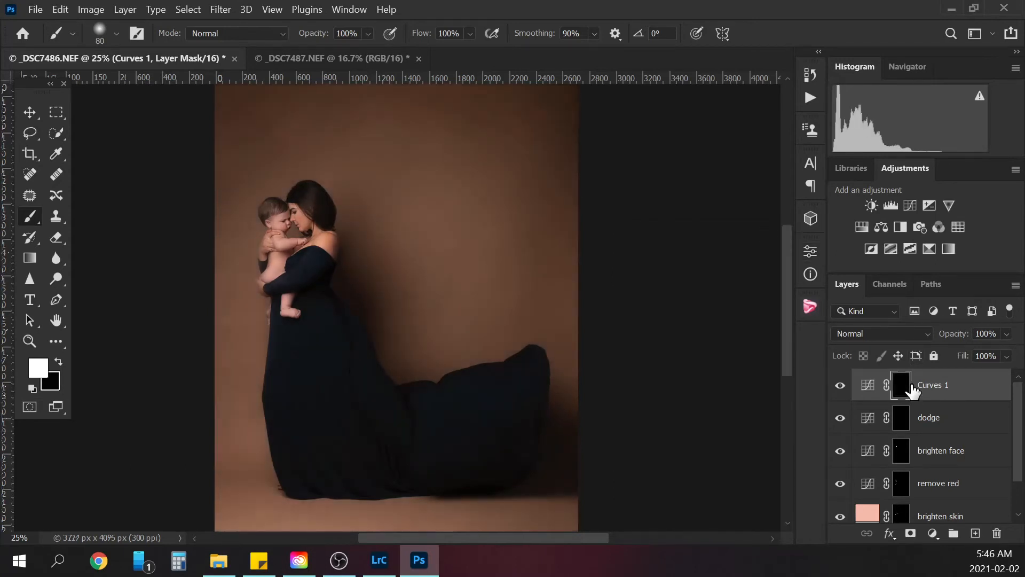
Step: Rename the top Curves layer "burn"
{"action": "double_click", "coordinate": [935, 384]}
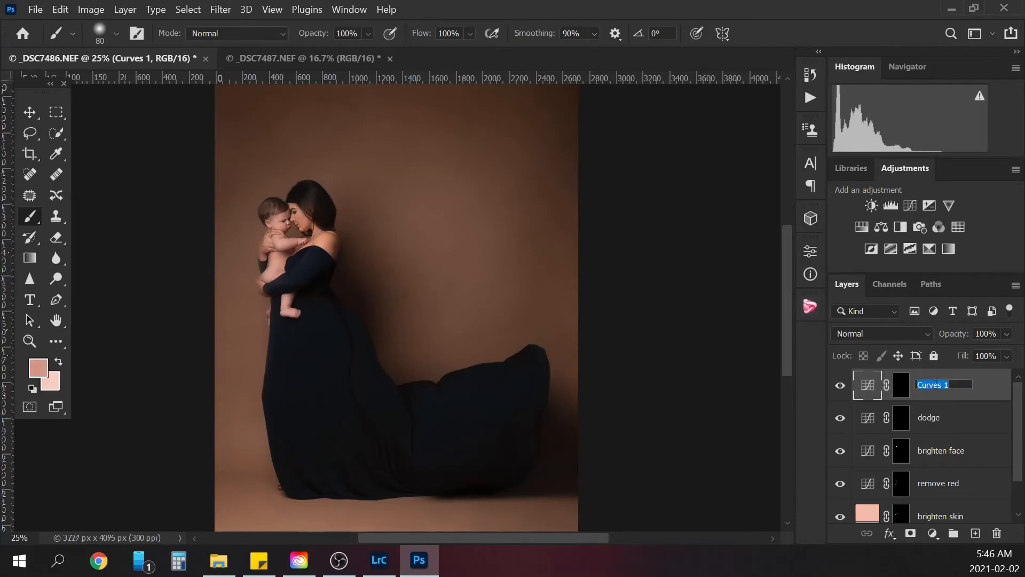
{"action": "type", "text": "burn"}
{"action": "key", "text": "Return"}
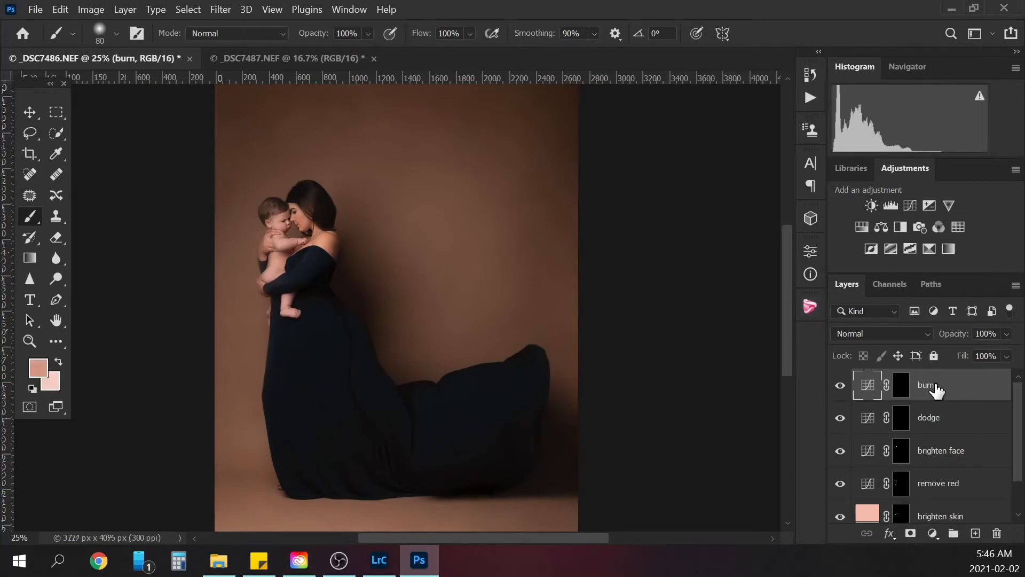
Step: Paint white on the "dodge" layer mask over the baby and the mother's arms and sleeve with a soft brush of about 45 px
{"action": "left_click", "coordinate": [902, 420]}
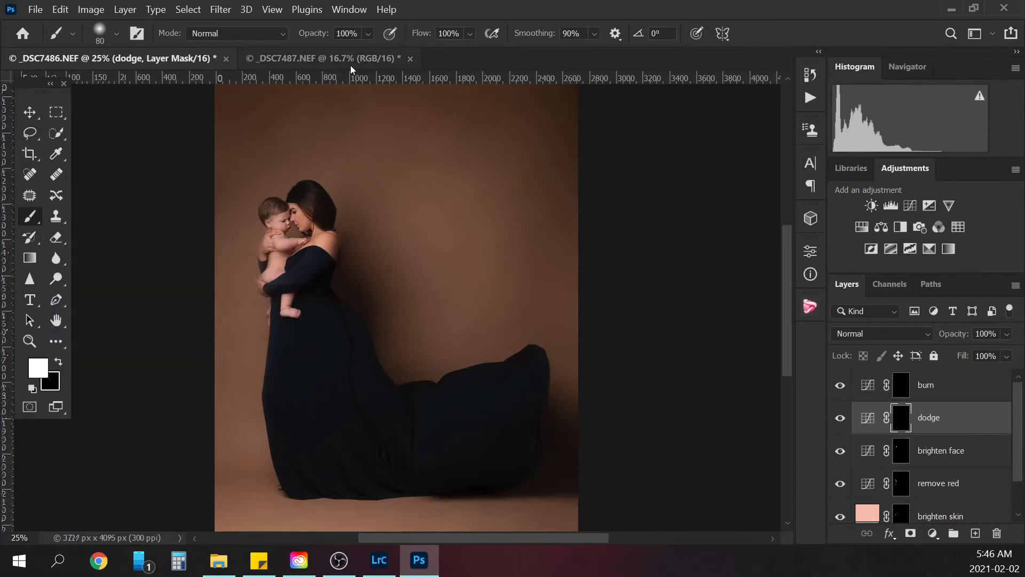
{"action": "scroll", "coordinate": [302, 221], "scroll_direction": "down", "scroll_amount": 1}
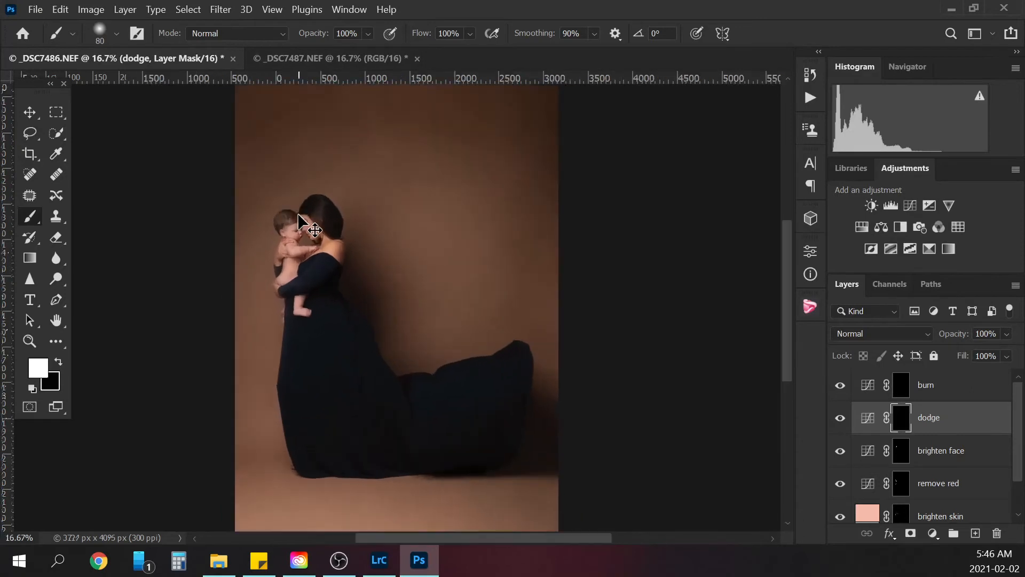
{"action": "scroll", "coordinate": [299, 223], "scroll_direction": "up", "scroll_amount": 3}
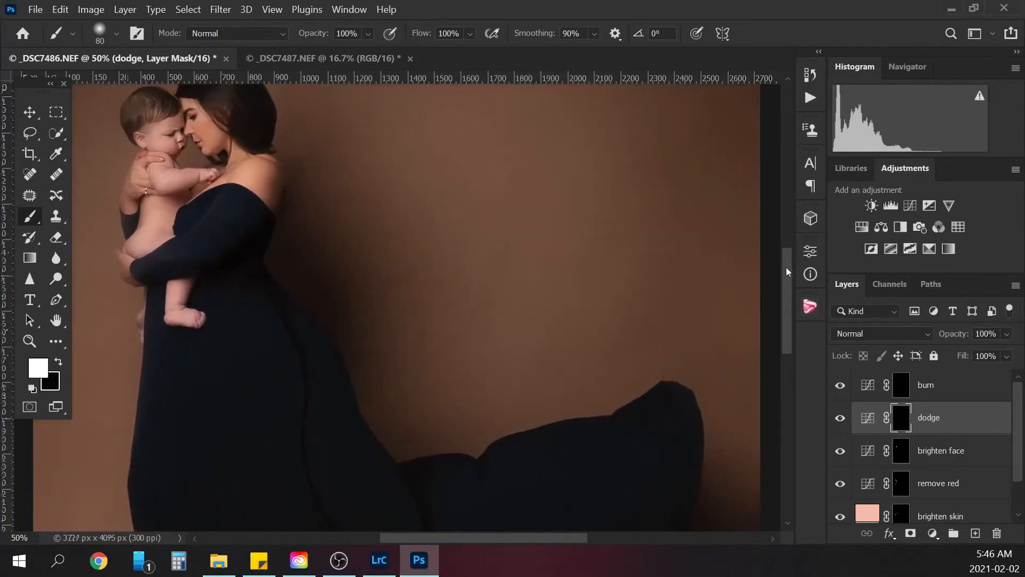
{"action": "left_click_drag", "start_coordinate": [786, 267], "coordinate": [785, 256]}
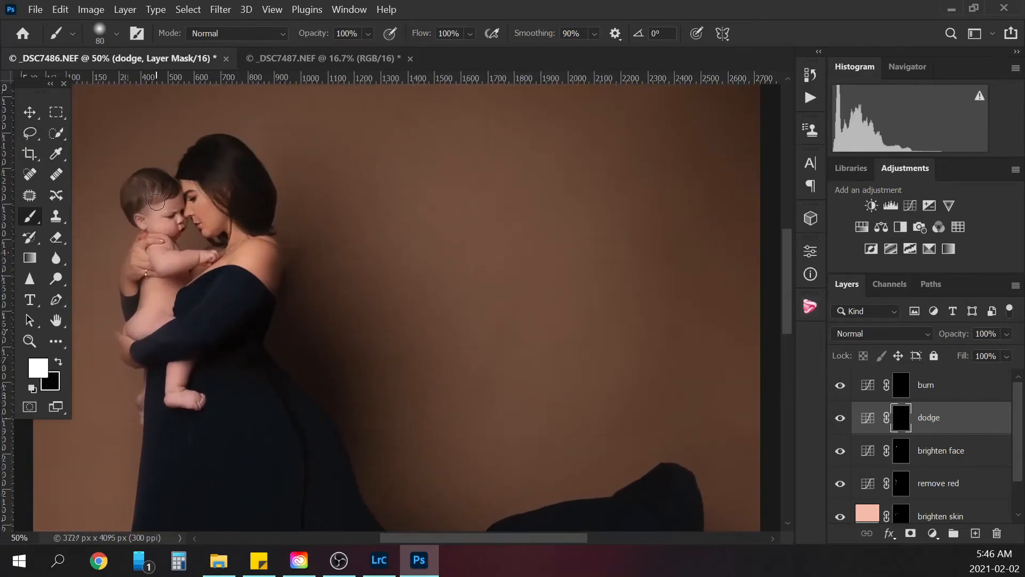
{"action": "key", "text": "["}
{"action": "key", "text": "["}
{"action": "key", "text": "["}
{"action": "key", "text": "["}
{"action": "key", "text": "["}
{"action": "key", "text": "["}
{"action": "key", "text": "["}
{"action": "key", "text": "["}
{"action": "key", "text": "["}
{"action": "key", "text": "["}
{"action": "key", "text": "]"}
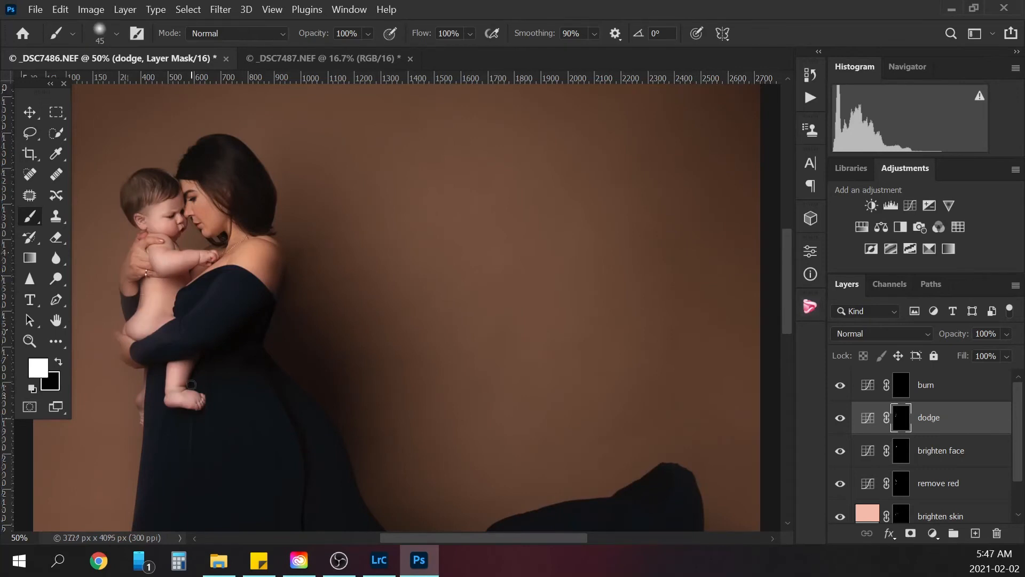
{"action": "key", "text": "]"}
{"action": "key", "text": "]"}
{"action": "key", "text": "]"}
{"action": "key", "text": "]"}
{"action": "key", "text": "]"}
{"action": "key", "text": "]"}
{"action": "key", "text": "]"}
{"action": "key", "text": "]"}
{"action": "key", "text": "backslash"}
{"action": "key", "text": "backslash"}
{"action": "key", "text": "["}
{"action": "key", "text": "["}
{"action": "key", "text": "["}
{"action": "key", "text": "["}
{"action": "key", "text": "["}
{"action": "key", "text": "["}
{"action": "key", "text": "["}
{"action": "left_click_drag", "start_coordinate": [137, 267], "coordinate": [144, 246]}
Step: Dodge the folds of the navy gown by painting white on the "dodge" mask
{"action": "scroll", "coordinate": [153, 220], "scroll_direction": "down", "scroll_amount": 5}
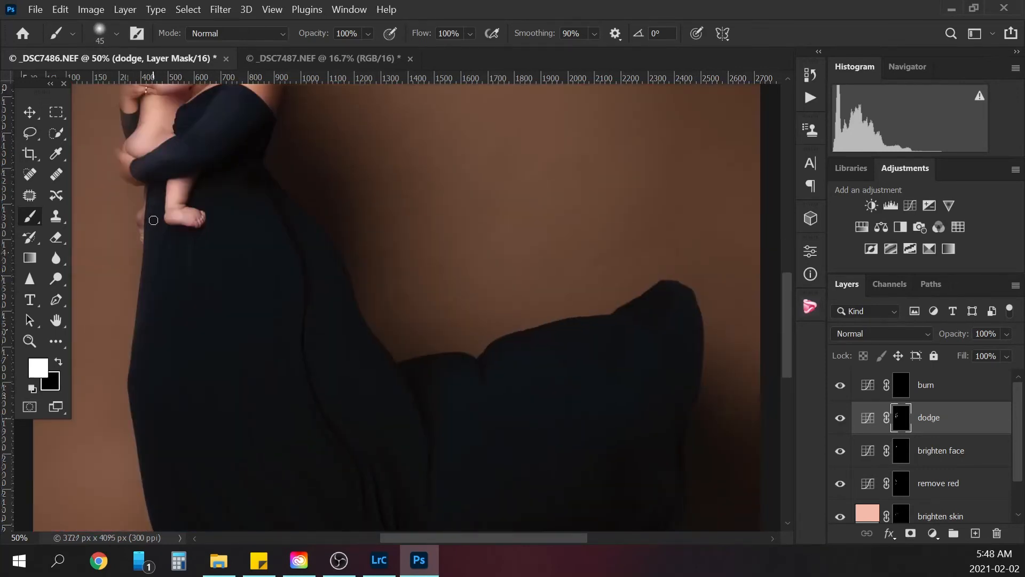
{"action": "left_click_drag", "start_coordinate": [263, 197], "coordinate": [291, 249]}
{"action": "scroll", "coordinate": [361, 499], "scroll_direction": "down", "scroll_amount": 4}
{"action": "key", "text": "]"}
{"action": "key", "text": "]"}
{"action": "key", "text": "]"}
{"action": "key", "text": "ctrl+0"}
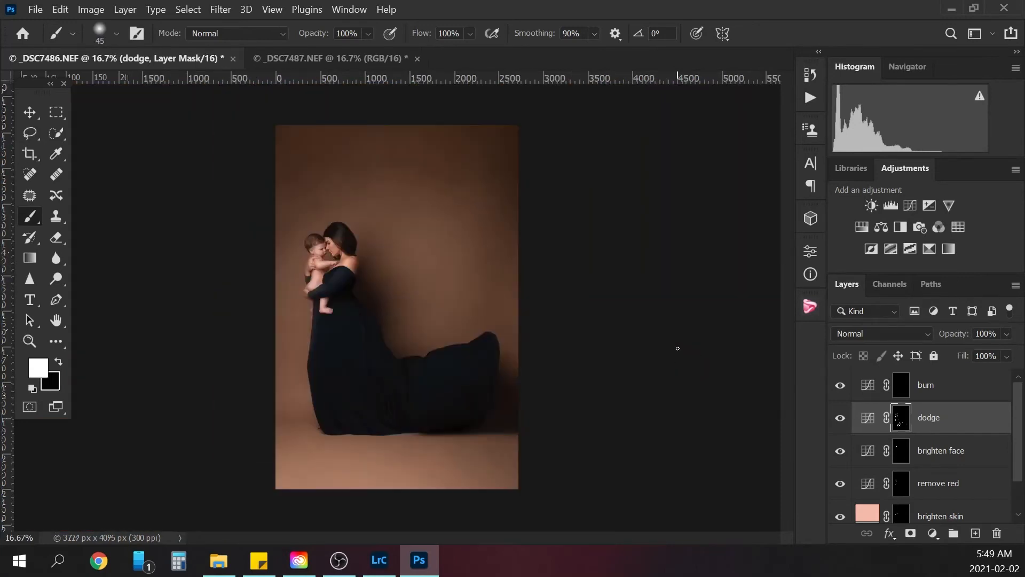
Step: Darken the floor along the image's lower edge by painting white on the "burn" mask with a 900 px brush
{"action": "left_click", "coordinate": [901, 390]}
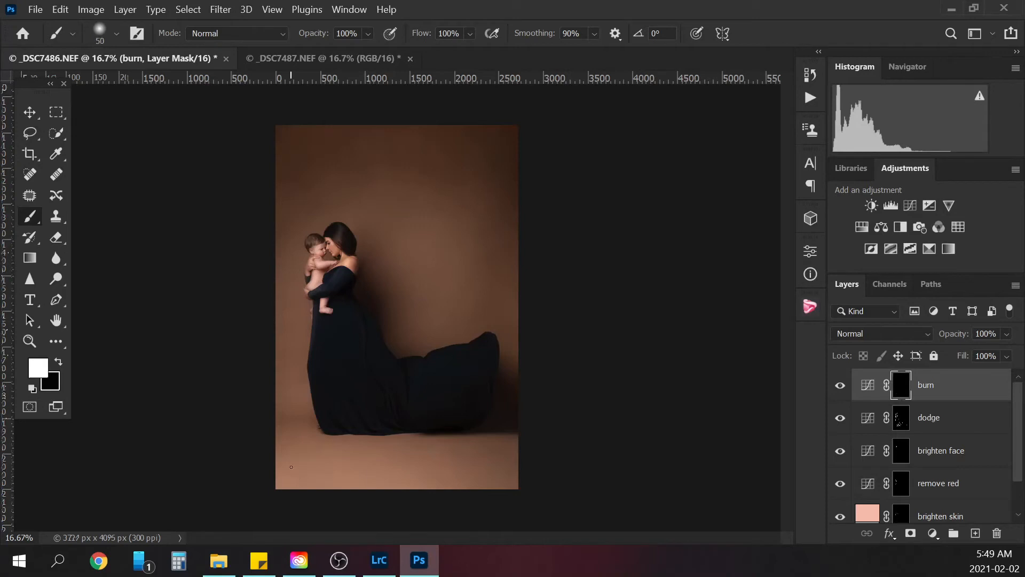
{"action": "key", "text": "]"}
{"action": "key", "text": "]"}
{"action": "key", "text": "]"}
{"action": "key", "text": "]"}
{"action": "key", "text": "]"}
{"action": "key", "text": "]"}
{"action": "key", "text": "]"}
{"action": "key", "text": "]"}
{"action": "key", "text": "]"}
{"action": "key", "text": "]"}
{"action": "key", "text": "]"}
{"action": "key", "text": "]"}
{"action": "key", "text": "]"}
{"action": "key", "text": "]"}
{"action": "key", "text": "]"}
{"action": "key", "text": "]"}
{"action": "key", "text": "]"}
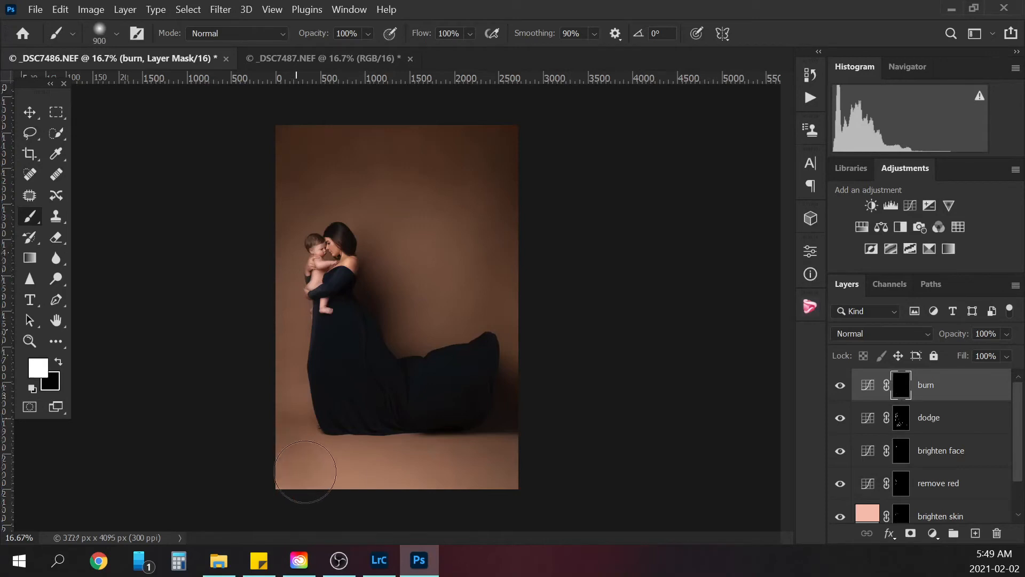
{"action": "mouse_move", "coordinate": [305, 471]}
{"action": "left_mouse_down"}
{"action": "mouse_move", "coordinate": [400, 478]}
{"action": "mouse_move", "coordinate": [542, 464]}
{"action": "left_mouse_up"}
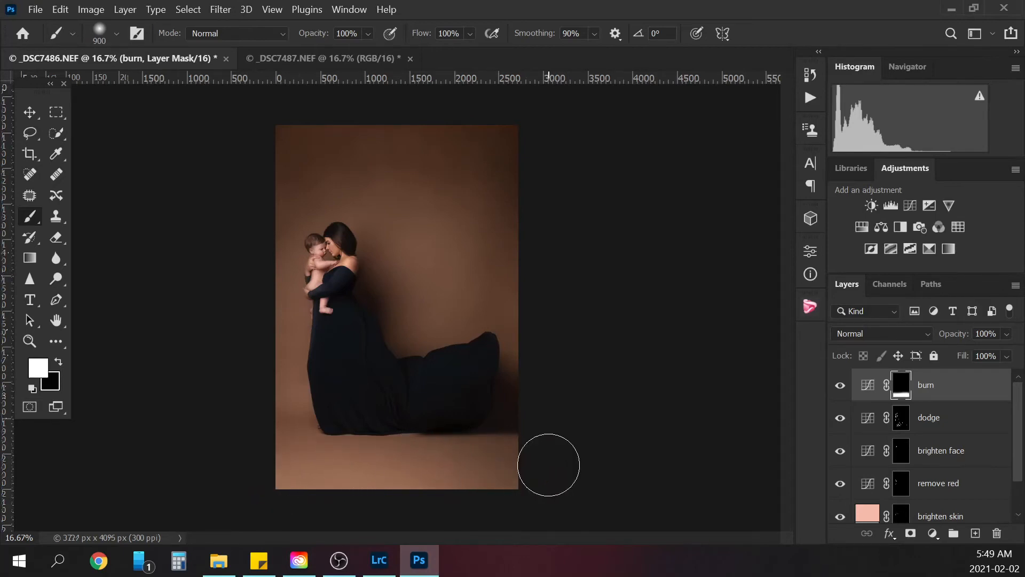
Step: Burn the shadow areas around the mother's face and neck on the "burn" mask with a 40 px brush
{"action": "key", "text": "bracketleft"}
{"action": "key", "text": "ctrl+minus"}
{"action": "key", "text": "ctrl+equal"}
{"action": "key", "text": "ctrl+equal"}
{"action": "key", "text": "ctrl+equal"}
{"action": "key", "text": "ctrl+equal"}
{"action": "key", "text": "ctrl+equal"}
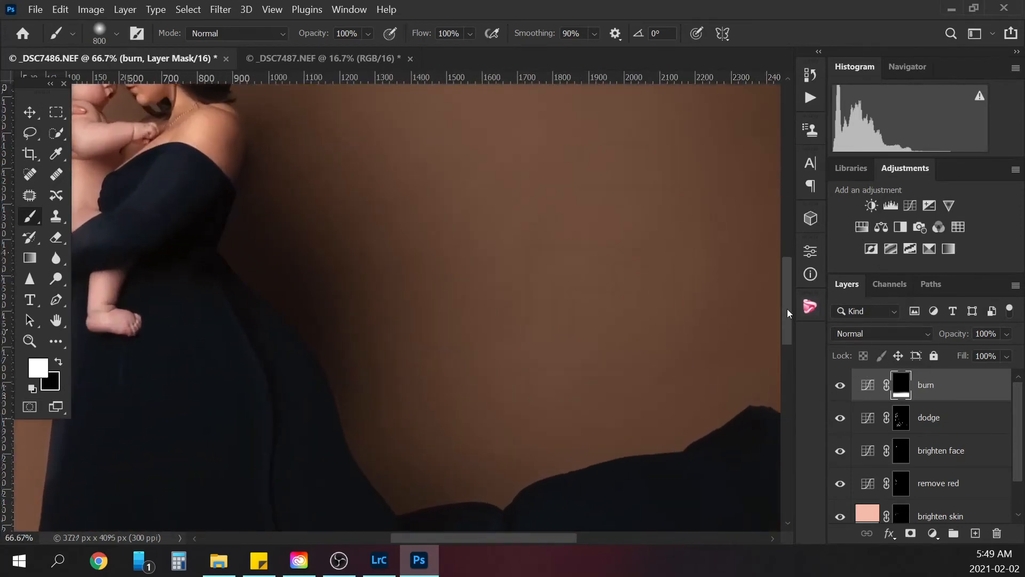
{"action": "left_click_drag", "start_coordinate": [789, 313], "coordinate": [785, 275]}
{"action": "left_click_drag", "start_coordinate": [487, 538], "coordinate": [446, 538]}
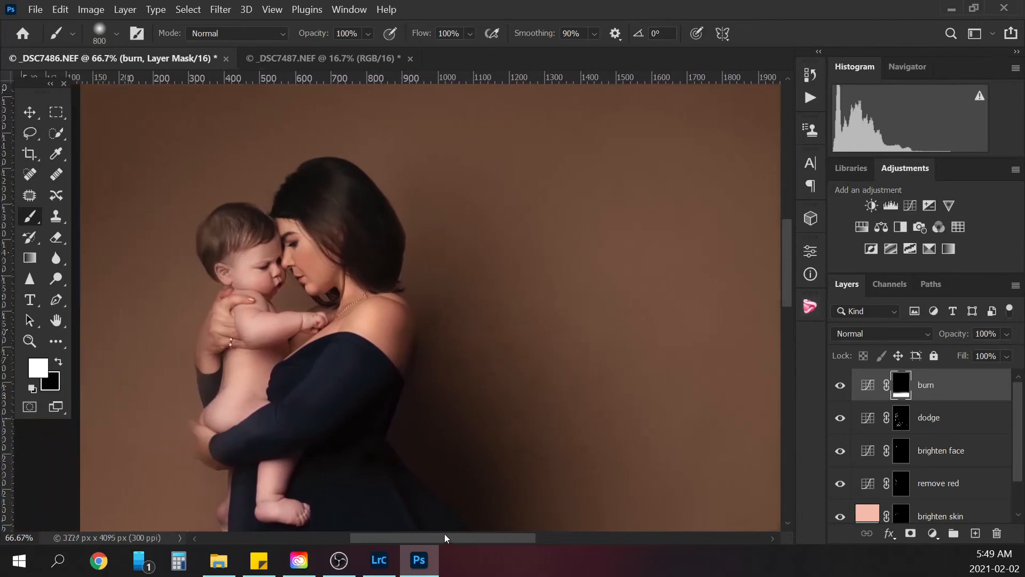
{"action": "key", "text": "bracketleft"}
{"action": "key", "text": "bracketleft"}
{"action": "key", "text": "bracketleft"}
{"action": "key", "text": "bracketleft"}
{"action": "key", "text": "bracketleft"}
{"action": "key", "text": "bracketleft"}
{"action": "key", "text": "bracketleft"}
{"action": "key", "text": "bracketleft"}
{"action": "key", "text": "bracketleft"}
{"action": "key", "text": "bracketleft"}
{"action": "key", "text": "bracketleft"}
{"action": "key", "text": "bracketleft"}
{"action": "key", "text": "bracketleft"}
{"action": "key", "text": "bracketleft"}
{"action": "key", "text": "bracketleft"}
{"action": "key", "text": "bracketleft"}
{"action": "key", "text": "bracketleft"}
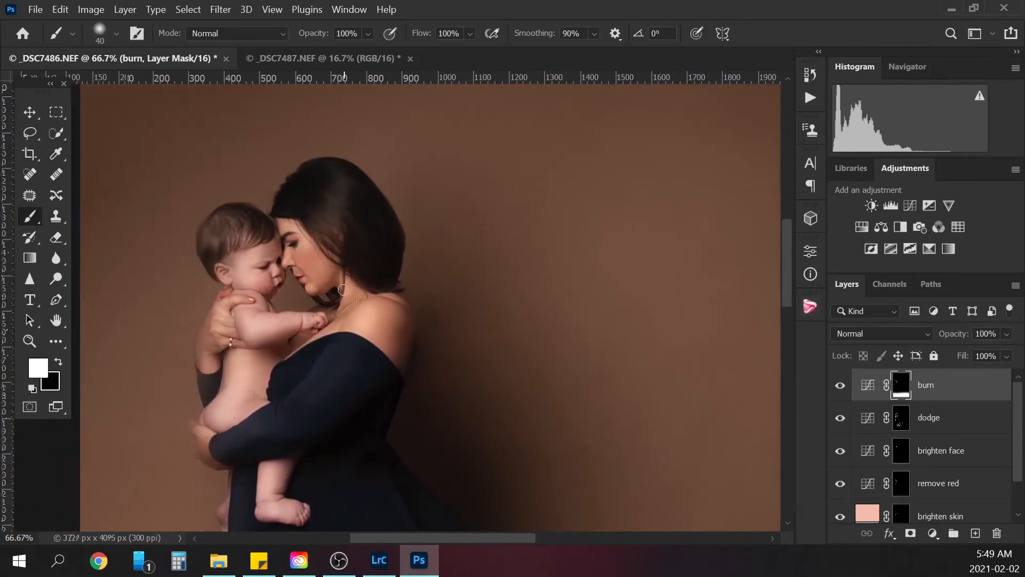
Step: Refine the "burn" mask around the mother's arms and the baby with a 15 px brush, switching the paint color to black
{"action": "key", "text": "bracketleft"}
{"action": "key", "text": "bracketleft"}
{"action": "key", "text": "bracketleft"}
{"action": "scroll", "coordinate": [283, 473], "scroll_direction": "down", "scroll_amount": 3}
{"action": "key", "text": "bracketleft"}
{"action": "key", "text": "bracketleft"}
{"action": "key", "text": "x"}
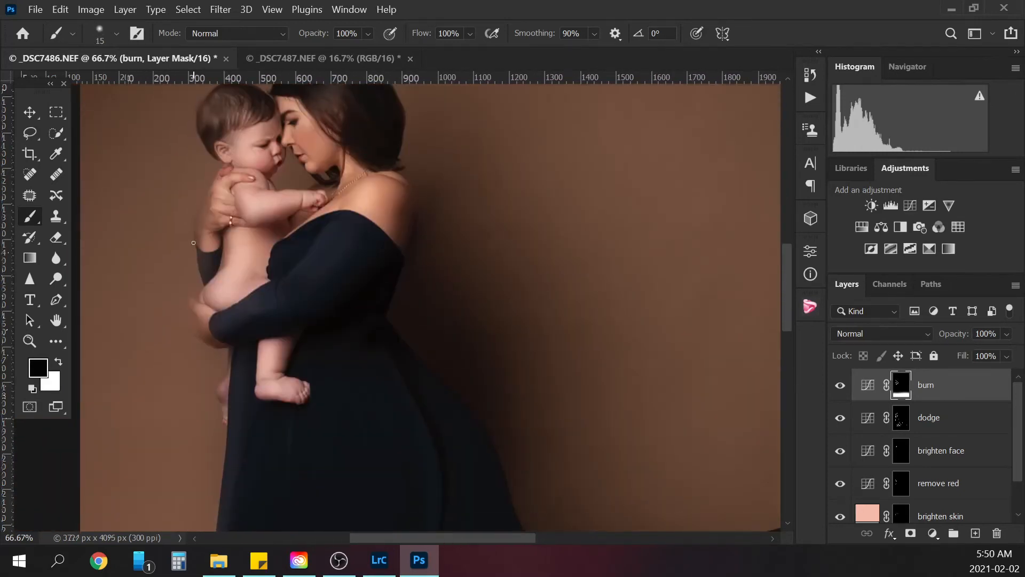
Step: Switch the paint back to white and burn the lower part of the gown on the "burn" mask
{"action": "key", "text": "x"}
{"action": "key", "text": "ctrl+minus"}
{"action": "left_click_drag", "start_coordinate": [787, 288], "coordinate": [785, 312]}
{"action": "key", "text": "ctrl+minus"}
{"action": "left_click_drag", "start_coordinate": [486, 479], "coordinate": [352, 481]}
Step: Burn the backdrop shadow behind the mother with a 500 px brush and compare the image with and without the "burn" layer
{"action": "key", "text": "bracketright"}
{"action": "key", "text": "bracketright"}
{"action": "key", "text": "bracketright"}
{"action": "key", "text": "bracketright"}
{"action": "key", "text": "bracketright"}
{"action": "key", "text": "bracketright"}
{"action": "key", "text": "bracketright"}
{"action": "key", "text": "bracketright"}
{"action": "key", "text": "bracketright"}
{"action": "key", "text": "bracketright"}
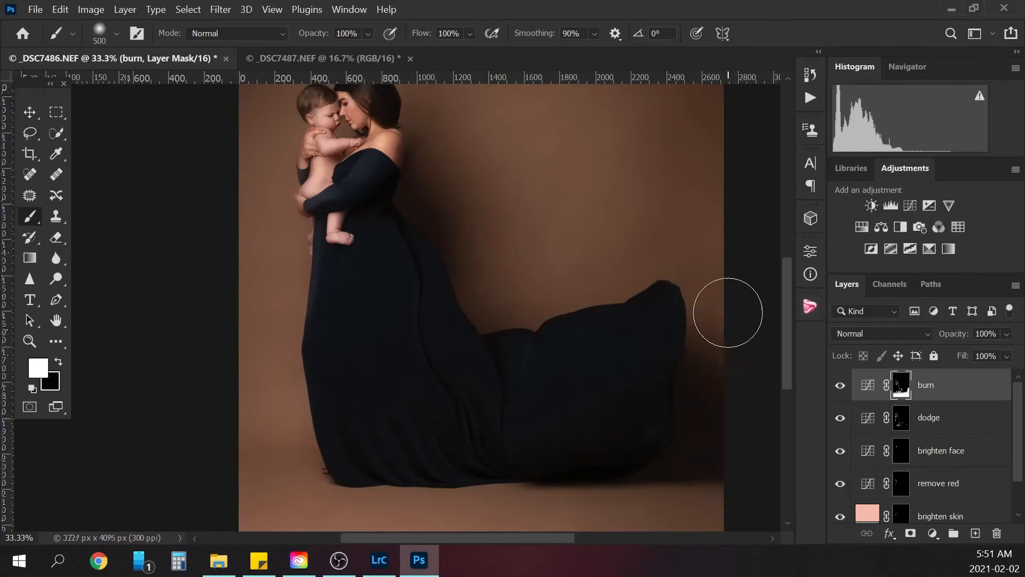
{"action": "key", "text": "ctrl+minus"}
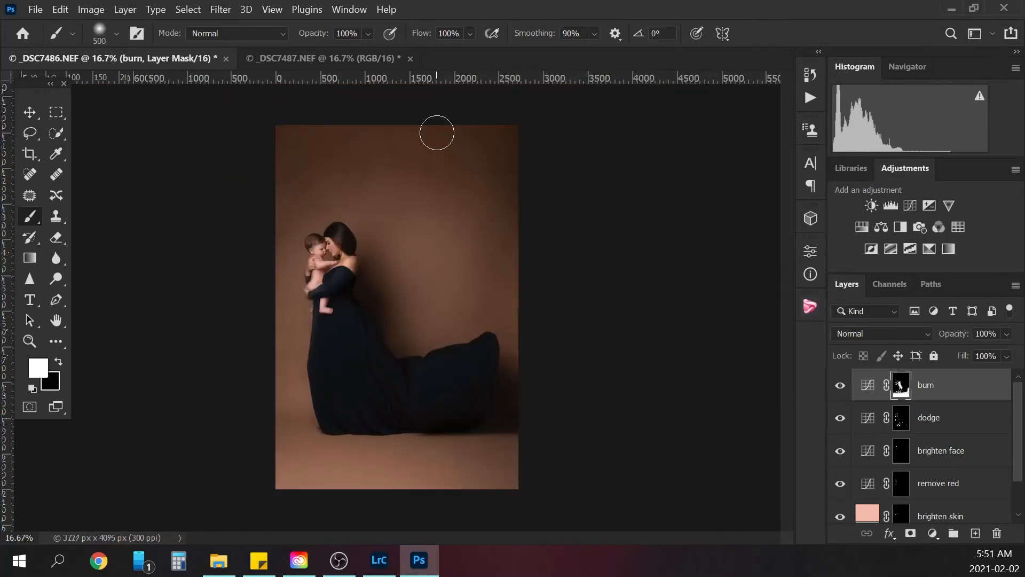
{"action": "left_click", "coordinate": [840, 386]}
{"action": "left_click", "coordinate": [840, 385]}
Step: Group the "burn" and "dodge" layers and name the group "dodge and burn"
{"action": "left_click", "coordinate": [945, 427], "text": "shift"}
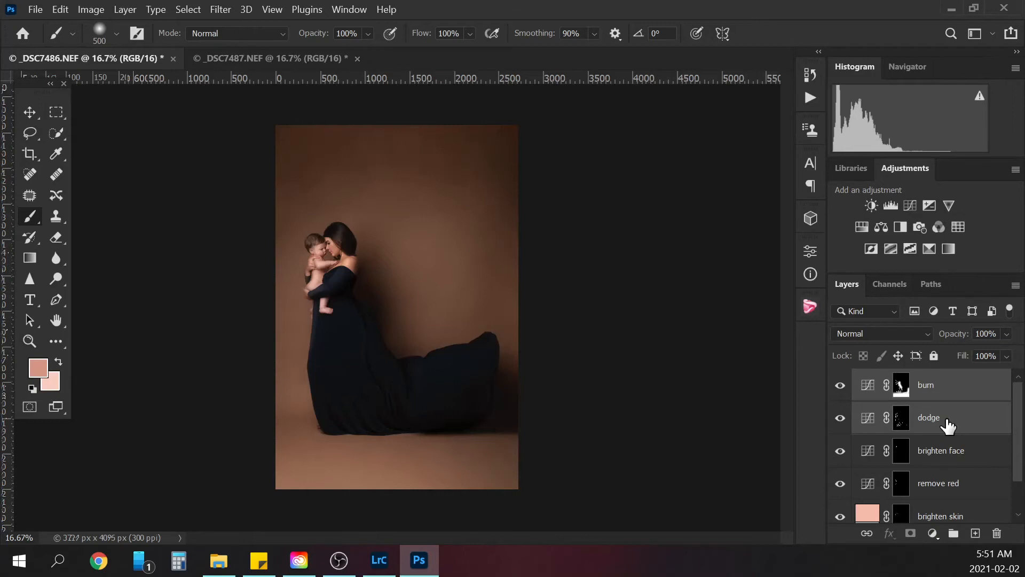
{"action": "key", "text": "ctrl+g"}
{"action": "double_click", "coordinate": [908, 378]}
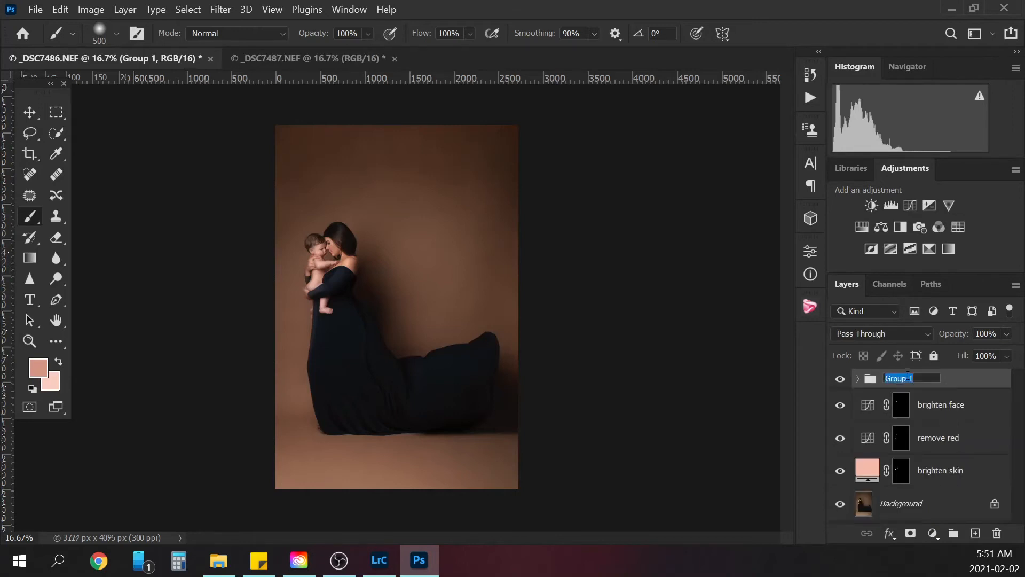
{"action": "type", "text": "dodge and burn"}
{"action": "key", "text": "Return"}
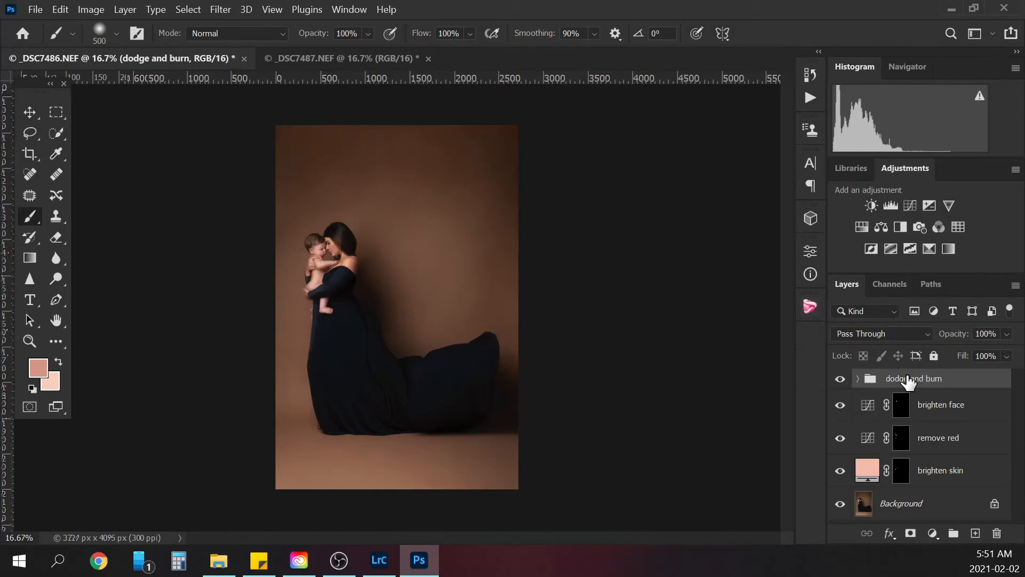
Step: Compare the portrait with and without the "dodge and burn" group at different zoom levels
{"action": "key", "text": "ctrl+plus"}
{"action": "left_click", "coordinate": [840, 382]}
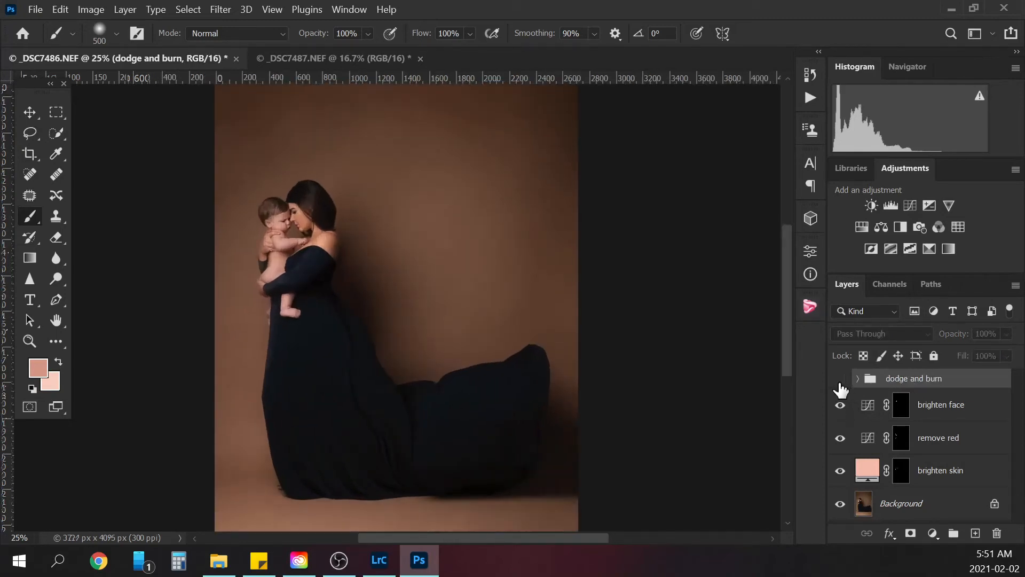
{"action": "left_click", "coordinate": [839, 384]}
{"action": "left_click", "coordinate": [840, 384]}
{"action": "left_click", "coordinate": [840, 384]}
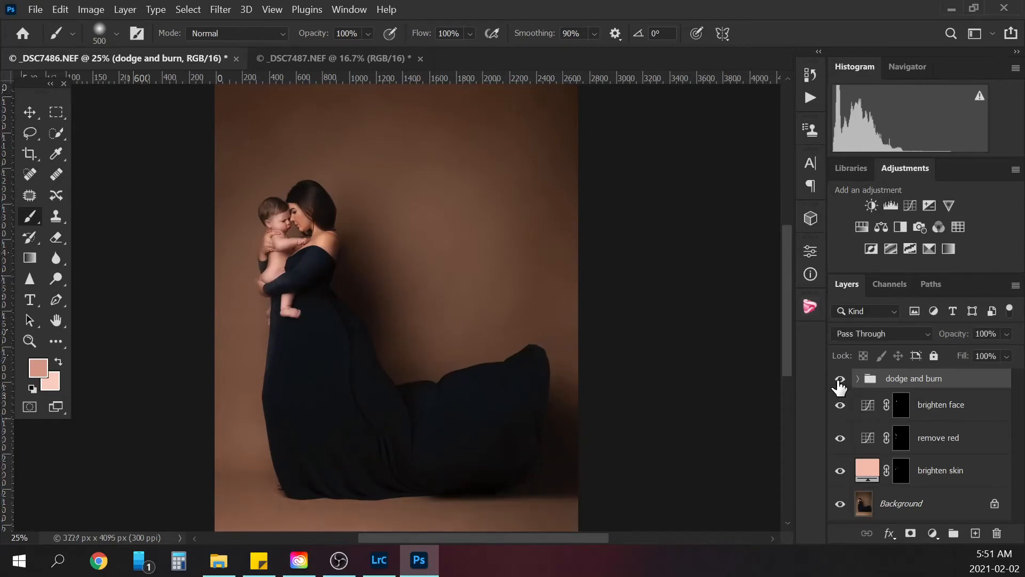
{"action": "key", "text": "ctrl+minus"}
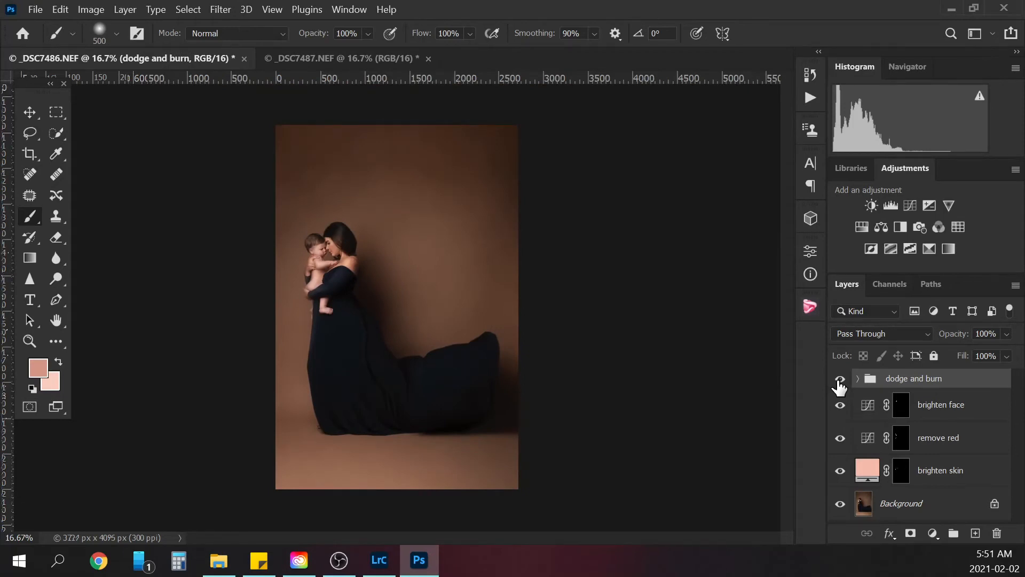
{"action": "left_click", "coordinate": [840, 383]}
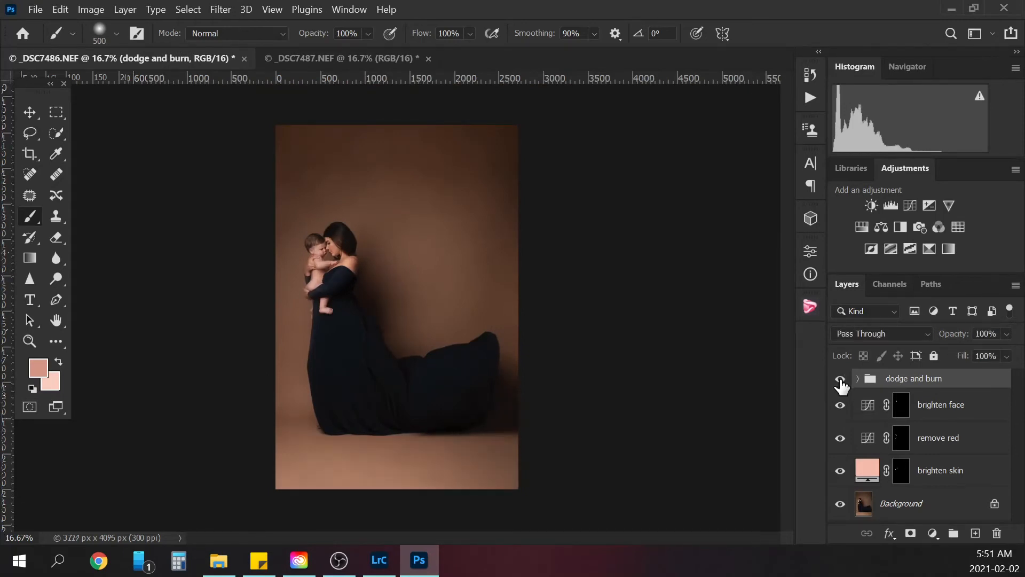
{"action": "left_click", "coordinate": [841, 383]}
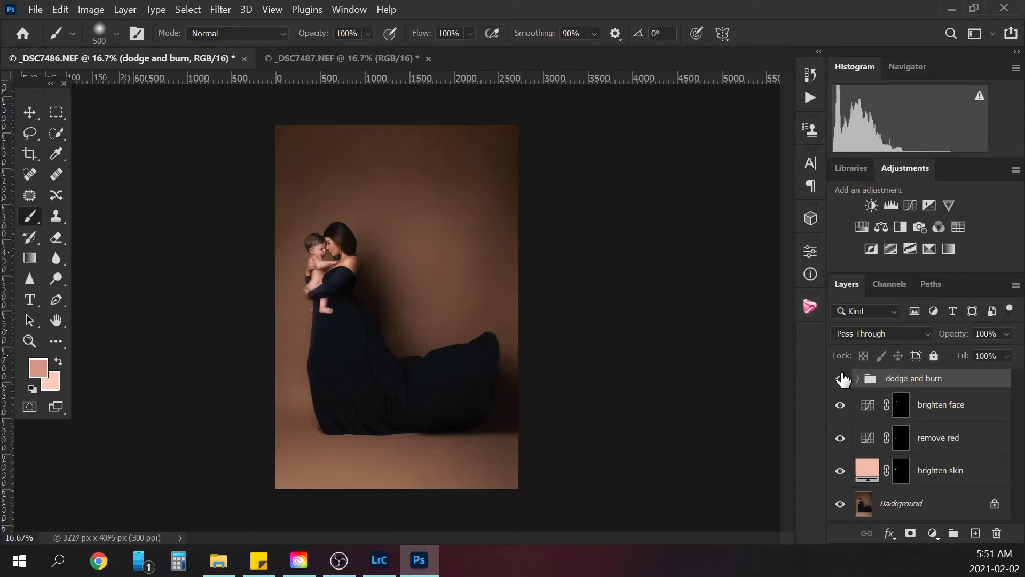
Step: Examine the RGB and CMYK color values of the mother's skin using the Eyedropper tool
{"action": "key", "text": "ctrl+plus"}
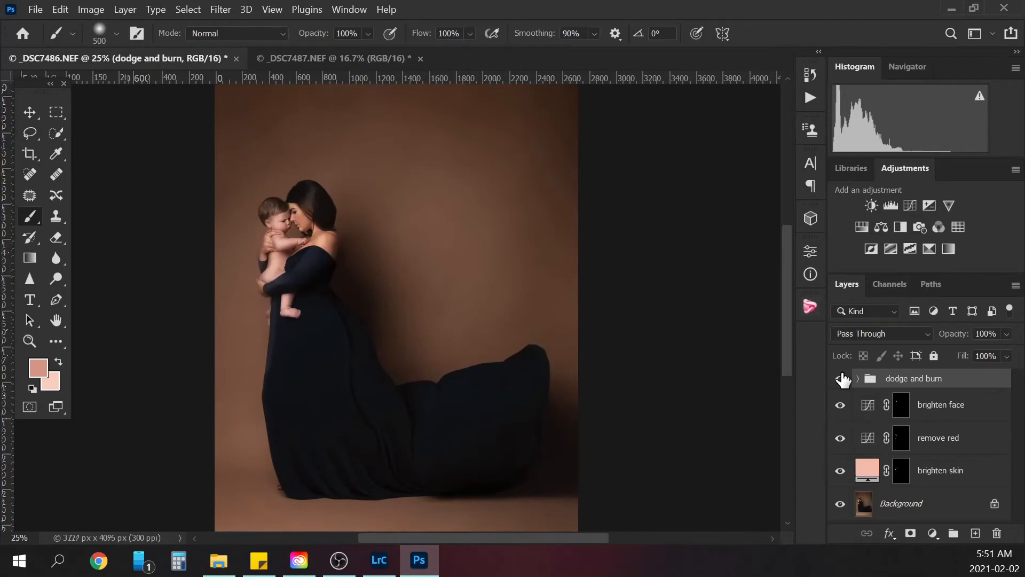
{"action": "key", "text": "ctrl+plus"}
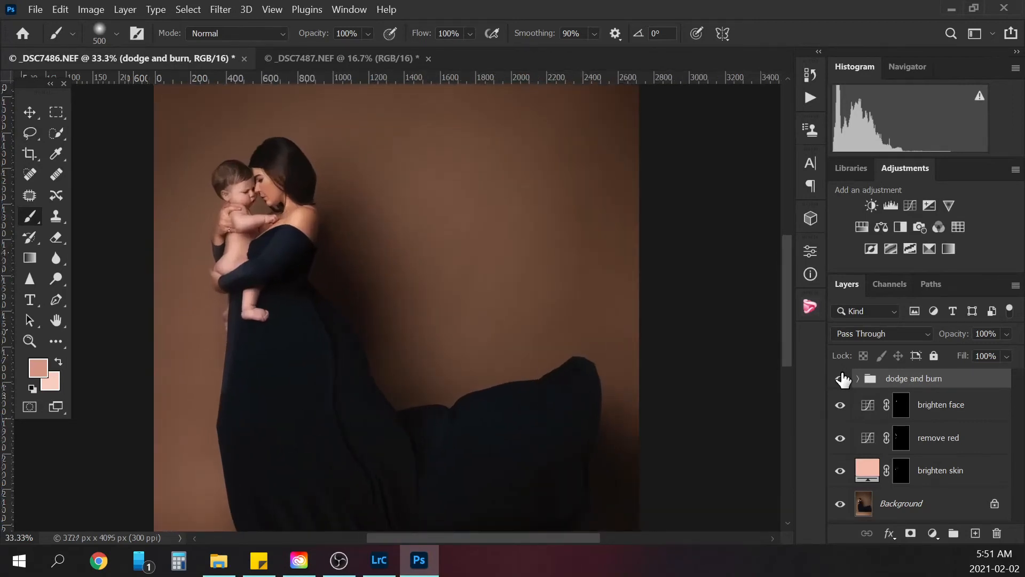
{"action": "left_click_drag", "start_coordinate": [789, 332], "coordinate": [787, 302]}
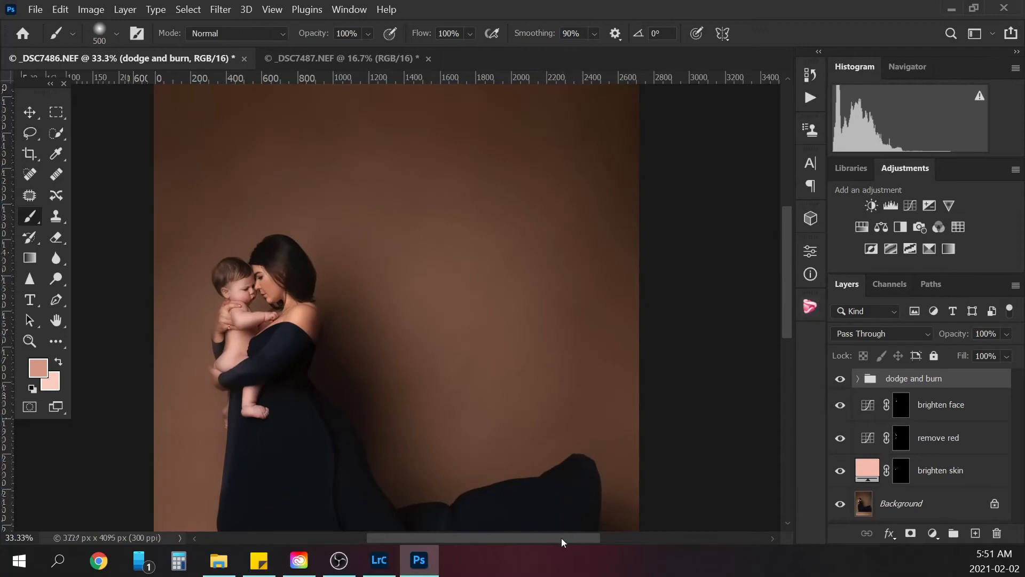
{"action": "left_click_drag", "start_coordinate": [562, 539], "coordinate": [526, 537]}
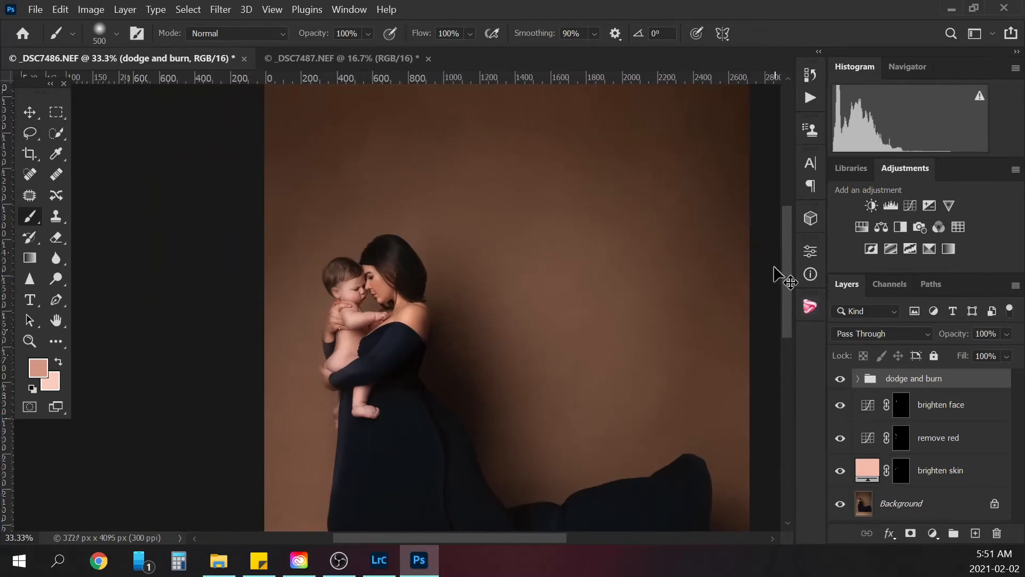
{"action": "key", "text": "ctrl+plus"}
{"action": "key", "text": "ctrl+plus"}
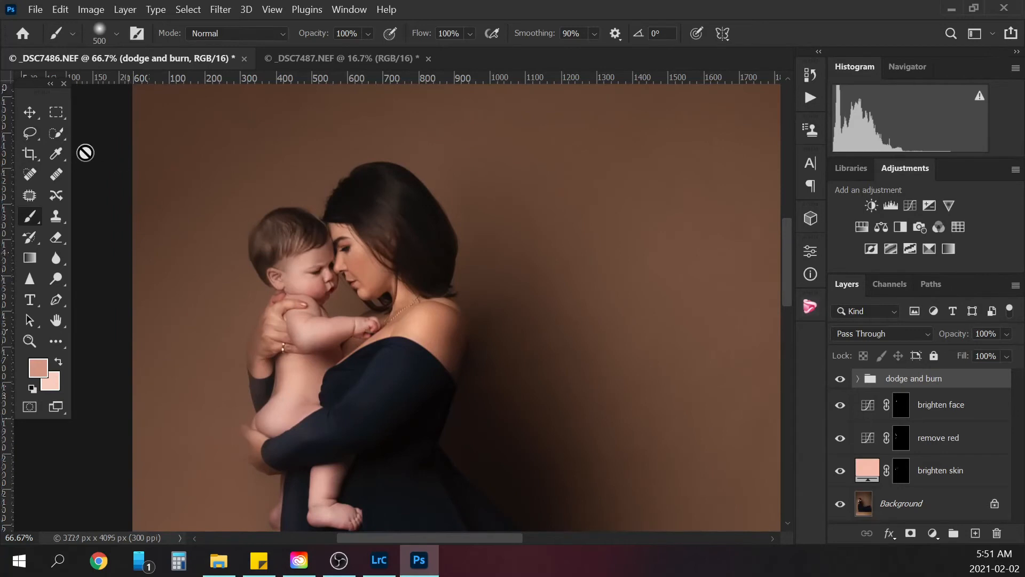
{"action": "left_click", "coordinate": [57, 155]}
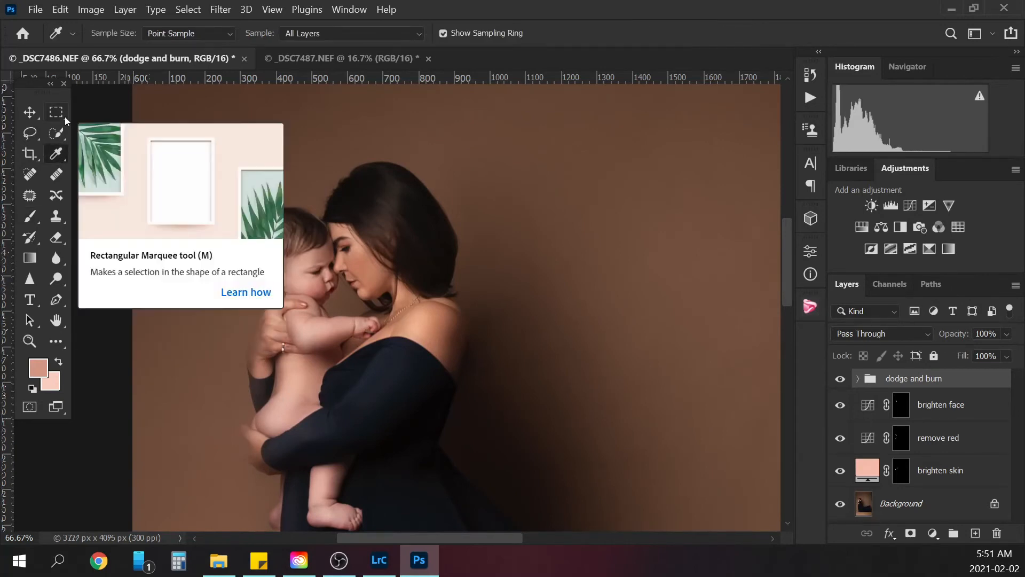
{"action": "left_click", "coordinate": [810, 274]}
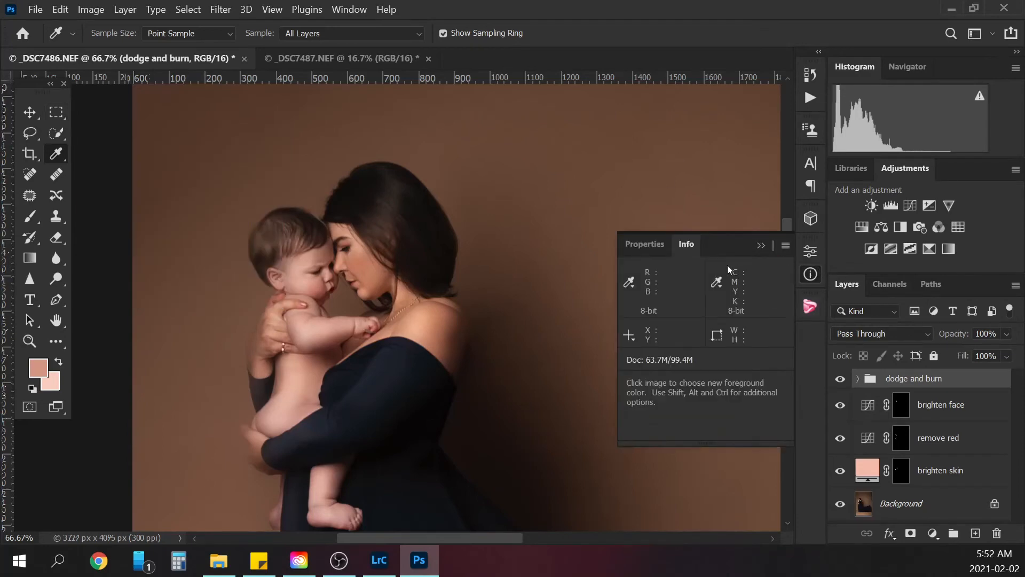
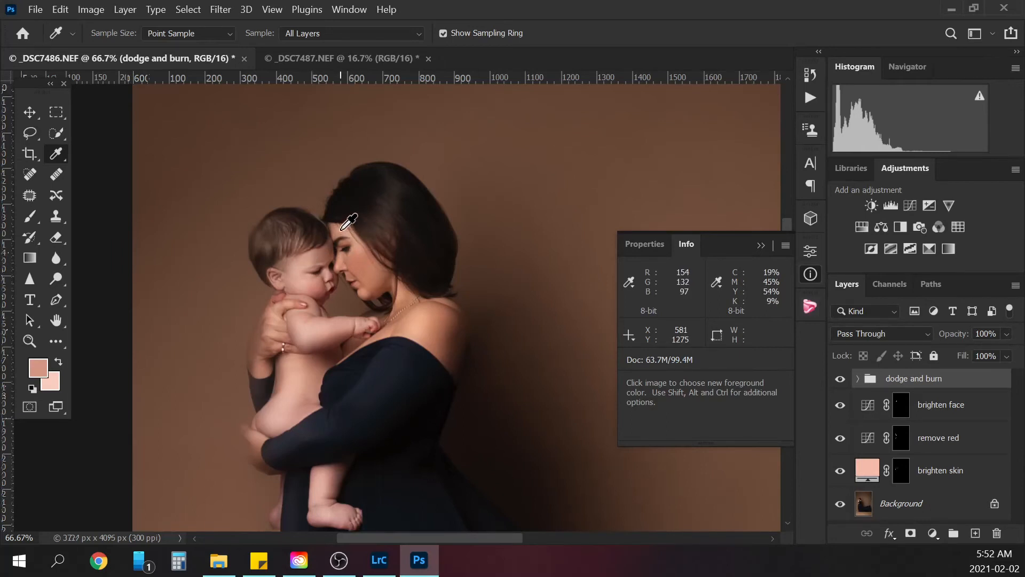
{"action": "left_click", "coordinate": [811, 254]}
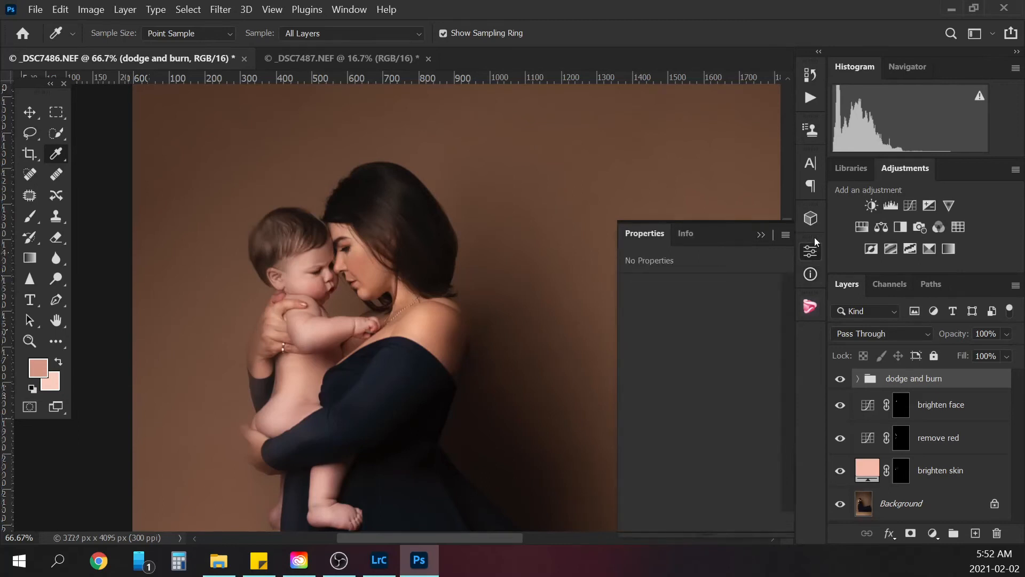
Step: Place the HGP-FloralTextureOverlay-36 image from File Explorer as the uppermost layer and scale it to 20.50% to cover the whole canvas
{"action": "left_click", "coordinate": [764, 235]}
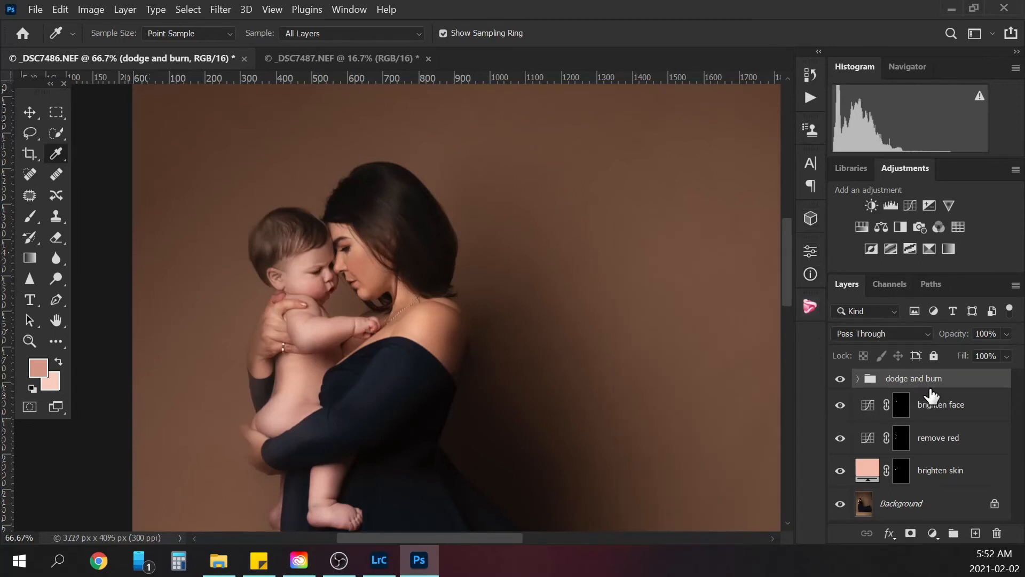
{"action": "key", "text": "ctrl+minus"}
{"action": "key", "text": "ctrl+minus"}
{"action": "key", "text": "ctrl+minus"}
{"action": "key", "text": "ctrl+minus"}
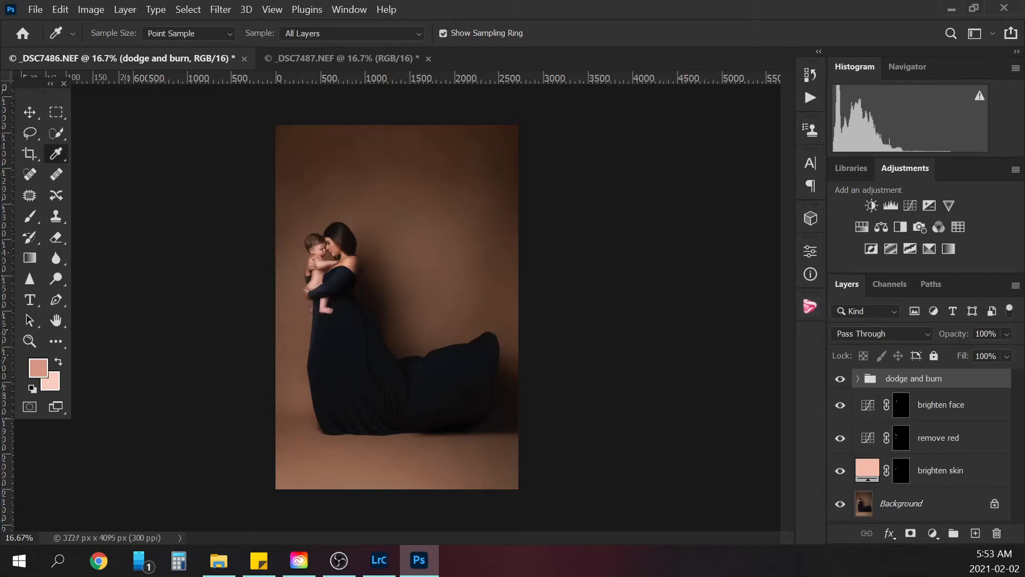
{"action": "left_click", "coordinate": [219, 560]}
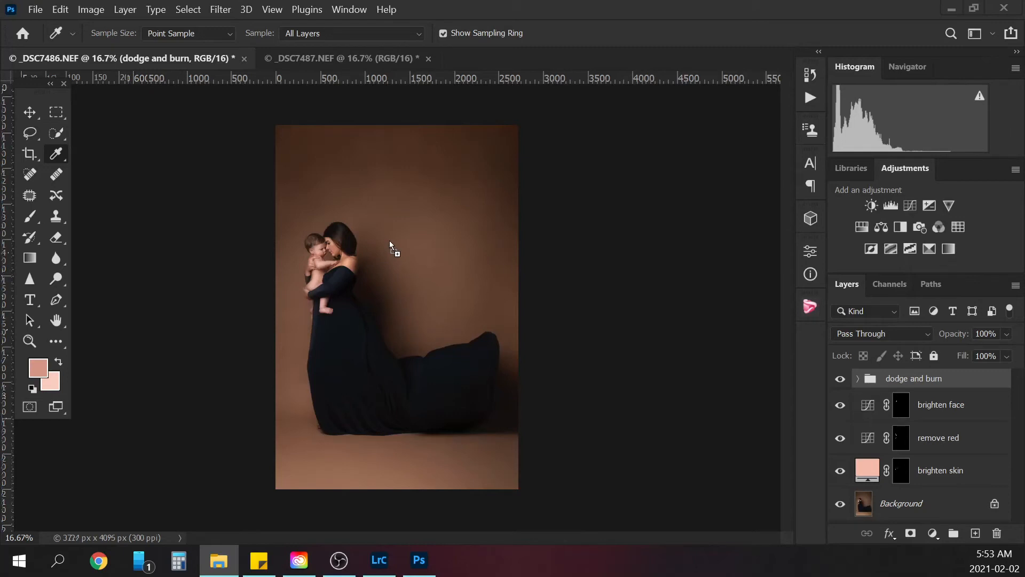
{"action": "left_click_drag", "start_coordinate": [397, 235], "coordinate": [390, 229]}
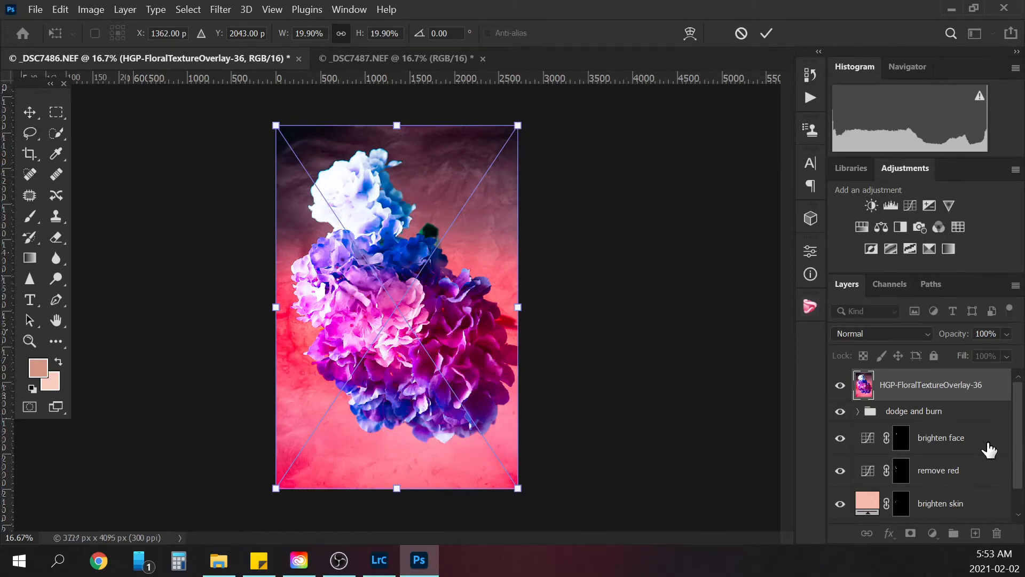
{"action": "left_click_drag", "start_coordinate": [518, 124], "coordinate": [522, 118]}
{"action": "left_click_drag", "start_coordinate": [276, 488], "coordinate": [271, 494]}
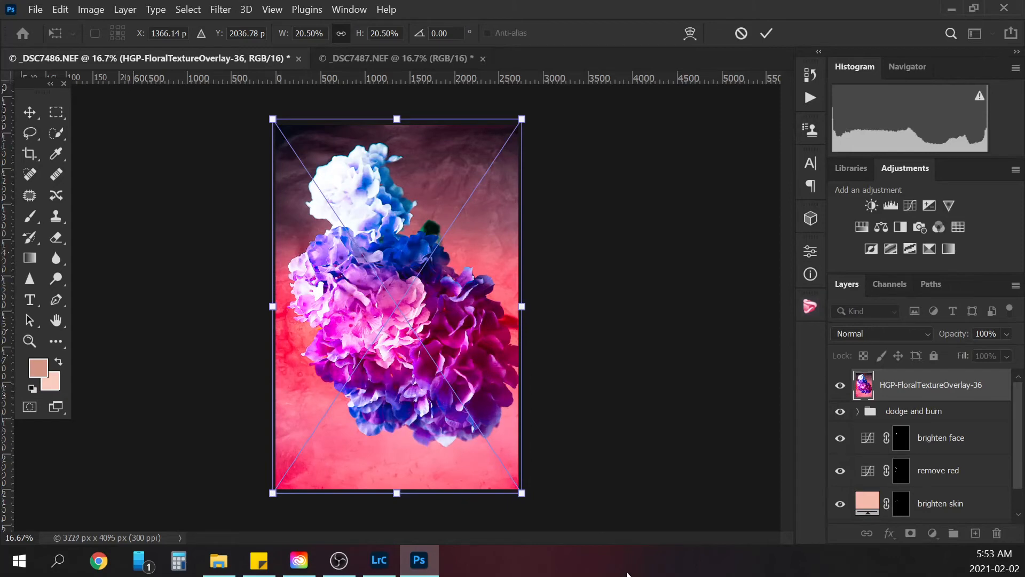
{"action": "key", "text": "Return"}
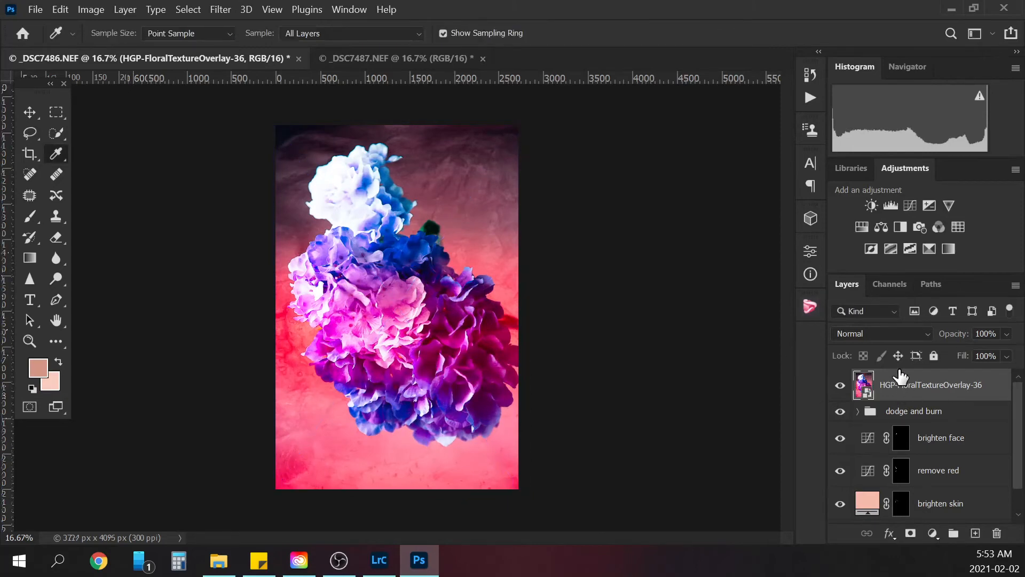
Step: Set the floral overlay layer's blend mode to Soft Light and its opacity to 30%
{"action": "left_click", "coordinate": [876, 331]}
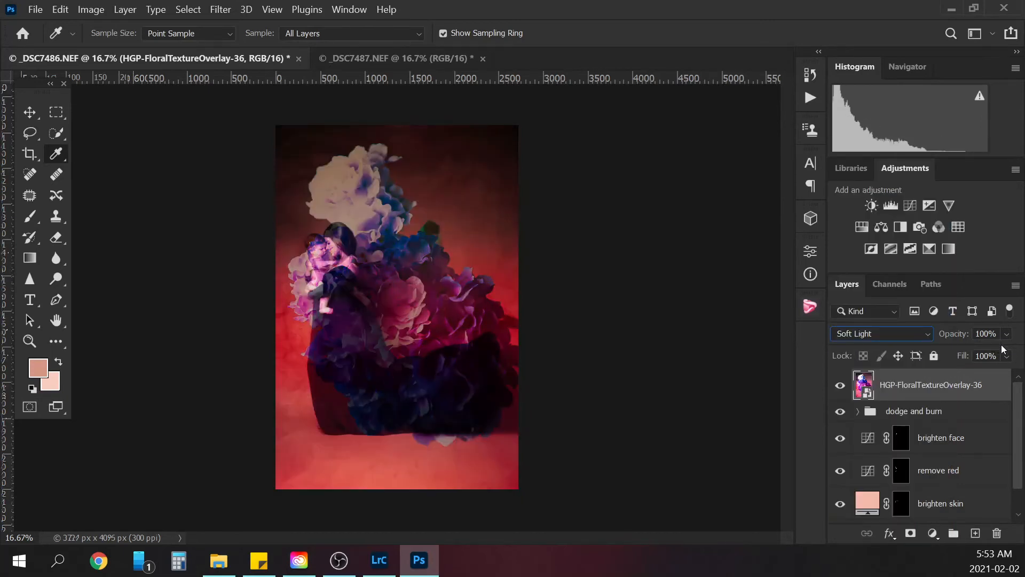
{"action": "left_click_drag", "start_coordinate": [997, 334], "coordinate": [980, 333]}
{"action": "type", "text": "40"}
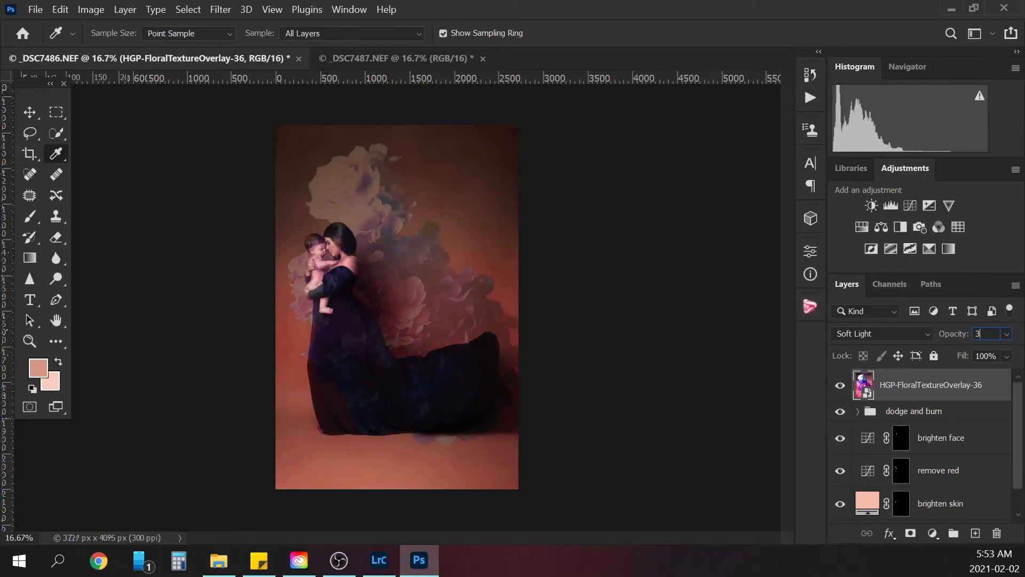
{"action": "type", "text": "30"}
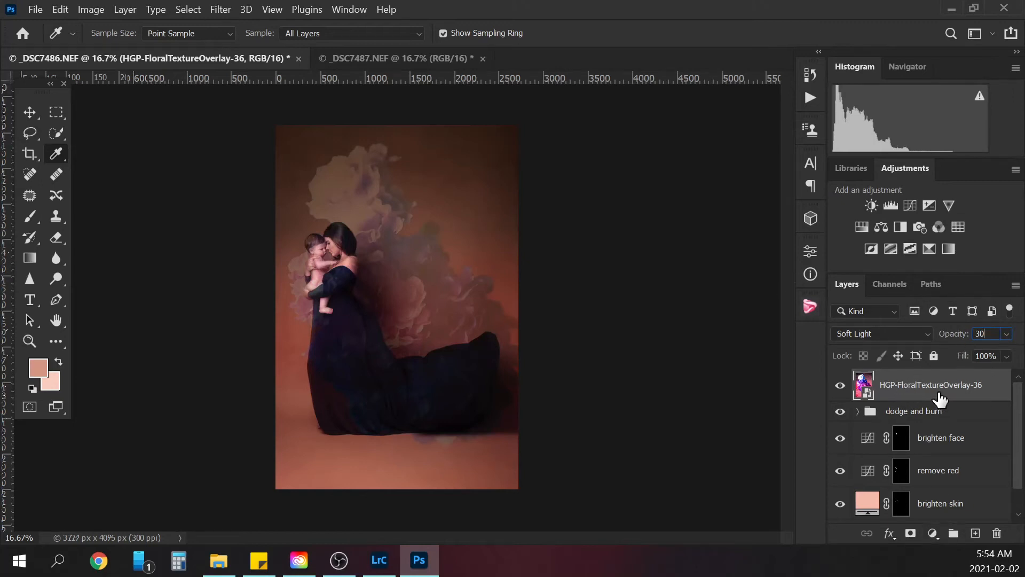
Step: Add a Hue/Saturation adjustment clipped to the floral overlay and set its saturation to -25
{"action": "left_click", "coordinate": [932, 533]}
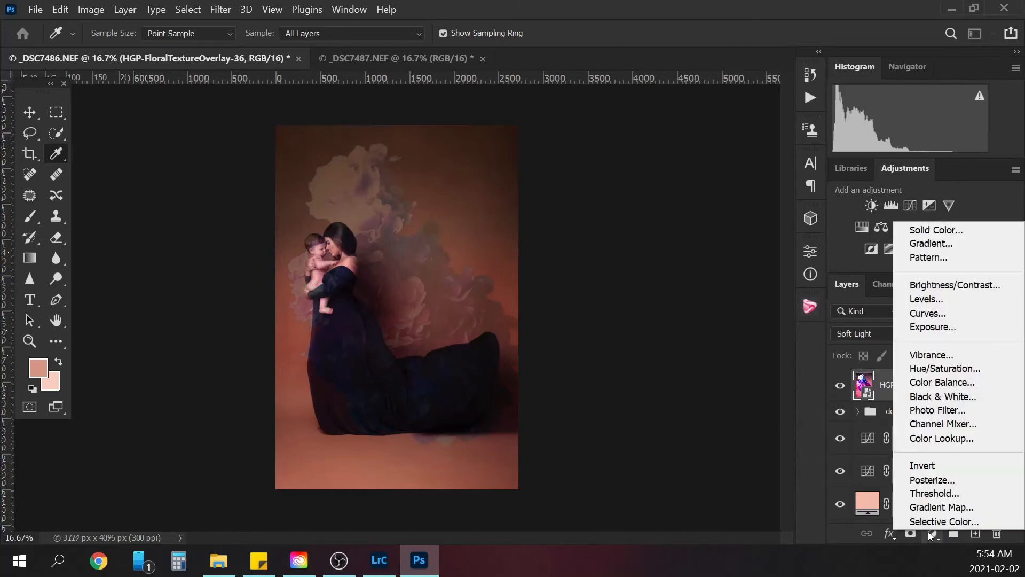
{"action": "left_click", "coordinate": [934, 369]}
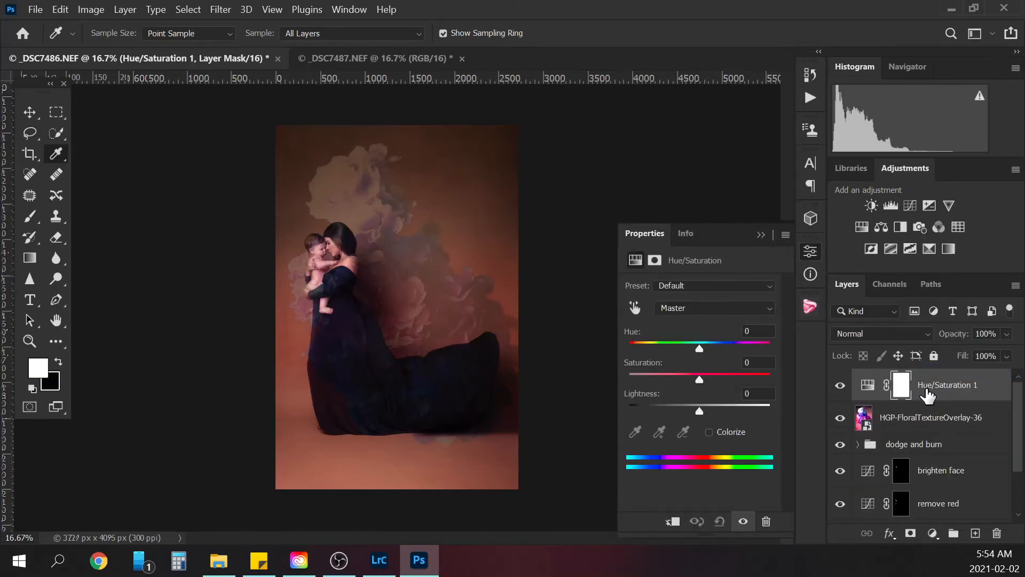
{"action": "right_click", "coordinate": [933, 389]}
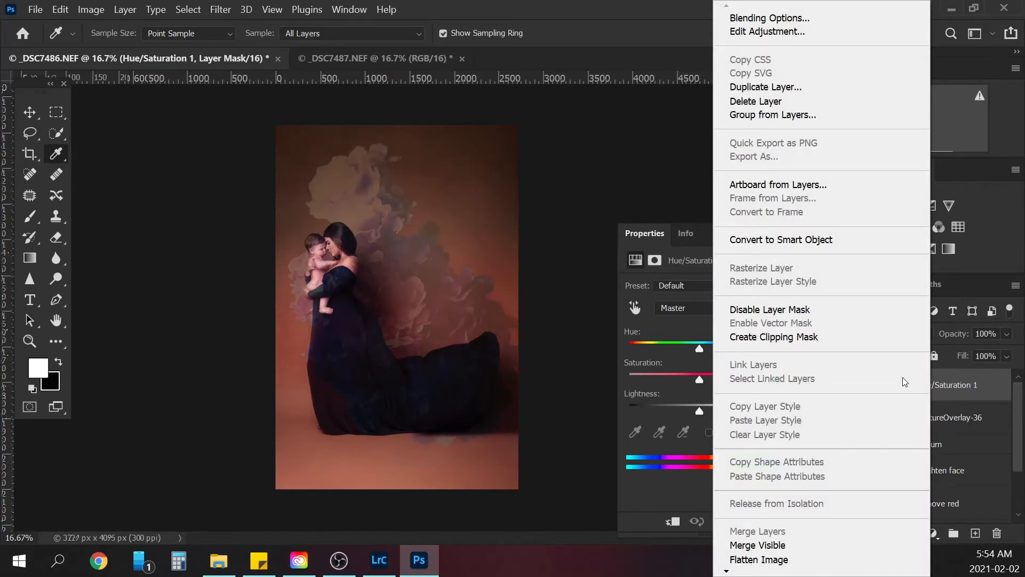
{"action": "left_click", "coordinate": [786, 336]}
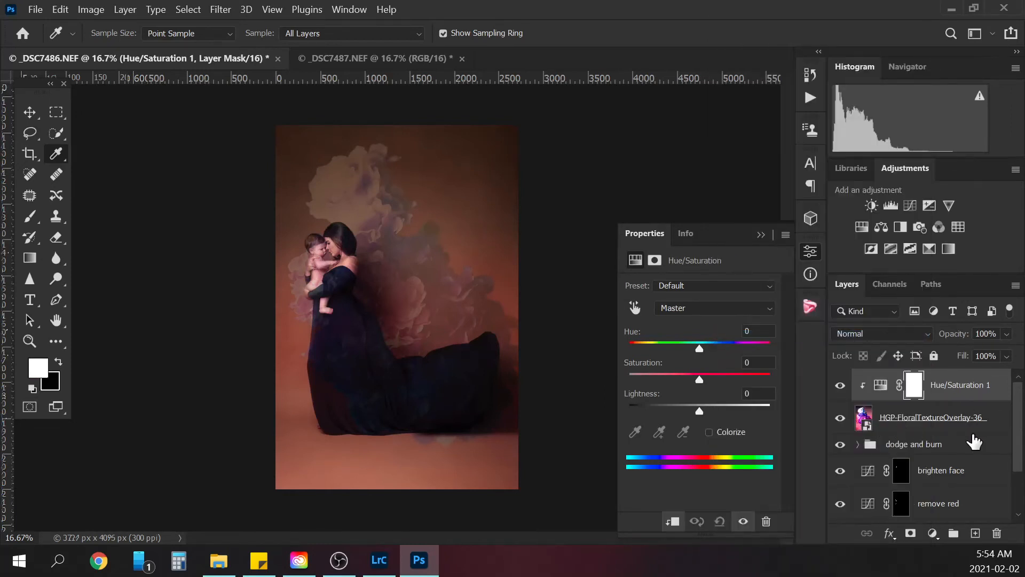
{"action": "left_click", "coordinate": [699, 379]}
{"action": "left_click_drag", "start_coordinate": [698, 382], "coordinate": [690, 382]}
{"action": "left_click_drag", "start_coordinate": [687, 383], "coordinate": [685, 382]}
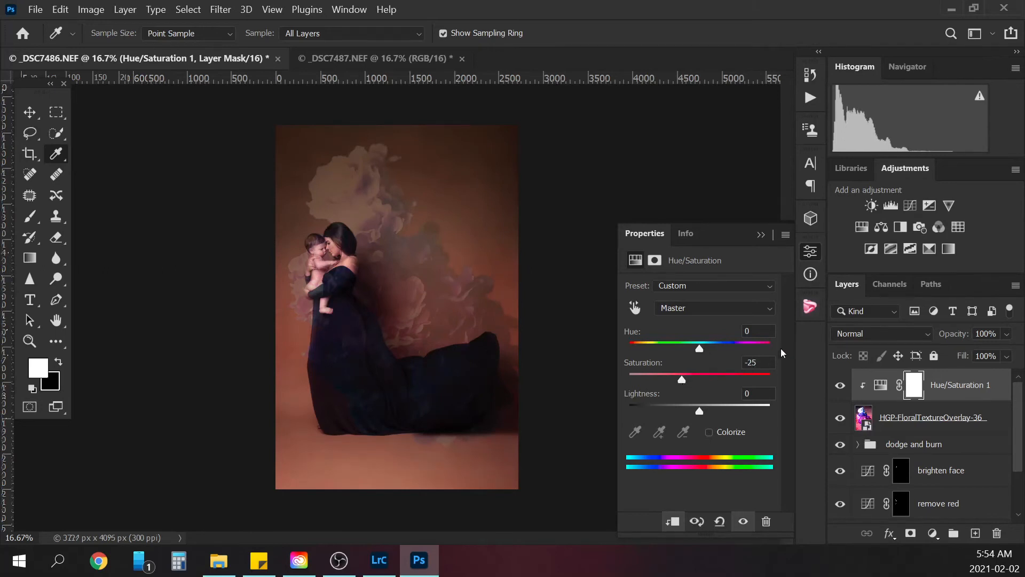
{"action": "left_click", "coordinate": [761, 234]}
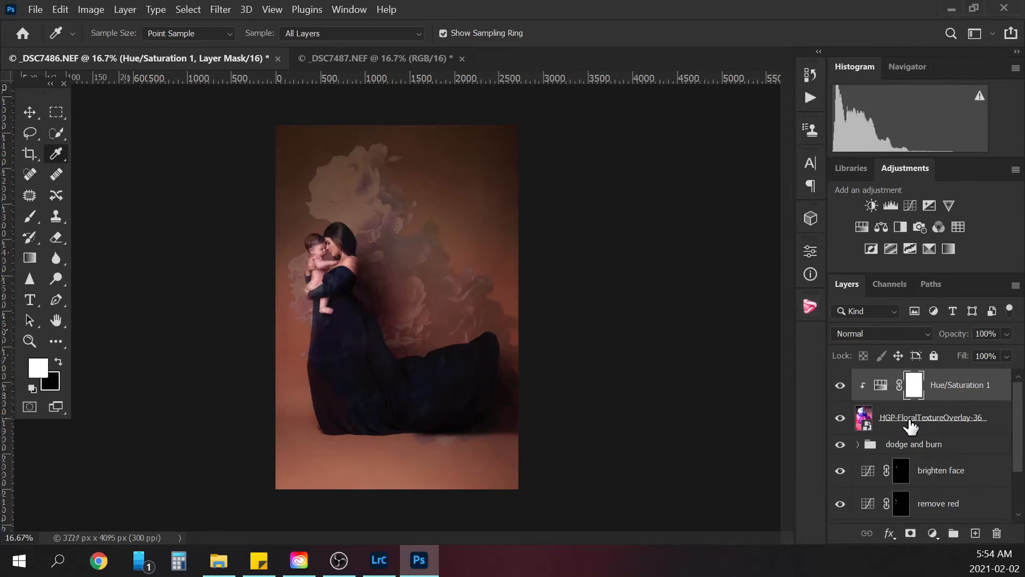
Step: Add a white layer mask to the floral overlay and move its image about 180 px up and 43 px left
{"action": "left_click", "coordinate": [906, 424]}
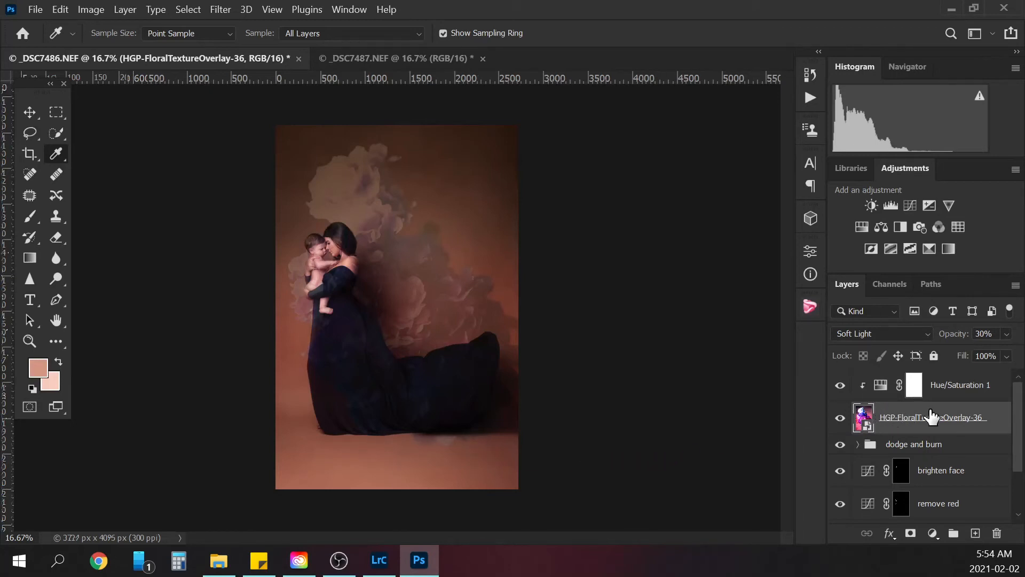
{"action": "left_click", "coordinate": [910, 533]}
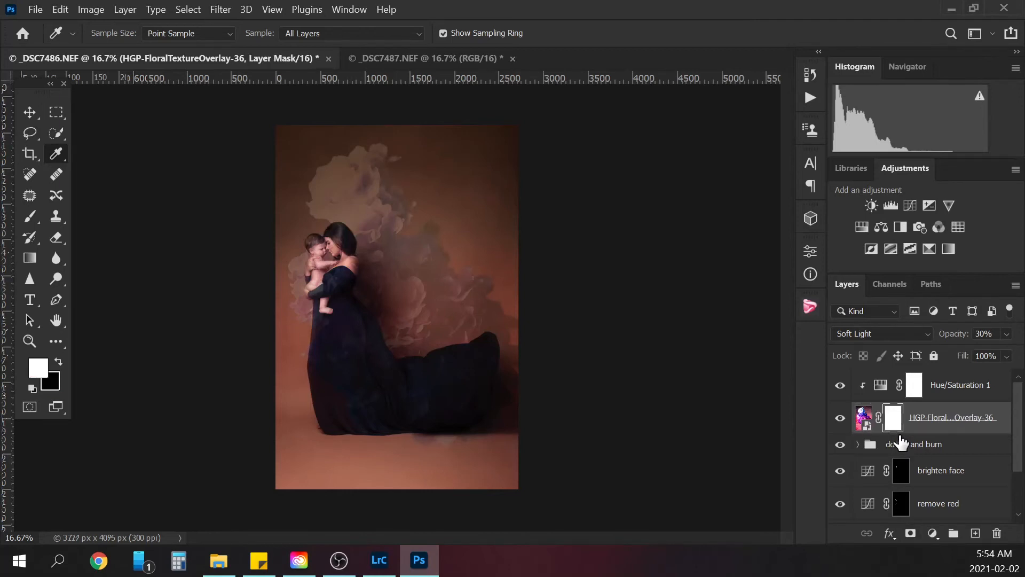
{"action": "left_click", "coordinate": [863, 418]}
{"action": "key", "text": "v"}
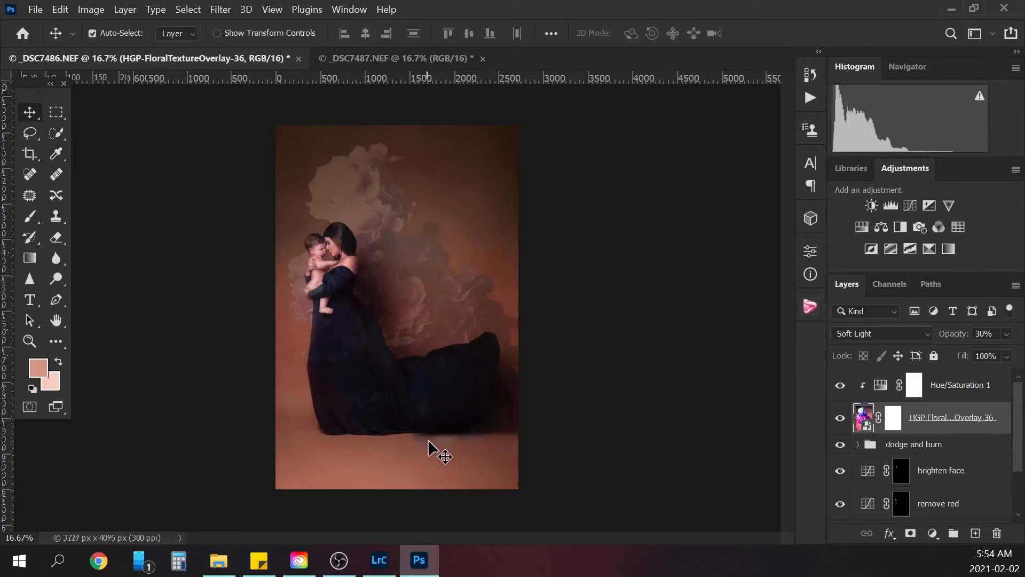
{"action": "left_click_drag", "start_coordinate": [460, 396], "coordinate": [454, 382]}
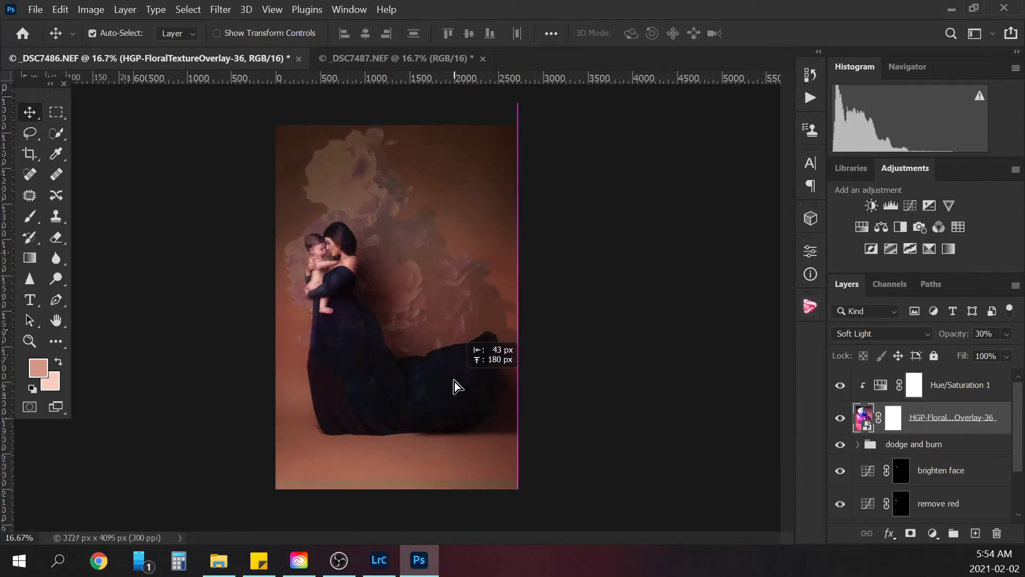
{"action": "left_click_drag", "start_coordinate": [454, 381], "coordinate": [454, 381]}
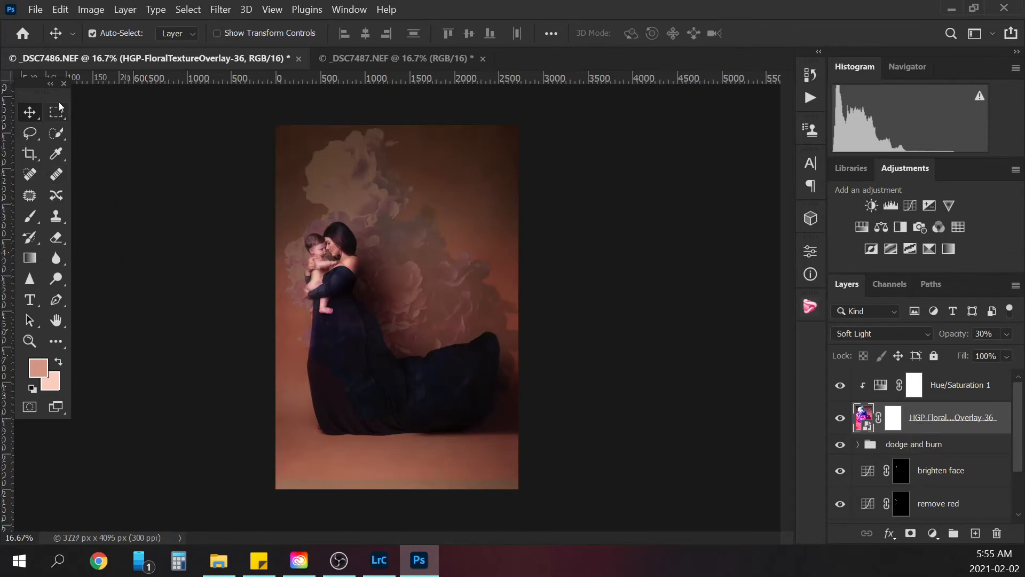
Step: Free-transform the floral overlay with unlinked proportions, stretching its height to 102.28% down to the canvas's lower edge
{"action": "key", "text": "ctrl+t"}
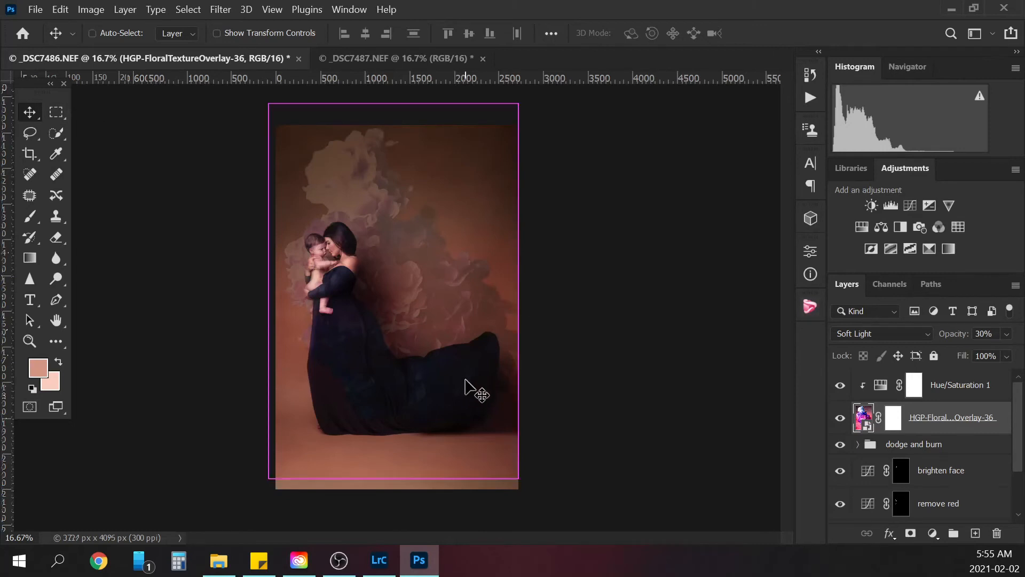
{"action": "left_click_drag", "start_coordinate": [394, 476], "coordinate": [394, 475]}
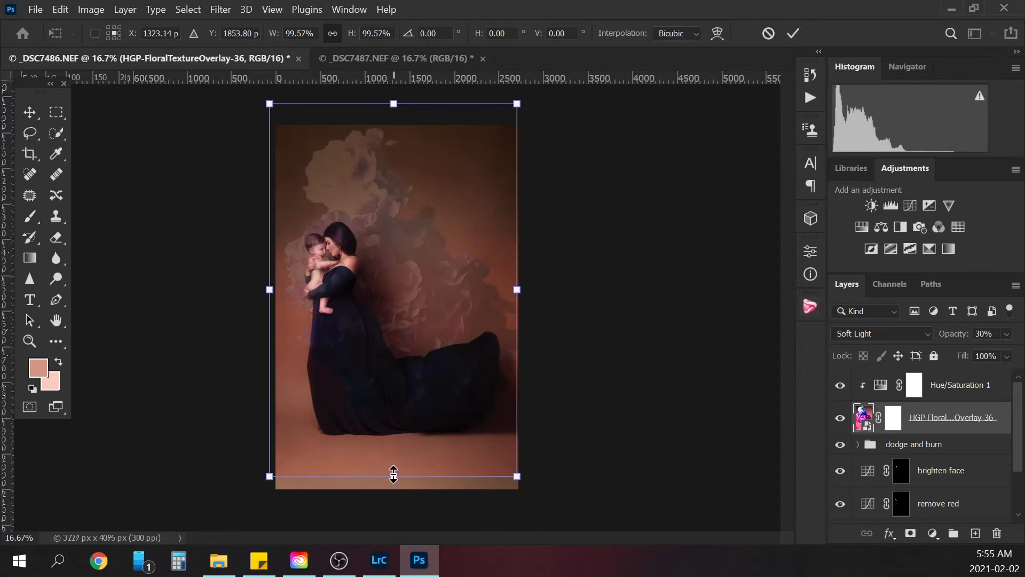
{"action": "left_click", "coordinate": [335, 34]}
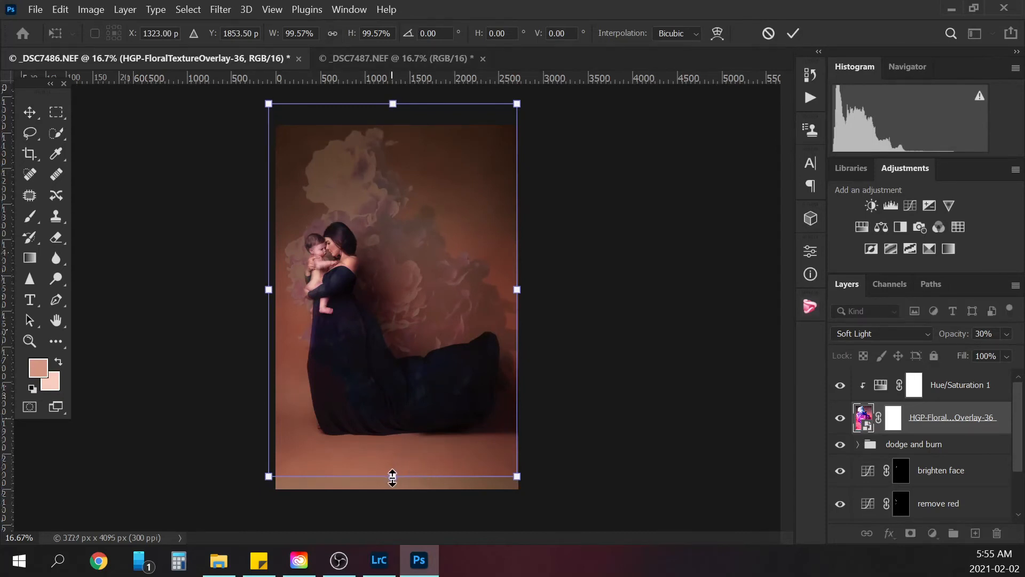
{"action": "left_click_drag", "start_coordinate": [394, 475], "coordinate": [394, 484]}
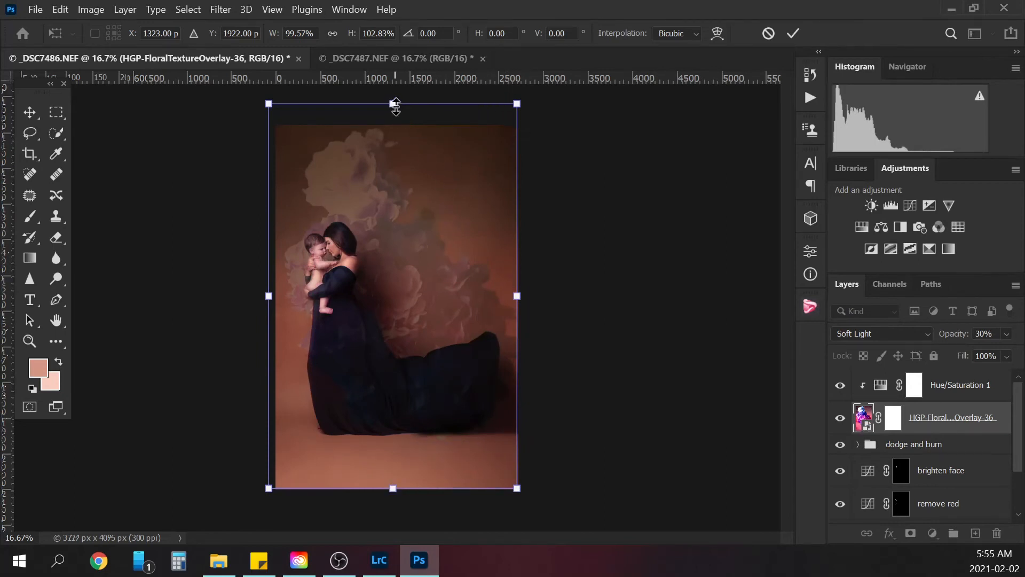
{"action": "left_click_drag", "start_coordinate": [396, 104], "coordinate": [395, 106]}
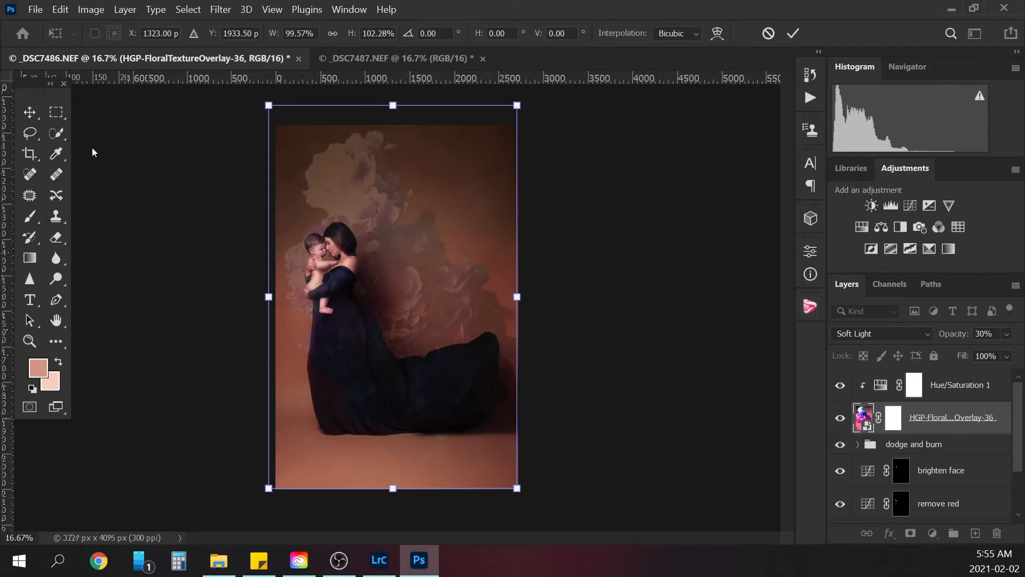
Step: Try to warp the floral overlay within the active transform
{"action": "right_click", "coordinate": [415, 394]}
{"action": "left_click", "coordinate": [452, 182]}
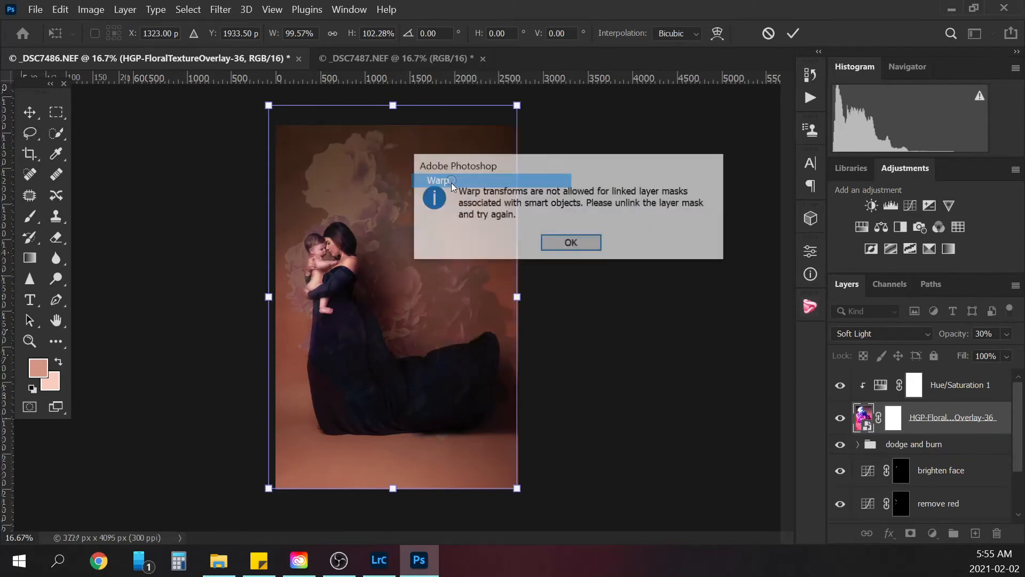
{"action": "left_click", "coordinate": [571, 242]}
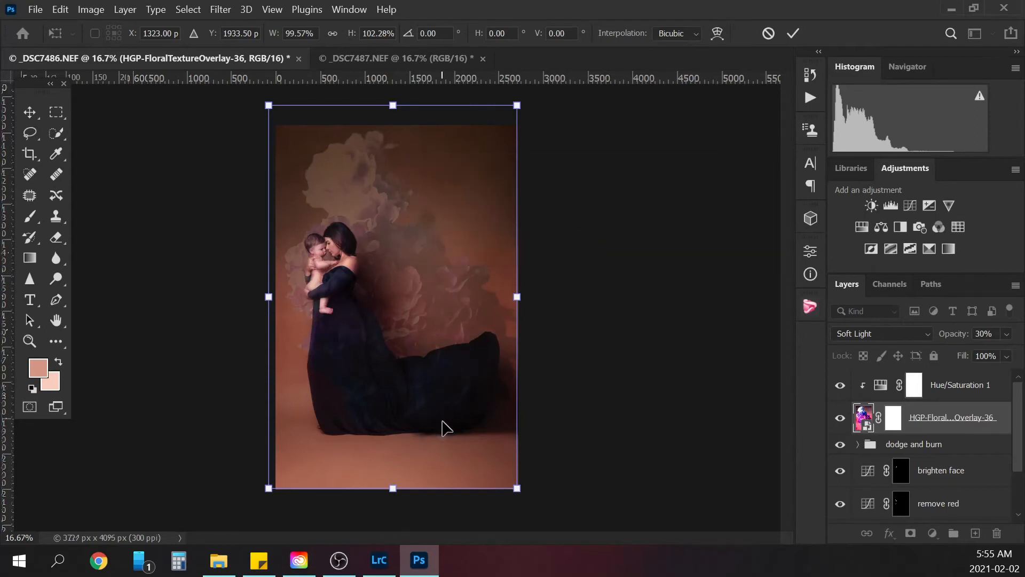
Step: Shift the floral overlay about 84 px up and set its height to 101% with its lower edge aligned to the canvas
{"action": "left_click_drag", "start_coordinate": [443, 423], "coordinate": [441, 418]}
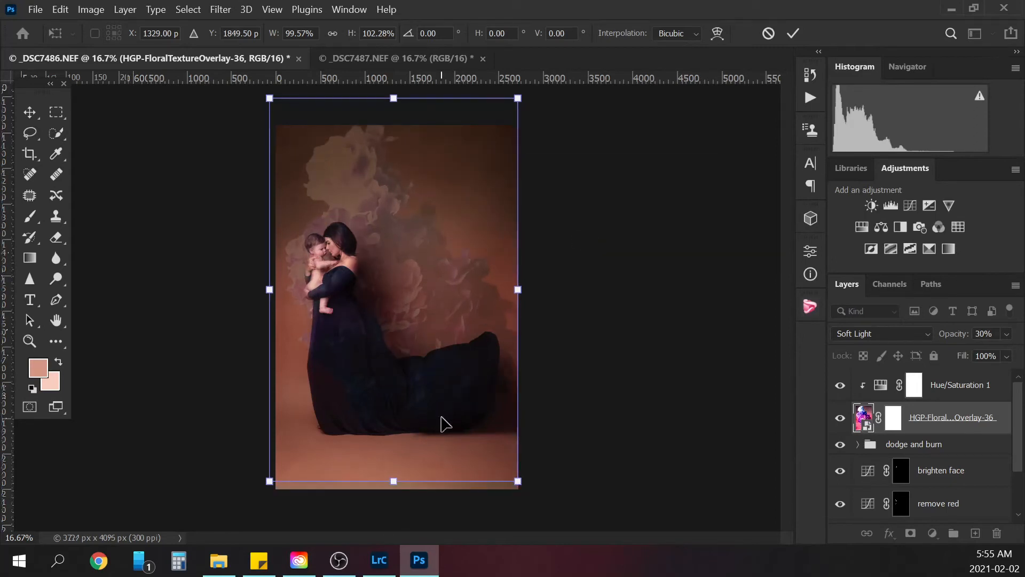
{"action": "left_click_drag", "start_coordinate": [394, 477], "coordinate": [393, 483]}
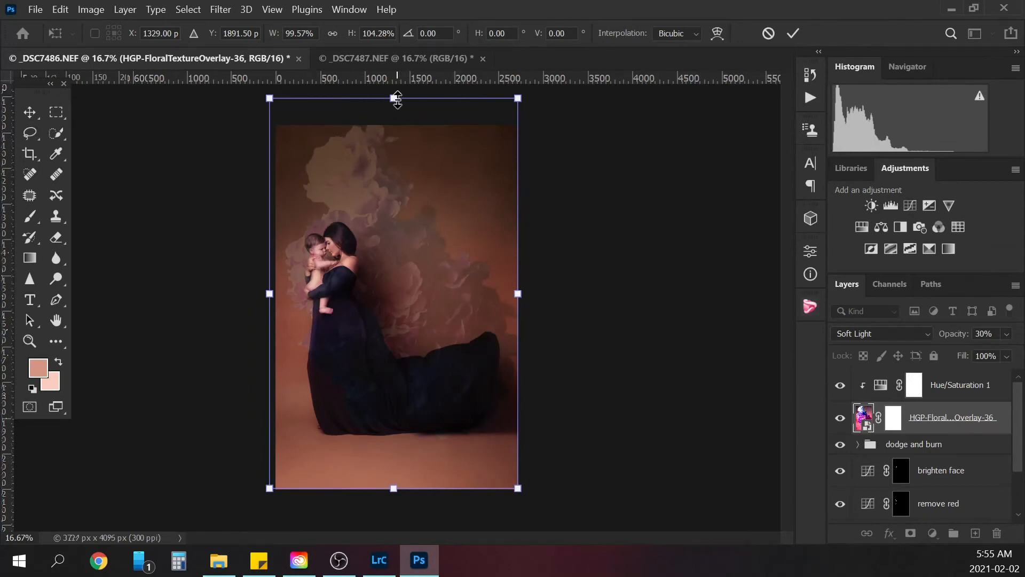
{"action": "left_click_drag", "start_coordinate": [396, 99], "coordinate": [393, 111]}
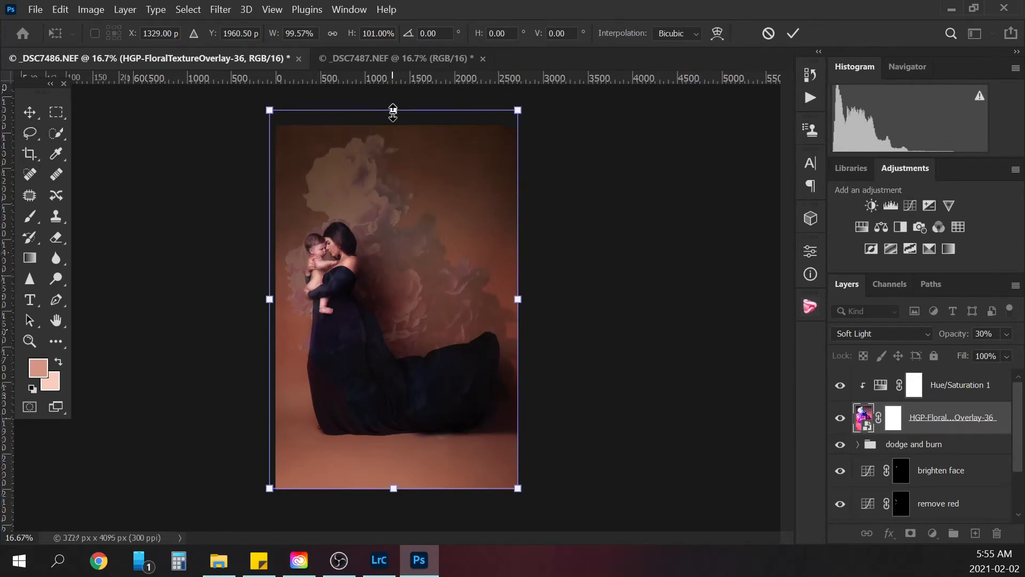
Step: Try the Warp transform on the floral overlay again and apply the current scaling and position
{"action": "right_click", "coordinate": [444, 381]}
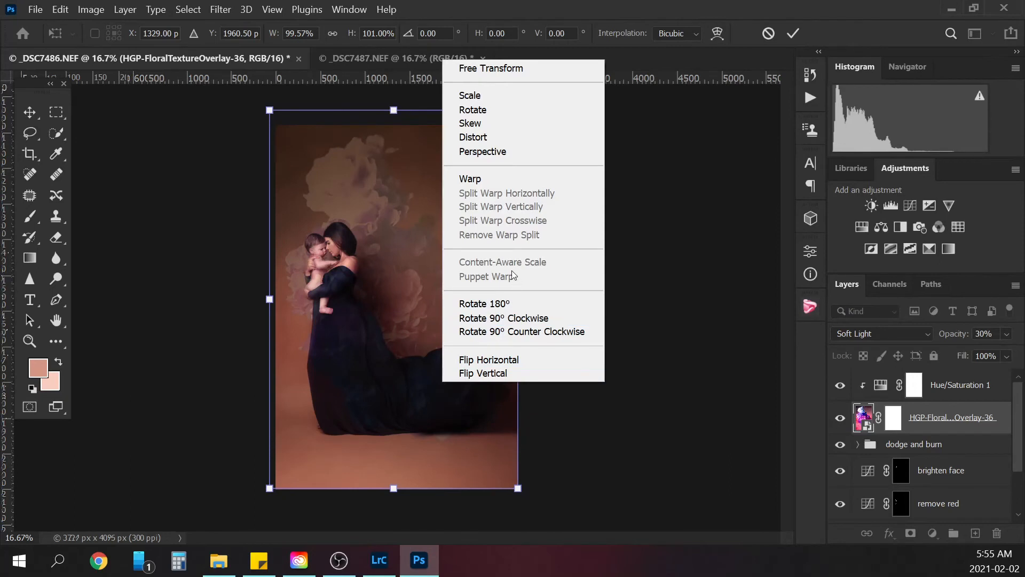
{"action": "left_click", "coordinate": [504, 178]}
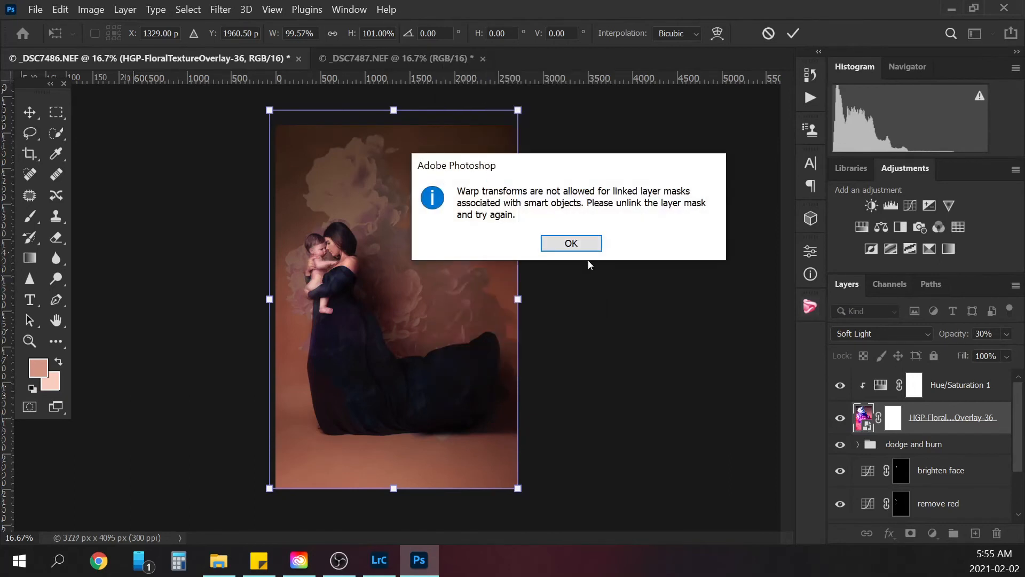
{"action": "left_click", "coordinate": [593, 244]}
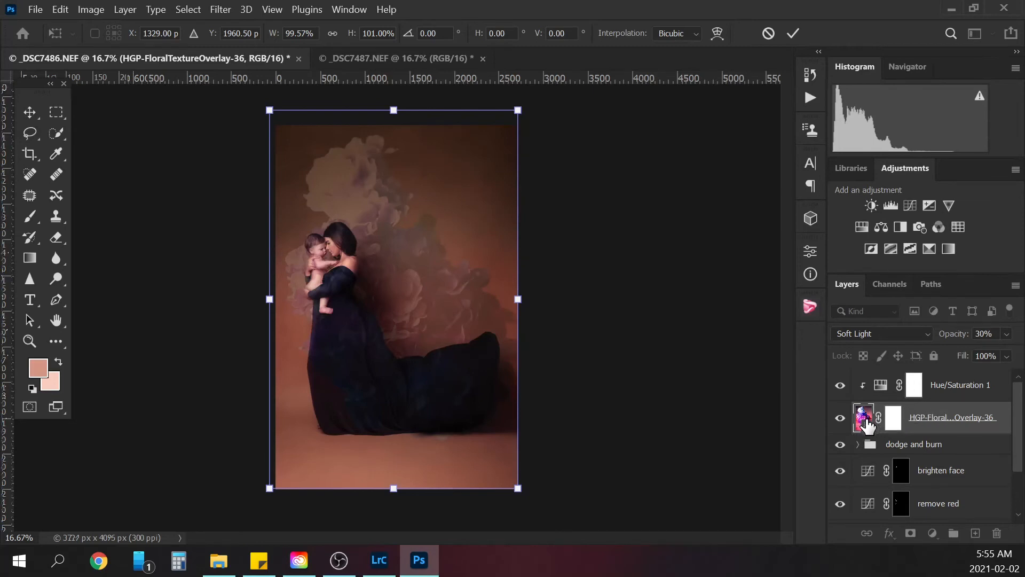
{"action": "key", "text": "Return"}
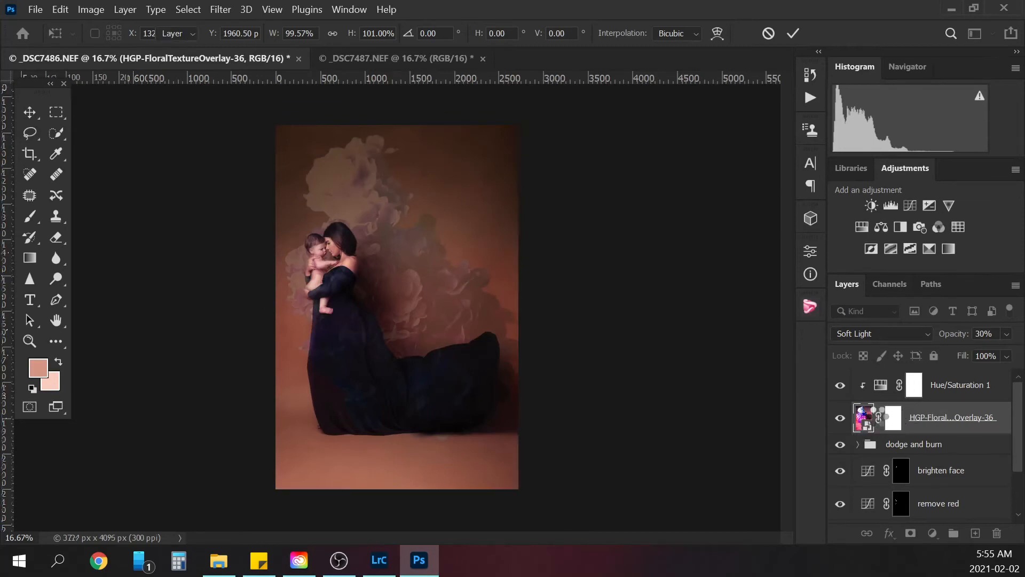
Step: Rasterize the floral overlay layer and delete its layer mask without applying it
{"action": "right_click", "coordinate": [865, 424]}
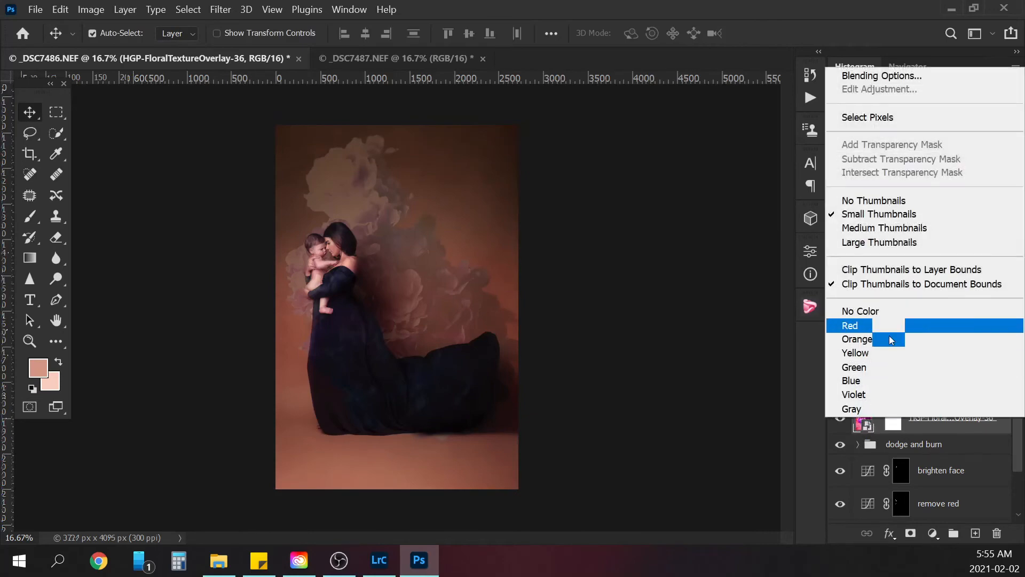
{"action": "left_click", "coordinate": [933, 425]}
{"action": "right_click", "coordinate": [934, 426]}
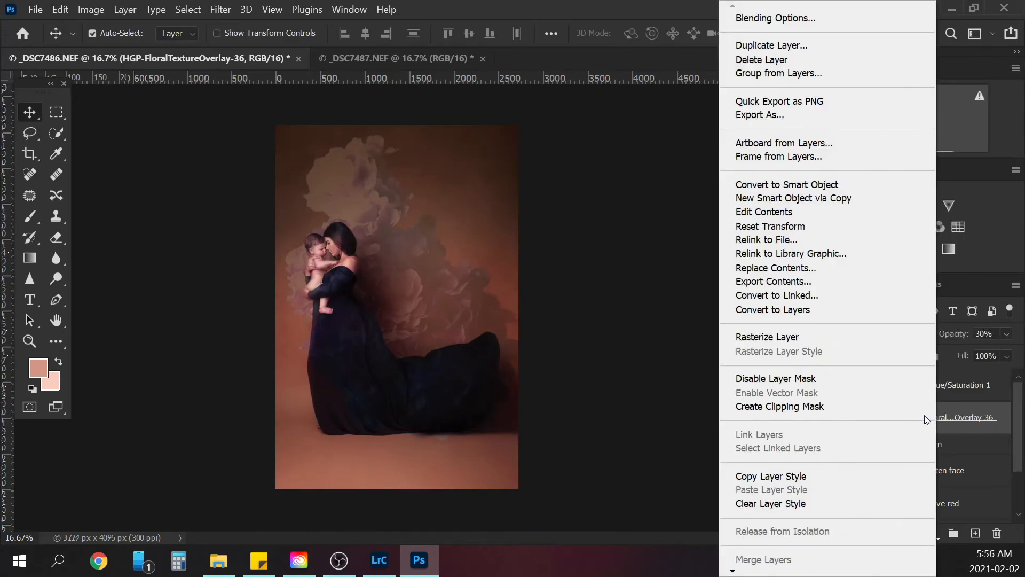
{"action": "left_click", "coordinate": [802, 337]}
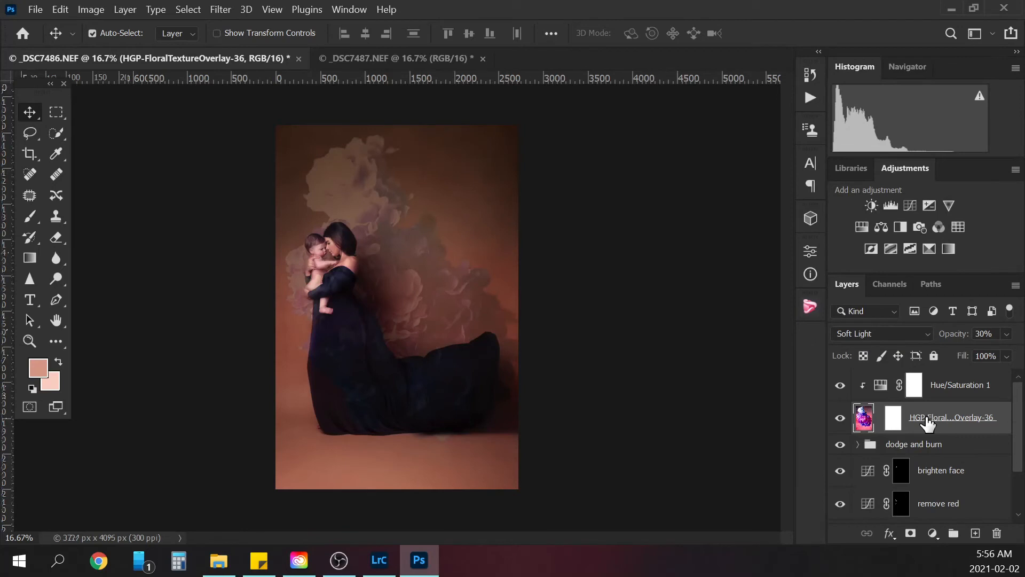
{"action": "left_click_drag", "start_coordinate": [908, 421], "coordinate": [998, 532]}
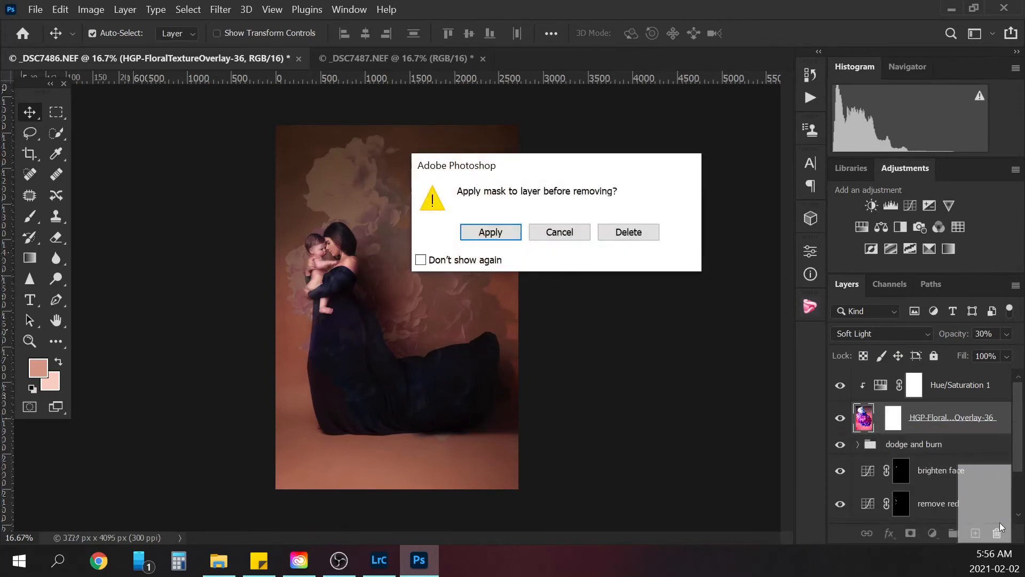
{"action": "left_click", "coordinate": [631, 231]}
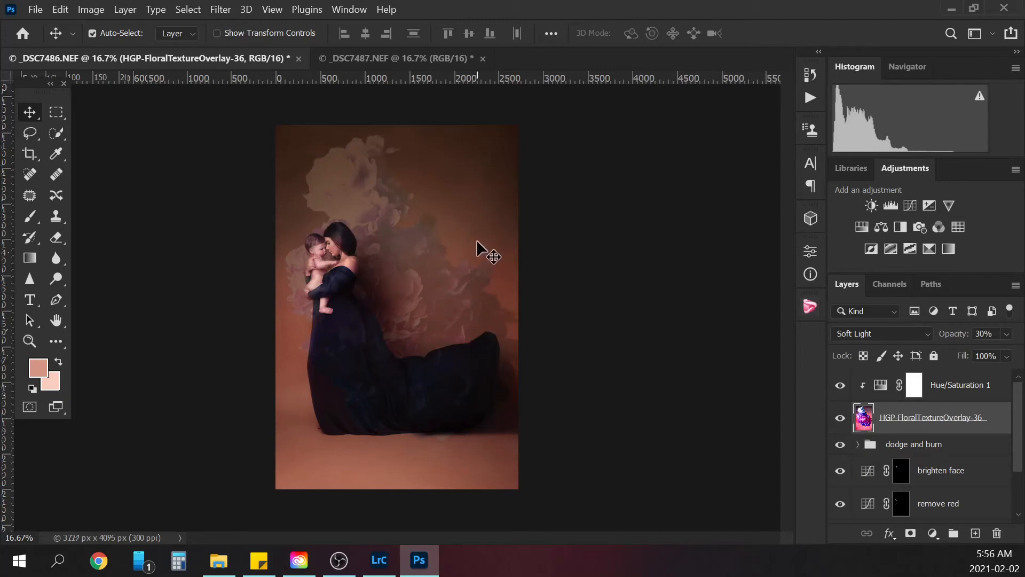
Step: Warp the floral overlay, pulling its lower edge slightly down past the canvas edge, and apply the warp
{"action": "key", "text": "ctrl+t"}
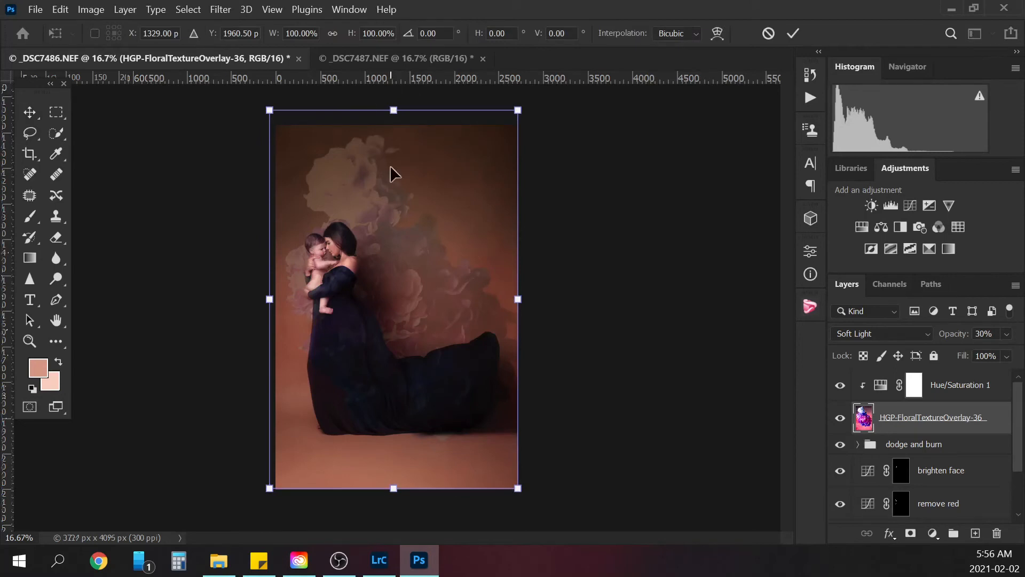
{"action": "right_click", "coordinate": [411, 297]}
{"action": "left_click", "coordinate": [458, 342]}
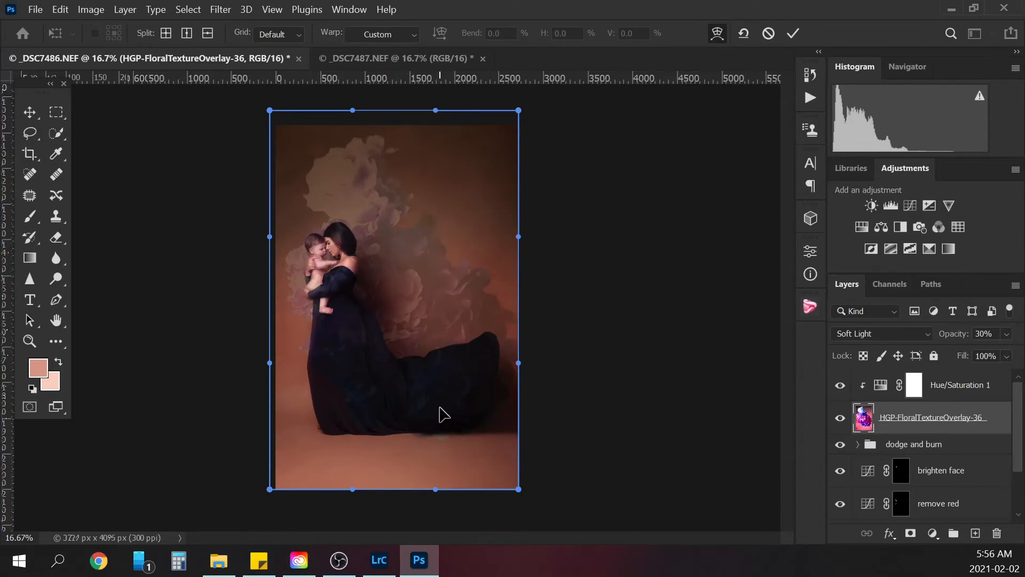
{"action": "left_click_drag", "start_coordinate": [438, 430], "coordinate": [437, 491]}
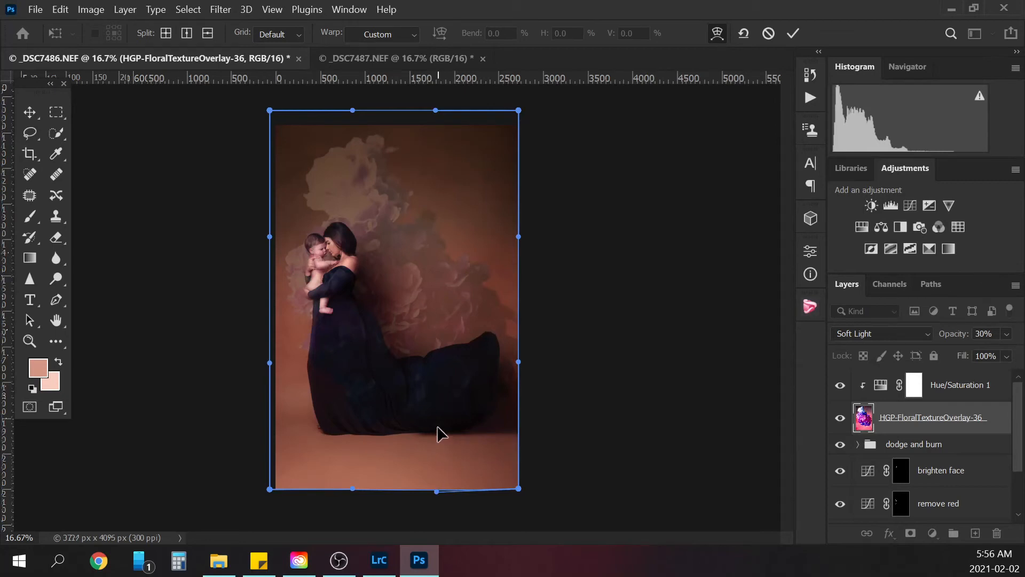
{"action": "key", "text": "Return"}
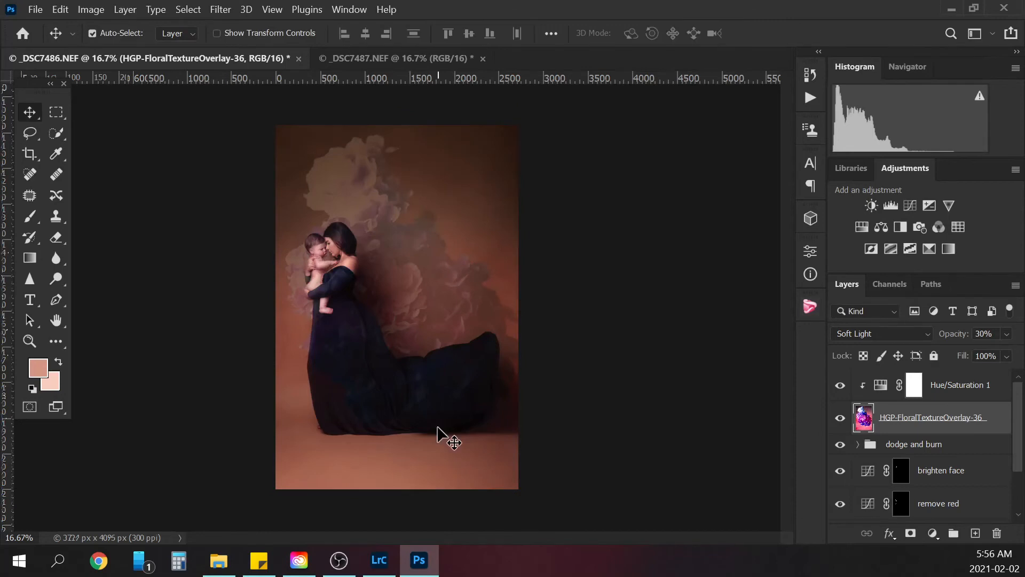
Step: Compare the image with the Hue/Saturation 1 adjustment hidden and shown, and review its saturation setting
{"action": "left_click", "coordinate": [840, 386]}
{"action": "left_click", "coordinate": [840, 385]}
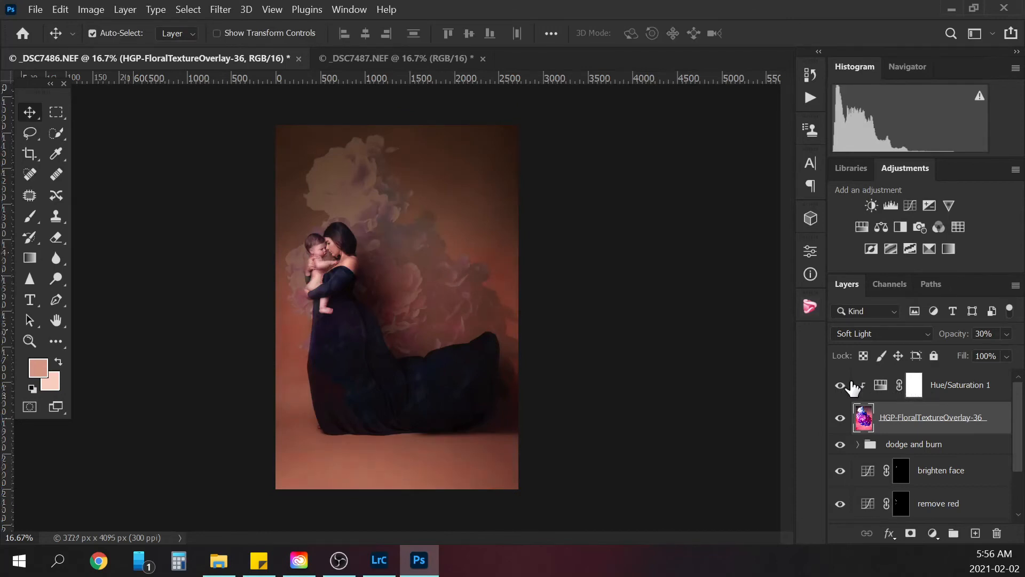
{"action": "double_click", "coordinate": [882, 386]}
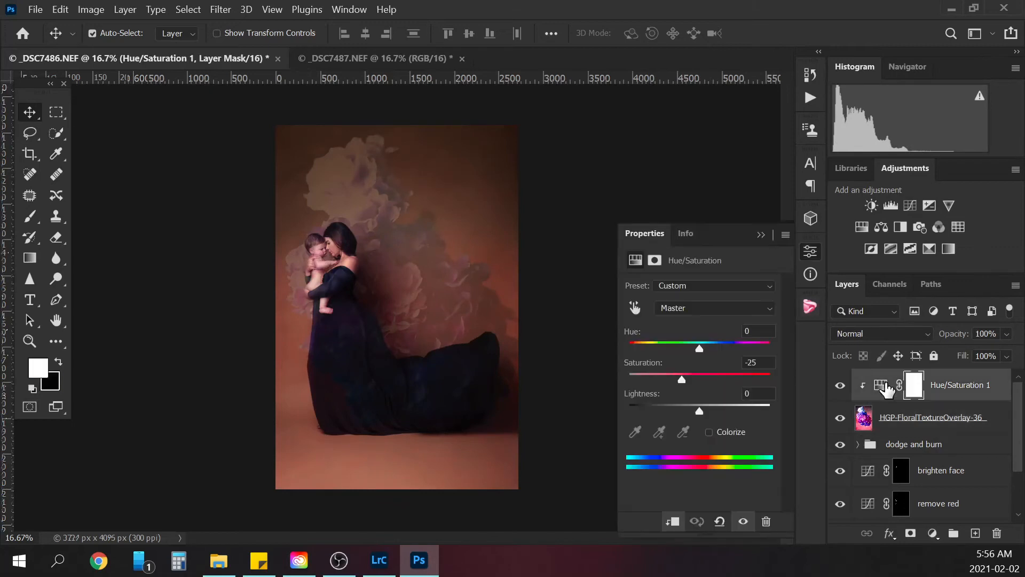
{"action": "left_click", "coordinate": [683, 379]}
{"action": "left_click", "coordinate": [761, 235]}
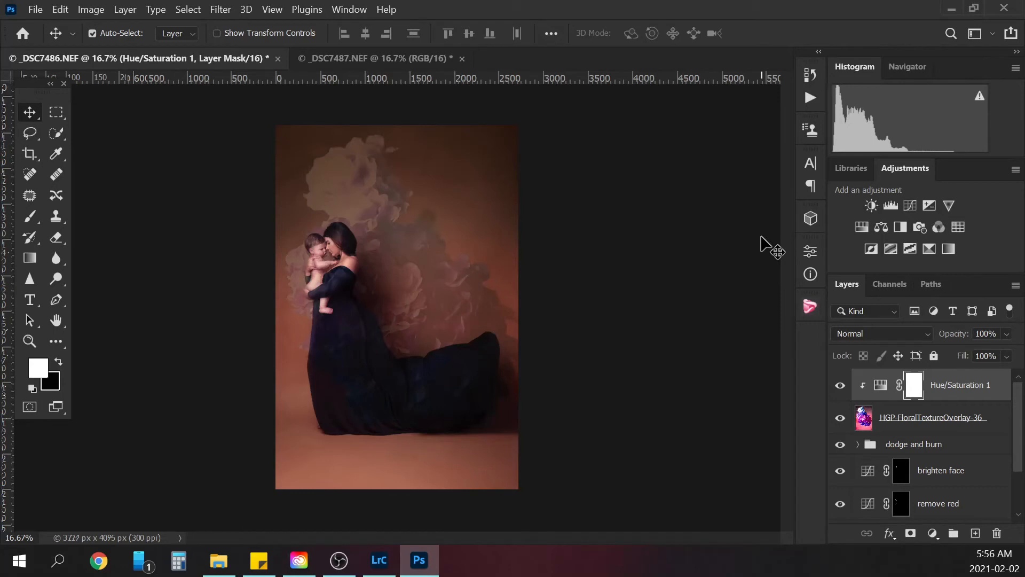
Step: Add a white layer mask to the floral overlay and set up a black 80 px brush at 100% opacity over the baby and mother
{"action": "left_click", "coordinate": [921, 421]}
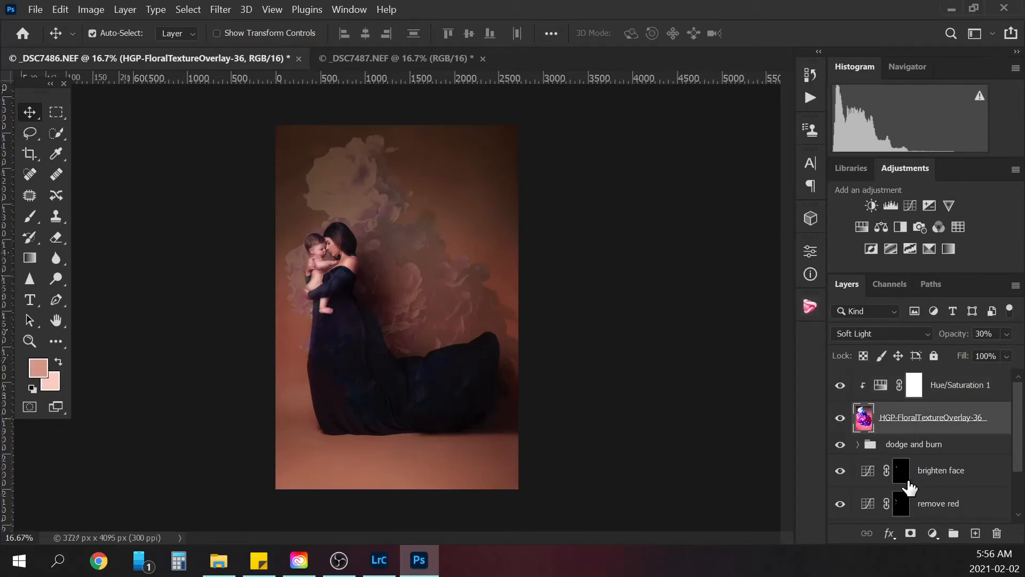
{"action": "left_click", "coordinate": [911, 535]}
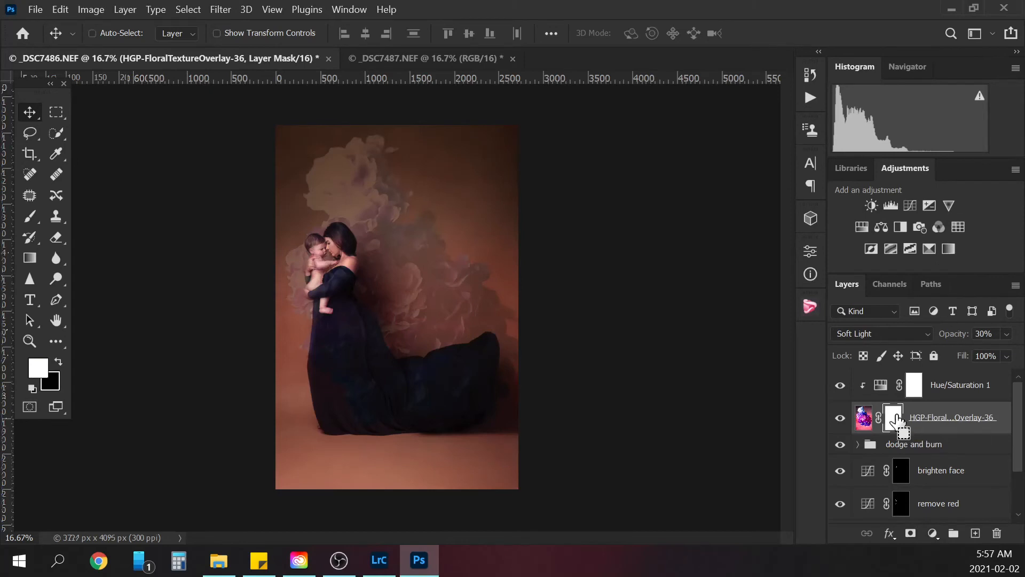
{"action": "key", "text": "ctrl+minus"}
{"action": "key", "text": "ctrl+plus"}
{"action": "key", "text": "ctrl+plus"}
{"action": "key", "text": "ctrl+plus"}
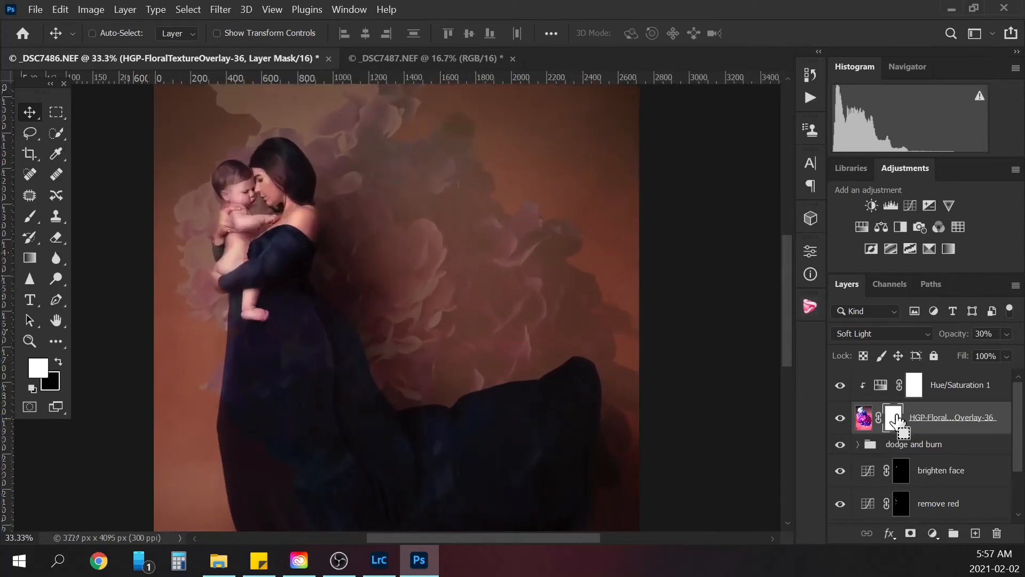
{"action": "key", "text": "ctrl+plus"}
{"action": "left_click_drag", "start_coordinate": [784, 289], "coordinate": [783, 275]}
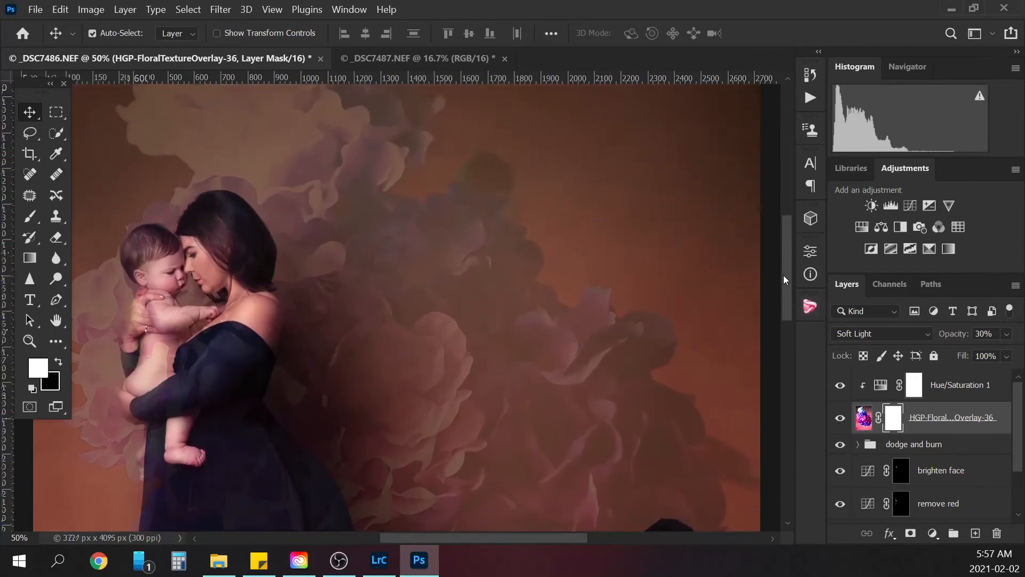
{"action": "left_click_drag", "start_coordinate": [497, 539], "coordinate": [461, 532]}
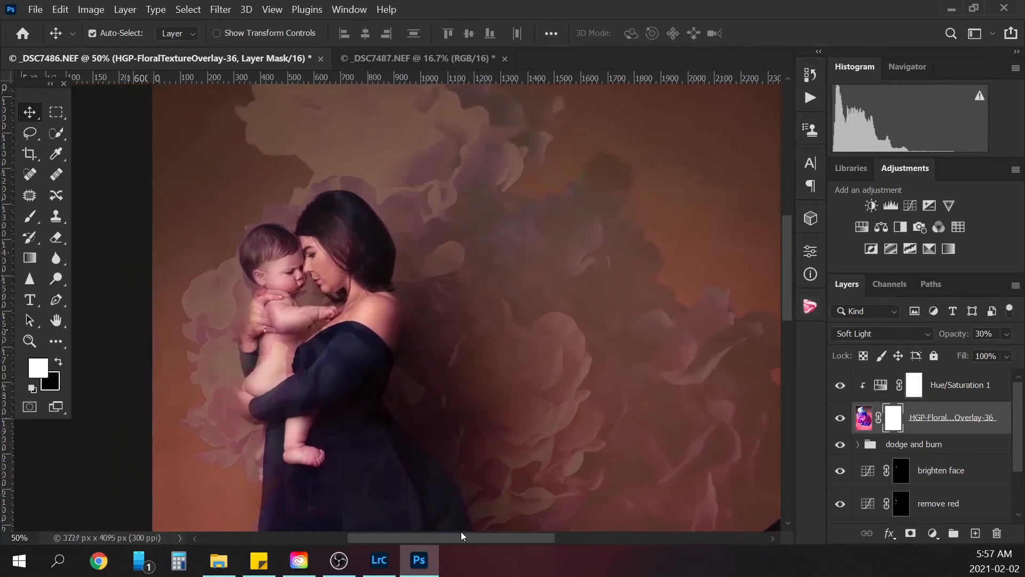
{"action": "left_click", "coordinate": [31, 218]}
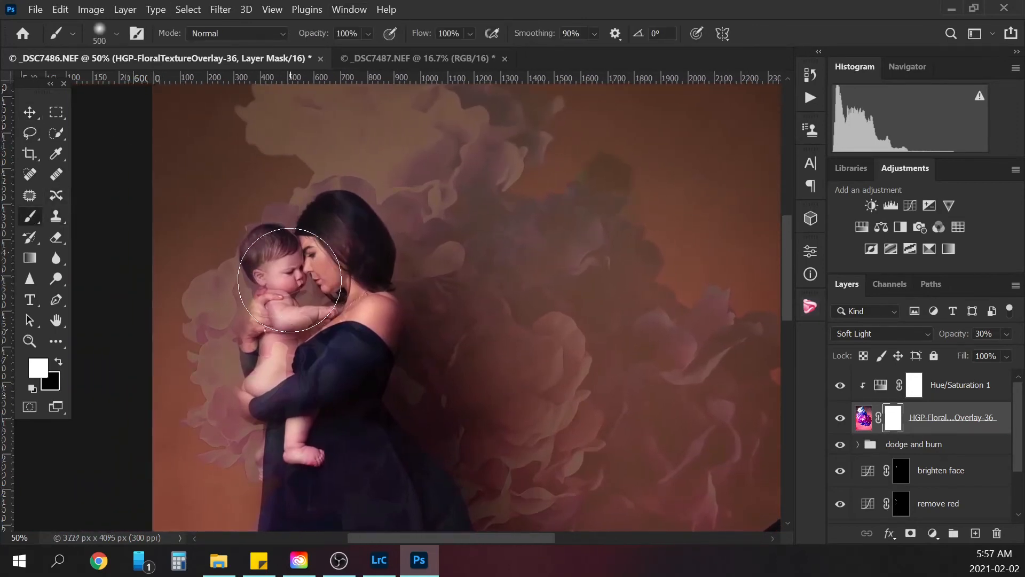
{"action": "key", "text": "["}
{"action": "key", "text": "["}
{"action": "key", "text": "["}
{"action": "key", "text": "["}
{"action": "key", "text": "["}
{"action": "key", "text": "["}
{"action": "key", "text": "["}
{"action": "key", "text": "bracketright"}
{"action": "key", "text": "bracketleft"}
{"action": "key", "text": "bracketleft"}
{"action": "key", "text": "bracketleft"}
{"action": "key", "text": "x"}
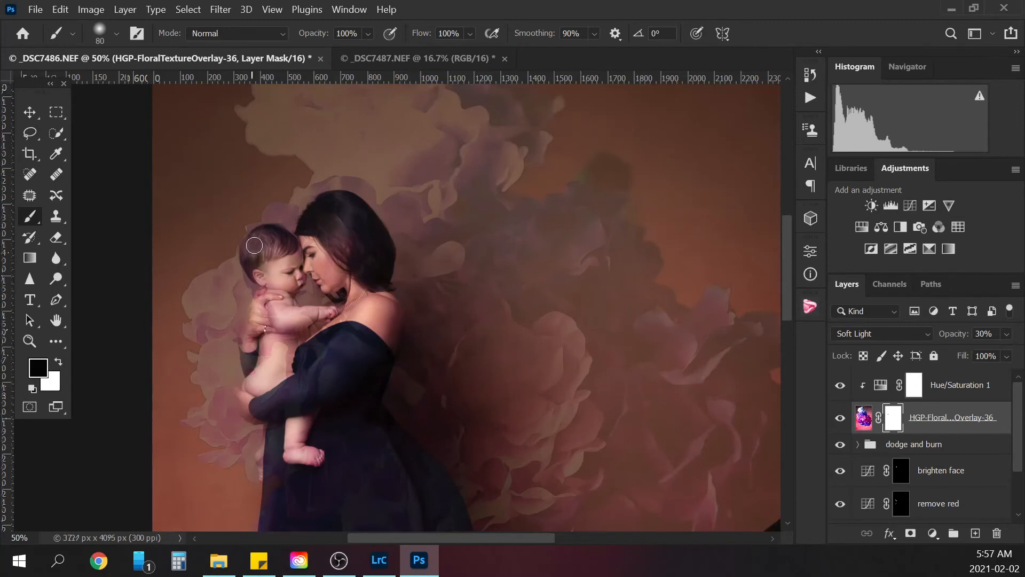
Step: Paint black on the overlay's mask over the baby, the mother and the upper gown, enlarging the brush up to 200 px
{"action": "left_click_drag", "start_coordinate": [278, 306], "coordinate": [280, 349]}
{"action": "key", "text": "bracketright"}
{"action": "key", "text": "bracketright"}
{"action": "key", "text": "bracketright"}
{"action": "key", "text": "bracketright"}
{"action": "key", "text": "bracketright"}
{"action": "mouse_move", "coordinate": [317, 364]}
{"action": "left_mouse_down"}
{"action": "mouse_move", "coordinate": [357, 263]}
{"action": "mouse_move", "coordinate": [374, 309]}
{"action": "mouse_move", "coordinate": [272, 438]}
{"action": "mouse_move", "coordinate": [301, 486]}
{"action": "left_mouse_up"}
{"action": "key", "text": "bracketleft"}
{"action": "key", "text": "bracketleft"}
{"action": "key", "text": "bracketleft"}
{"action": "key", "text": "bracketright"}
{"action": "key", "text": "bracketright"}
{"action": "key", "text": "bracketright"}
{"action": "key", "text": "bracketright"}
{"action": "key", "text": "bracketright"}
Step: Mask the overlay off the rest of the gown and its train, enlarging the brush to 600 px and lowering its opacity to 40%
{"action": "scroll", "coordinate": [374, 460], "scroll_direction": "down", "scroll_amount": 5}
{"action": "key", "text": "ctrl+minus"}
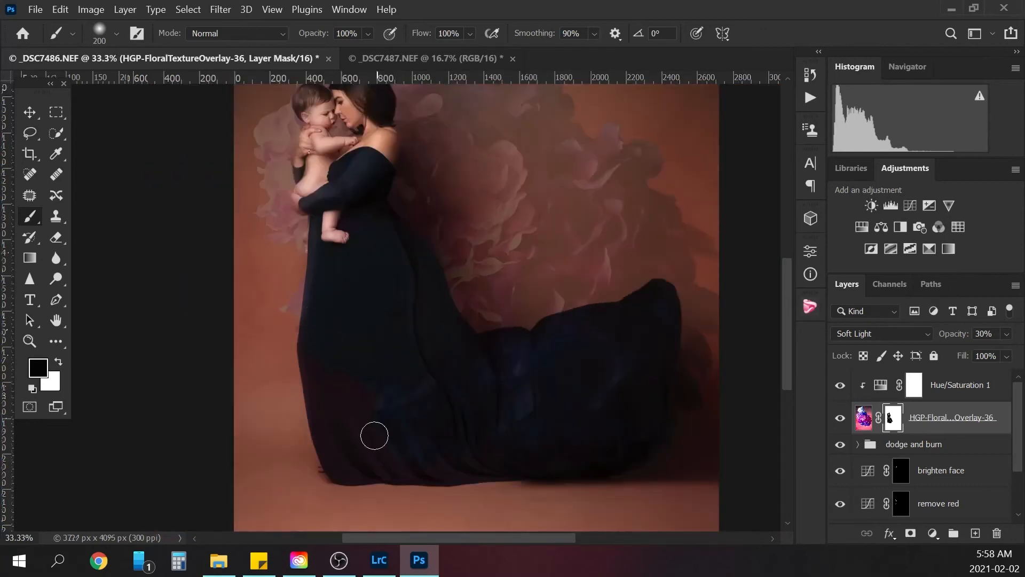
{"action": "key", "text": "bracketright"}
{"action": "key", "text": "bracketright"}
{"action": "key", "text": "bracketright"}
{"action": "key", "text": "bracketright"}
{"action": "left_click", "coordinate": [347, 33]}
{"action": "type", "text": "40"}
{"action": "type", "text": "40"}
{"action": "key", "text": "bracketright"}
{"action": "key", "text": "bracketright"}
{"action": "key", "text": "bracketright"}
{"action": "left_click_drag", "start_coordinate": [786, 312], "coordinate": [784, 287]}
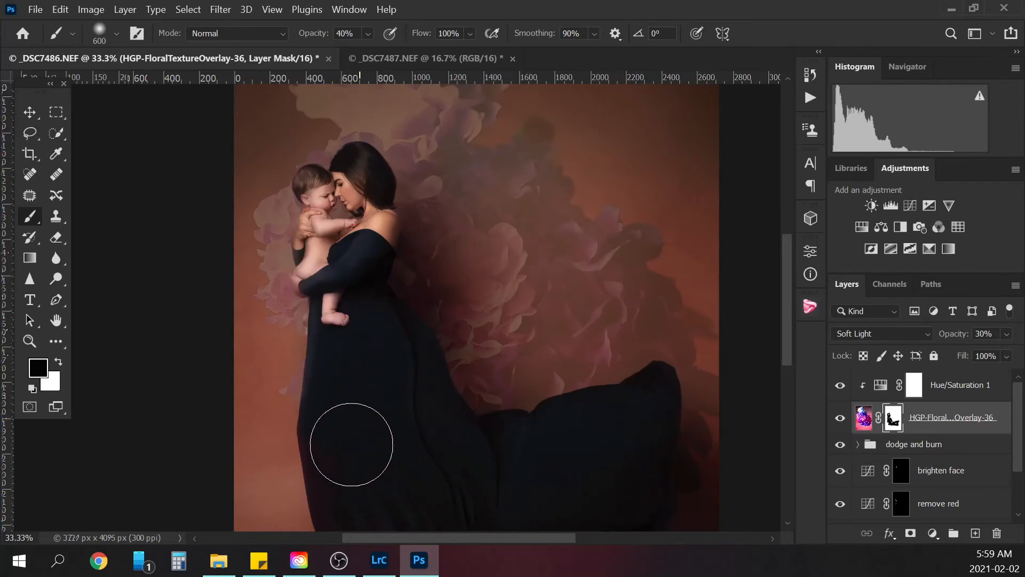
{"action": "left_click_drag", "start_coordinate": [788, 318], "coordinate": [785, 341]}
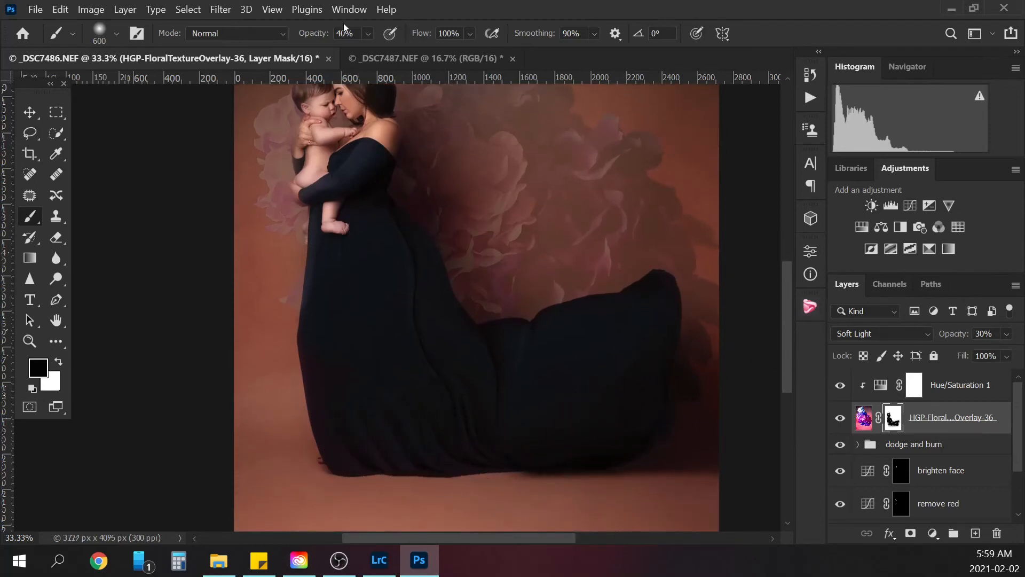
Step: Soften the overlay's mask around the mother, baby and gown train with an 1100 px black brush at 20% opacity
{"action": "type", "text": "20"}
{"action": "left_click_drag", "start_coordinate": [356, 35], "coordinate": [315, 27]}
{"action": "type", "text": "20"}
{"action": "key", "text": "Return"}
{"action": "scroll", "coordinate": [781, 258], "scroll_direction": "up", "scroll_amount": 3}
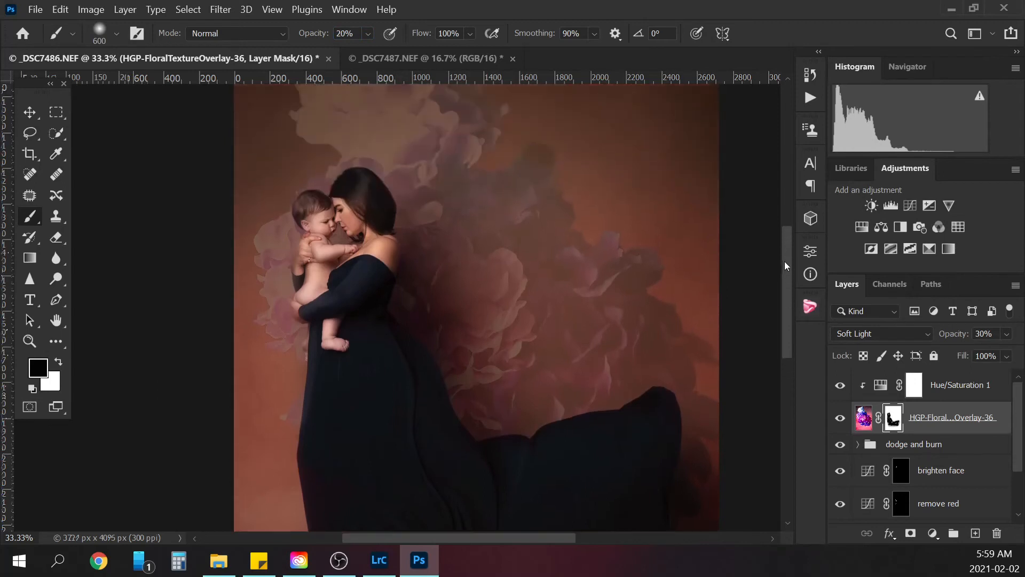
{"action": "key", "text": "bracketright"}
{"action": "key", "text": "bracketright"}
{"action": "key", "text": "bracketright"}
{"action": "key", "text": "bracketright"}
{"action": "key", "text": "bracketright"}
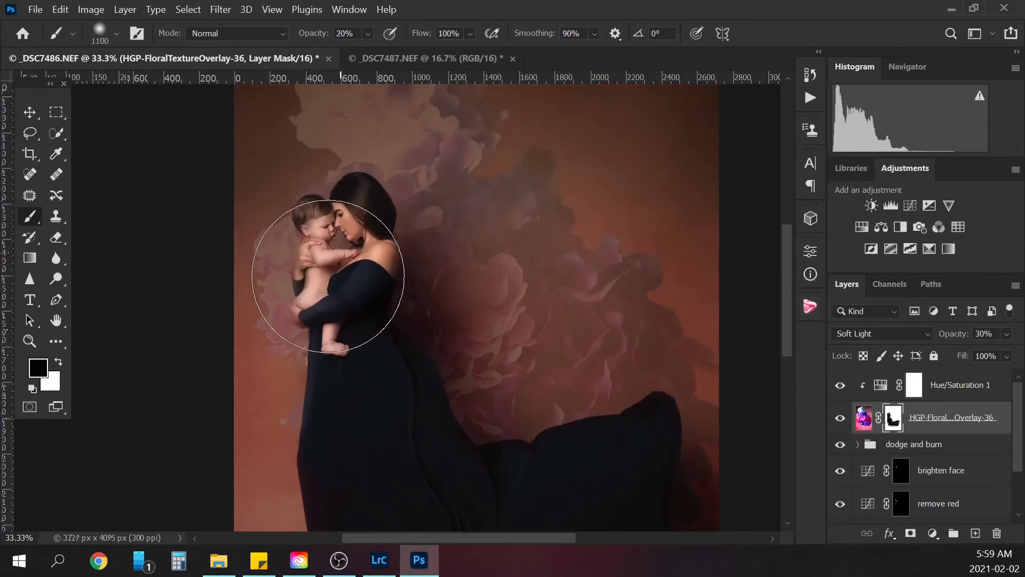
{"action": "mouse_move", "coordinate": [326, 371]}
{"action": "left_mouse_down"}
{"action": "mouse_move", "coordinate": [360, 352]}
{"action": "mouse_move", "coordinate": [538, 470]}
{"action": "mouse_move", "coordinate": [626, 461]}
{"action": "left_mouse_up"}
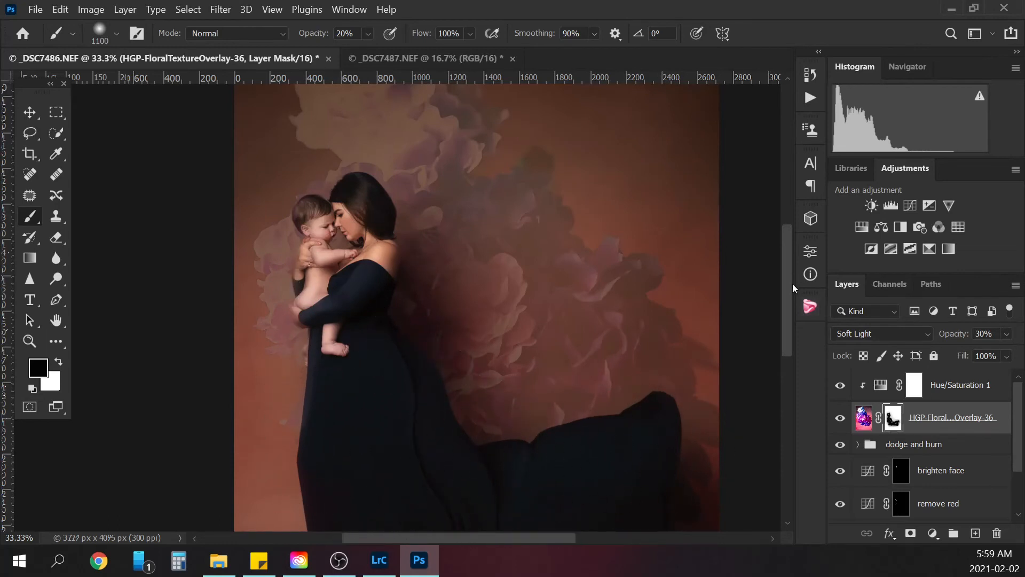
{"action": "left_click_drag", "start_coordinate": [789, 292], "coordinate": [785, 344]}
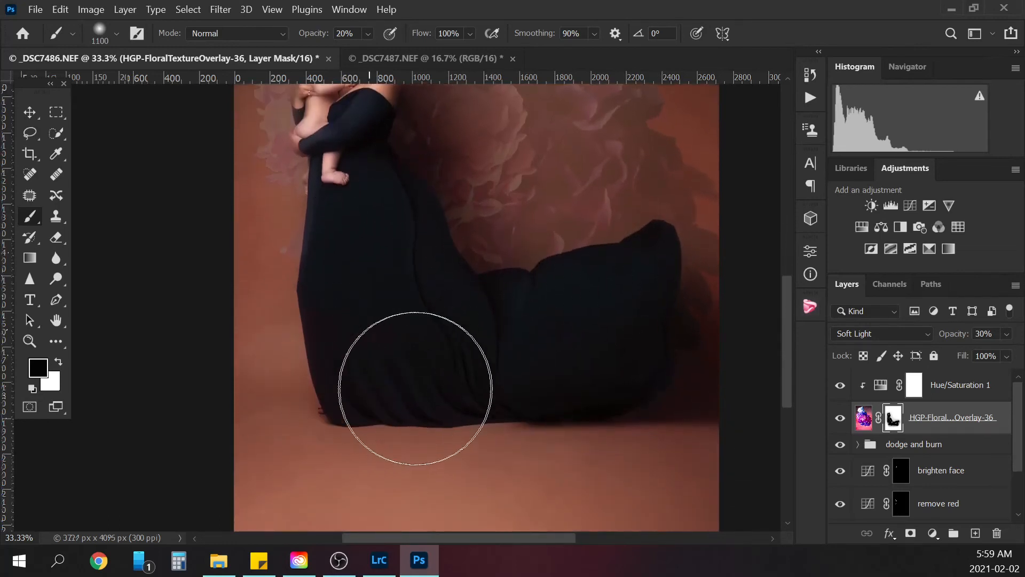
{"action": "mouse_move", "coordinate": [602, 367]}
{"action": "left_mouse_down"}
{"action": "mouse_move", "coordinate": [645, 351]}
{"action": "mouse_move", "coordinate": [651, 315]}
{"action": "left_mouse_up"}
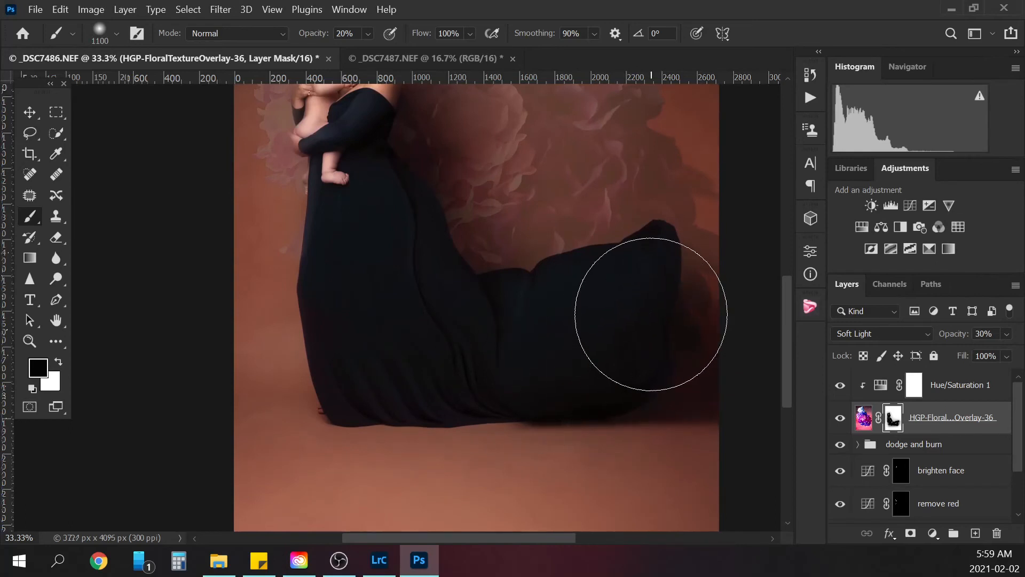
Step: Compare the portrait with the floral overlay hidden and shown, both for the whole image and close to the mother and baby
{"action": "key", "text": "ctrl+minus"}
{"action": "key", "text": "ctrl+minus"}
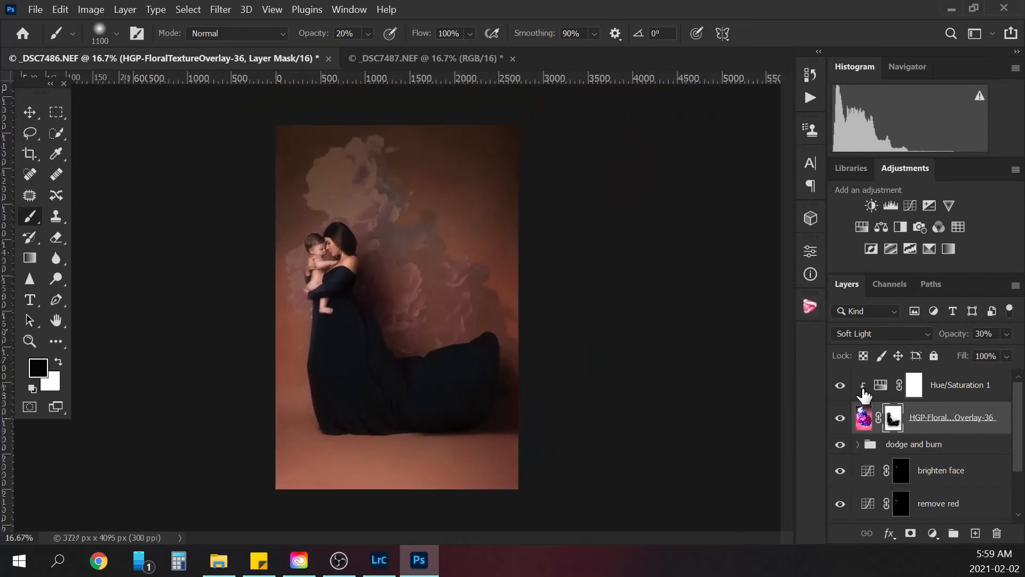
{"action": "left_click", "coordinate": [841, 421]}
{"action": "left_click", "coordinate": [842, 422]}
{"action": "key", "text": "ctrl+plus"}
{"action": "key", "text": "ctrl+plus"}
{"action": "key", "text": "ctrl+plus"}
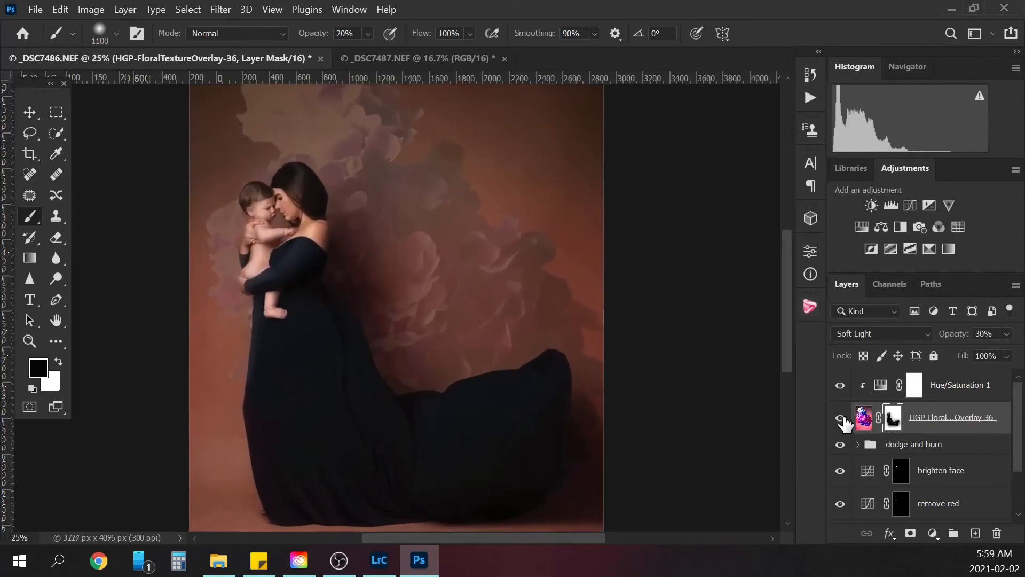
{"action": "key", "text": "ctrl+plus"}
{"action": "scroll", "coordinate": [784, 292], "scroll_direction": "up", "scroll_amount": 2}
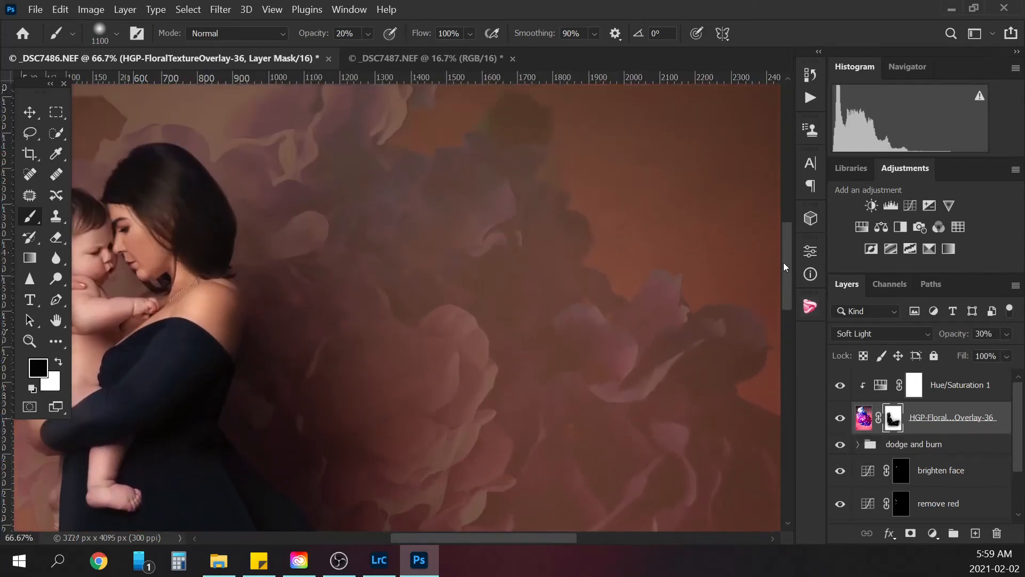
{"action": "left_click_drag", "start_coordinate": [513, 537], "coordinate": [456, 537]}
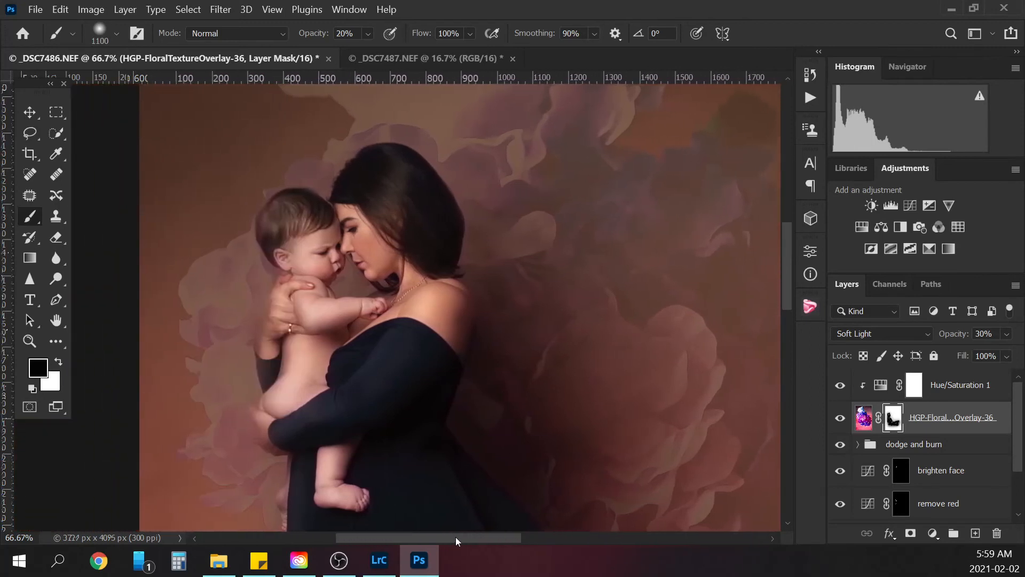
{"action": "left_click", "coordinate": [840, 419]}
{"action": "left_click", "coordinate": [840, 419]}
{"action": "left_click_drag", "start_coordinate": [786, 299], "coordinate": [790, 312]}
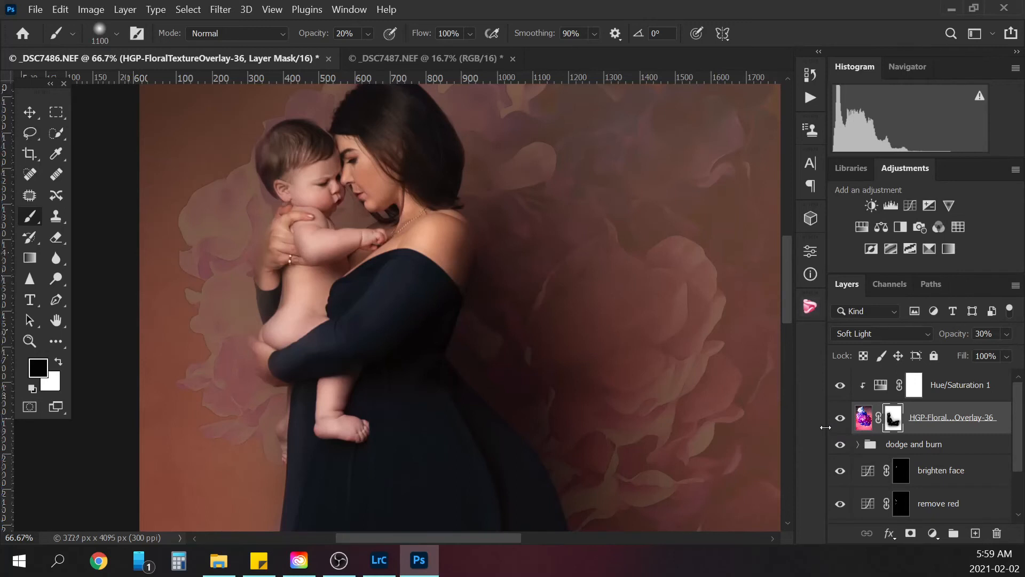
Step: Show the floral overlay's mask as a red overlay across the whole image
{"action": "key", "text": "ctrl+minus"}
{"action": "key", "text": "ctrl+minus"}
{"action": "key", "text": "ctrl+minus"}
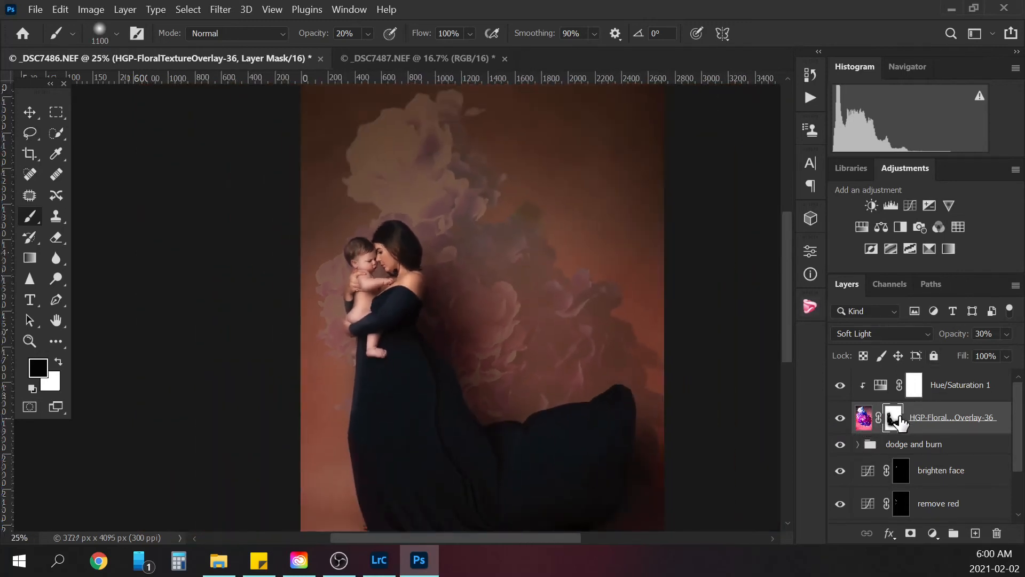
{"action": "key", "text": "x"}
{"action": "key", "text": "backslash"}
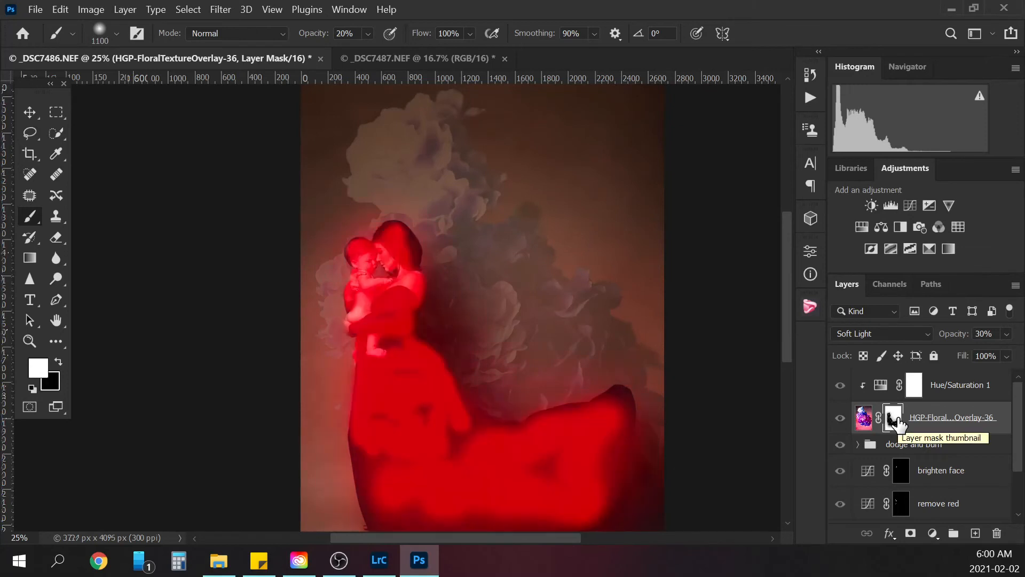
Step: Fill the gaps in the overlay's mask over the gown and its train with a 300 px black brush at 100% opacity
{"action": "key", "text": "bracketleft"}
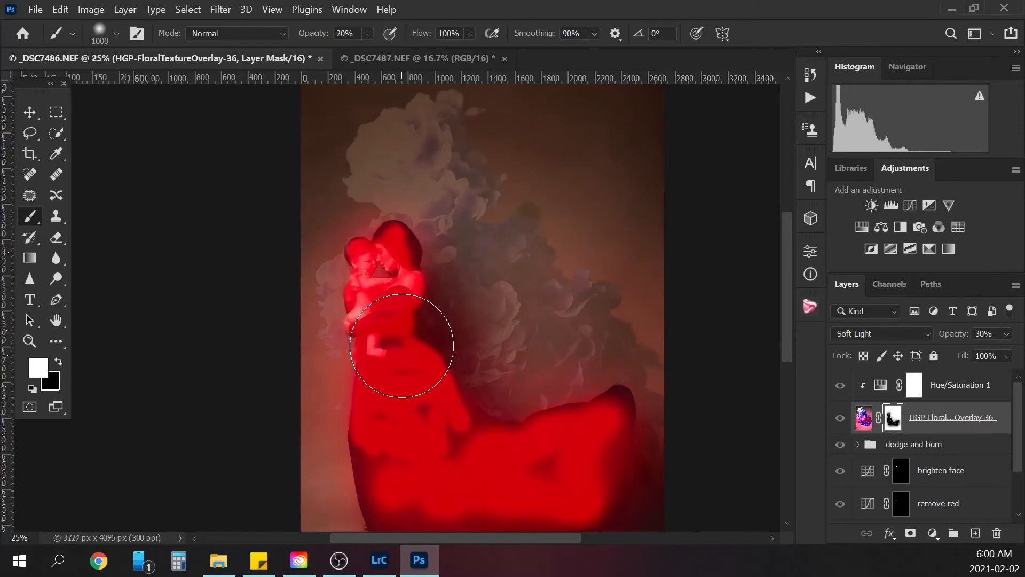
{"action": "key", "text": "bracketleft"}
{"action": "key", "text": "bracketleft"}
{"action": "key", "text": "bracketleft"}
{"action": "key", "text": "bracketleft"}
{"action": "key", "text": "bracketleft"}
{"action": "key", "text": "bracketleft"}
{"action": "key", "text": "bracketleft"}
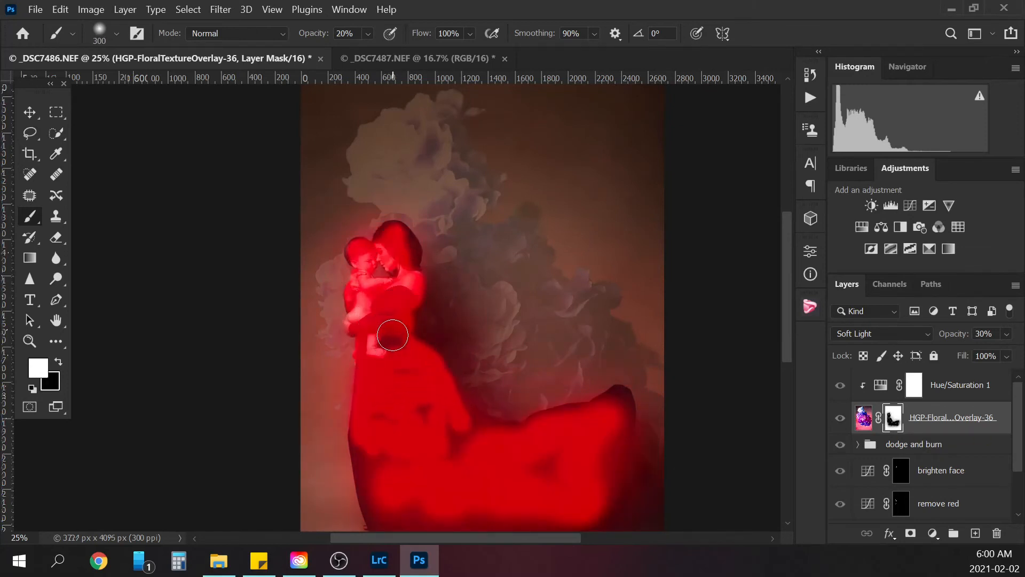
{"action": "left_click", "coordinate": [365, 35]}
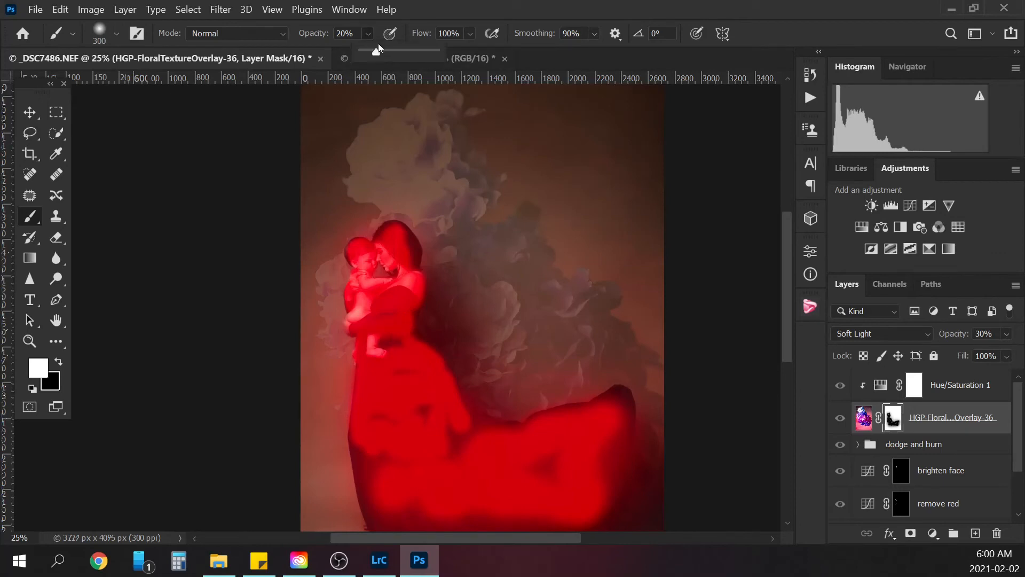
{"action": "left_click", "coordinate": [367, 30]}
{"action": "mouse_move", "coordinate": [385, 341]}
{"action": "left_mouse_down"}
{"action": "mouse_move", "coordinate": [390, 332]}
{"action": "mouse_move", "coordinate": [388, 344]}
{"action": "left_mouse_up"}
{"action": "key", "text": "x"}
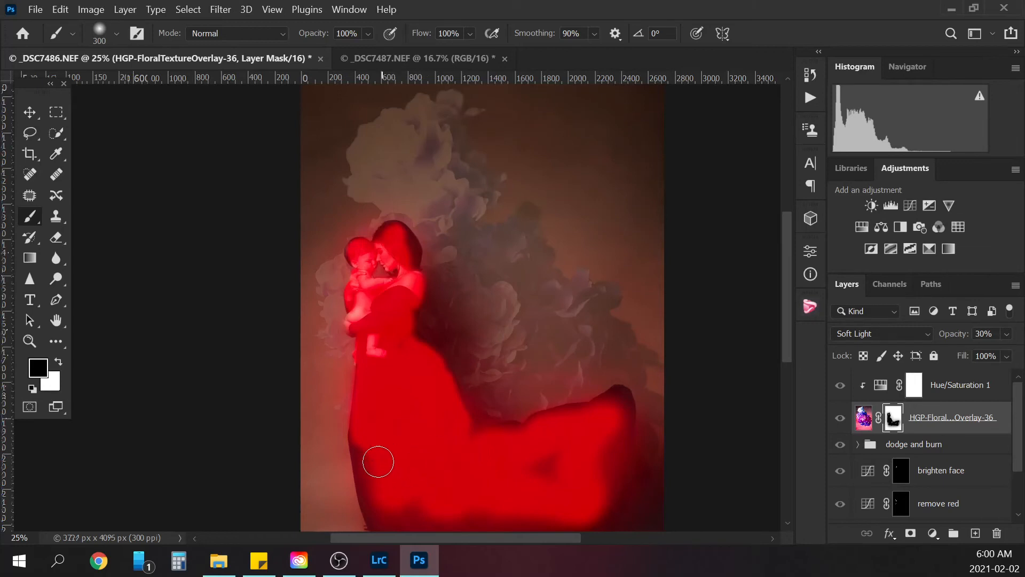
{"action": "left_click_drag", "start_coordinate": [789, 263], "coordinate": [784, 300]}
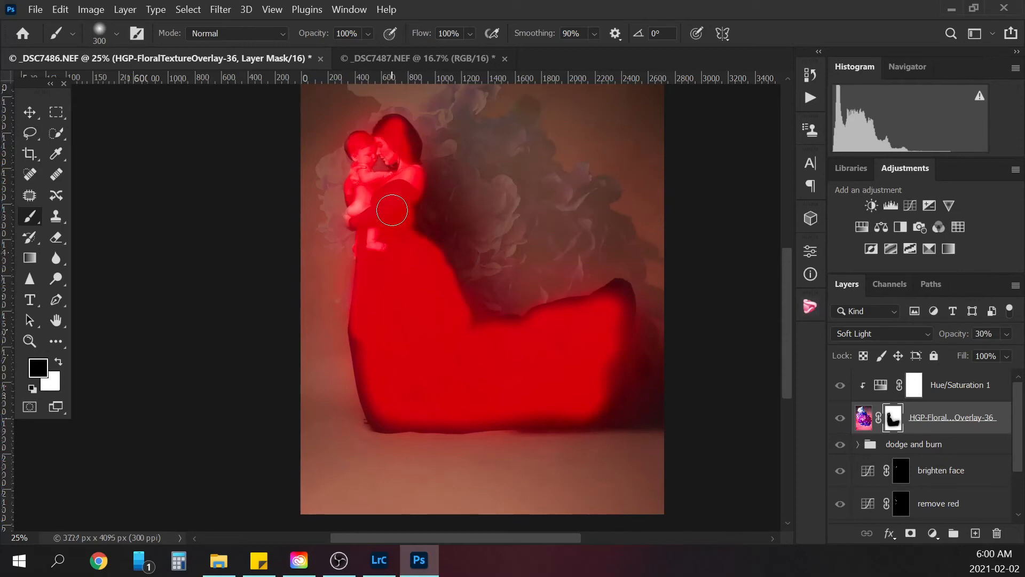
Step: Touch up the mask over the mother, baby and gown with black, reducing the brush to 90 px, and hide the red mask view
{"action": "key", "text": "bracketleft"}
{"action": "key", "text": "bracketleft"}
{"action": "key", "text": "bracketleft"}
{"action": "key", "text": "bracketleft"}
{"action": "key", "text": "bracketleft"}
{"action": "key", "text": "bracketleft"}
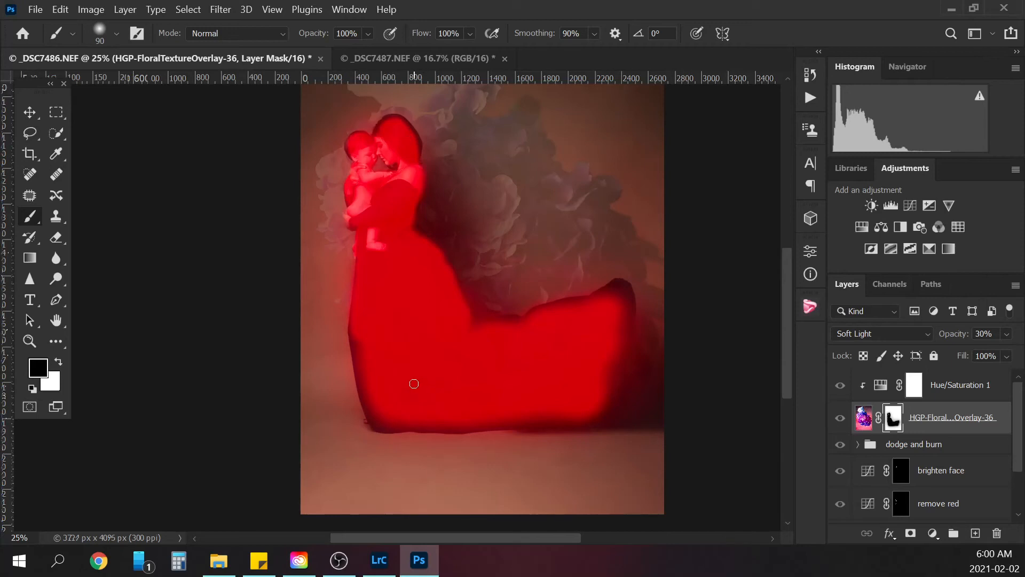
{"action": "key", "text": "ctrl+minus"}
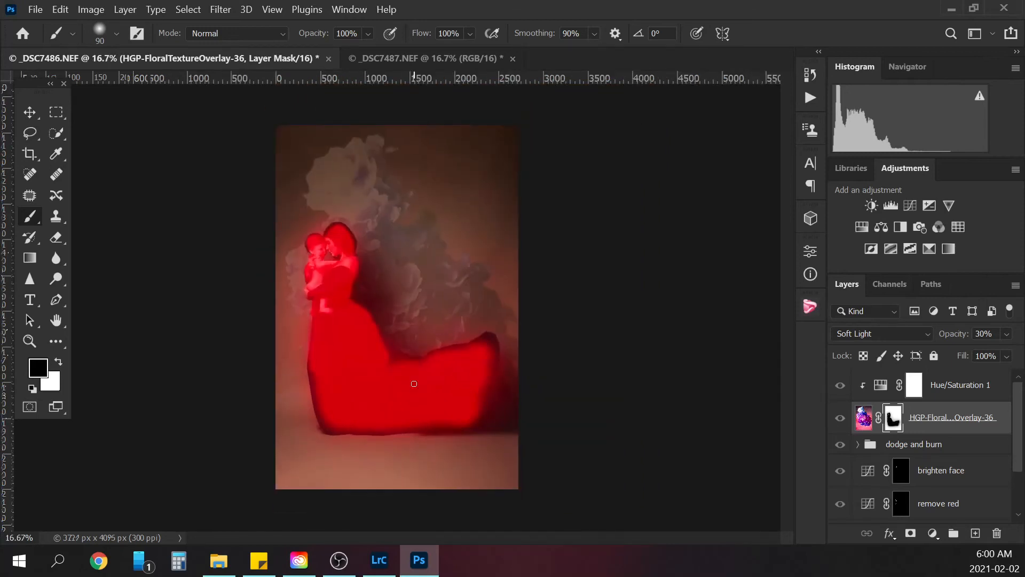
{"action": "key", "text": "backslash"}
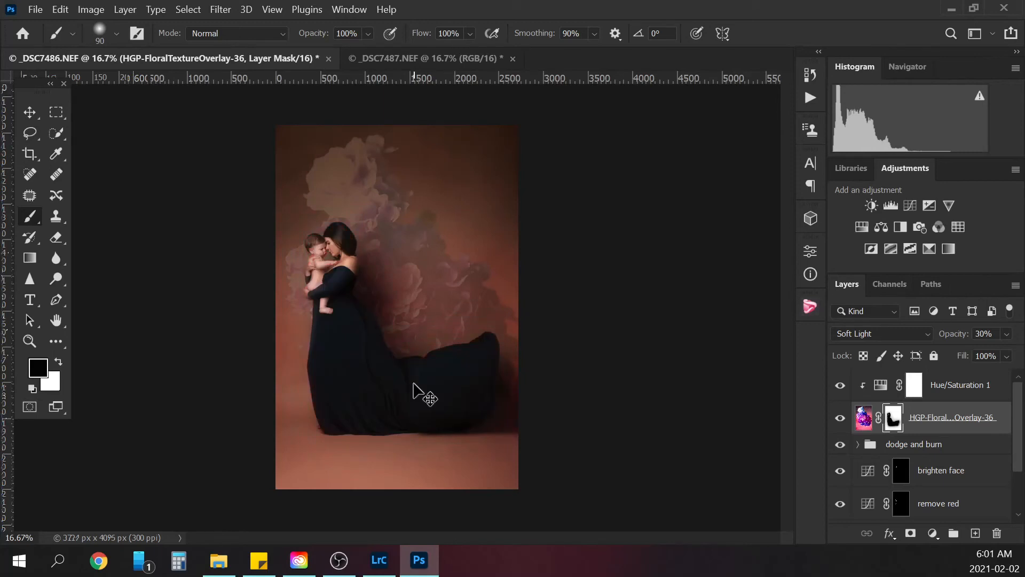
{"action": "key", "text": "ctrl+plus"}
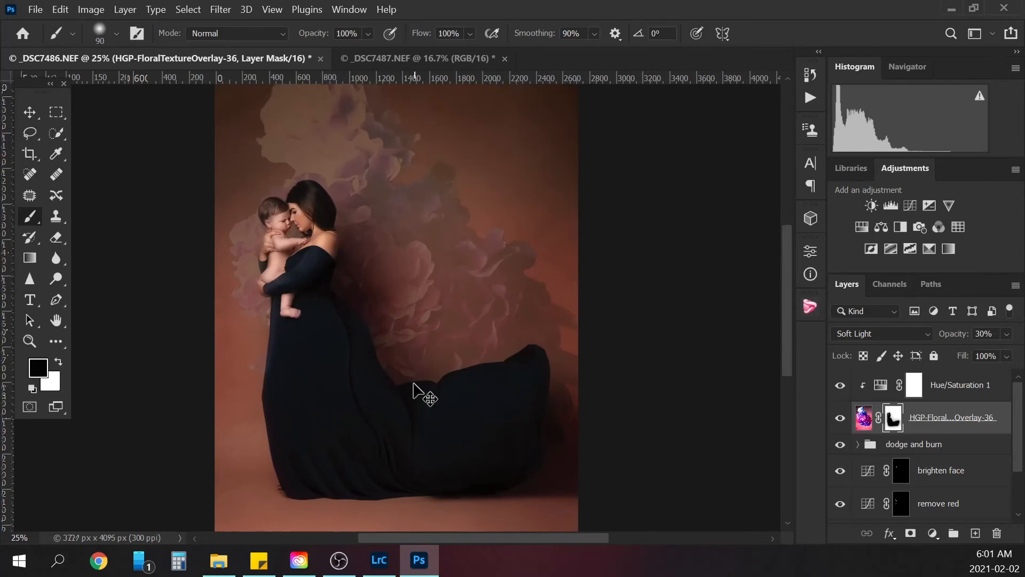
{"action": "key", "text": "ctrl+minus"}
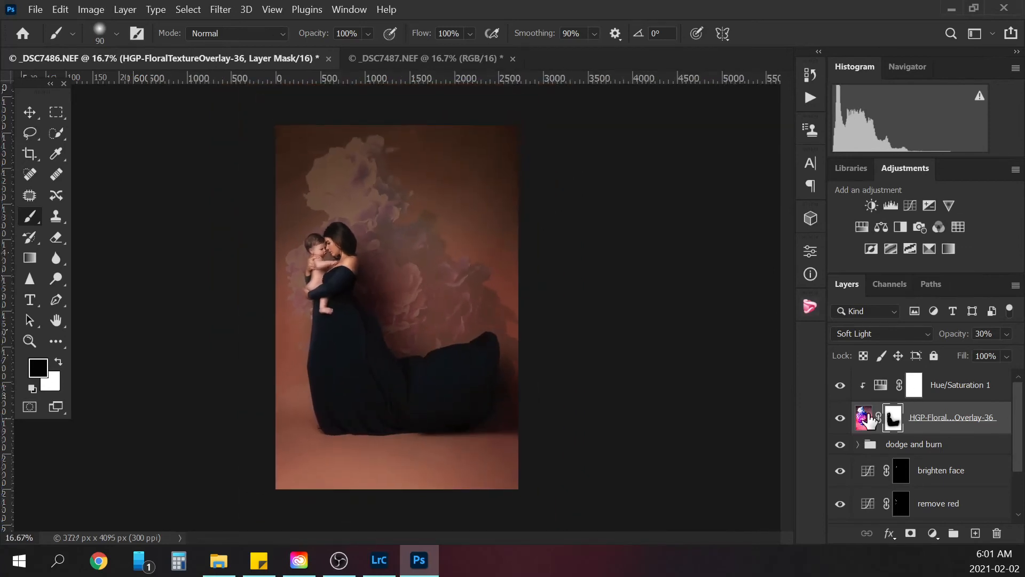
Step: Apply a Gaussian Blur with a 5 px radius to the floral overlay's image
{"action": "left_click", "coordinate": [864, 420]}
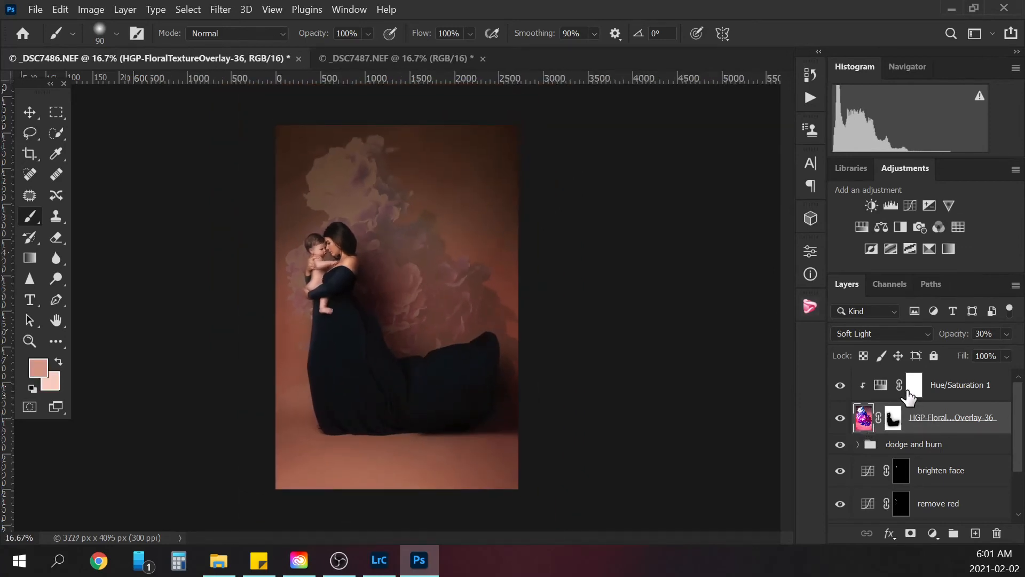
{"action": "left_click", "coordinate": [220, 9]}
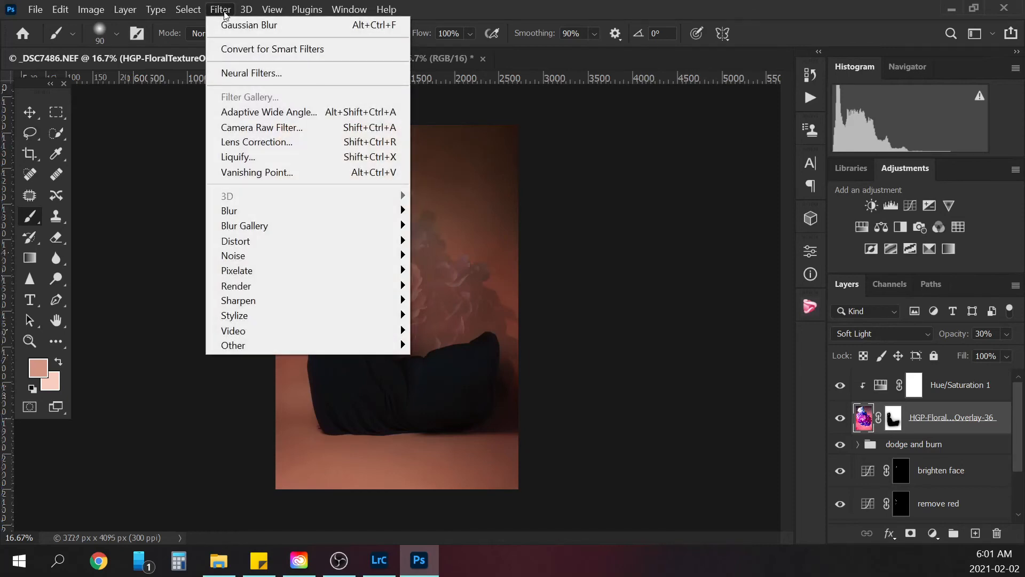
{"action": "mouse_move", "coordinate": [269, 214]}
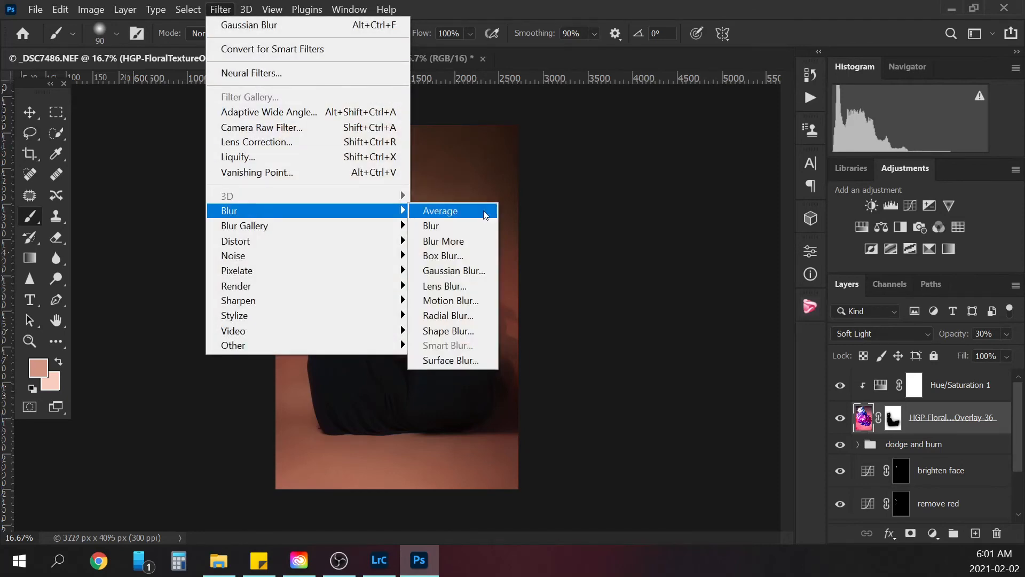
{"action": "left_click", "coordinate": [470, 271]}
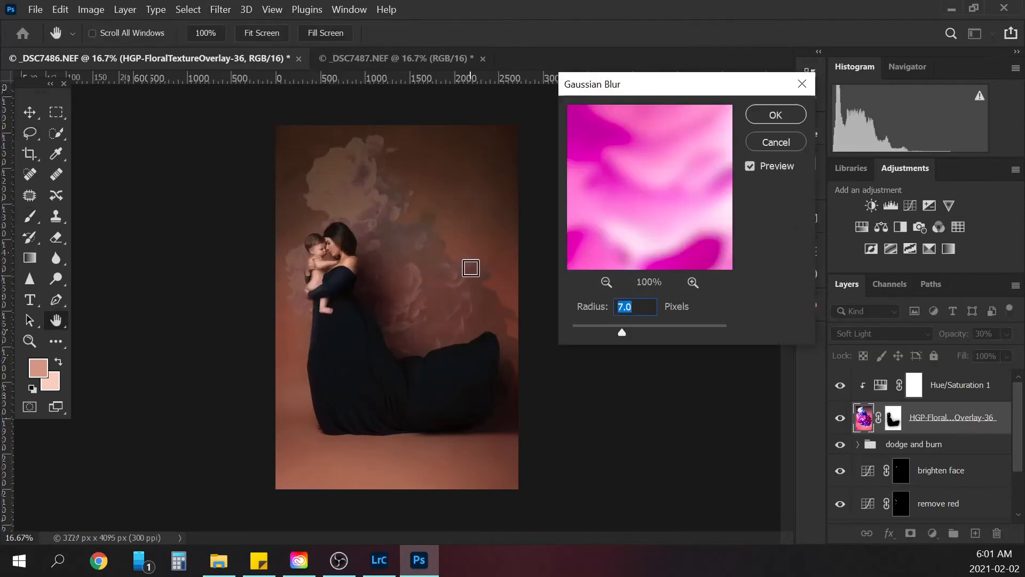
{"action": "left_click", "coordinate": [470, 268], "text": "alt"}
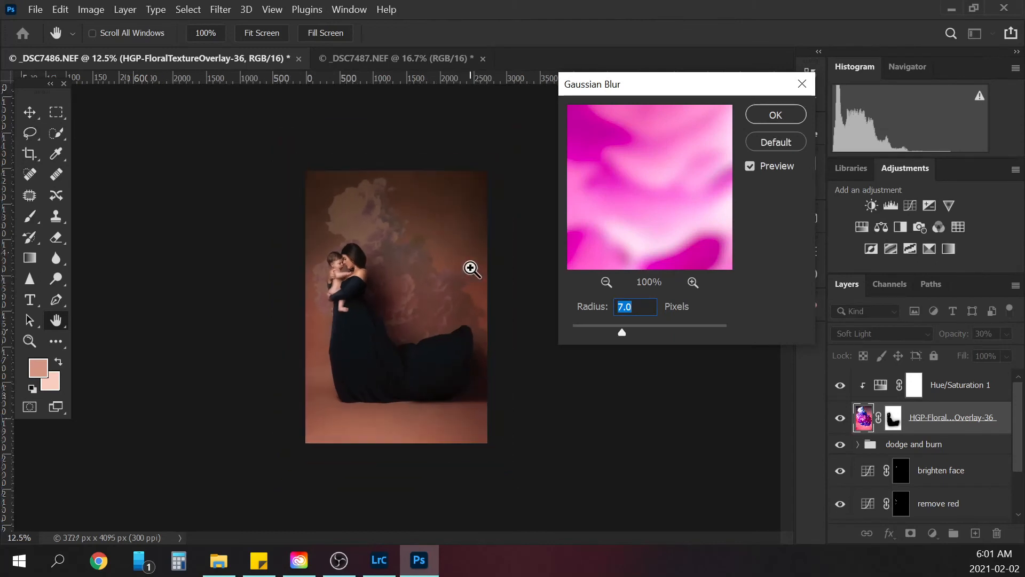
{"action": "left_click", "coordinate": [471, 268], "text": "ctrl"}
{"action": "left_click", "coordinate": [471, 268], "text": "ctrl"}
{"action": "left_click", "coordinate": [470, 268], "text": "ctrl"}
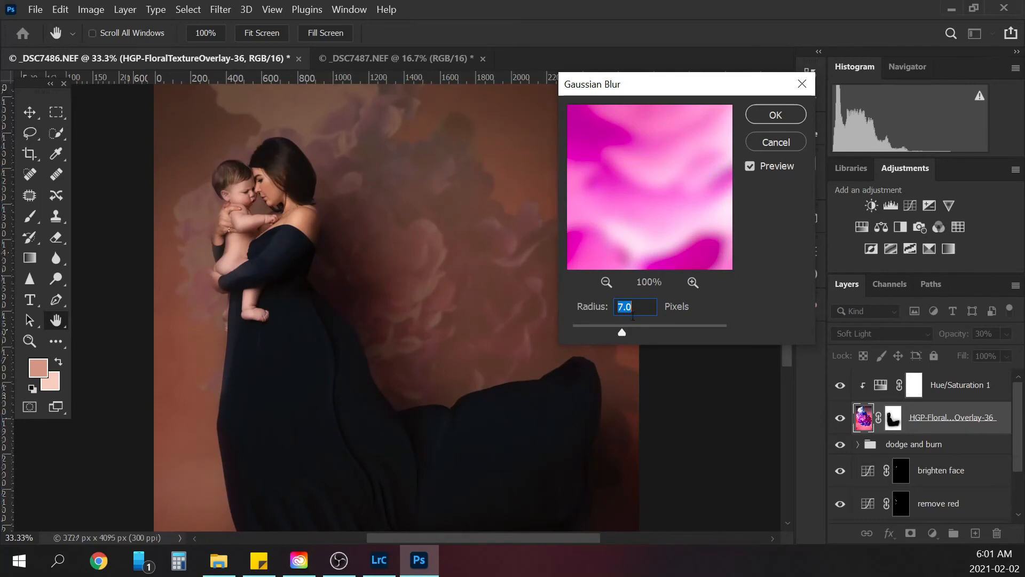
{"action": "type", "text": "5"}
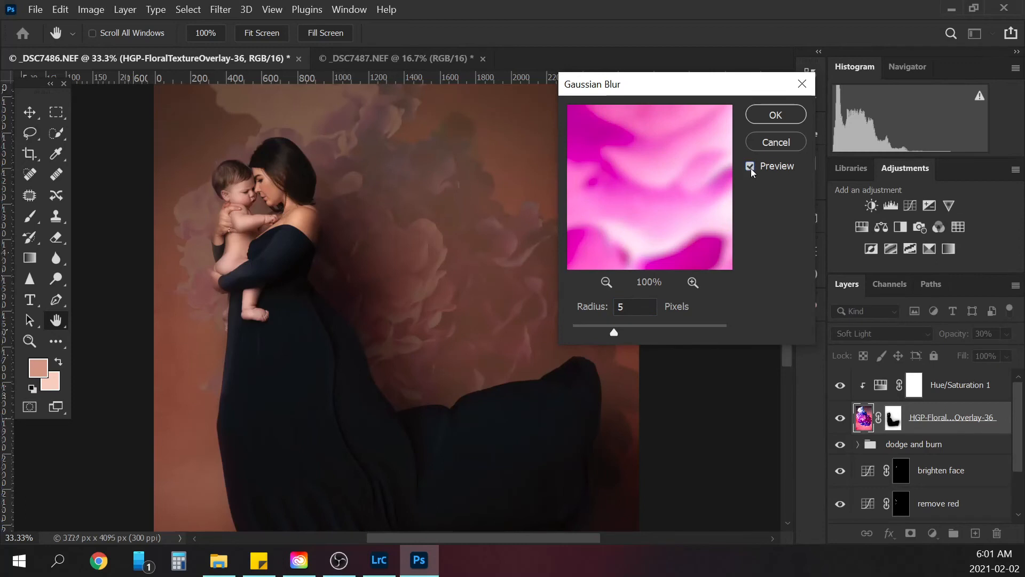
{"action": "left_click", "coordinate": [772, 115]}
{"action": "key", "text": "b"}
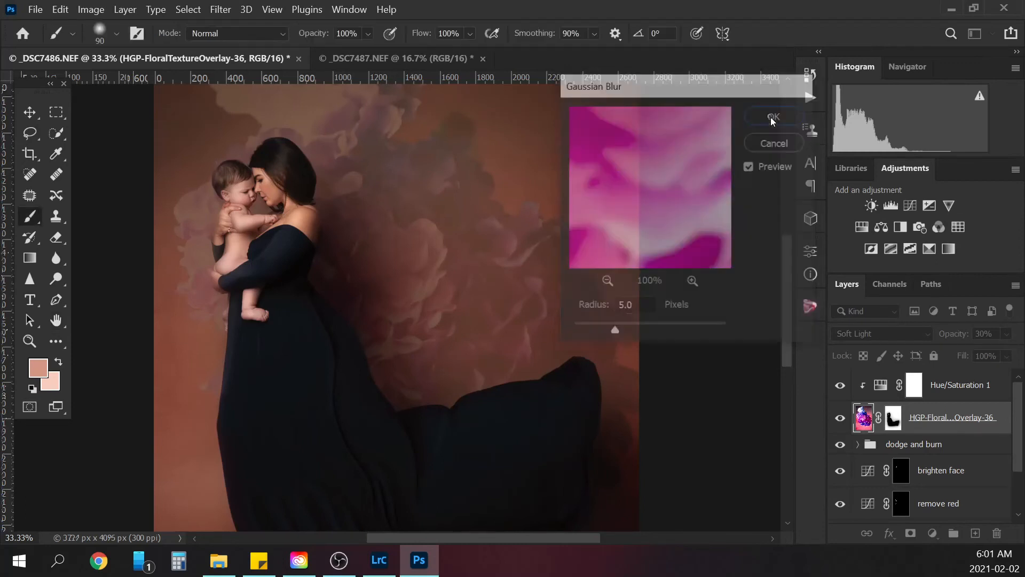
Step: Examine the blurred floral backdrop in the whole image and closer around the mother and gown
{"action": "key", "text": "ctrl+minus"}
{"action": "key", "text": "ctrl+minus"}
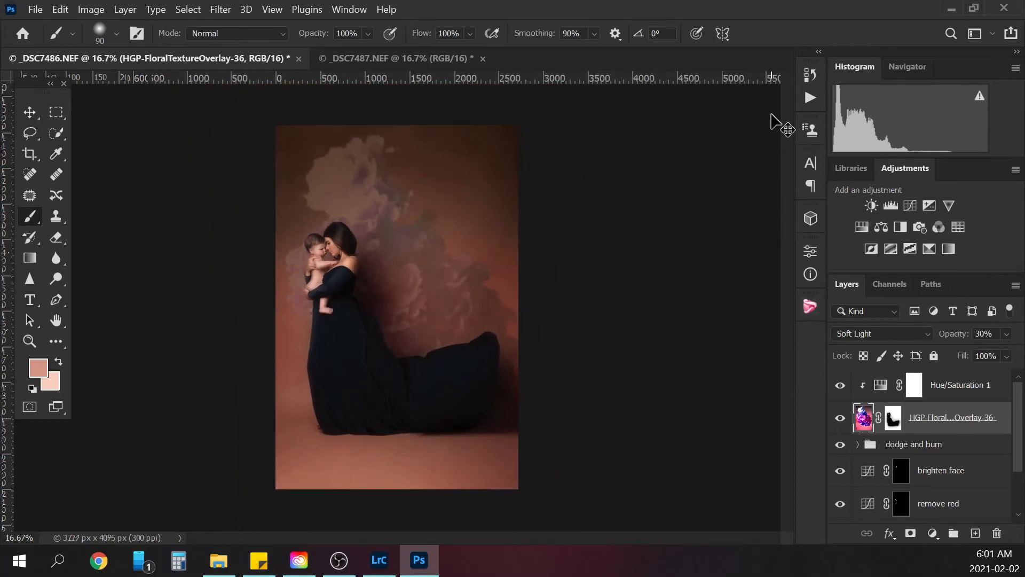
{"action": "key", "text": "ctrl+plus"}
{"action": "key", "text": "ctrl+plus"}
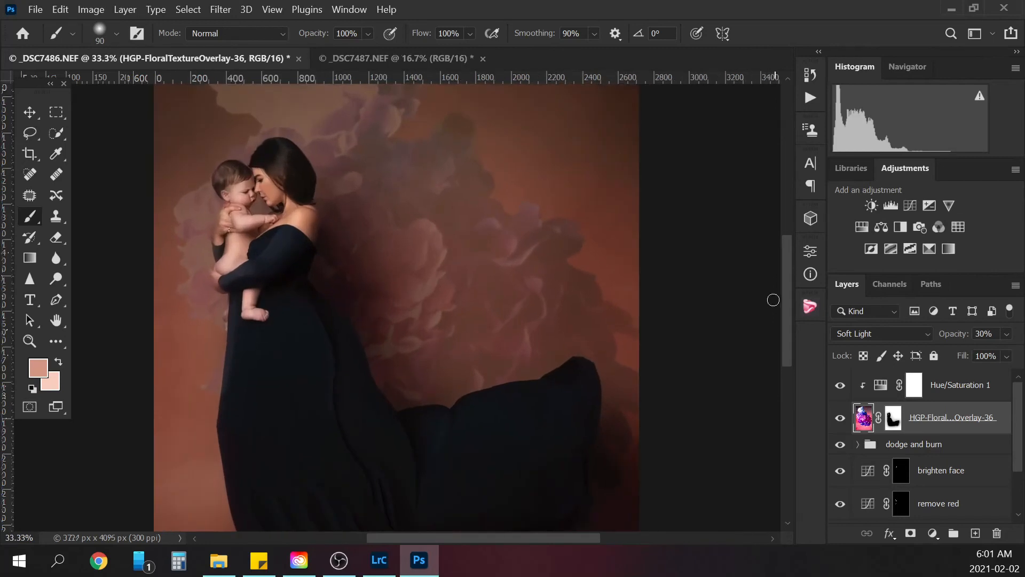
{"action": "mouse_move", "coordinate": [789, 314]}
{"action": "left_mouse_down"}
{"action": "mouse_move", "coordinate": [786, 265]}
{"action": "mouse_move", "coordinate": [786, 372]}
{"action": "mouse_move", "coordinate": [783, 322]}
{"action": "left_mouse_up"}
{"action": "key", "text": "ctrl+minus"}
{"action": "key", "text": "ctrl+minus"}
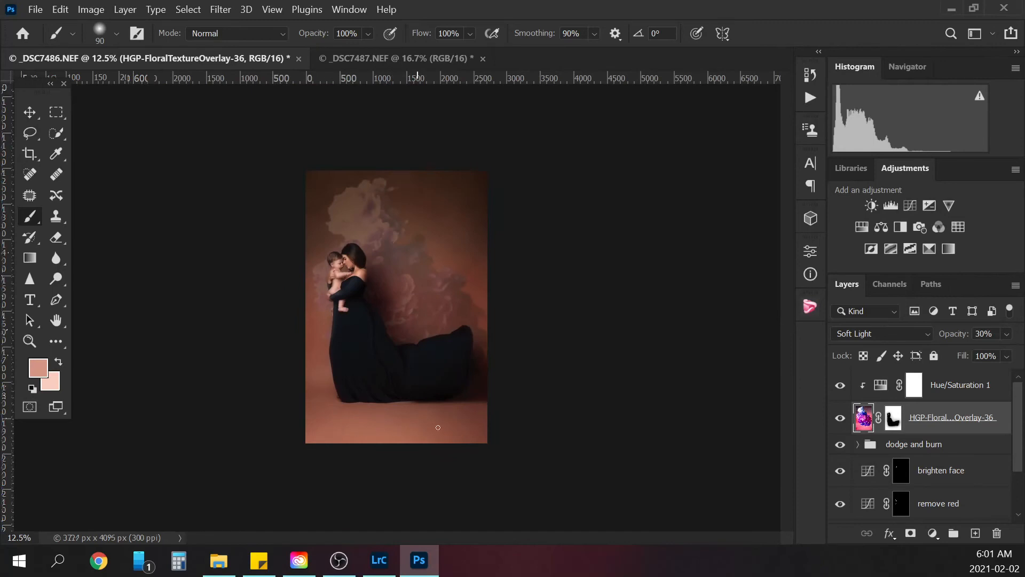
Step: Add a Curves adjustment above Hue/Saturation 1, pull its midtones down slightly to darken, and invert its mask to black
{"action": "left_click", "coordinate": [959, 386]}
{"action": "left_click", "coordinate": [933, 533]}
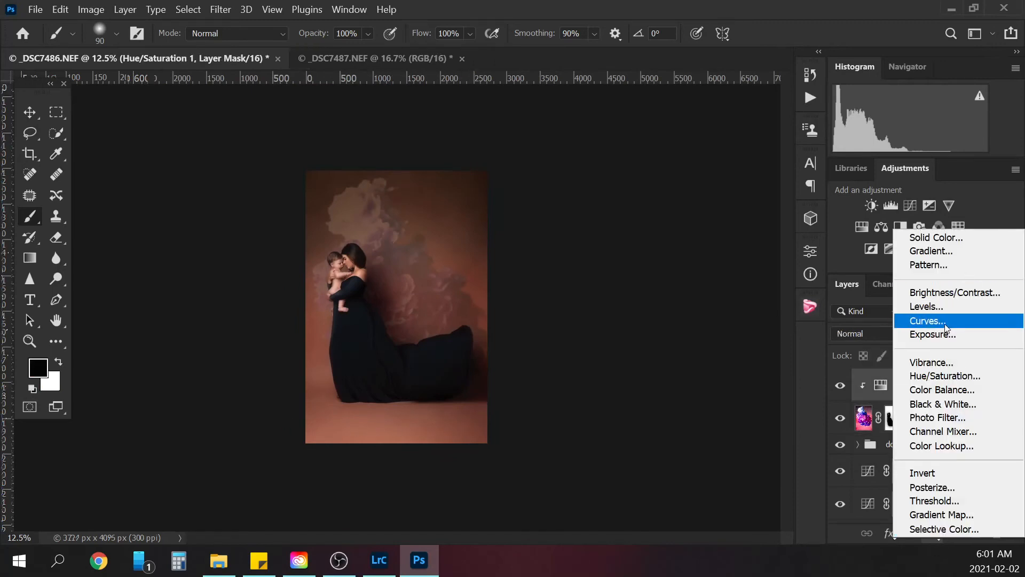
{"action": "left_click", "coordinate": [943, 322]}
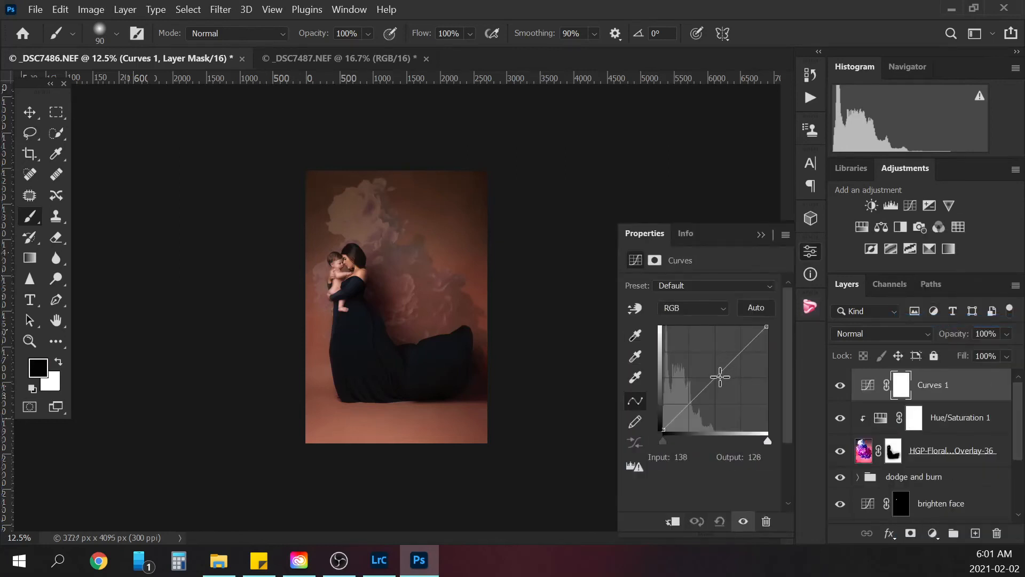
{"action": "left_click_drag", "start_coordinate": [716, 378], "coordinate": [718, 386]}
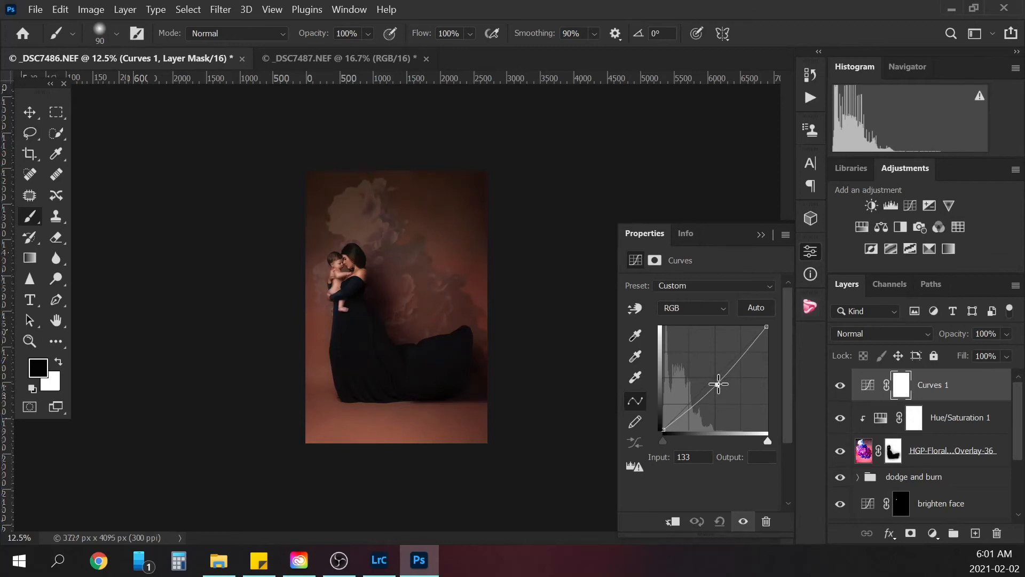
{"action": "left_click_drag", "start_coordinate": [718, 386], "coordinate": [717, 381]}
{"action": "left_click", "coordinate": [761, 234]}
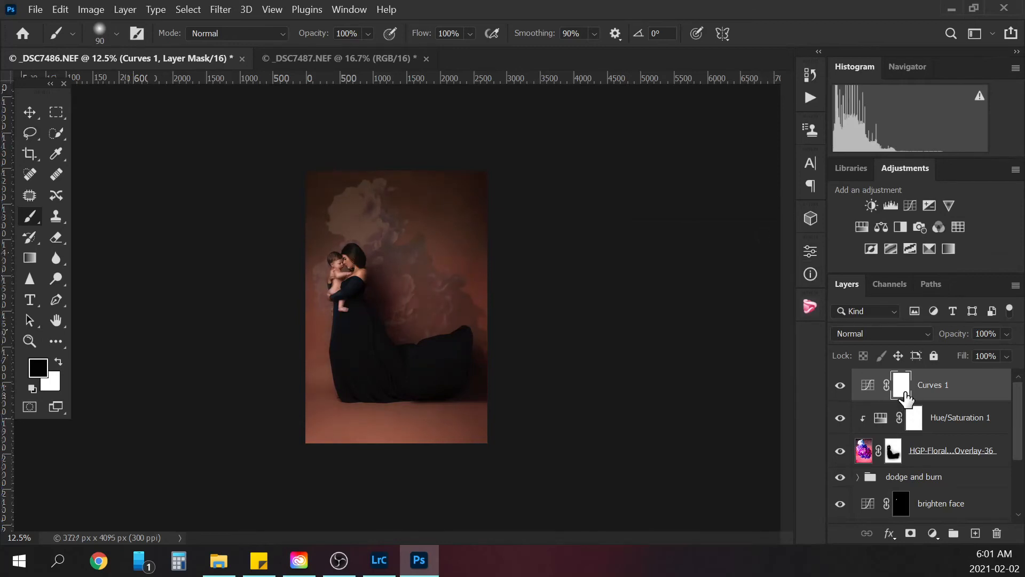
{"action": "key", "text": "ctrl+i"}
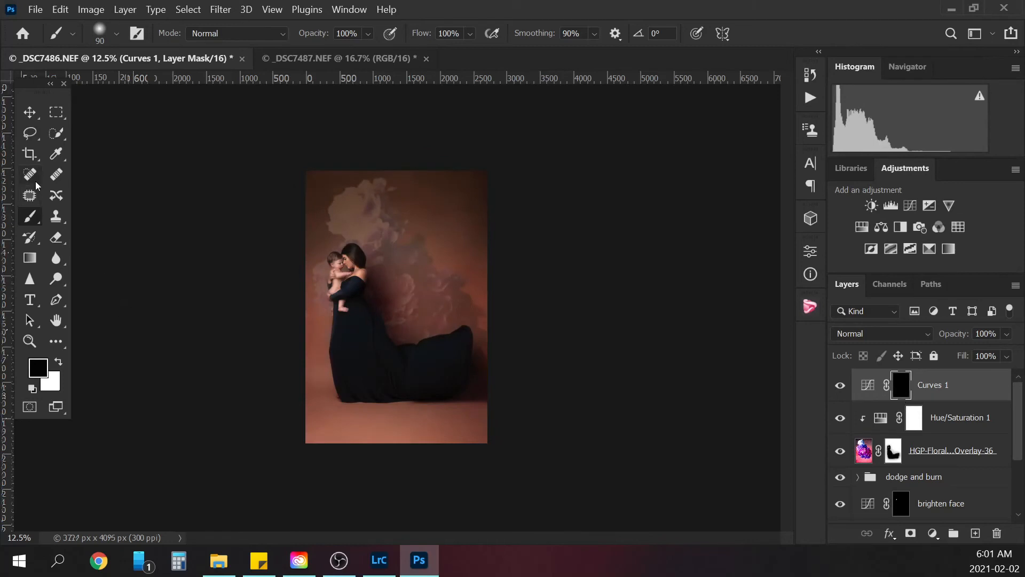
Step: Darken the floor along the portrait's bottom edge by painting white on the Curves mask with a soft 1000 px brush at 100% opacity
{"action": "left_click", "coordinate": [116, 35]}
{"action": "left_click_drag", "start_coordinate": [137, 86], "coordinate": [165, 87]}
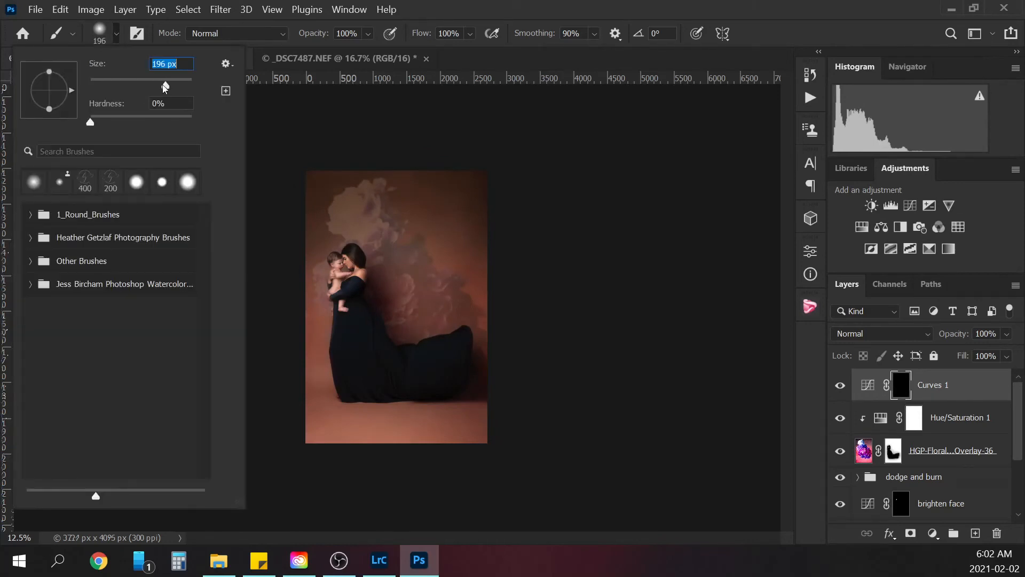
{"action": "key", "text": "Return"}
{"action": "key", "text": "x"}
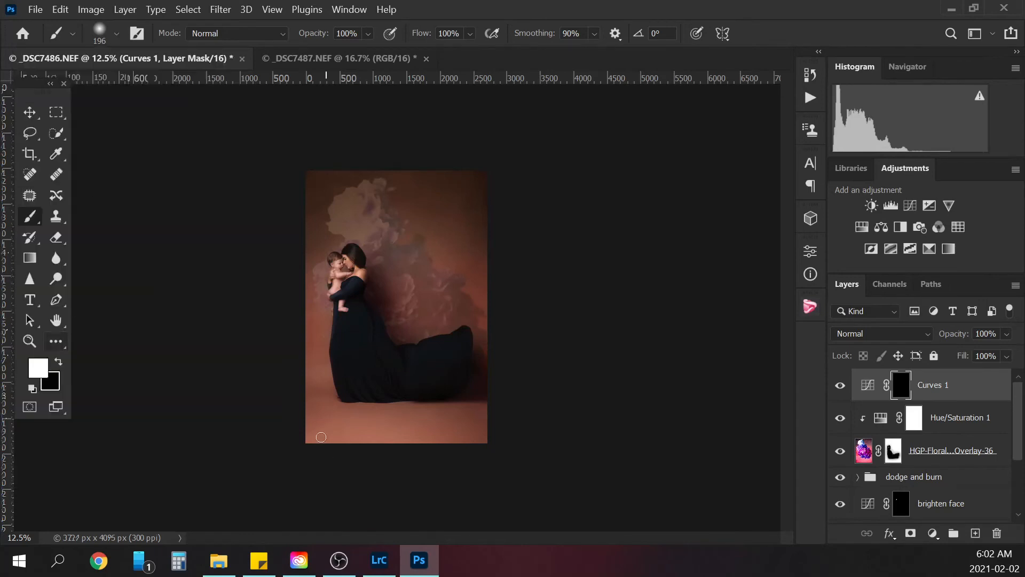
{"action": "key", "text": "bracketright"}
{"action": "key", "text": "bracketright"}
{"action": "key", "text": "bracketright"}
{"action": "key", "text": "bracketright"}
{"action": "key", "text": "bracketright"}
{"action": "key", "text": "bracketright"}
{"action": "key", "text": "bracketright"}
{"action": "key", "text": "bracketright"}
{"action": "key", "text": "bracketright"}
{"action": "key", "text": "bracketright"}
{"action": "key", "text": "bracketright"}
{"action": "key", "text": "bracketright"}
{"action": "key", "text": "bracketleft"}
{"action": "key", "text": "bracketleft"}
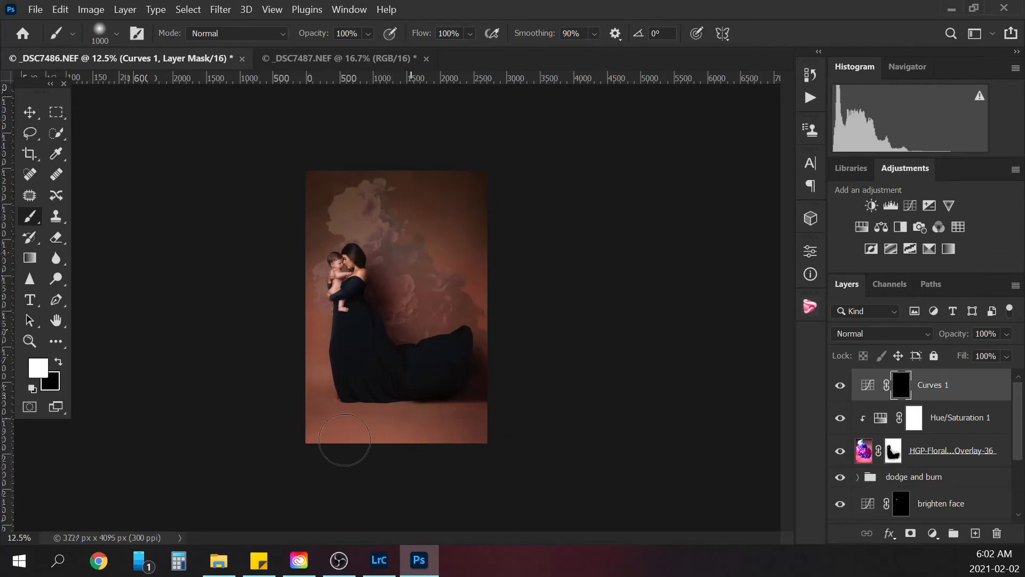
{"action": "left_click_drag", "start_coordinate": [344, 439], "coordinate": [306, 404]}
{"action": "left_click_drag", "start_coordinate": [324, 448], "coordinate": [408, 449]}
Step: Refine the Curves mask beside the gown's hem with an 800 px brush at 41% opacity, and compare the image with the adjustment hidden and shown
{"action": "key", "text": "bracketleft"}
{"action": "key", "text": "bracketleft"}
{"action": "left_click", "coordinate": [369, 36]}
{"action": "left_click", "coordinate": [354, 51]}
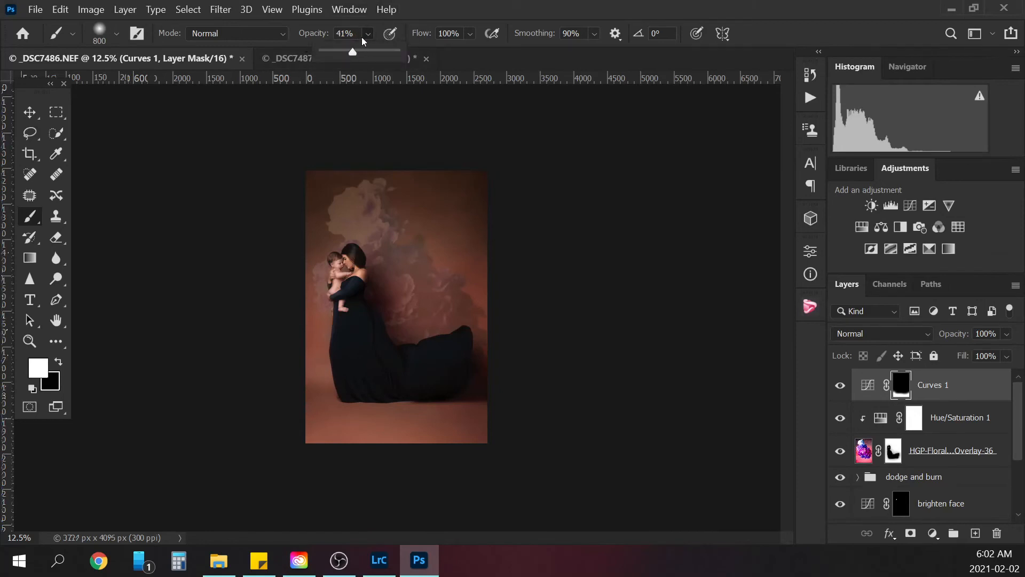
{"action": "left_click", "coordinate": [366, 35]}
{"action": "left_click", "coordinate": [312, 380]}
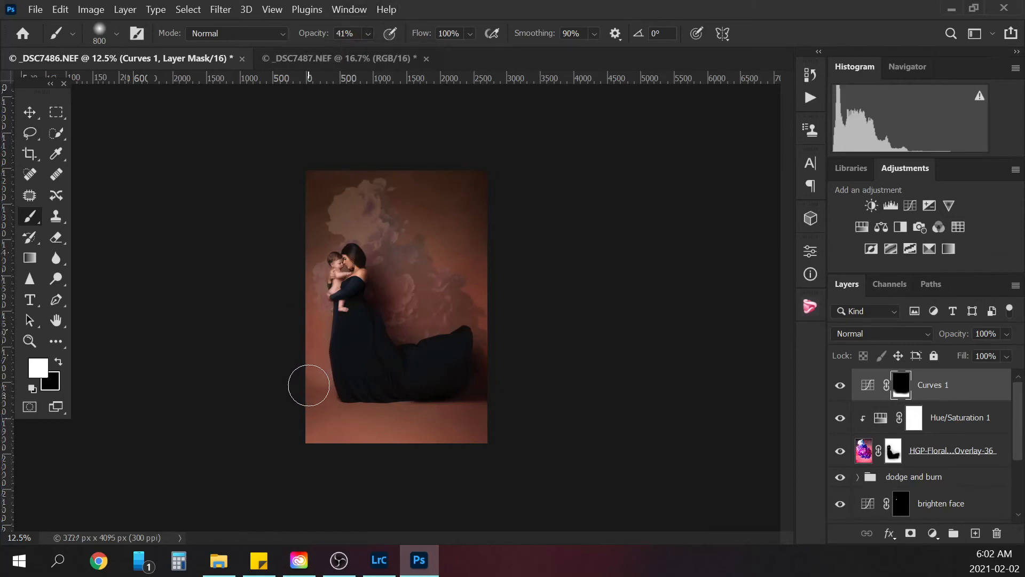
{"action": "key", "text": "x"}
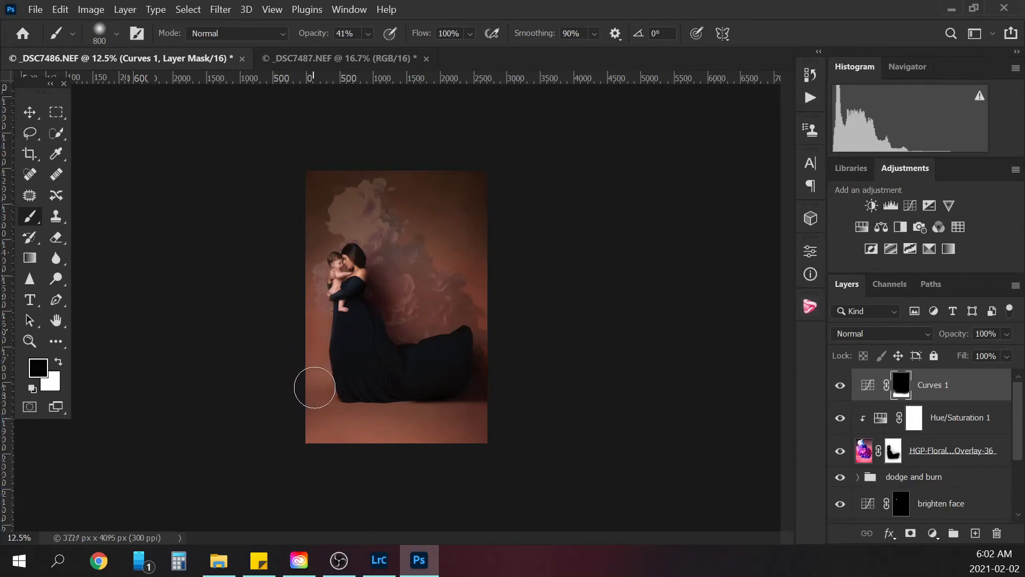
{"action": "left_click", "coordinate": [840, 387]}
{"action": "left_click", "coordinate": [839, 392]}
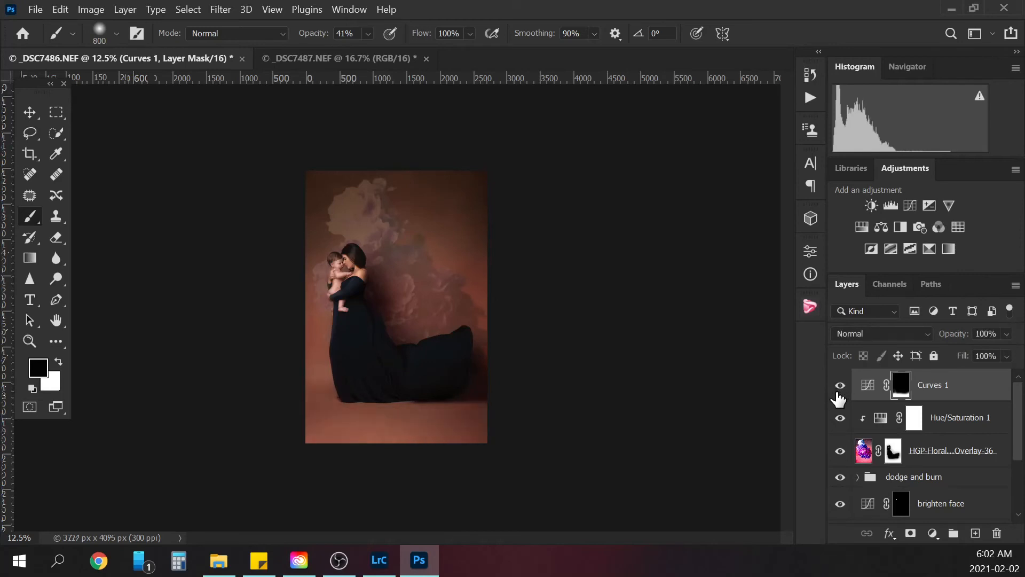
Step: Add a Curves adjustment above Curves 1 and shape a gentle S-curve, lowering the shadows and raising the highlights for contrast
{"action": "key", "text": "ctrl+plus"}
{"action": "key", "text": "ctrl+plus"}
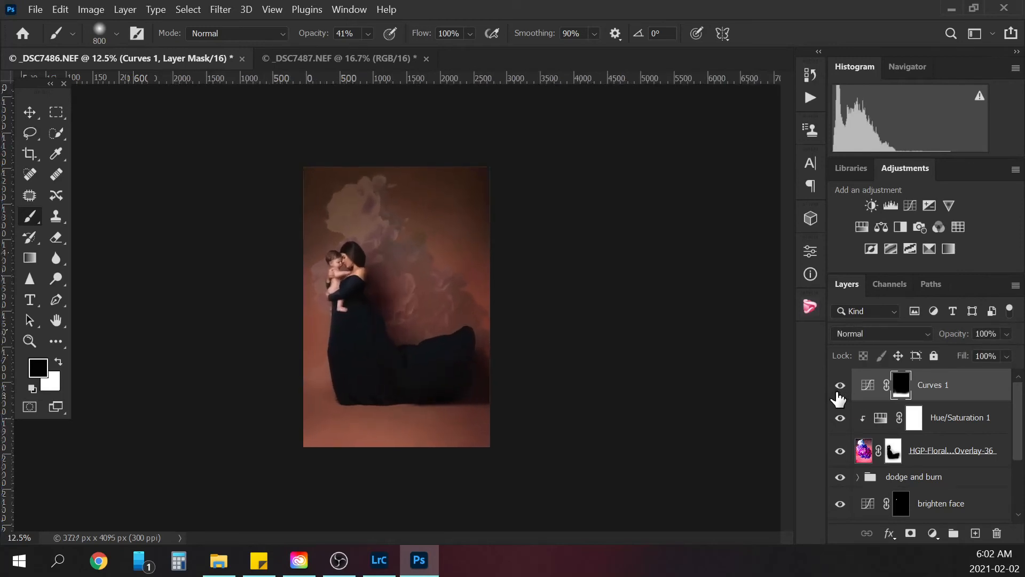
{"action": "key", "text": "ctrl+minus"}
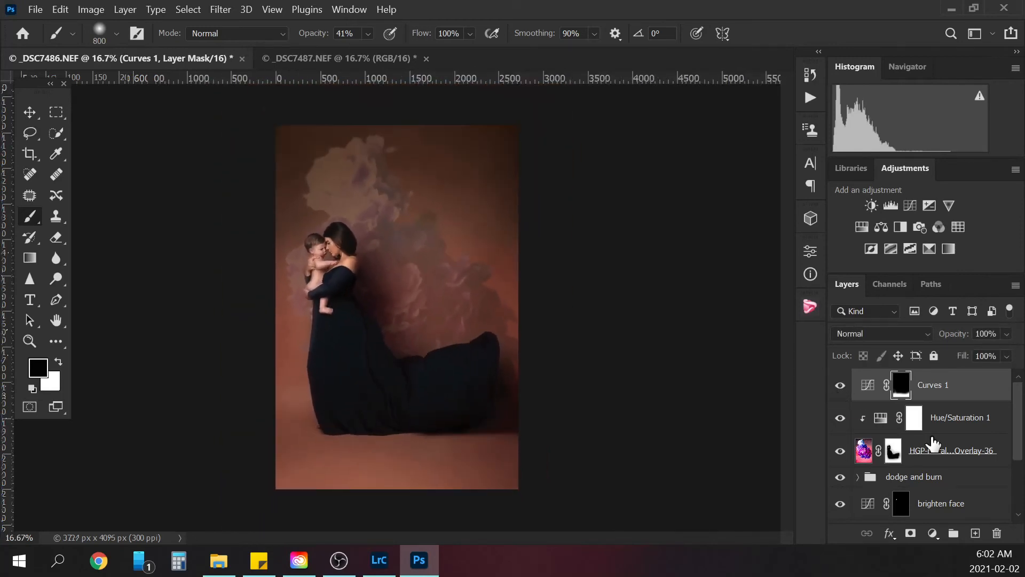
{"action": "left_click", "coordinate": [932, 533]}
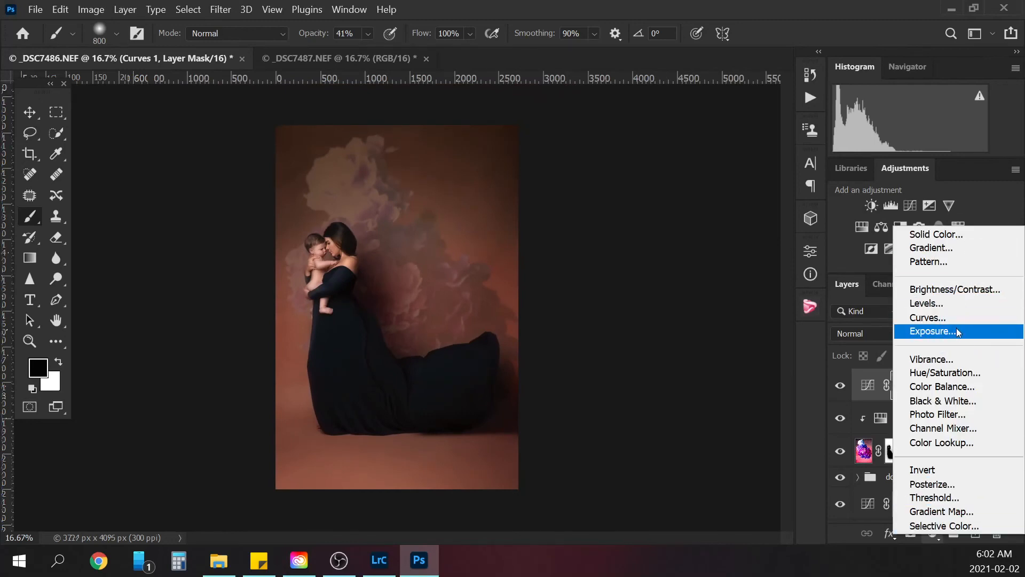
{"action": "left_click", "coordinate": [947, 318]}
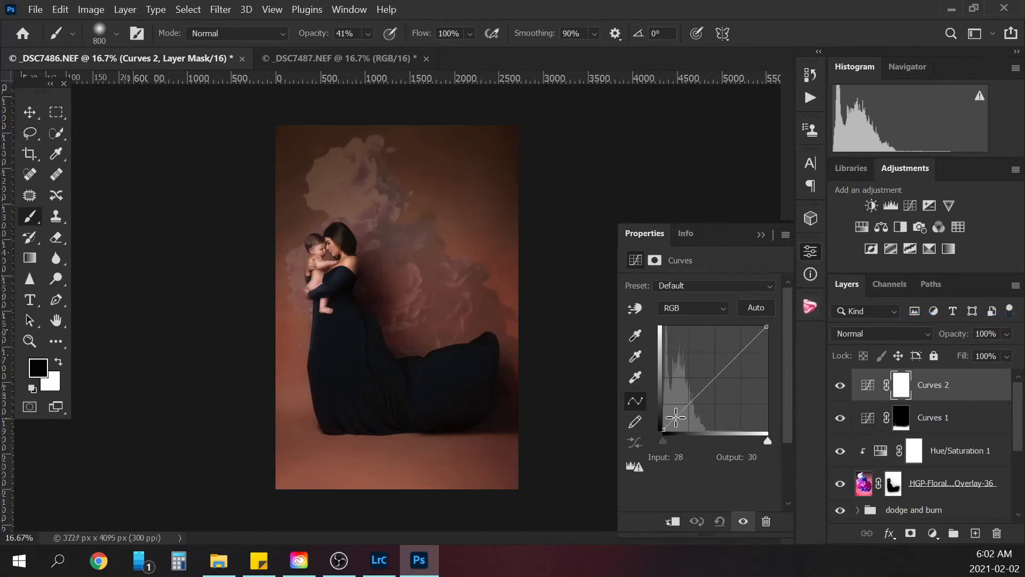
{"action": "left_click_drag", "start_coordinate": [675, 416], "coordinate": [676, 421]}
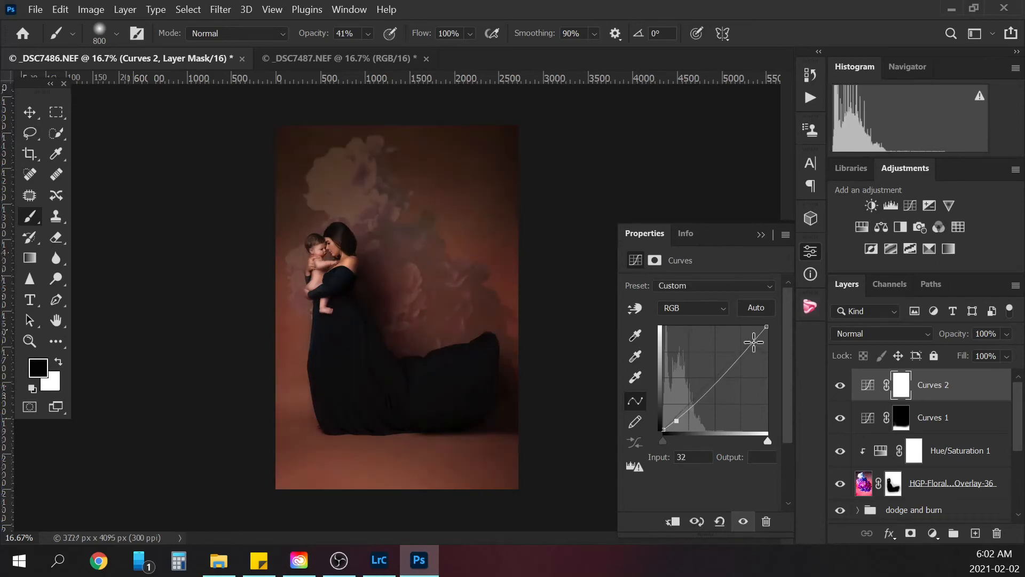
{"action": "left_click_drag", "start_coordinate": [753, 342], "coordinate": [752, 337]}
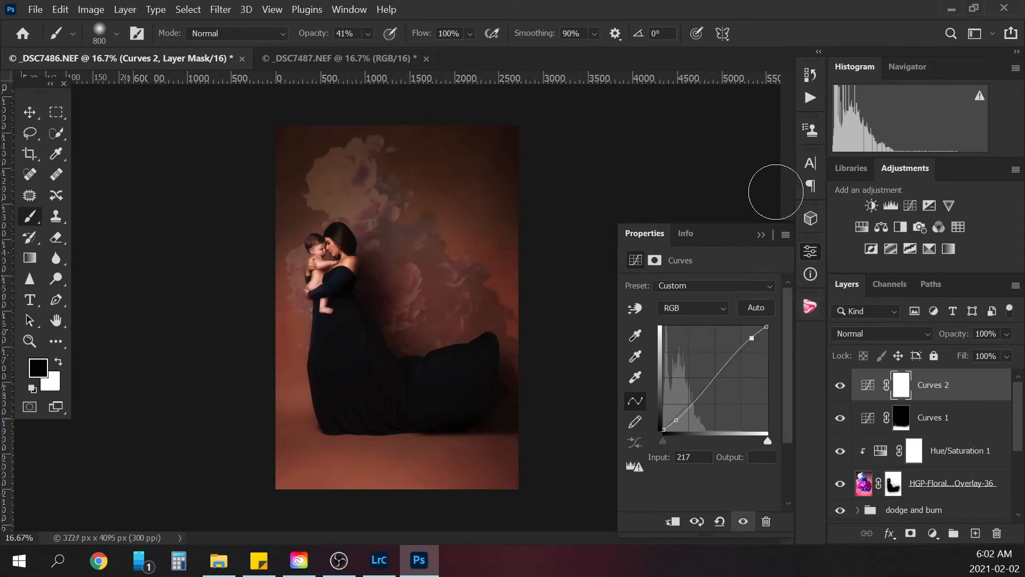
{"action": "left_click", "coordinate": [762, 235]}
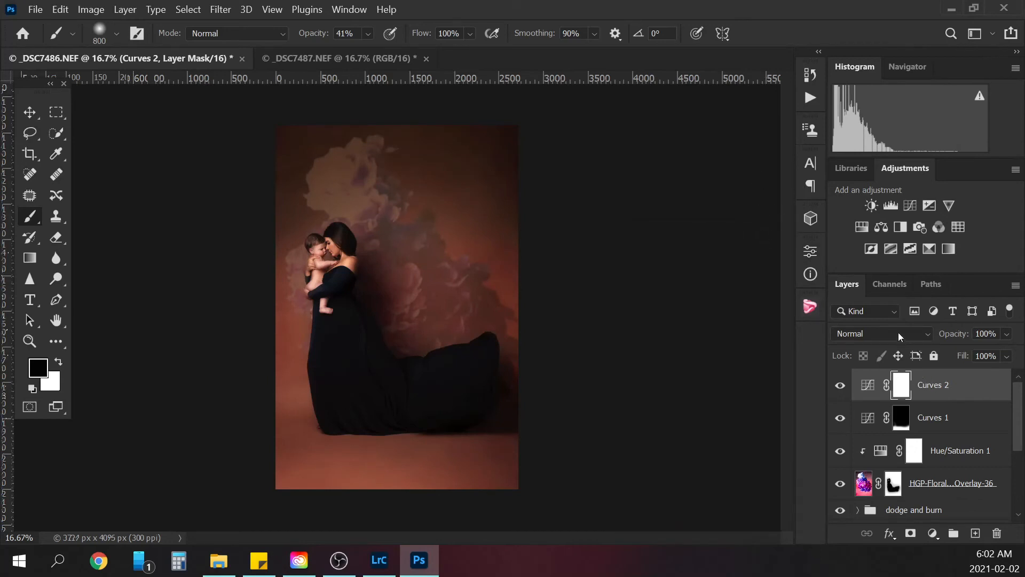
Step: Compare the image with Curves 2 hidden and shown, and set that adjustment's blend mode to Luminosity
{"action": "left_click", "coordinate": [840, 385]}
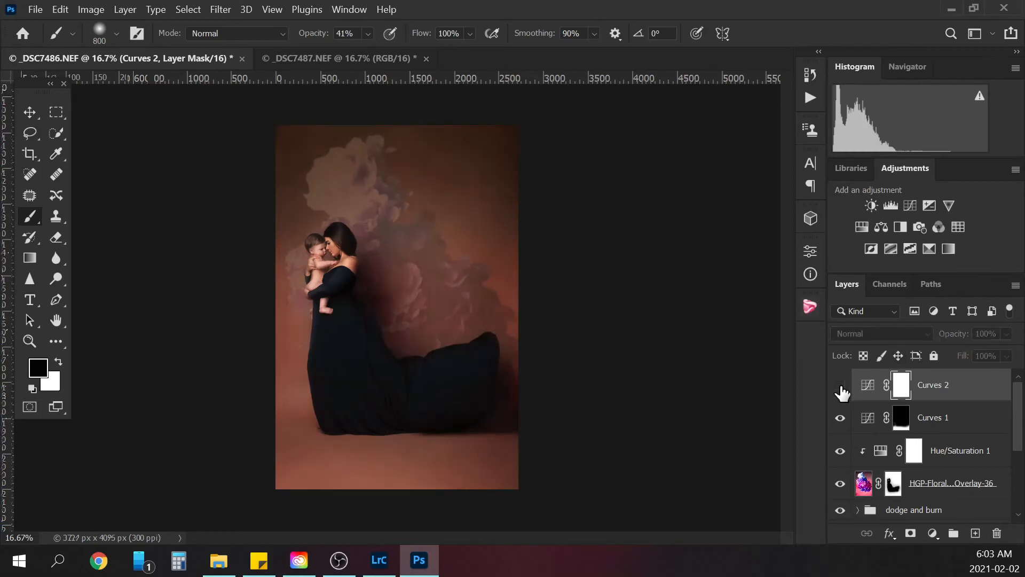
{"action": "left_click", "coordinate": [840, 385]}
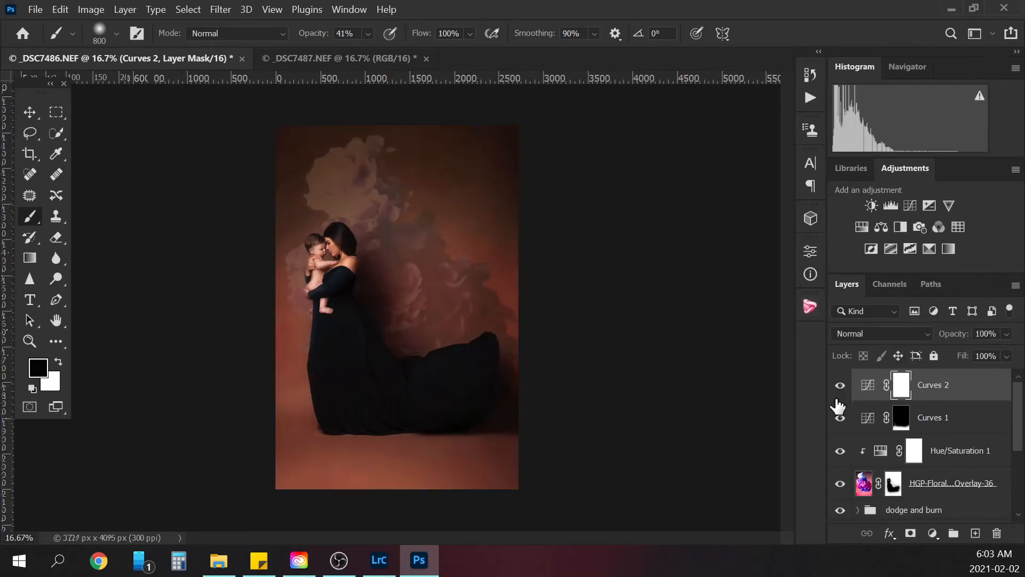
{"action": "left_click", "coordinate": [841, 387]}
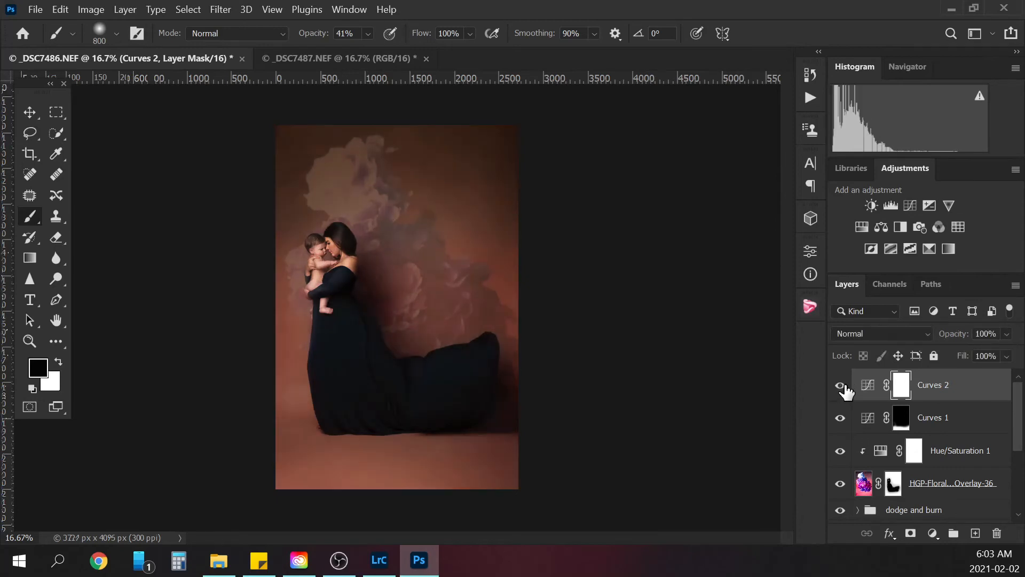
{"action": "left_click", "coordinate": [843, 386]}
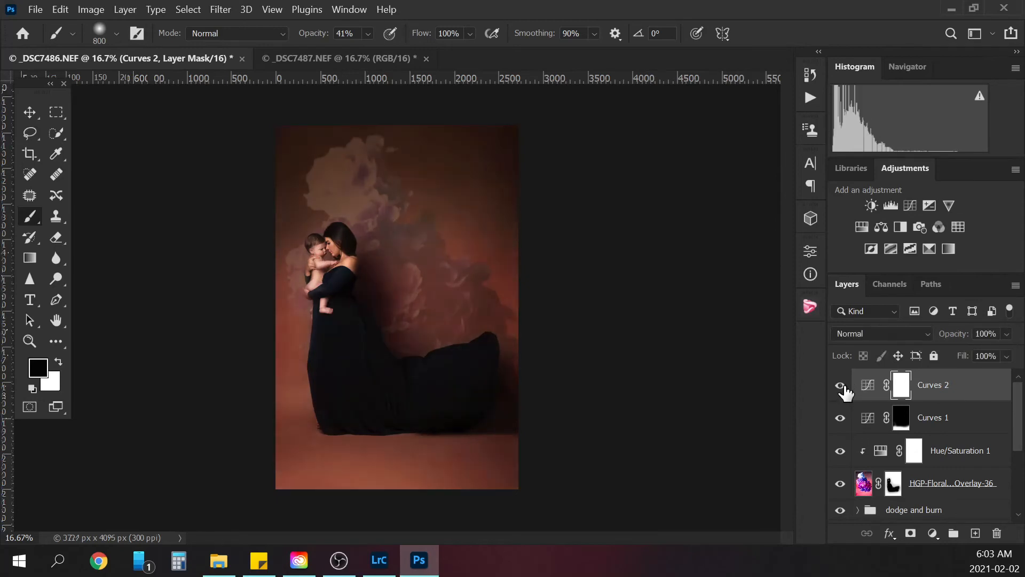
{"action": "left_click", "coordinate": [882, 335]}
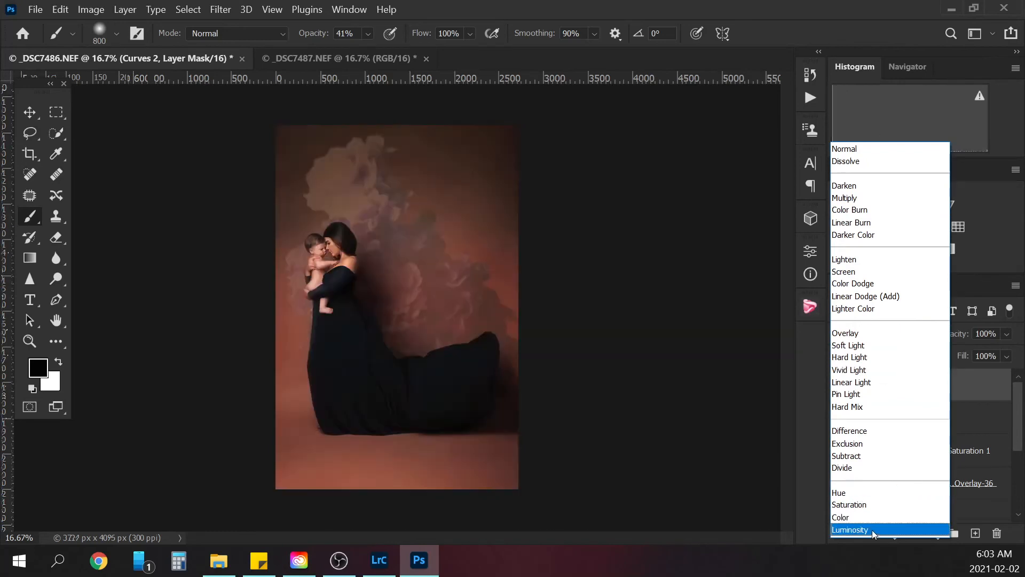
{"action": "left_click", "coordinate": [869, 529]}
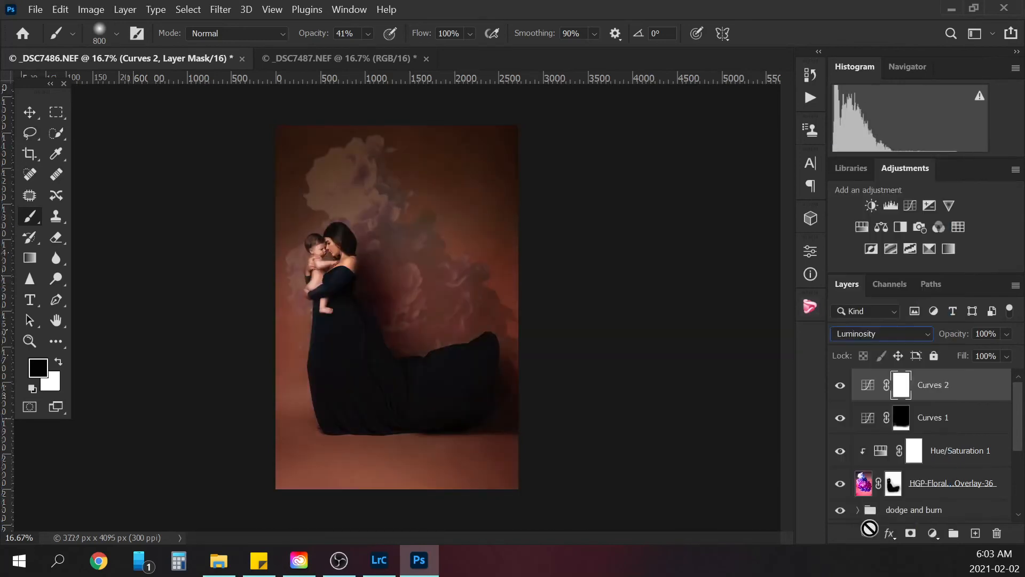
Step: Check the Luminosity-blended Curves 2 hidden and shown, reduce its opacity to 30%, and compare the softened contrast again
{"action": "left_click", "coordinate": [842, 385]}
{"action": "left_click", "coordinate": [842, 385]}
{"action": "left_click", "coordinate": [842, 385]}
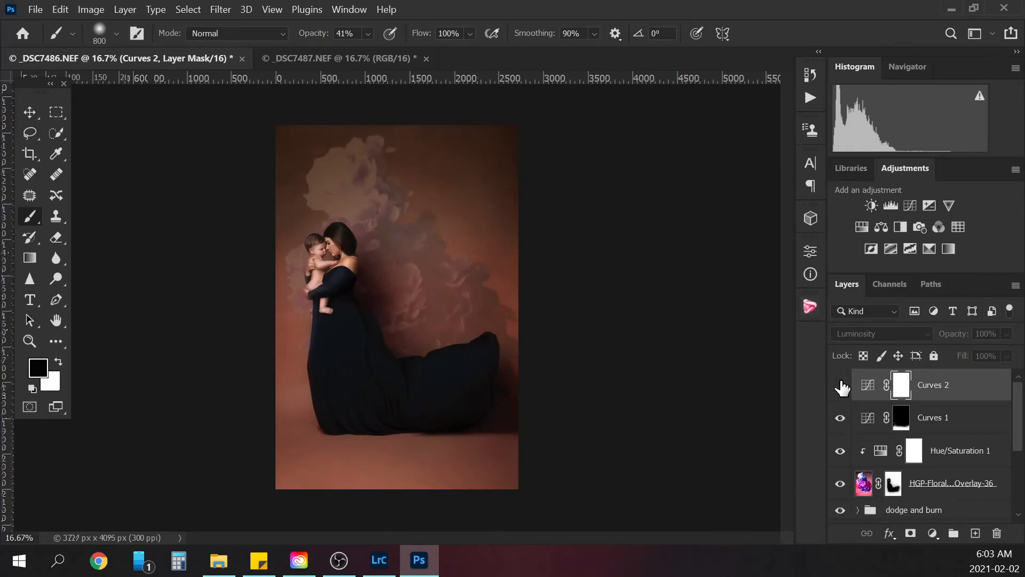
{"action": "left_click", "coordinate": [843, 389]}
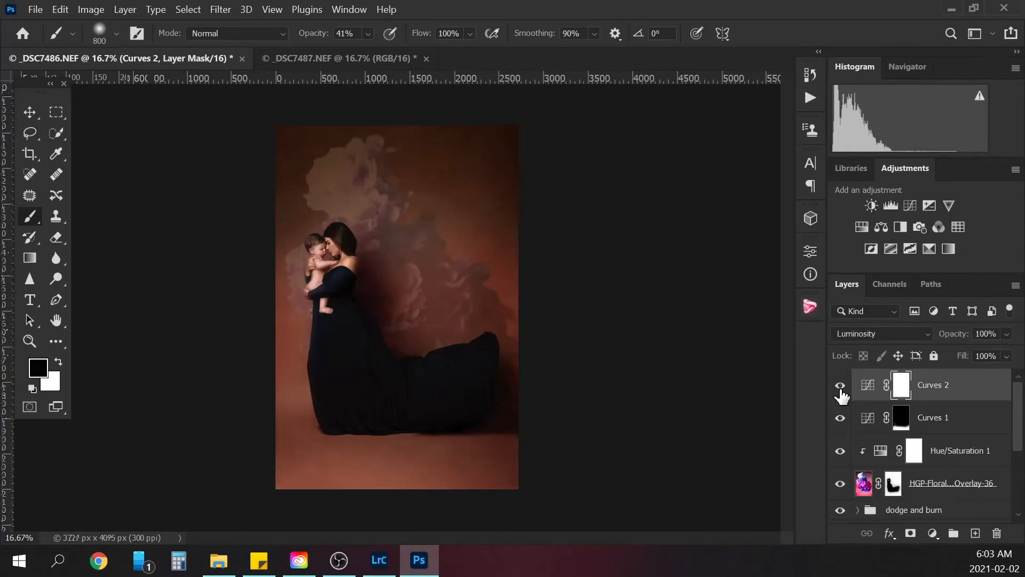
{"action": "left_click", "coordinate": [844, 391]}
{"action": "left_click", "coordinate": [847, 389]}
{"action": "left_click", "coordinate": [963, 335]}
{"action": "type", "text": "30"}
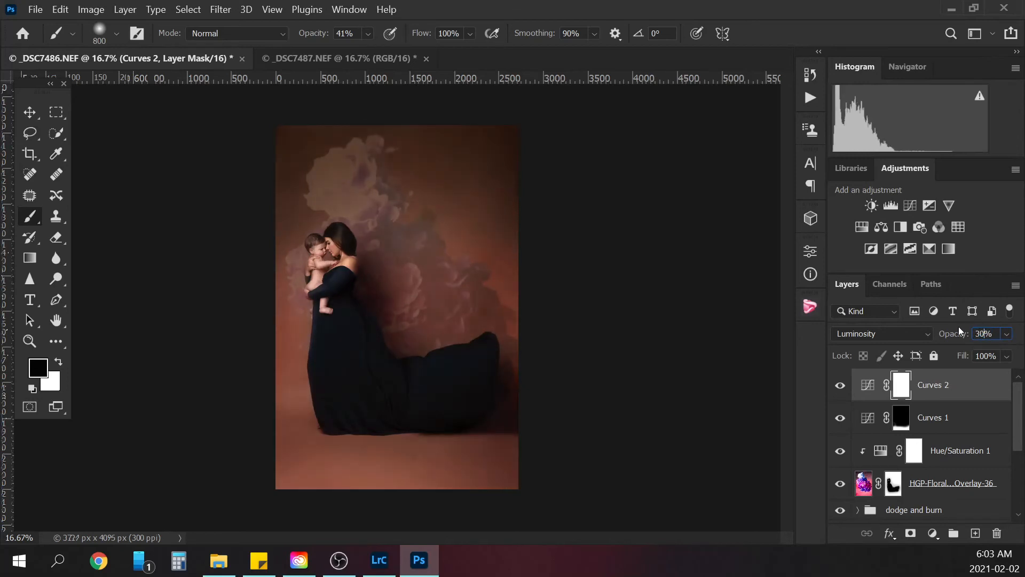
{"action": "left_click", "coordinate": [840, 387]}
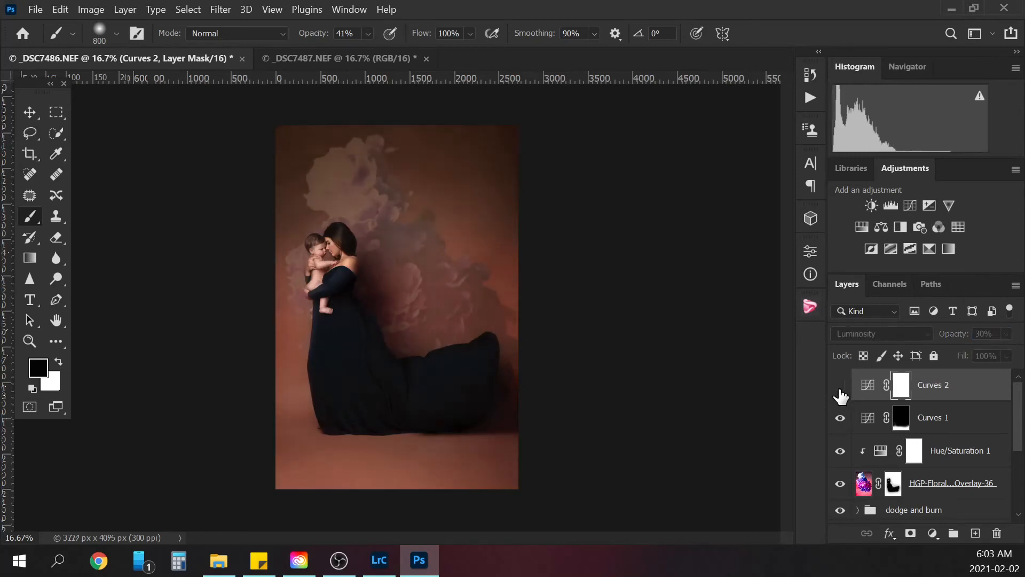
{"action": "left_click", "coordinate": [841, 393]}
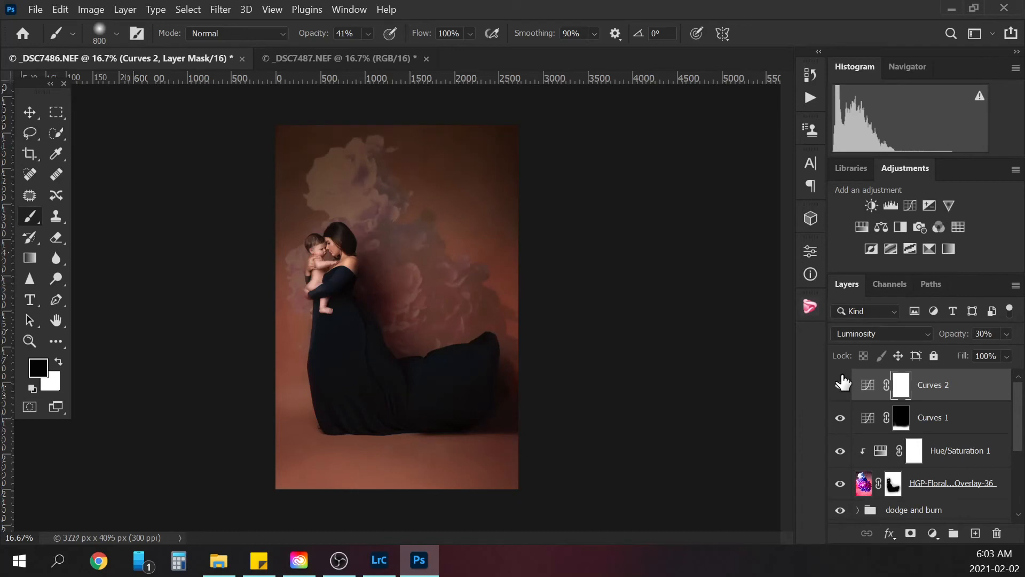
Step: Add a Gradient Fill layer above Curves 2 with a reversed Radial style and a scale of 199%
{"action": "left_click", "coordinate": [933, 533]}
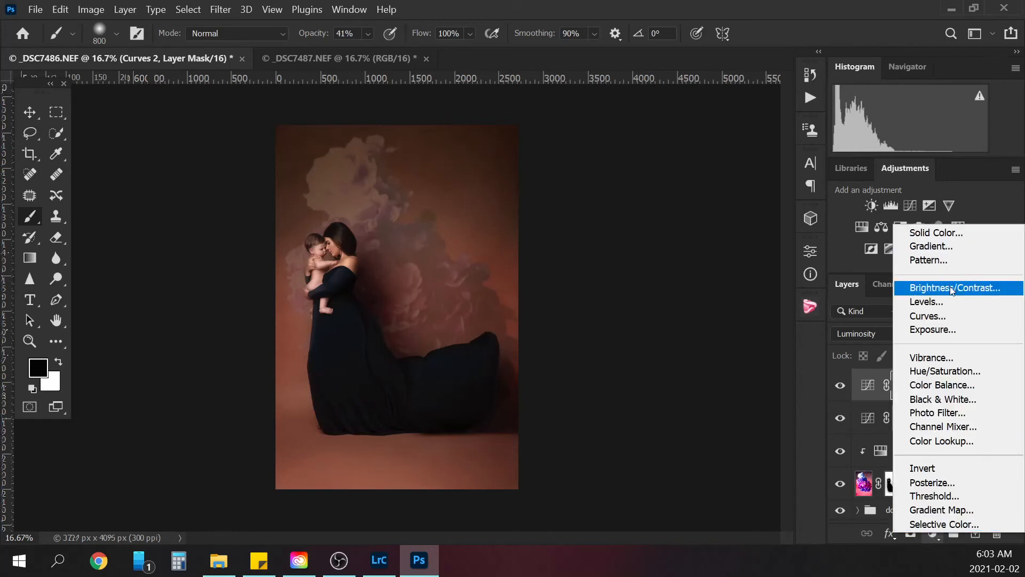
{"action": "left_click", "coordinate": [947, 246]}
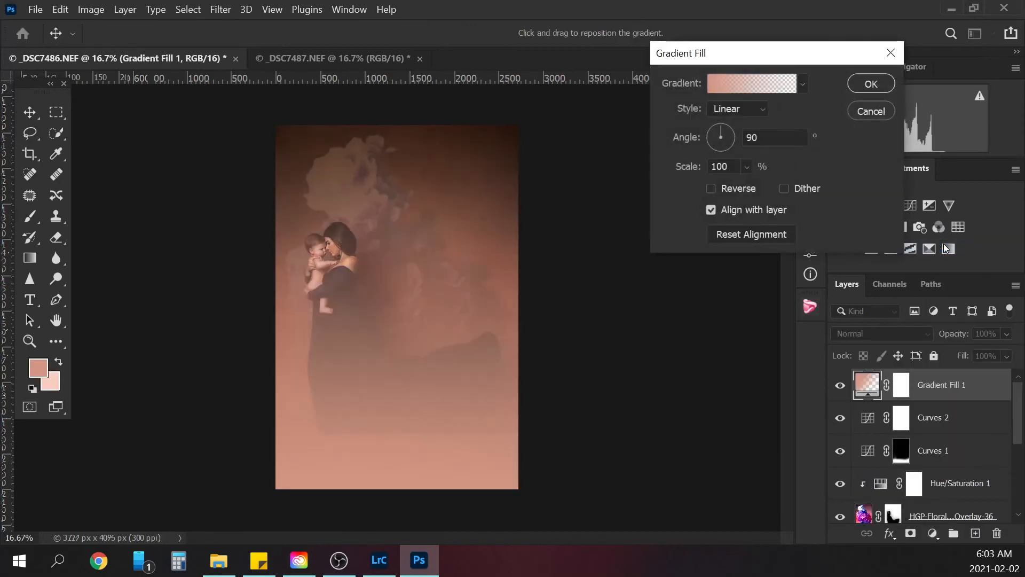
{"action": "left_click", "coordinate": [737, 108]}
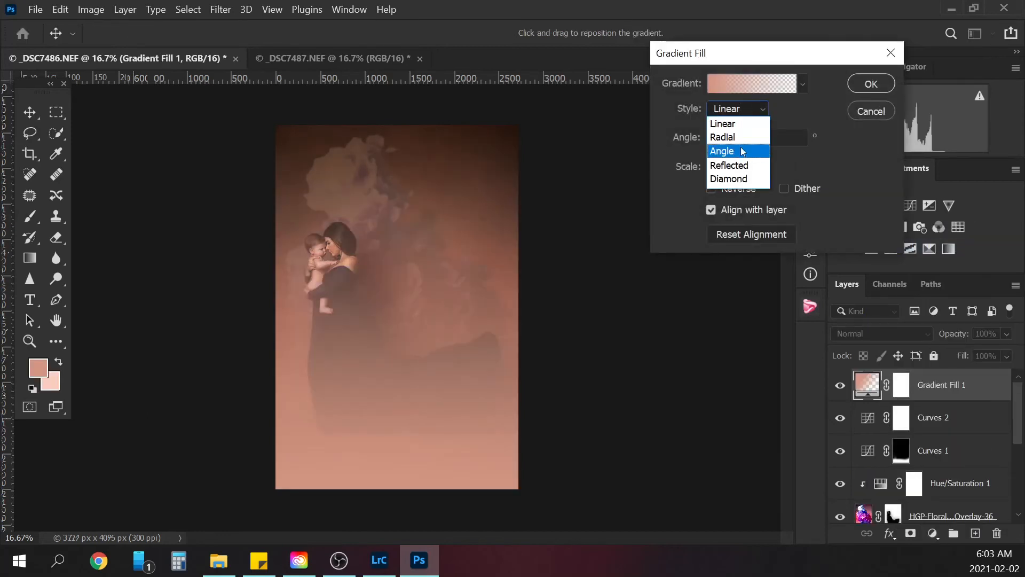
{"action": "left_click", "coordinate": [726, 112]}
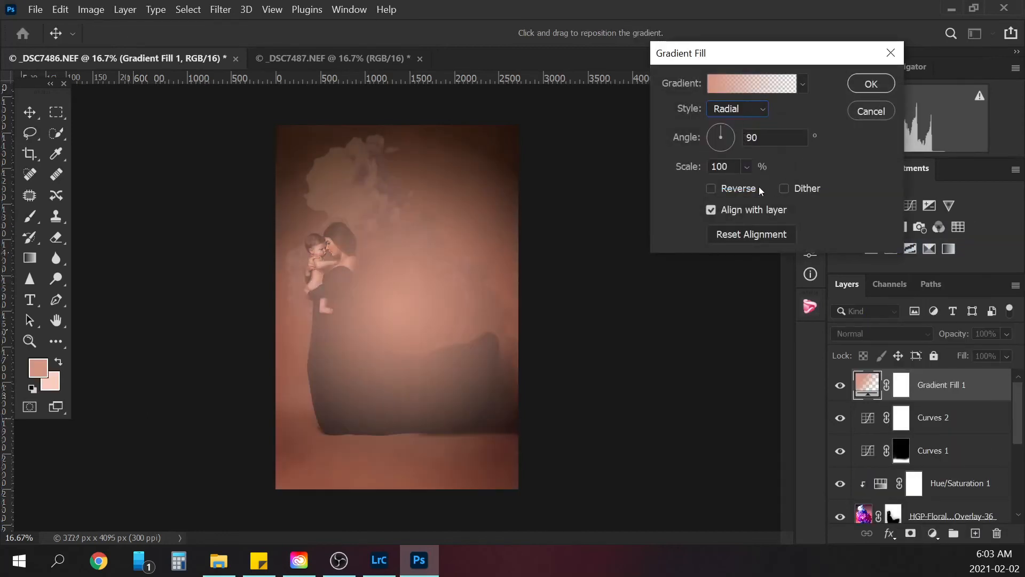
{"action": "left_click", "coordinate": [758, 188]}
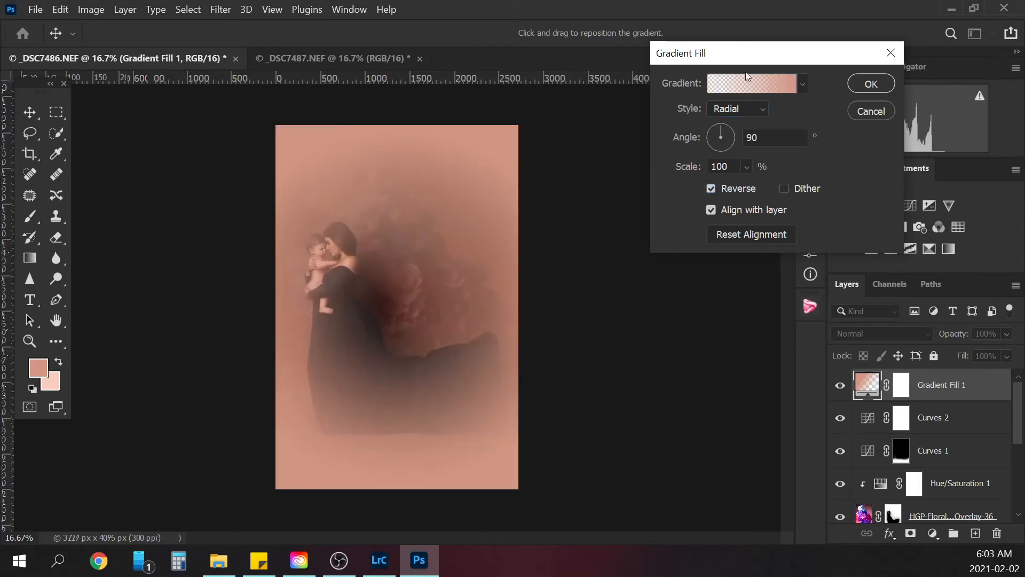
{"action": "left_click", "coordinate": [747, 167]}
{"action": "left_click", "coordinate": [760, 187]}
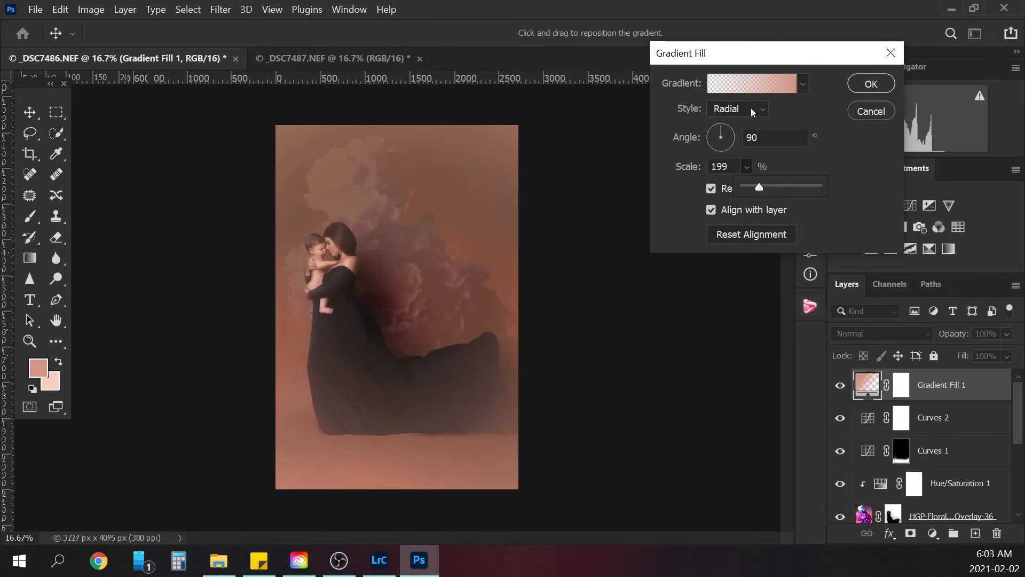
Step: Change the starting colour stop of the fill's gradient to a near-black tone
{"action": "left_click", "coordinate": [771, 85]}
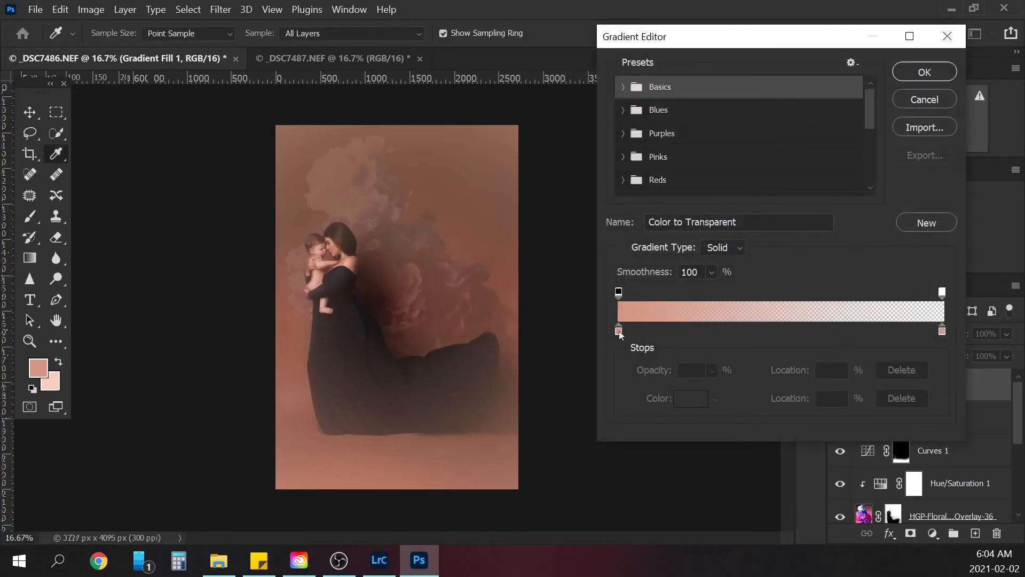
{"action": "left_click", "coordinate": [619, 331]}
{"action": "double_click", "coordinate": [618, 331]}
{"action": "mouse_move", "coordinate": [619, 332]}
{"action": "left_mouse_down"}
{"action": "mouse_move", "coordinate": [641, 332]}
{"action": "mouse_move", "coordinate": [625, 338]}
{"action": "mouse_move", "coordinate": [635, 347]}
{"action": "left_mouse_up"}
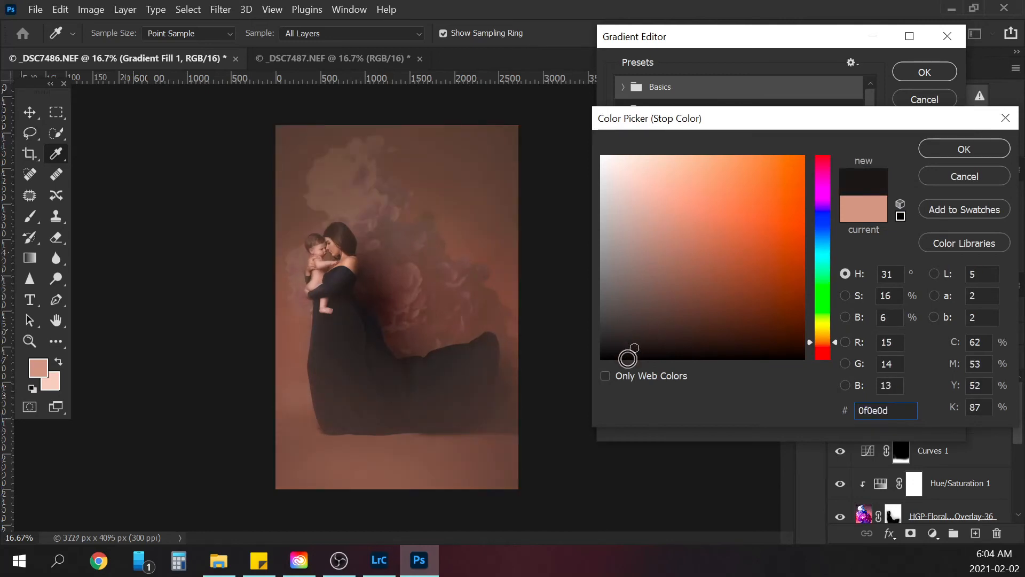
{"action": "left_click", "coordinate": [960, 151]}
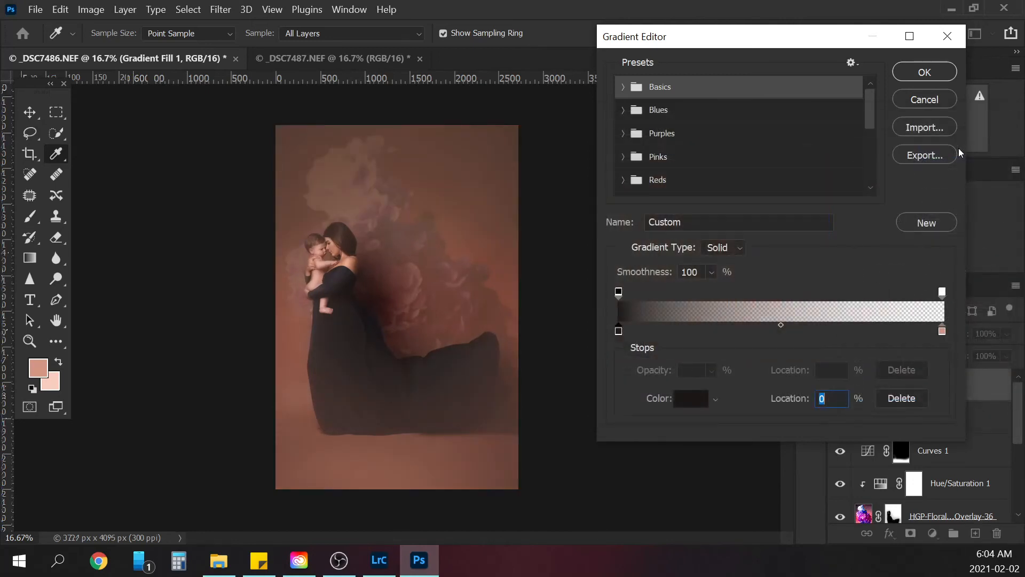
Step: Set the gradient's end colour stop to a light skin tone sampled from the baby, and accept the edited gradient
{"action": "double_click", "coordinate": [942, 331]}
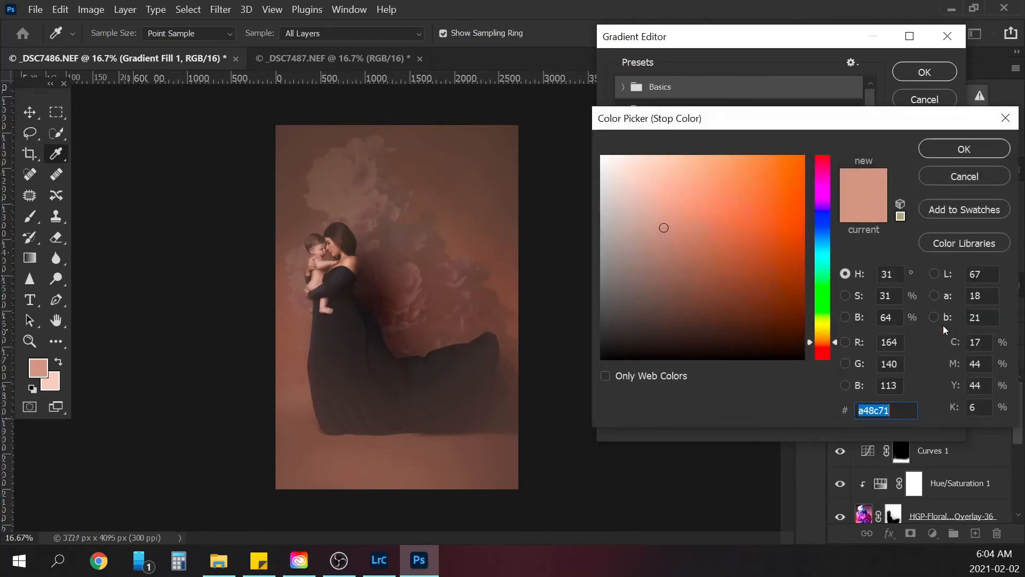
{"action": "left_click", "coordinate": [324, 270]}
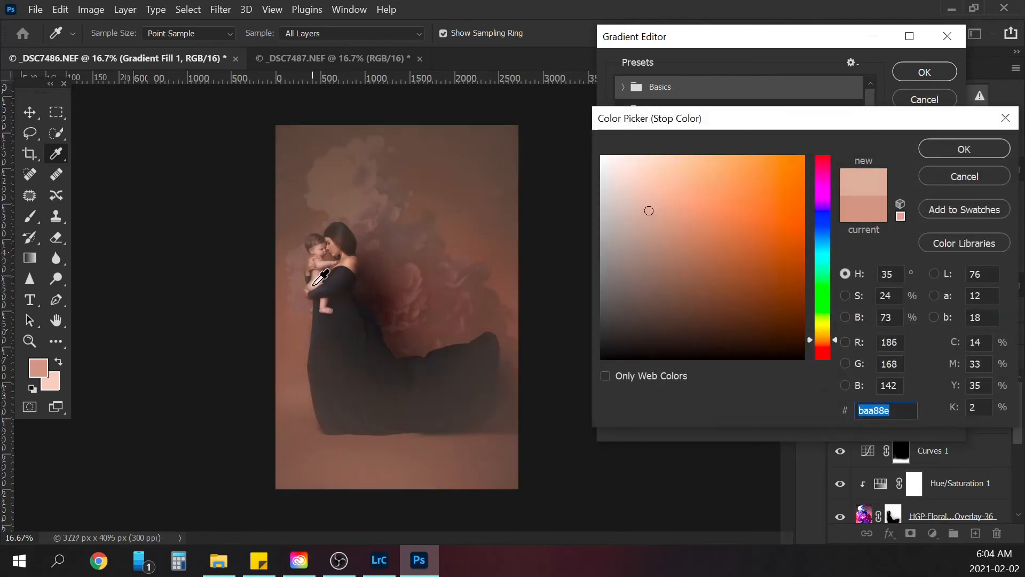
{"action": "left_click", "coordinate": [967, 152]}
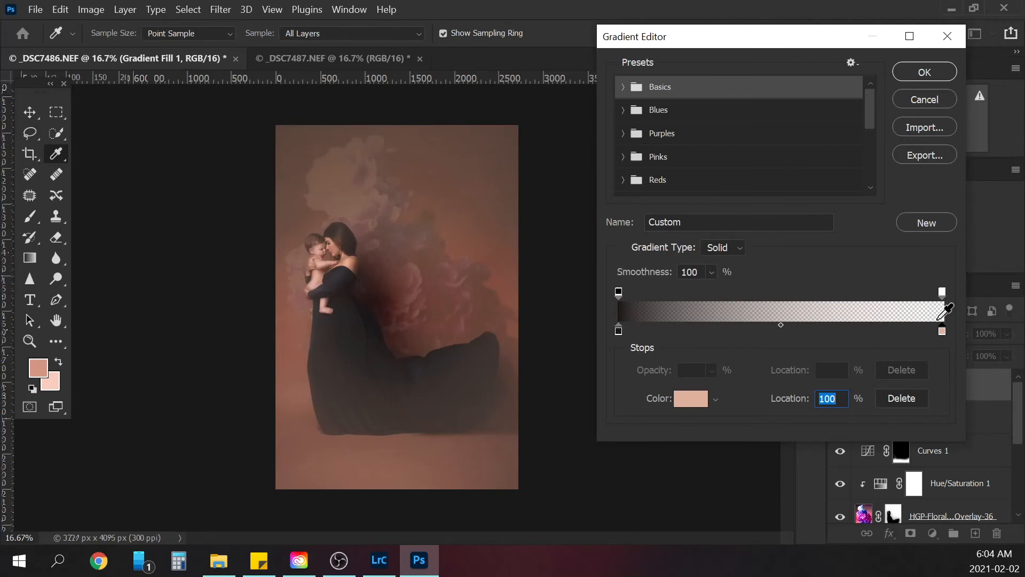
{"action": "left_click", "coordinate": [619, 331]}
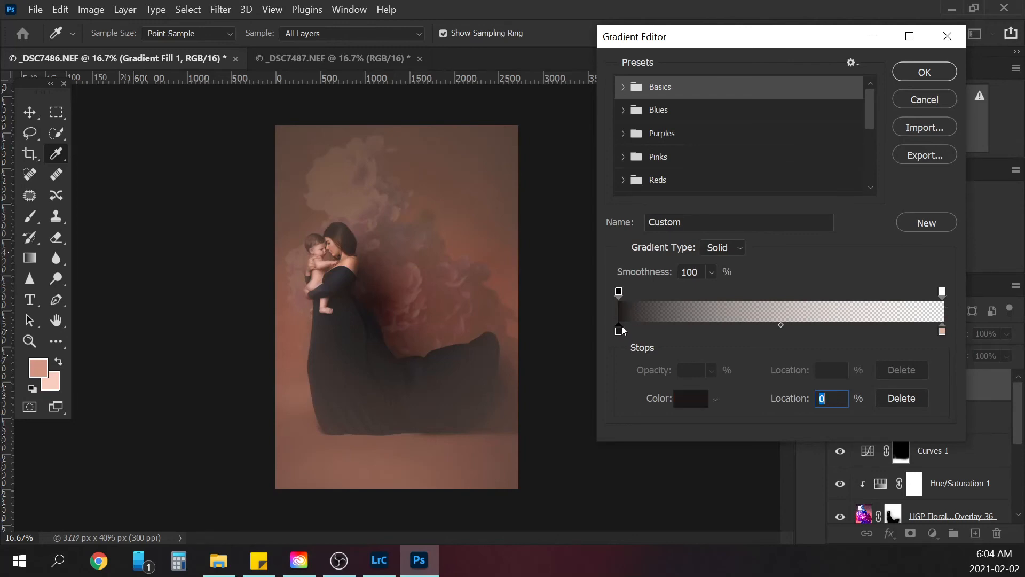
{"action": "left_click", "coordinate": [926, 72]}
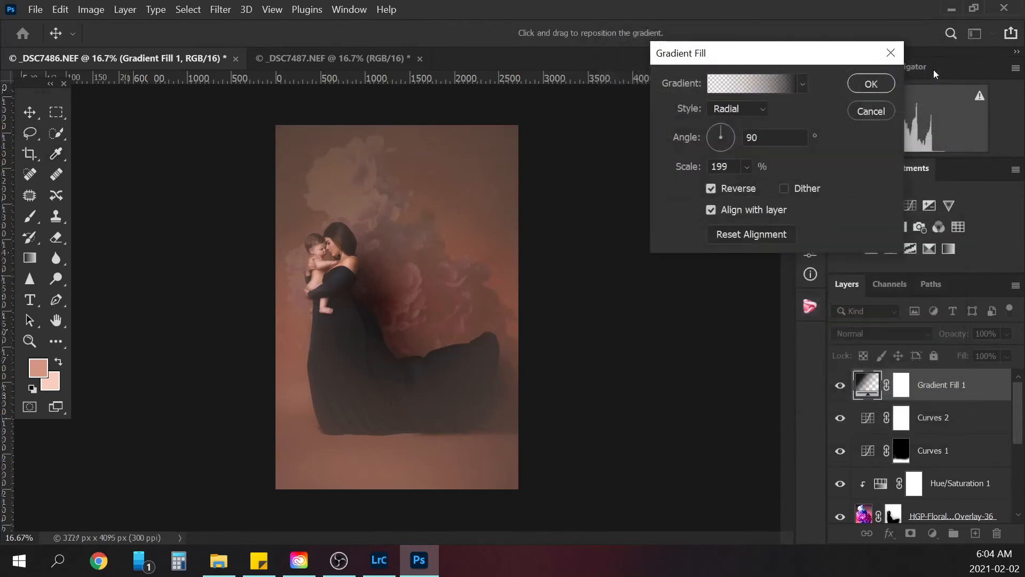
Step: Tighten the radial gradient around the subjects, trying a scale of 100% before setting it to 120%
{"action": "left_click", "coordinate": [746, 168]}
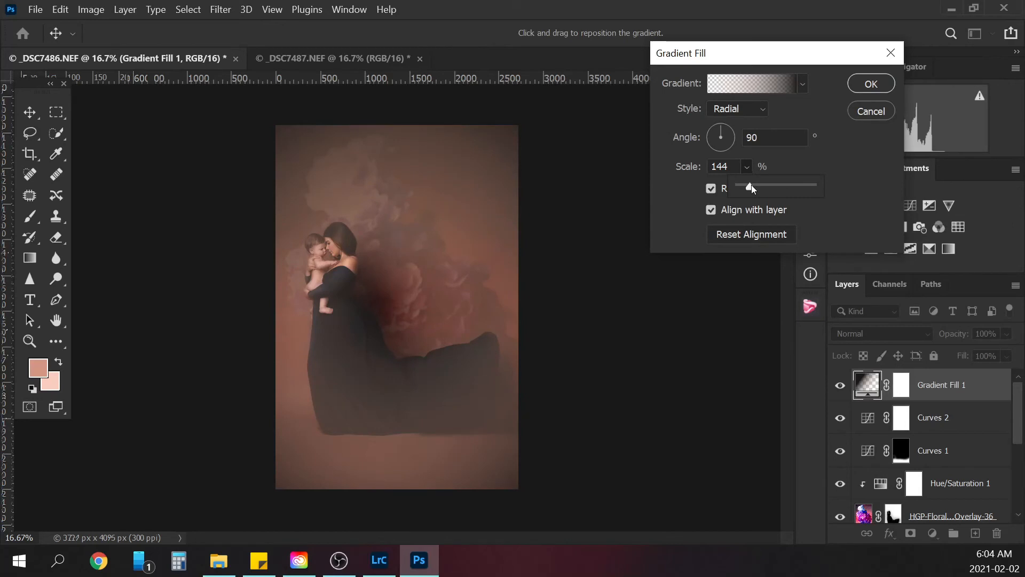
{"action": "left_click_drag", "start_coordinate": [751, 185], "coordinate": [751, 184]}
{"action": "double_click", "coordinate": [734, 167]}
{"action": "type", "text": "100"}
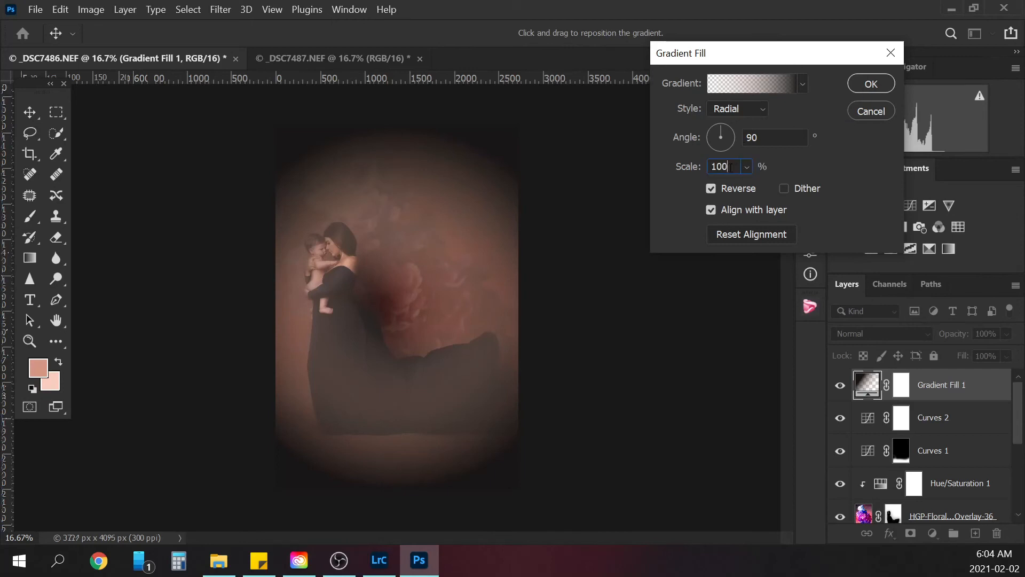
{"action": "type", "text": "120"}
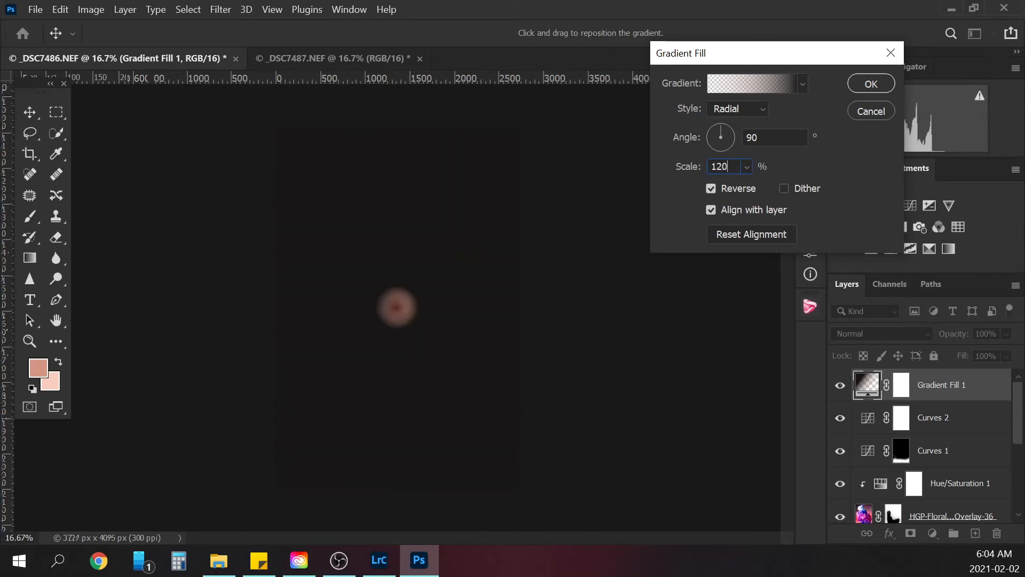
Step: Accept the gradient fill, blend its layer in Soft Light mode, and reduce the layer opacity to 11%
{"action": "left_click", "coordinate": [877, 88]}
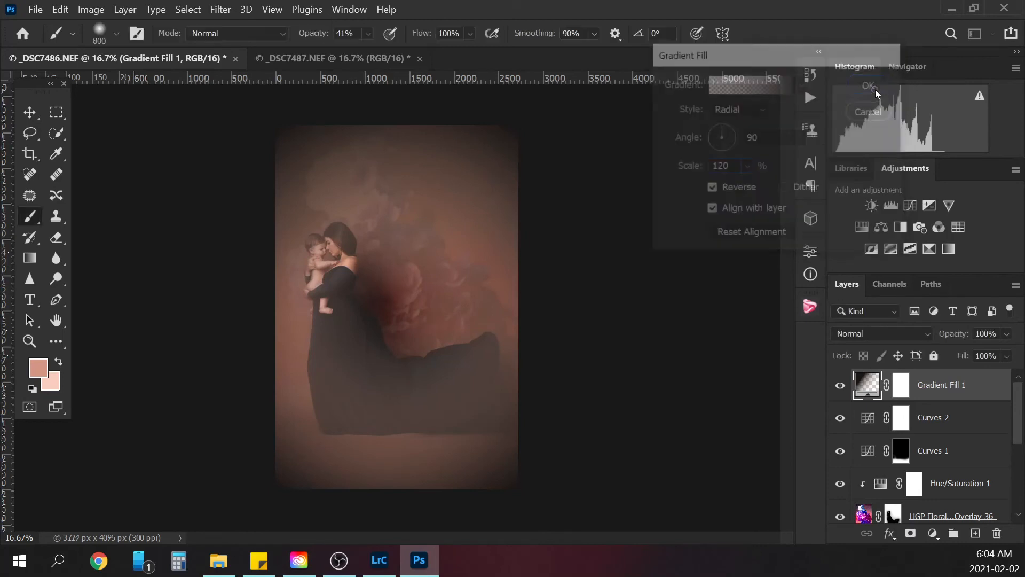
{"action": "left_click", "coordinate": [901, 334]}
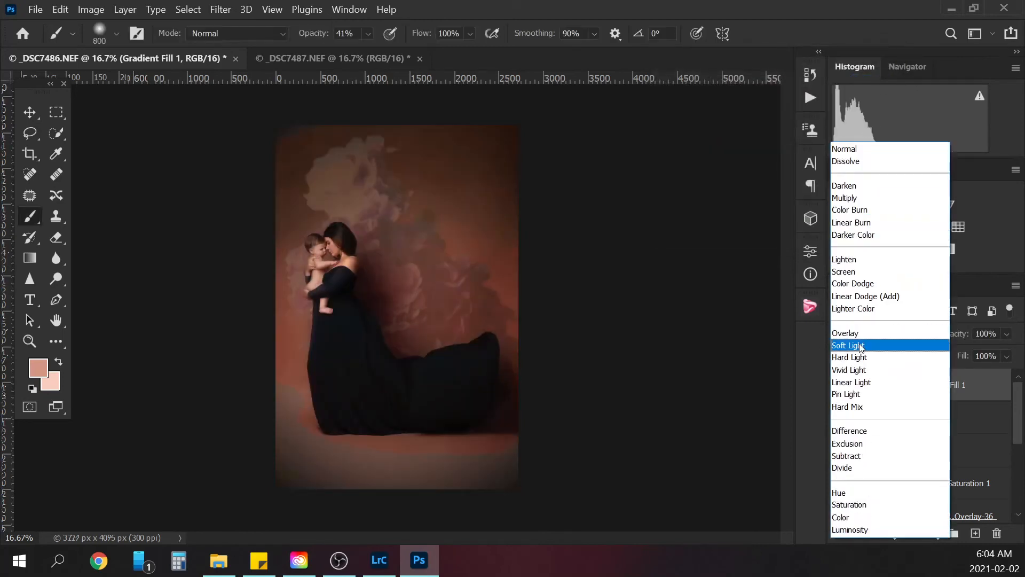
{"action": "left_click", "coordinate": [862, 345]}
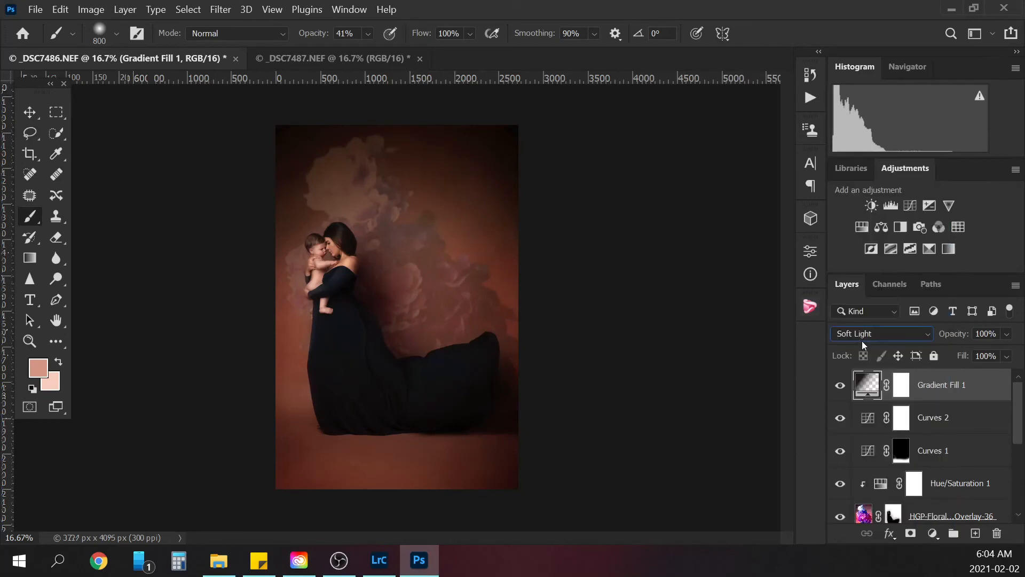
{"action": "left_click", "coordinate": [840, 387]}
{"action": "left_click", "coordinate": [841, 386]}
{"action": "left_click", "coordinate": [1009, 334]}
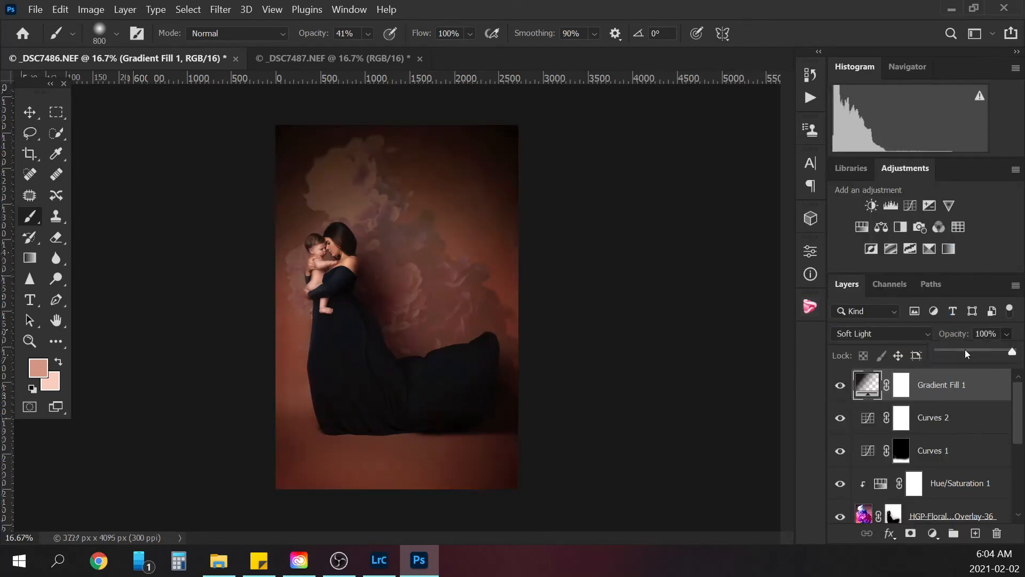
{"action": "left_click_drag", "start_coordinate": [965, 350], "coordinate": [947, 353]}
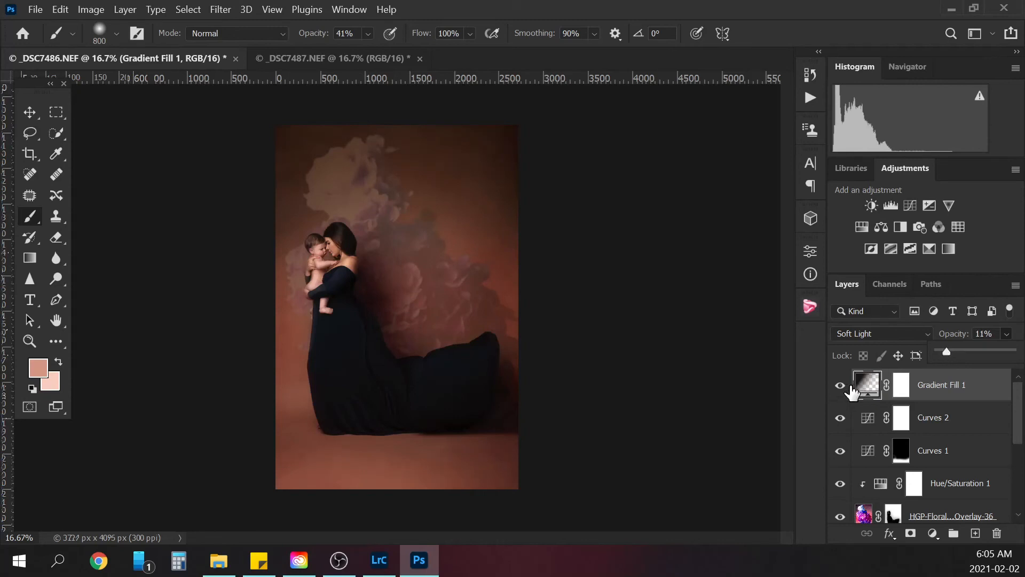
Step: Compare the portrait with and without the floral overlay and its clipped Hue/Saturation adjustment
{"action": "left_click", "coordinate": [841, 484]}
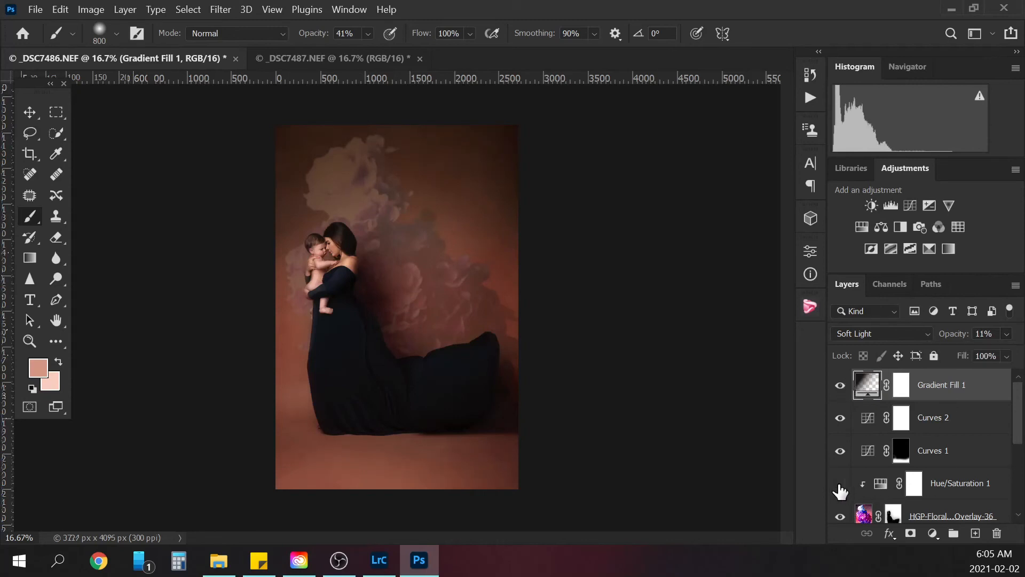
{"action": "left_click", "coordinate": [839, 488]}
{"action": "scroll", "coordinate": [1014, 429], "scroll_direction": "down", "scroll_amount": 2}
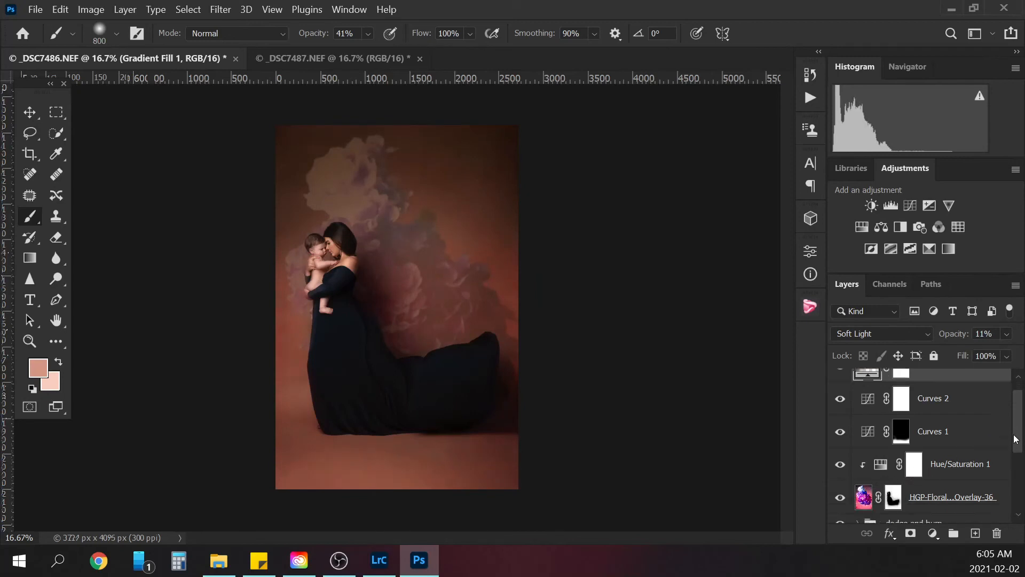
{"action": "left_click", "coordinate": [840, 431]}
{"action": "left_click", "coordinate": [840, 463]}
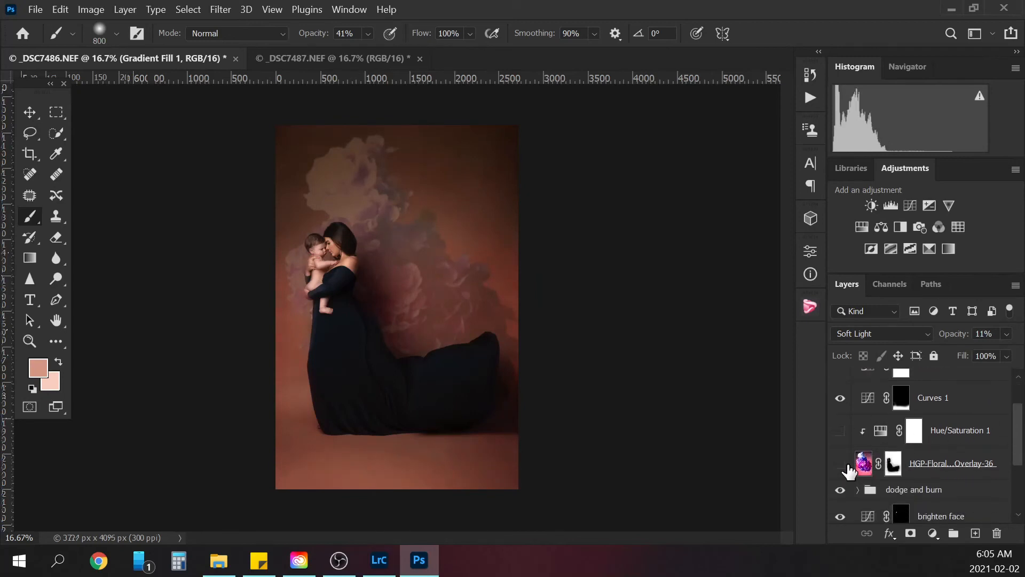
{"action": "left_click_drag", "start_coordinate": [839, 431], "coordinate": [840, 463]}
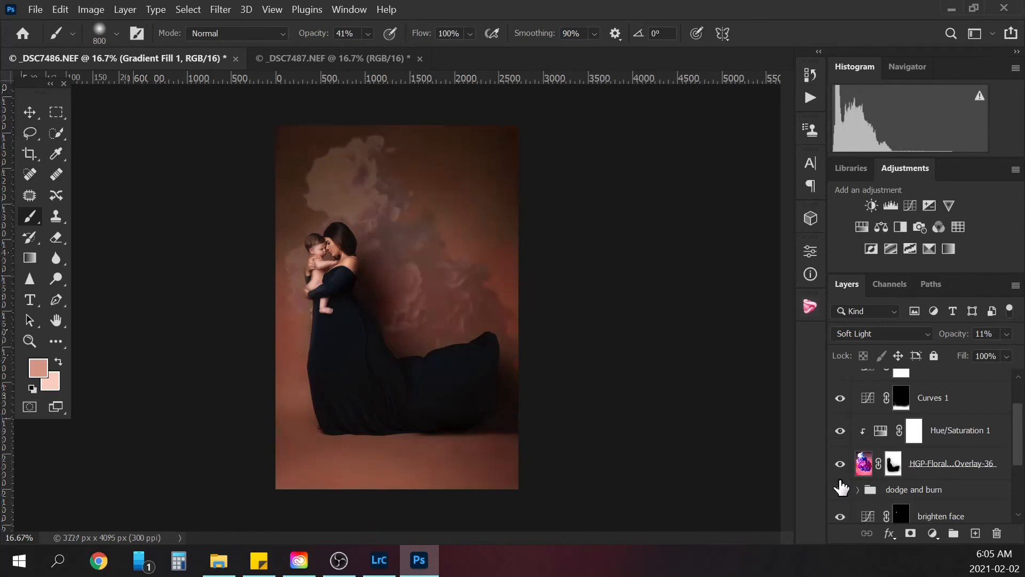
Step: Desaturate the floral overlay through Hue/Saturation 1, trying a saturation of -100 before setting it to -50
{"action": "left_click", "coordinate": [912, 435]}
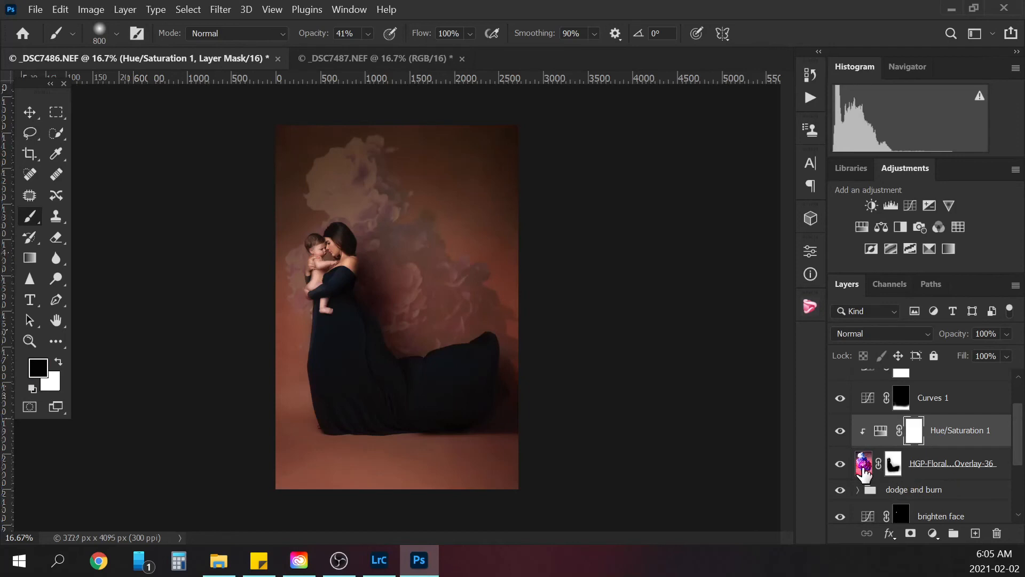
{"action": "double_click", "coordinate": [881, 431]}
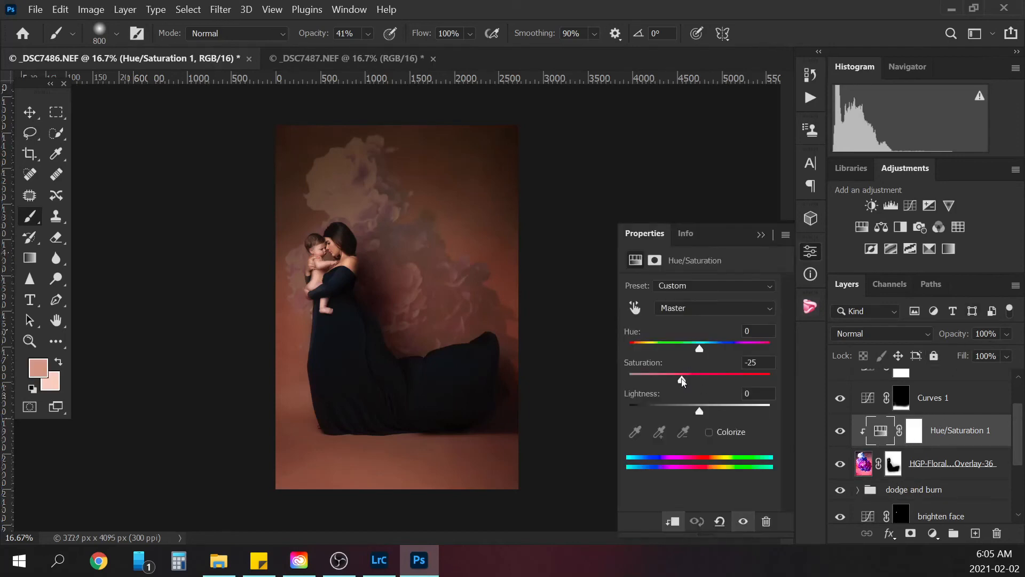
{"action": "left_click_drag", "start_coordinate": [682, 380], "coordinate": [616, 387]}
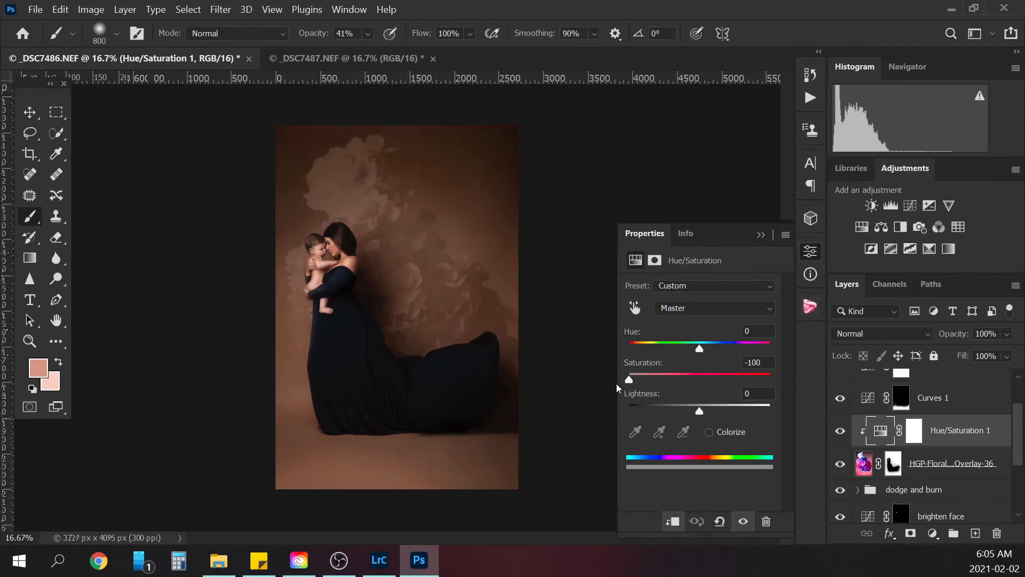
{"action": "left_click_drag", "start_coordinate": [621, 382], "coordinate": [665, 377]}
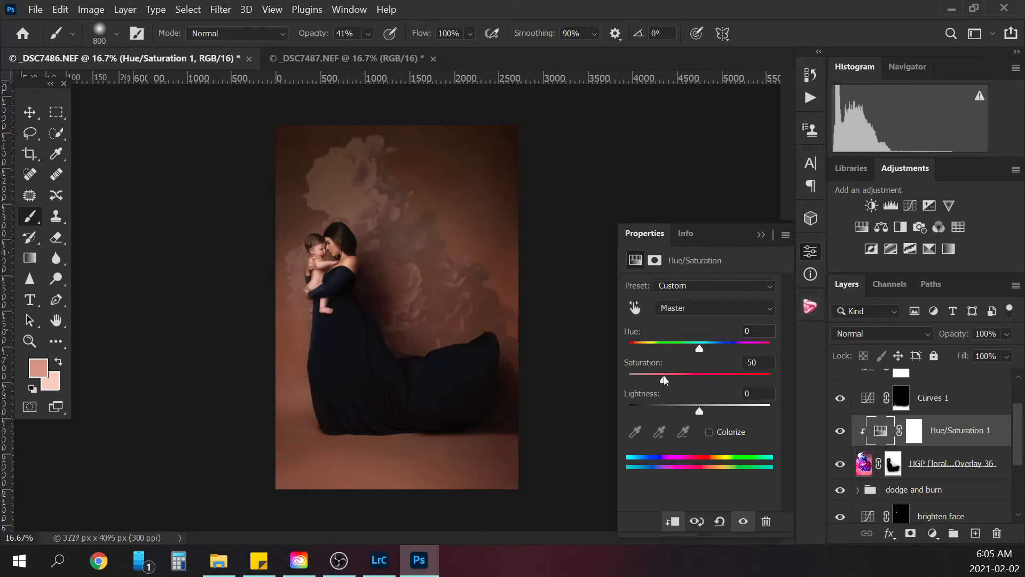
{"action": "left_click", "coordinate": [761, 235]}
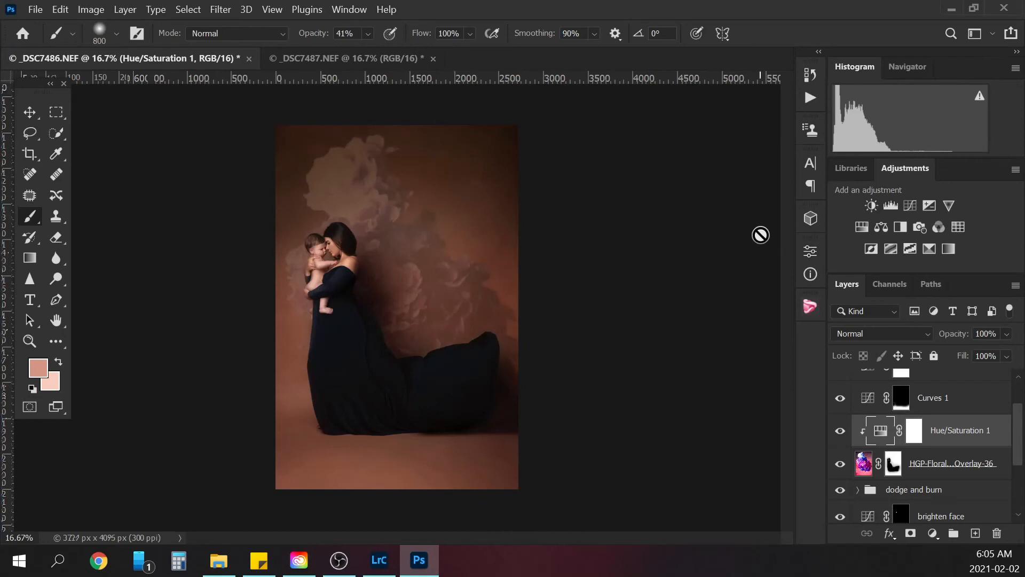
Step: Select the Gradient Fill 1 layer and examine the portrait at full view and up close
{"action": "scroll", "coordinate": [1023, 377], "scroll_direction": "up", "scroll_amount": 2}
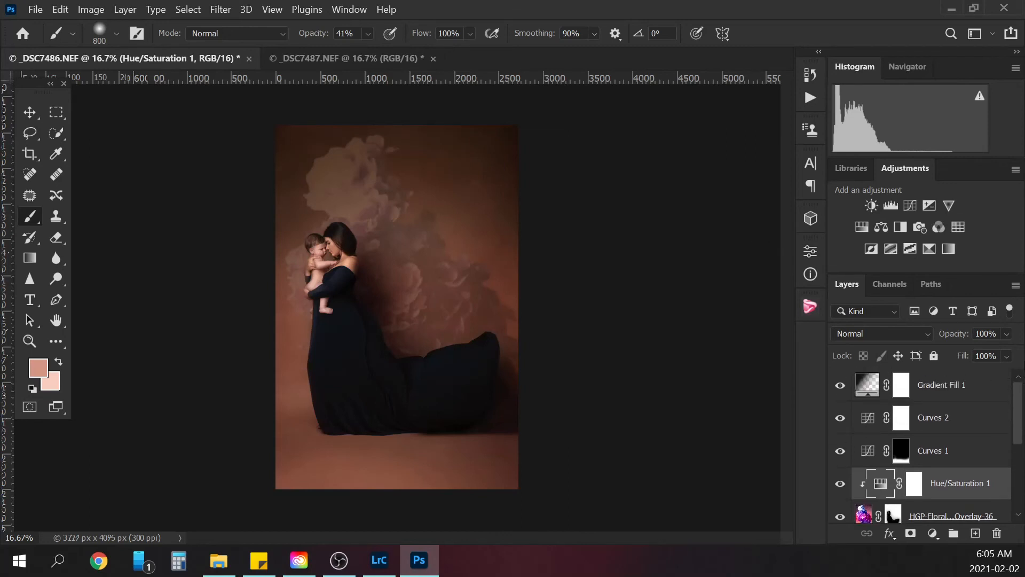
{"action": "left_click", "coordinate": [942, 389]}
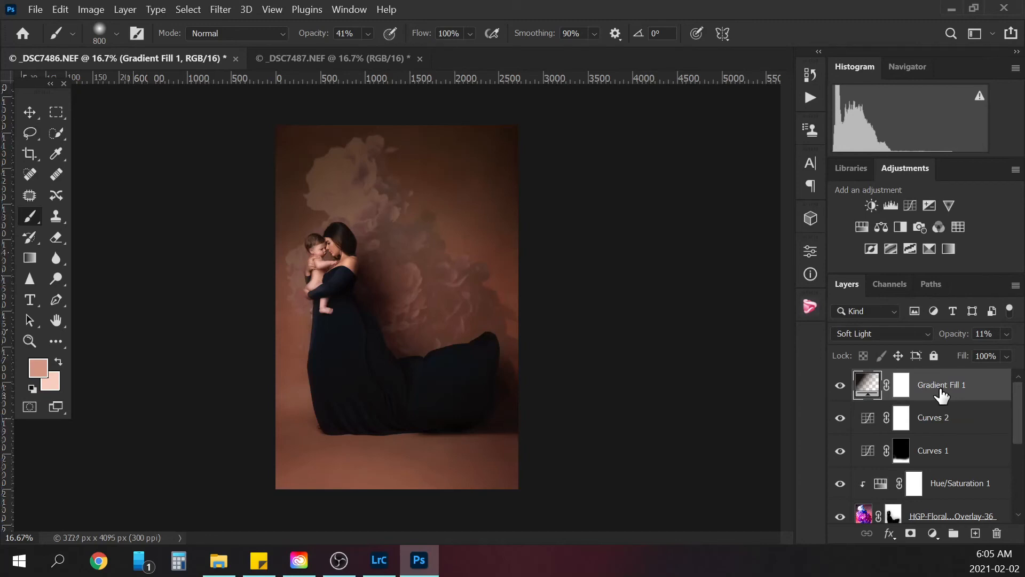
{"action": "key", "text": "ctrl+plus"}
{"action": "key", "text": "ctrl+plus"}
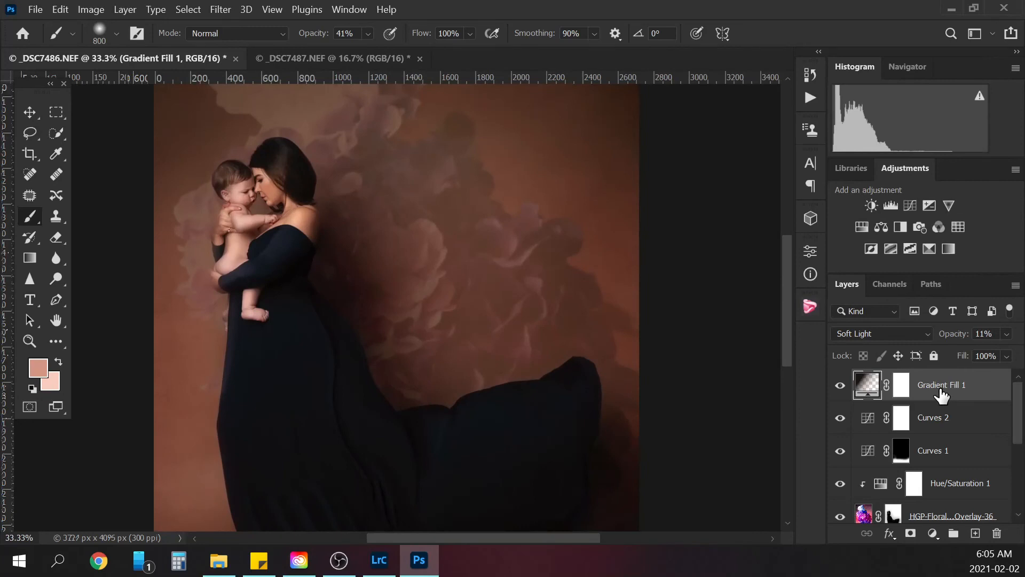
{"action": "key", "text": "ctrl+minus"}
{"action": "key", "text": "ctrl+minus"}
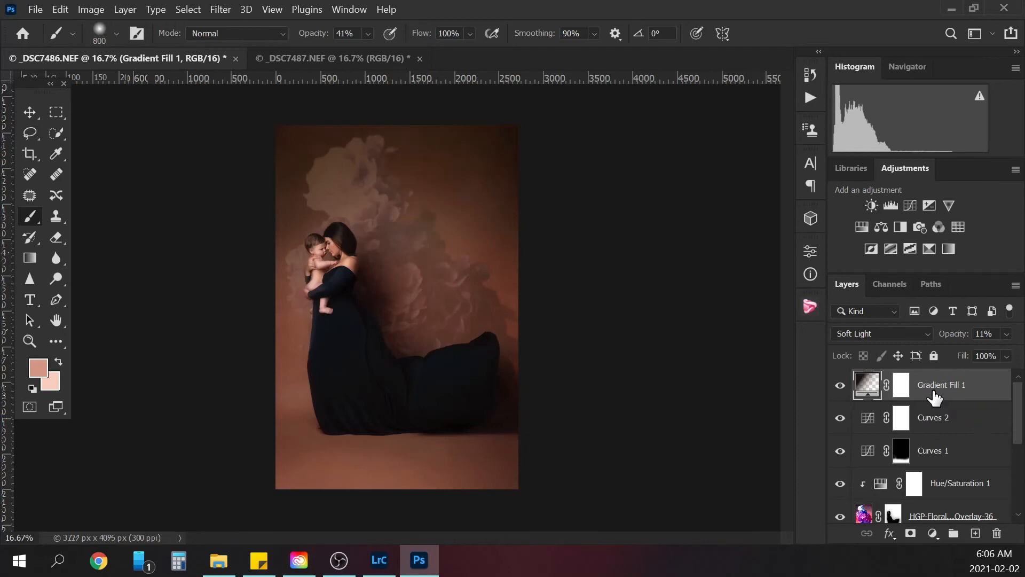
{"action": "key", "text": "ctrl+minus"}
{"action": "key", "text": "ctrl+plus"}
{"action": "key", "text": "ctrl+plus"}
{"action": "key", "text": "ctrl+plus"}
{"action": "key", "text": "ctrl+plus"}
{"action": "key", "text": "ctrl+plus"}
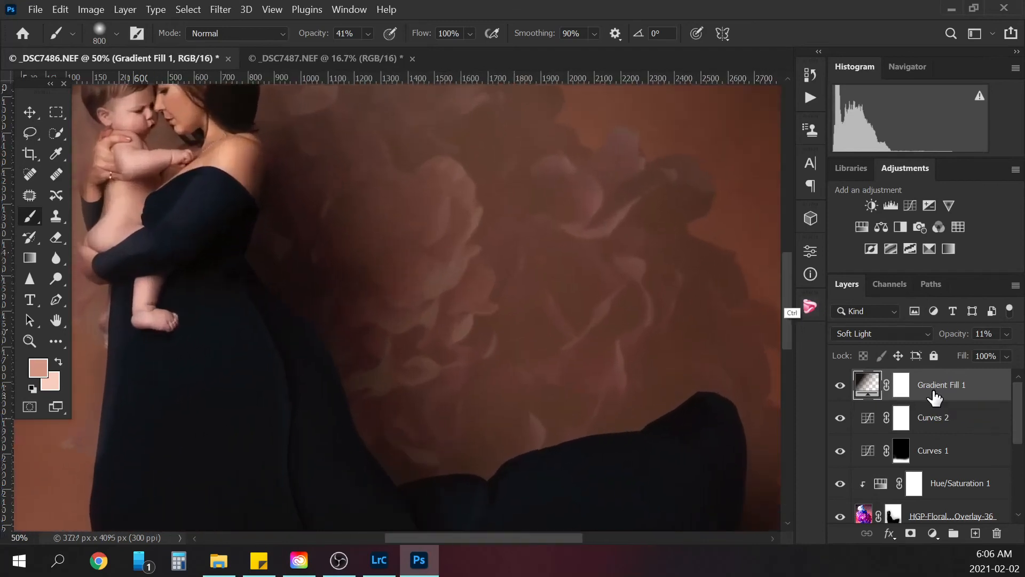
Step: Stamp all visible layers into a new top layer and patch out the red marks beside the gown's hem
{"action": "left_click_drag", "start_coordinate": [787, 294], "coordinate": [788, 368]}
{"action": "left_click_drag", "start_coordinate": [515, 538], "coordinate": [484, 526]}
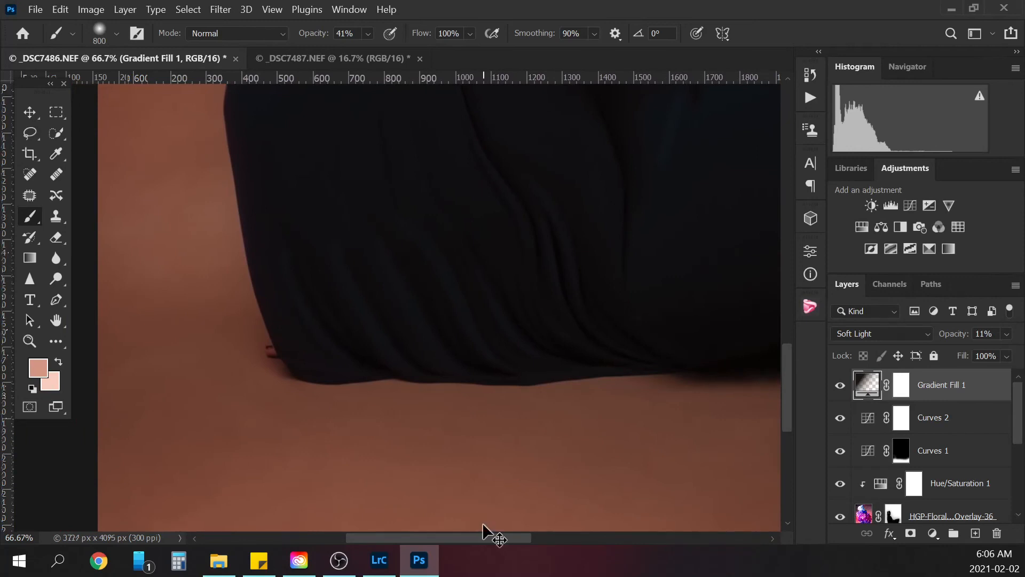
{"action": "key", "text": "ctrl+shift+alt+e"}
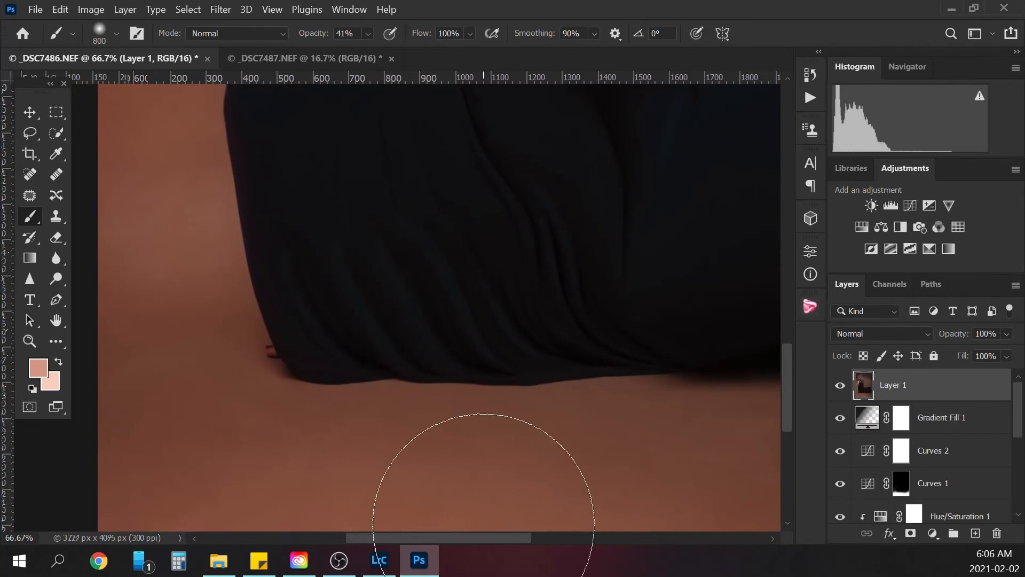
{"action": "left_click", "coordinate": [30, 195]}
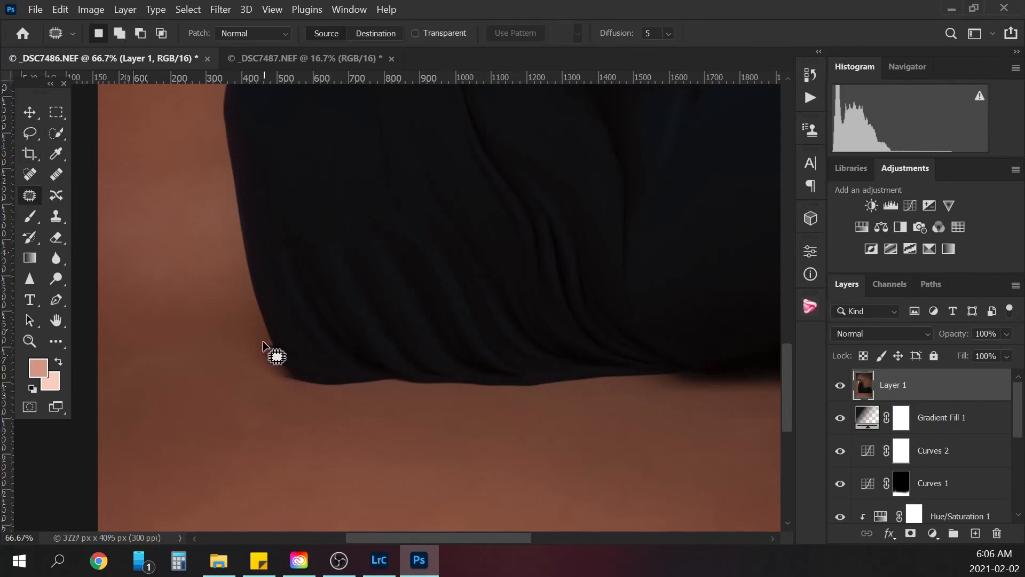
{"action": "mouse_move", "coordinate": [263, 345]}
{"action": "left_mouse_down"}
{"action": "mouse_move", "coordinate": [279, 375]}
{"action": "mouse_move", "coordinate": [289, 355]}
{"action": "mouse_move", "coordinate": [261, 341]}
{"action": "mouse_move", "coordinate": [268, 347]}
{"action": "mouse_move", "coordinate": [263, 327]}
{"action": "mouse_move", "coordinate": [297, 383]}
{"action": "mouse_move", "coordinate": [309, 377]}
{"action": "mouse_move", "coordinate": [339, 399]}
{"action": "left_mouse_up"}
{"action": "key", "text": "ctrl+d"}
{"action": "key", "text": "ctrl+d"}
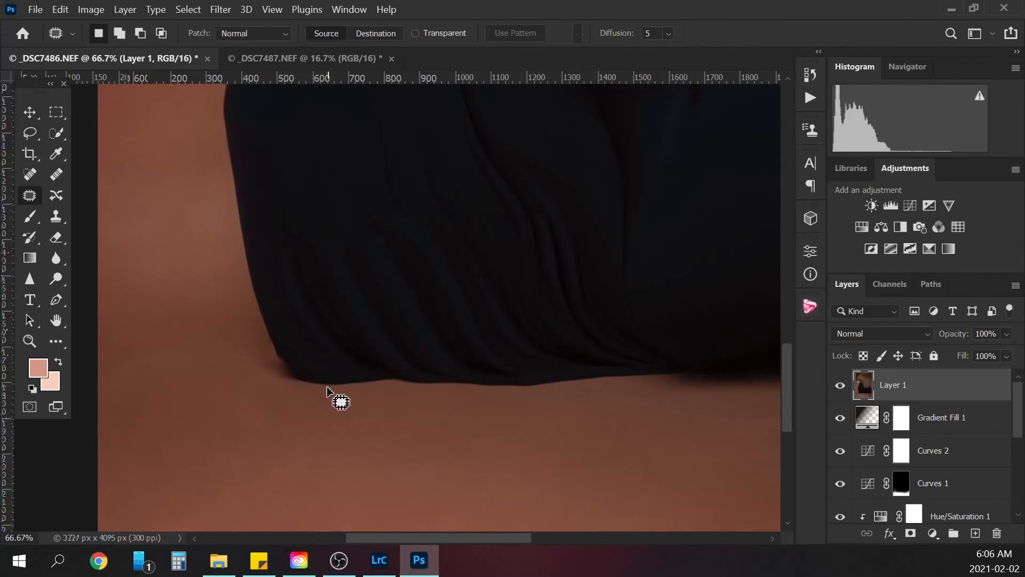
Step: Patch the remaining blemishes at the gown's lower corner with clean floor texture
{"action": "left_click_drag", "start_coordinate": [279, 357], "coordinate": [335, 402]}
{"action": "key", "text": "ctrl+d"}
{"action": "left_click_drag", "start_coordinate": [269, 357], "coordinate": [297, 411]}
{"action": "key", "text": "ctrl+d"}
Step: Open the merged layer in the Liquify filter and reduce the Forward Warp brush size to 150
{"action": "left_click_drag", "start_coordinate": [785, 393], "coordinate": [778, 270]}
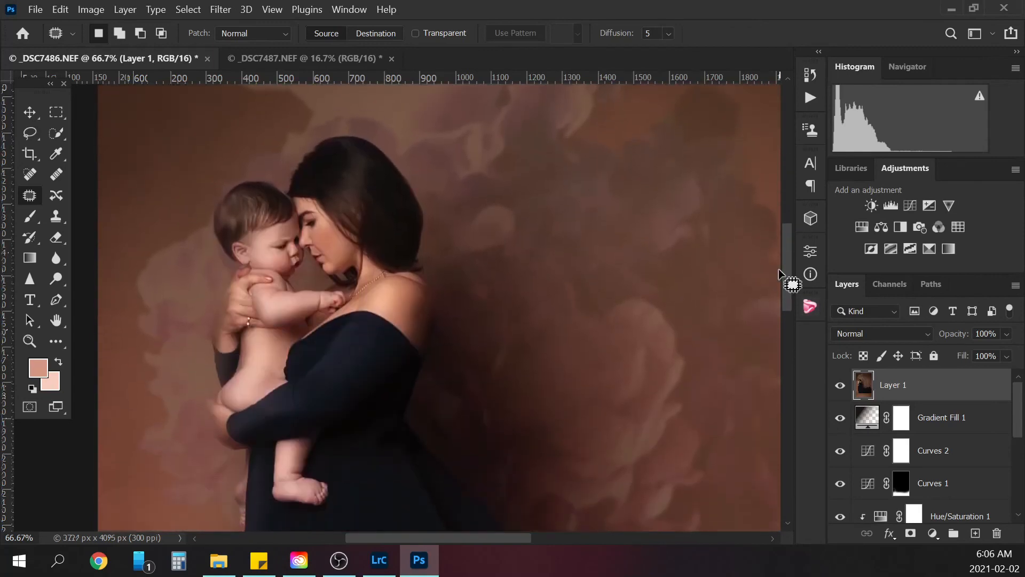
{"action": "left_click", "coordinate": [221, 10]}
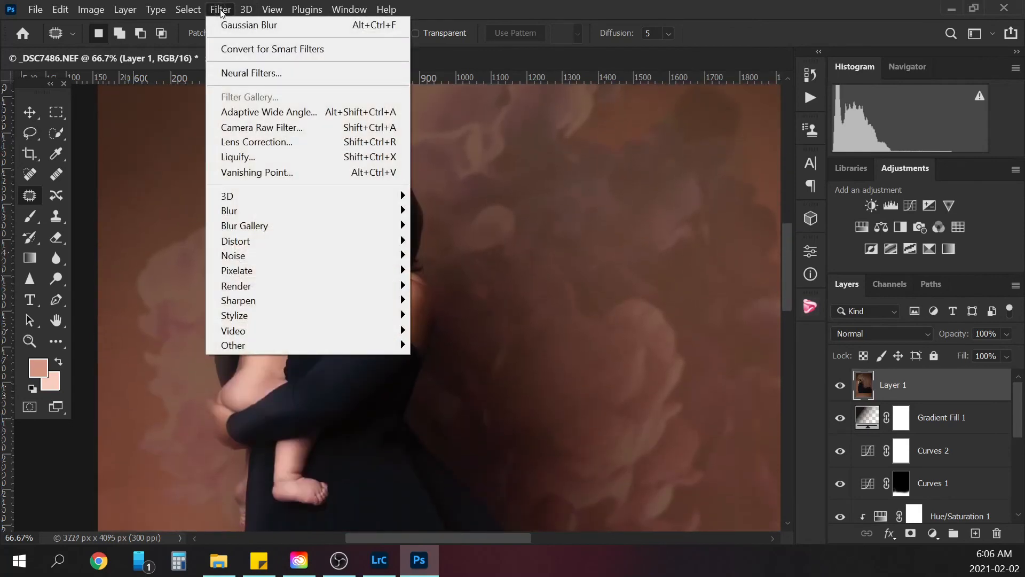
{"action": "left_click", "coordinate": [258, 159]}
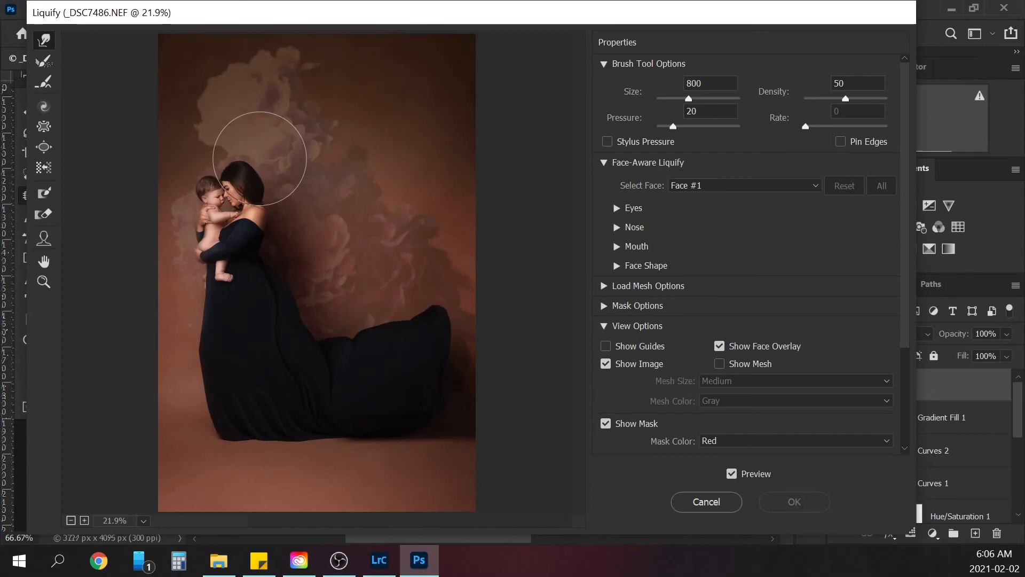
{"action": "key", "text": "bracketleft"}
{"action": "key", "text": "bracketleft"}
{"action": "key", "text": "bracketleft"}
{"action": "key", "text": "bracketleft"}
{"action": "key", "text": "bracketleft"}
{"action": "key", "text": "bracketleft"}
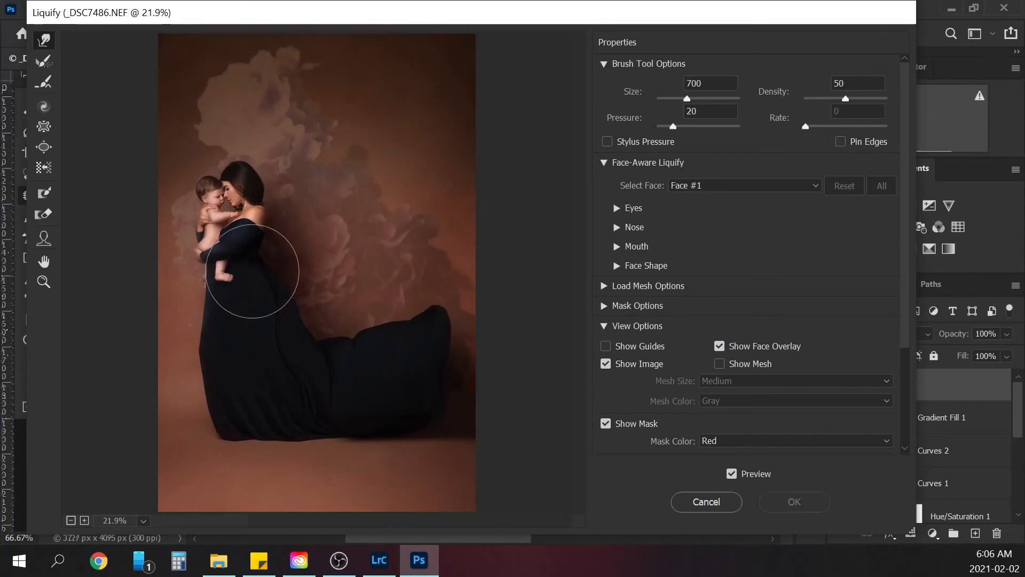
{"action": "key", "text": "bracketleft"}
{"action": "key", "text": "bracketleft"}
{"action": "key", "text": "bracketleft"}
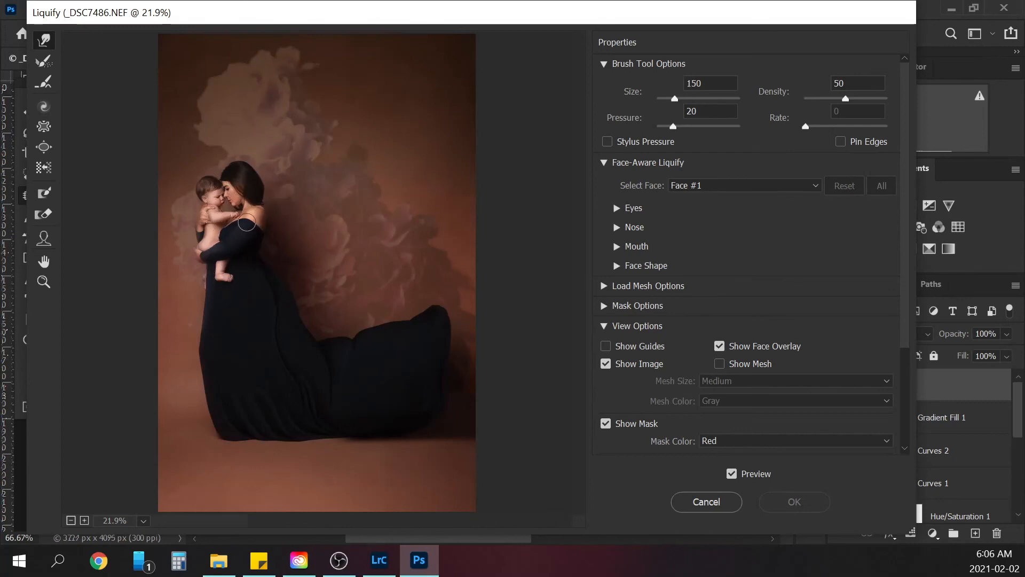
Step: Nudge the hair beneath the mother's chin slightly toward the baby with a size 50 warp brush
{"action": "key", "text": "ctrl+plus"}
{"action": "left_click", "coordinate": [247, 224], "text": "ctrl"}
{"action": "left_click", "coordinate": [219, 231], "text": "ctrl"}
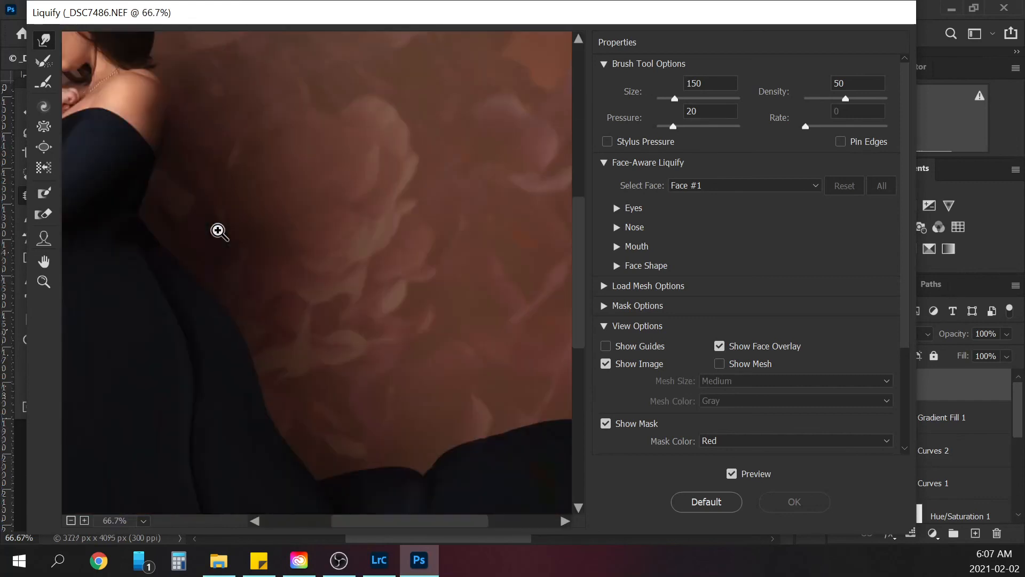
{"action": "left_click", "coordinate": [119, 97], "text": "ctrl"}
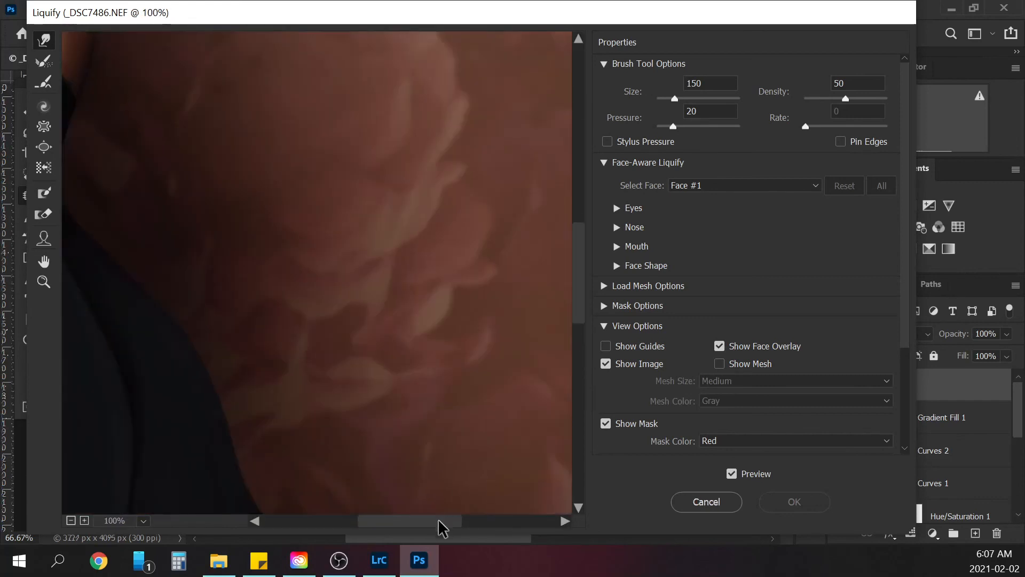
{"action": "left_click_drag", "start_coordinate": [440, 527], "coordinate": [395, 524]}
{"action": "left_click_drag", "start_coordinate": [579, 276], "coordinate": [577, 229]}
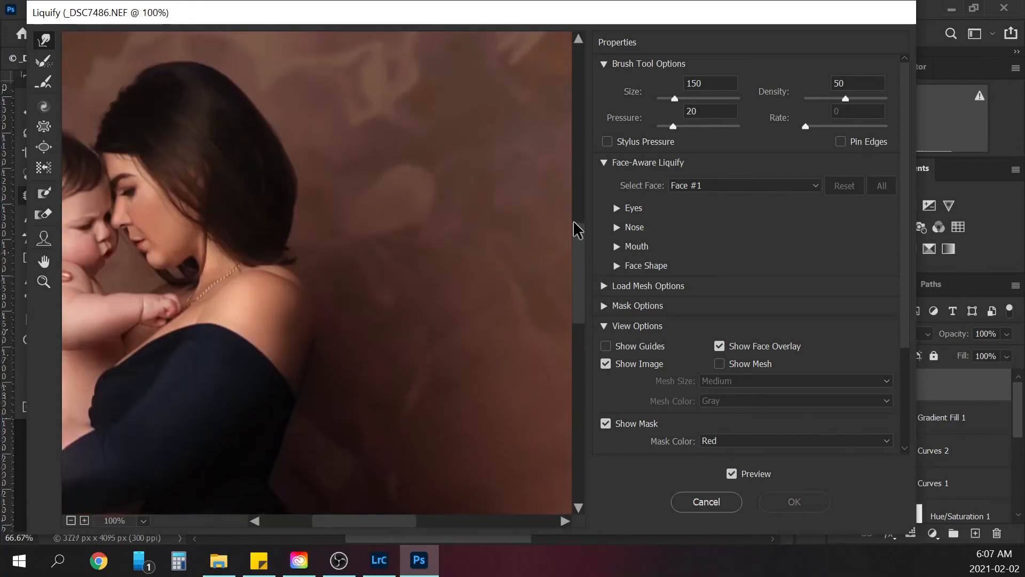
{"action": "left_click_drag", "start_coordinate": [391, 526], "coordinate": [379, 524]}
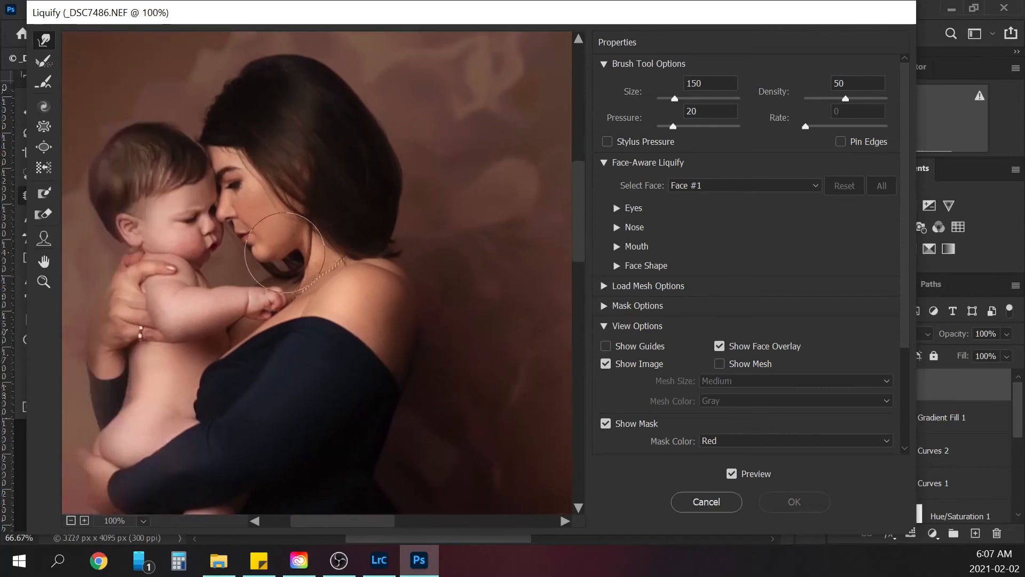
{"action": "key", "text": "bracketleft"}
{"action": "key", "text": "bracketleft"}
{"action": "key", "text": "bracketleft"}
{"action": "key", "text": "bracketleft"}
{"action": "key", "text": "bracketleft"}
{"action": "key", "text": "bracketleft"}
{"action": "key", "text": "bracketleft"}
{"action": "key", "text": "bracketleft"}
{"action": "key", "text": "bracketleft"}
{"action": "key", "text": "bracketleft"}
{"action": "left_click_drag", "start_coordinate": [285, 261], "coordinate": [278, 262]}
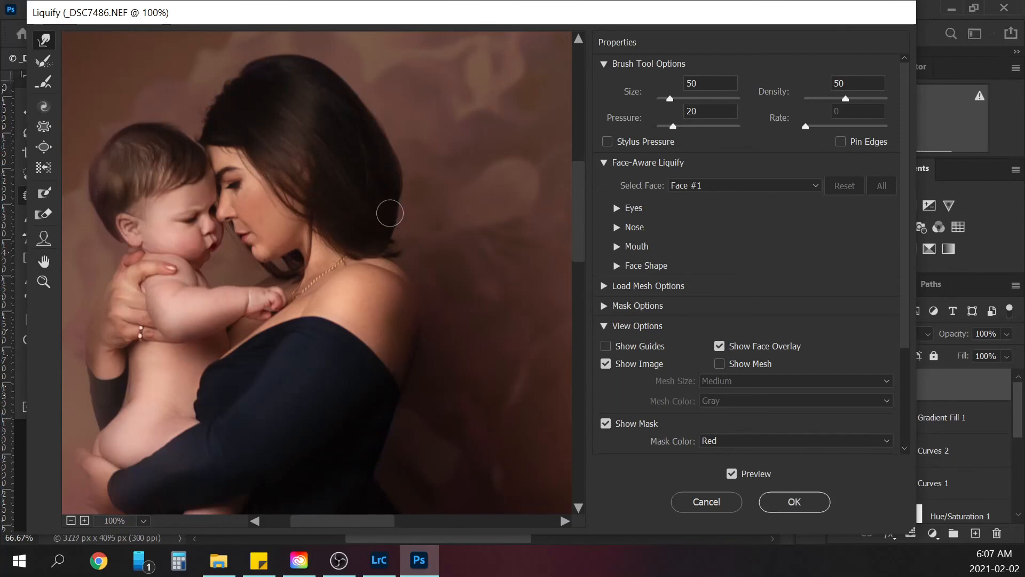
Step: Push the gown's lower corner edge slightly outward with a size 30 warp brush and apply the Liquify changes
{"action": "left_click_drag", "start_coordinate": [579, 216], "coordinate": [579, 401]}
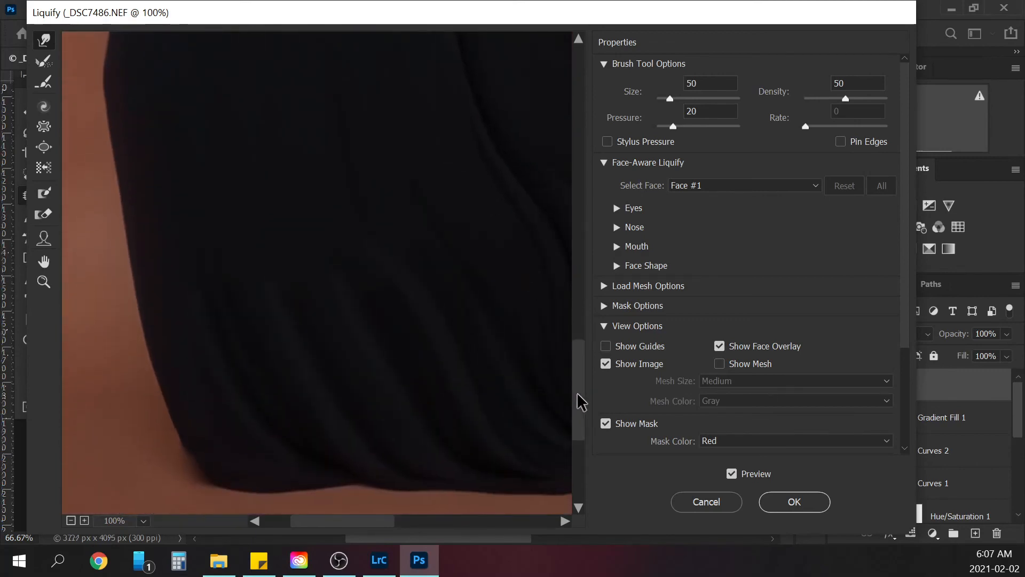
{"action": "key", "text": "bracketright"}
{"action": "key", "text": "bracketright"}
{"action": "key", "text": "bracketright"}
{"action": "key", "text": "bracketright"}
{"action": "key", "text": "bracketleft"}
{"action": "key", "text": "bracketleft"}
{"action": "key", "text": "bracketleft"}
{"action": "key", "text": "bracketleft"}
{"action": "key", "text": "bracketleft"}
{"action": "key", "text": "bracketleft"}
{"action": "key", "text": "bracketleft"}
{"action": "key", "text": "bracketleft"}
{"action": "key", "text": "bracketleft"}
{"action": "key", "text": "bracketleft"}
{"action": "key", "text": "bracketleft"}
{"action": "left_click", "coordinate": [171, 446], "text": "ctrl+alt"}
{"action": "left_click", "coordinate": [171, 446], "text": "ctrl"}
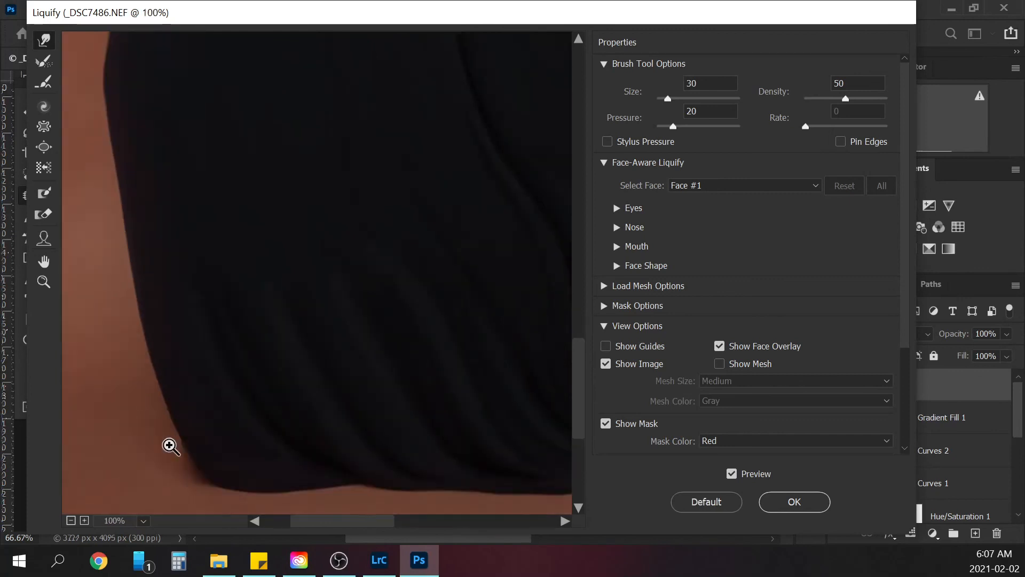
{"action": "left_click", "coordinate": [169, 443], "text": "ctrl"}
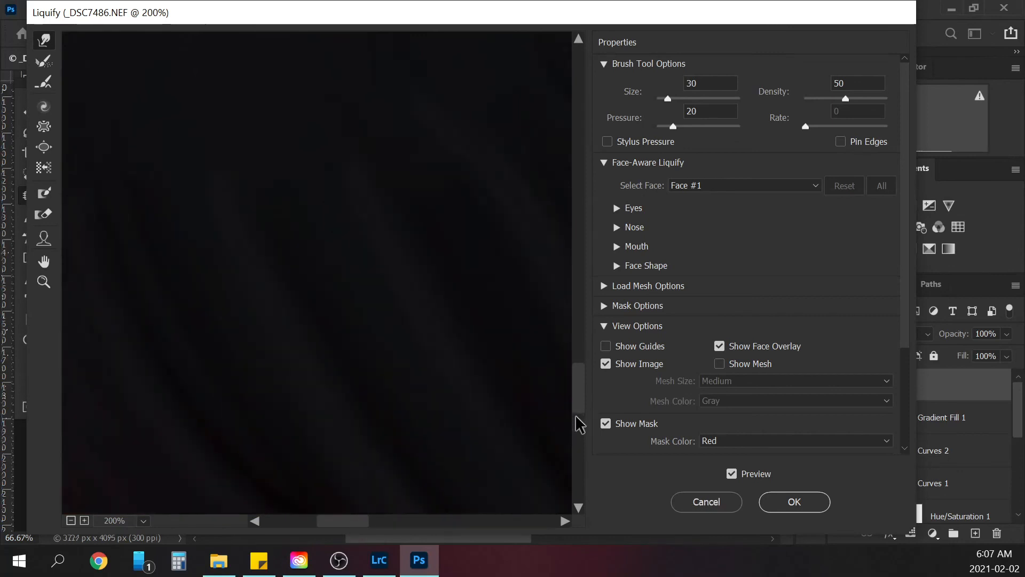
{"action": "left_click_drag", "start_coordinate": [577, 424], "coordinate": [577, 454]}
{"action": "left_click_drag", "start_coordinate": [357, 529], "coordinate": [338, 523]}
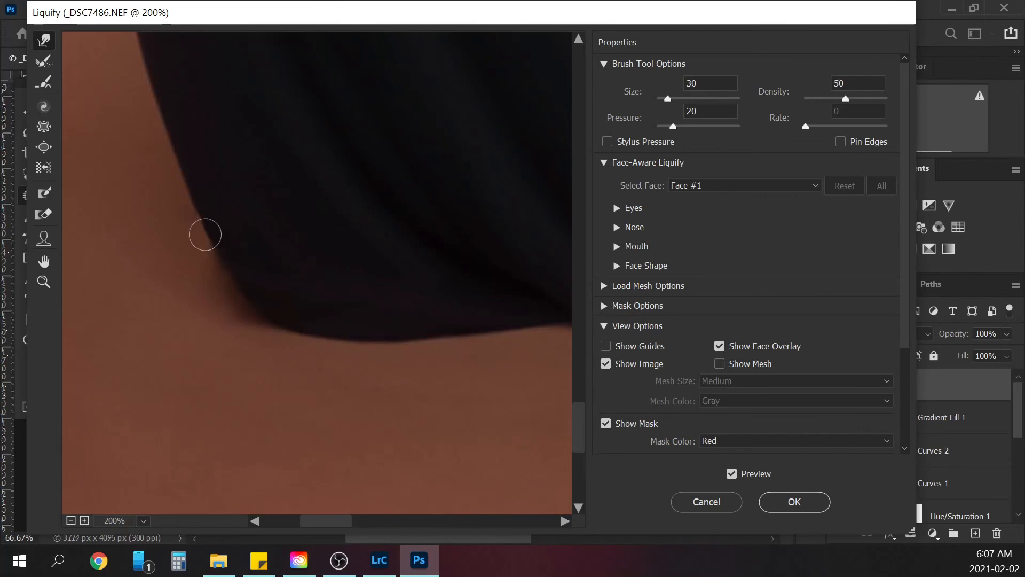
{"action": "left_click_drag", "start_coordinate": [211, 216], "coordinate": [199, 218]}
{"action": "left_click_drag", "start_coordinate": [242, 265], "coordinate": [228, 273]}
{"action": "scroll", "coordinate": [242, 354], "scroll_direction": "down", "scroll_amount": 5}
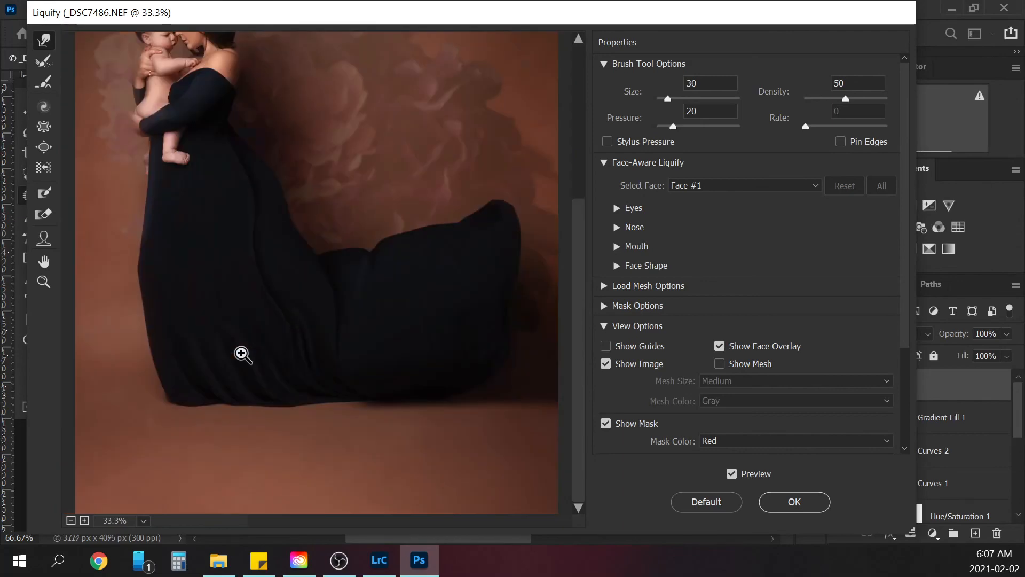
{"action": "scroll", "coordinate": [242, 353], "scroll_direction": "down", "scroll_amount": 1}
{"action": "scroll", "coordinate": [242, 354], "scroll_direction": "down", "scroll_amount": 1}
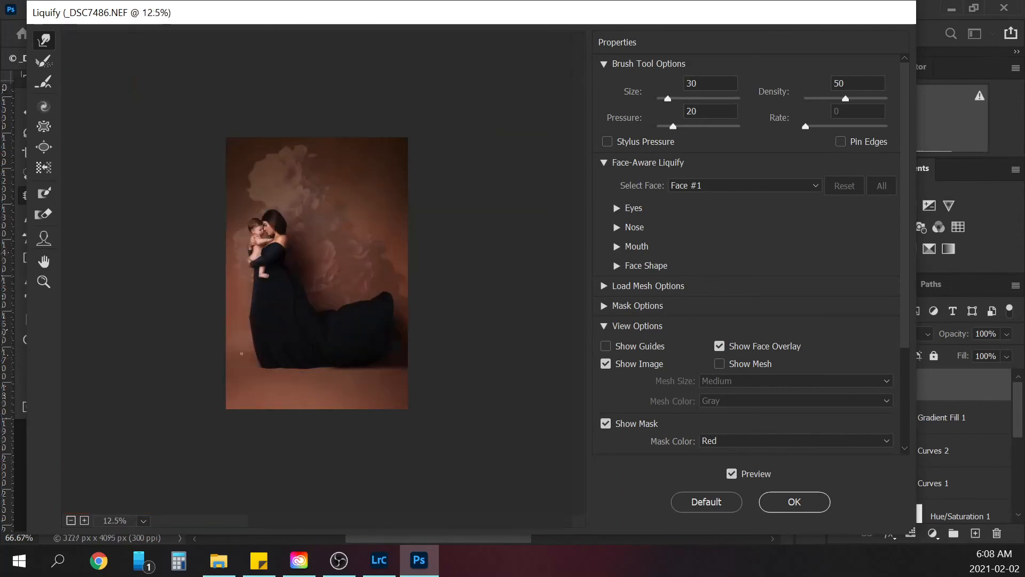
{"action": "left_click", "coordinate": [799, 501]}
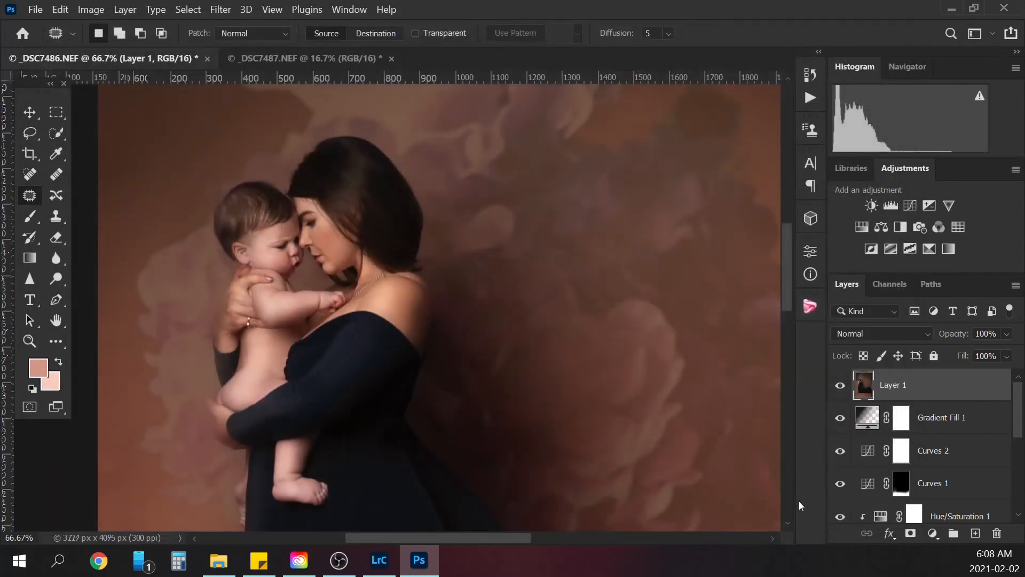
Step: Create a new layer named "dodge and burn" in Overlay mode, filled with the overlay-neutral 50% gray
{"action": "key", "text": "ctrl+minus"}
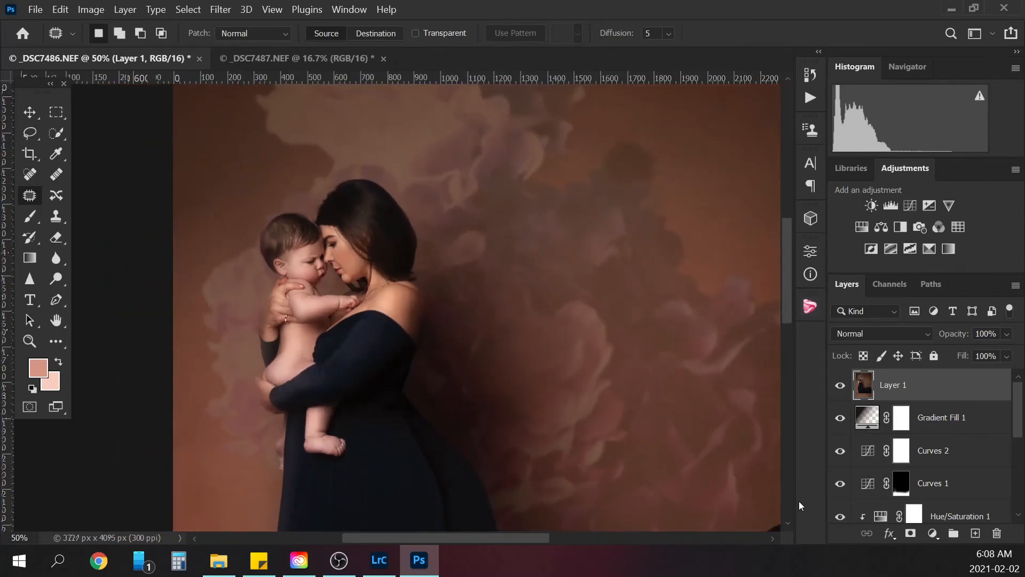
{"action": "left_click", "coordinate": [156, 10]}
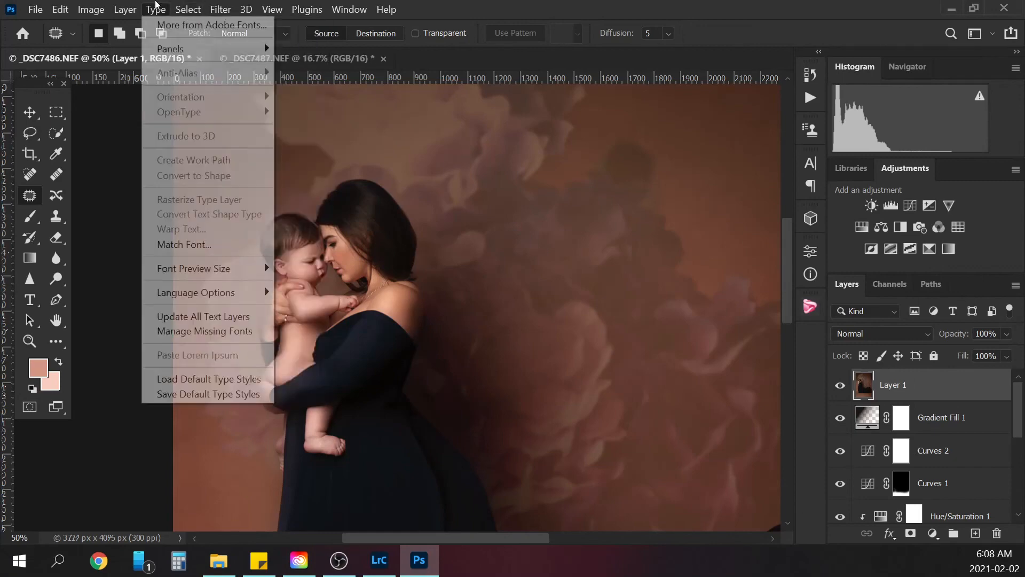
{"action": "mouse_move", "coordinate": [128, 9]}
{"action": "mouse_move", "coordinate": [240, 22]}
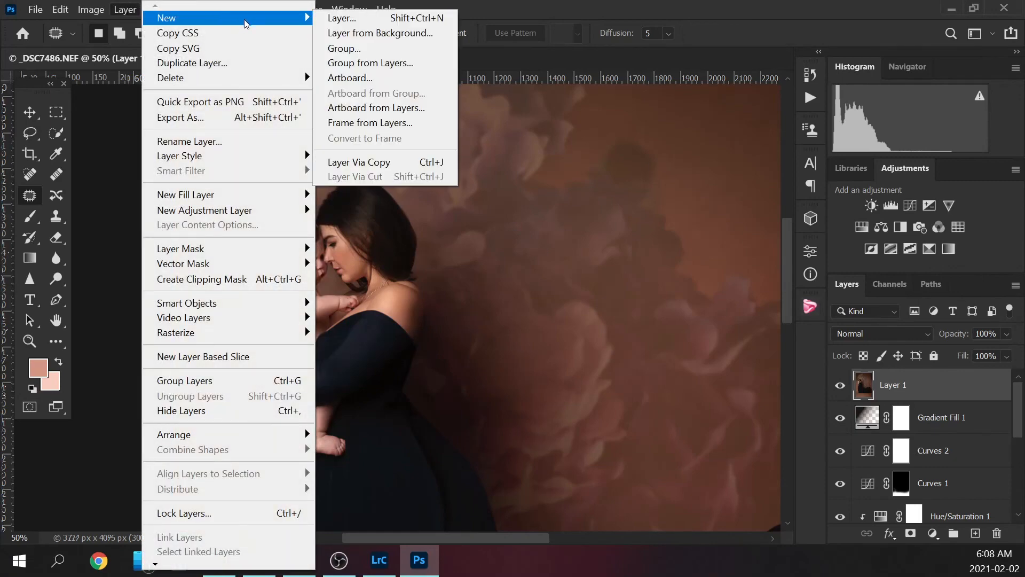
{"action": "left_click", "coordinate": [400, 18]}
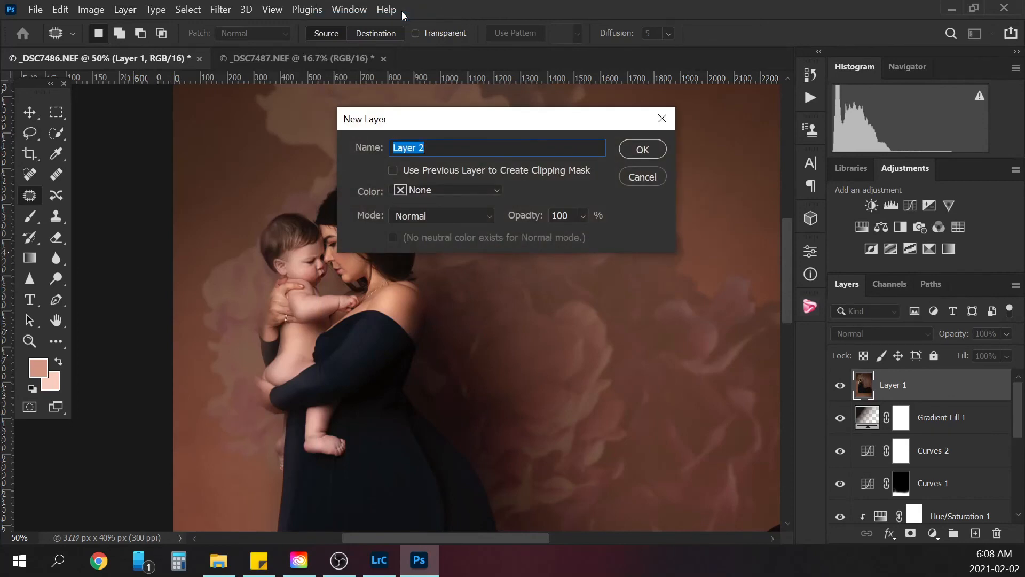
{"action": "type", "text": "dodge and burn"}
{"action": "left_click", "coordinate": [486, 216]}
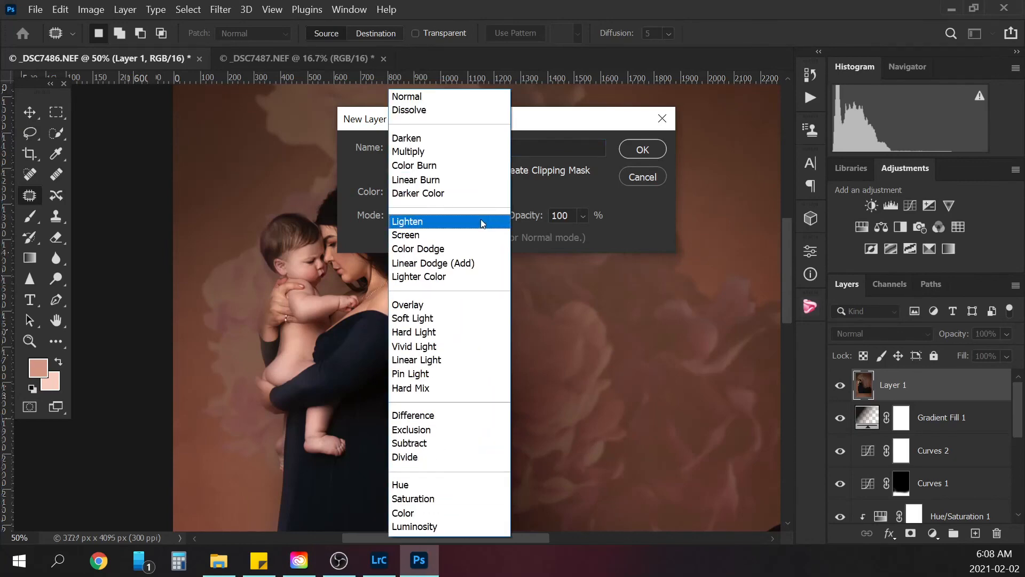
{"action": "left_click", "coordinate": [436, 303]}
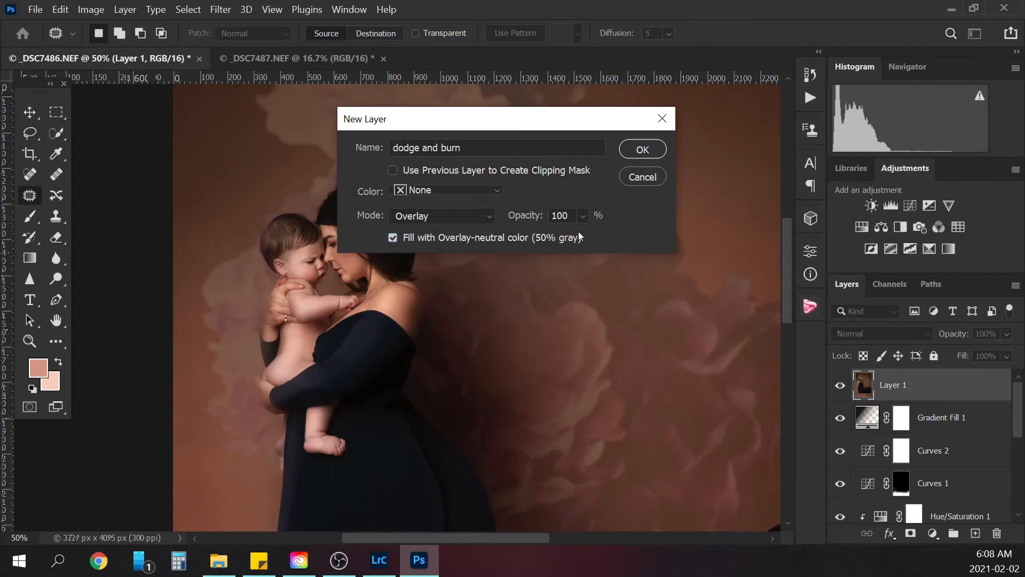
{"action": "left_click", "coordinate": [653, 149]}
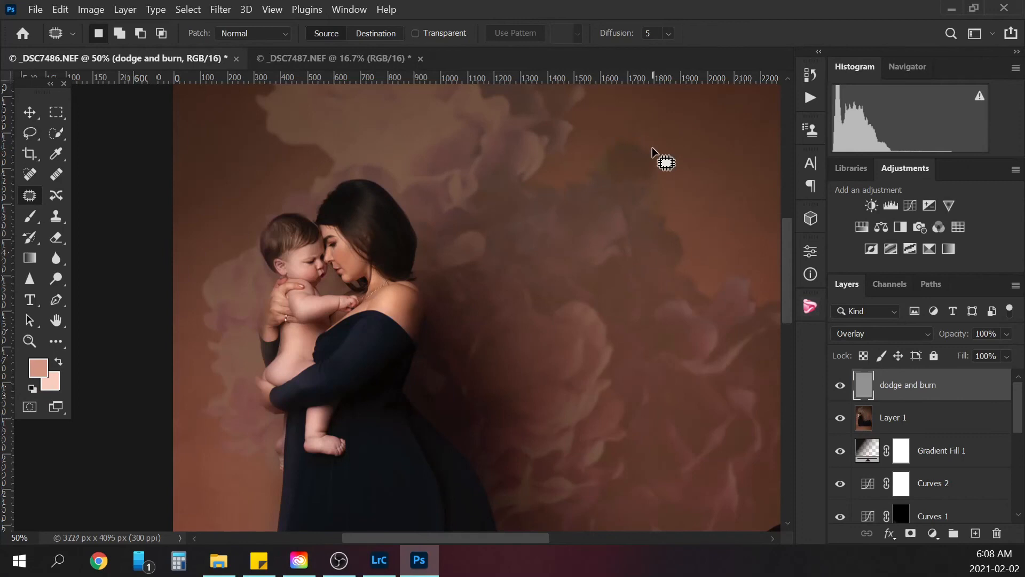
Step: Dodge the mother and baby with a small brush of varying size, using the Highlights range at 2% exposure
{"action": "left_click", "coordinate": [55, 278]}
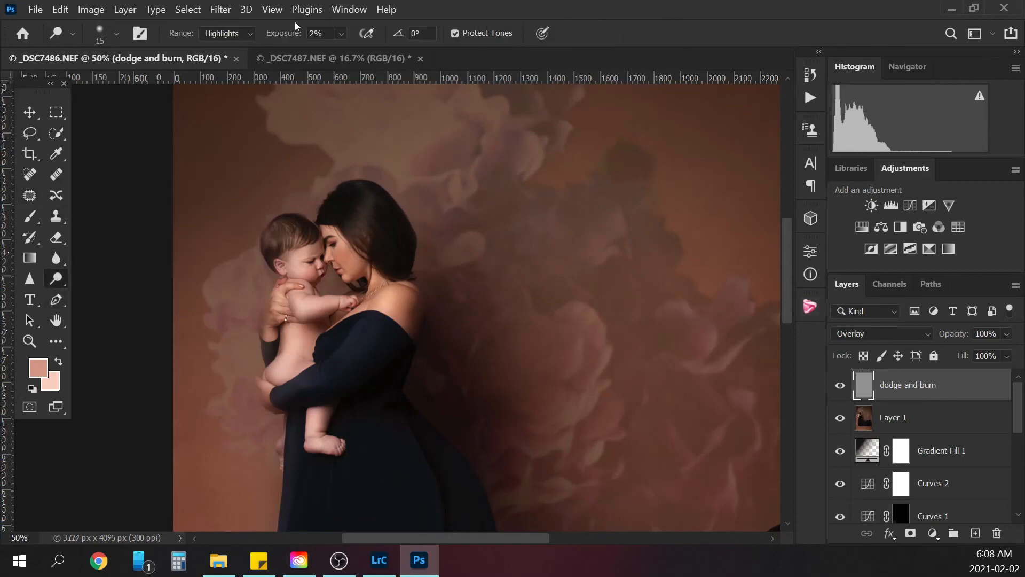
{"action": "left_click", "coordinate": [252, 34]}
{"action": "left_click", "coordinate": [233, 71]}
{"action": "key", "text": "ctrl+minus"}
{"action": "key", "text": "ctrl+plus"}
{"action": "key", "text": "ctrl+plus"}
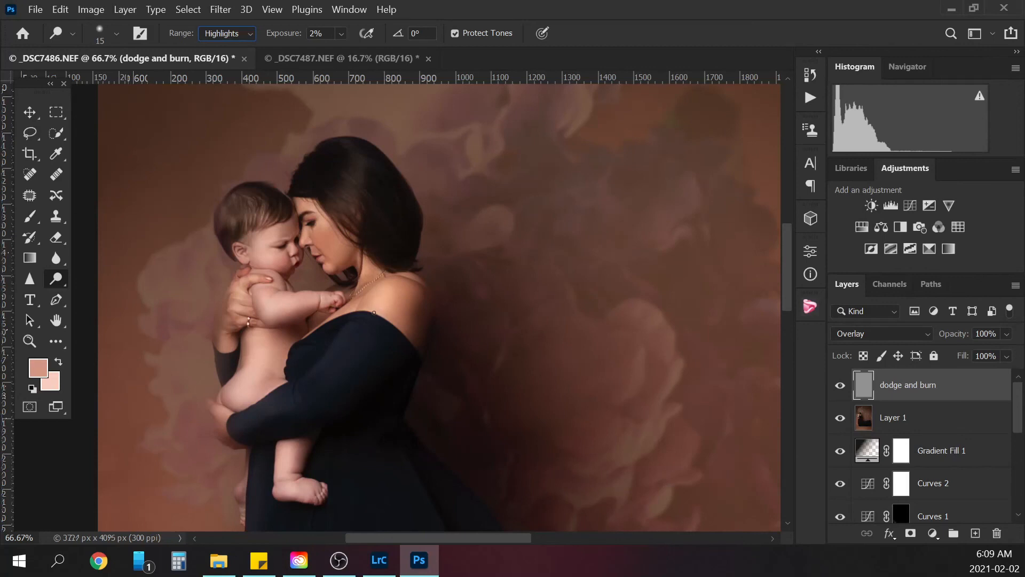
{"action": "key", "text": "bracketright"}
{"action": "key", "text": "bracketright"}
{"action": "key", "text": "bracketright"}
{"action": "key", "text": "bracketright"}
{"action": "key", "text": "bracketleft"}
{"action": "key", "text": "bracketleft"}
{"action": "key", "text": "bracketleft"}
{"action": "key", "text": "bracketleft"}
{"action": "key", "text": "bracketleft"}
{"action": "key", "text": "bracketleft"}
{"action": "key", "text": "bracketleft"}
{"action": "key", "text": "bracketleft"}
{"action": "key", "text": "bracketright"}
{"action": "key", "text": "bracketright"}
{"action": "key", "text": "bracketright"}
{"action": "key", "text": "bracketright"}
{"action": "key", "text": "bracketright"}
{"action": "key", "text": "bracketright"}
{"action": "key", "text": "bracketleft"}
{"action": "key", "text": "bracketleft"}
{"action": "key", "text": "bracketleft"}
{"action": "key", "text": "bracketleft"}
{"action": "key", "text": "bracketright"}
{"action": "key", "text": "bracketright"}
{"action": "key", "text": "bracketright"}
{"action": "key", "text": "bracketleft"}
{"action": "key", "text": "bracketleft"}
{"action": "key", "text": "bracketright"}
{"action": "key", "text": "bracketright"}
Step: Dodge the highlights along the upper part of the gown with a brush size of about 35
{"action": "scroll", "coordinate": [368, 249], "scroll_direction": "down", "scroll_amount": 3}
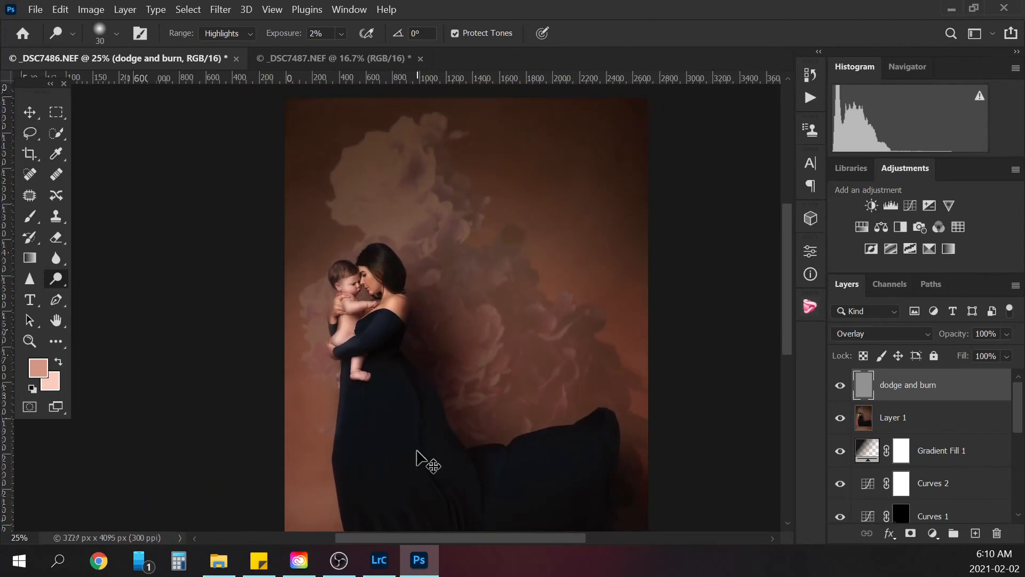
{"action": "key", "text": "ctrl+plus"}
{"action": "key", "text": "ctrl+plus"}
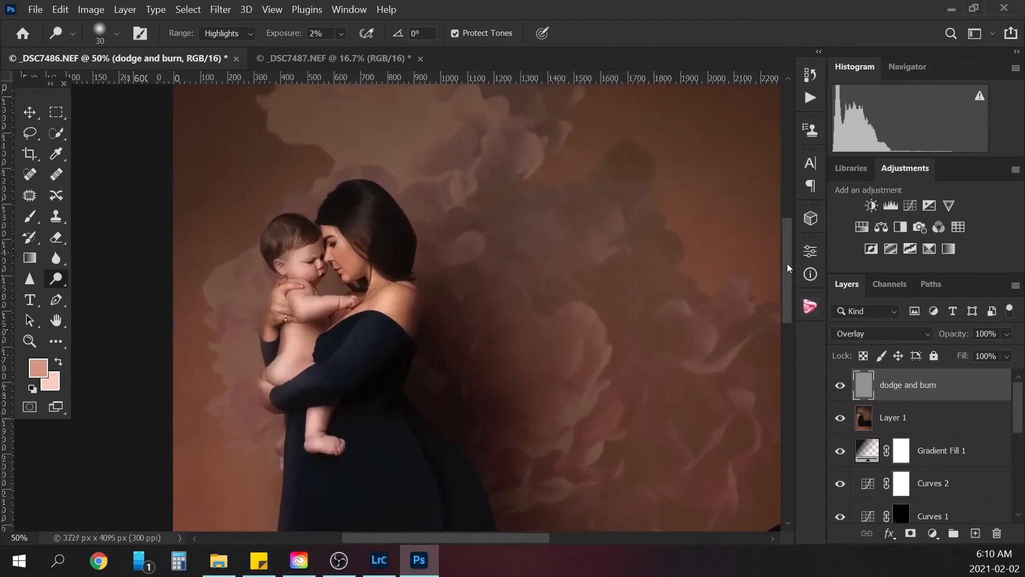
{"action": "left_click_drag", "start_coordinate": [787, 263], "coordinate": [788, 295]}
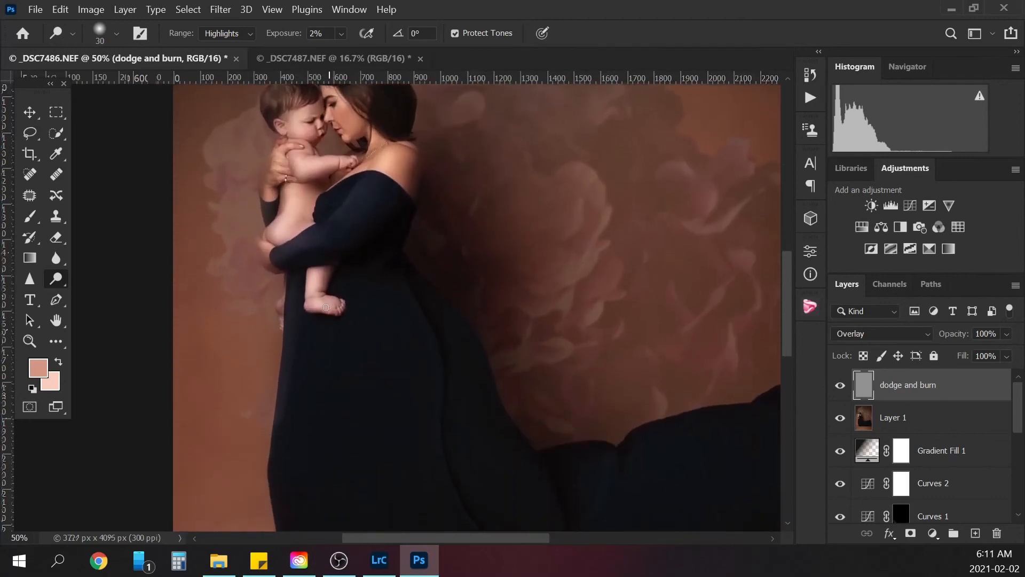
{"action": "key", "text": "bracketleft"}
{"action": "key", "text": "bracketleft"}
{"action": "key", "text": "bracketleft"}
{"action": "key", "text": "bracketright"}
{"action": "key", "text": "bracketright"}
{"action": "key", "text": "bracketright"}
{"action": "key", "text": "bracketright"}
Step: Continue dodging the folds of the lower gown and its train, enlarging the brush to 60
{"action": "left_click_drag", "start_coordinate": [786, 277], "coordinate": [782, 313]}
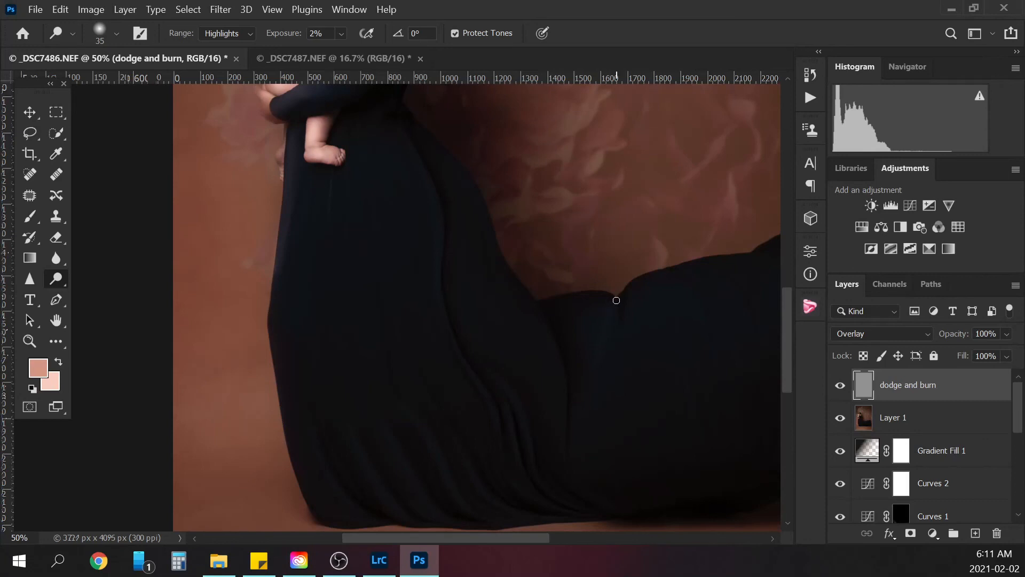
{"action": "left_click_drag", "start_coordinate": [518, 537], "coordinate": [555, 536]}
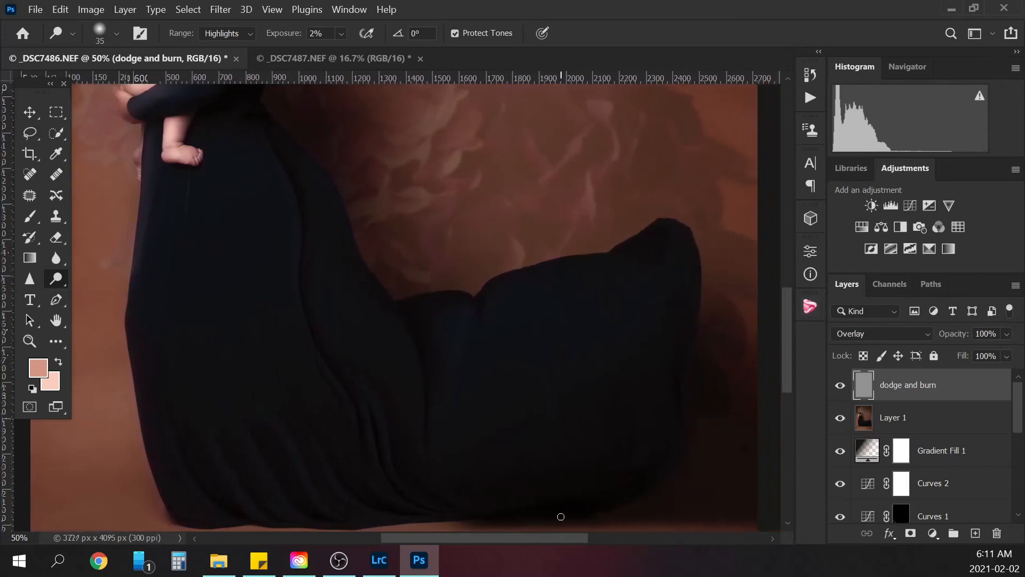
{"action": "key", "text": "bracketright"}
{"action": "key", "text": "bracketleft"}
{"action": "key", "text": "bracketleft"}
{"action": "key", "text": "bracketright"}
{"action": "key", "text": "bracketright"}
Step: Compare the portrait with and without the "dodge and burn" layer, leaving the layer visible
{"action": "key", "text": "ctrl+minus"}
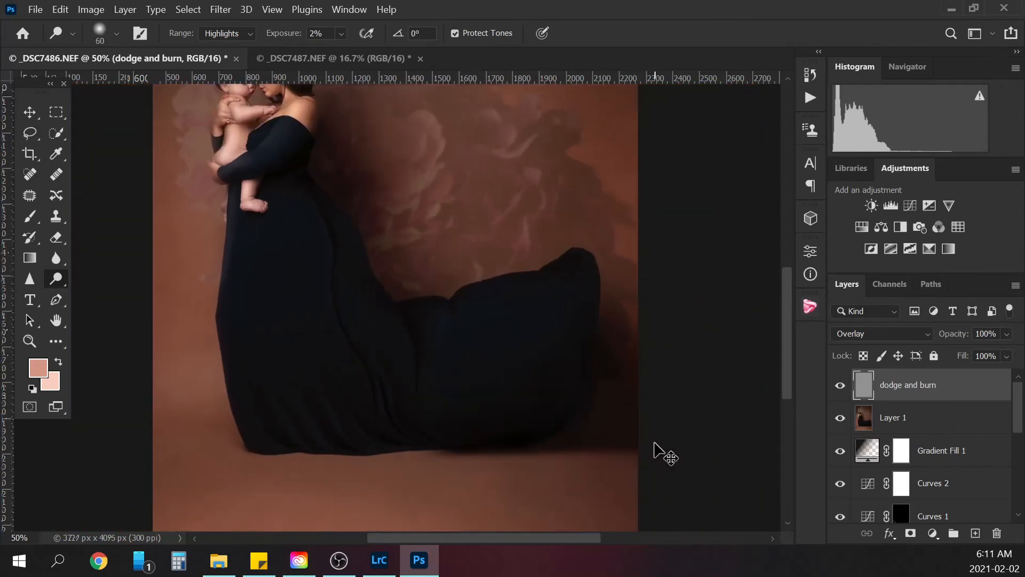
{"action": "key", "text": "ctrl+minus"}
{"action": "key", "text": "ctrl+minus"}
{"action": "left_click", "coordinate": [842, 386]}
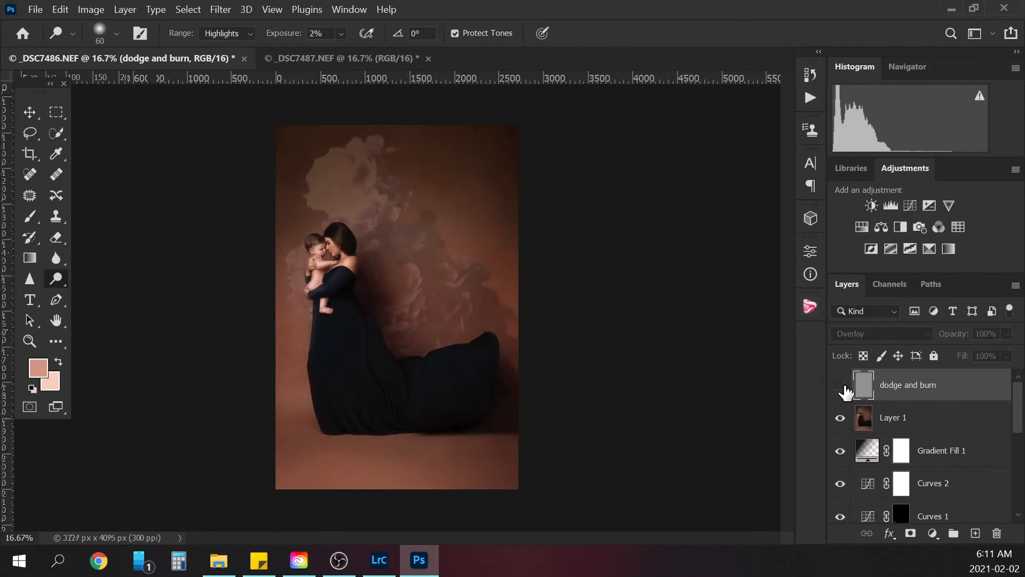
{"action": "left_click", "coordinate": [844, 384]}
{"action": "left_click", "coordinate": [846, 383]}
{"action": "left_click", "coordinate": [846, 386]}
{"action": "key", "text": "ctrl+plus"}
{"action": "left_click", "coordinate": [846, 386]}
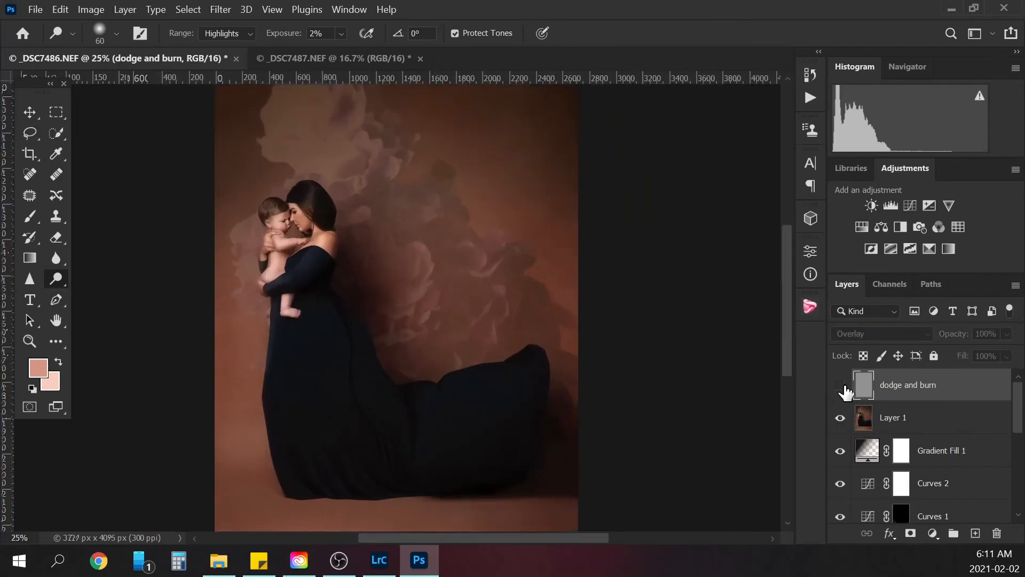
{"action": "left_click", "coordinate": [845, 387]}
{"action": "left_click", "coordinate": [845, 387]}
{"action": "left_click", "coordinate": [845, 387]}
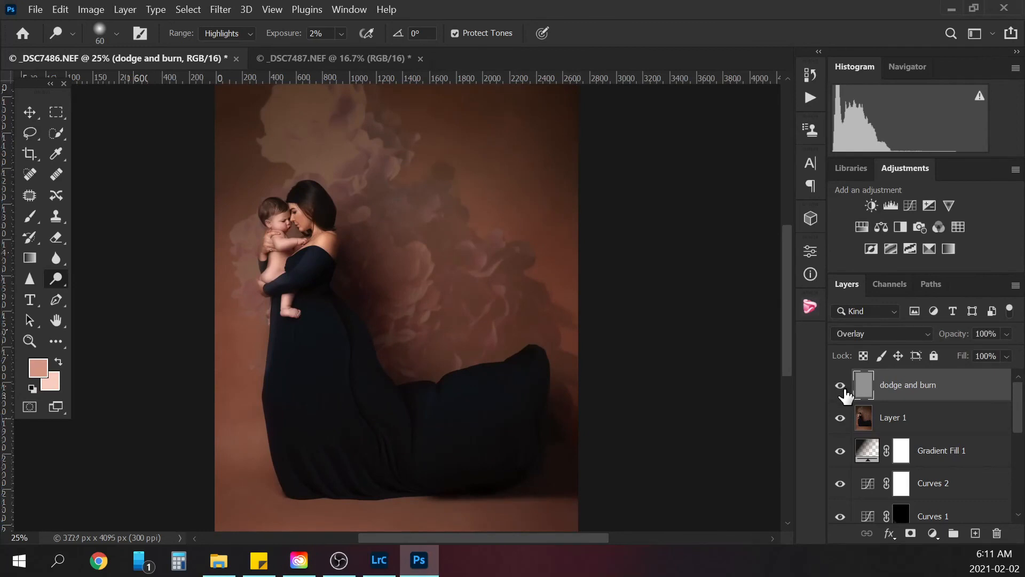
Step: Crop the image slightly tighter around the mother and her gown at a 2:3 ratio
{"action": "key", "text": "ctrl+minus"}
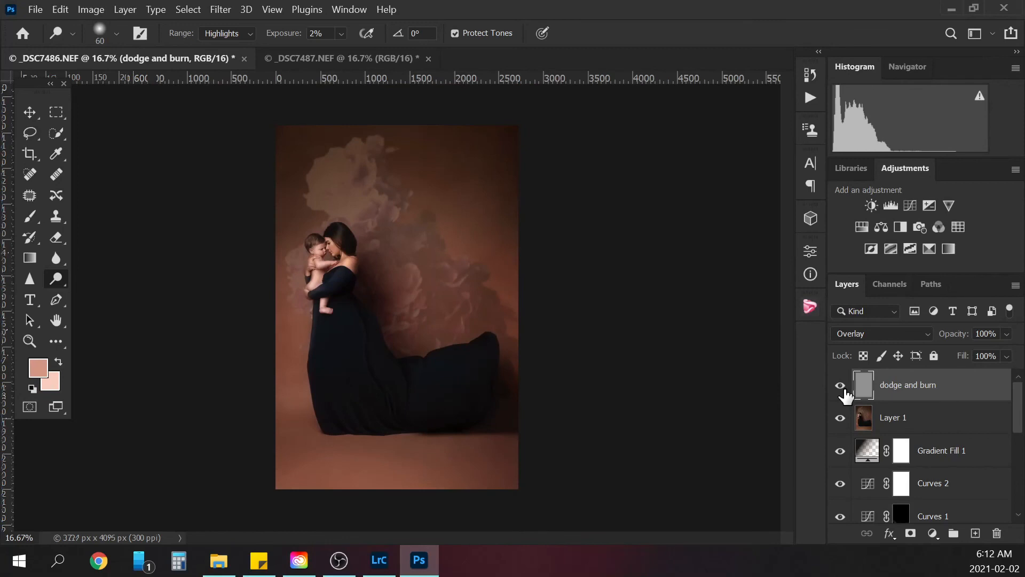
{"action": "key", "text": "ctrl+minus"}
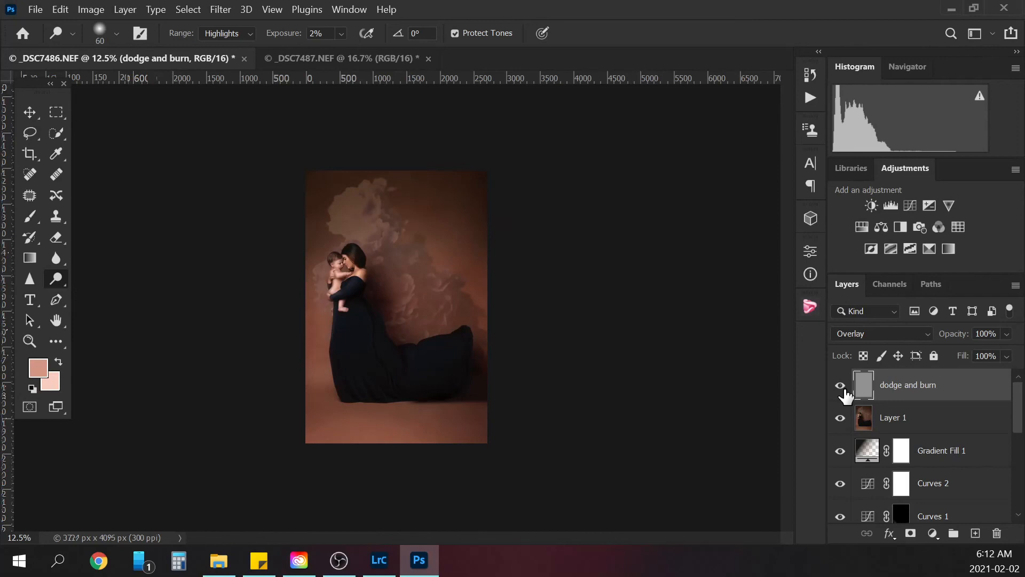
{"action": "left_click", "coordinate": [29, 154]}
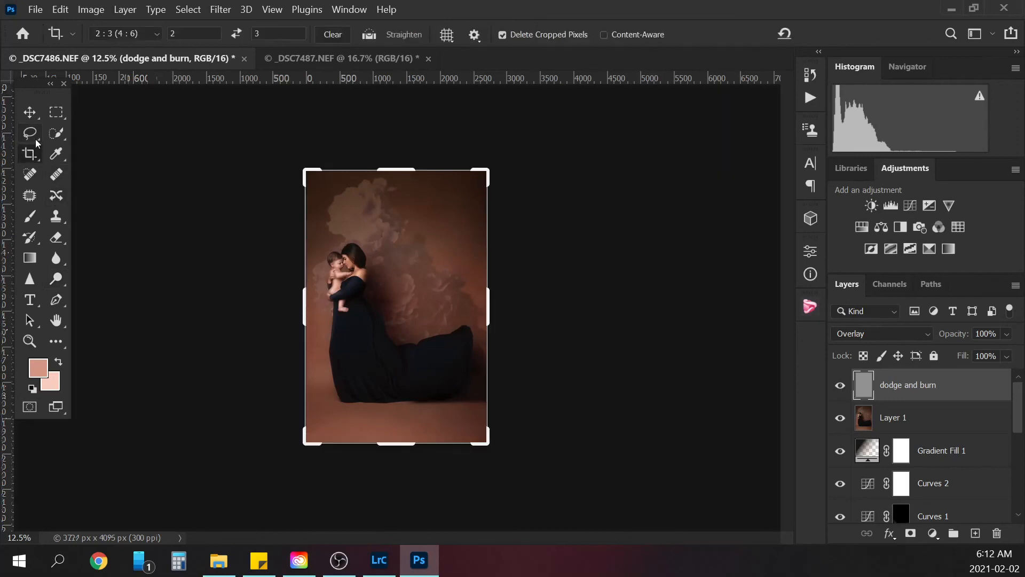
{"action": "left_click_drag", "start_coordinate": [308, 443], "coordinate": [310, 438]}
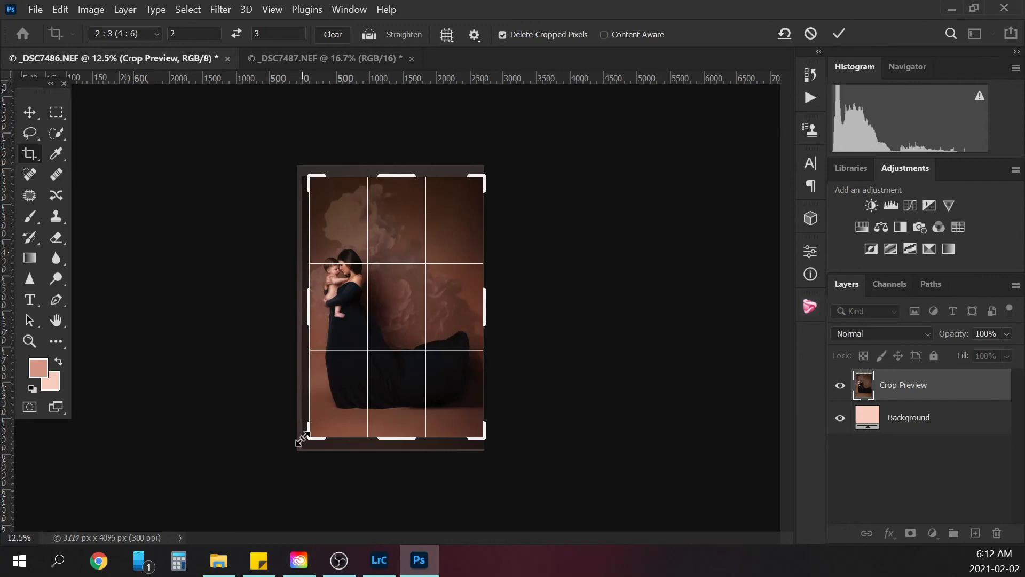
{"action": "left_click_drag", "start_coordinate": [300, 439], "coordinate": [301, 439]}
{"action": "key", "text": "Return"}
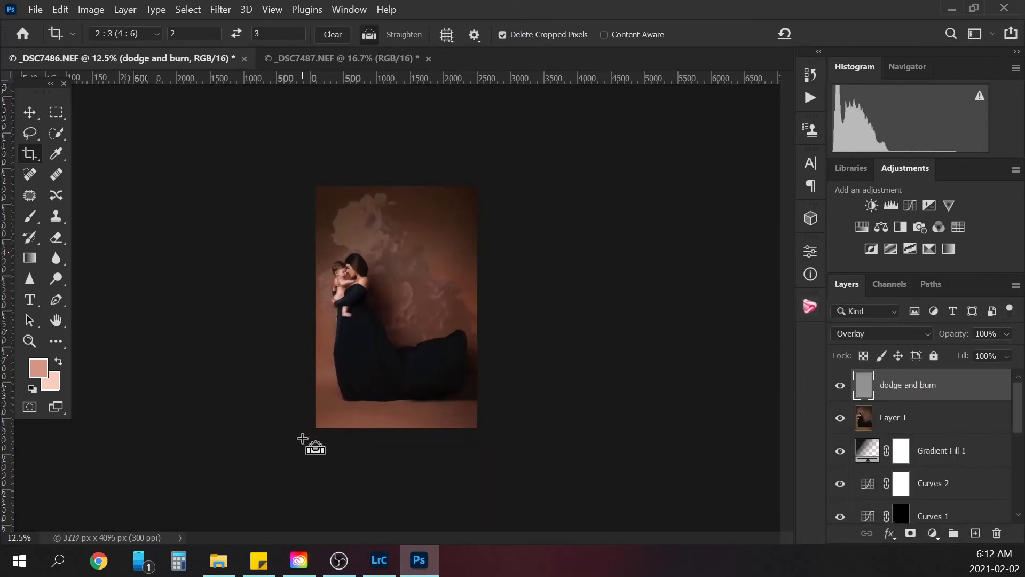
Step: Check the new framing and save the cropped portrait
{"action": "key", "text": "ctrl+plus"}
{"action": "key", "text": "ctrl+plus"}
{"action": "key", "text": "ctrl+minus"}
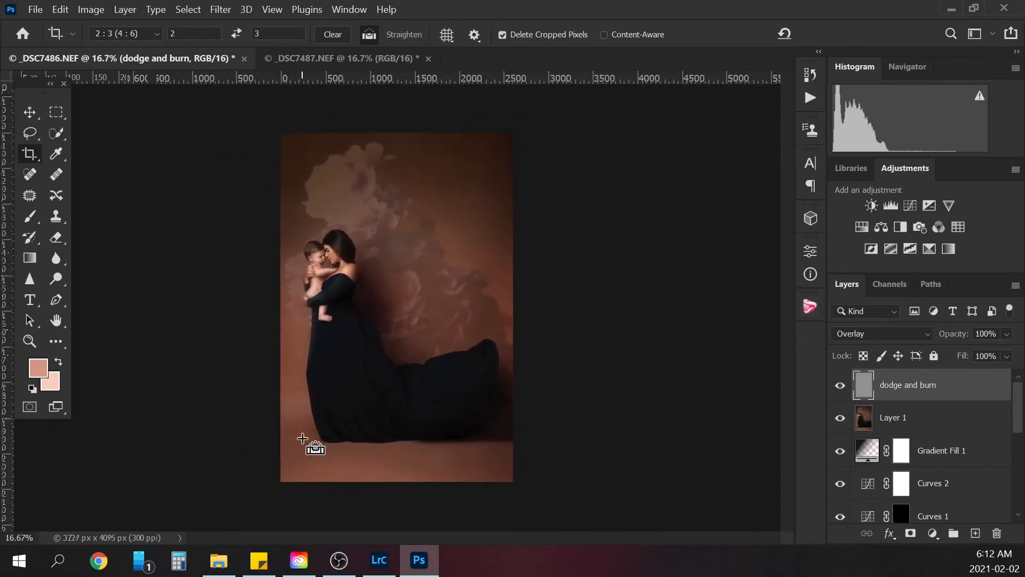
{"action": "left_click", "coordinate": [35, 9]}
{"action": "left_click", "coordinate": [67, 186]}
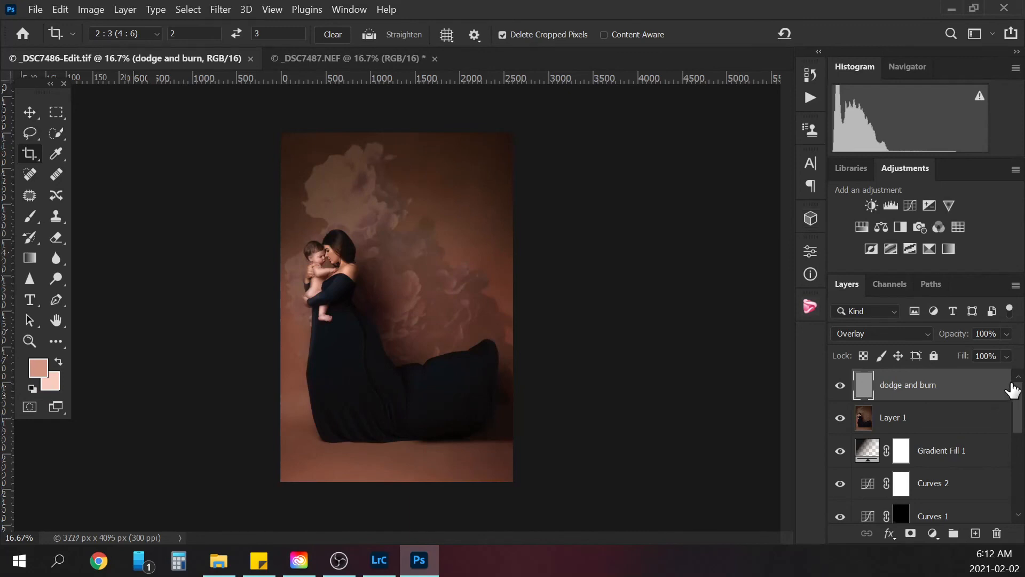
Step: Compare the backdrop without the floral overlay by temporarily hiding the overlay, its Hue/Saturation adjustment and the merged Layer 1
{"action": "mouse_move", "coordinate": [1020, 402]}
{"action": "left_mouse_down"}
{"action": "mouse_move", "coordinate": [1021, 475]}
{"action": "mouse_move", "coordinate": [1024, 397]}
{"action": "left_mouse_up"}
{"action": "left_click_drag", "start_coordinate": [1016, 416], "coordinate": [1021, 470]}
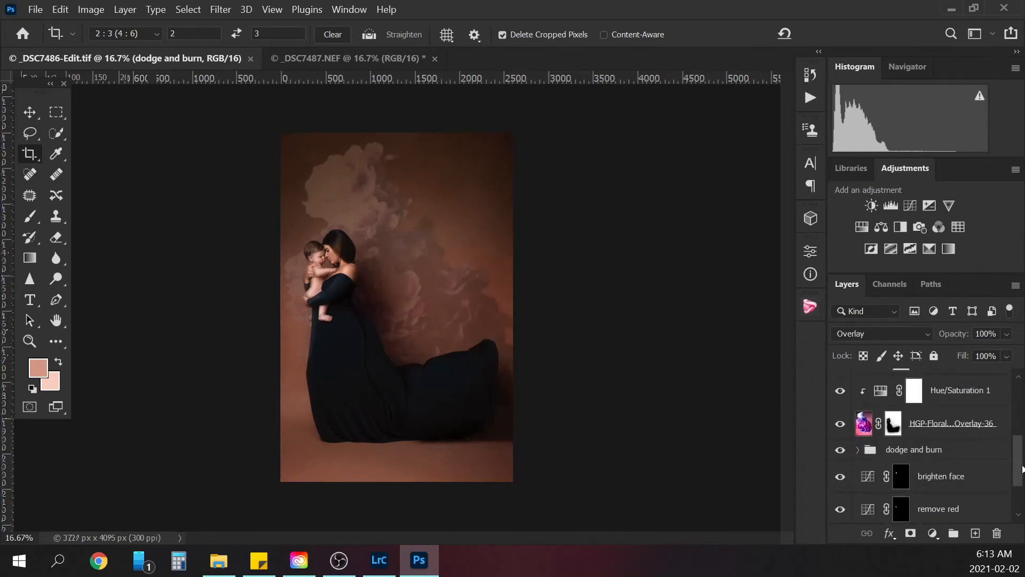
{"action": "left_click_drag", "start_coordinate": [842, 425], "coordinate": [843, 401]}
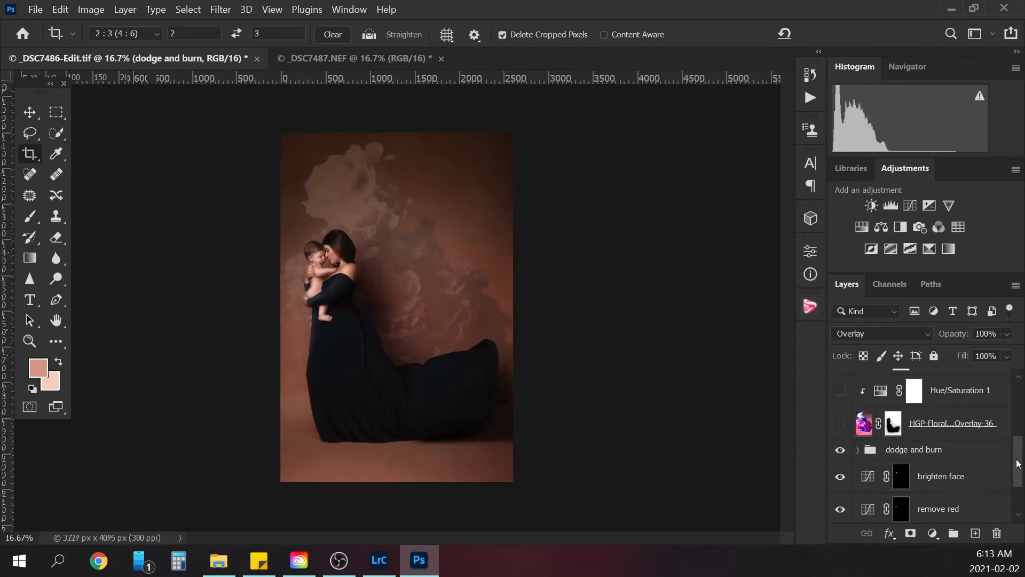
{"action": "left_click_drag", "start_coordinate": [1018, 461], "coordinate": [1018, 412]}
{"action": "left_click", "coordinate": [840, 424]}
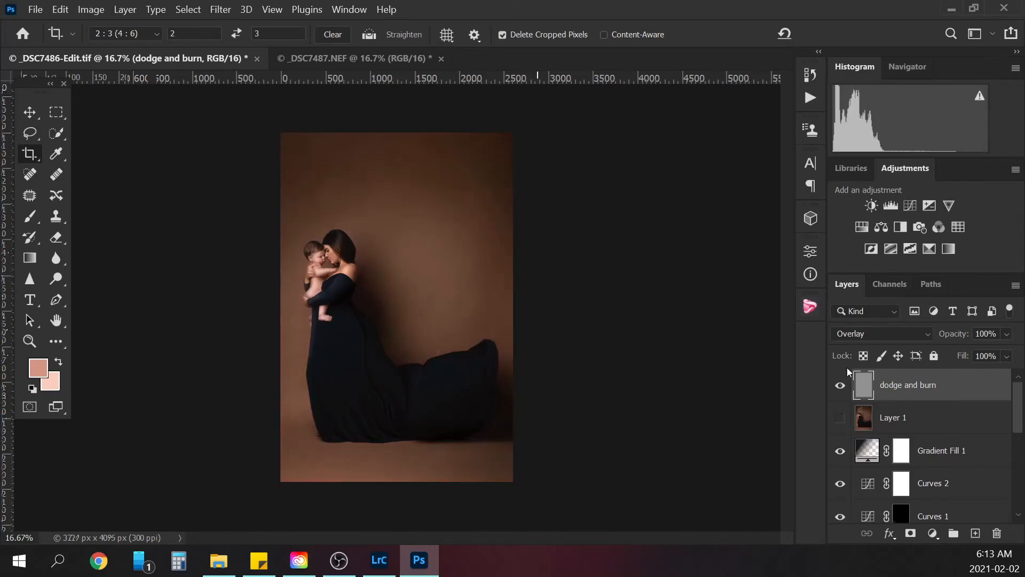
{"action": "left_click", "coordinate": [841, 418]}
{"action": "scroll", "coordinate": [842, 424], "scroll_direction": "down", "scroll_amount": 3}
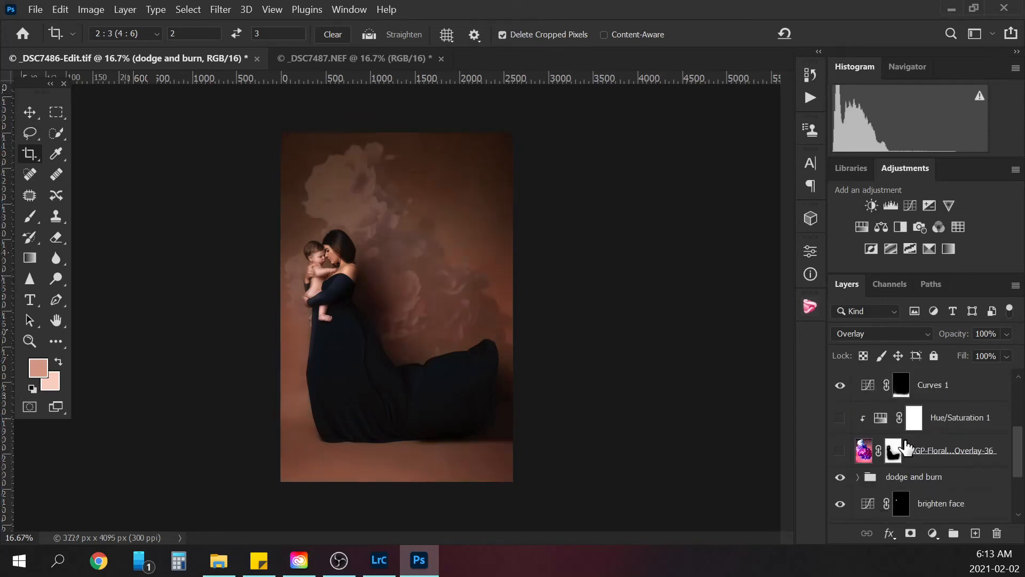
{"action": "left_click", "coordinate": [839, 450]}
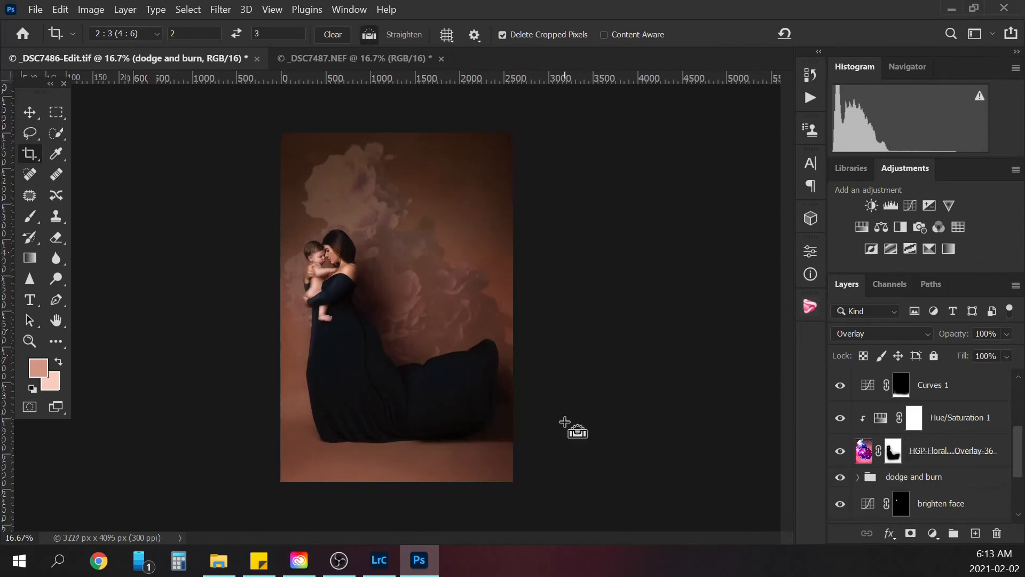
{"action": "key", "text": "ctrl+minus"}
{"action": "key", "text": "ctrl+plus"}
{"action": "key", "text": "ctrl+plus"}
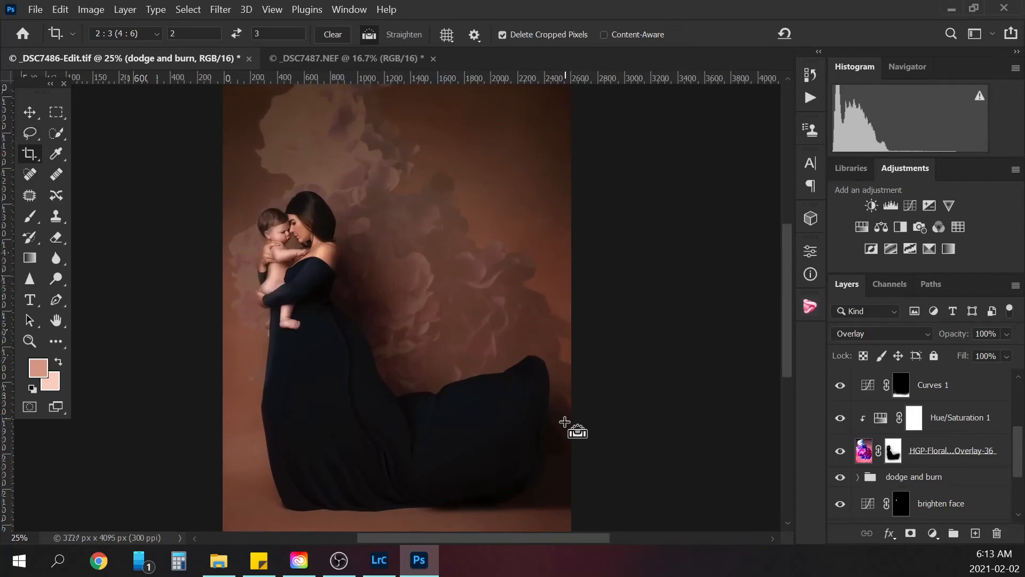
{"action": "key", "text": "ctrl+minus"}
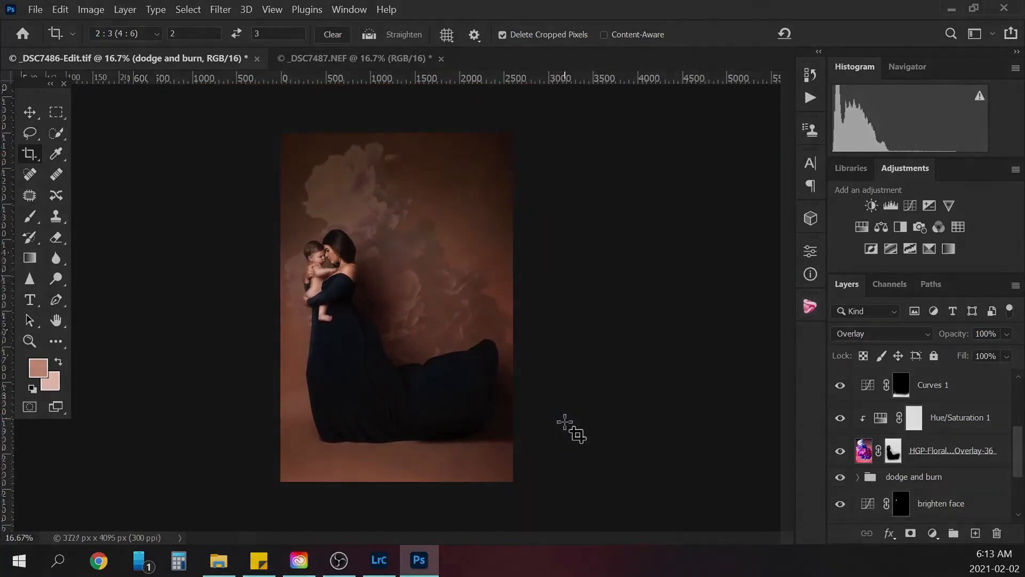